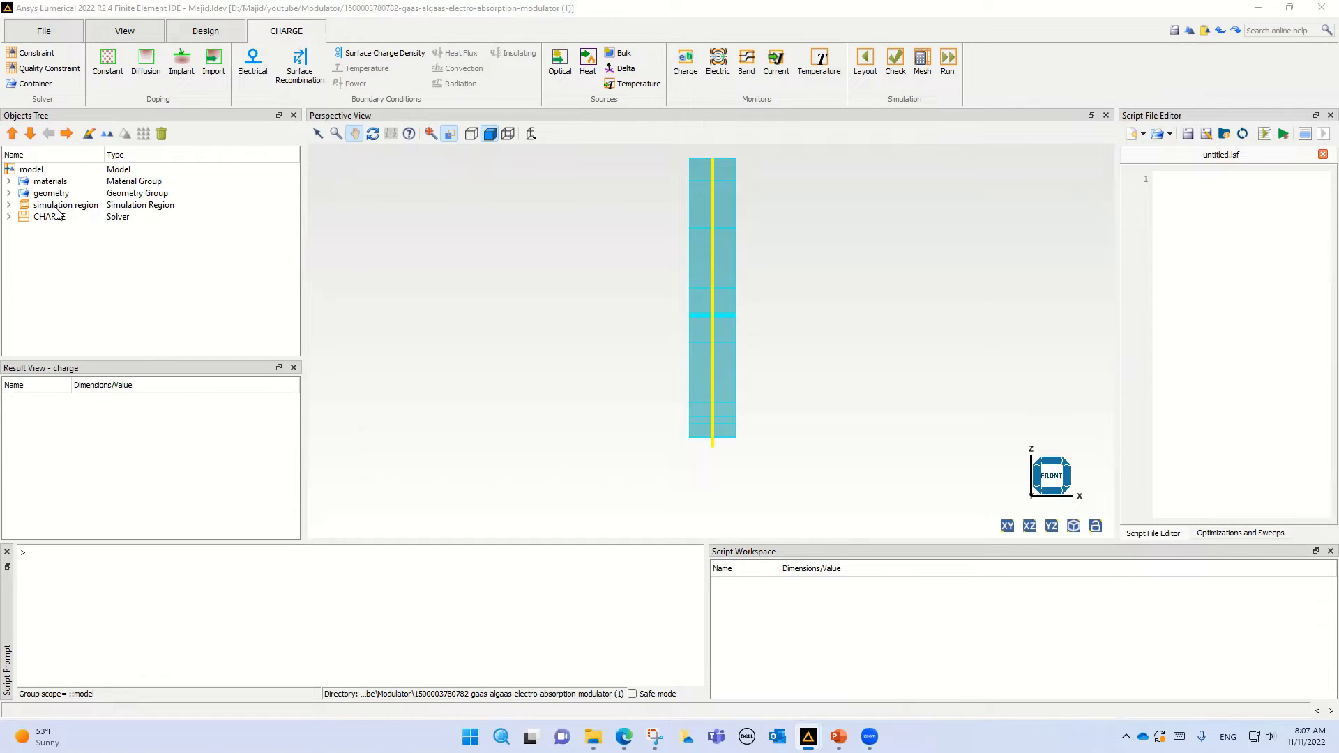
Go through the materials, geometry, simulation region and CHARGE solver entries of the model's object hierarchy.
click(40, 183)
key(Down)
key(Down)
key(Down)
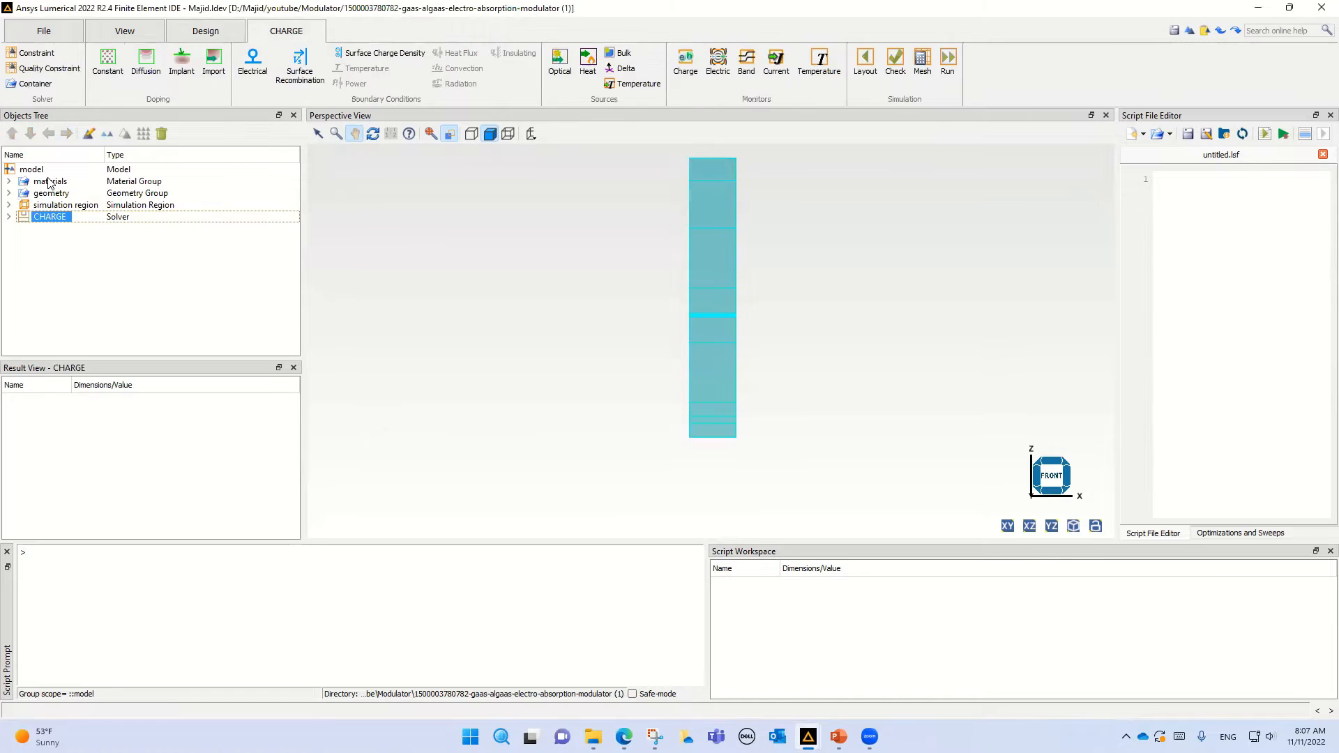
Open the electrical and thermal material database and display the properties of GaAs (Gallium Arsenide).
click(50, 182)
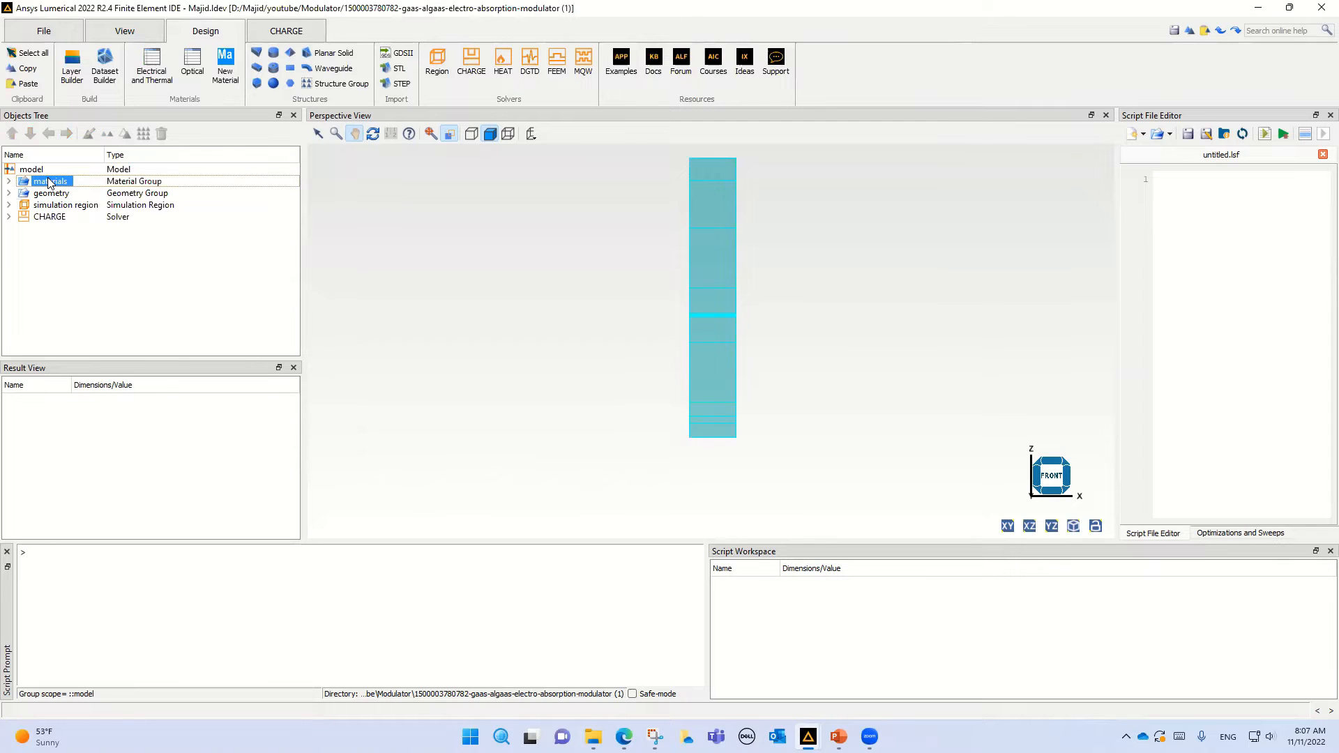
click(155, 78)
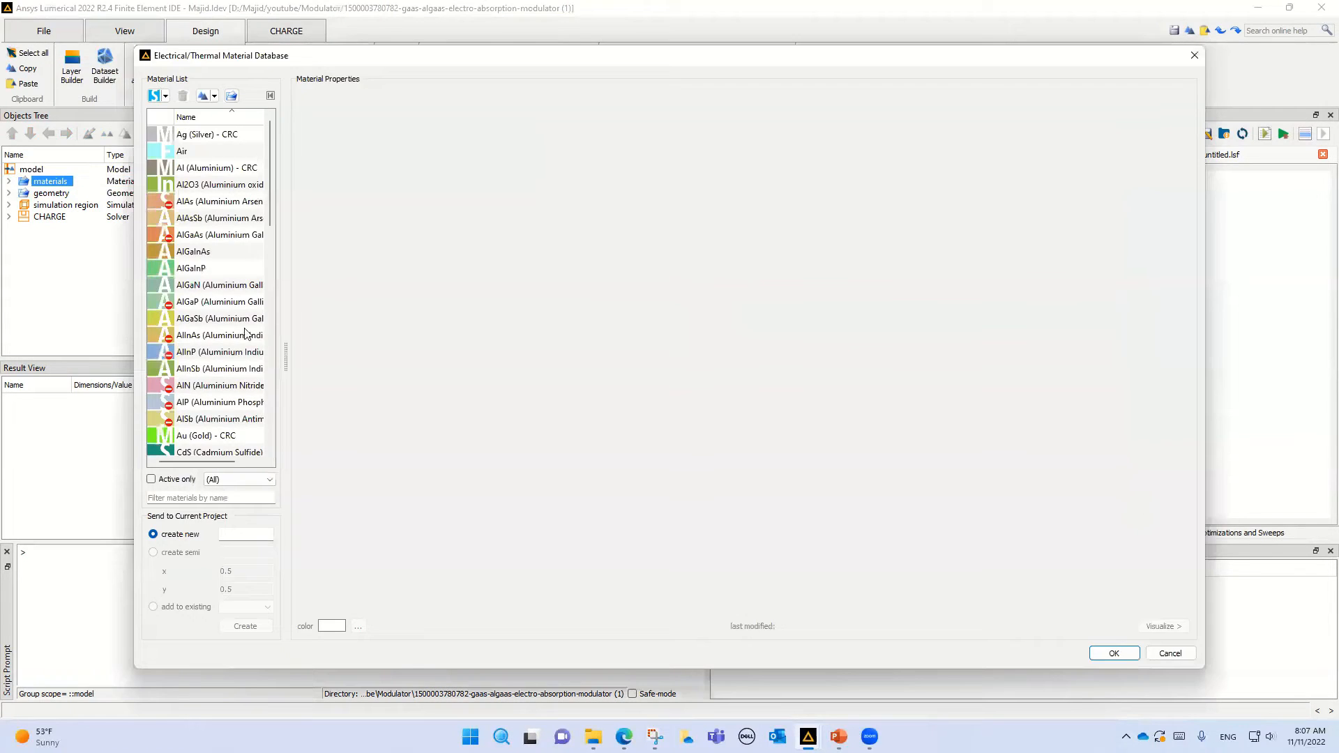
scroll(207, 399, down, 2)
scroll(207, 399, down, 3)
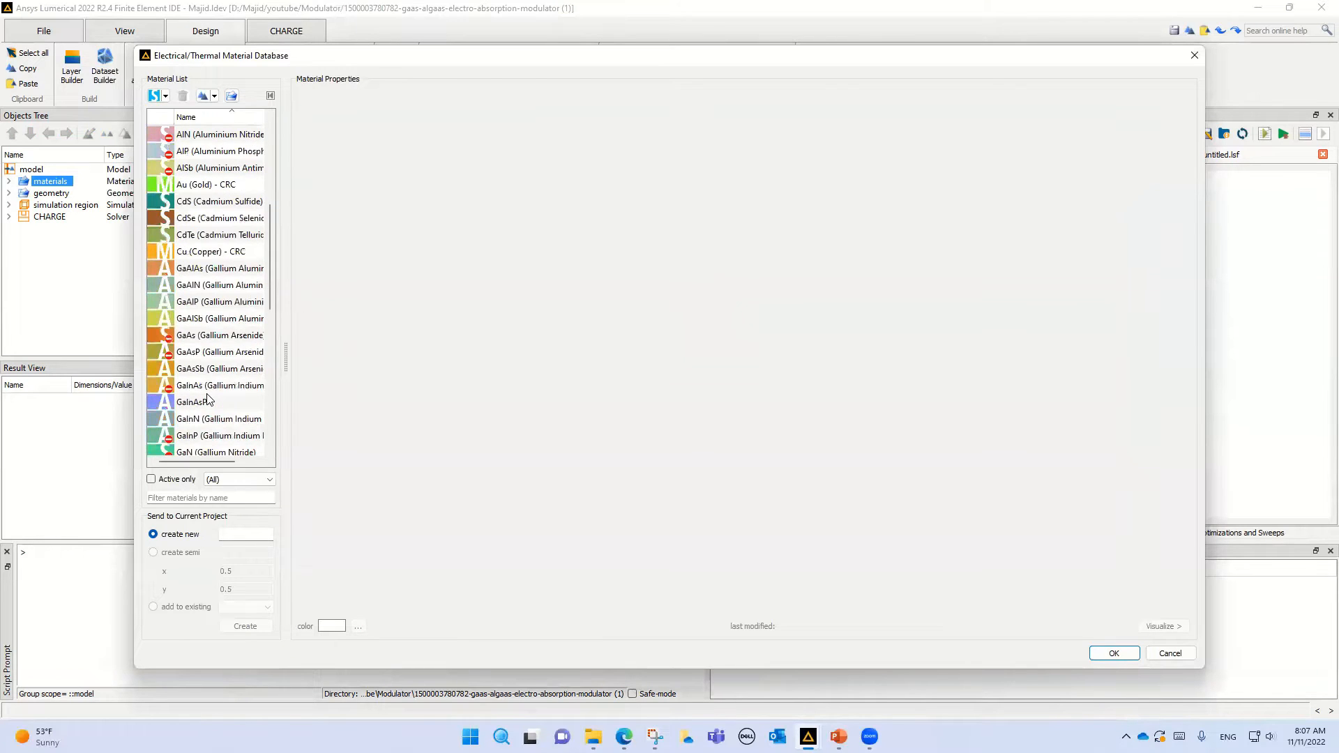
click(207, 338)
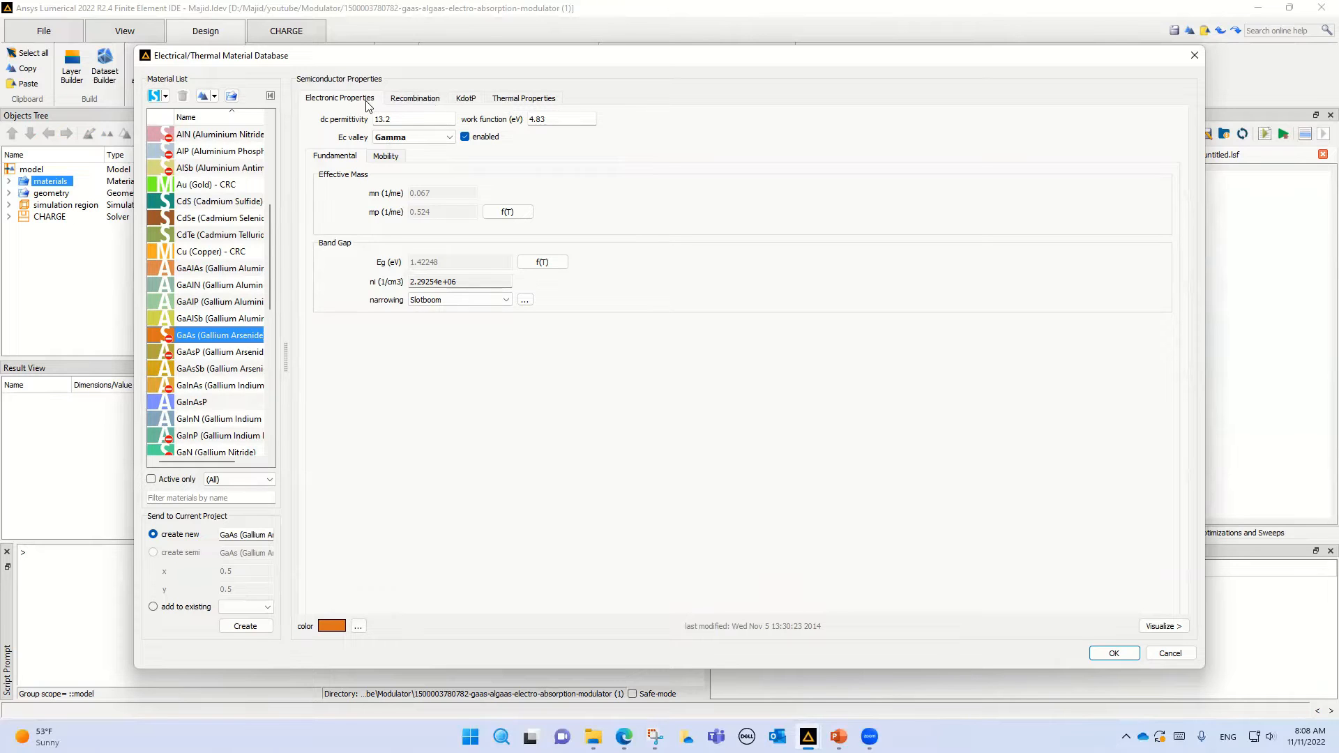
Inspect GaAs's dc permittivity and the temperature-dependent models of its effective mass and band gap, leaving them unedited.
drag(395, 119, 313, 118)
click(507, 211)
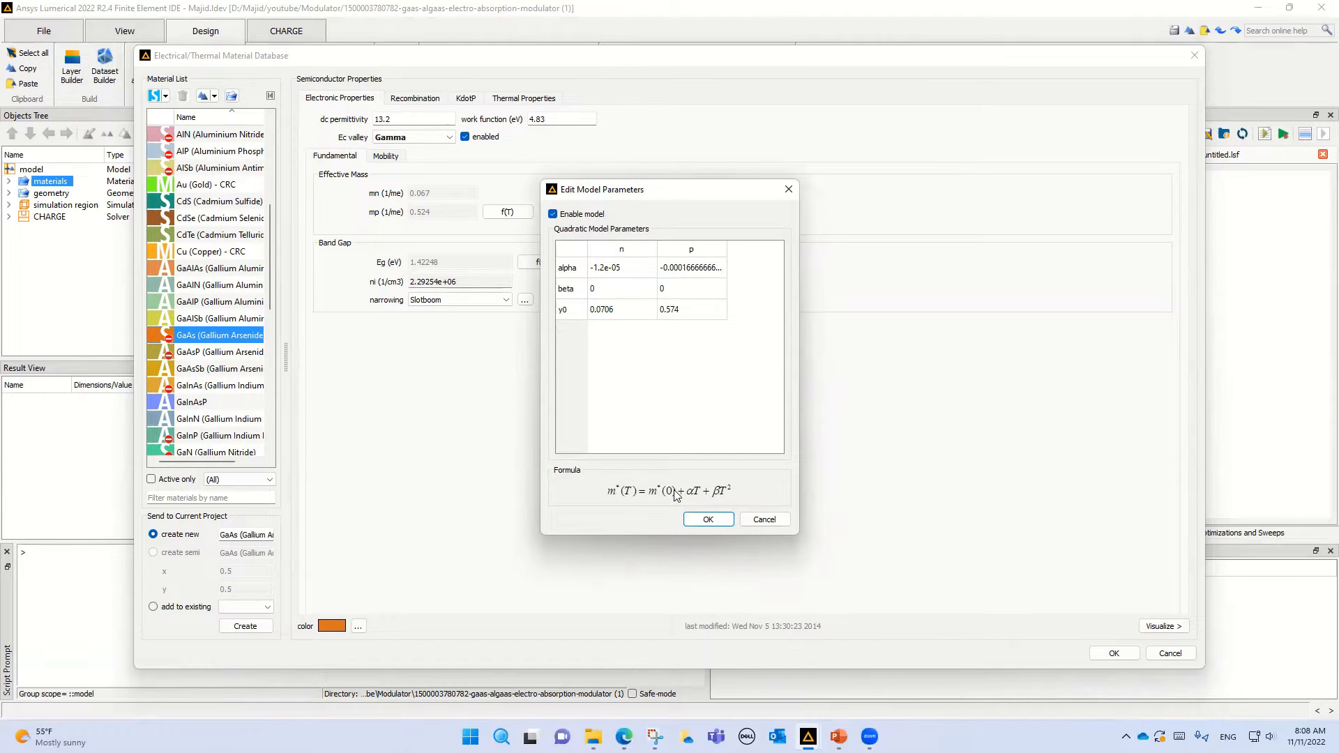
click(765, 520)
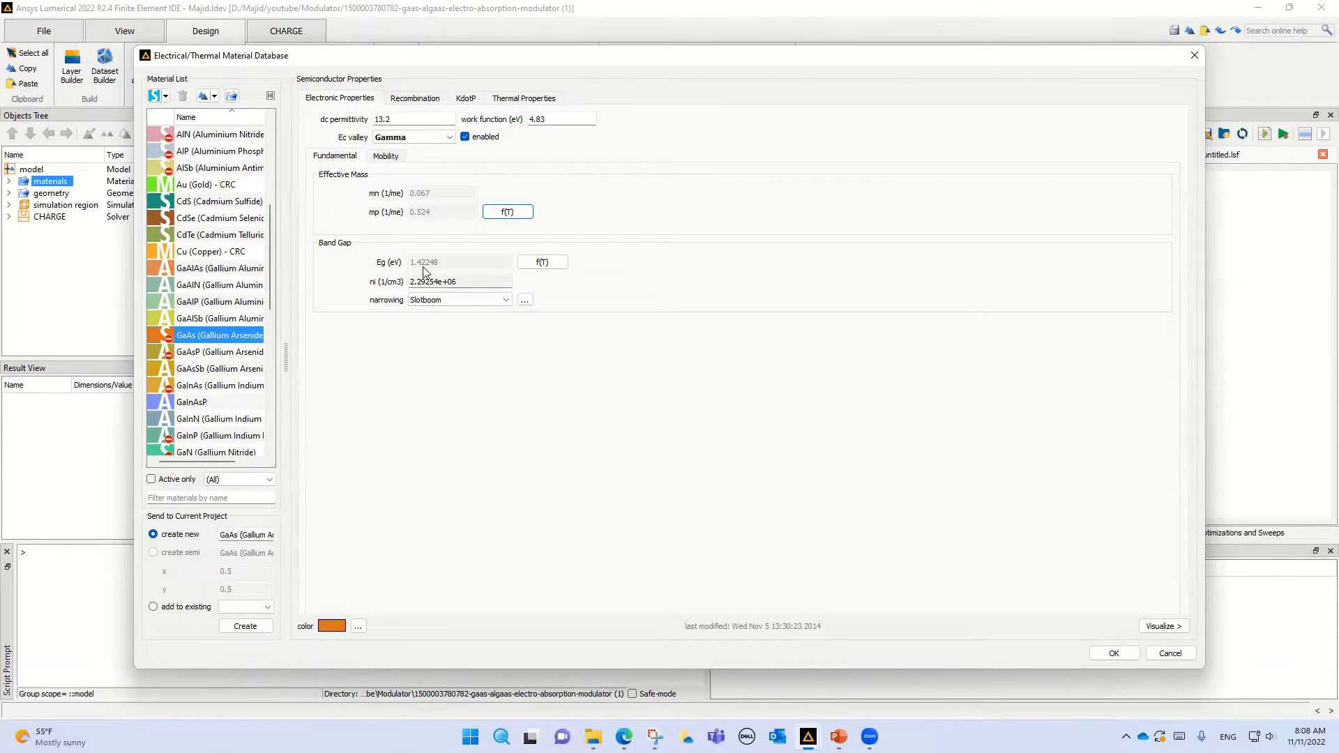
click(547, 268)
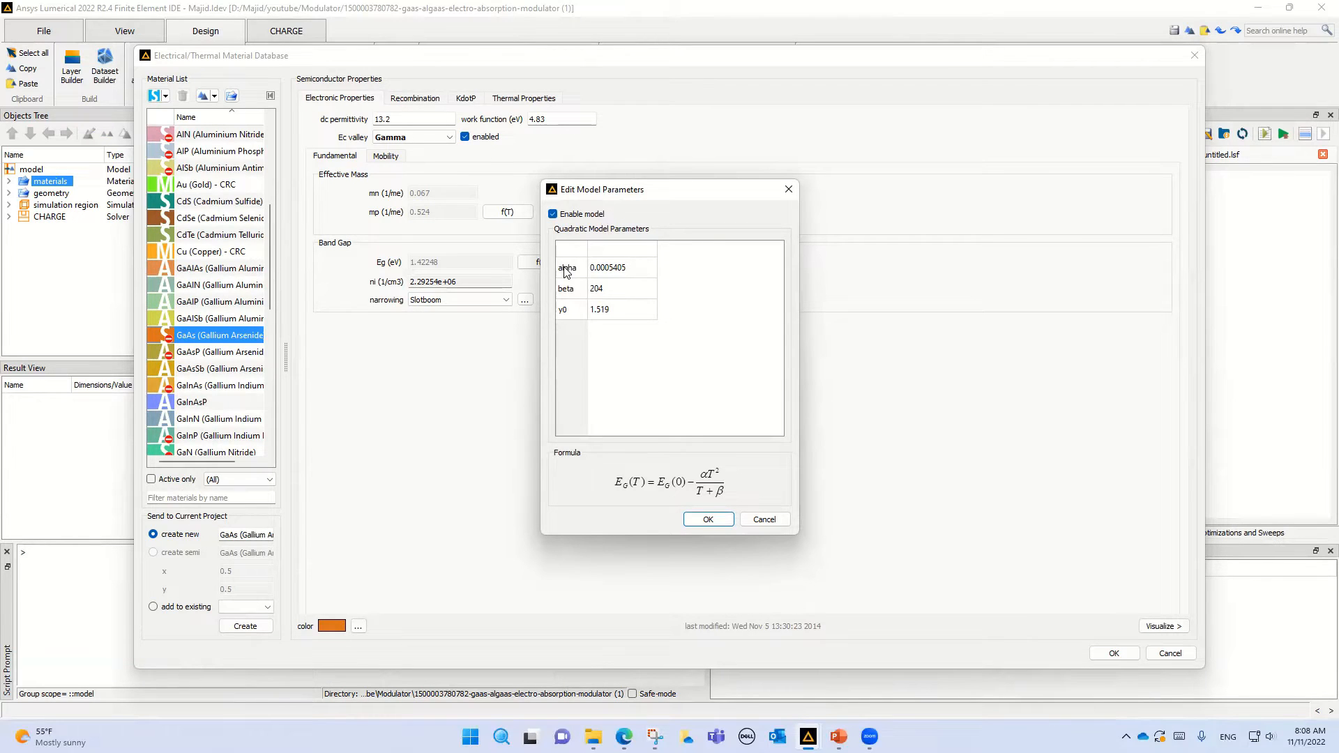
click(754, 522)
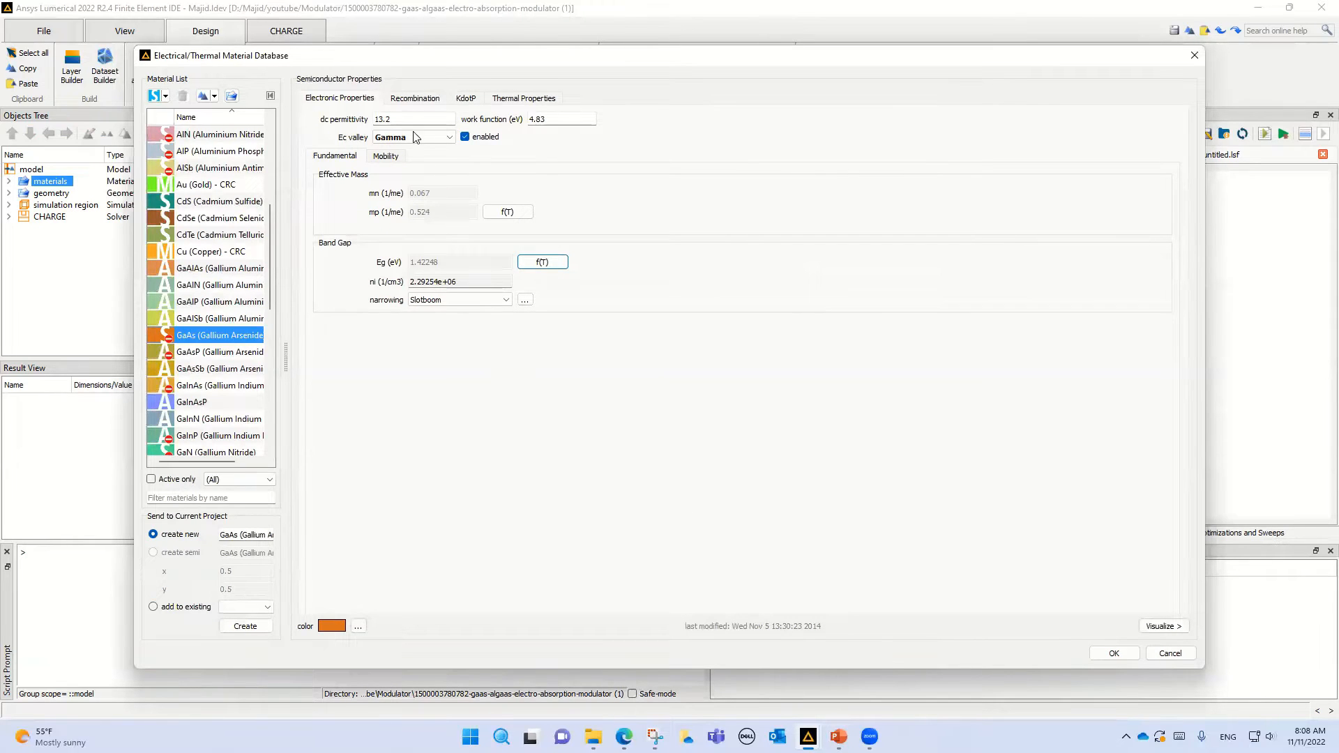
Review GaAs's recombination models and its thermal properties, including density and specific heat.
click(414, 99)
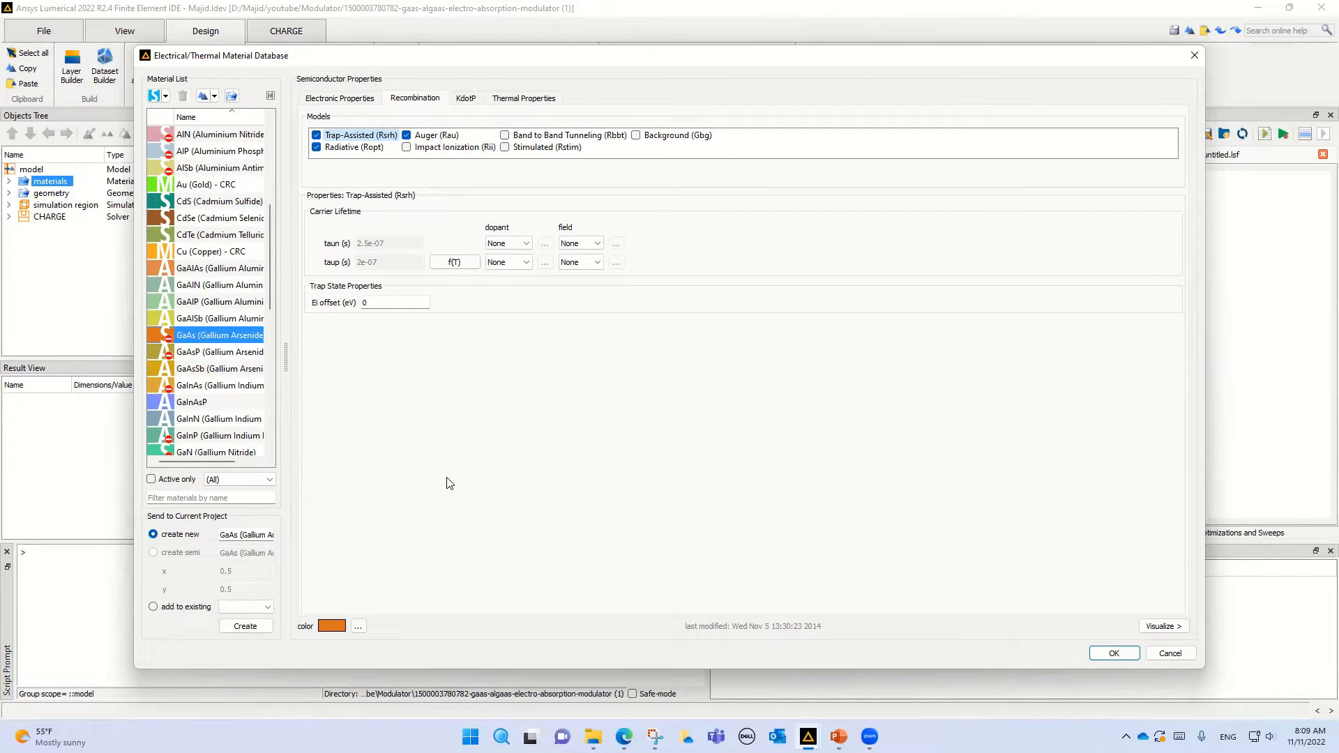
drag(946, 57, 896, 85)
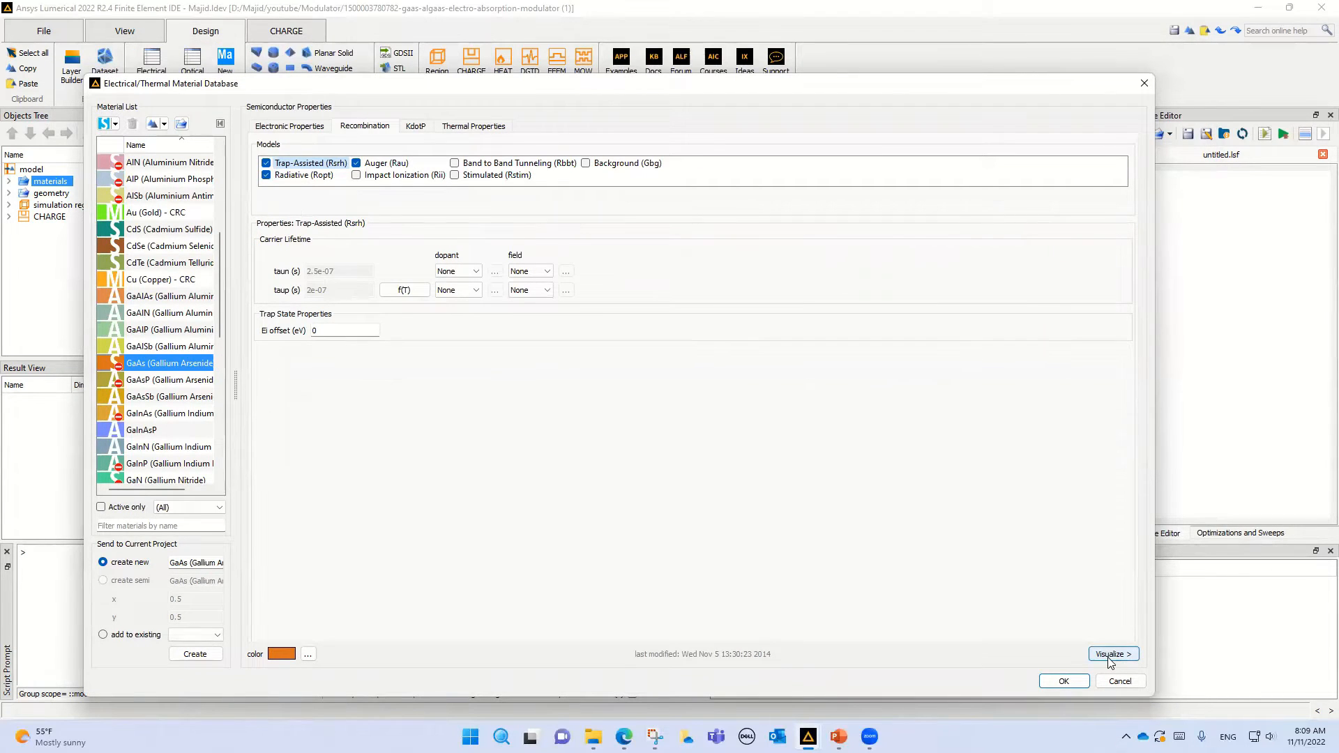
click(467, 127)
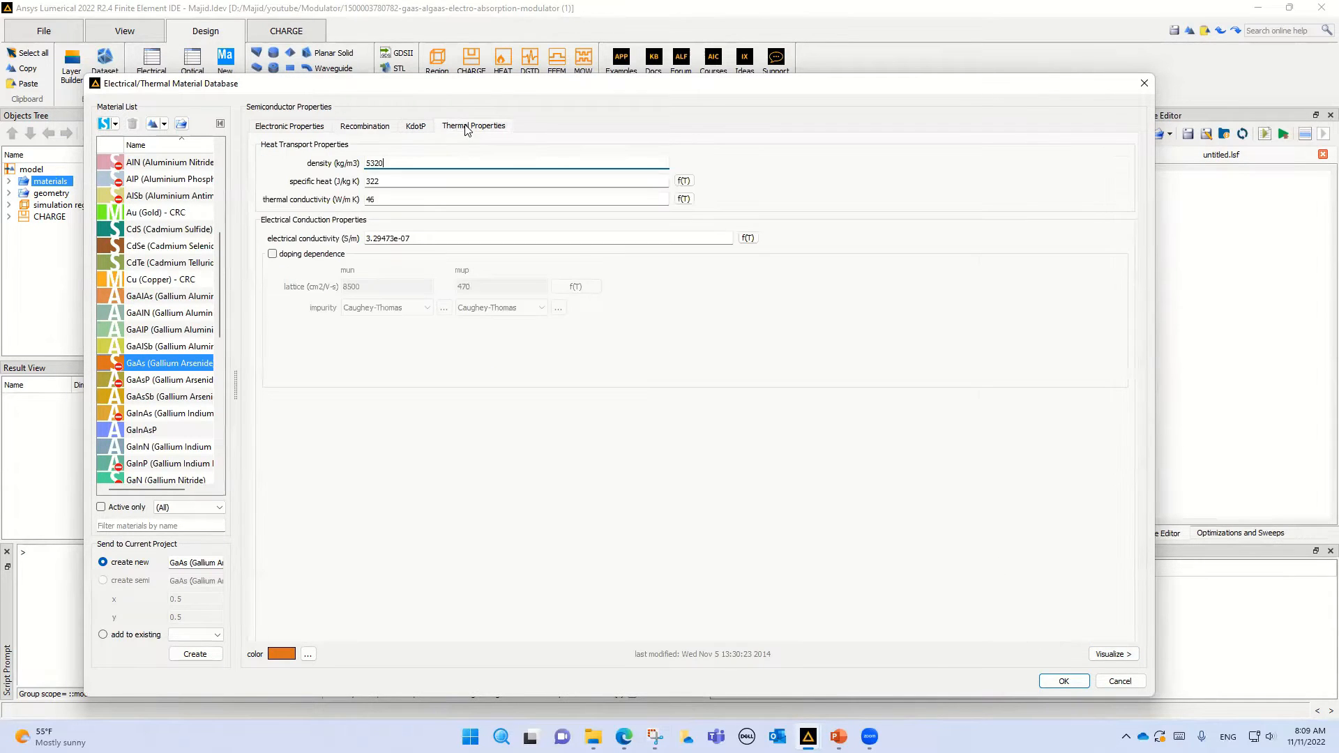
drag(391, 162, 261, 161)
drag(392, 181, 331, 183)
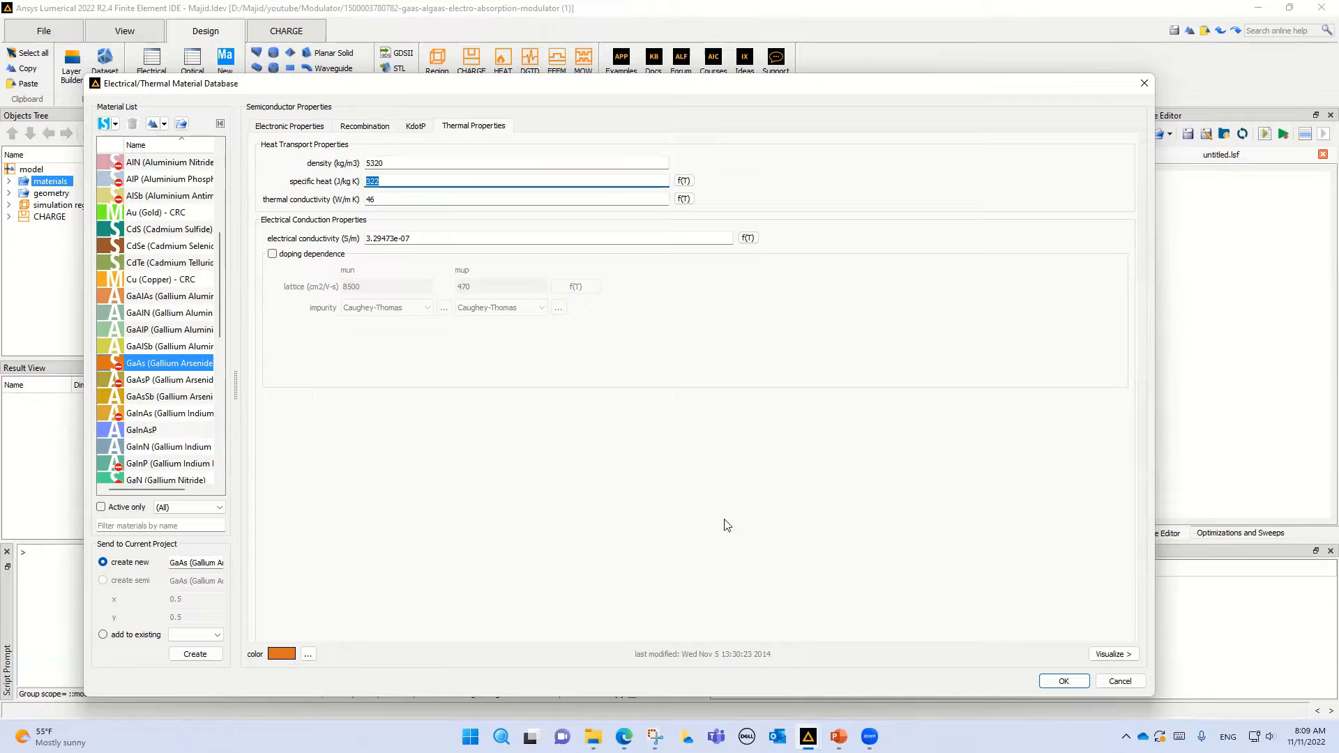
Visualize GaAs's band gap Eg as a function of temperature T, and close the plot.
click(1113, 654)
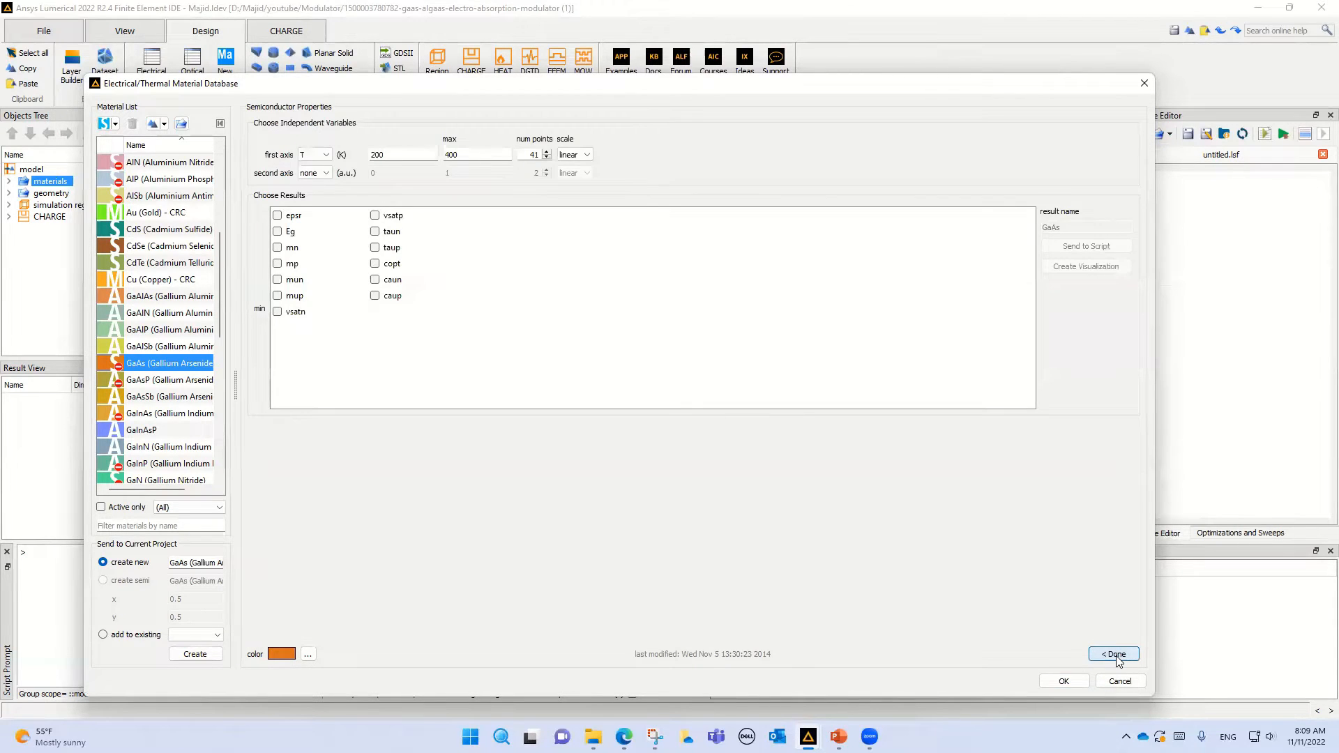
click(280, 232)
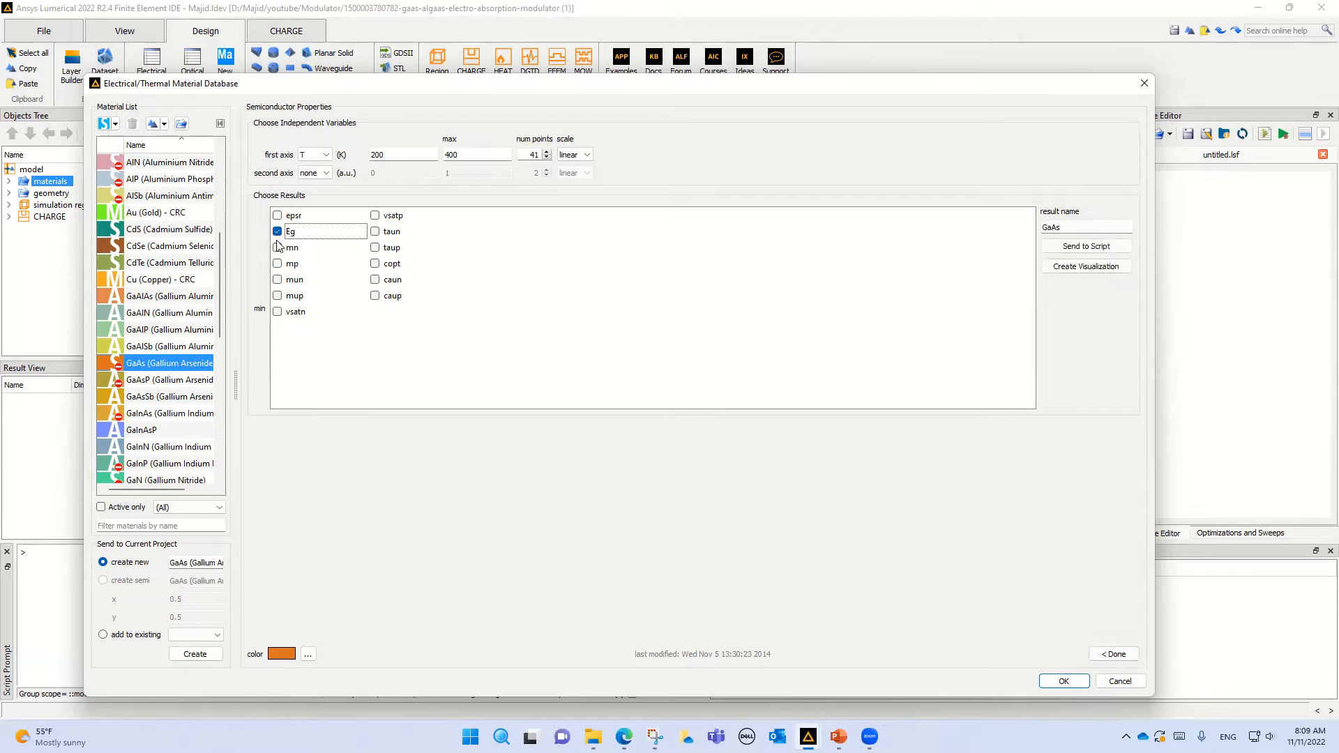
click(1093, 267)
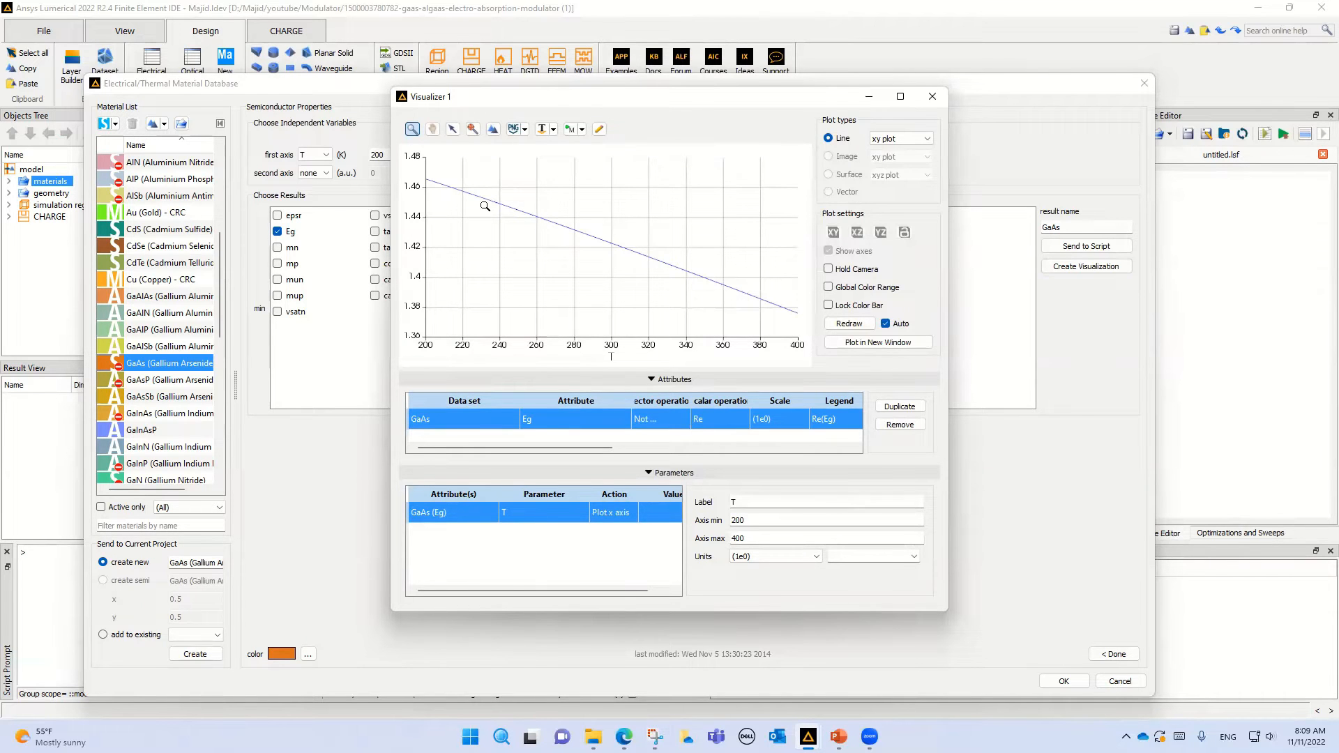
click(932, 96)
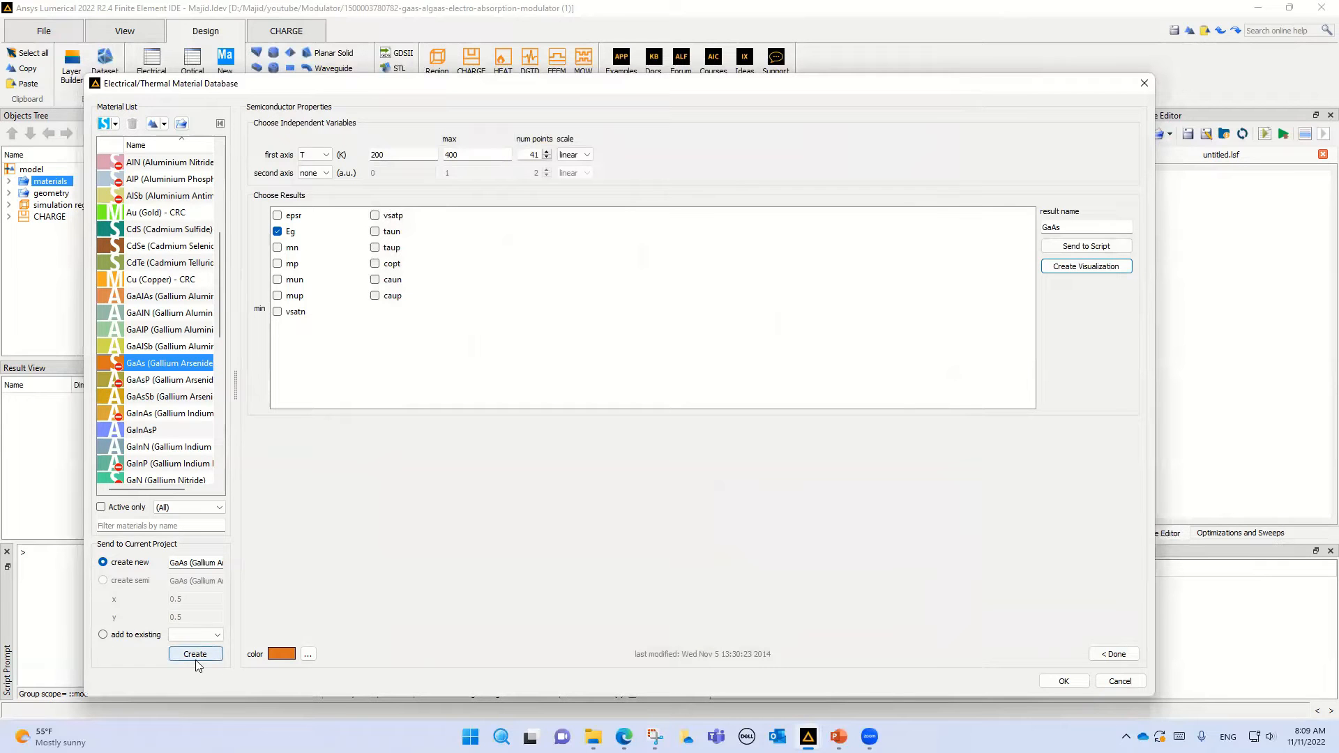
View the color choices for the GaAs material and close the material database without applying changes.
click(308, 656)
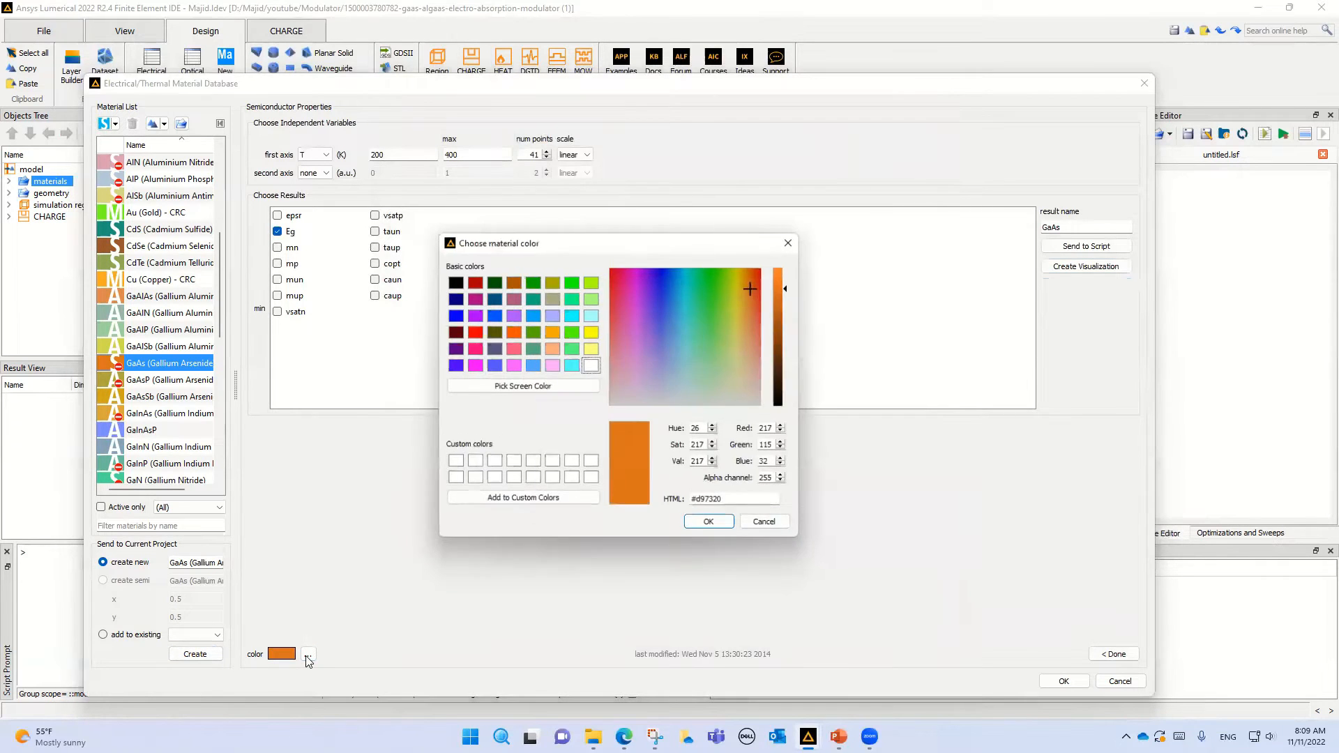
click(764, 521)
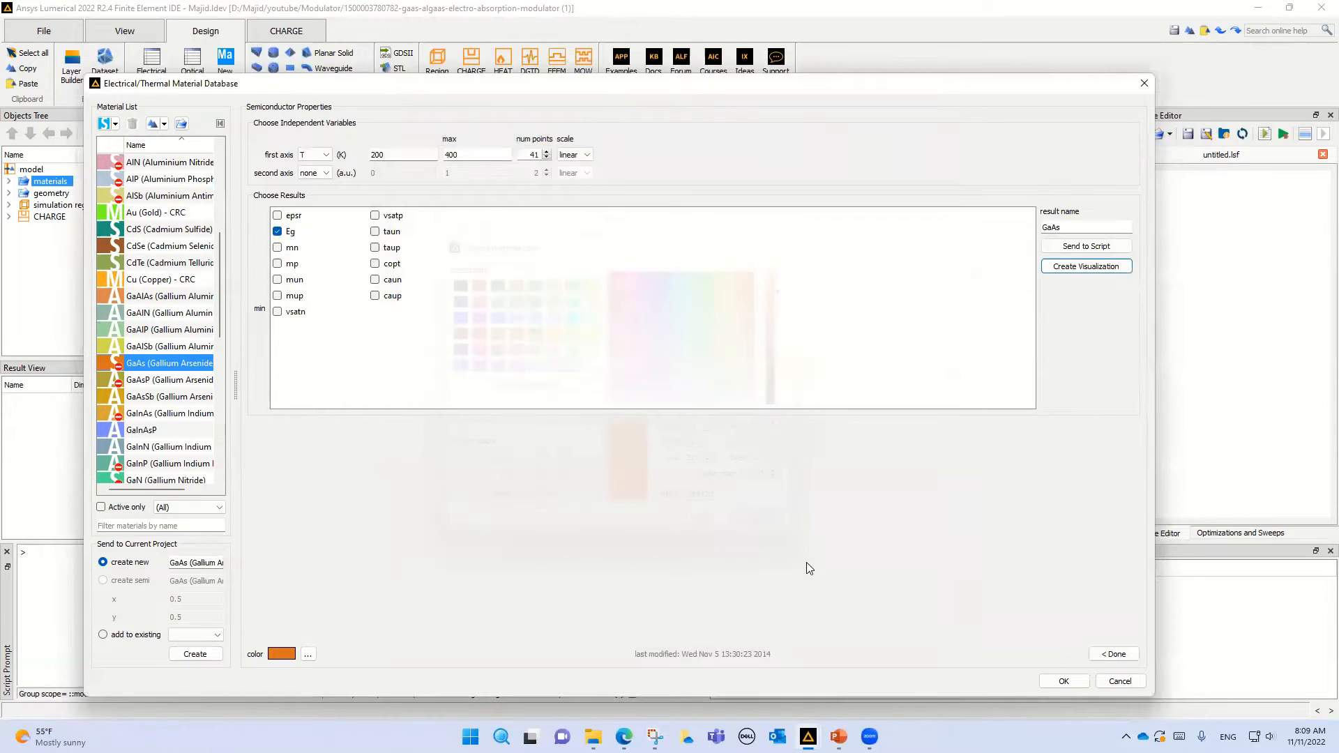
click(1120, 681)
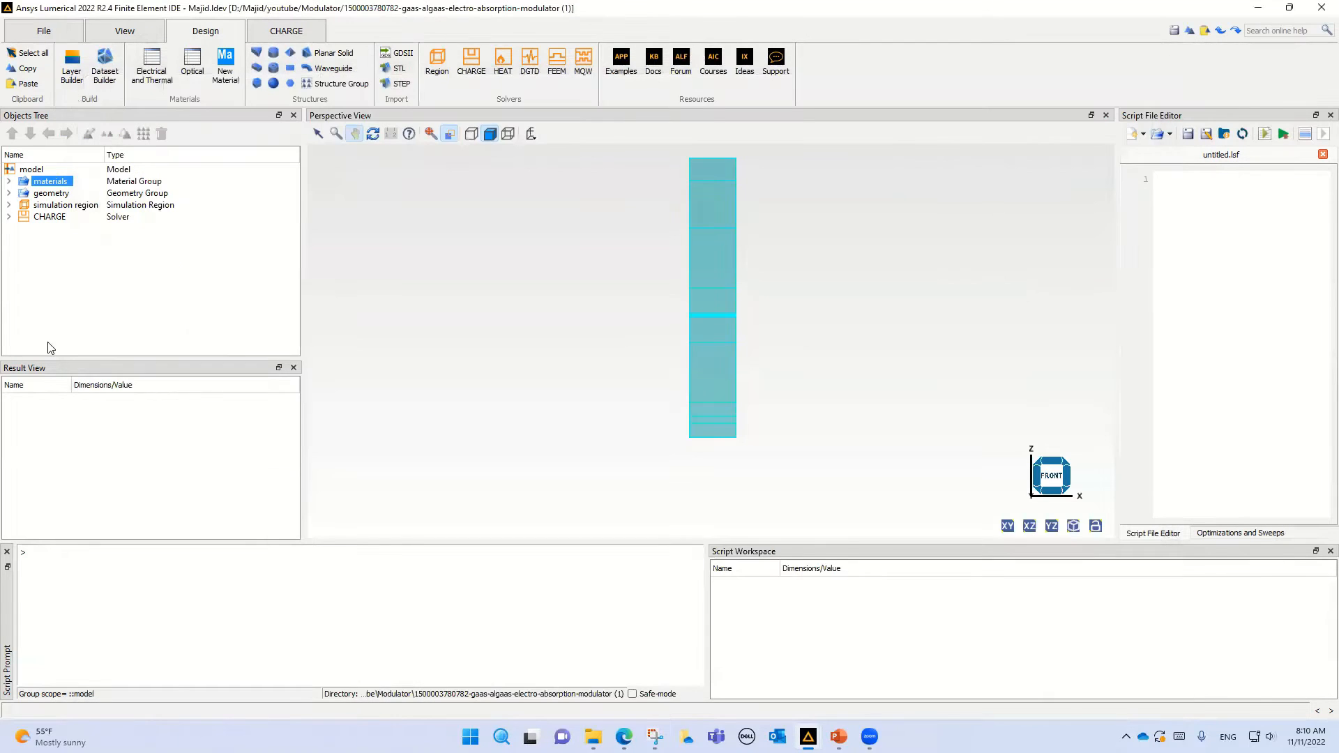
Expand the materials group, examine its AlGaAs, GaAs and Al (Aluminium) entries, and collapse the group again.
click(9, 181)
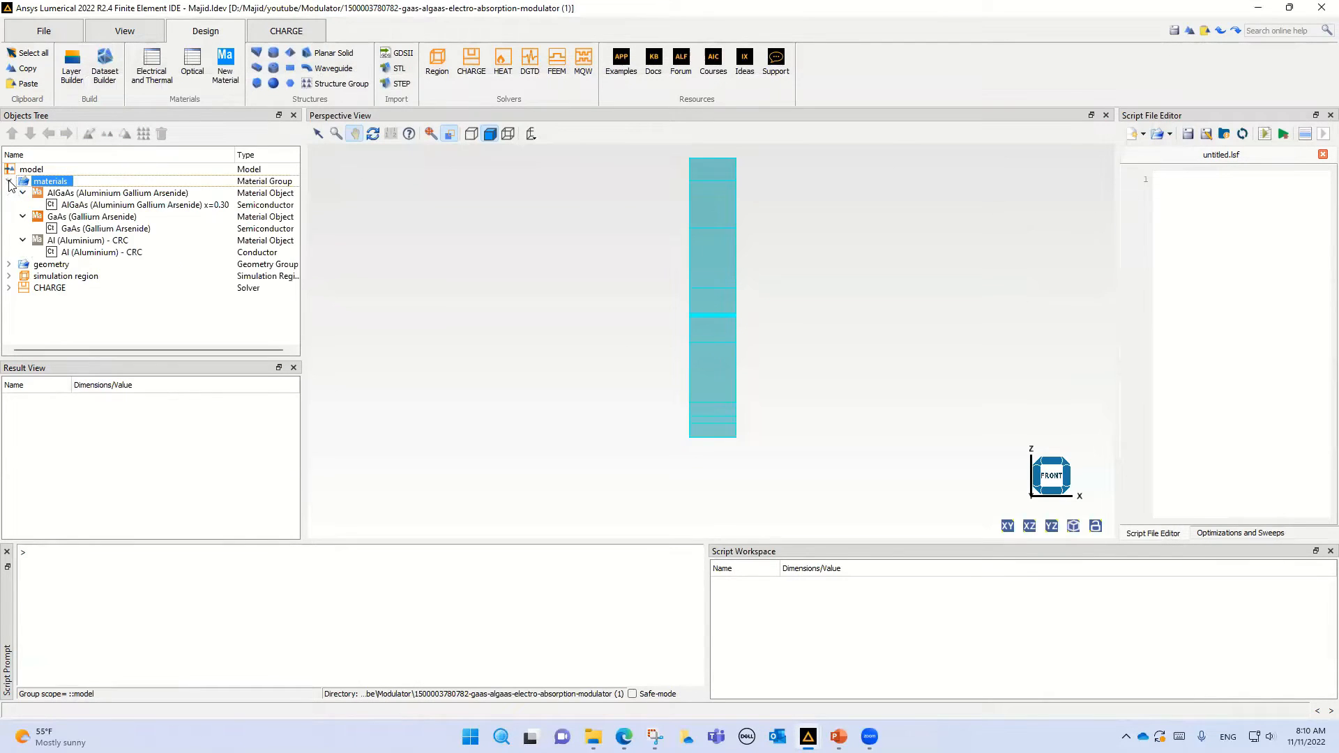
click(87, 197)
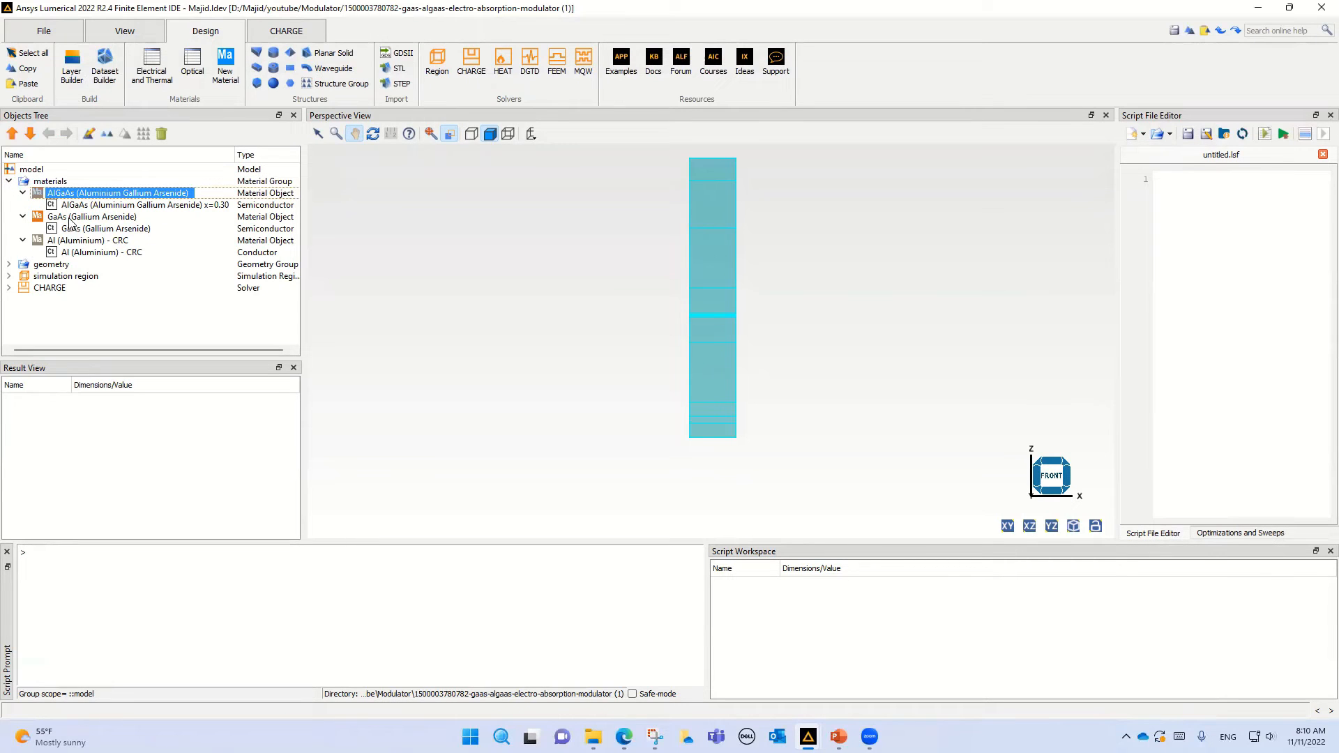
click(71, 217)
click(68, 241)
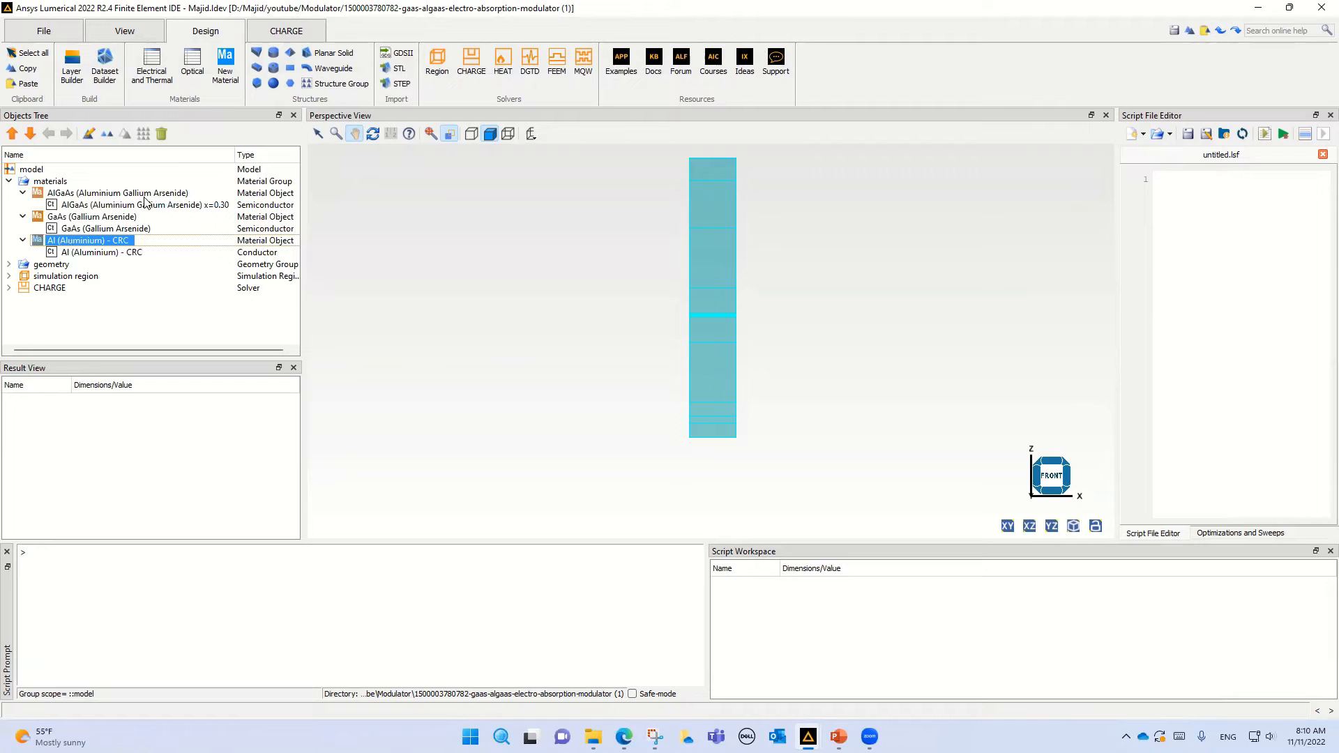
click(77, 196)
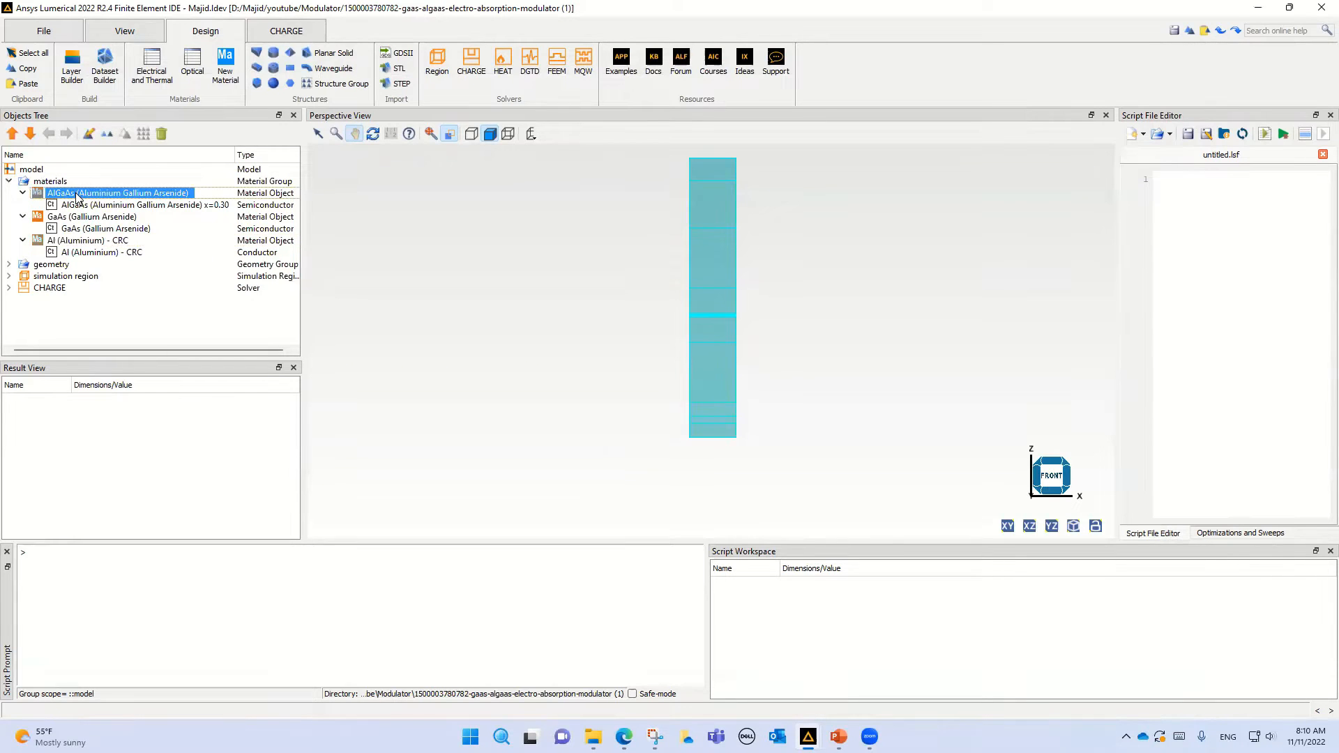
click(79, 206)
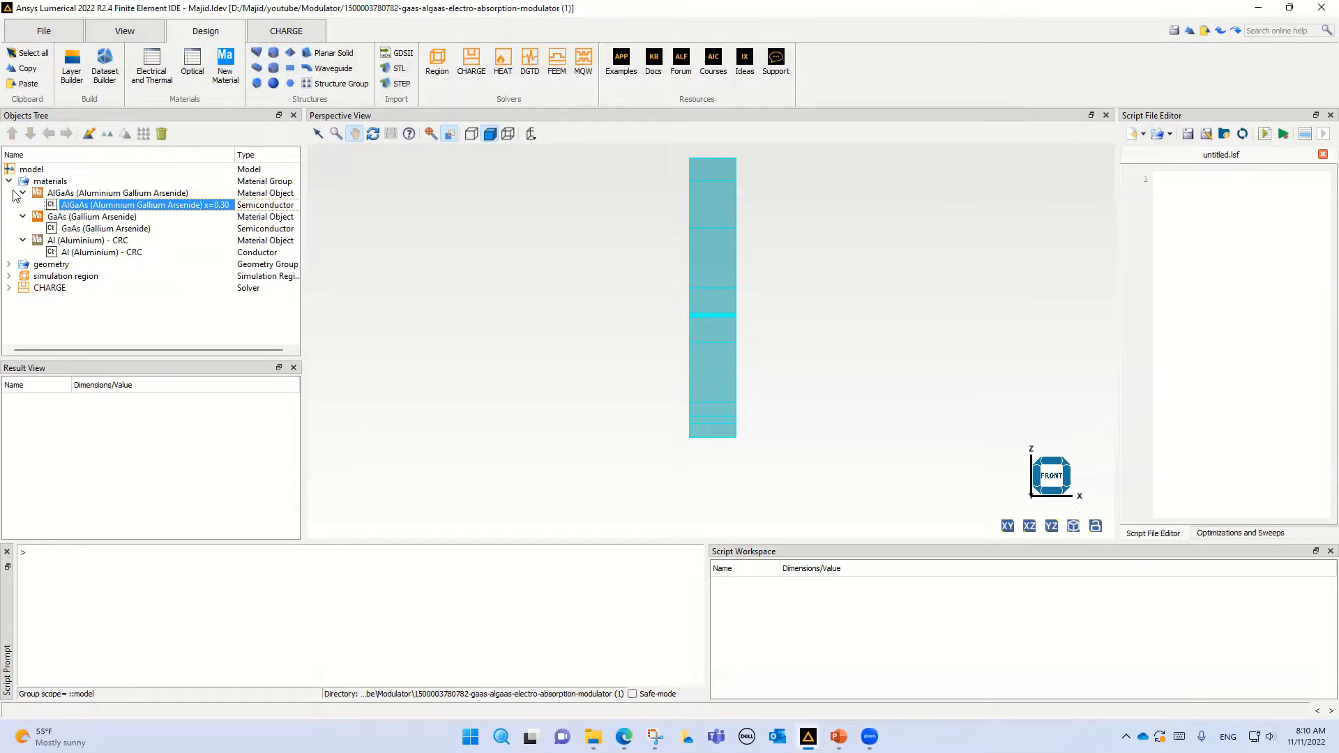
click(53, 182)
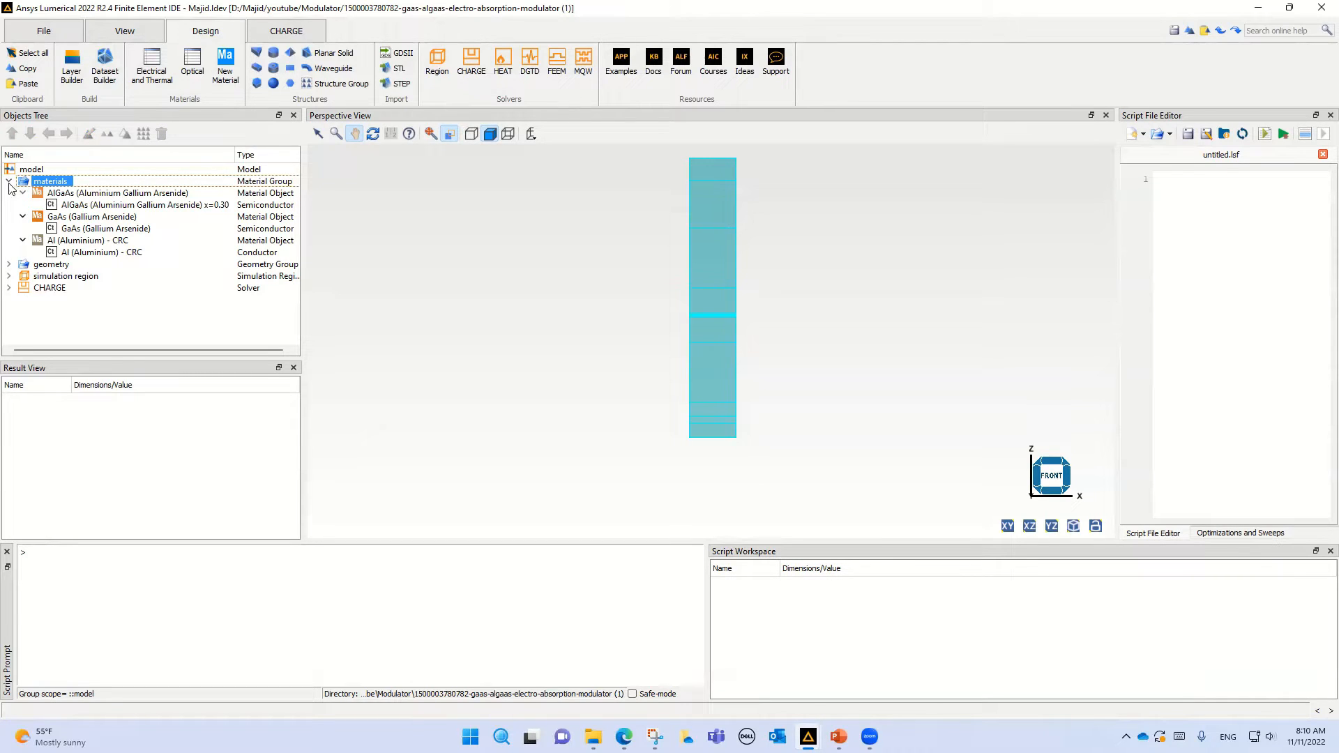
click(9, 182)
Expand the geometry group to view the structures that make up the modulator.
click(40, 195)
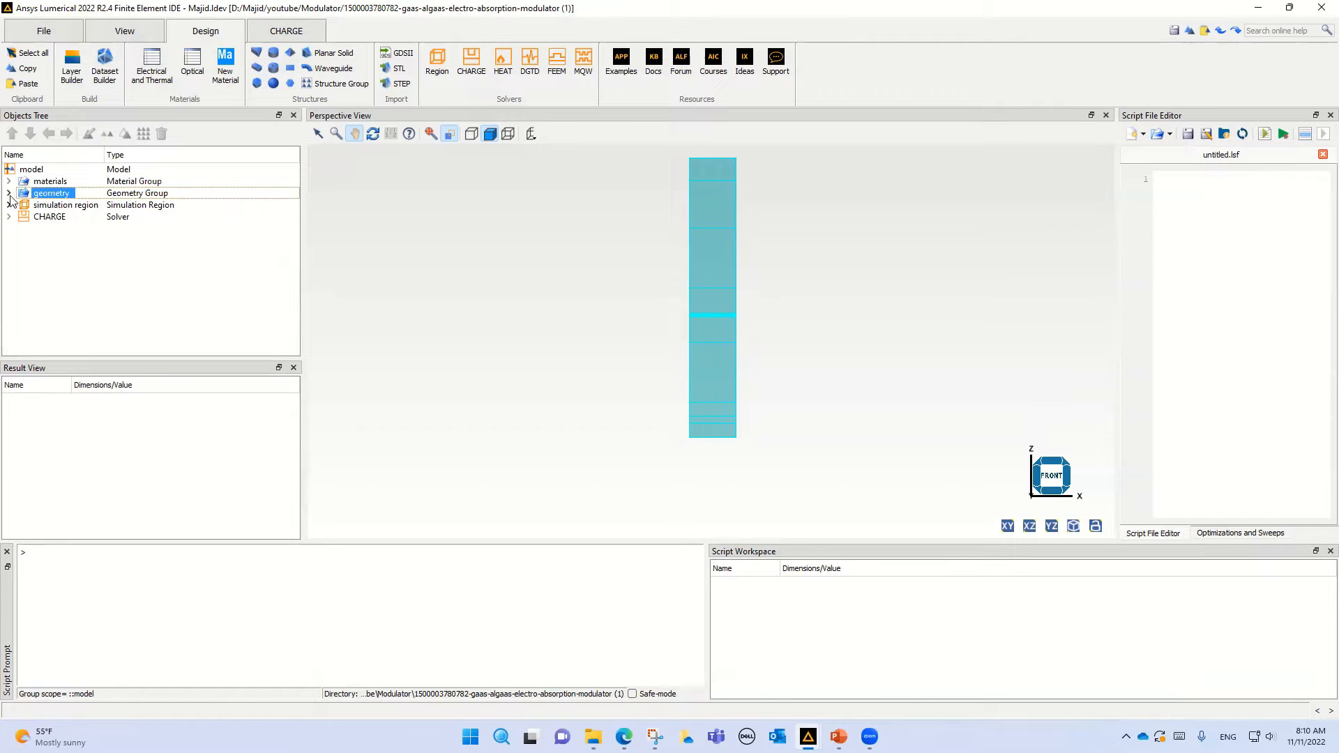
click(8, 194)
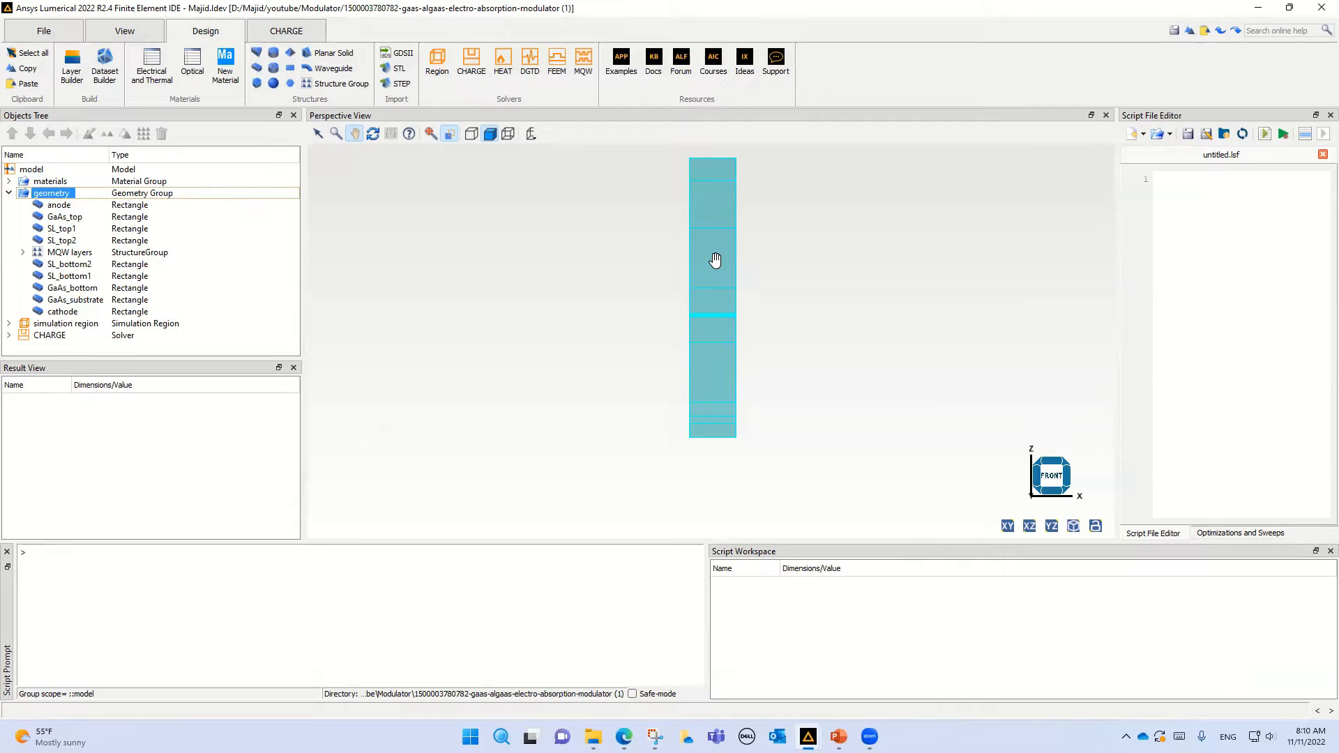
click(37, 170)
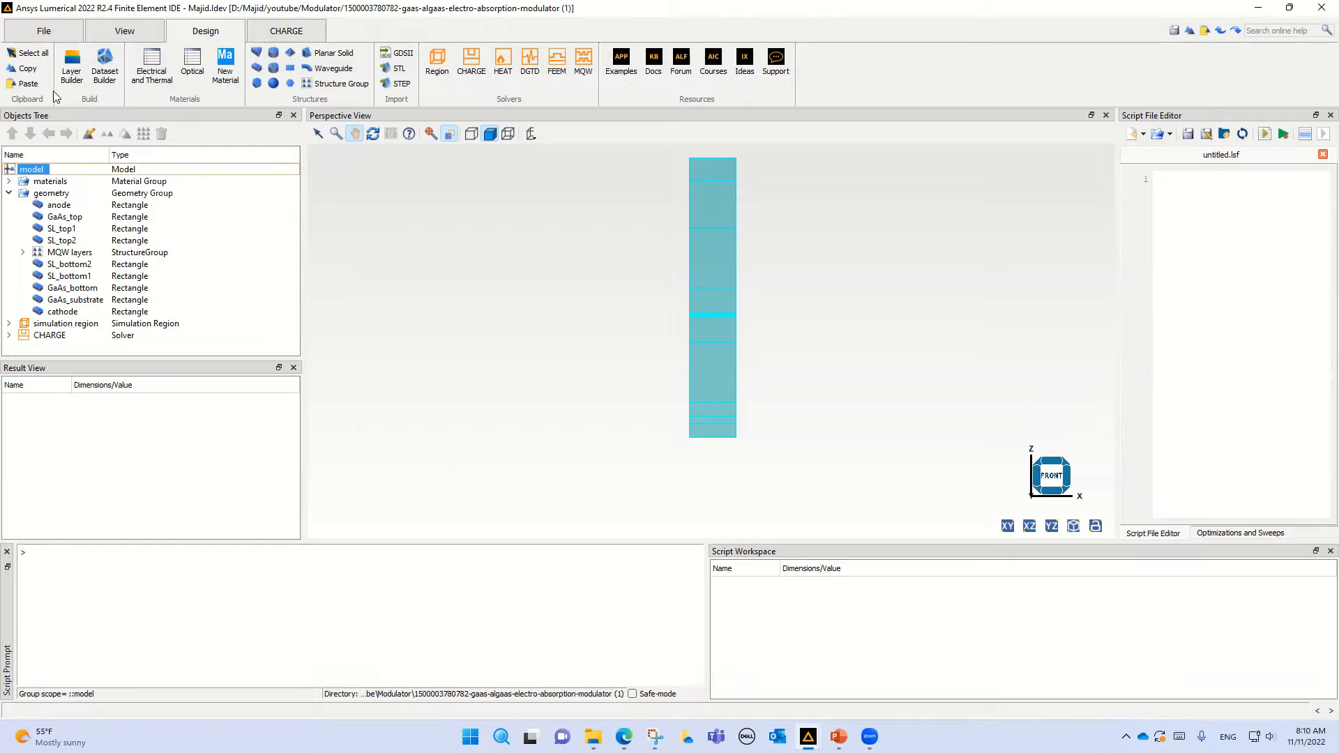
Switch the CHARGE simulation back to layout mode so the geometry can be edited.
click(303, 35)
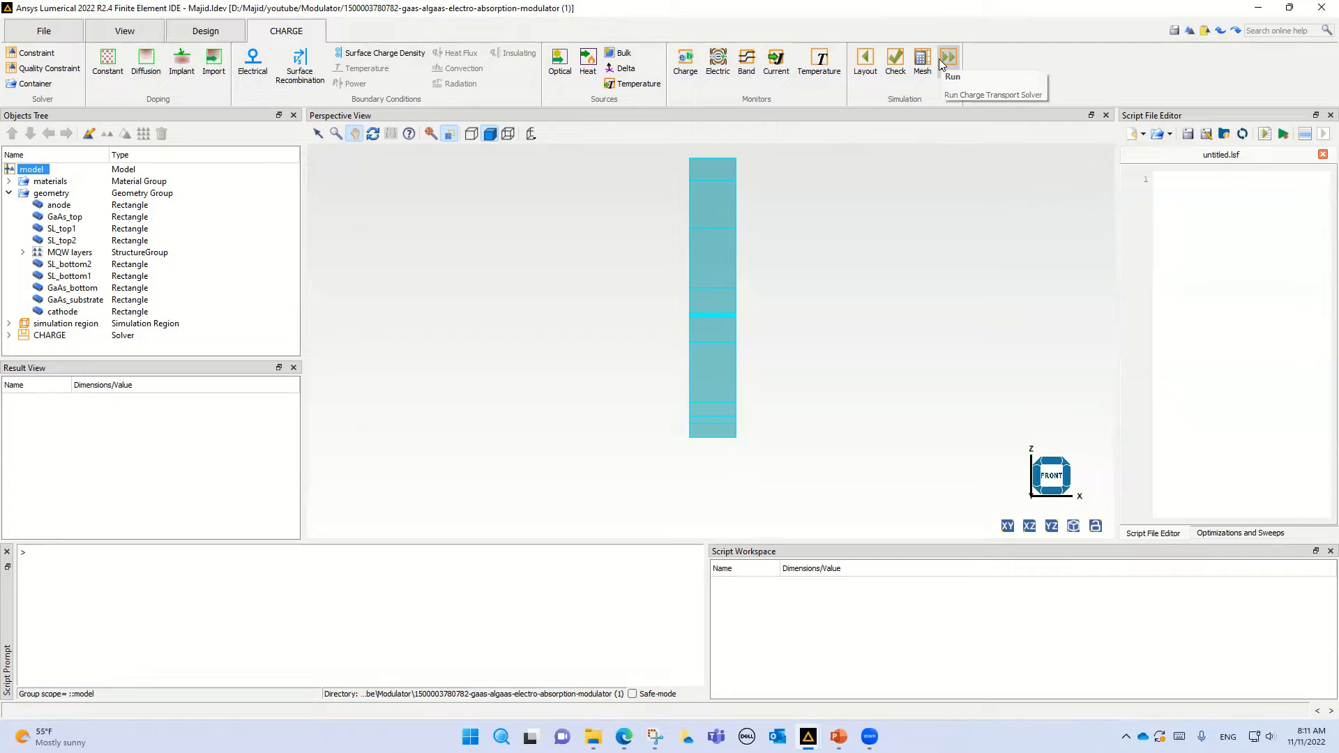
click(44, 194)
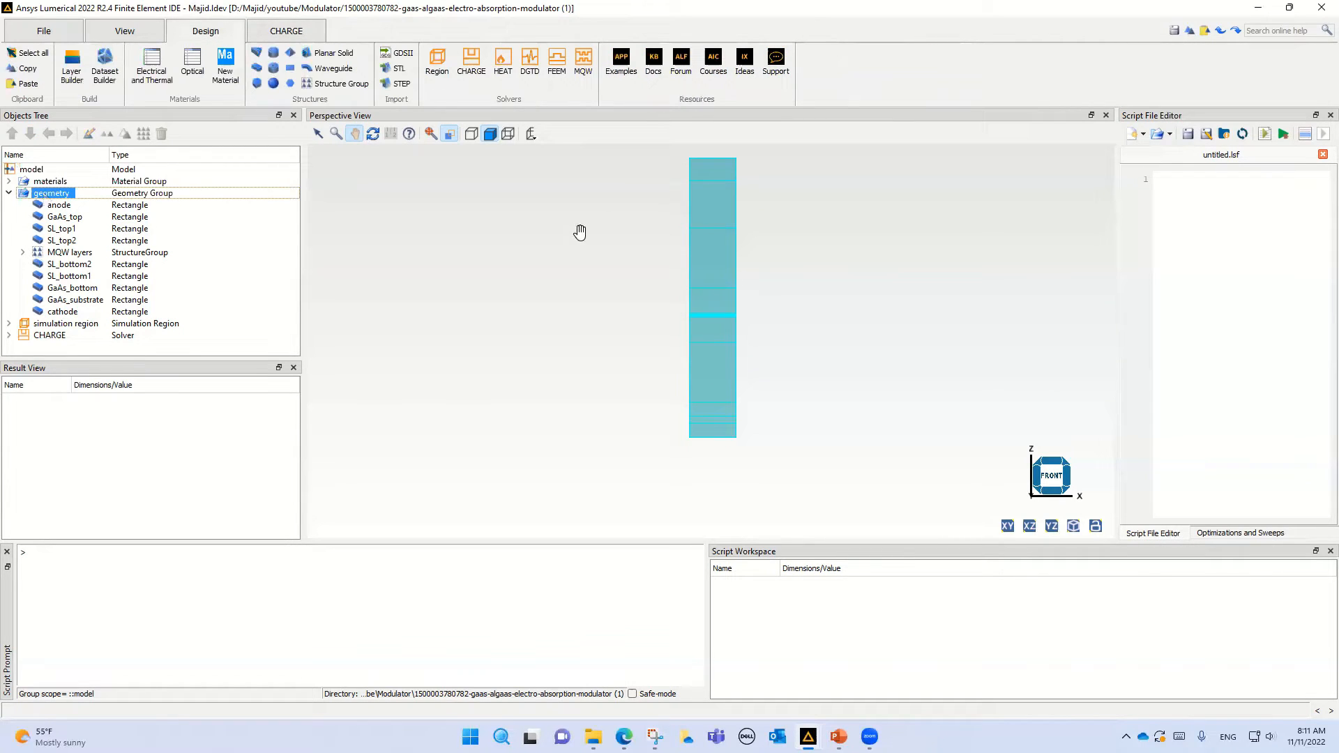
click(61, 206)
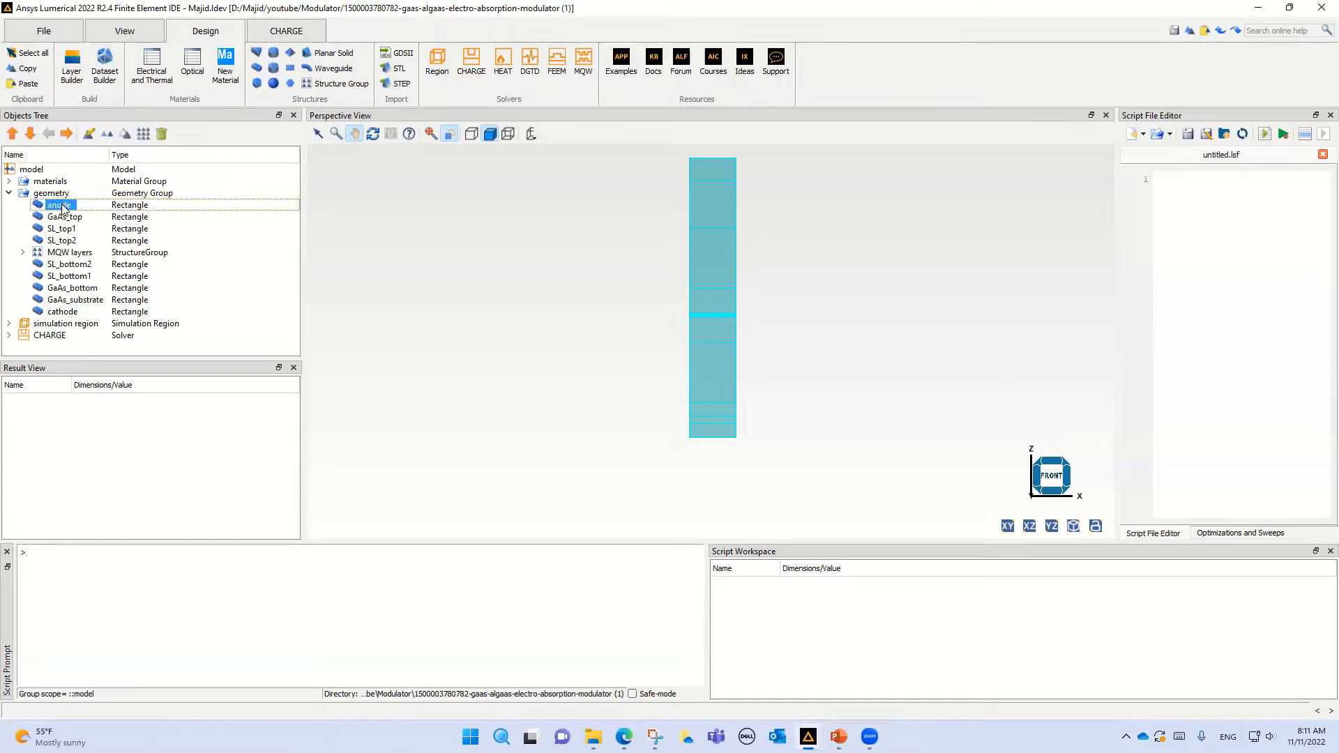
click(286, 31)
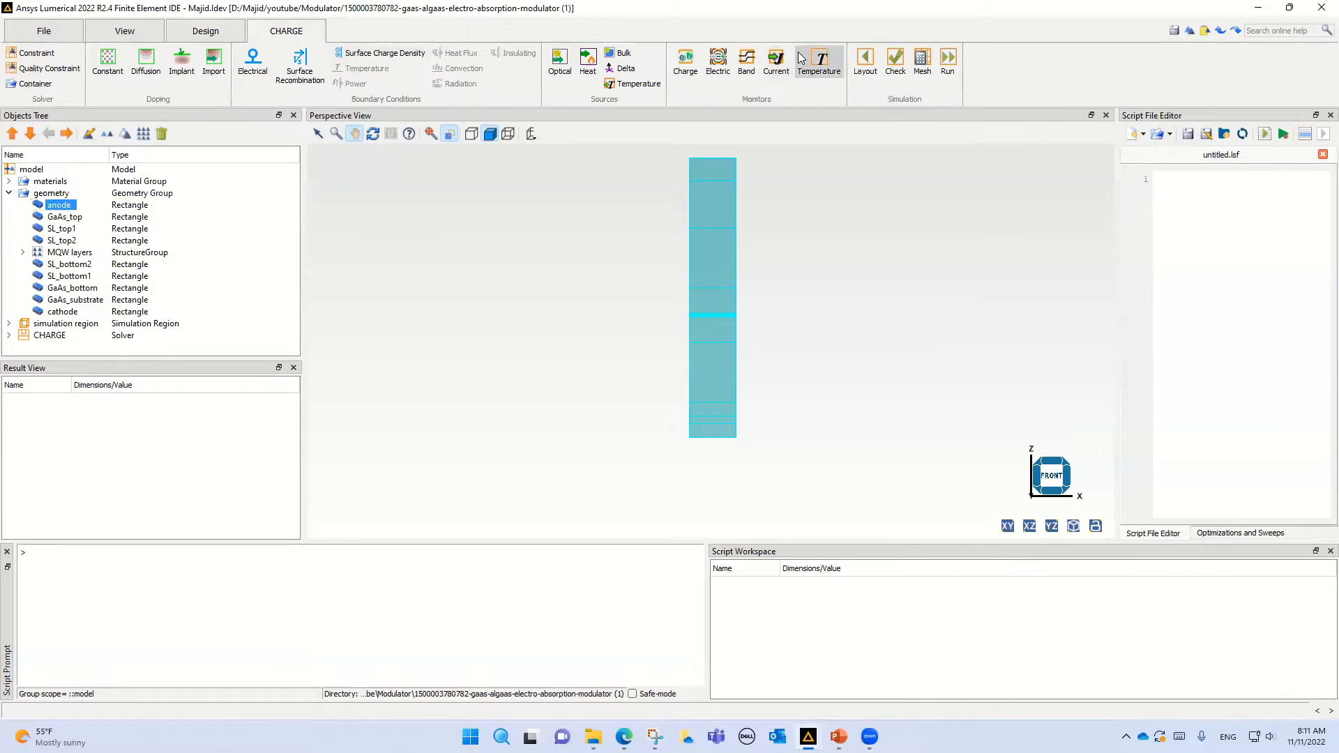
click(863, 61)
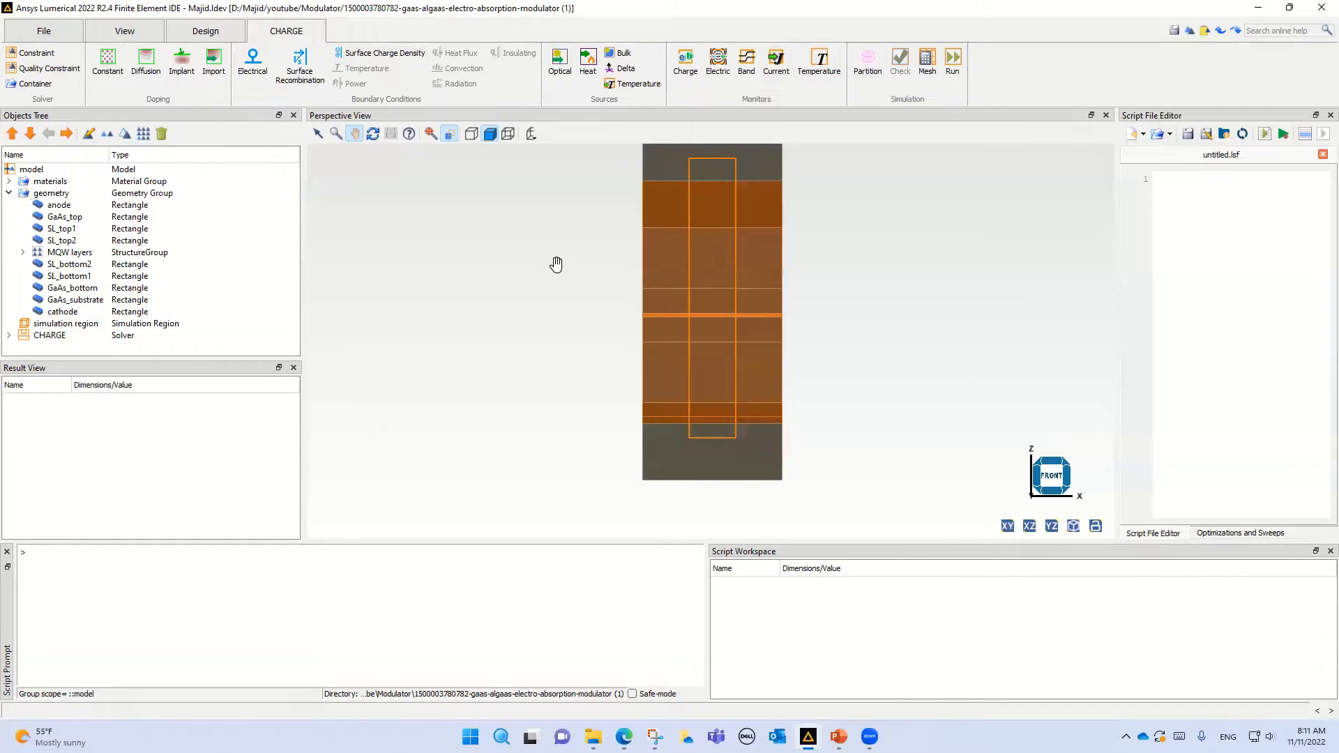
Highlight the anode, GaAs_top, SL_top1, SL_top2 and MQW layers in turn to see where each sits in the modulator stack.
click(56, 205)
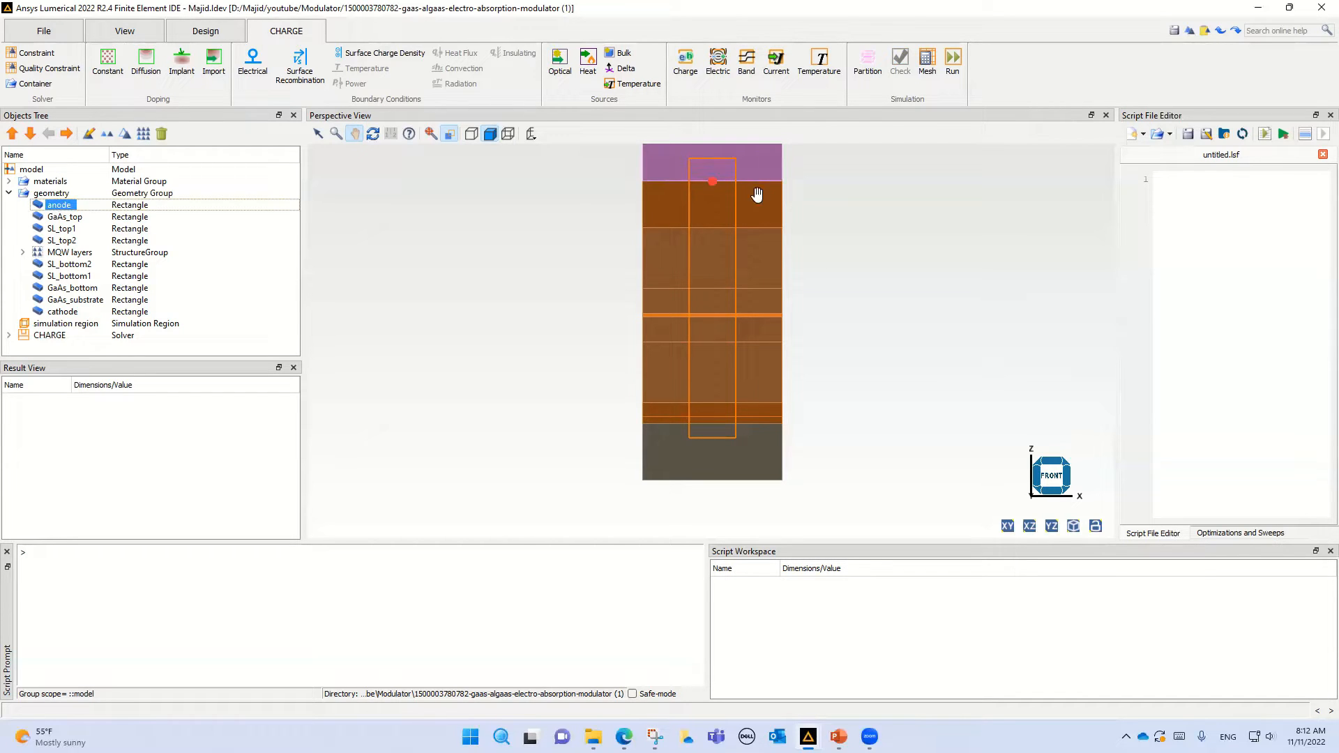
click(65, 217)
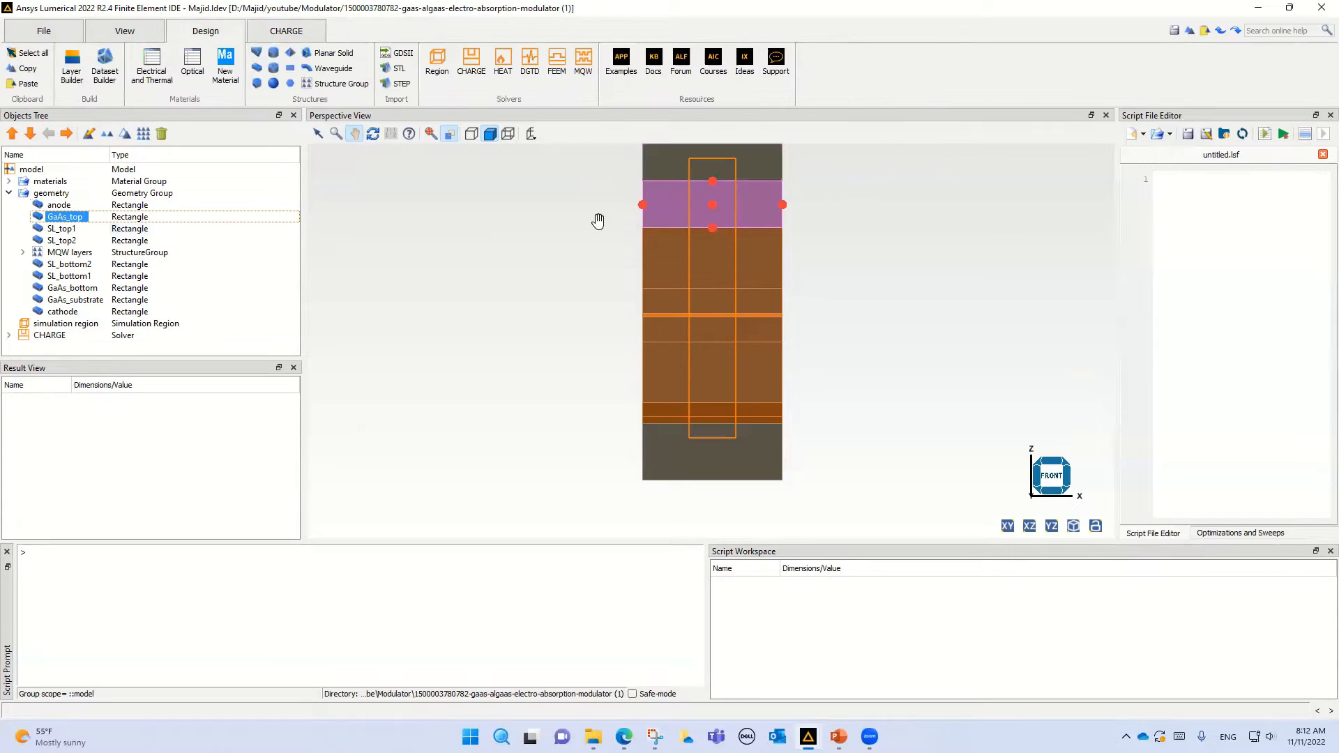
click(56, 230)
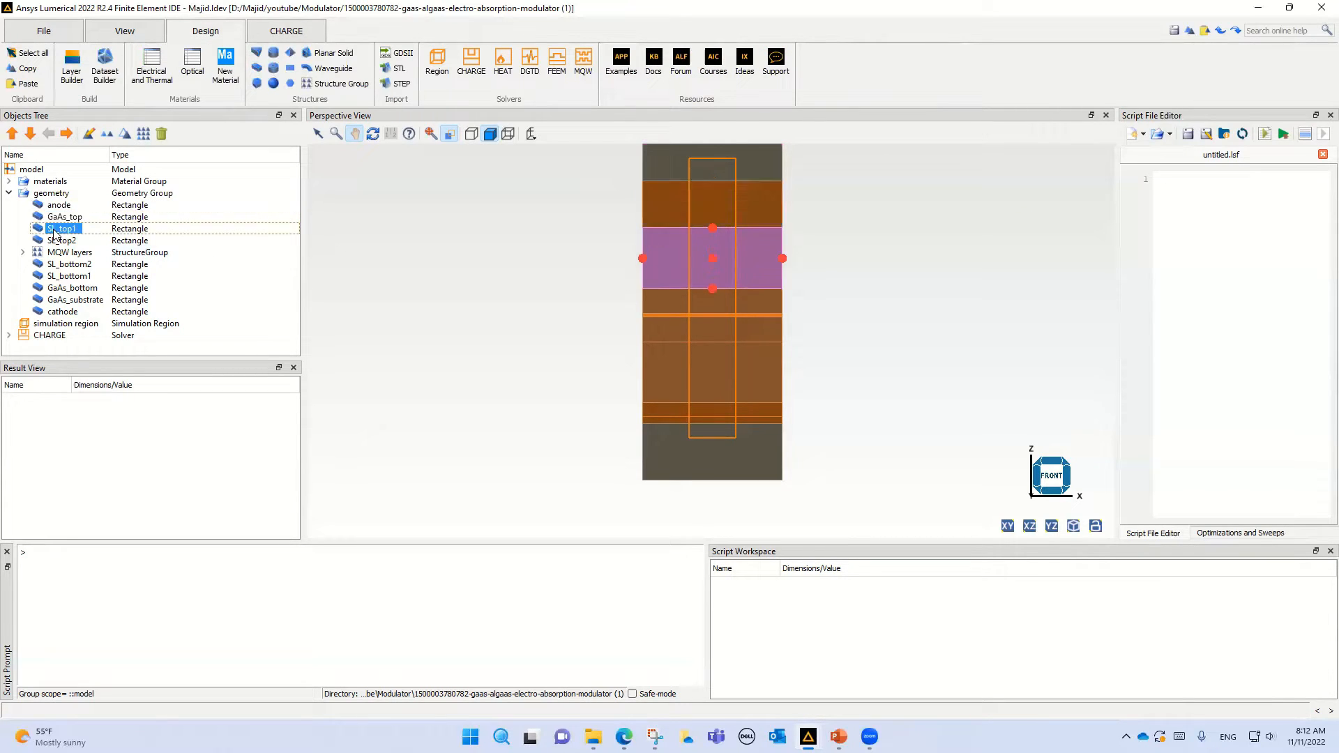
click(60, 241)
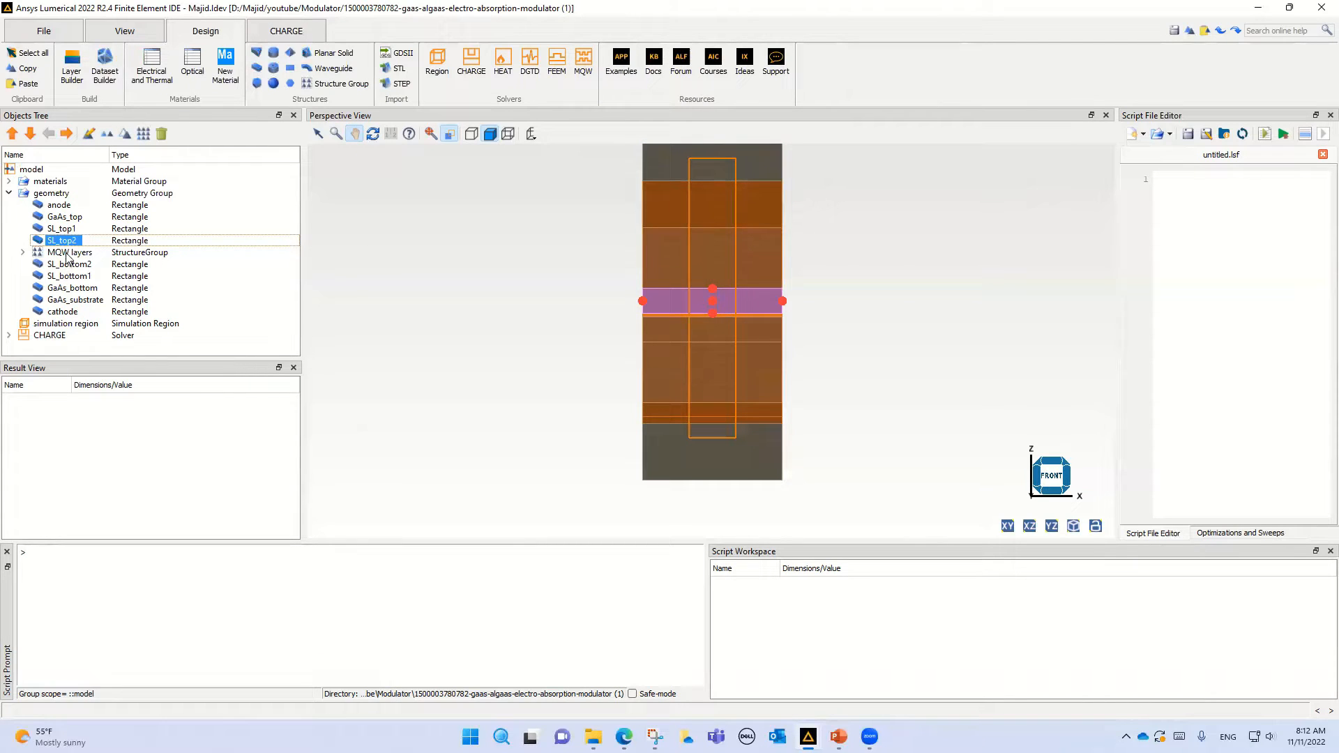
click(68, 253)
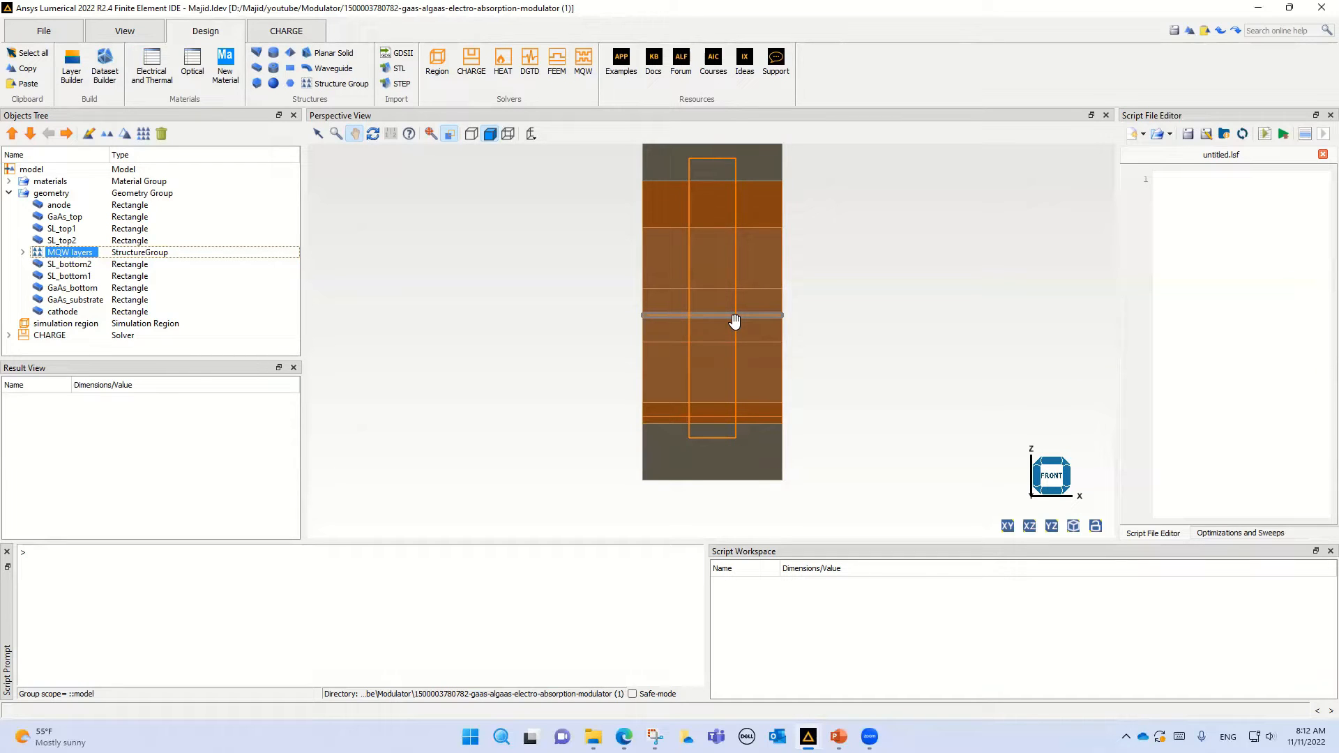
Highlight SL_bottom2, SL_bottom1, GaAs_bottom, GaAs_substrate and the cathode in turn to locate the lower layers of the stack.
click(58, 267)
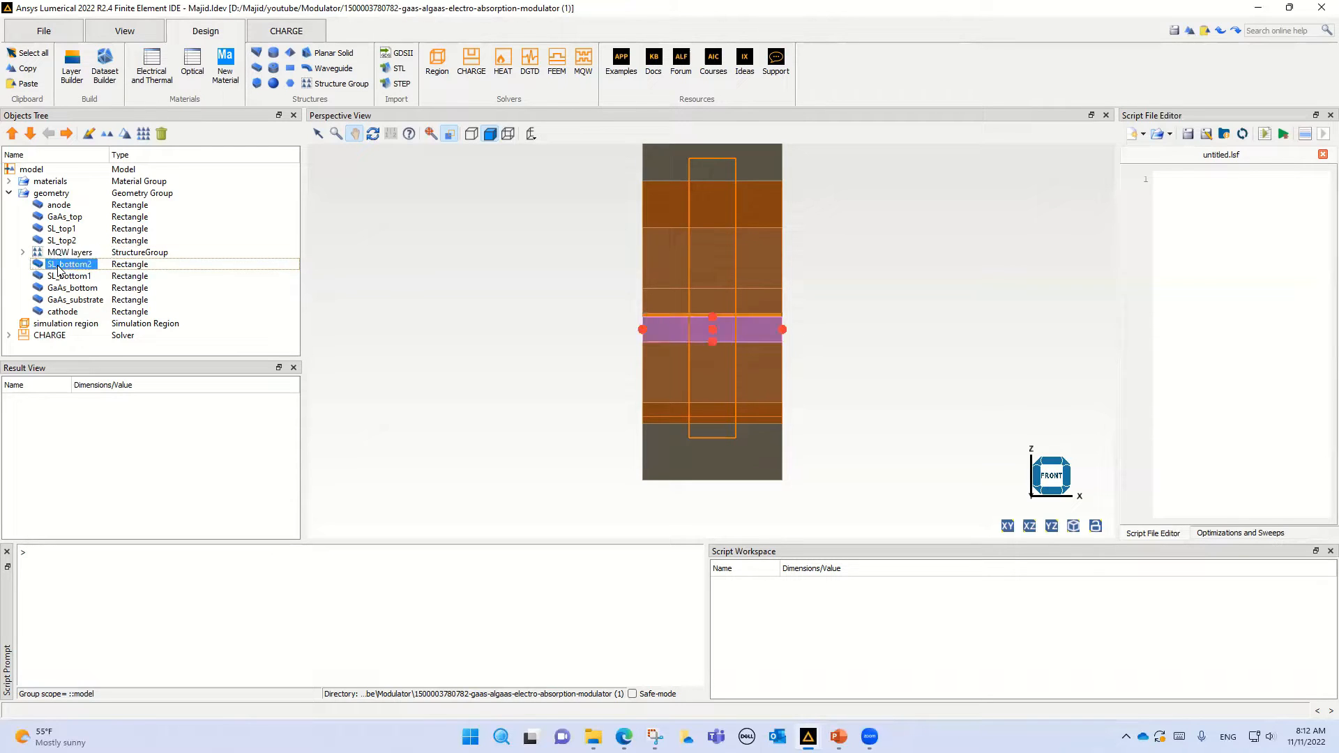
click(73, 277)
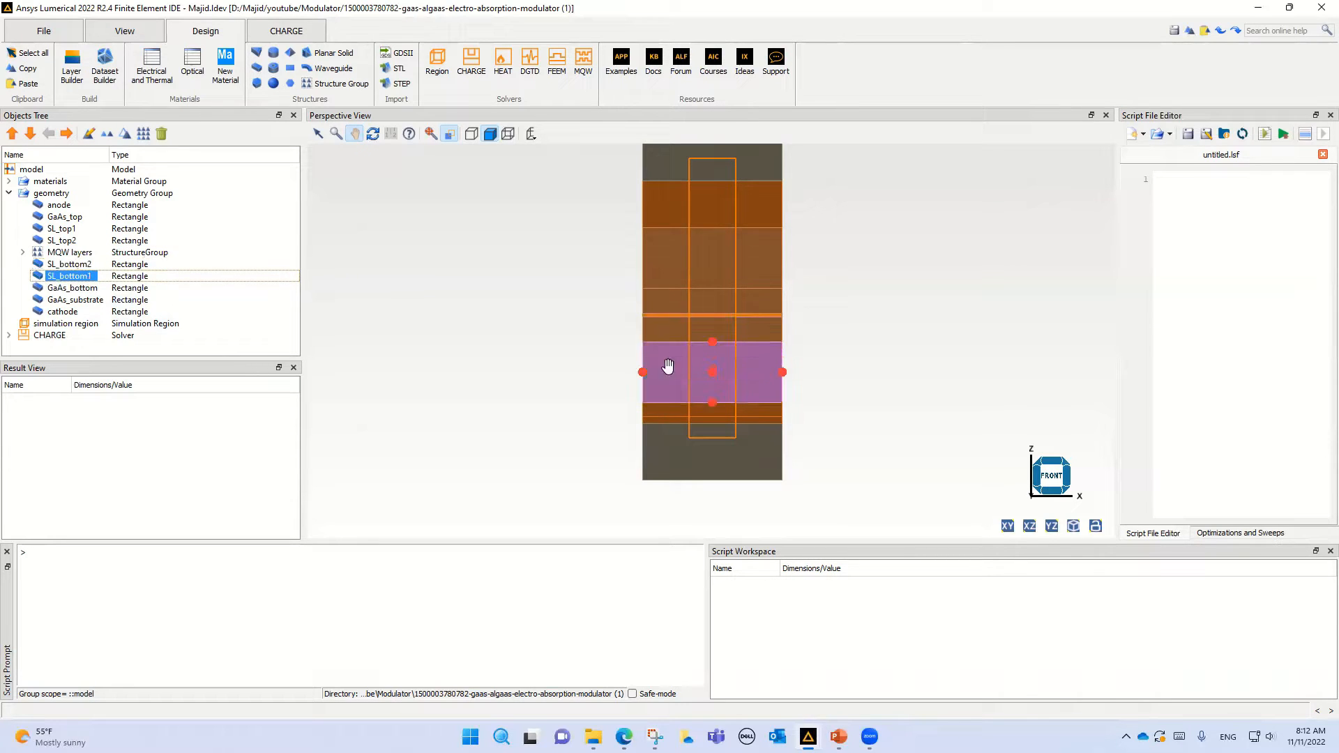
click(66, 289)
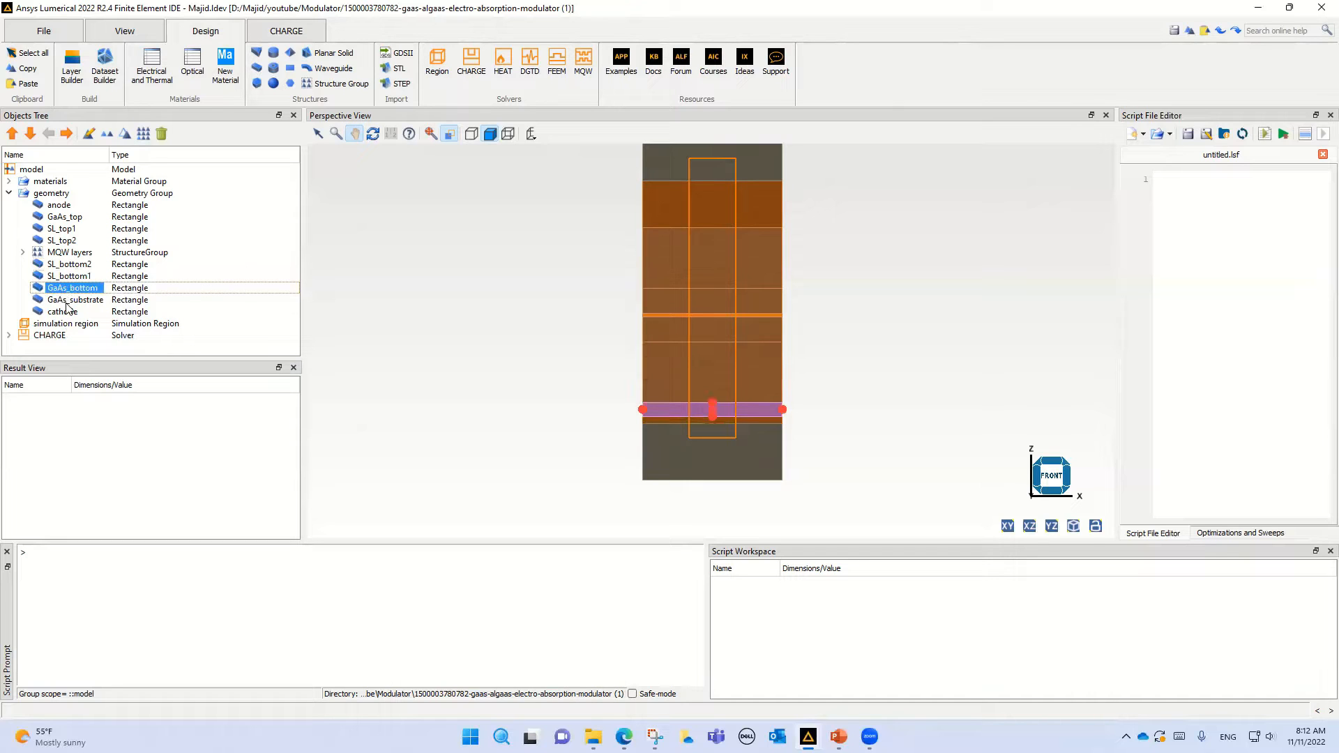
click(67, 301)
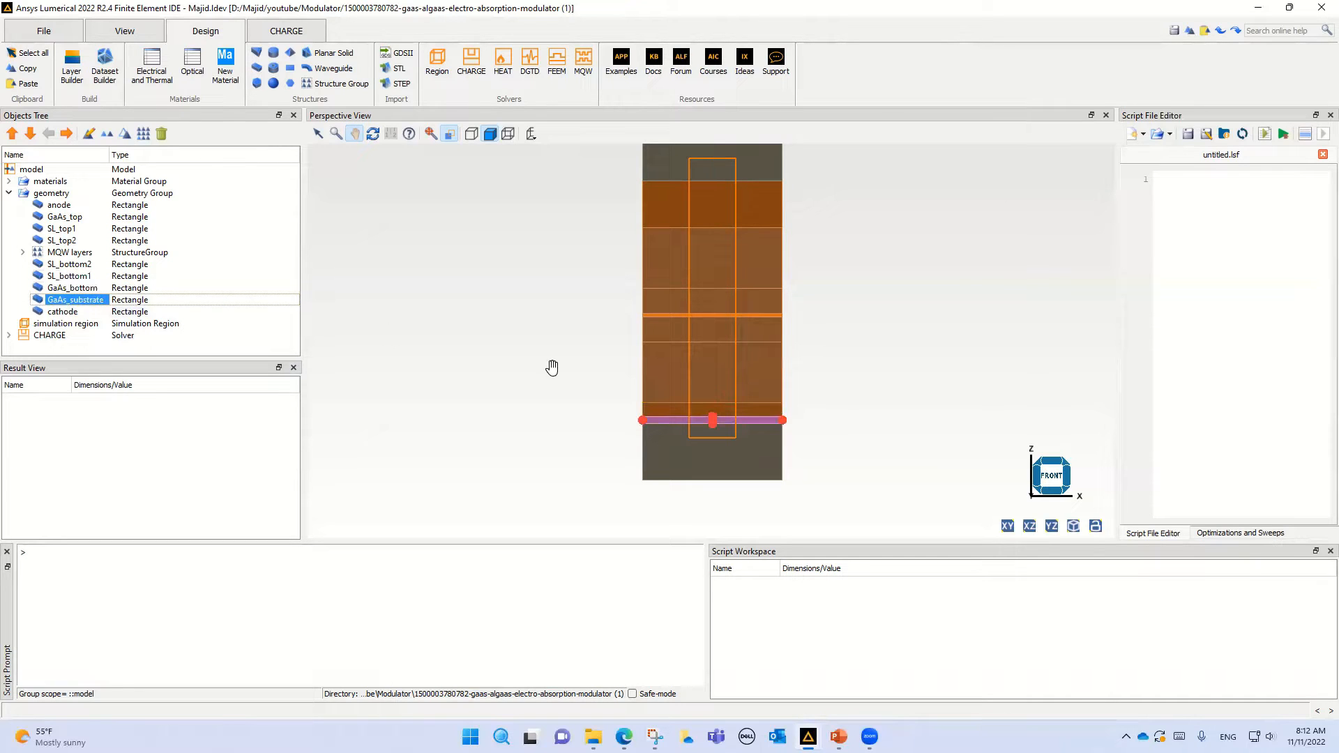
click(67, 313)
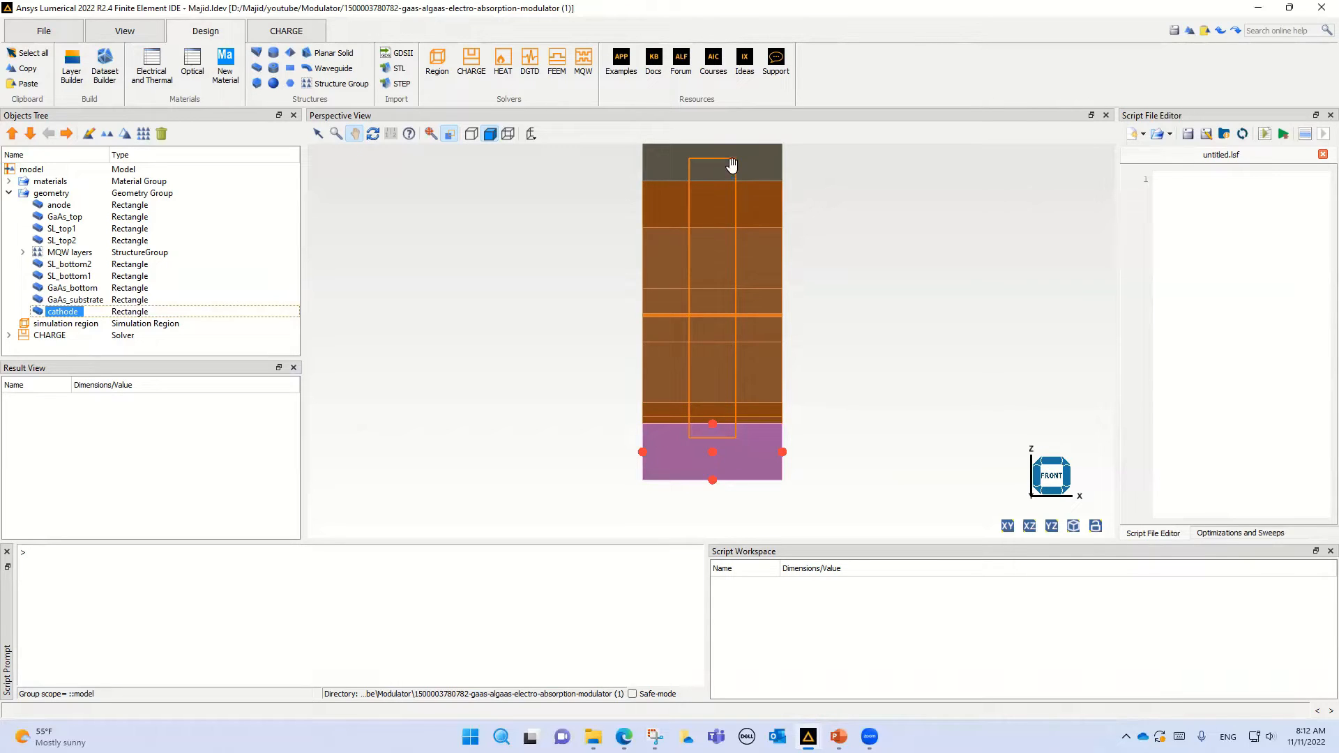
Highlight the whole anode in the structure and expand the materials group to view its entries.
click(36, 205)
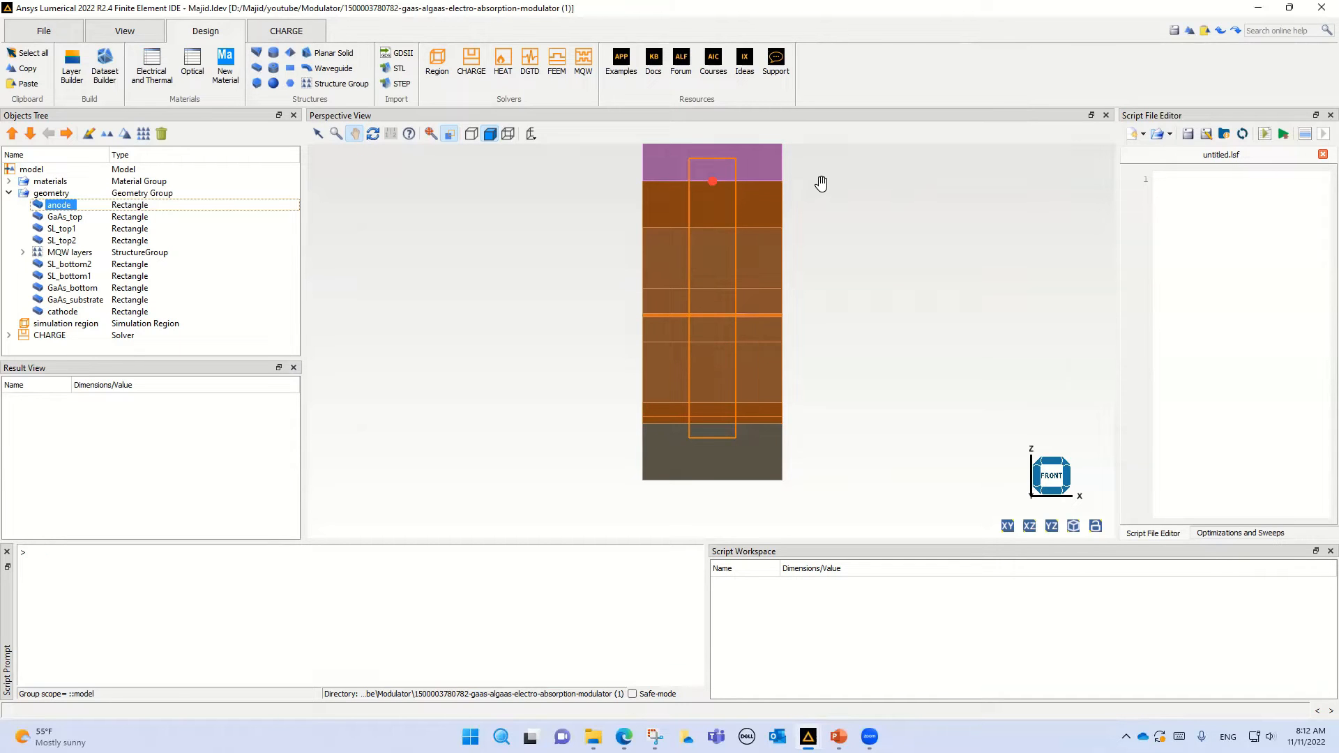
scroll(678, 348, down, 2)
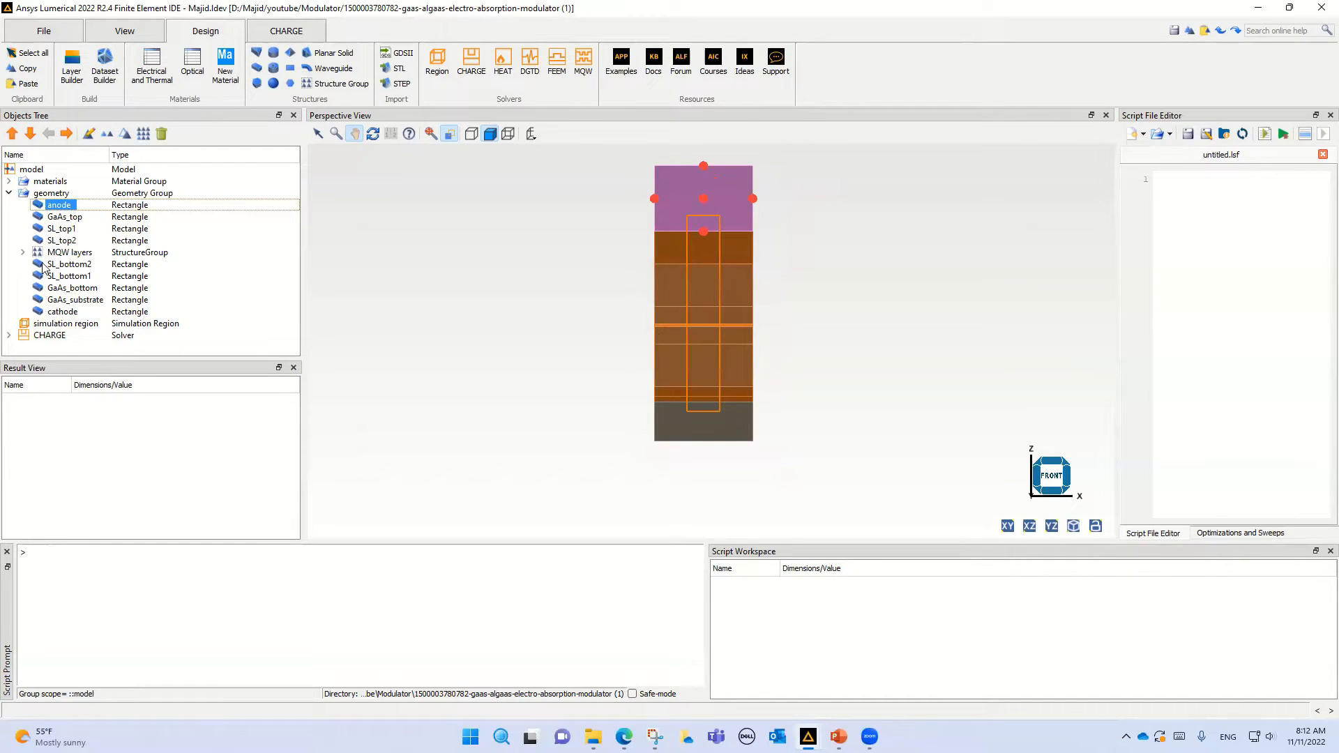
right_click(64, 207)
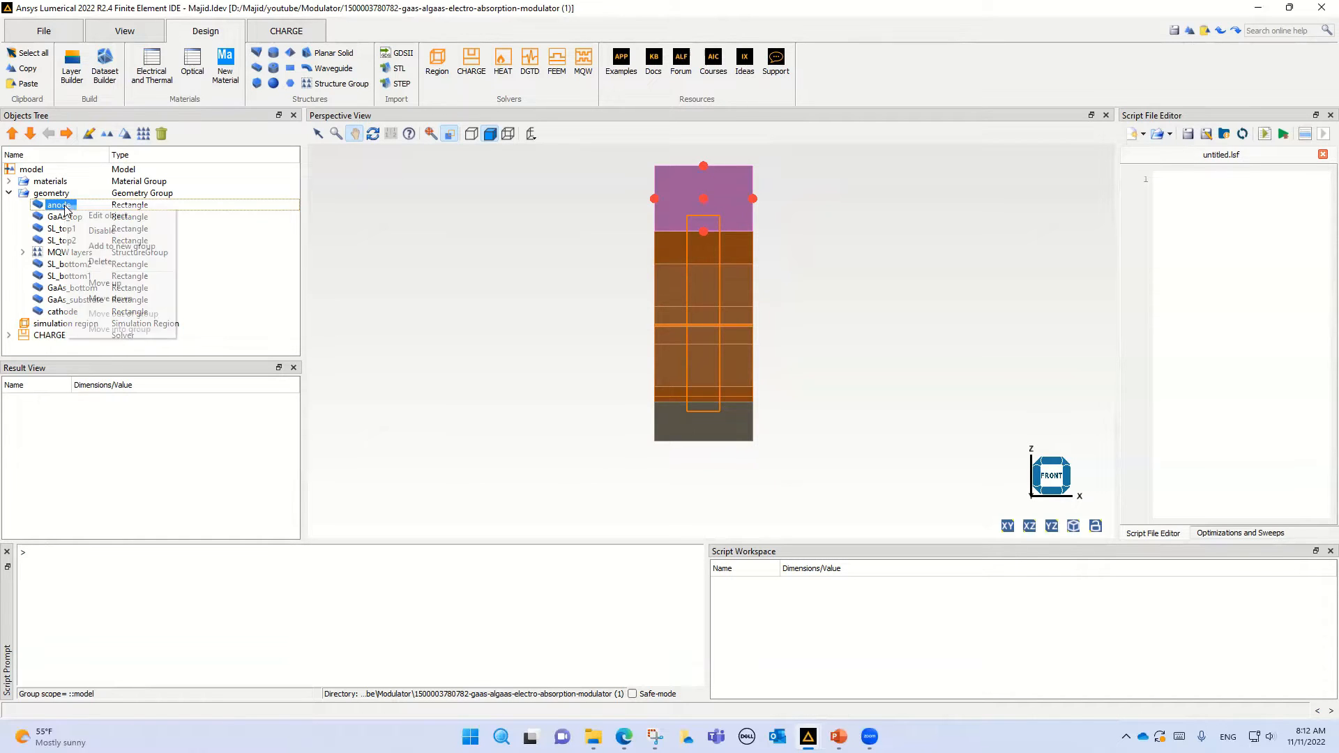
click(358, 187)
click(8, 180)
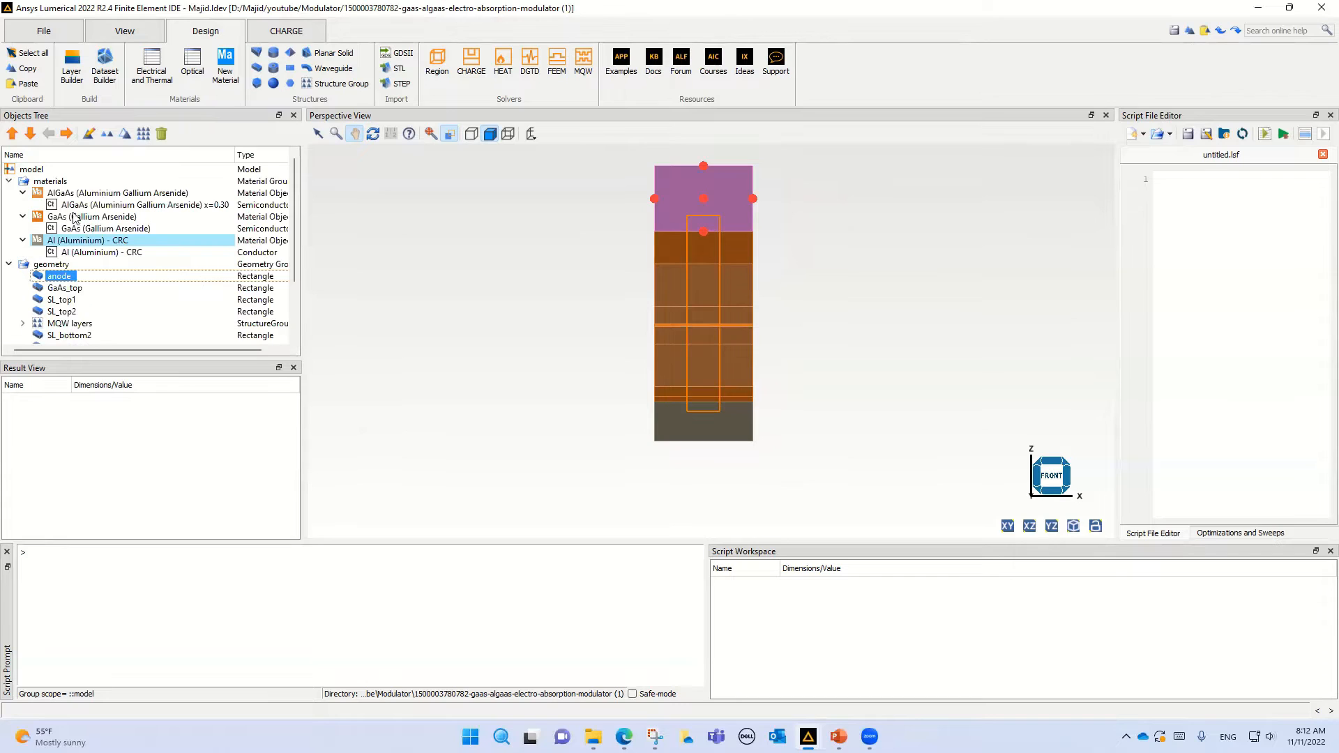
Open the anode's properties, review its material assignment and geometry dimensions, and close them without changes.
right_click(53, 281)
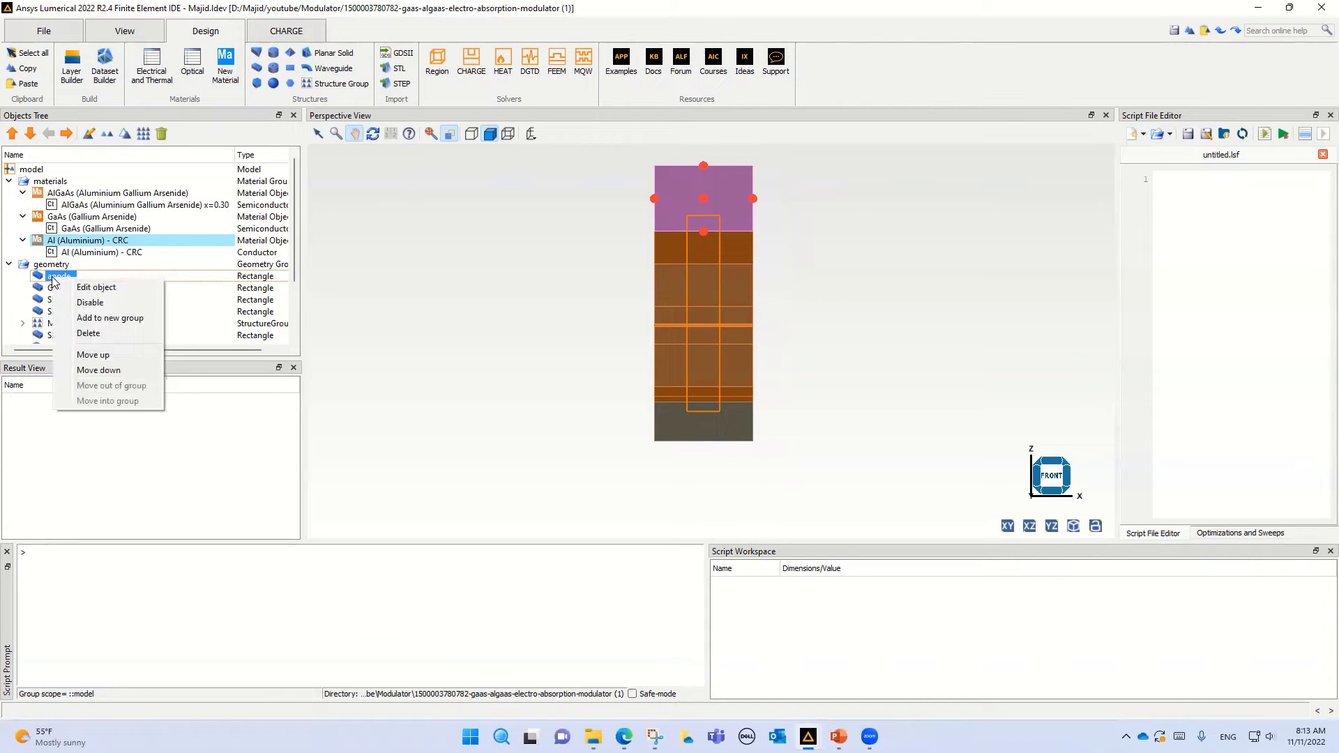
click(100, 287)
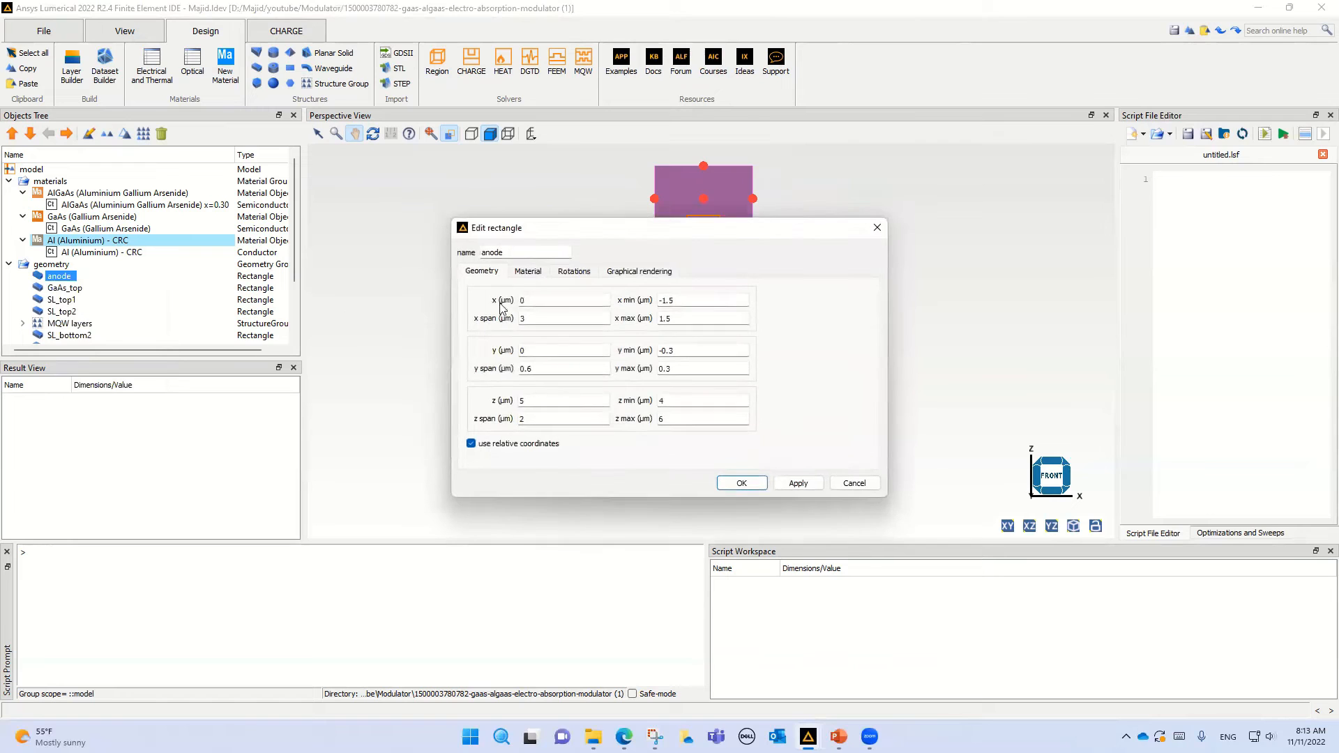
click(528, 272)
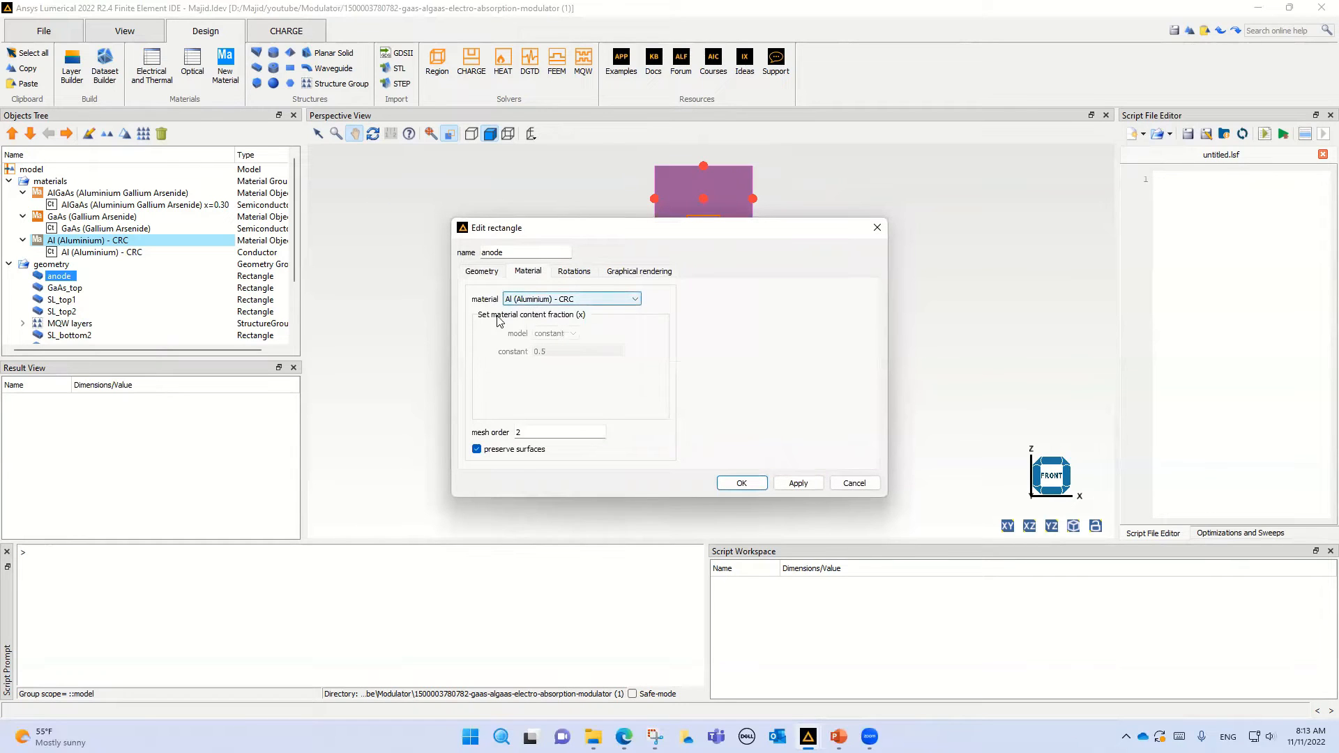
click(488, 271)
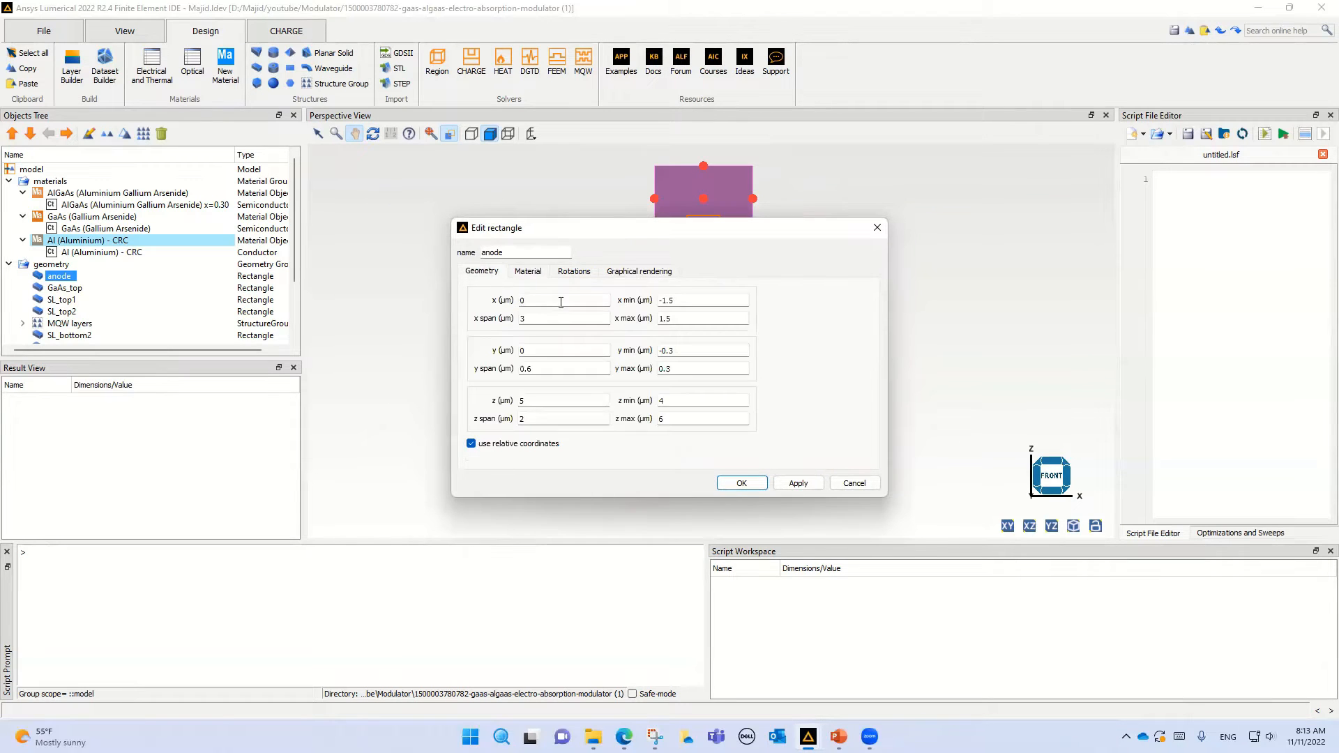
click(853, 483)
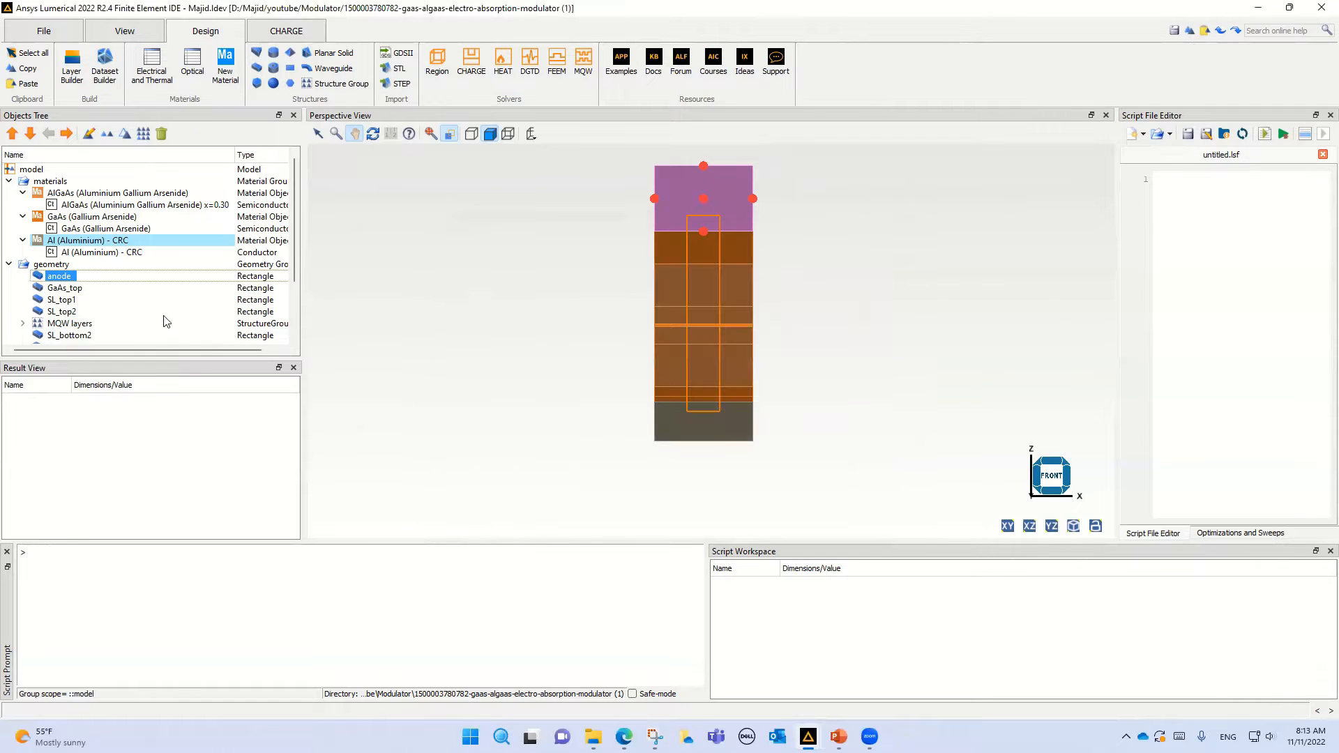
Select GaAs_top, SL_top1 and SL_bottom2 in turn to check which material each layer is linked to.
click(68, 289)
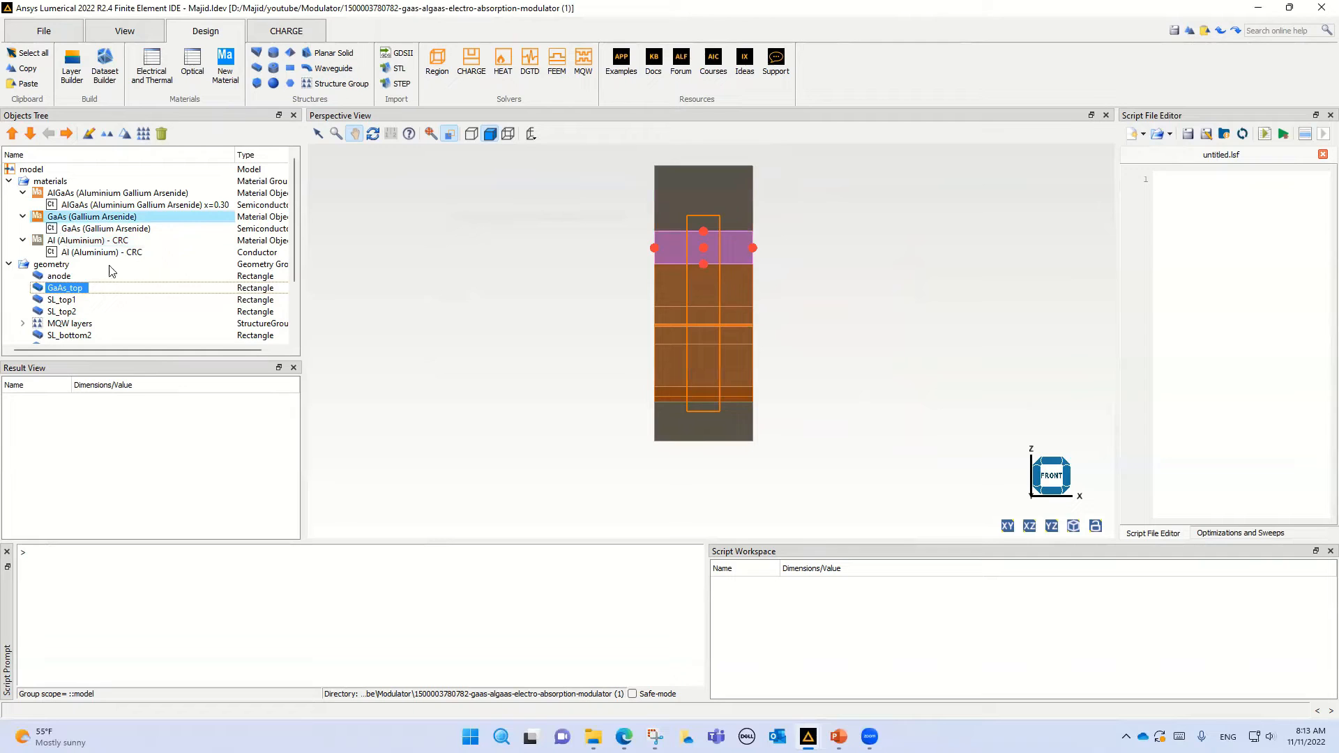
click(62, 301)
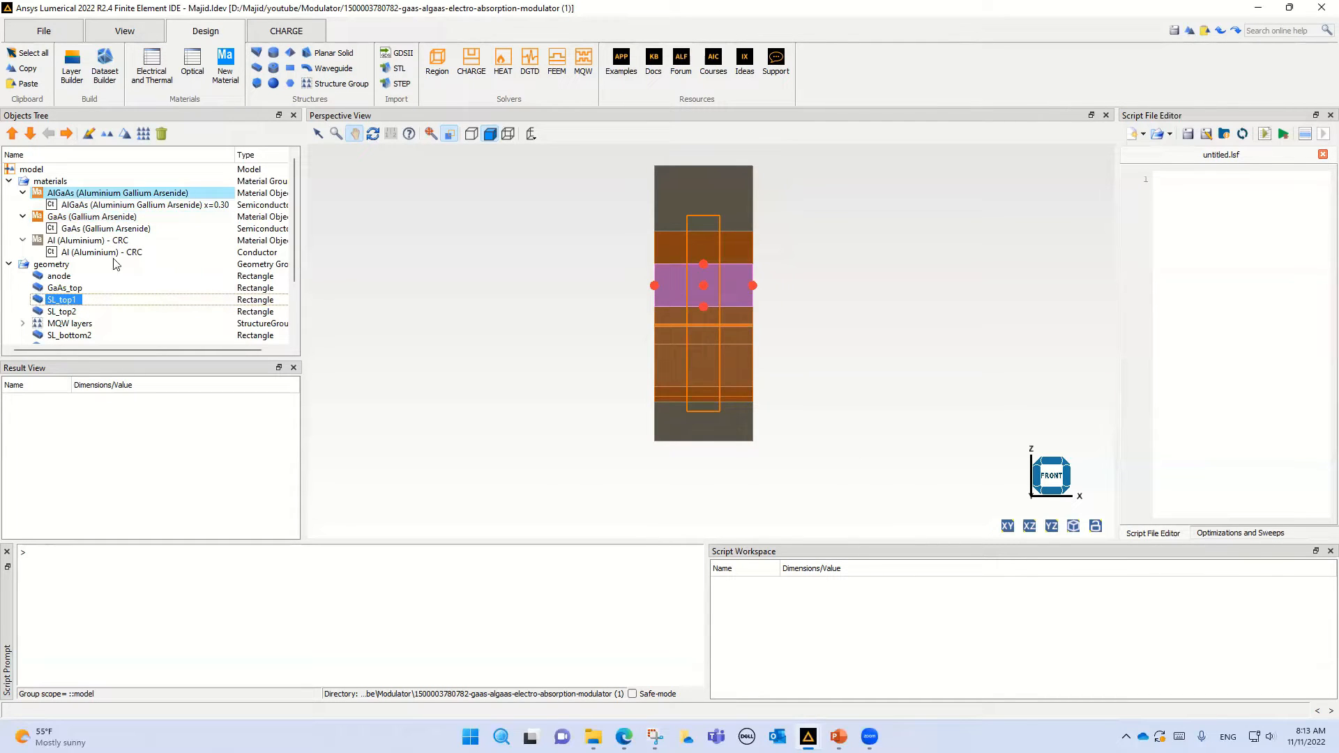
click(75, 337)
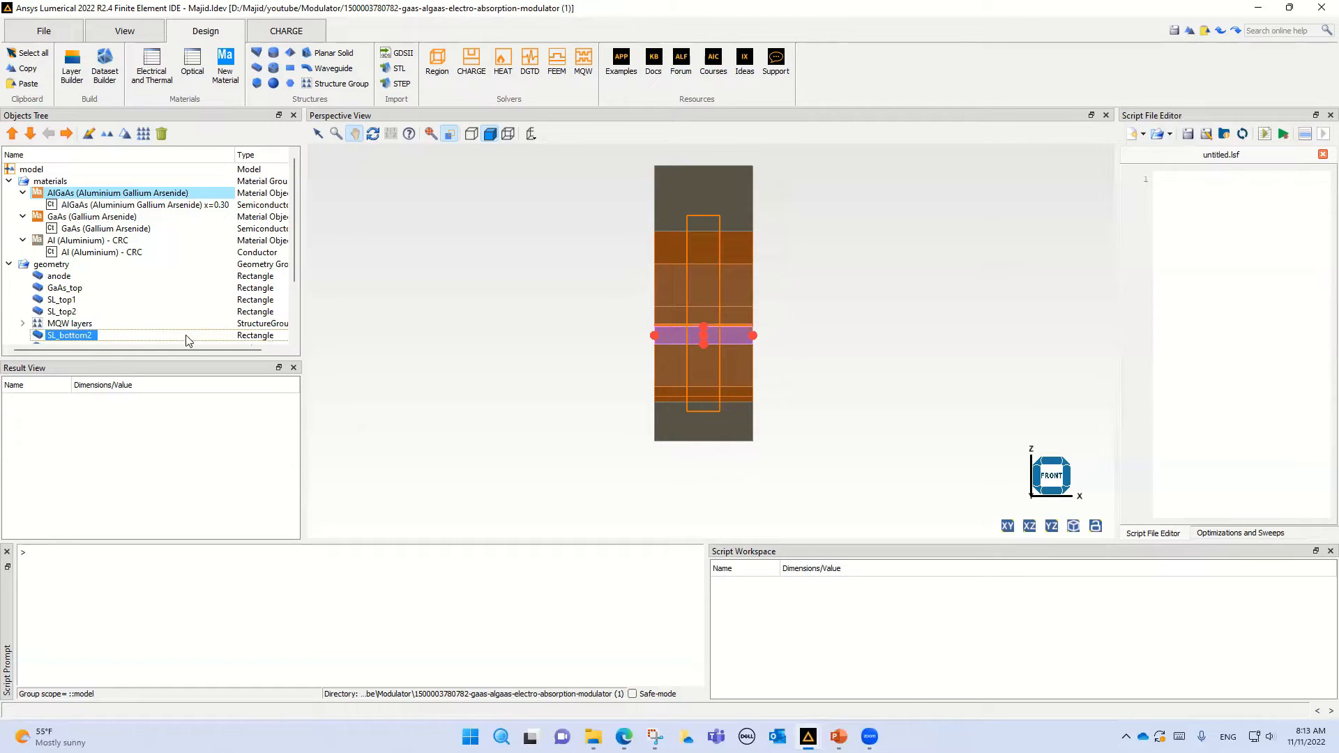
drag(294, 277, 296, 289)
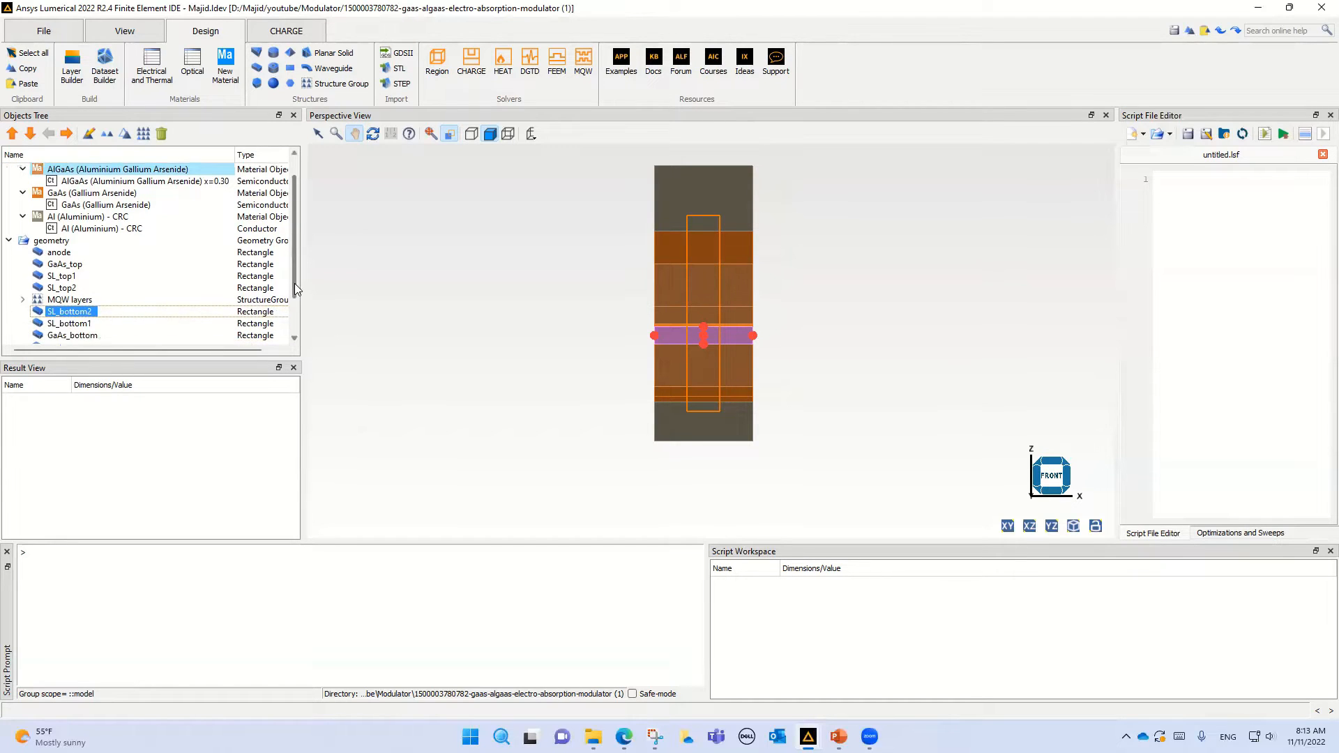
Open the SL_bottom1 layer's properties, check its material assignment, and close them without changes.
click(79, 325)
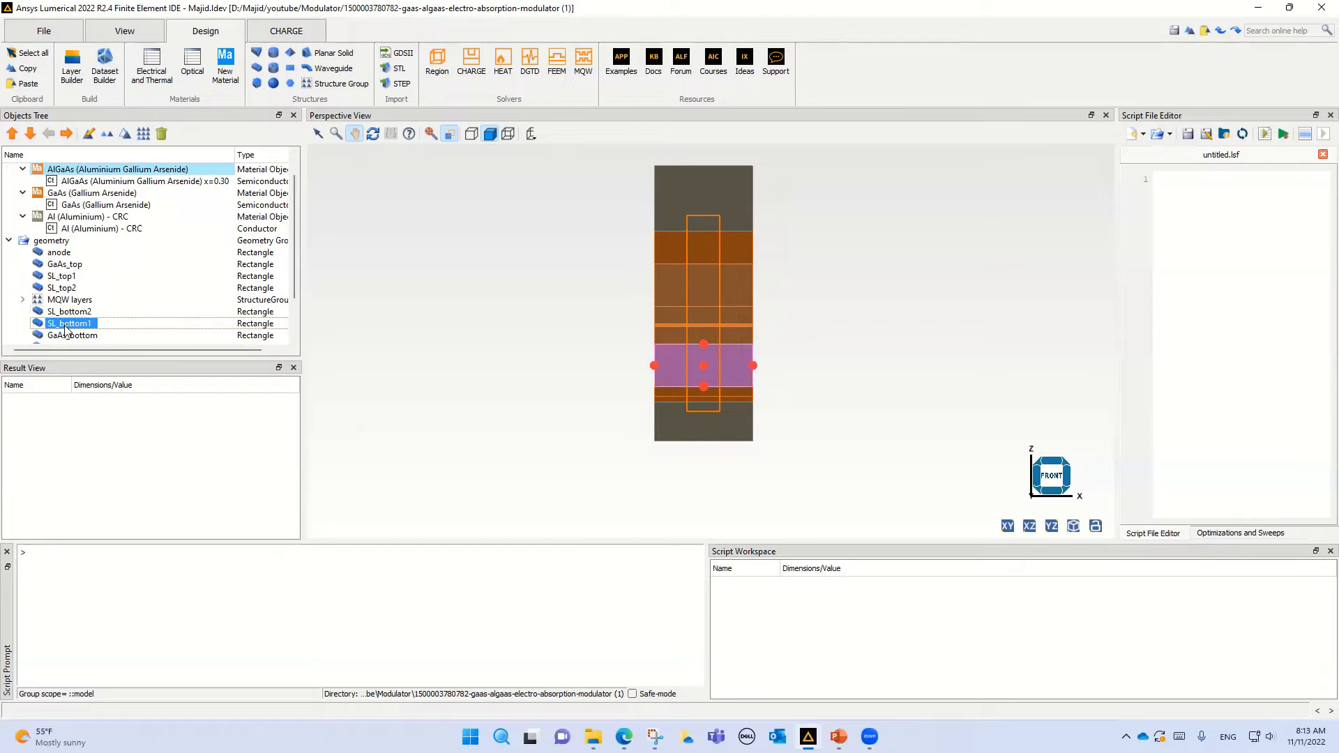
right_click(69, 326)
click(99, 336)
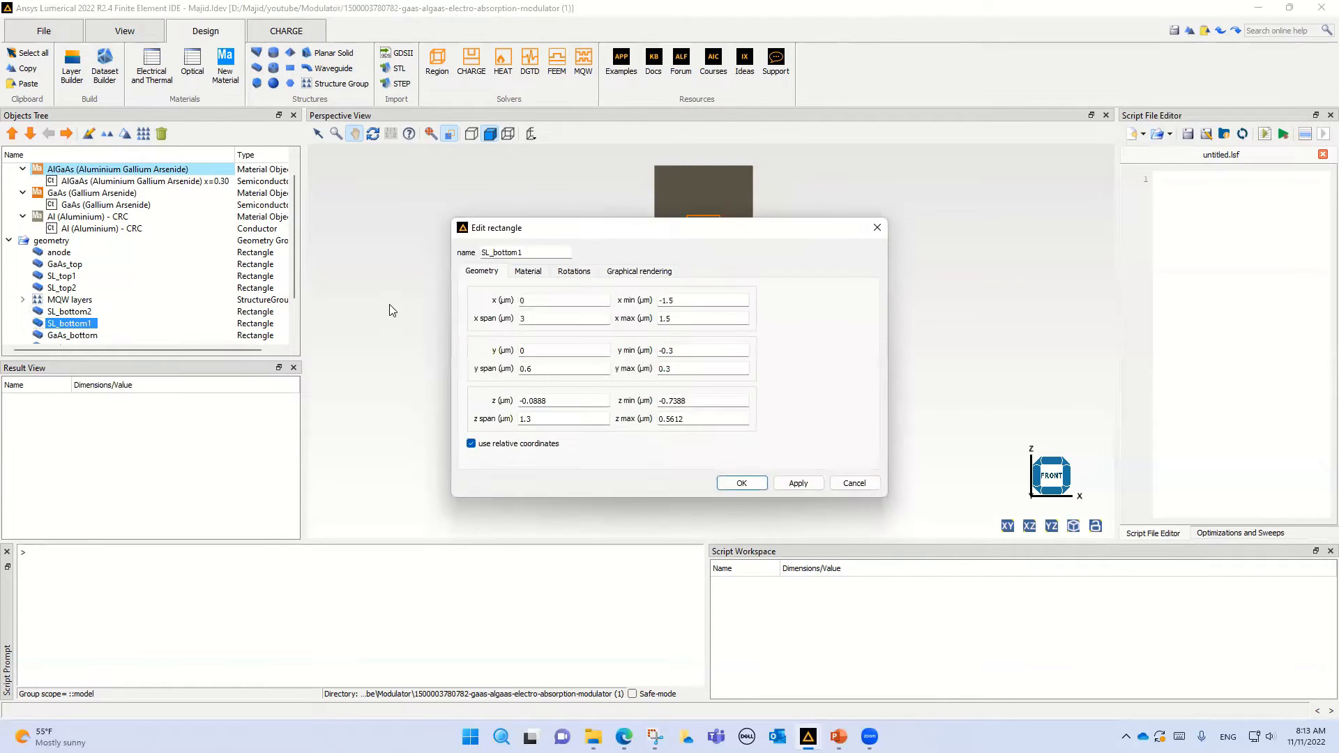
click(531, 274)
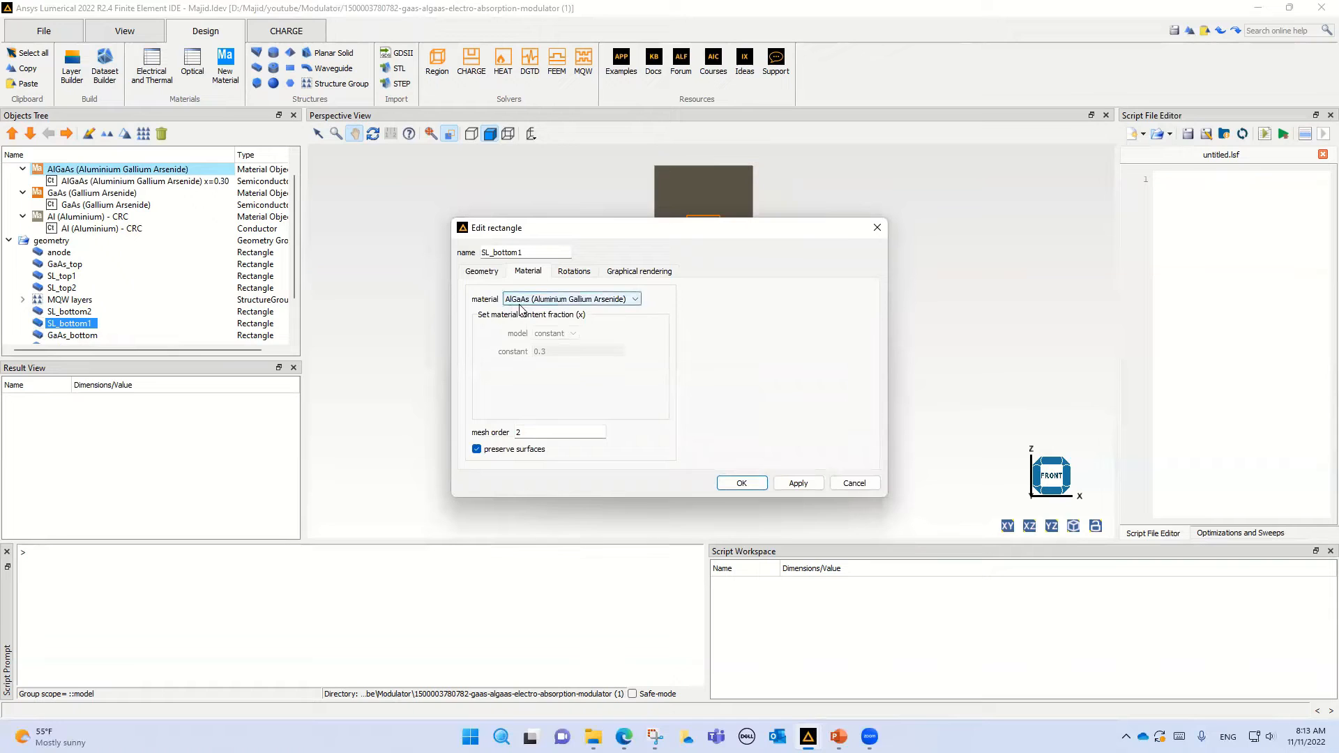
click(856, 482)
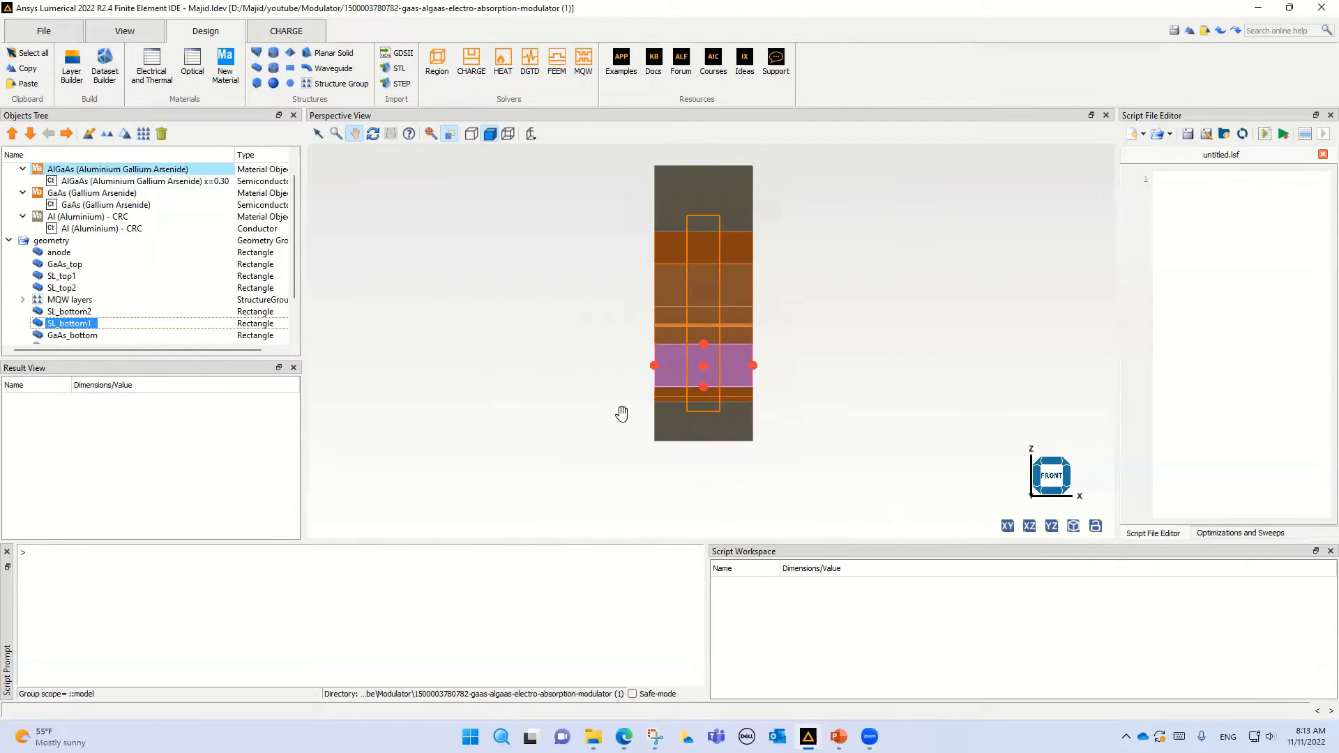
Expand the MQW layers group and examine the barrier1 layer up close in the structure.
click(23, 300)
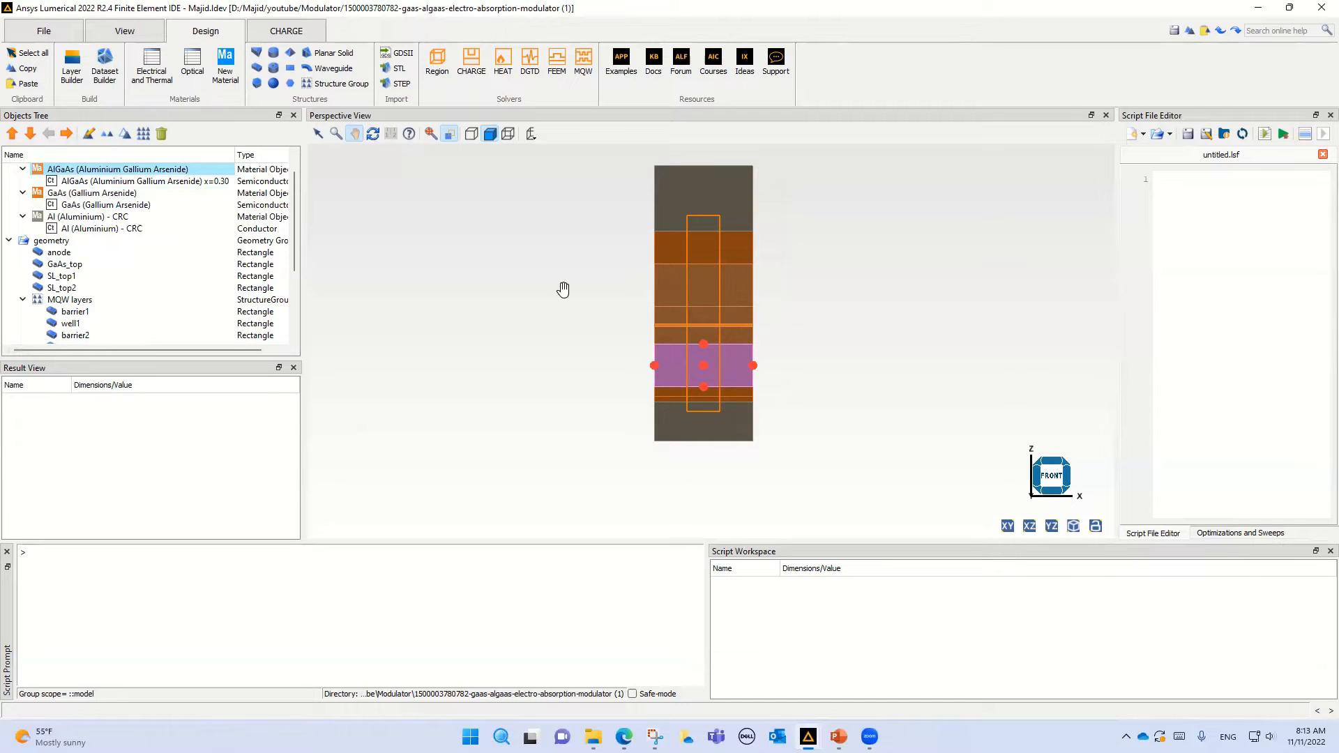
click(253, 313)
scroll(681, 328, up, 5)
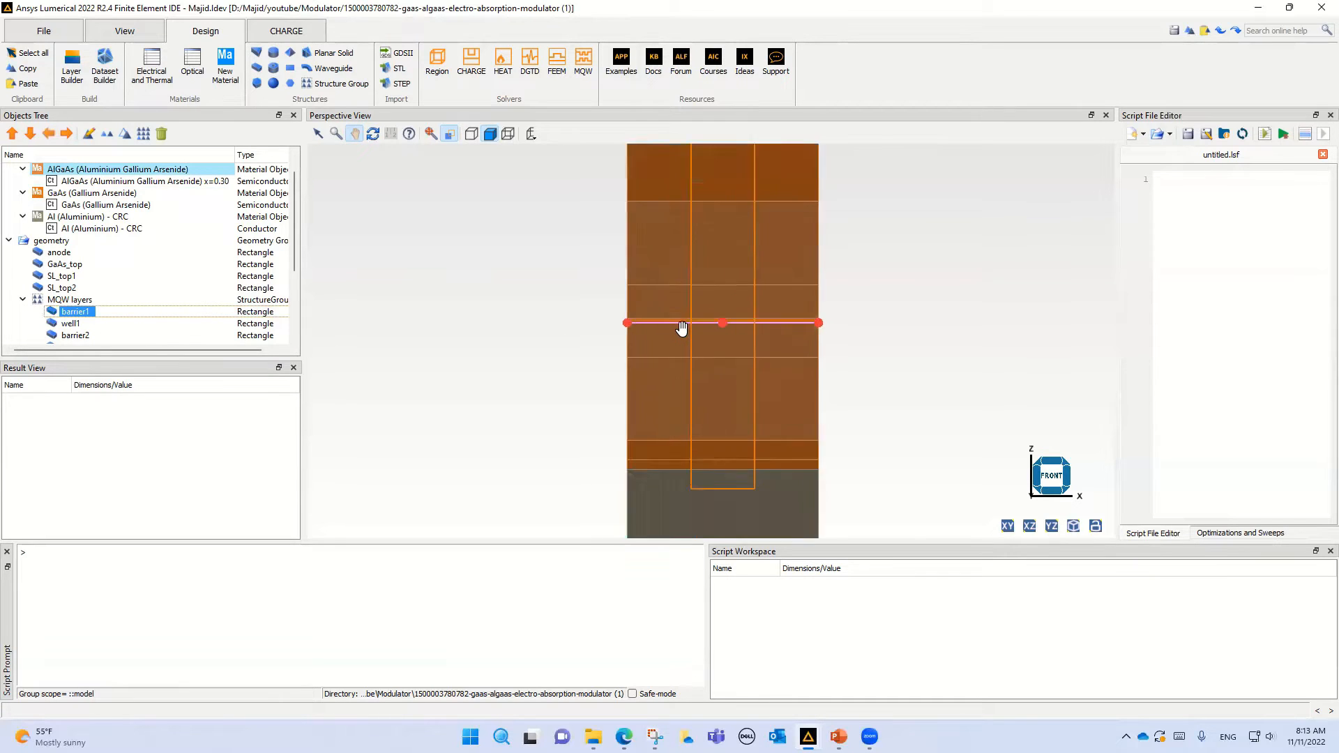
scroll(681, 328, up, 2)
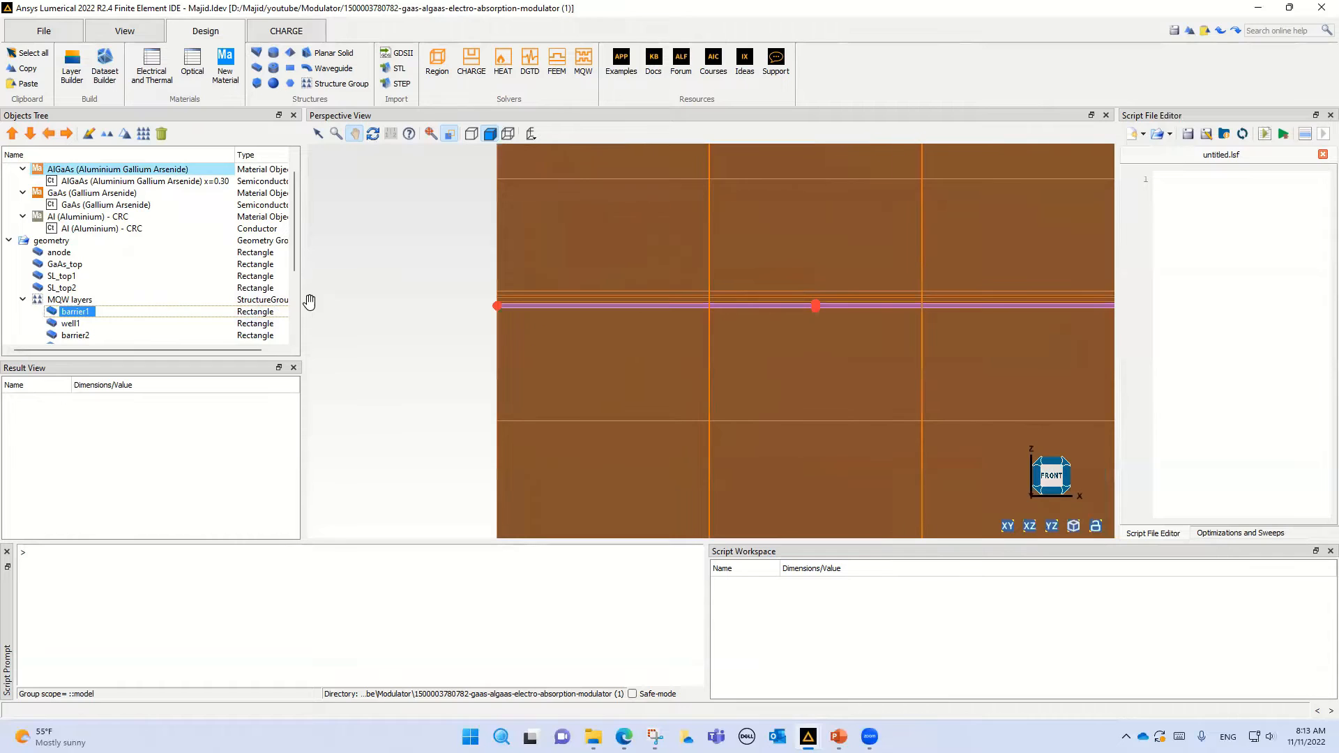
Highlight the barrier and well layers of the MQW group in turn to see their stacking order.
drag(293, 260, 294, 287)
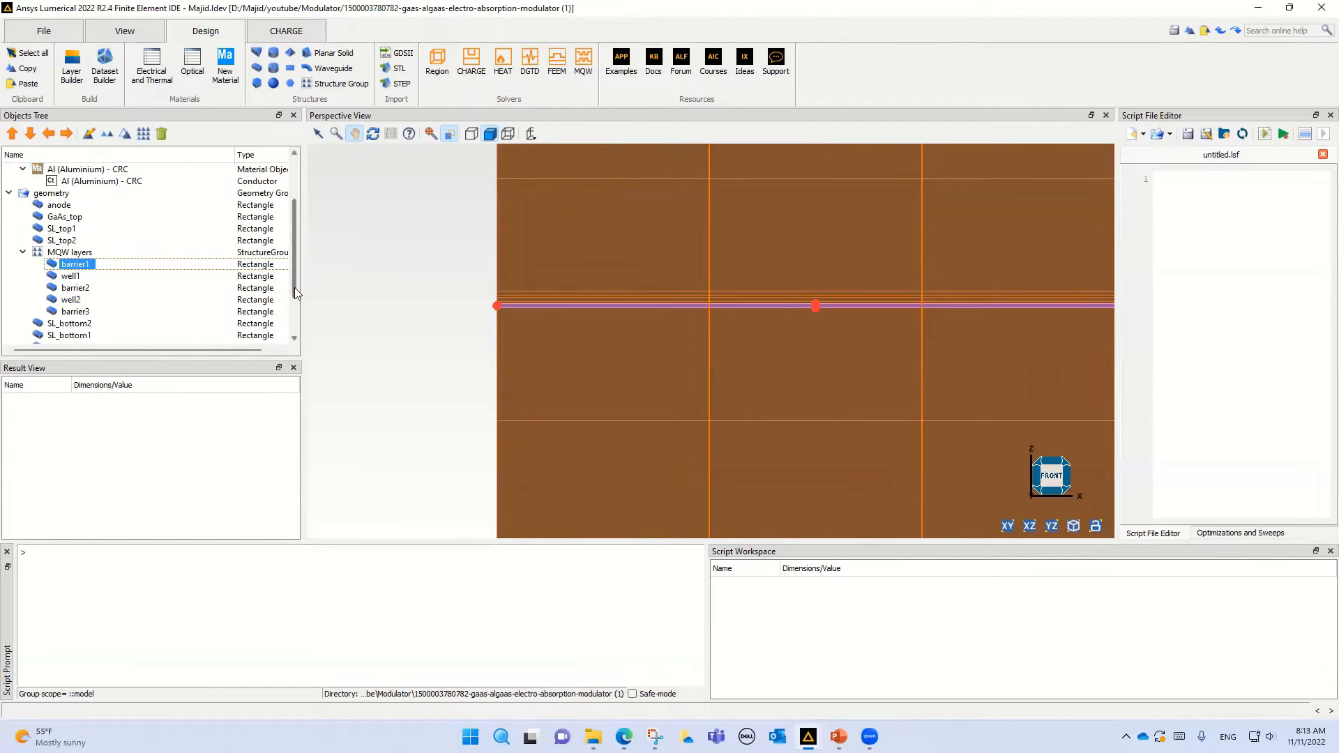
click(78, 288)
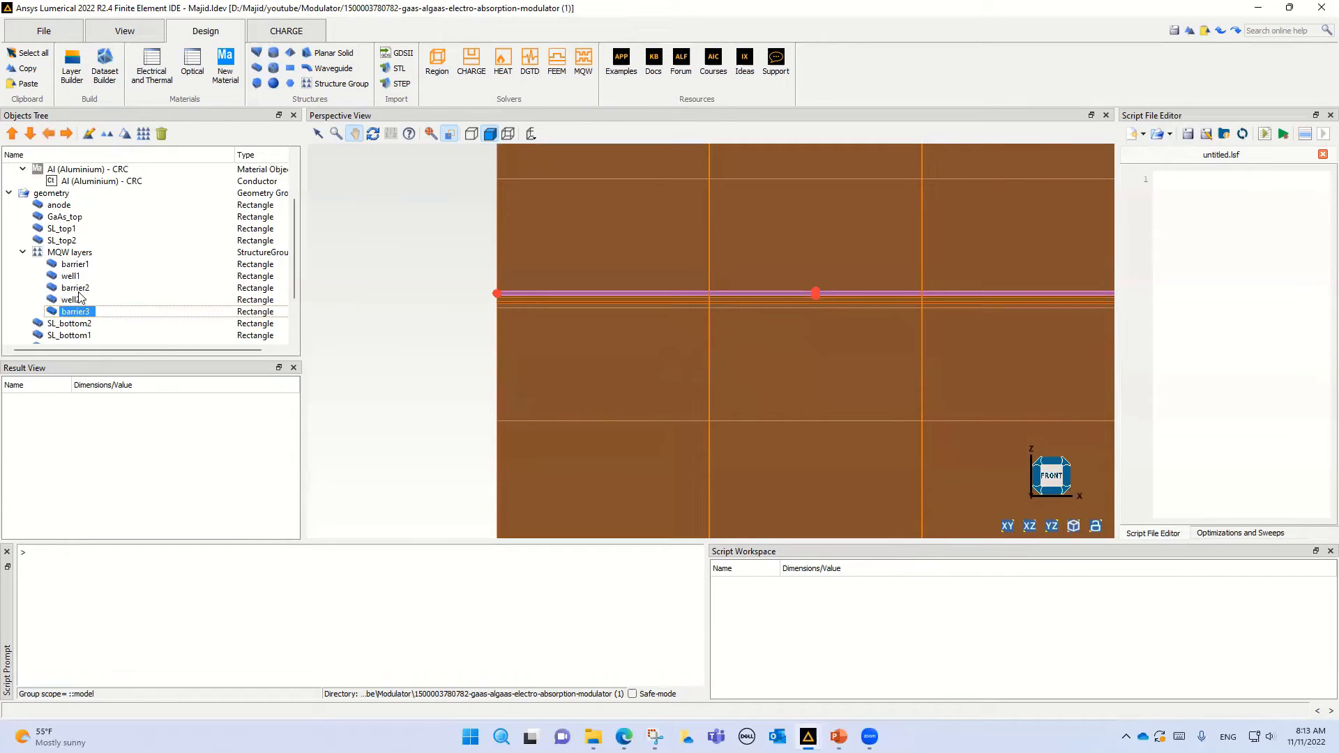
click(79, 262)
click(68, 274)
click(73, 298)
Open the barrier1 layer's properties, check its material assignment, and close them without changes.
click(83, 266)
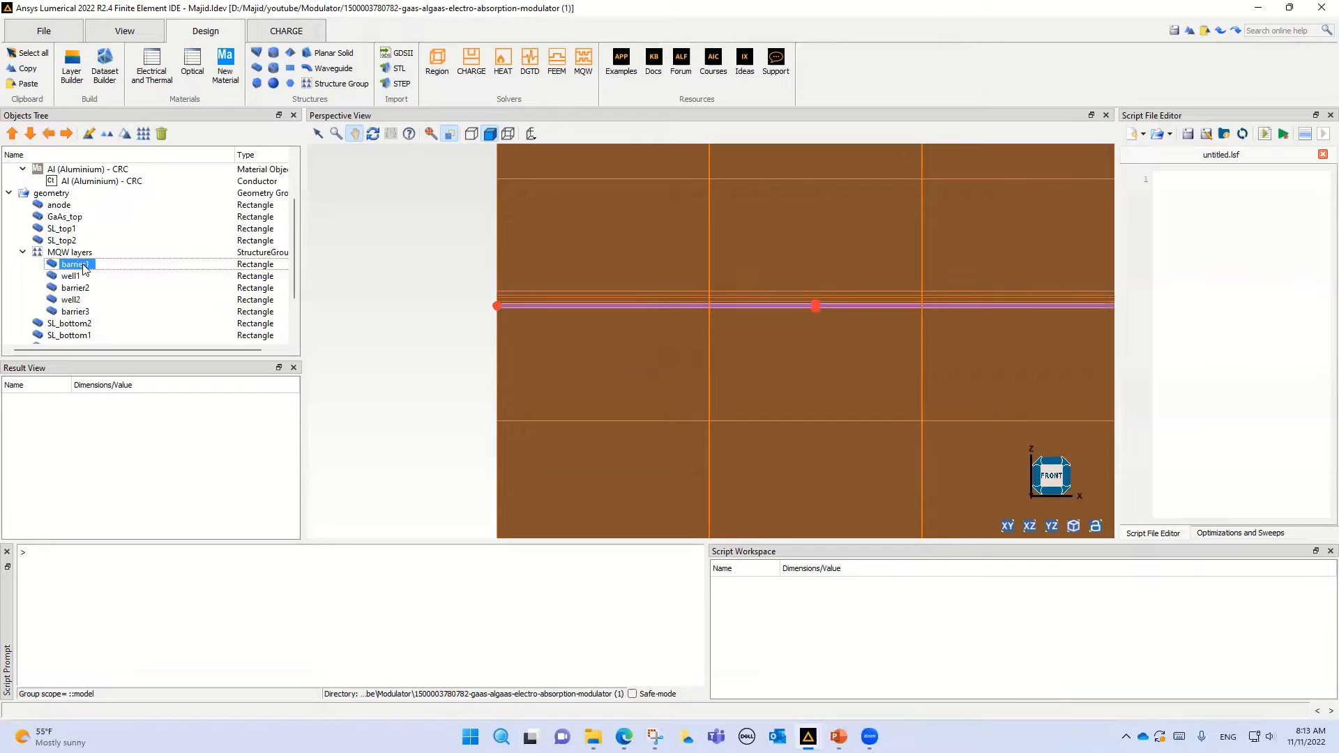
double_click(83, 266)
click(528, 271)
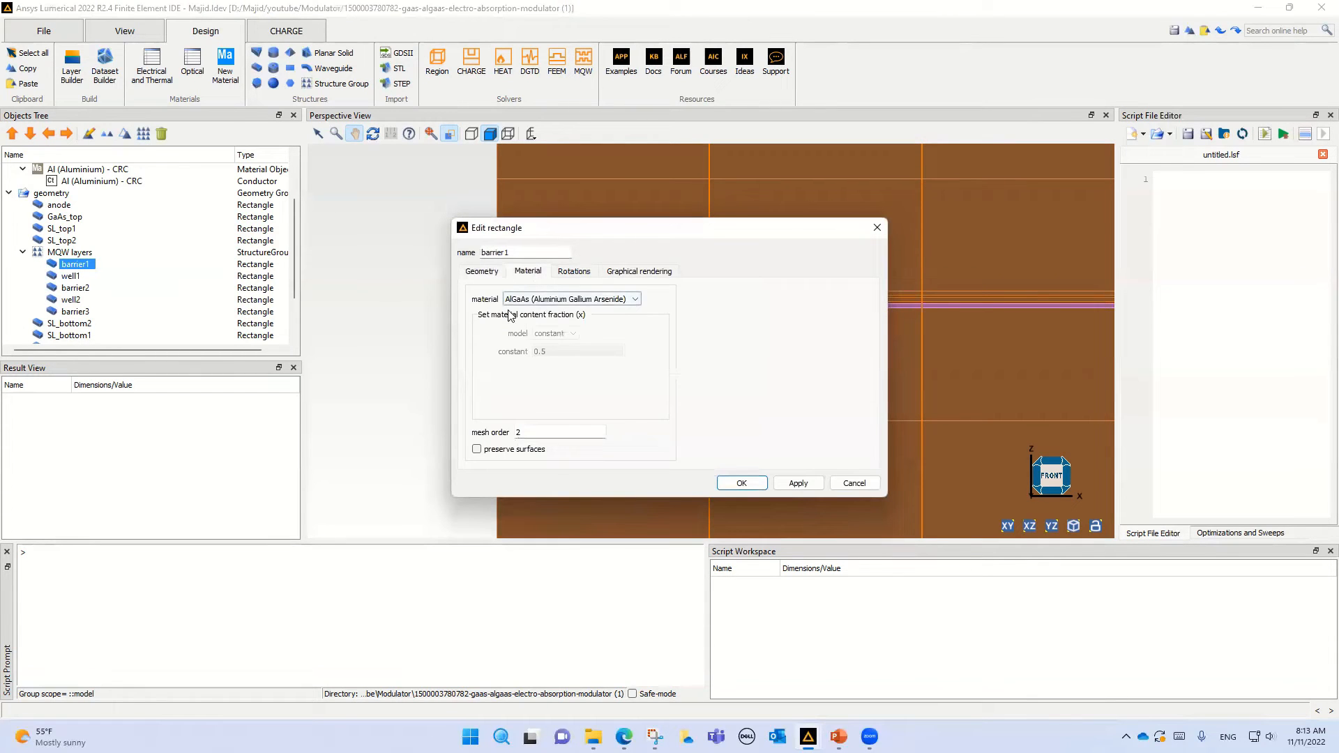
click(853, 483)
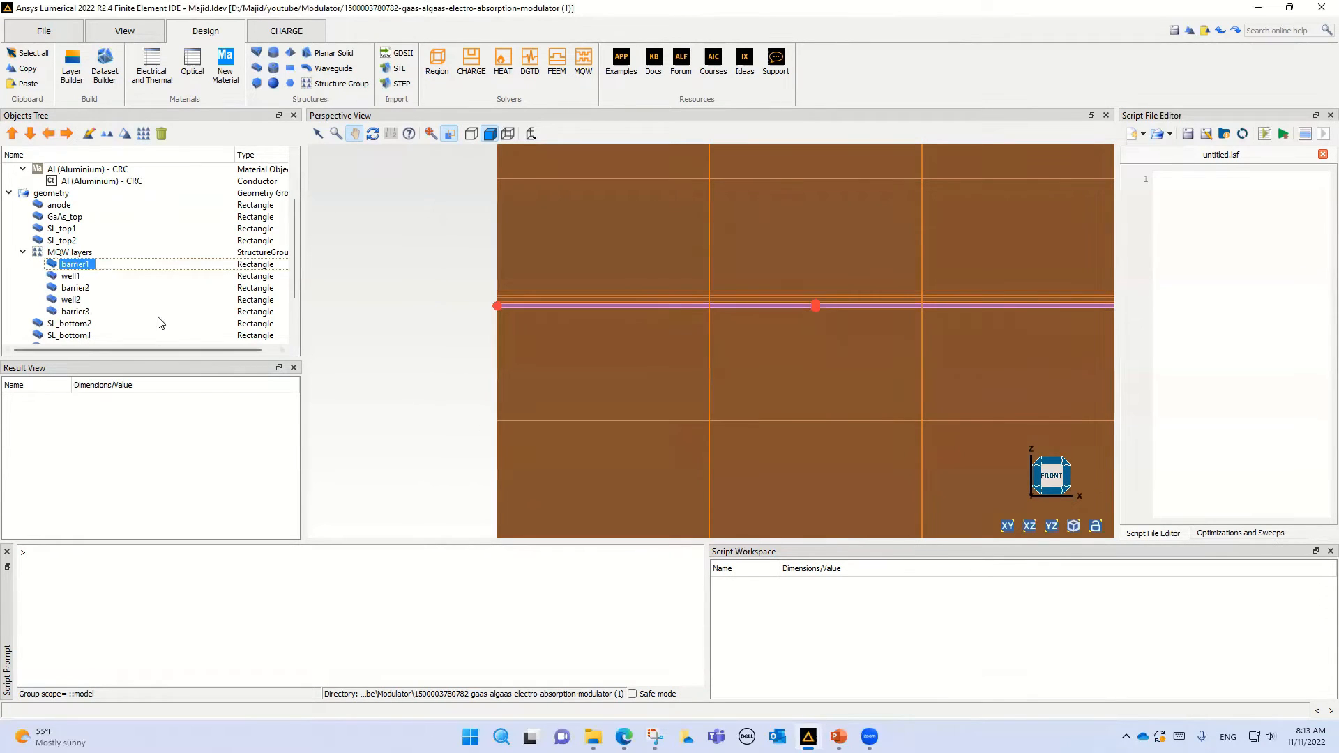
Open the well1 layer's properties, check its material assignment and z span, and close them without changes.
click(70, 277)
click(99, 288)
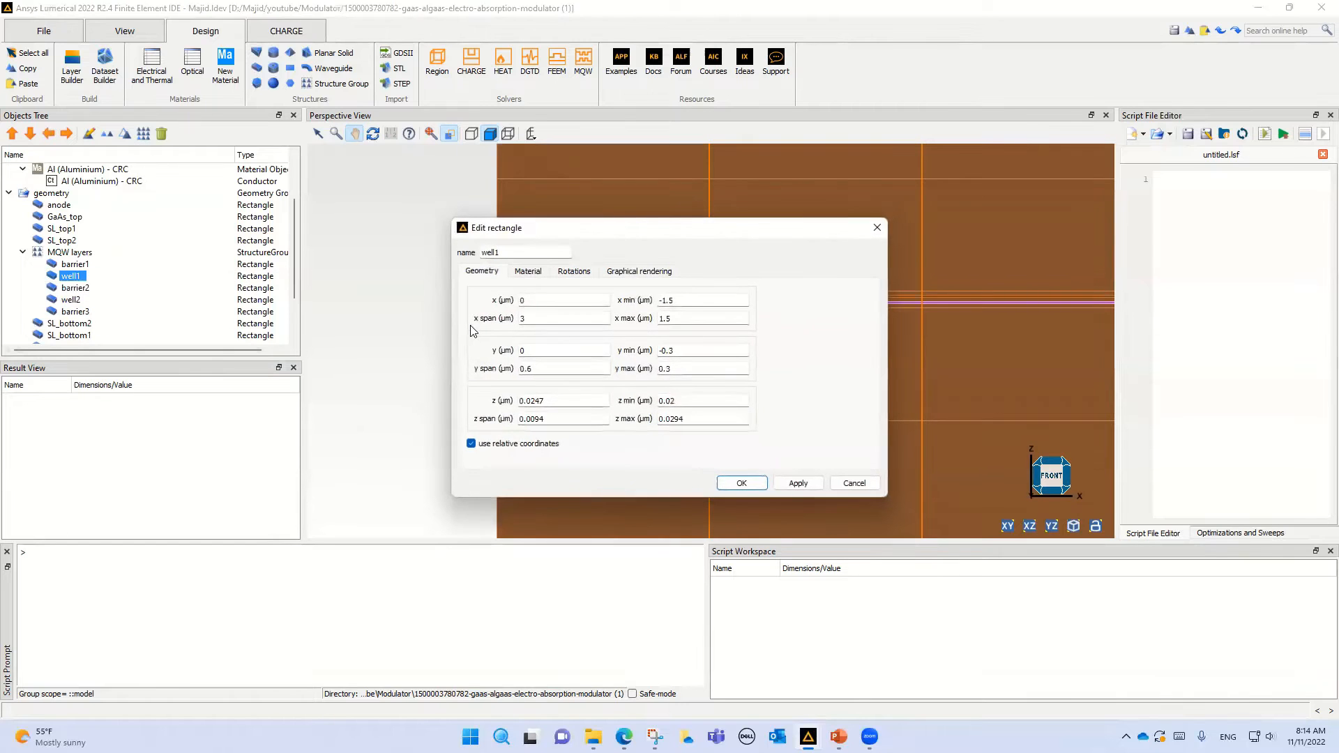
click(528, 271)
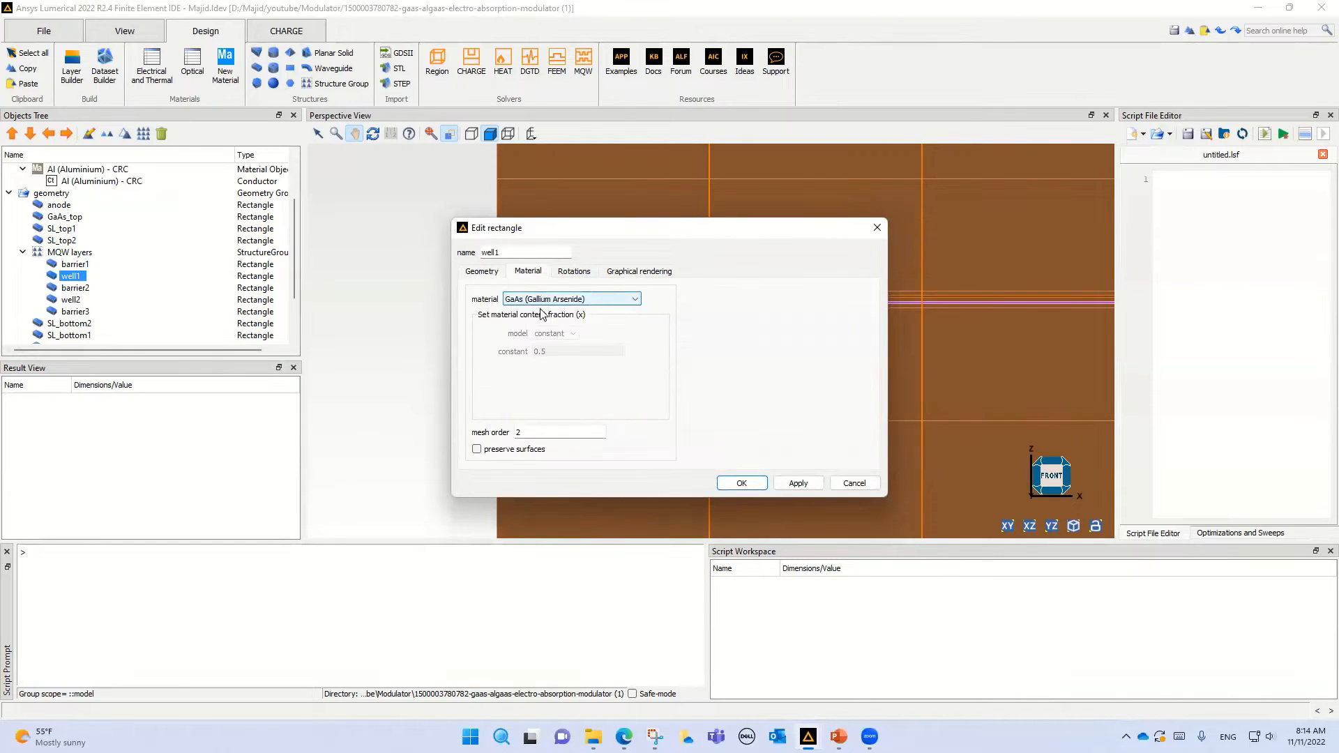
click(488, 273)
double_click(559, 422)
click(852, 483)
Check the z span of barrier1, barrier2 and barrier3 in turn, closing each layer's properties without changes.
double_click(77, 265)
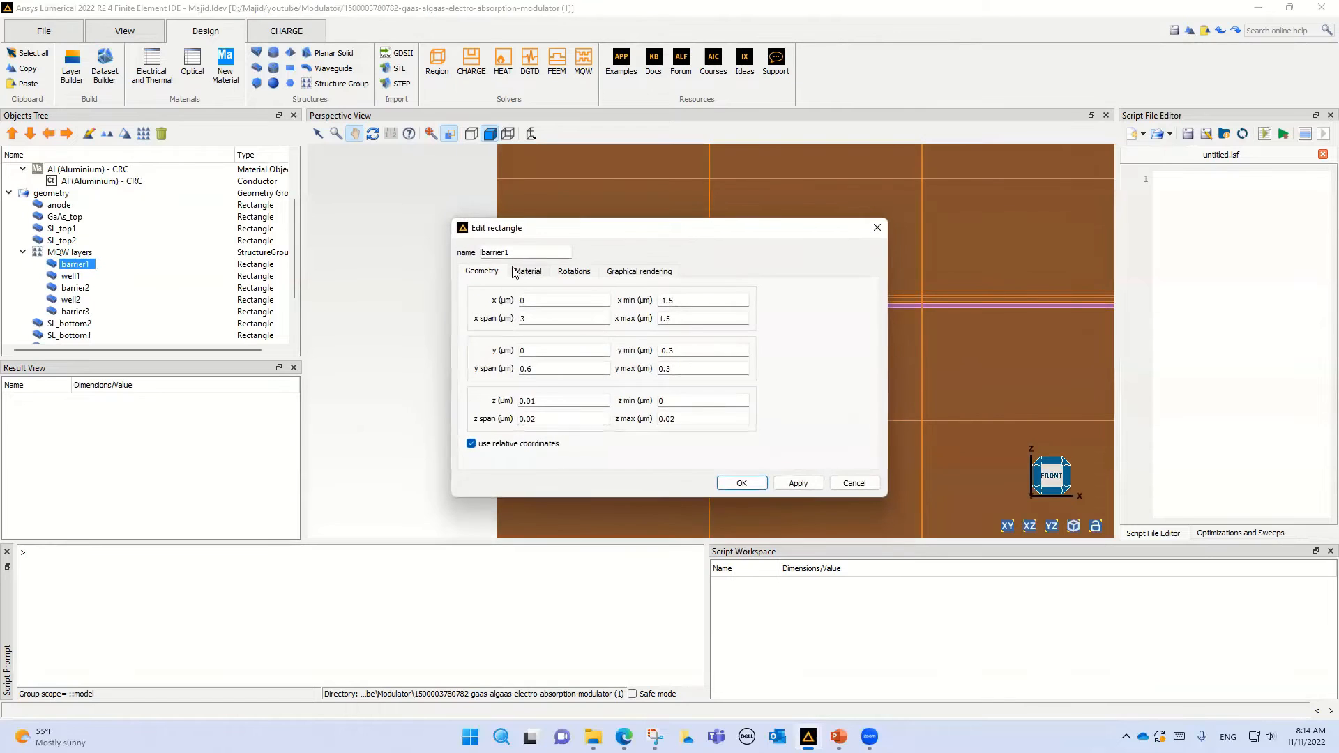
double_click(527, 418)
click(851, 484)
click(75, 288)
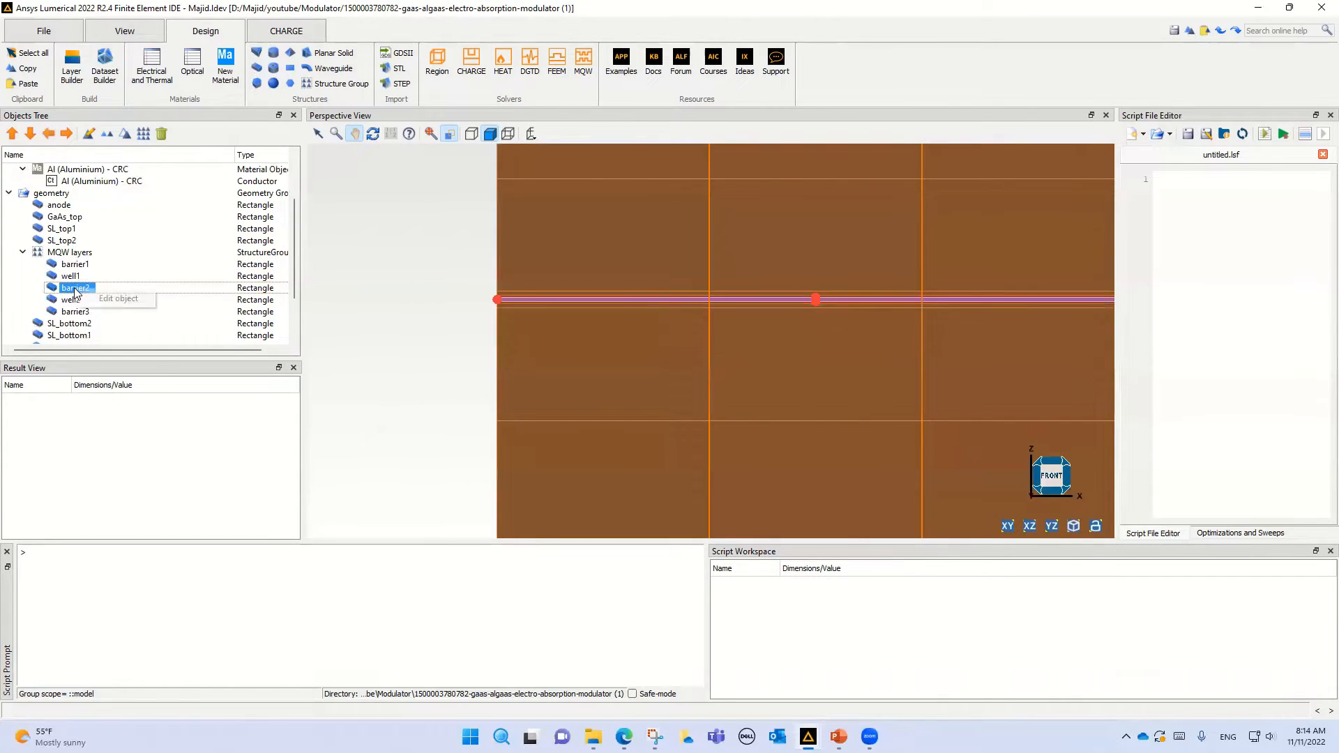
double_click(76, 289)
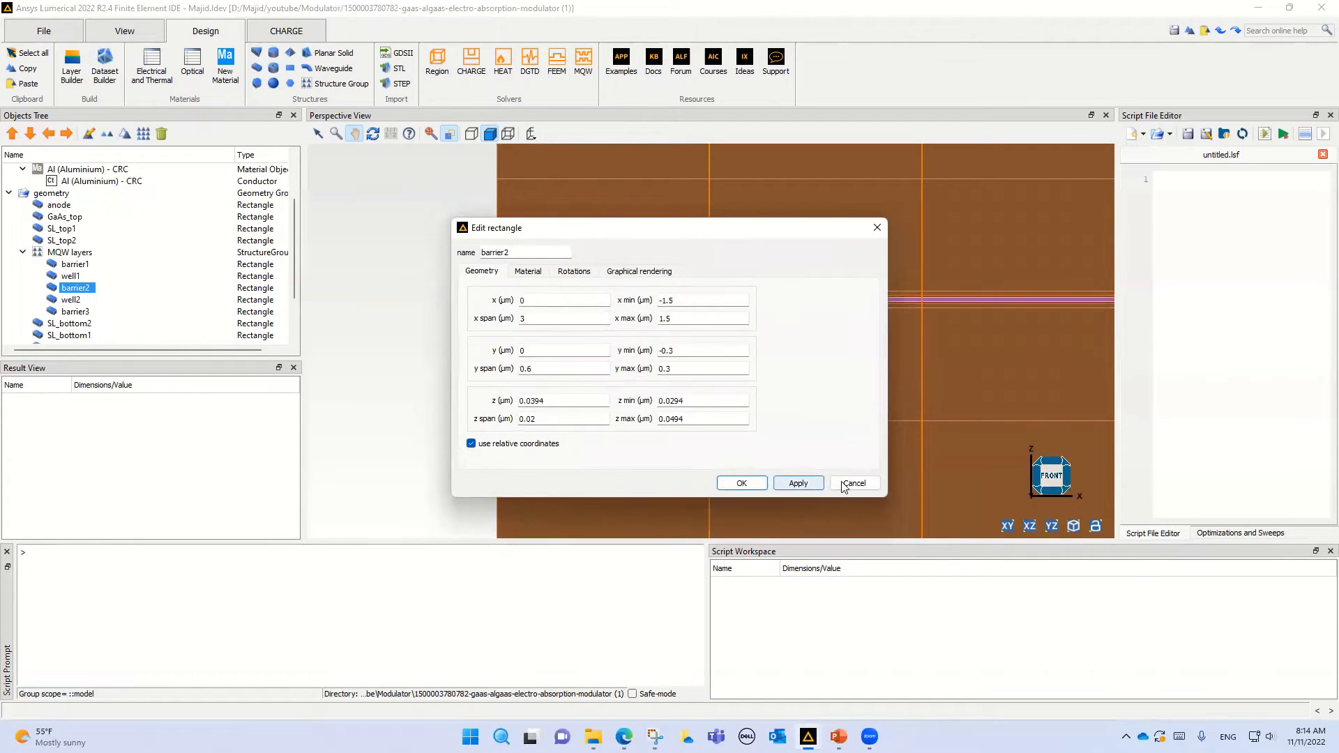
drag(542, 417, 446, 410)
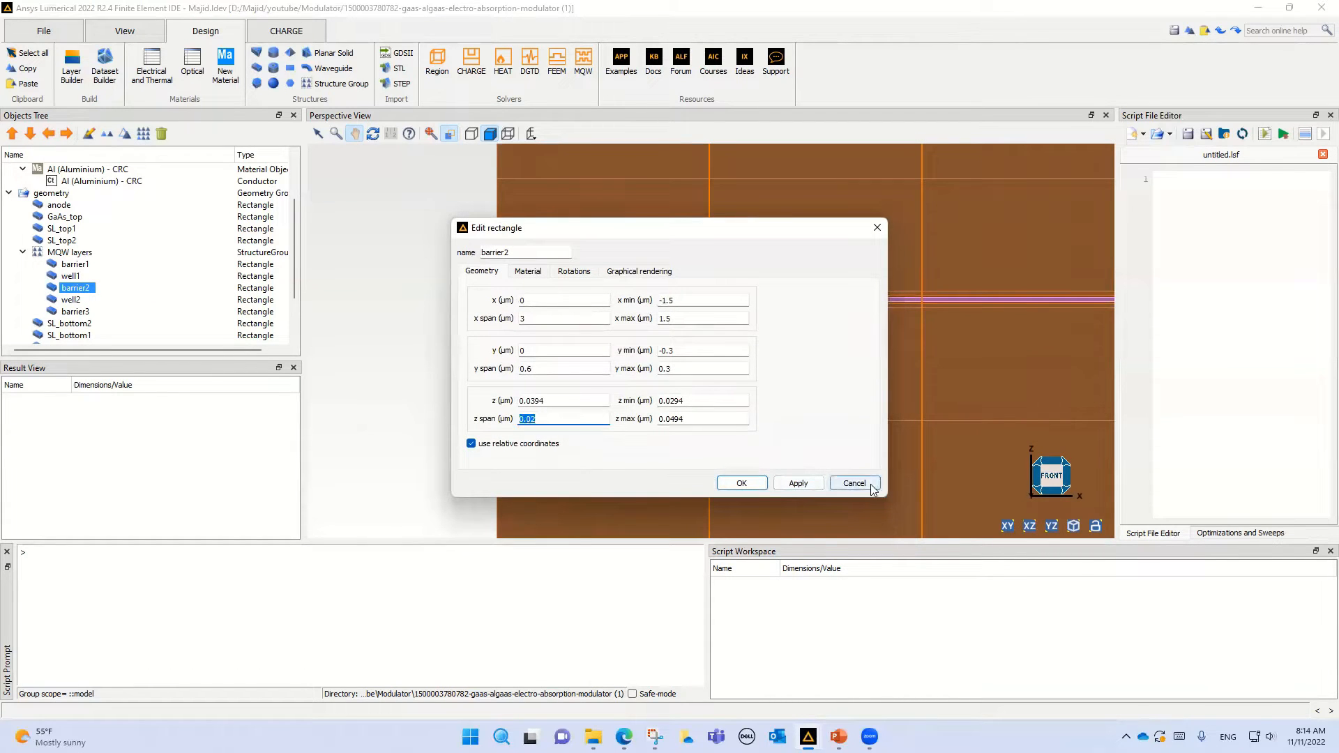
click(871, 488)
click(75, 312)
right_click(67, 312)
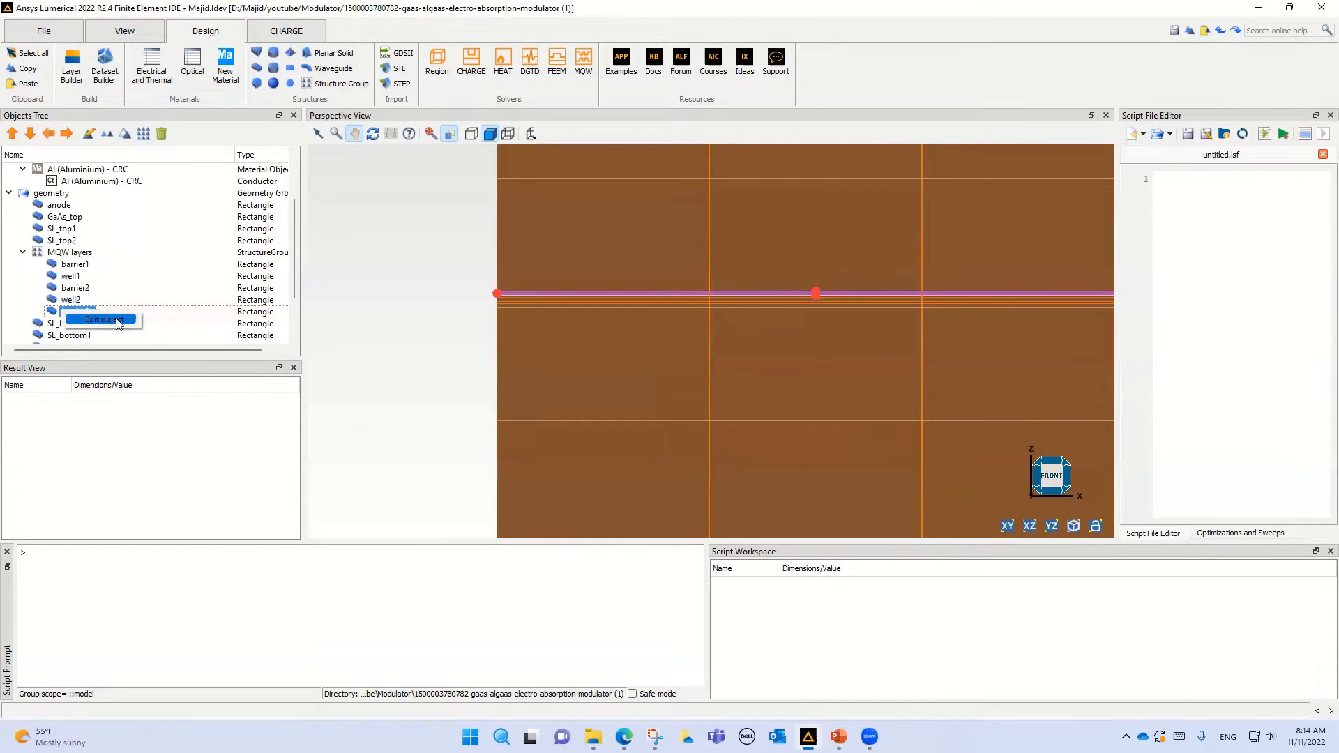
click(105, 319)
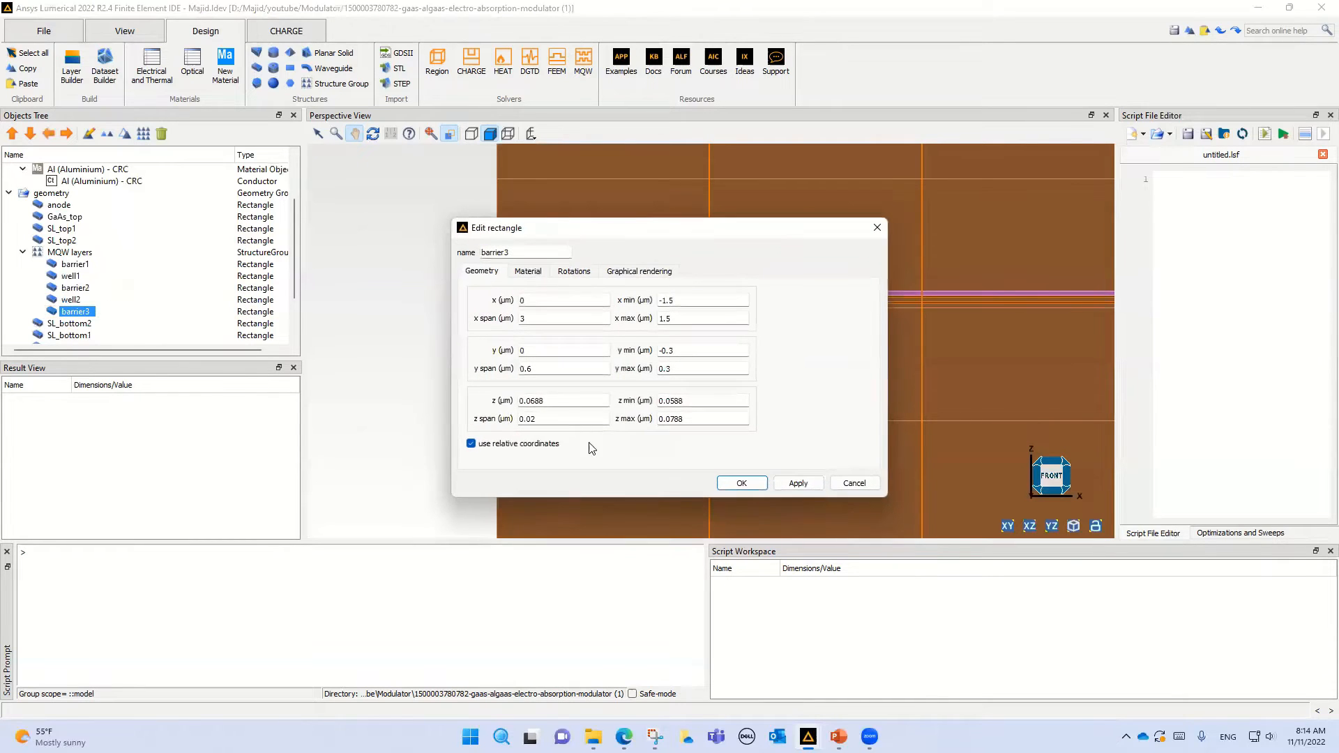
click(871, 488)
Collapse the MQW layers, geometry and materials groups and highlight the simulation region against the whole structure.
click(22, 253)
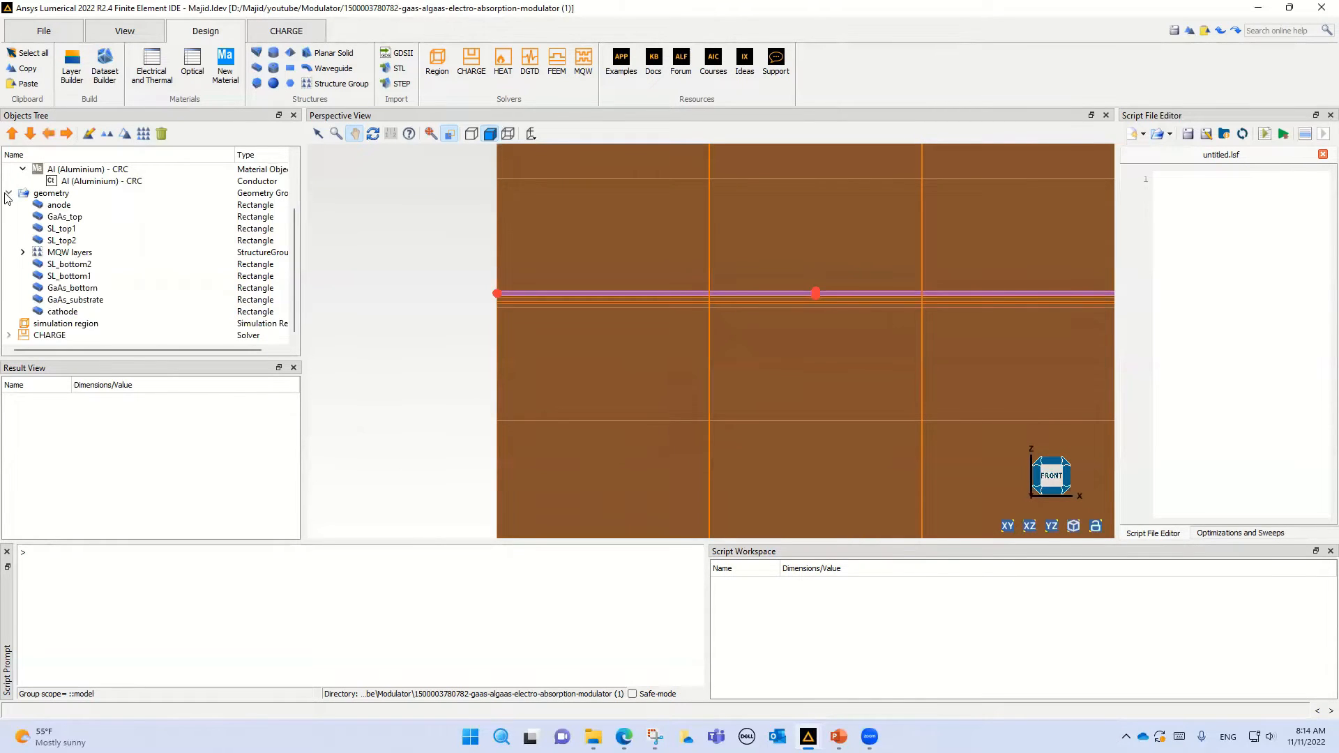
click(7, 193)
click(9, 182)
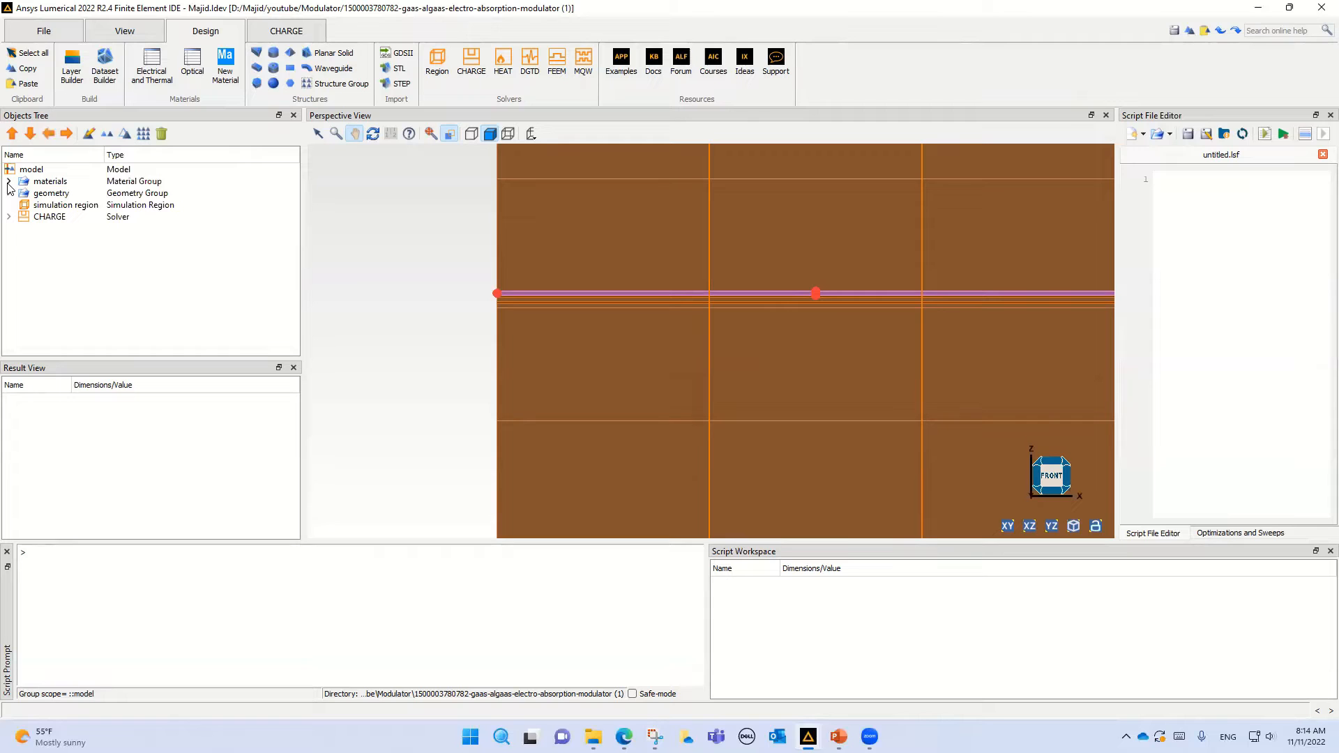
click(50, 208)
scroll(671, 290, down, 5)
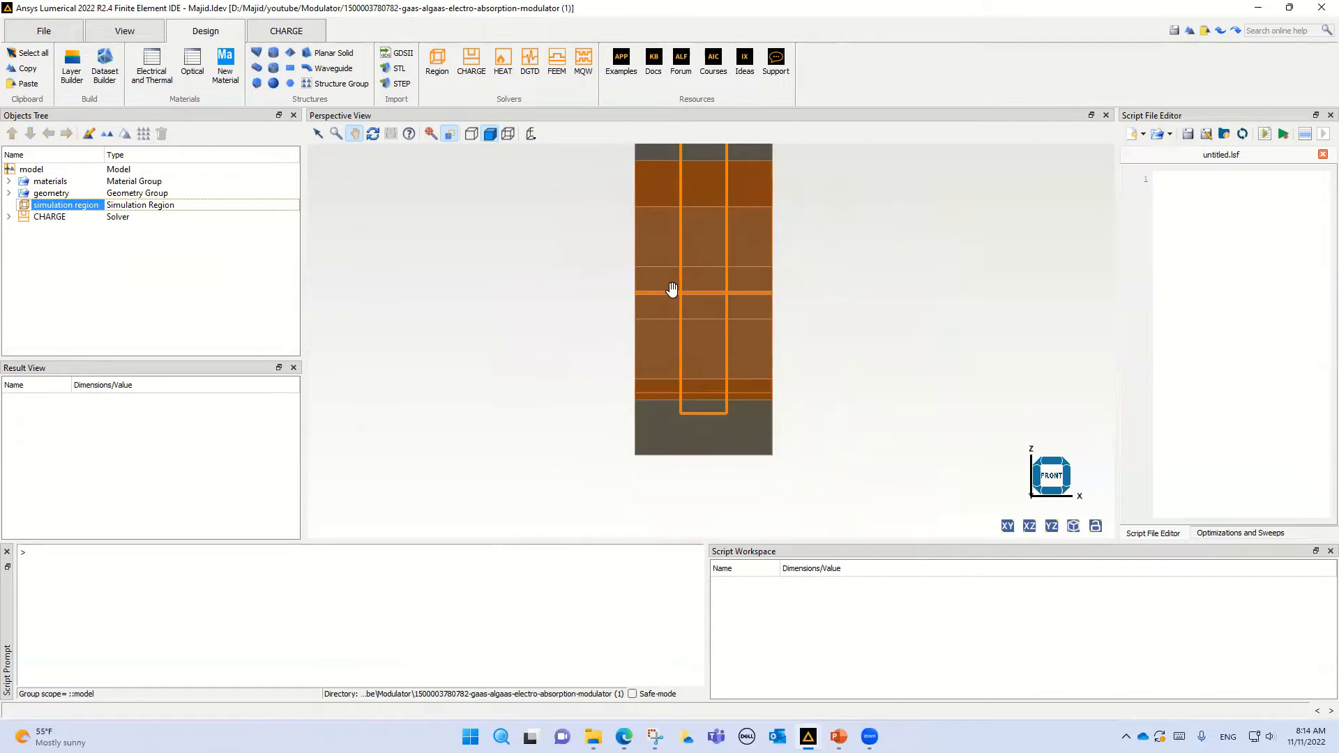
scroll(672, 290, down, 2)
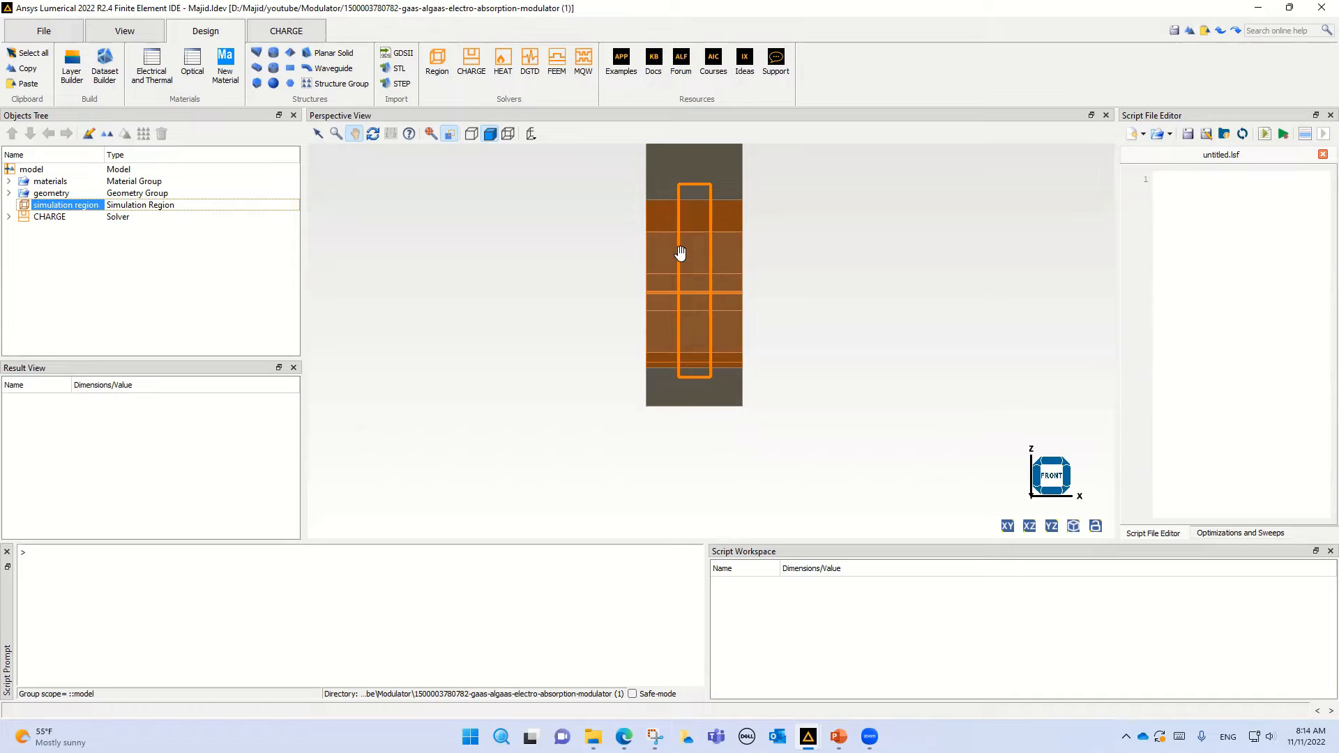
Review the simulation region's dimension, boundaries, background material and geometry extents, and close its properties without changes.
right_click(85, 212)
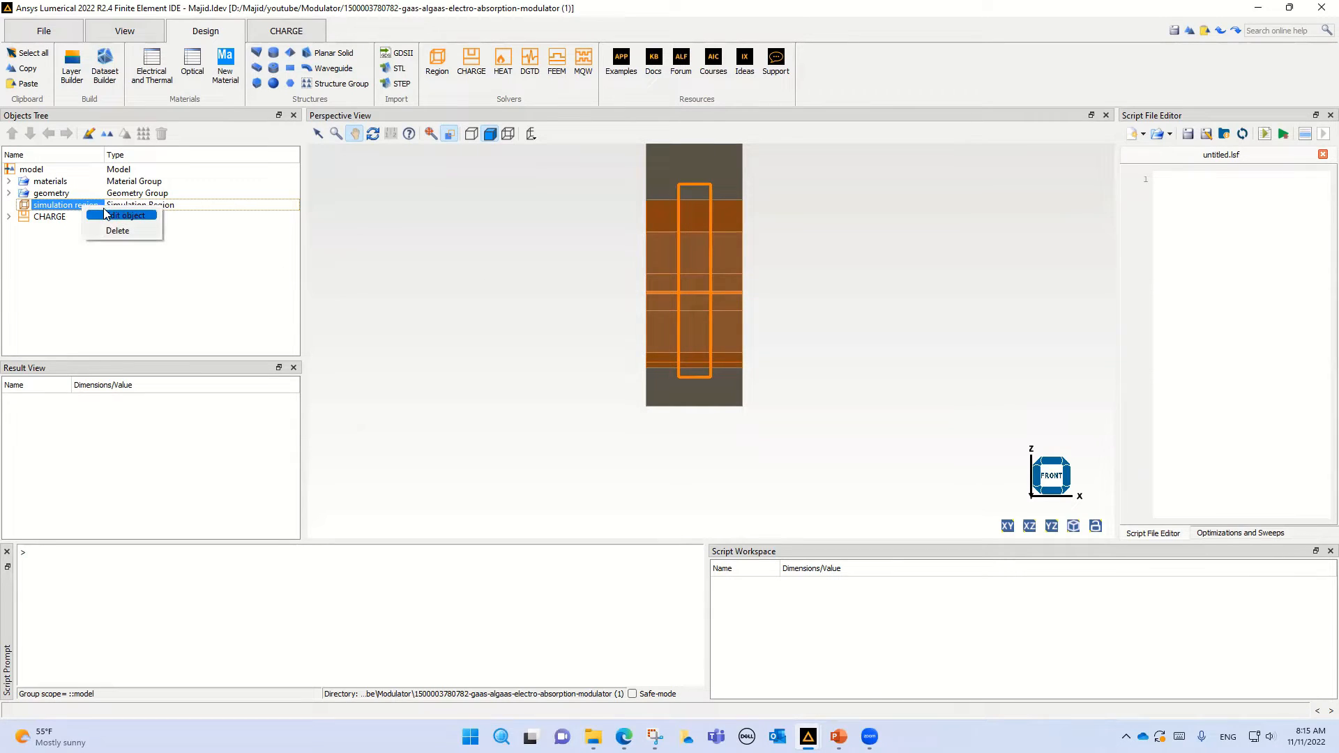
click(116, 216)
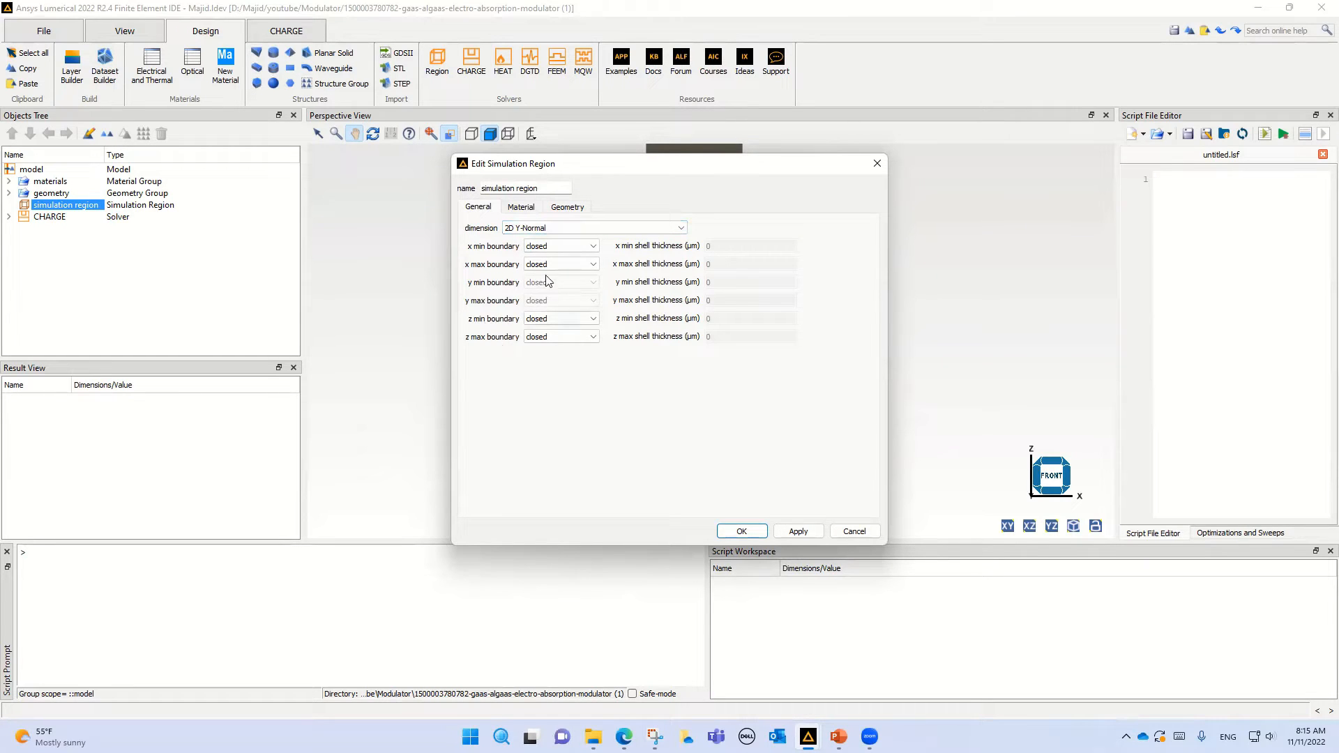
click(518, 208)
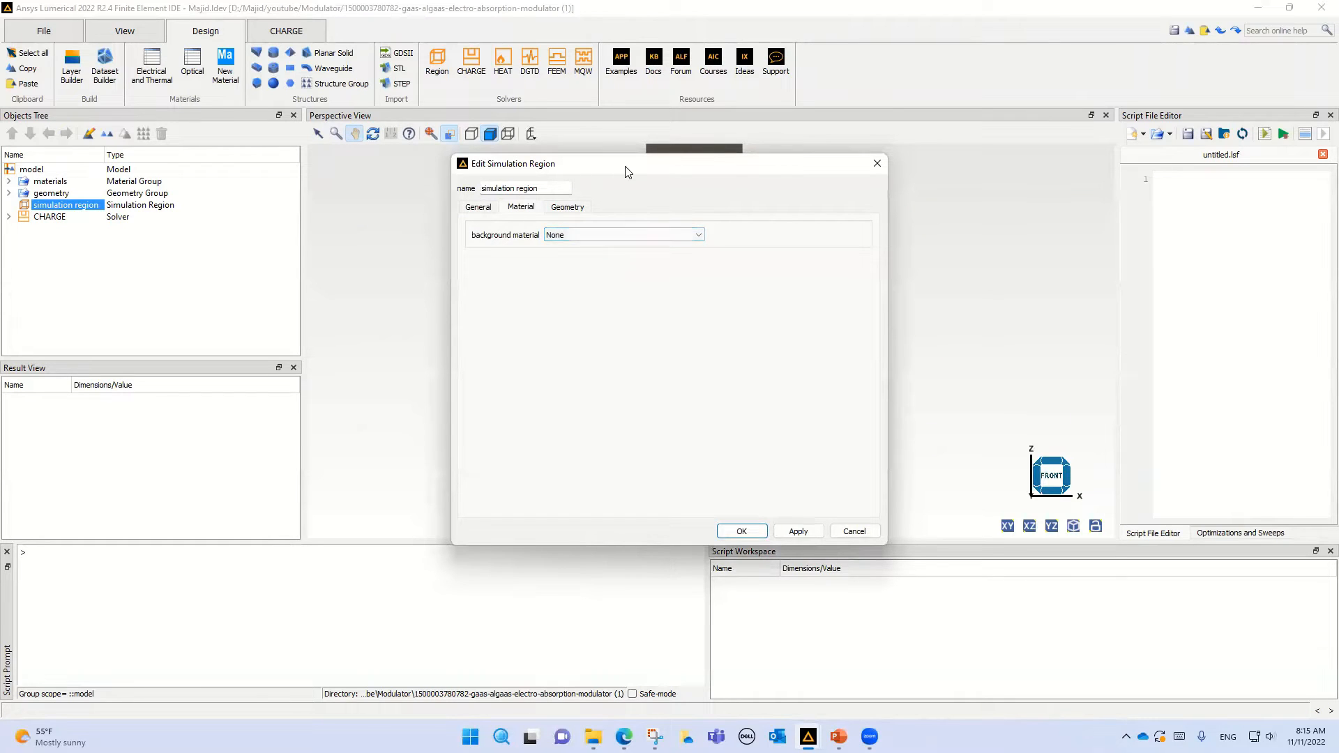
drag(639, 168, 1000, 195)
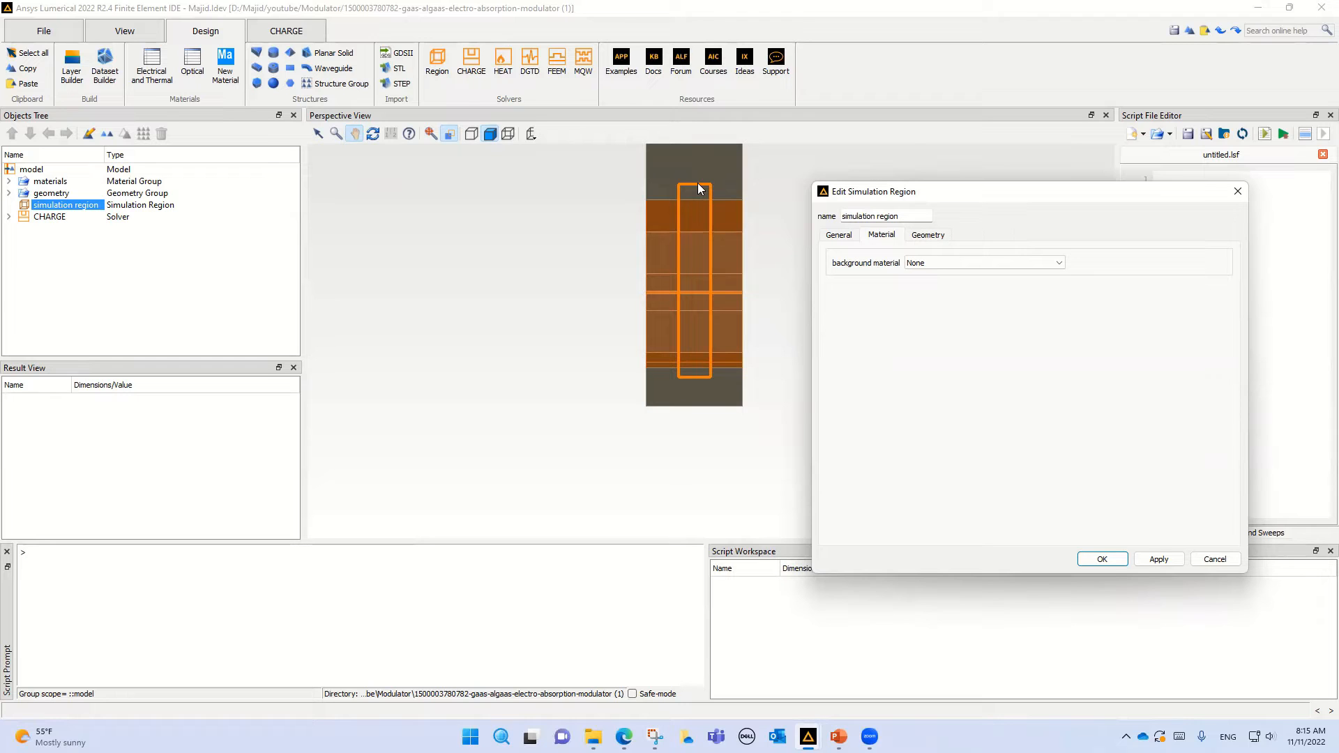
click(930, 236)
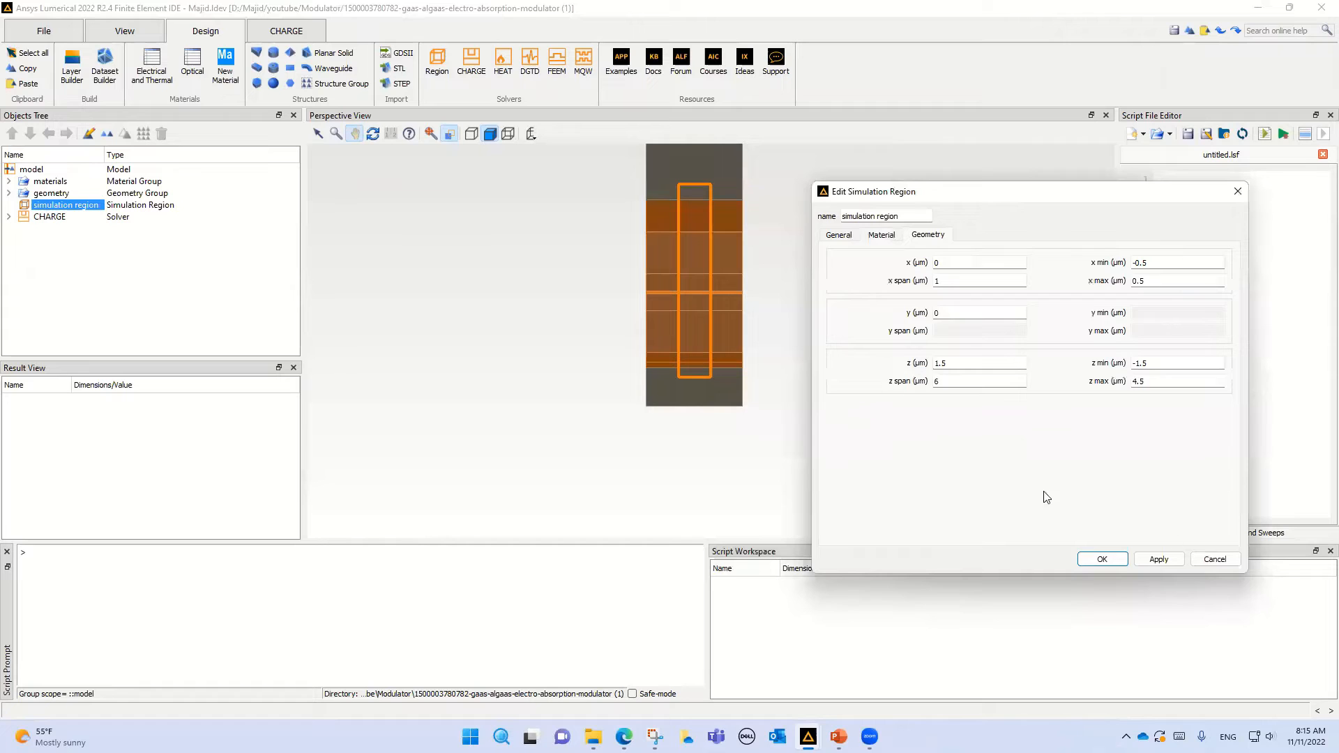
click(1214, 560)
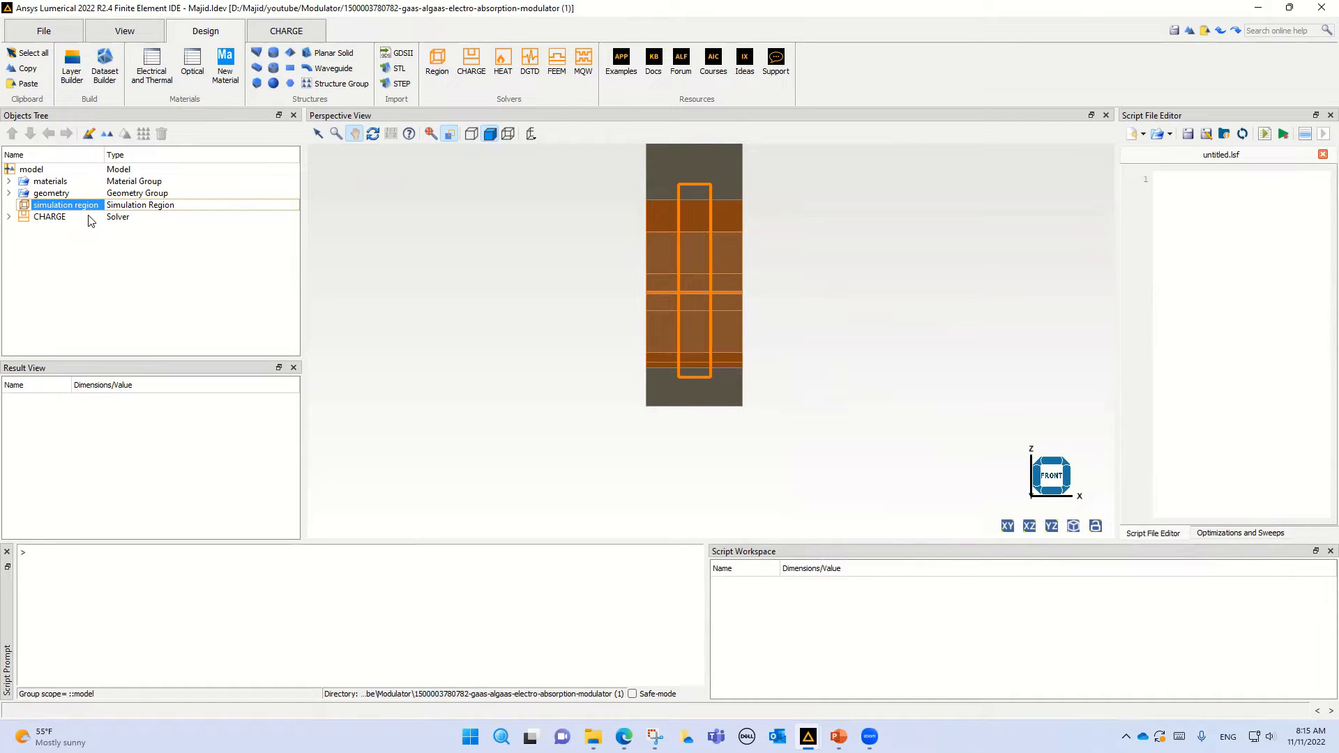
Open the top-level model object's properties and inspect the load_neff and input_filename user properties.
click(23, 170)
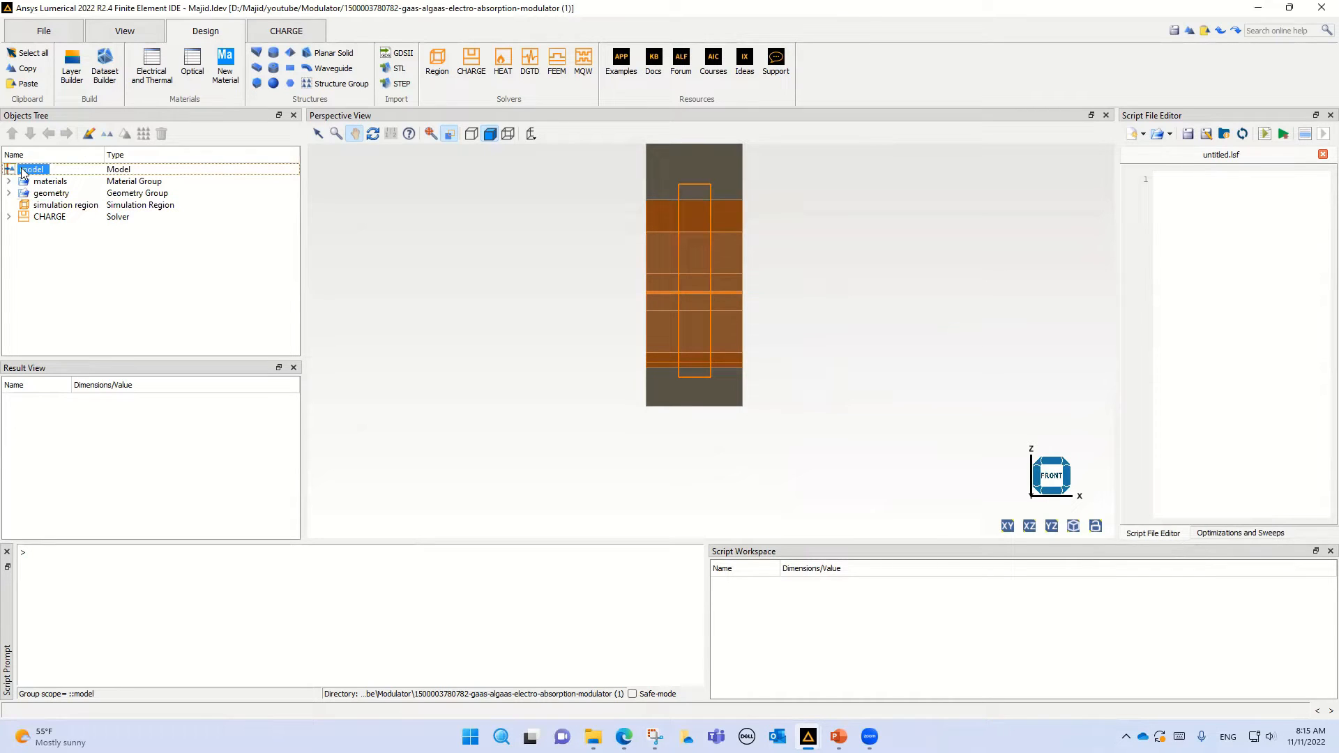
right_click(23, 170)
click(49, 176)
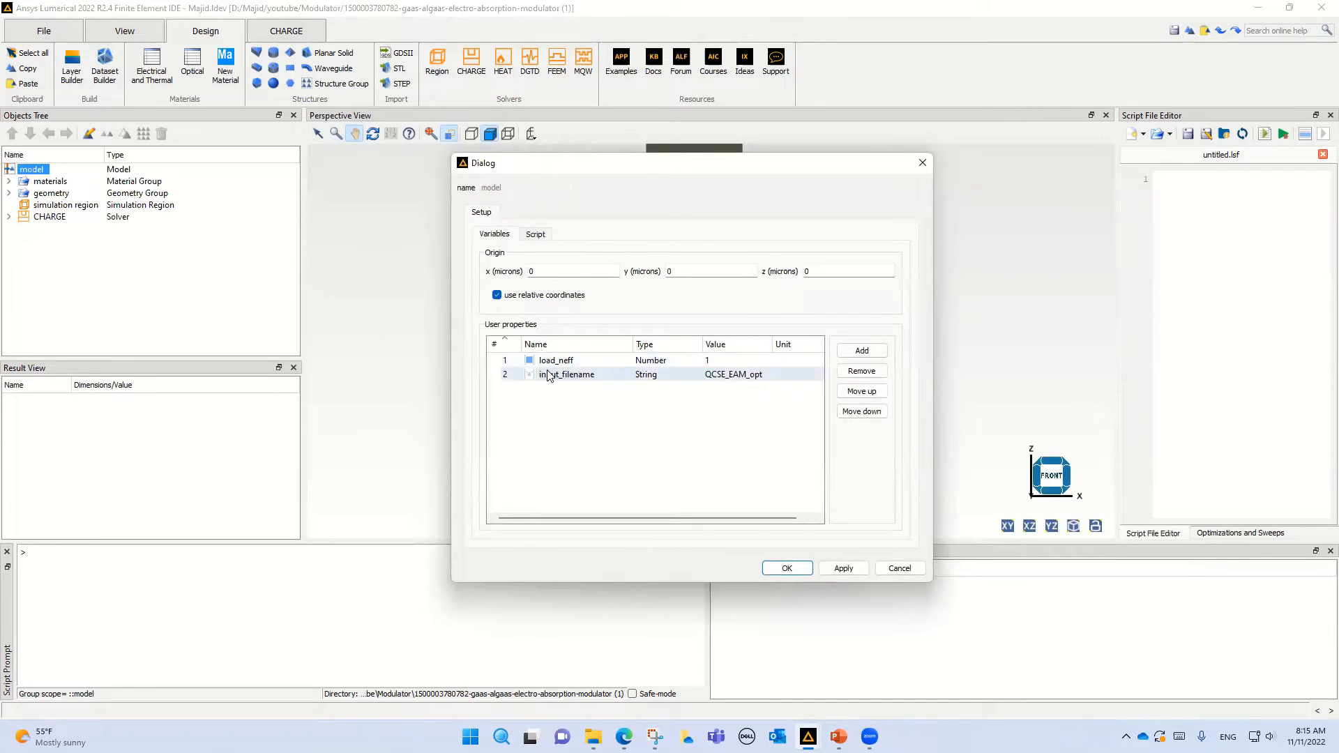
double_click(739, 375)
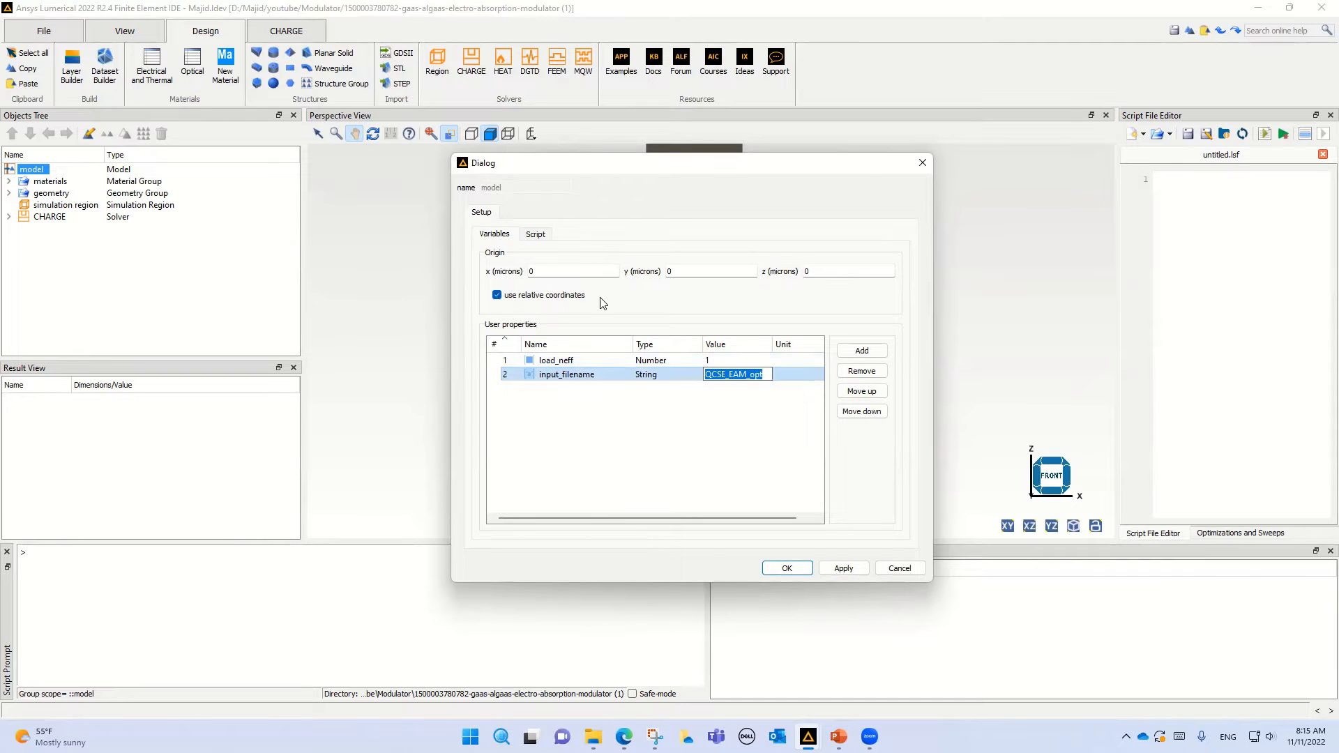
Enlarge the model's setup script and examine the lines that load neff and assign it to the CHARGE solver.
click(535, 235)
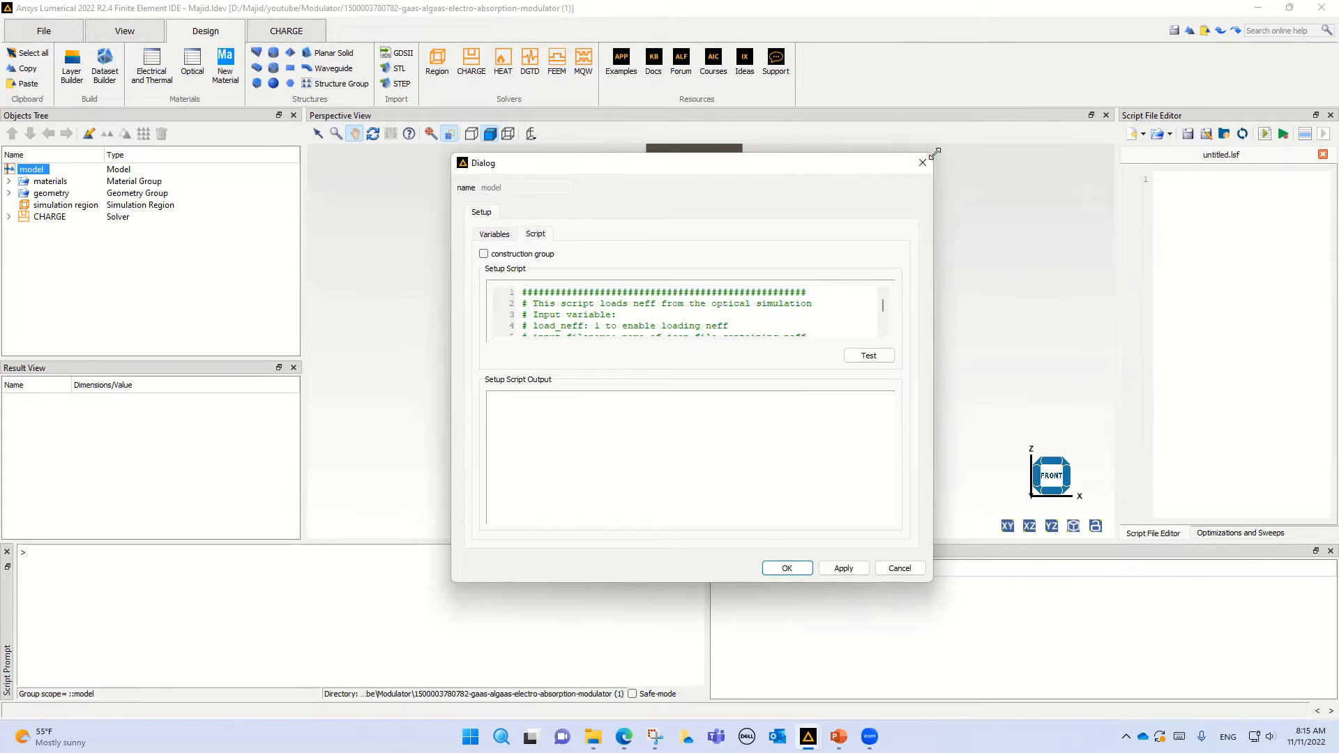
drag(935, 152, 1134, 46)
drag(521, 255, 750, 279)
click(620, 279)
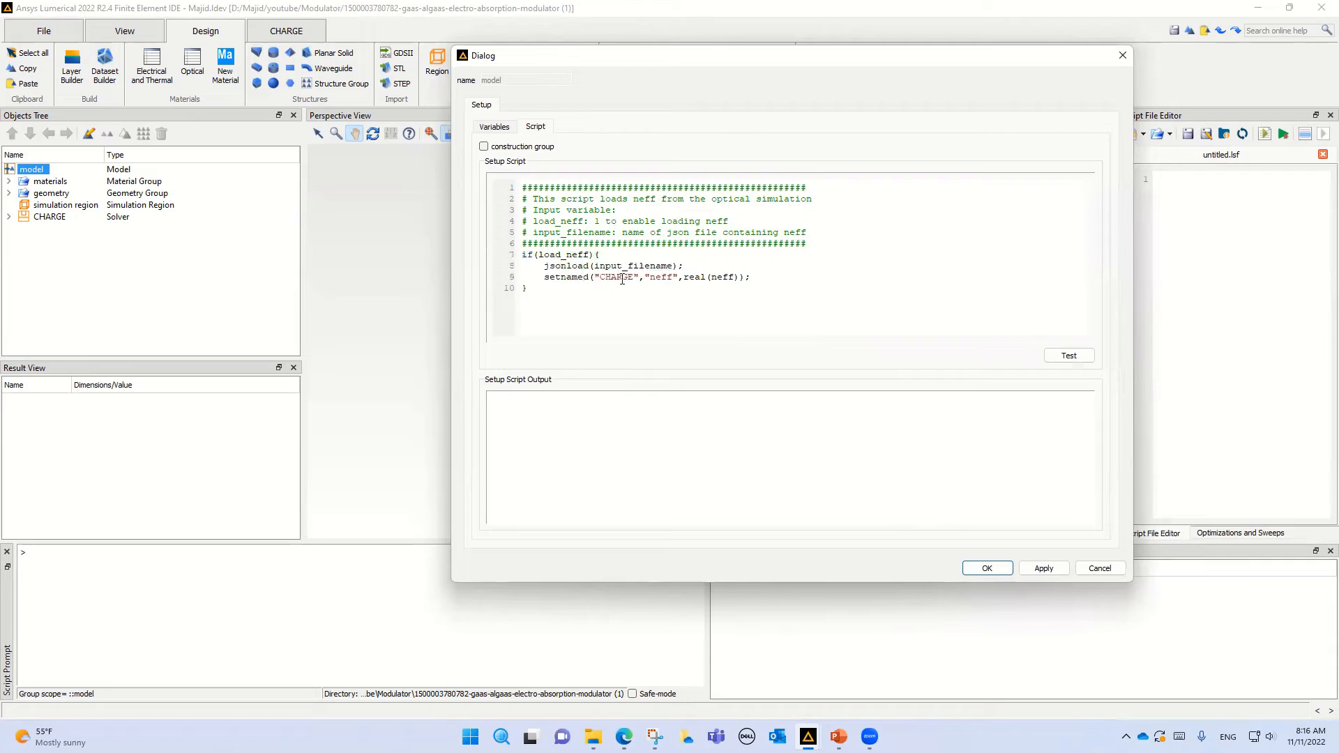
double_click(661, 279)
drag(684, 279, 739, 277)
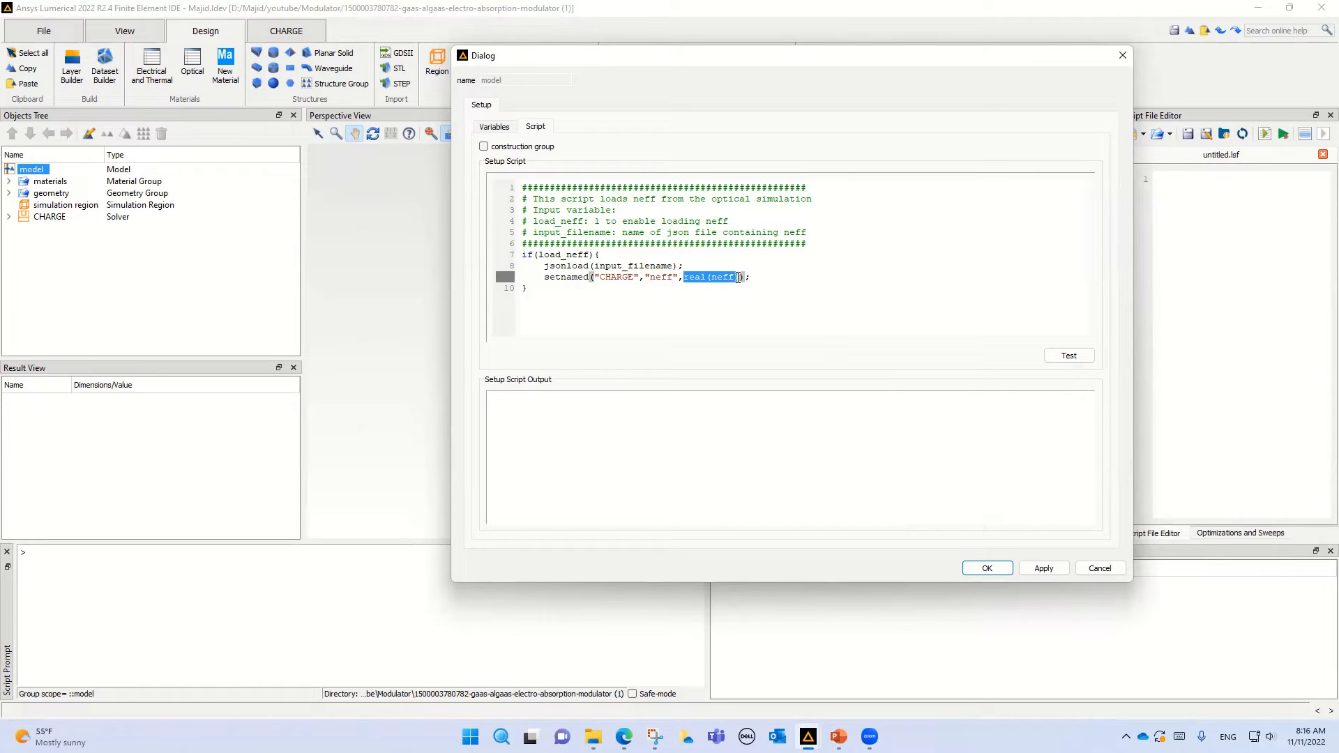
Test the model's setup script, and close the model properties while rejecting any changes.
click(1071, 356)
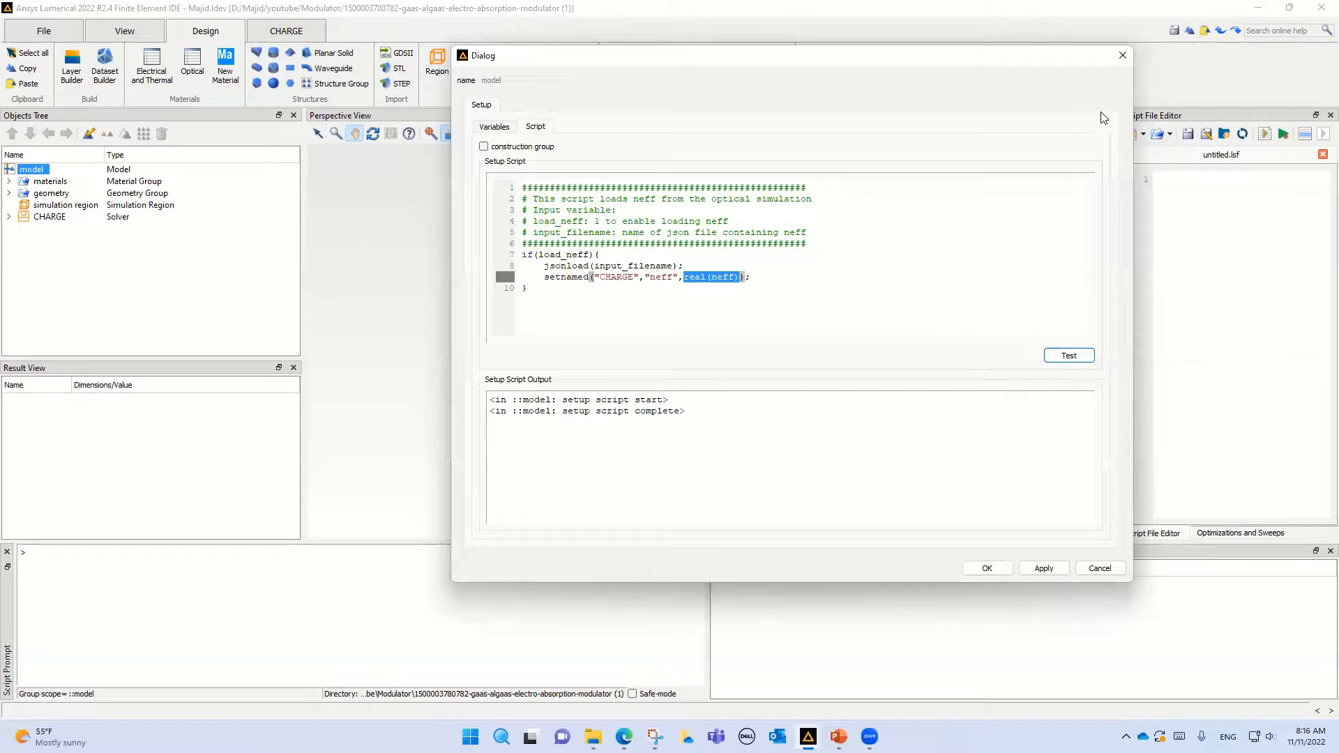
click(1123, 55)
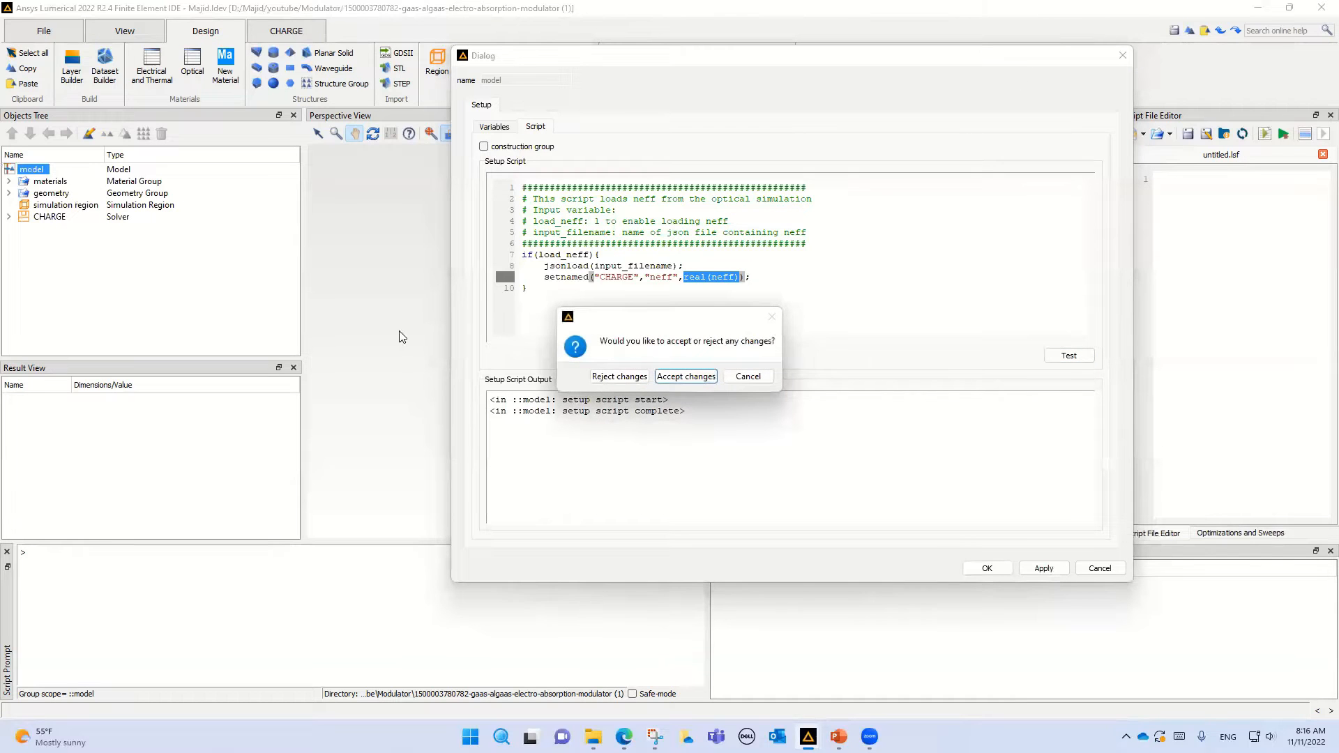
click(598, 376)
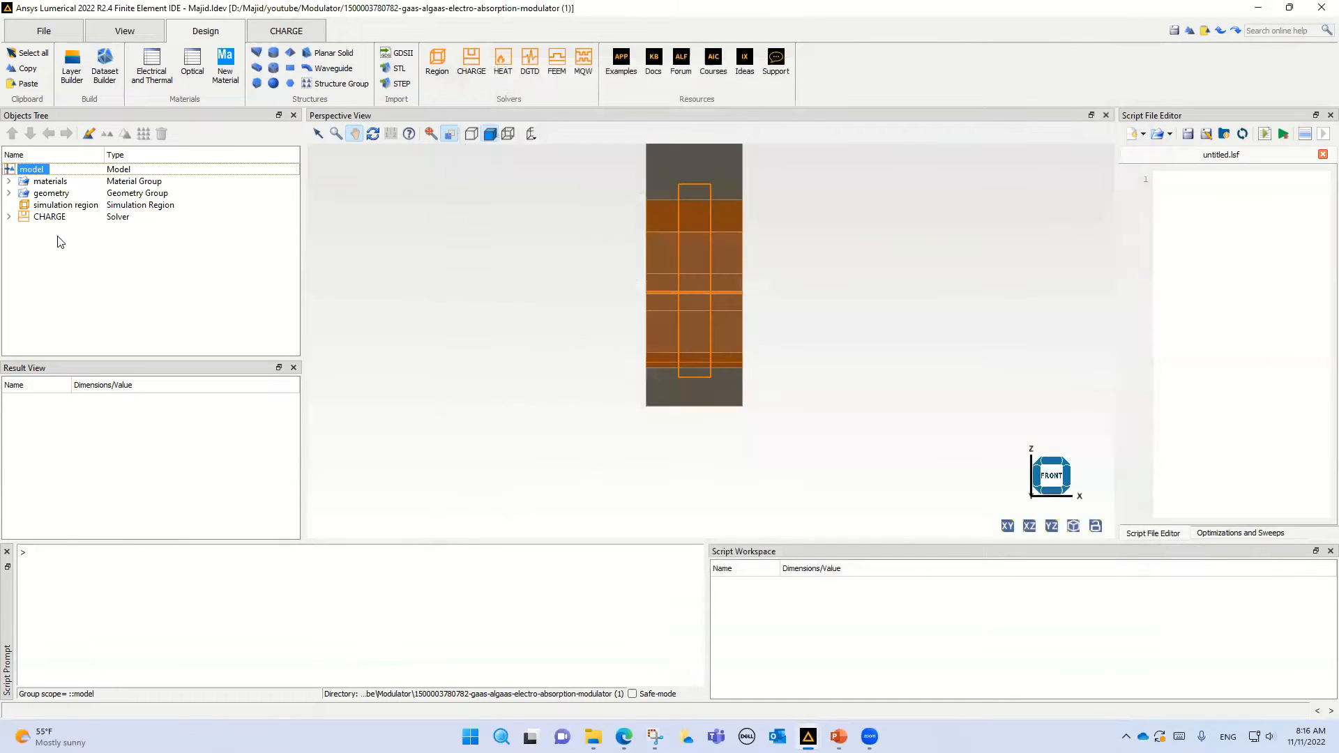
Expand the CHARGE solver in the object tree and collapse its boundary conditions group.
click(22, 222)
click(8, 218)
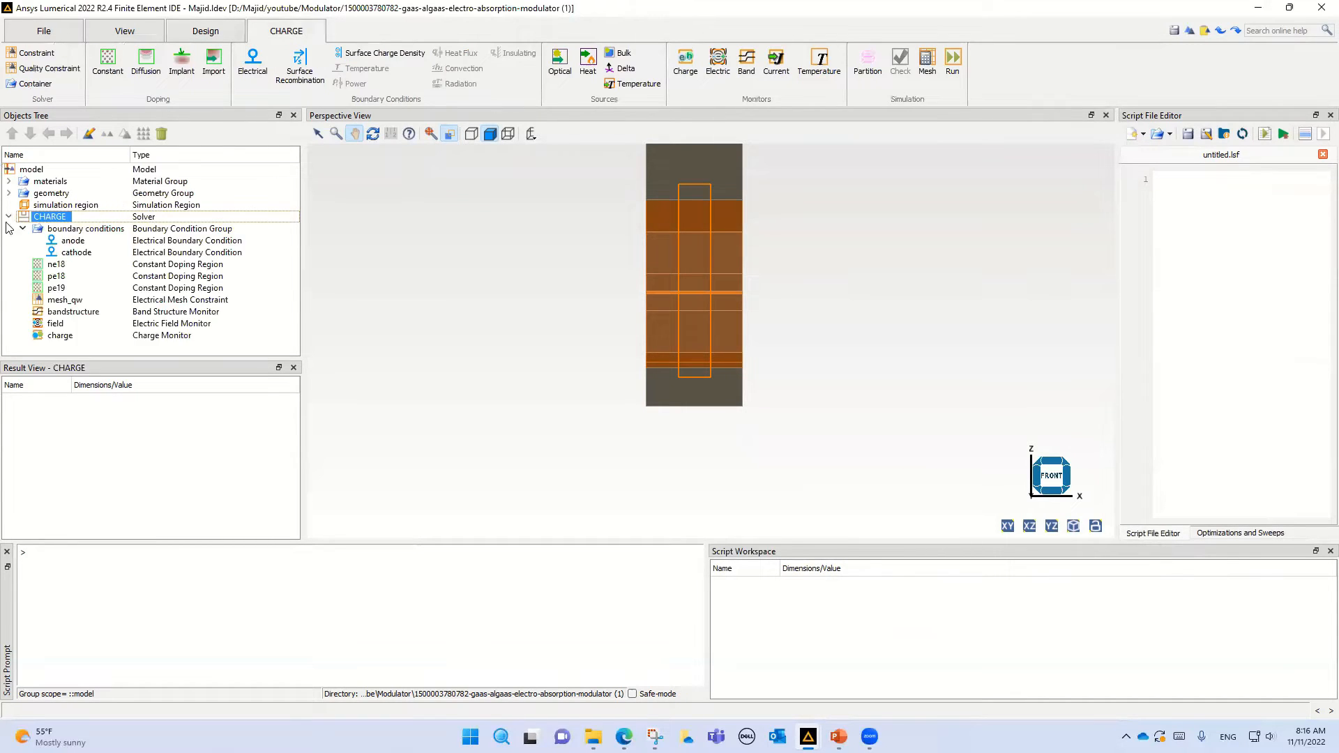
click(22, 228)
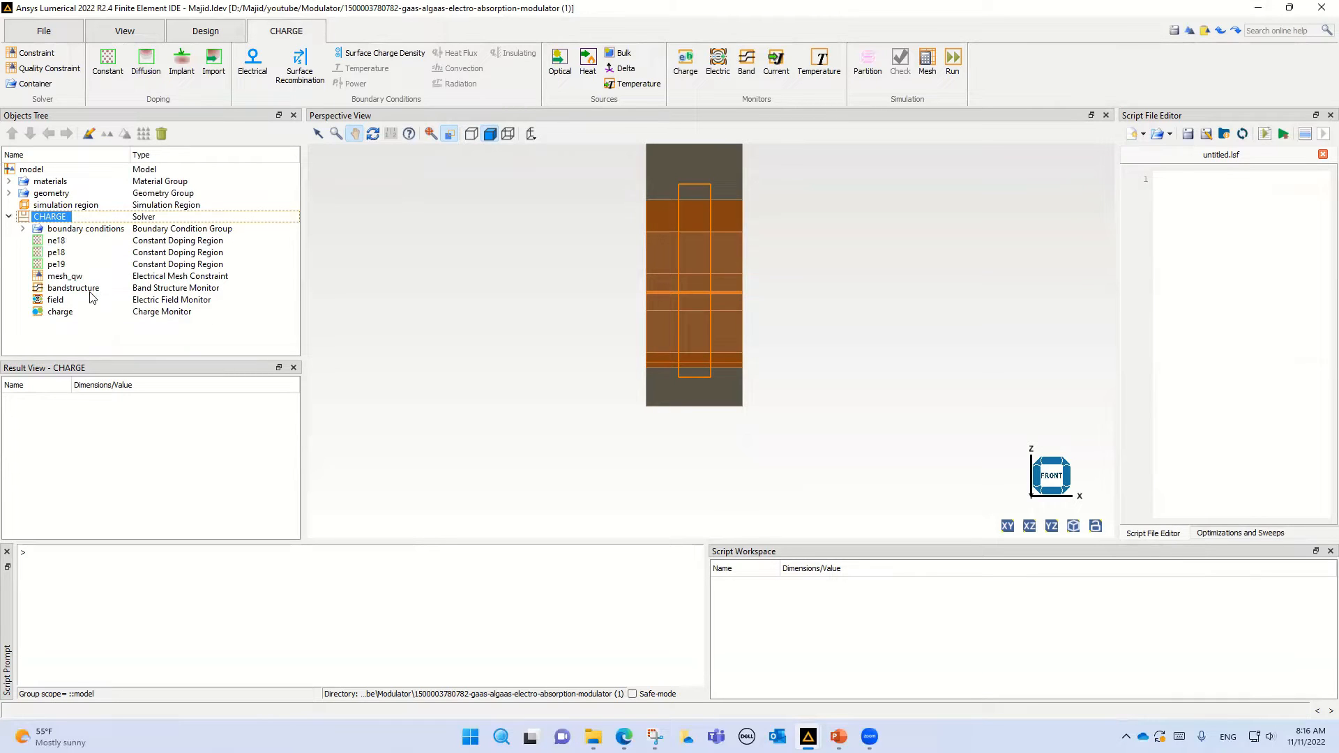
Highlight the CHARGE solver's boundary conditions, doping regions, mesh constraint and monitors one after another.
click(80, 231)
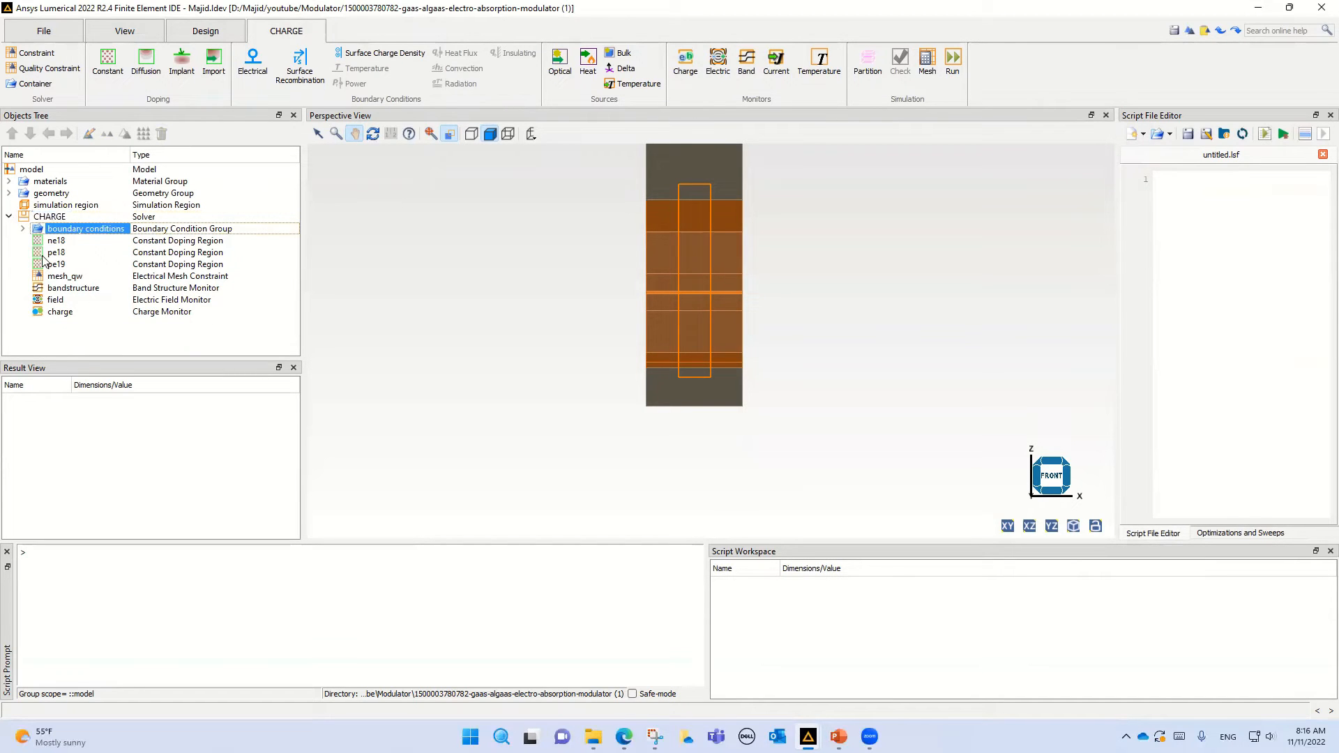
click(45, 240)
click(44, 253)
click(42, 265)
click(55, 277)
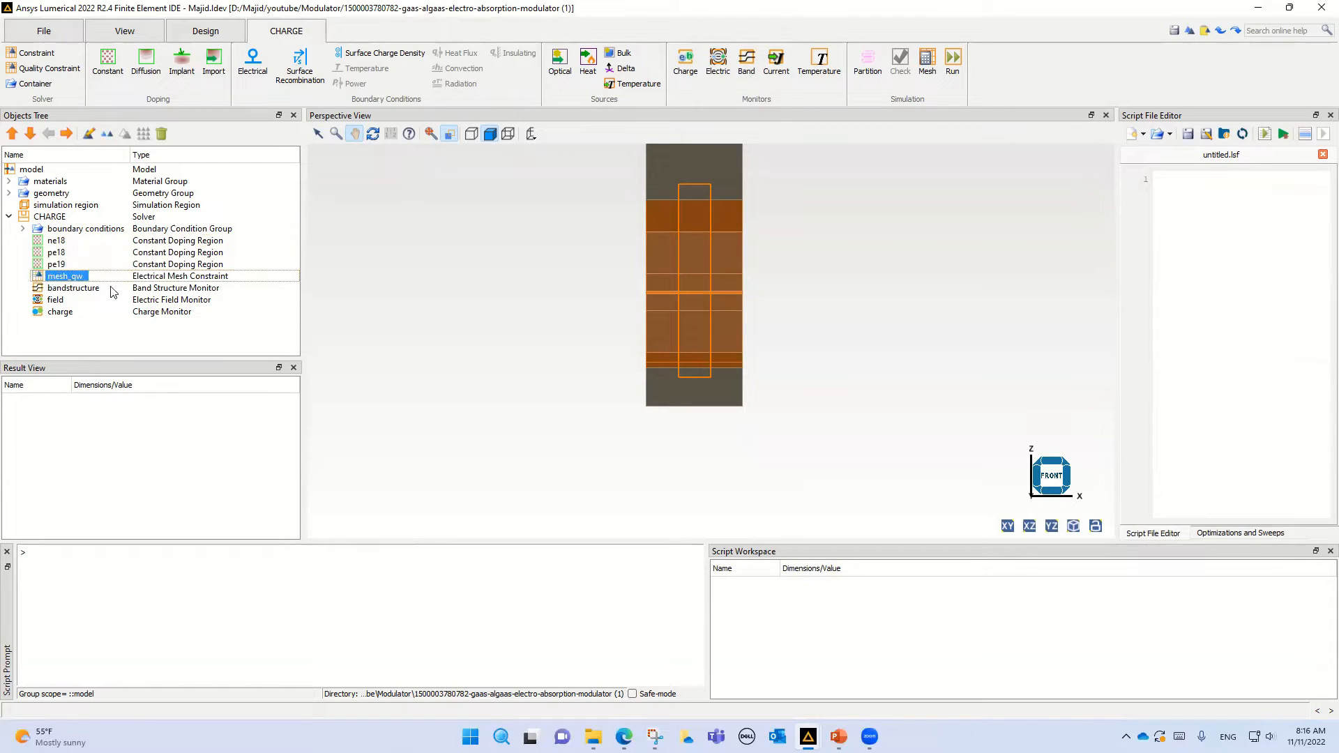
click(62, 288)
click(55, 299)
click(59, 311)
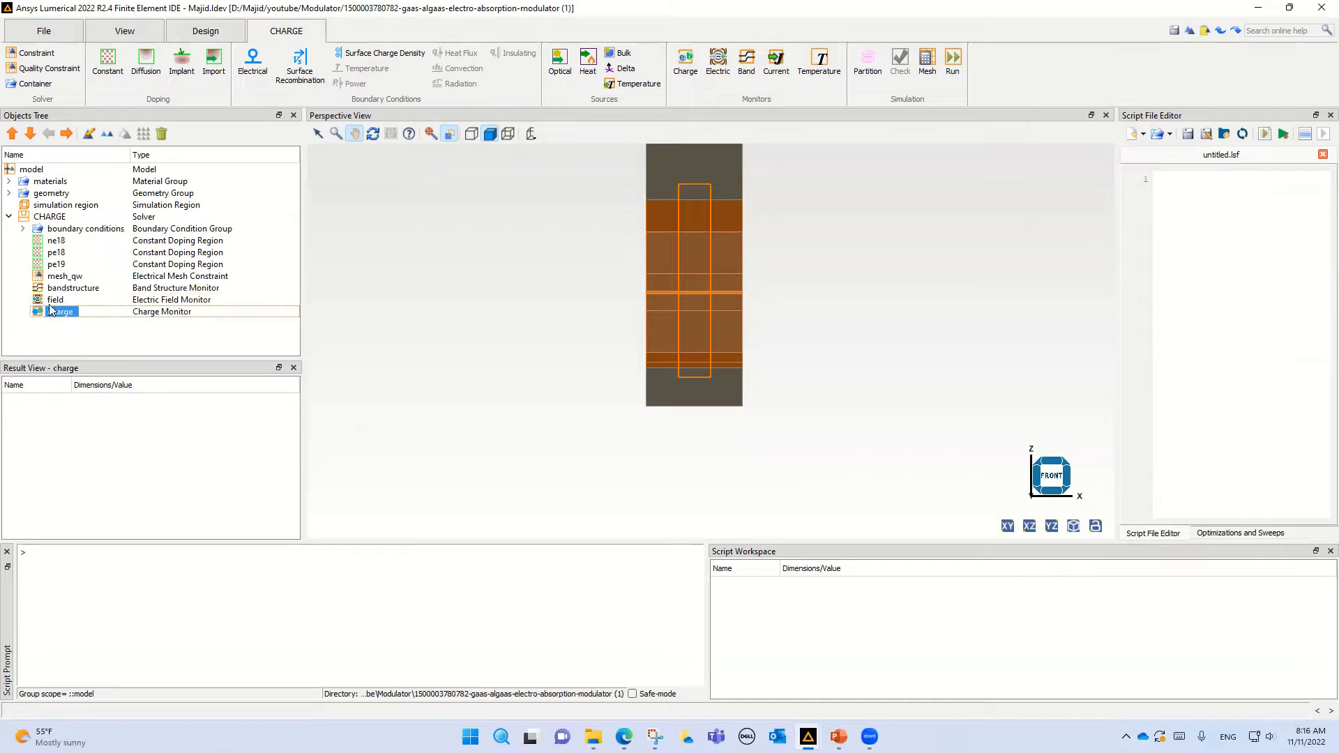
Expand the CHARGE solver's boundary conditions group and highlight the anode in the model.
click(23, 229)
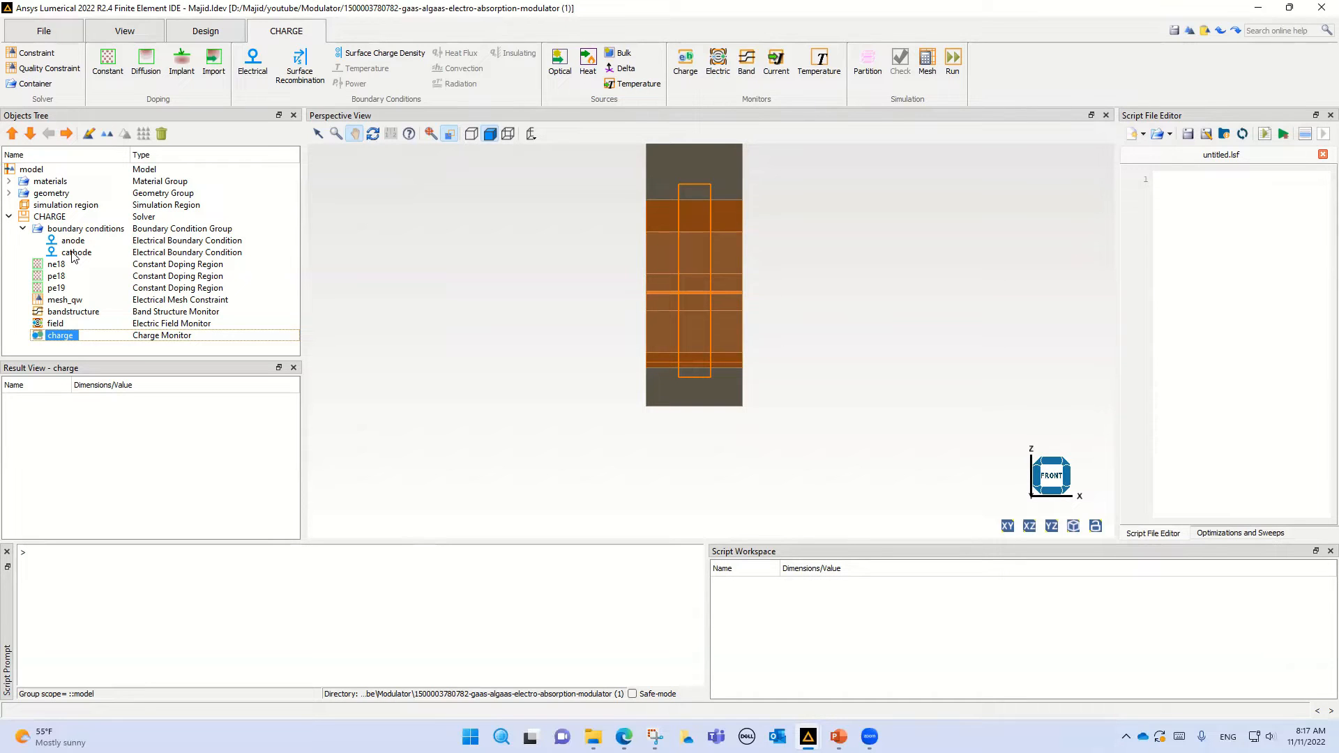
click(72, 241)
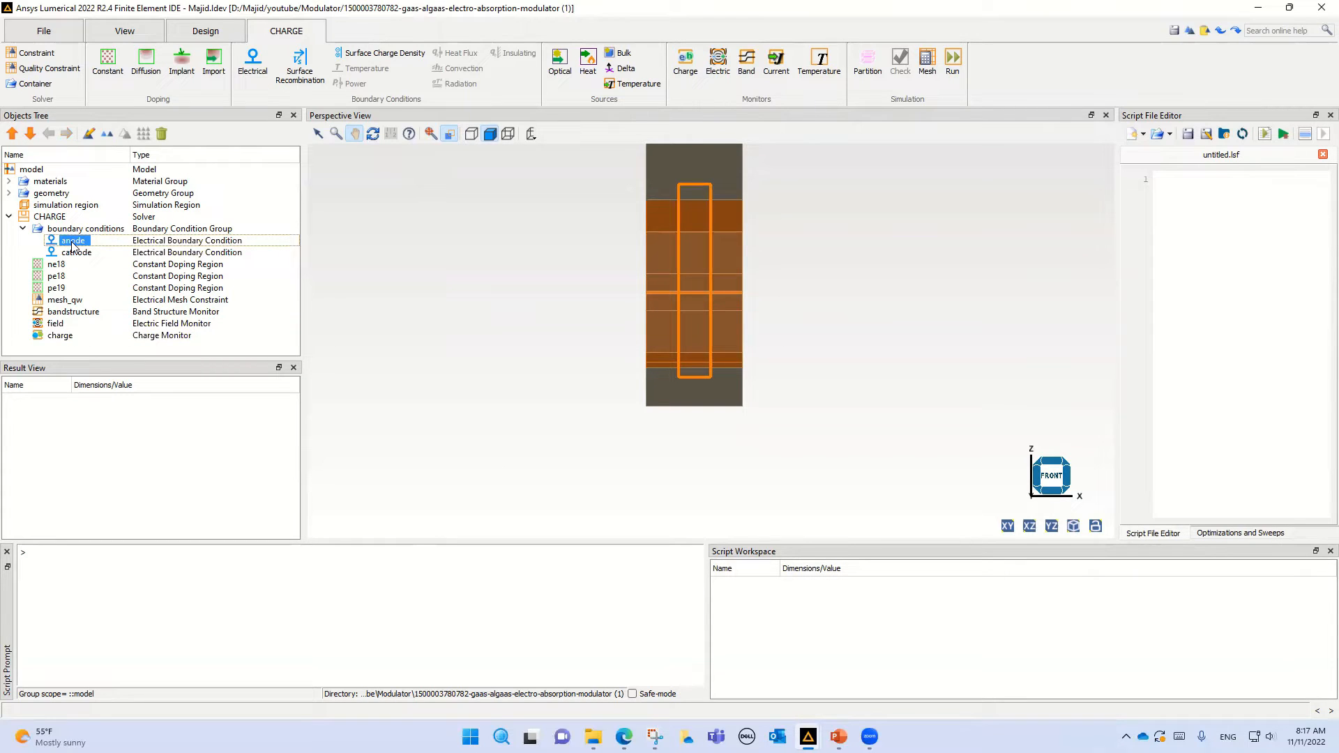
right_click(73, 243)
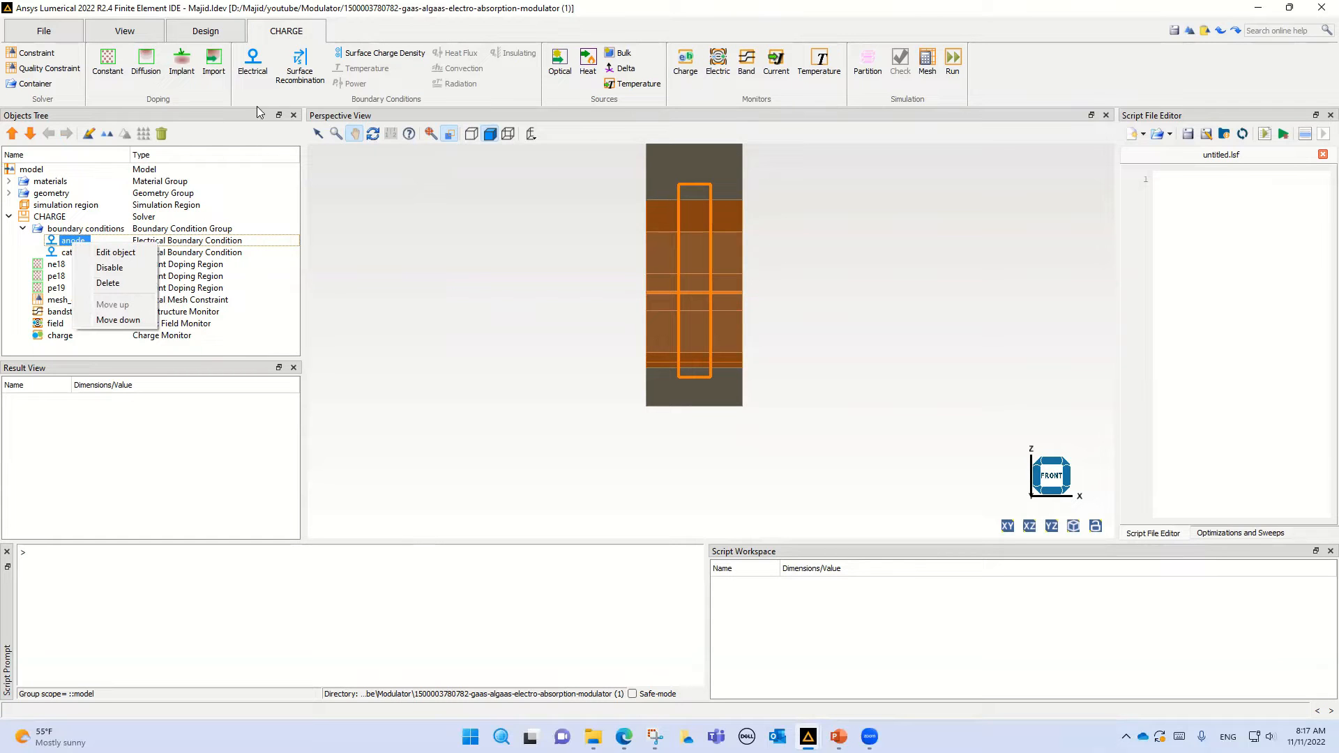
Add two electrical boundary conditions to the CHARGE solver as a trial, and delete both of them.
click(249, 86)
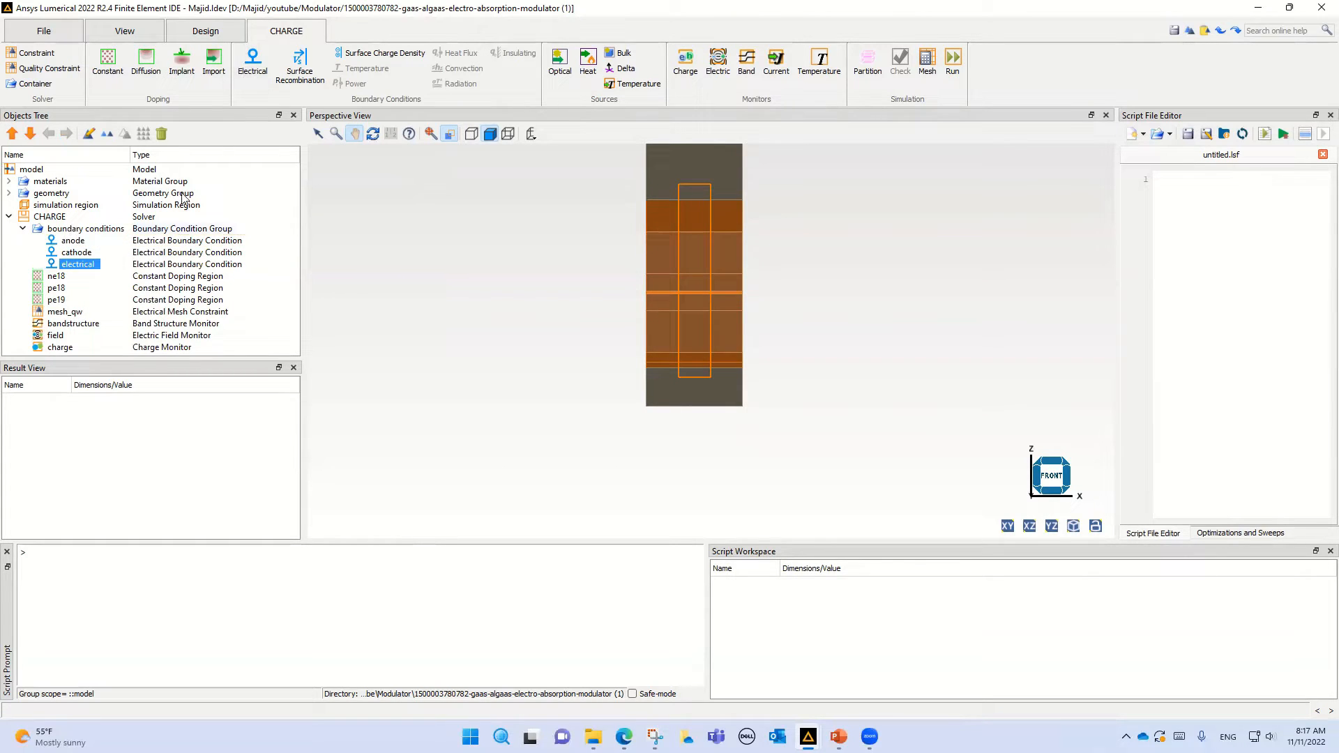
click(252, 70)
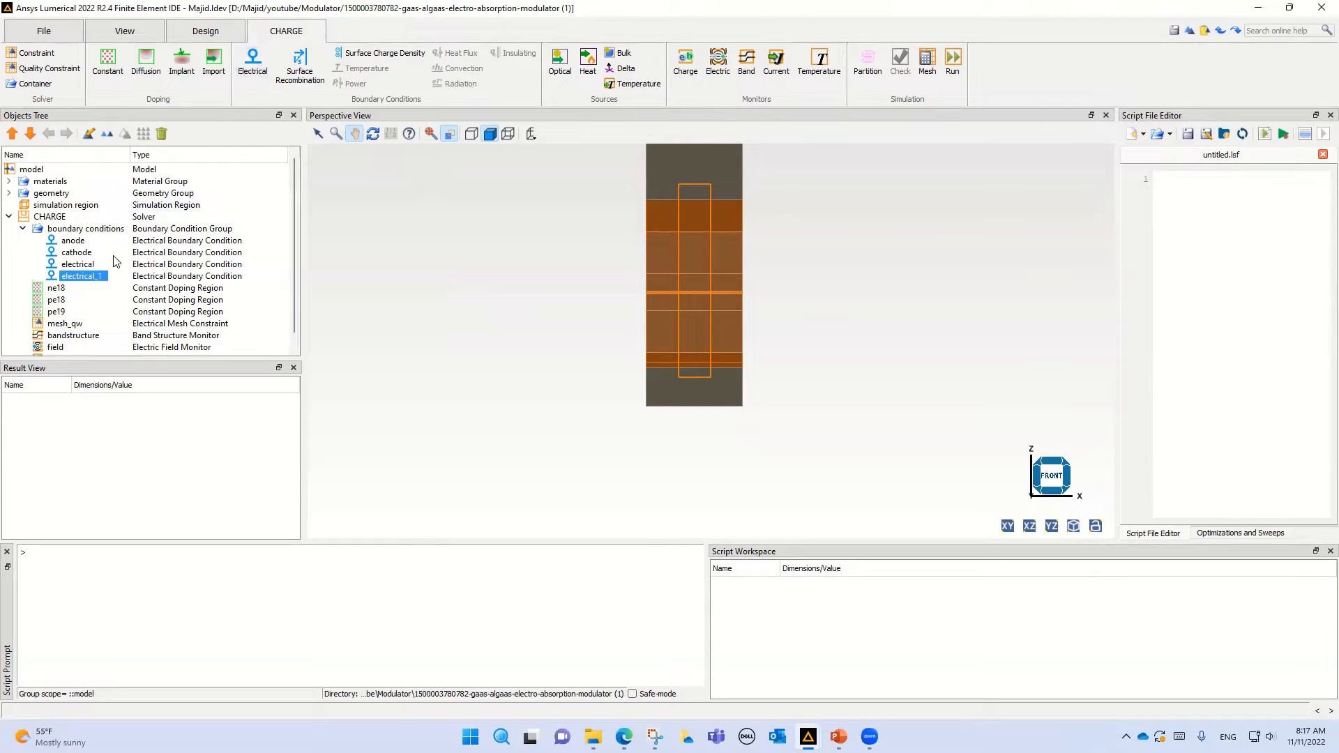
right_click(87, 277)
click(104, 300)
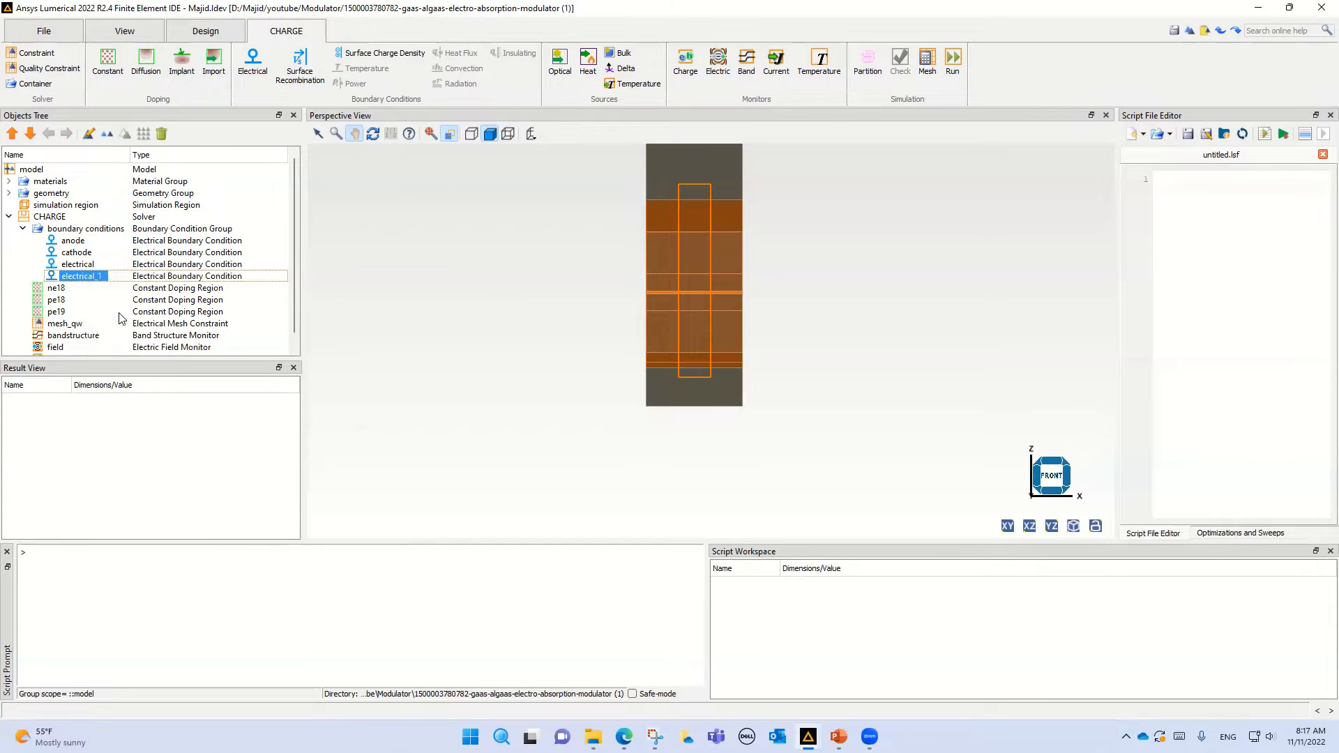
right_click(77, 266)
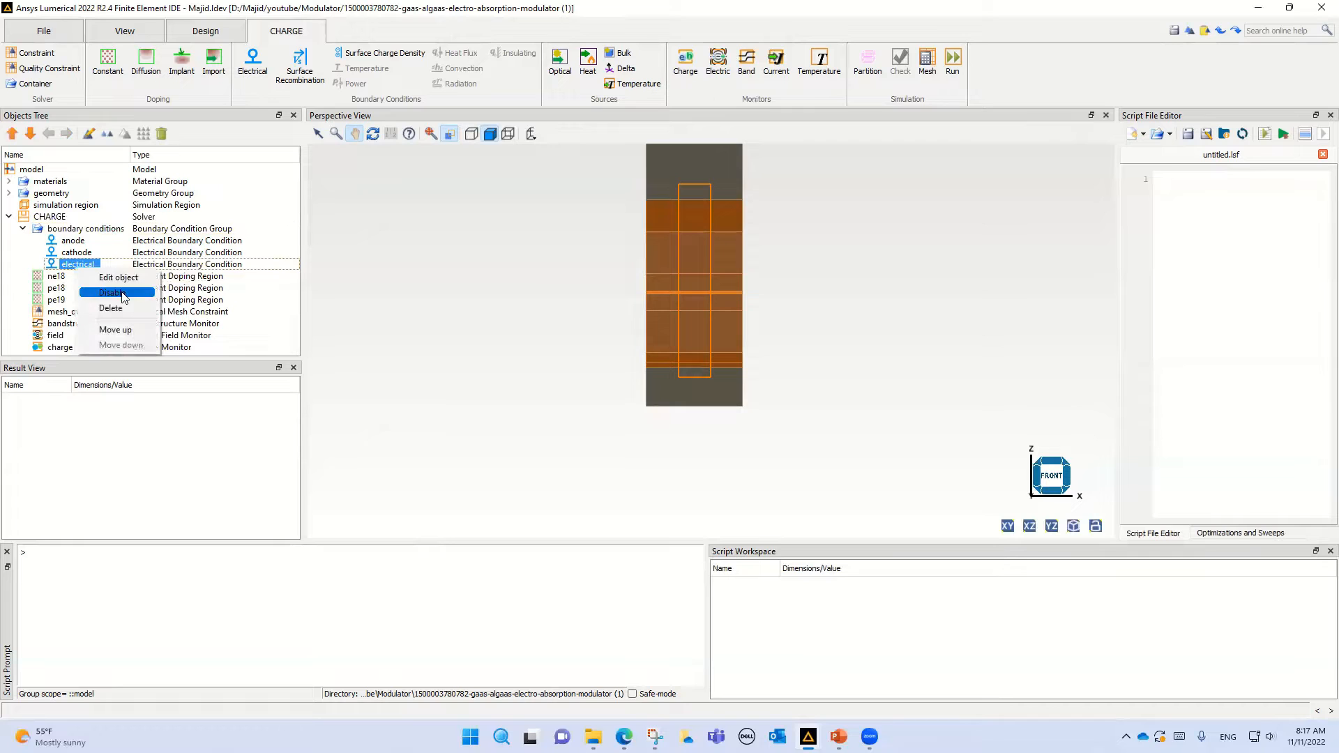
click(117, 307)
Open the anode boundary condition and examine its sweep type and the full list of sweep voltages.
click(72, 241)
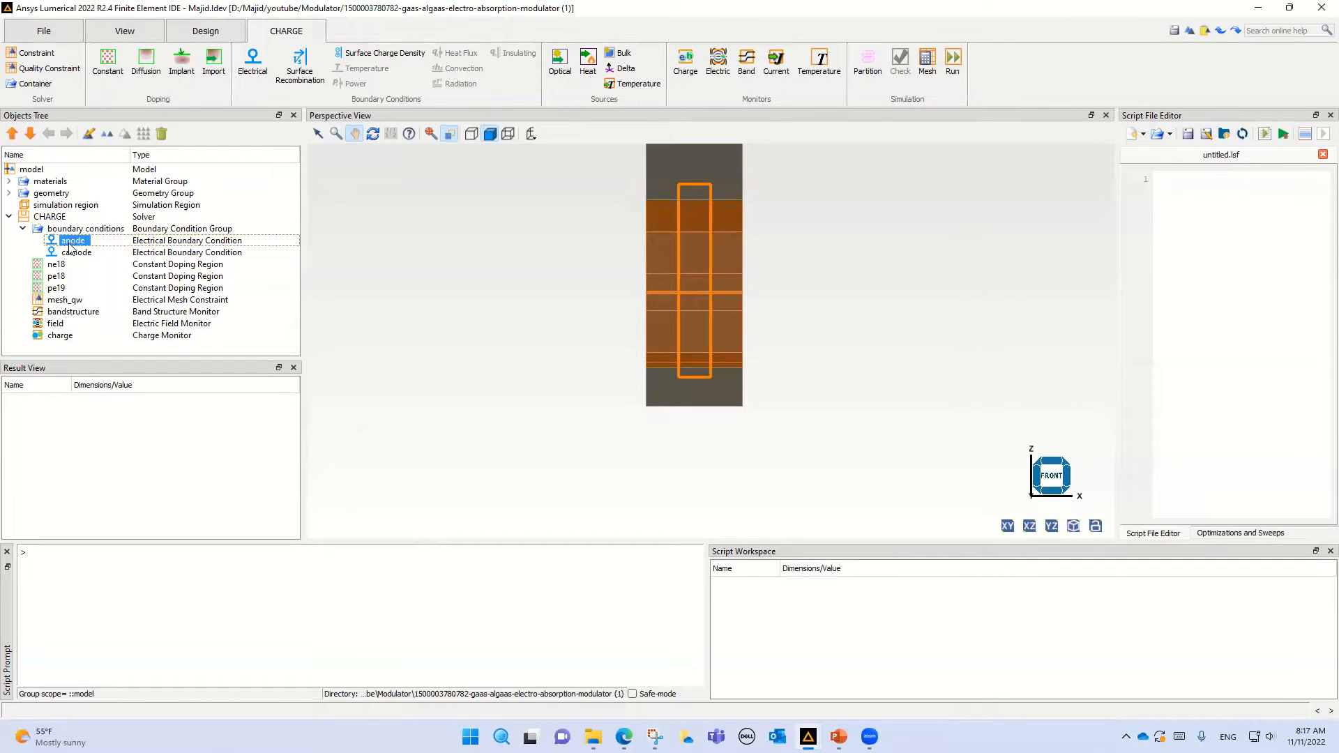
right_click(70, 244)
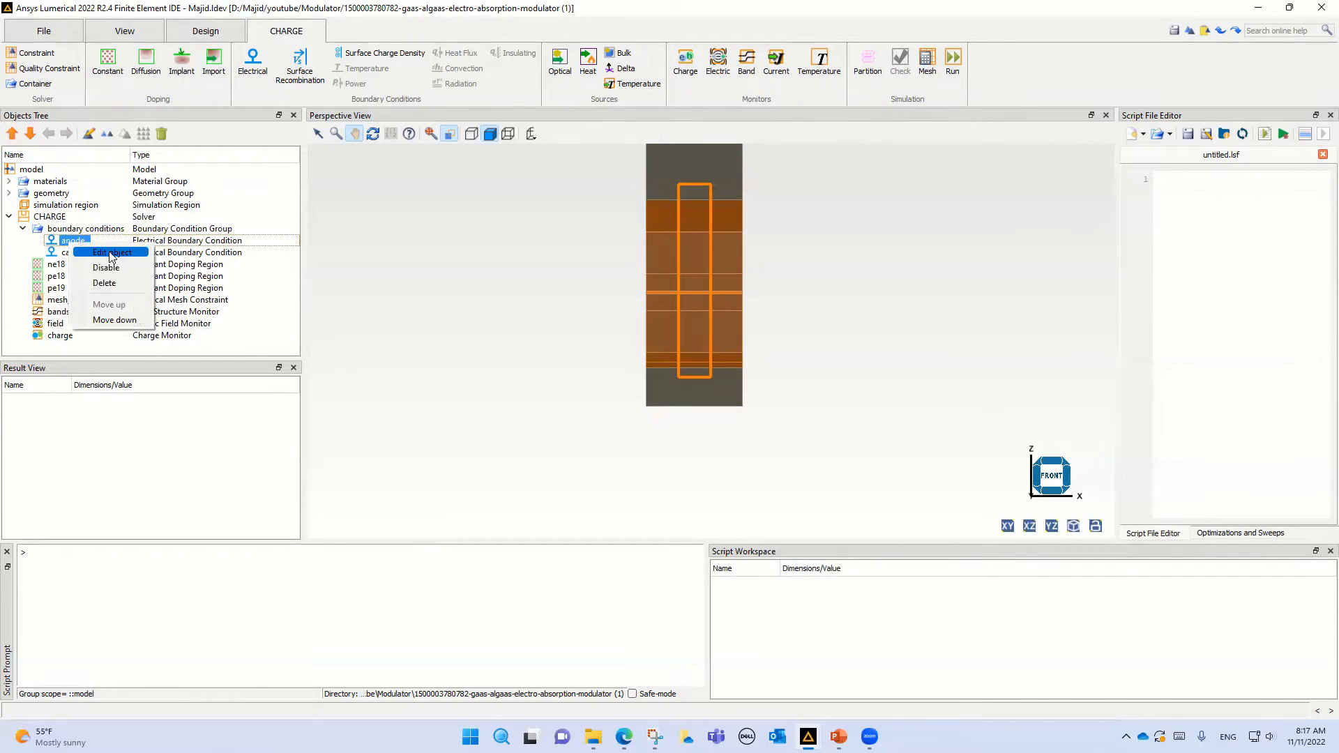
click(110, 254)
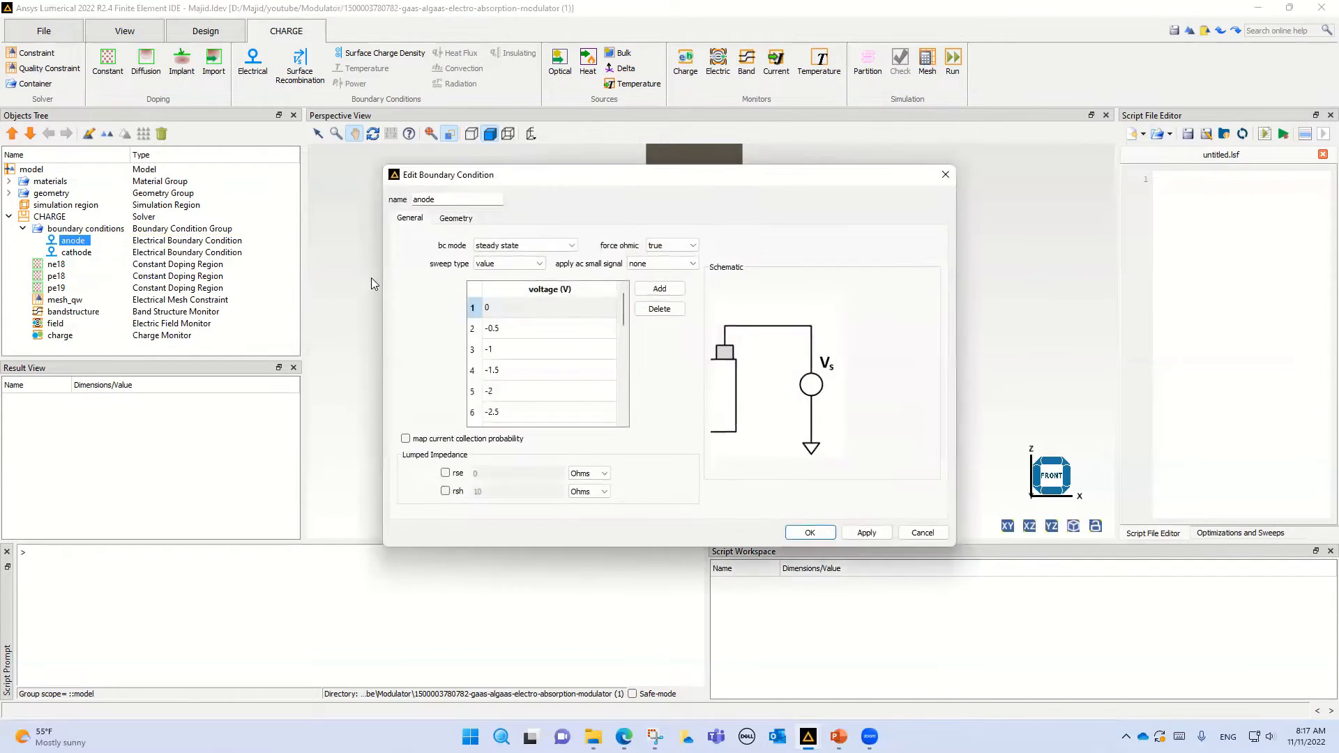
click(507, 265)
click(507, 266)
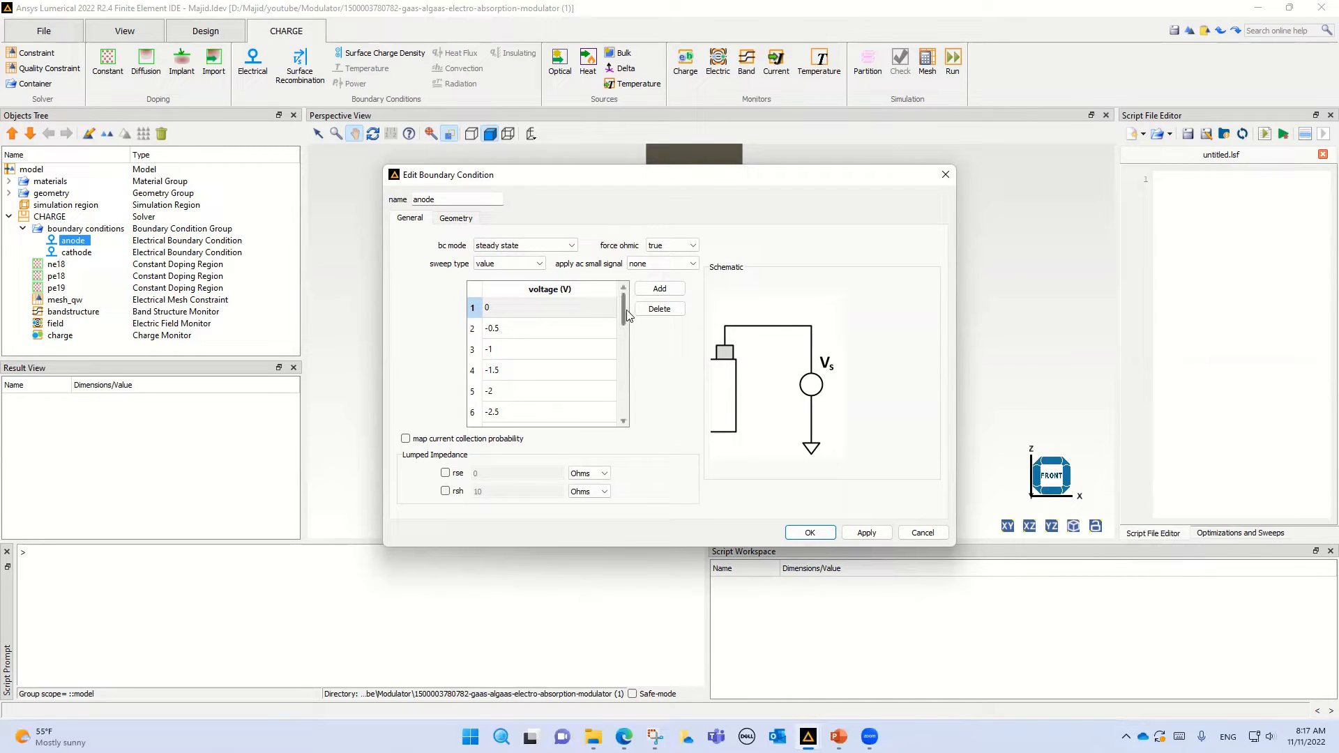
drag(626, 315, 625, 415)
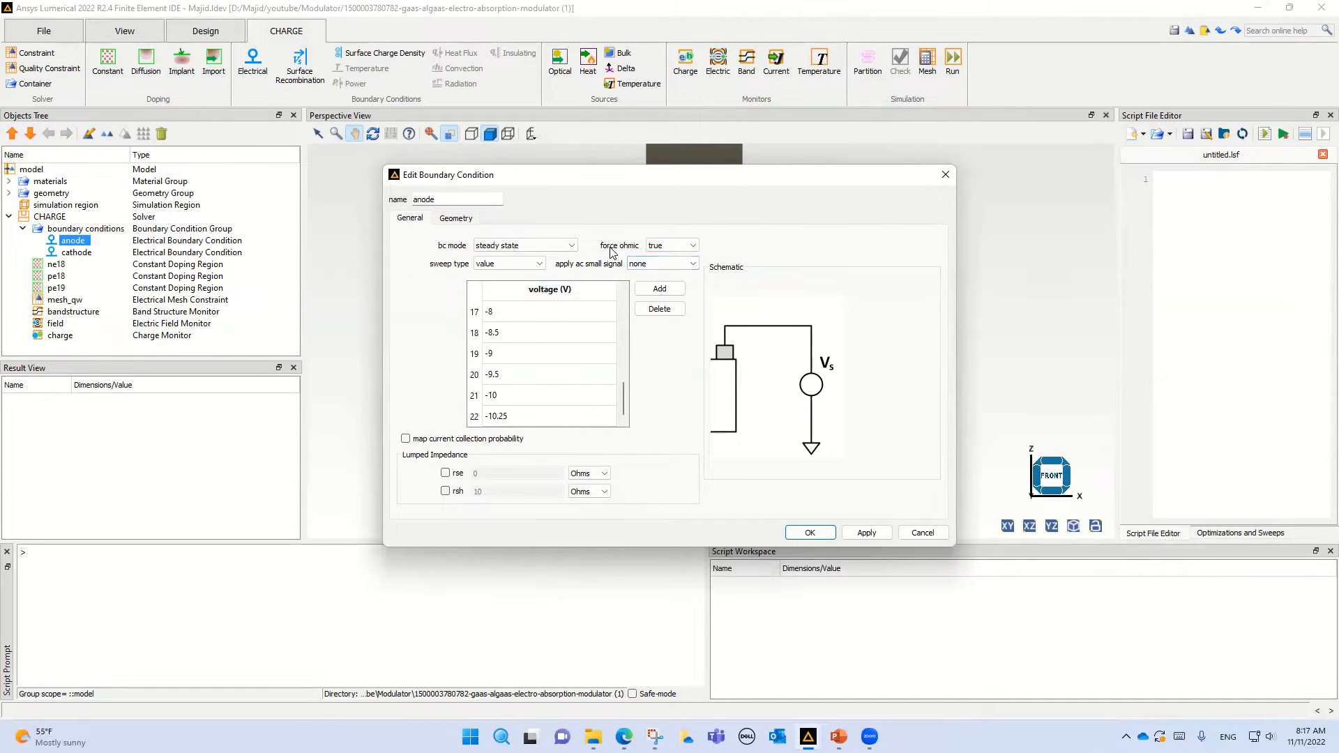
Check which solid the anode boundary condition is assigned to, keep the anode solid, and close without changes.
click(450, 221)
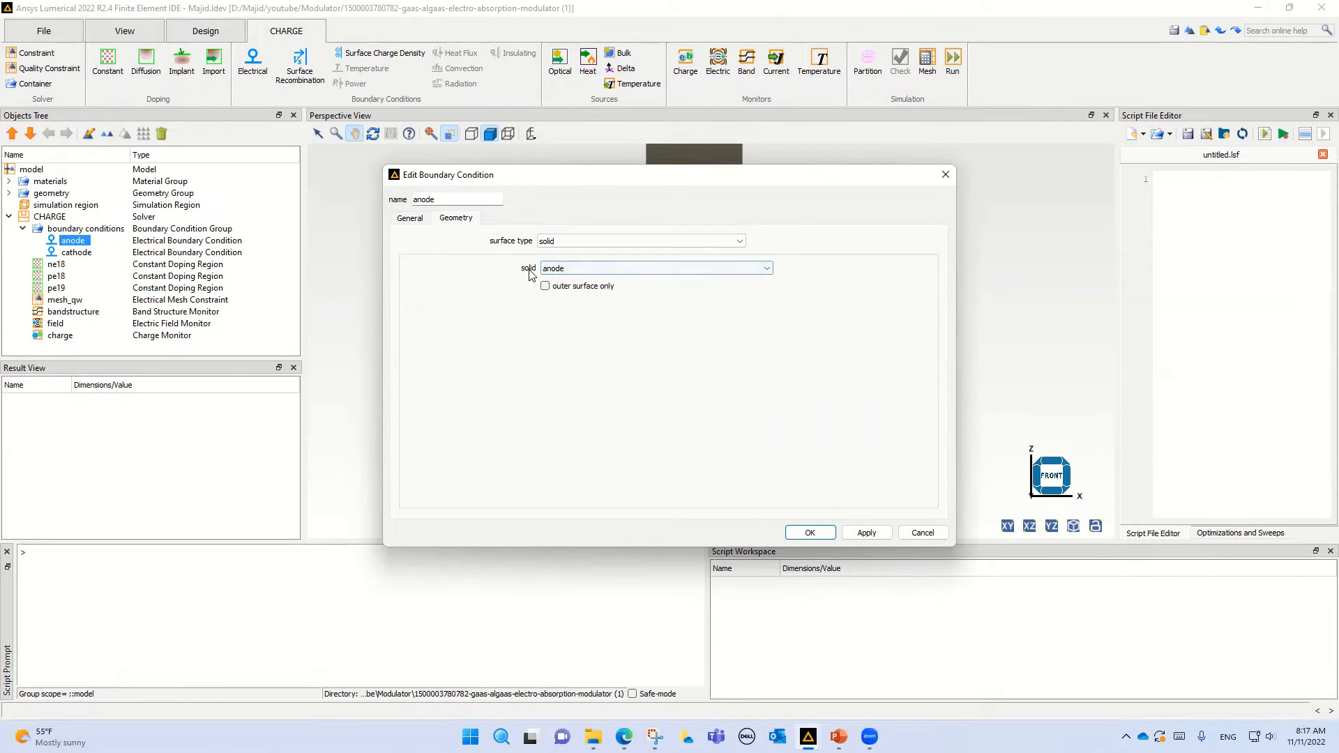
click(565, 271)
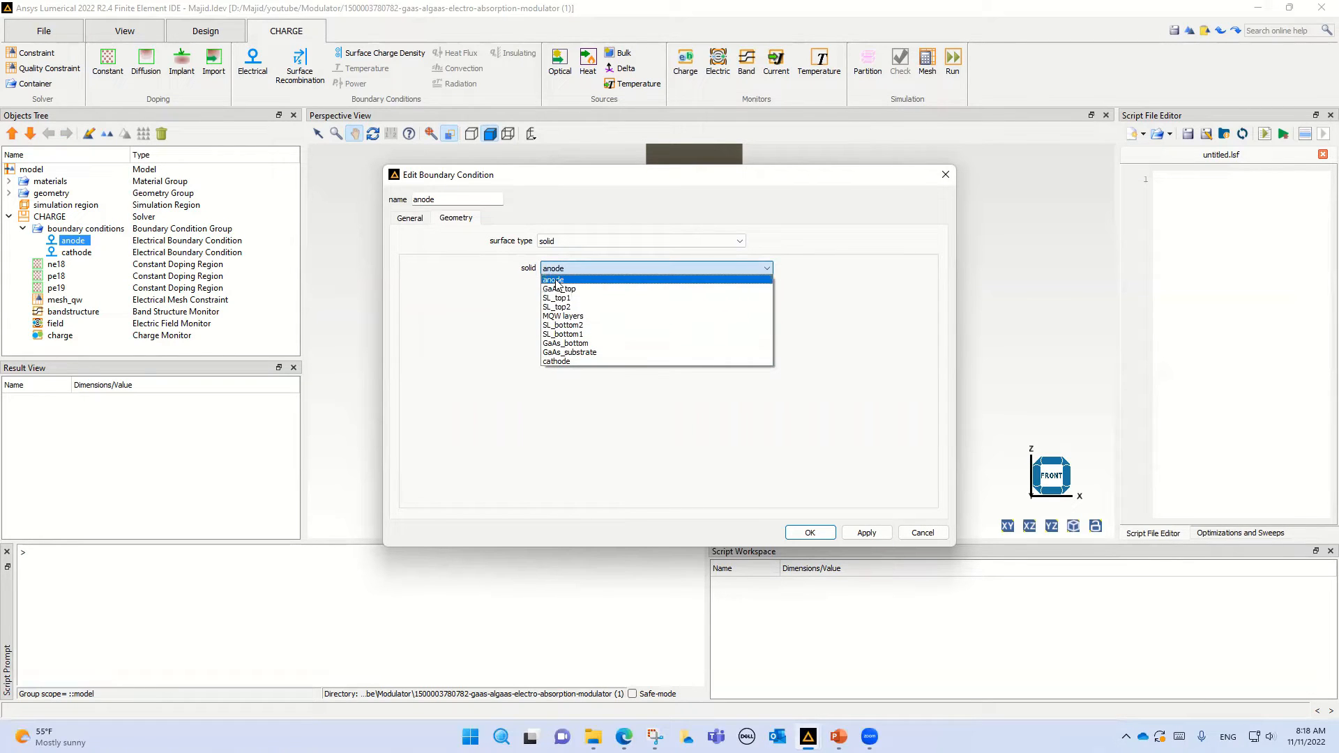
click(556, 282)
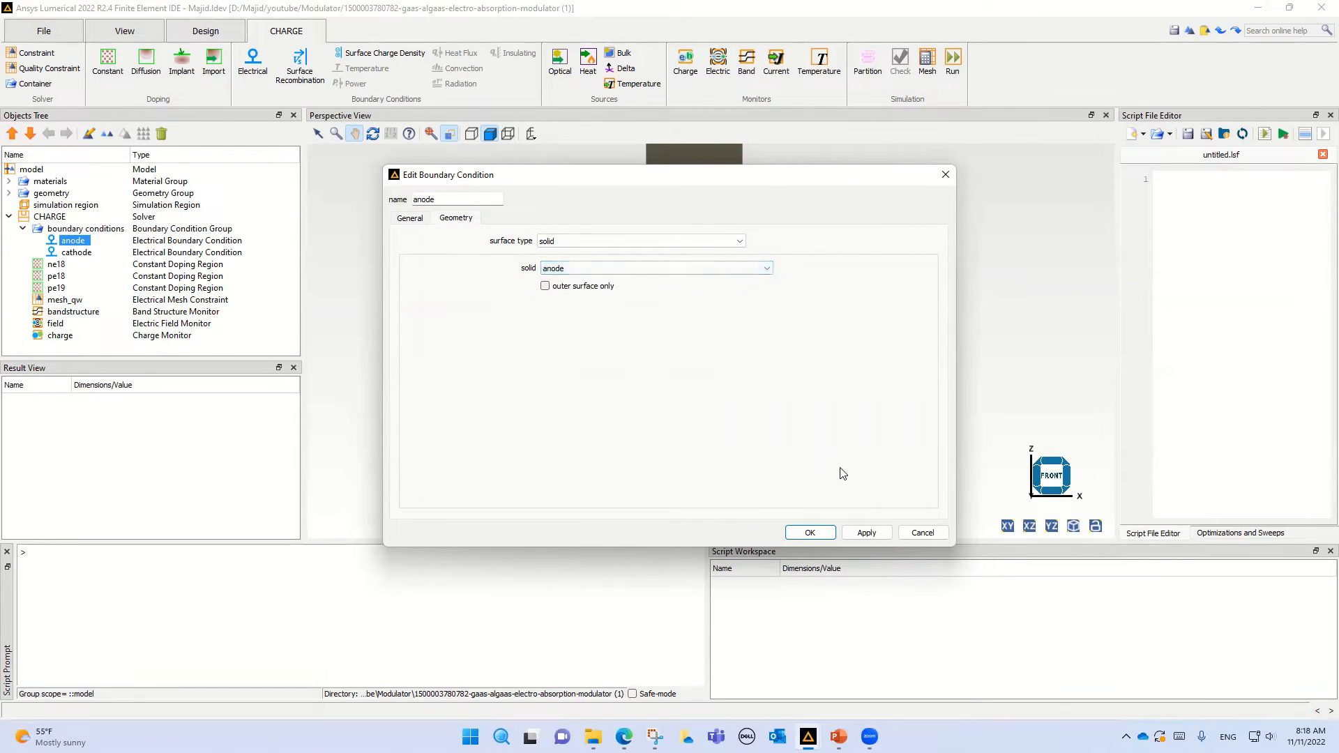
click(921, 531)
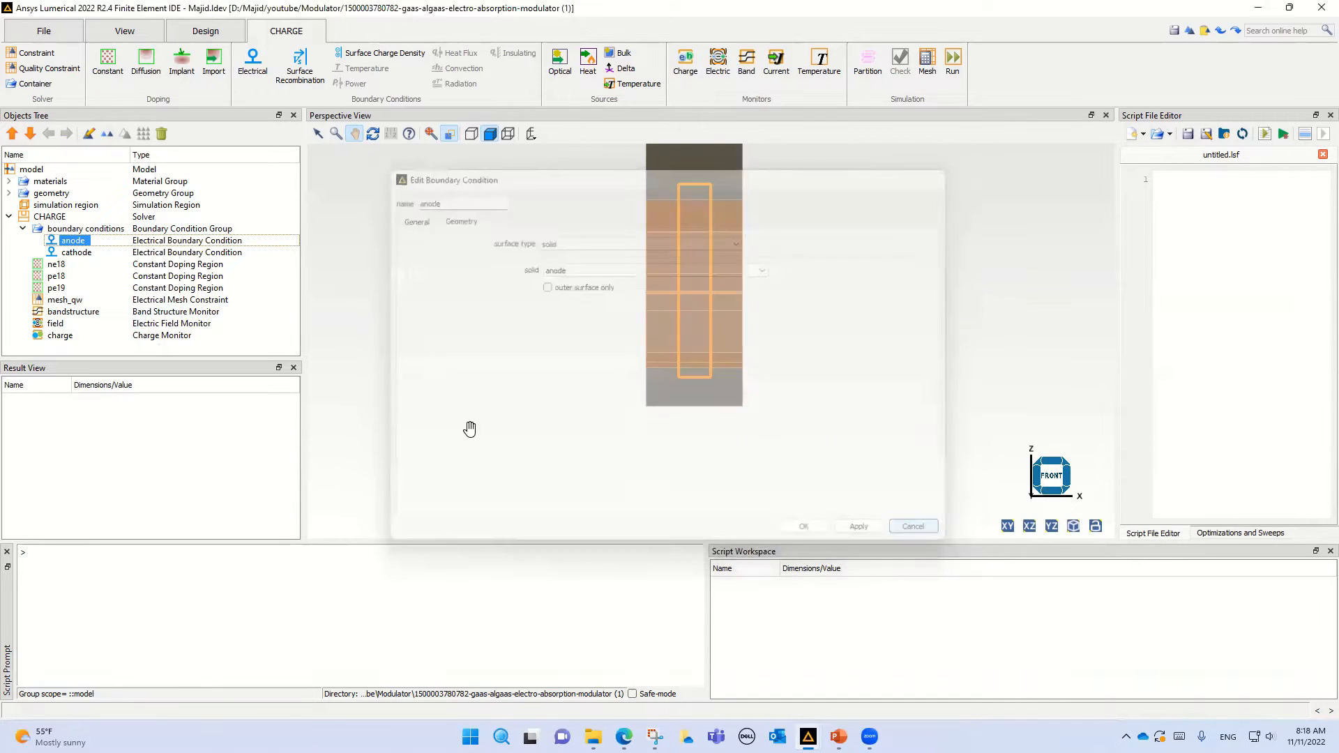
Open the cathode boundary condition and examine its sweep type and voltage.
right_click(77, 253)
click(97, 263)
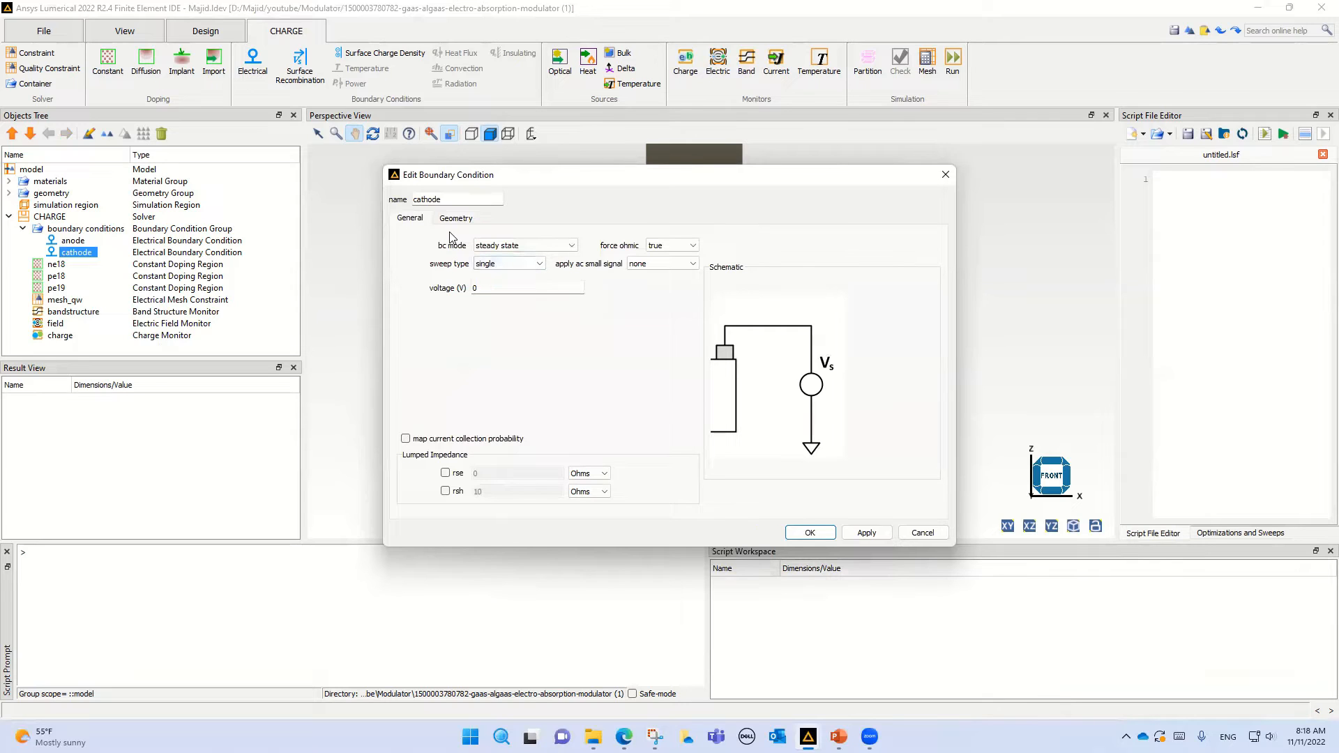
double_click(488, 286)
Examine the cathode boundary condition's surface type options and assigned solid, and close it without changes.
click(457, 222)
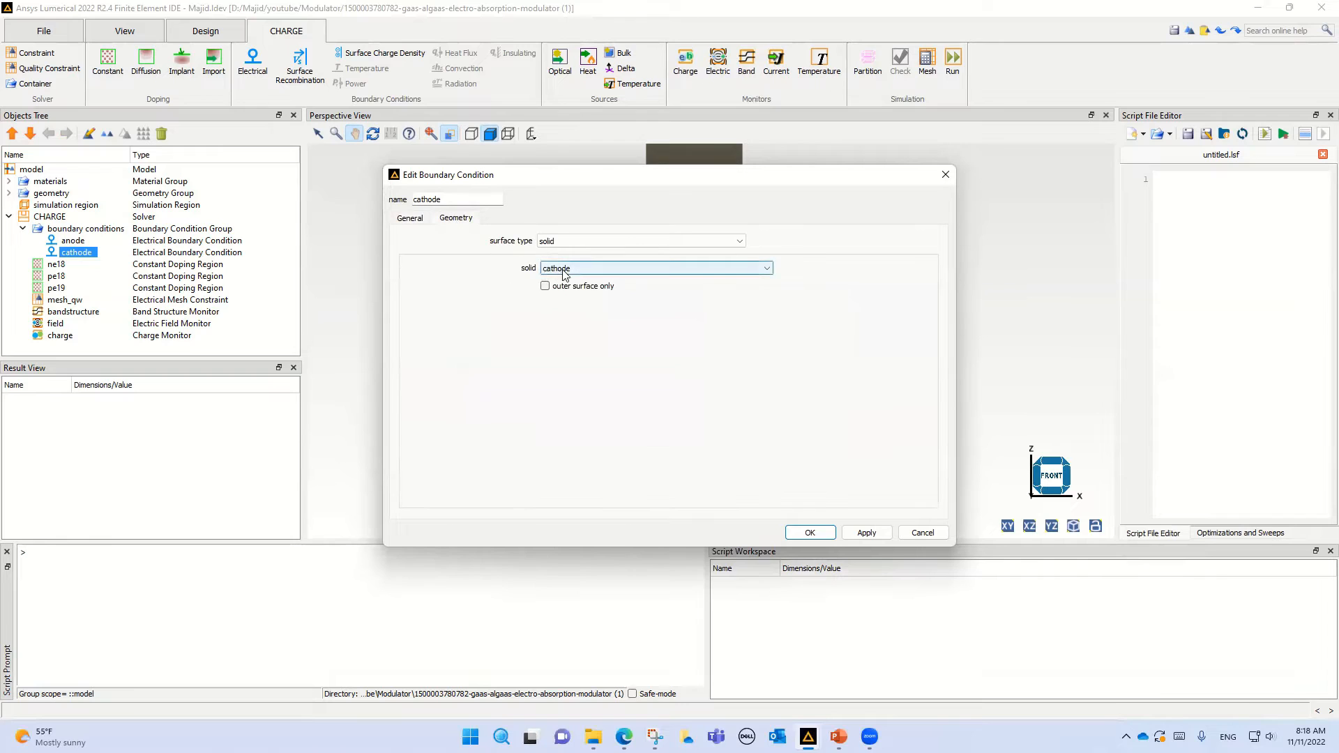
click(549, 244)
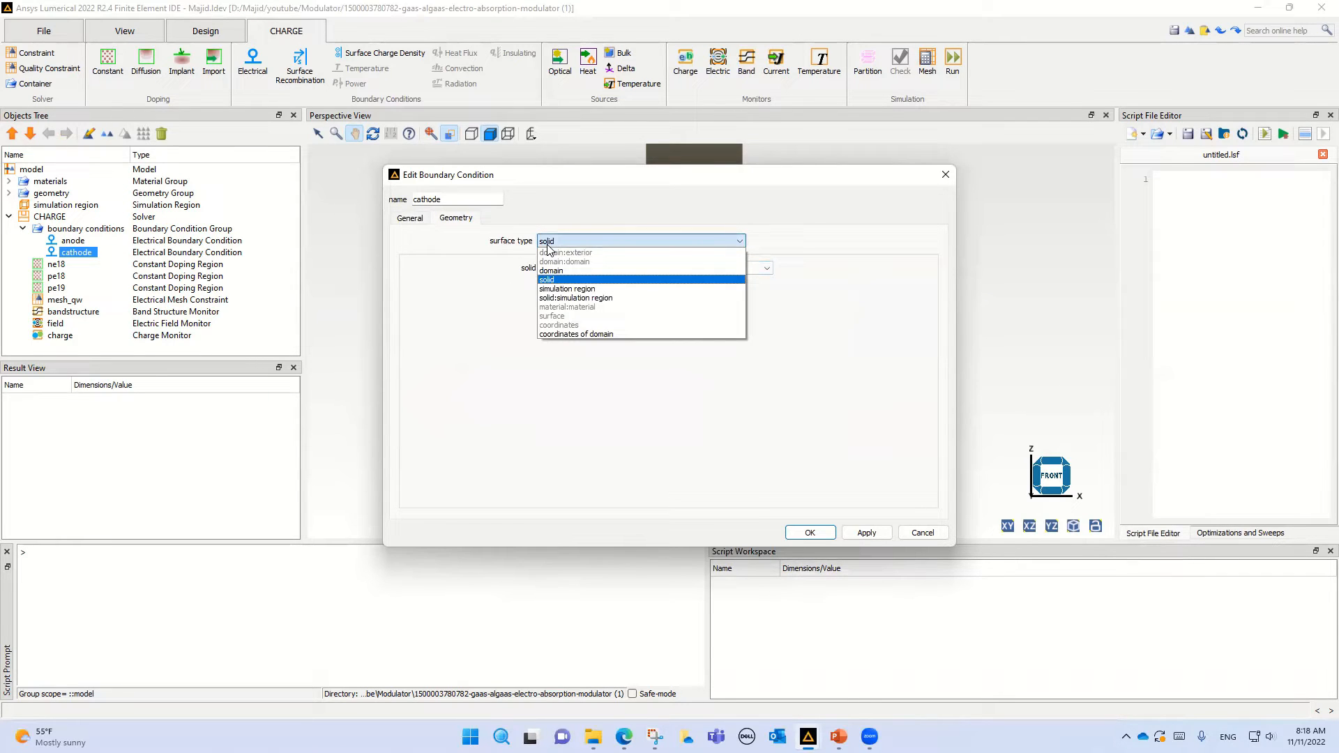
click(548, 245)
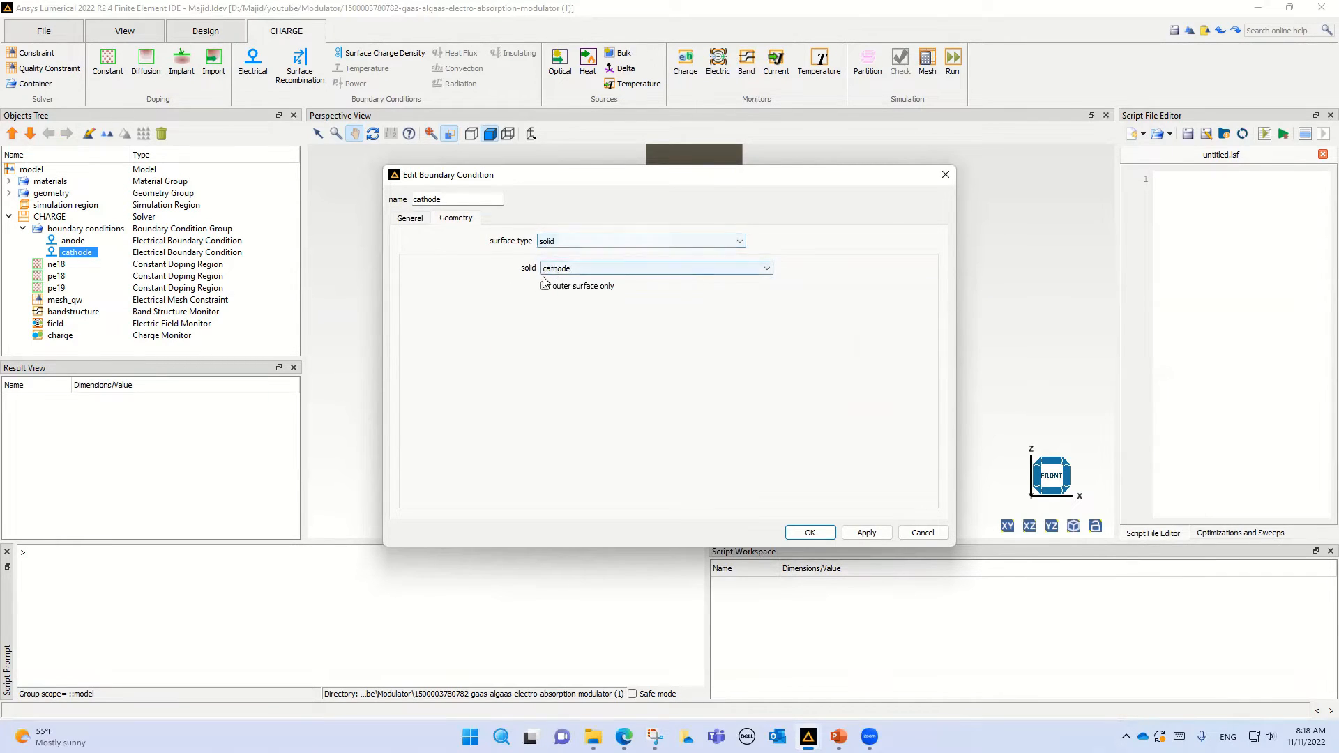
click(557, 269)
click(558, 269)
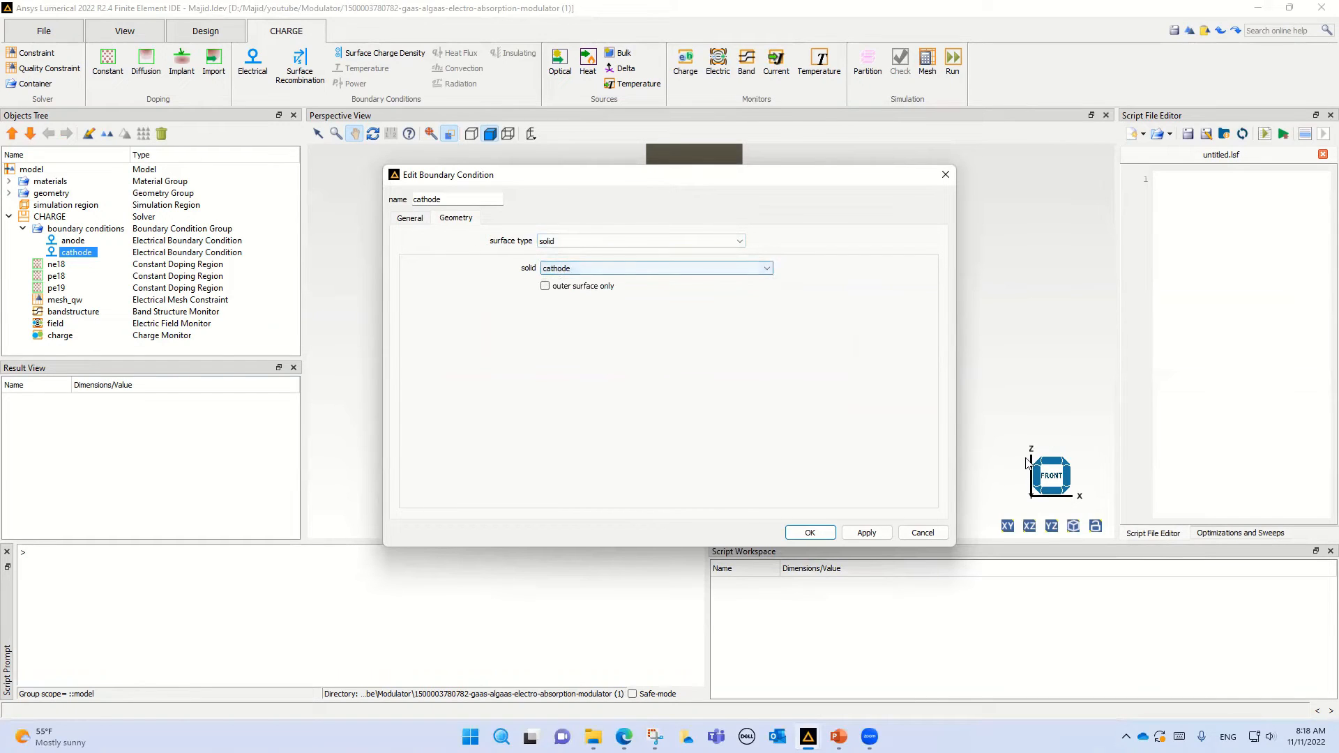
click(921, 532)
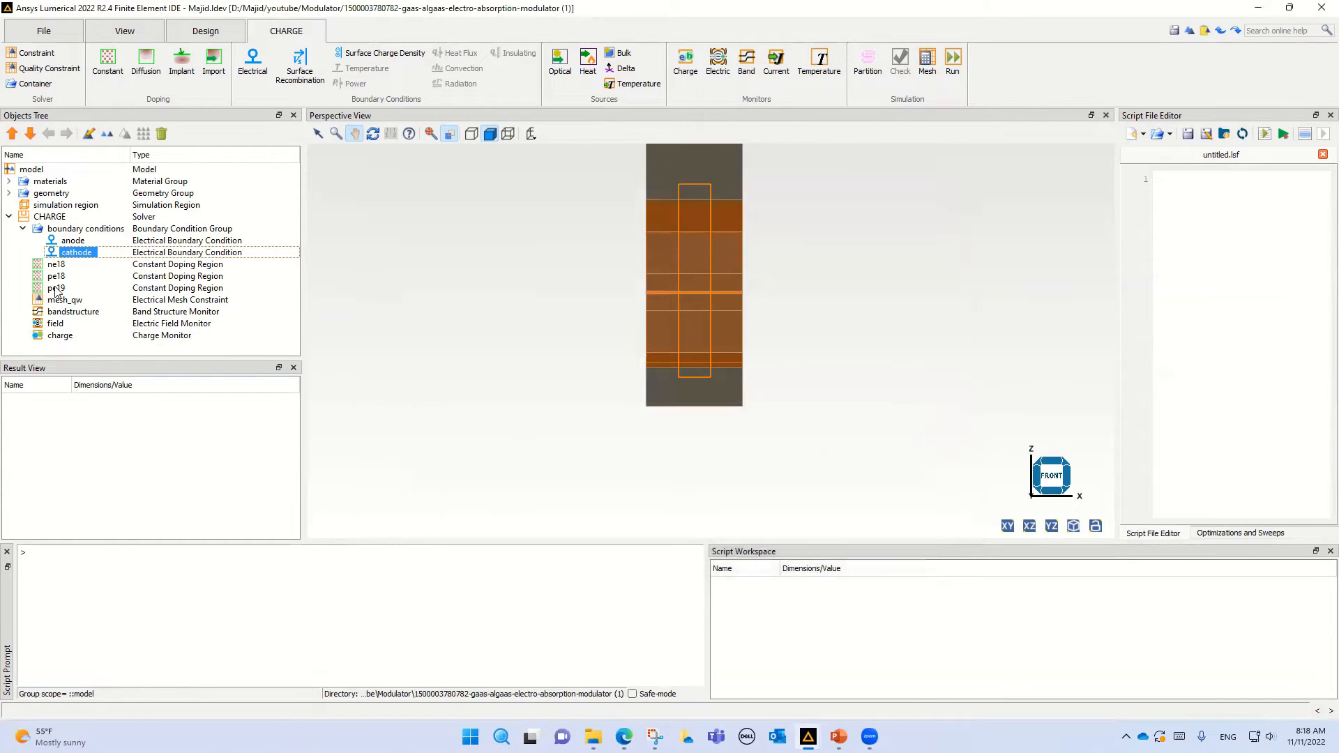
Partition the simulation region into domains, with the boundary conditions group and the domain list collapsed in the object tree.
click(22, 229)
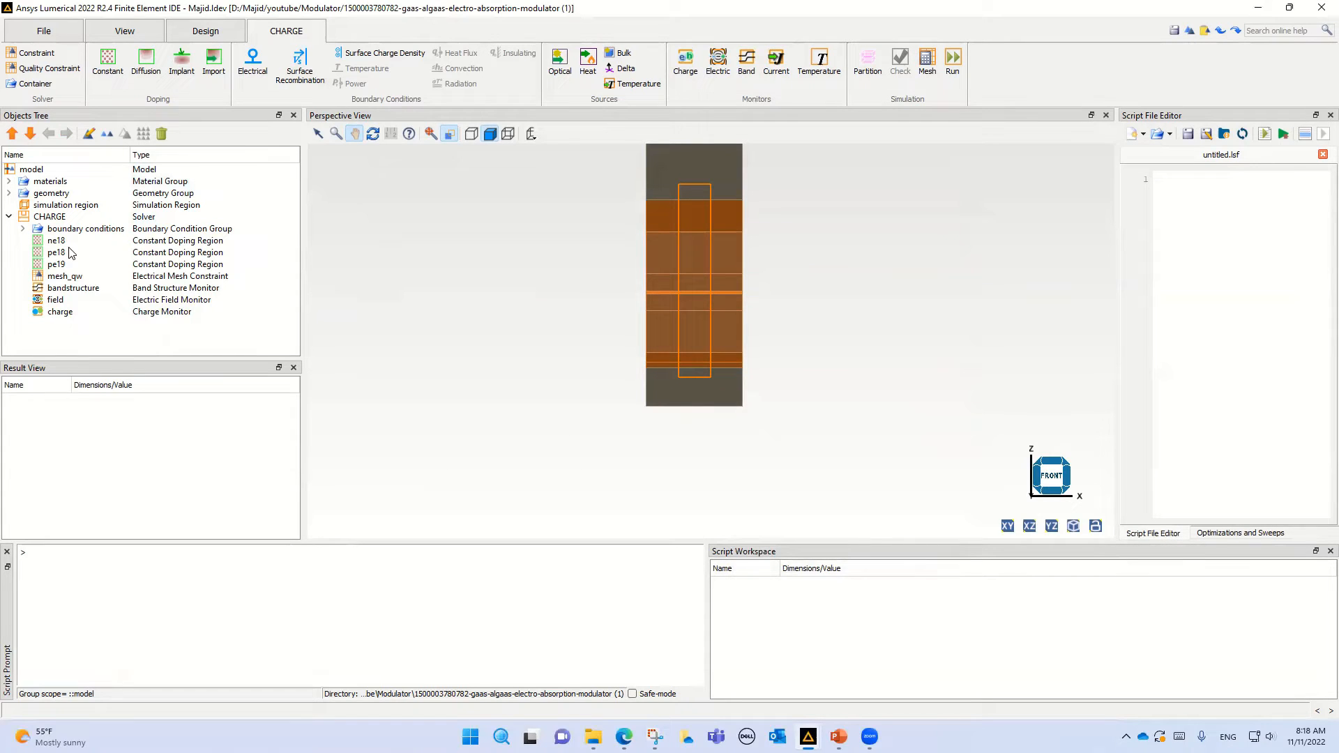
click(866, 67)
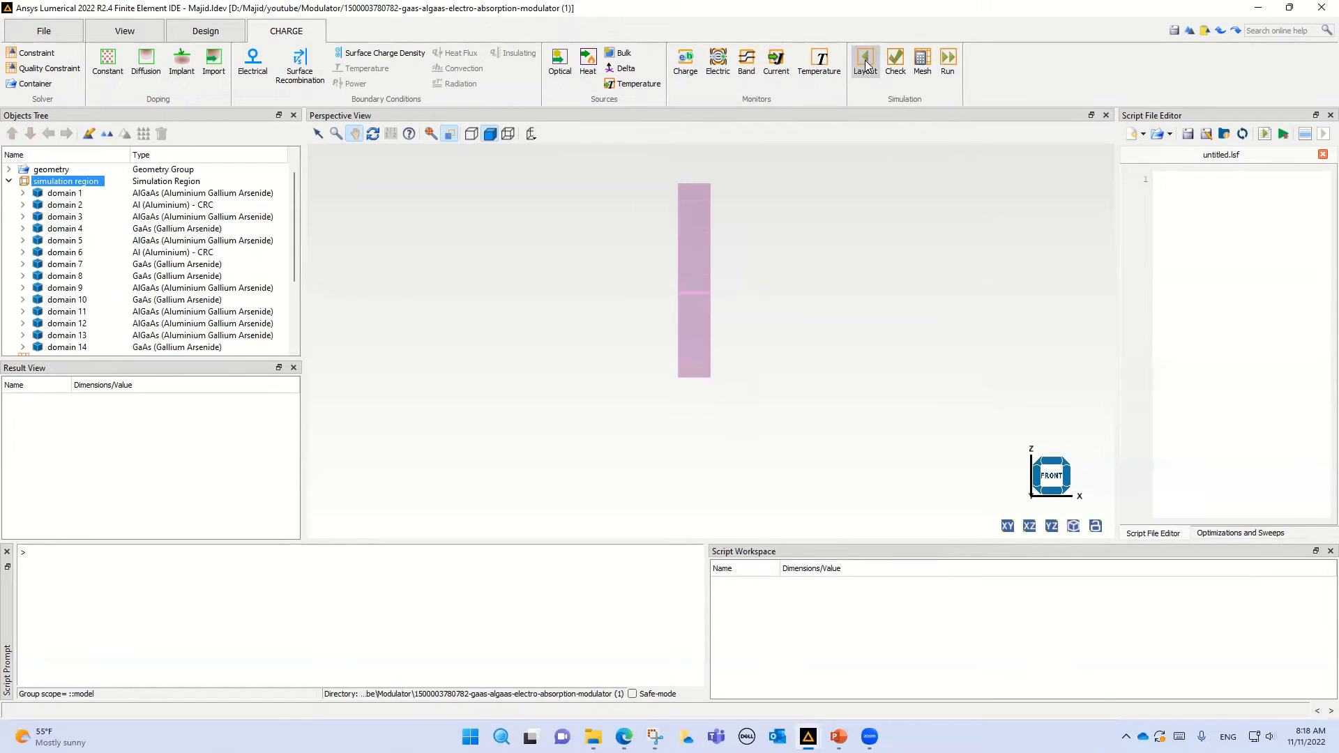
click(9, 182)
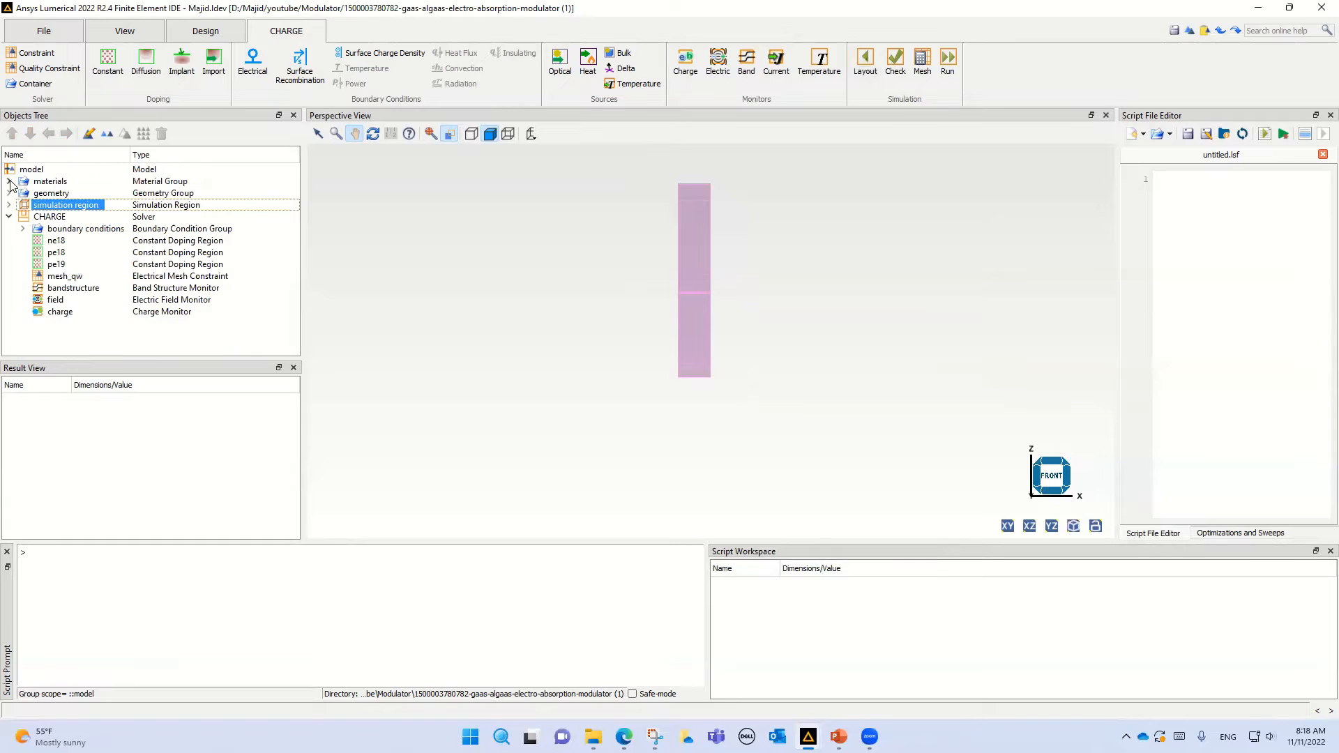
Highlight the doping regions ne18, pe18 and pe19 one after another in the partitioned model.
click(54, 242)
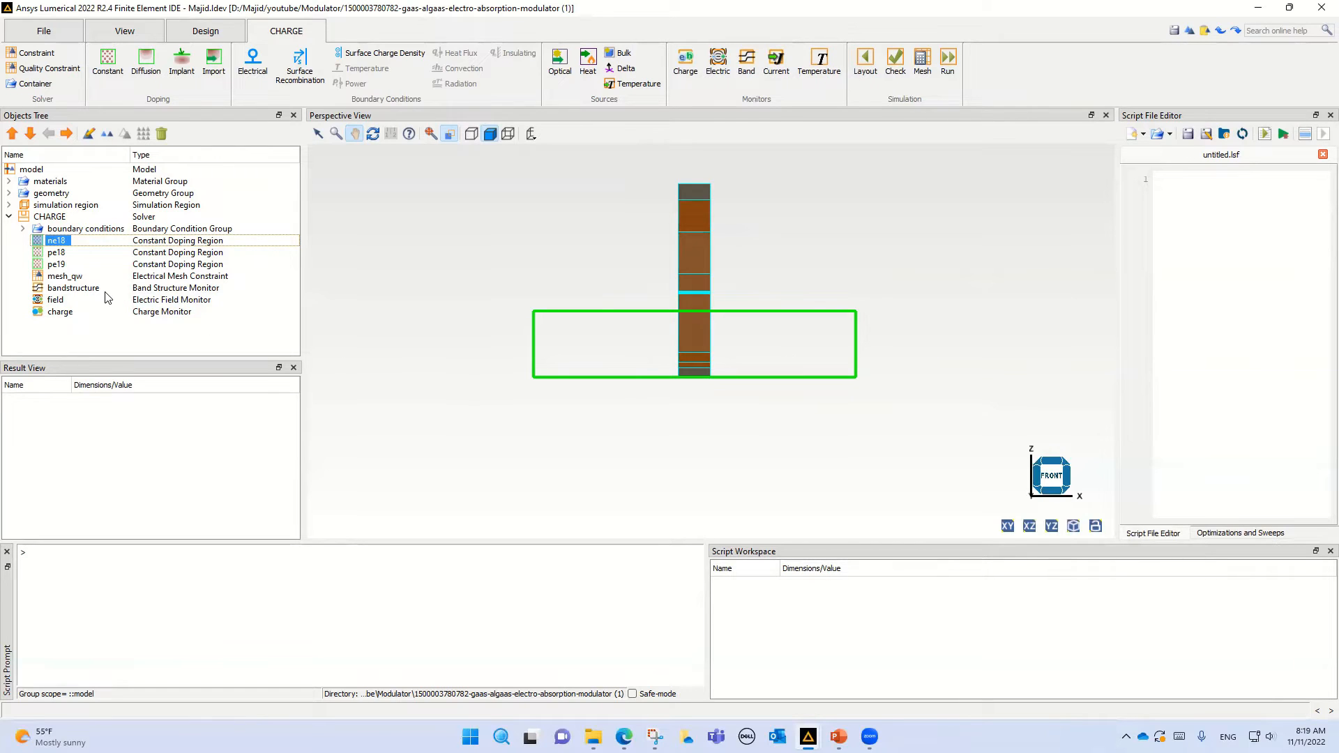
click(39, 252)
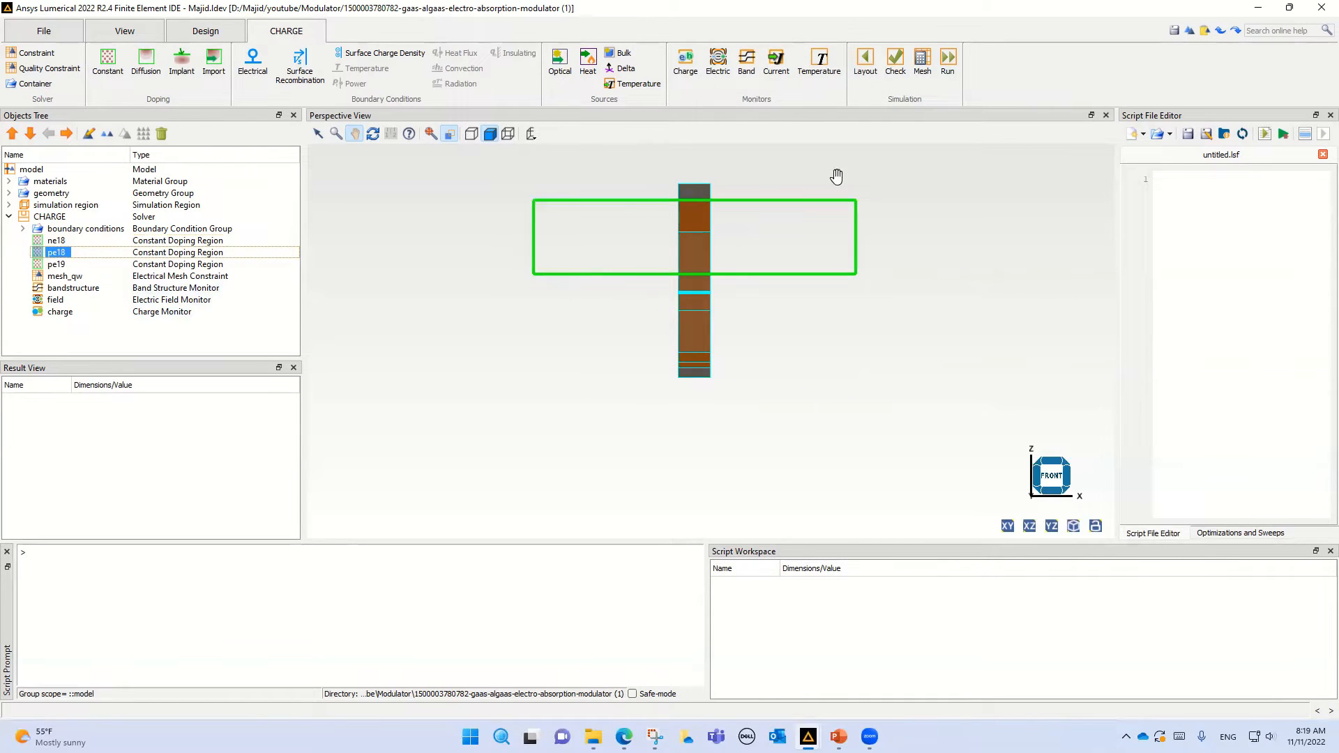
click(51, 265)
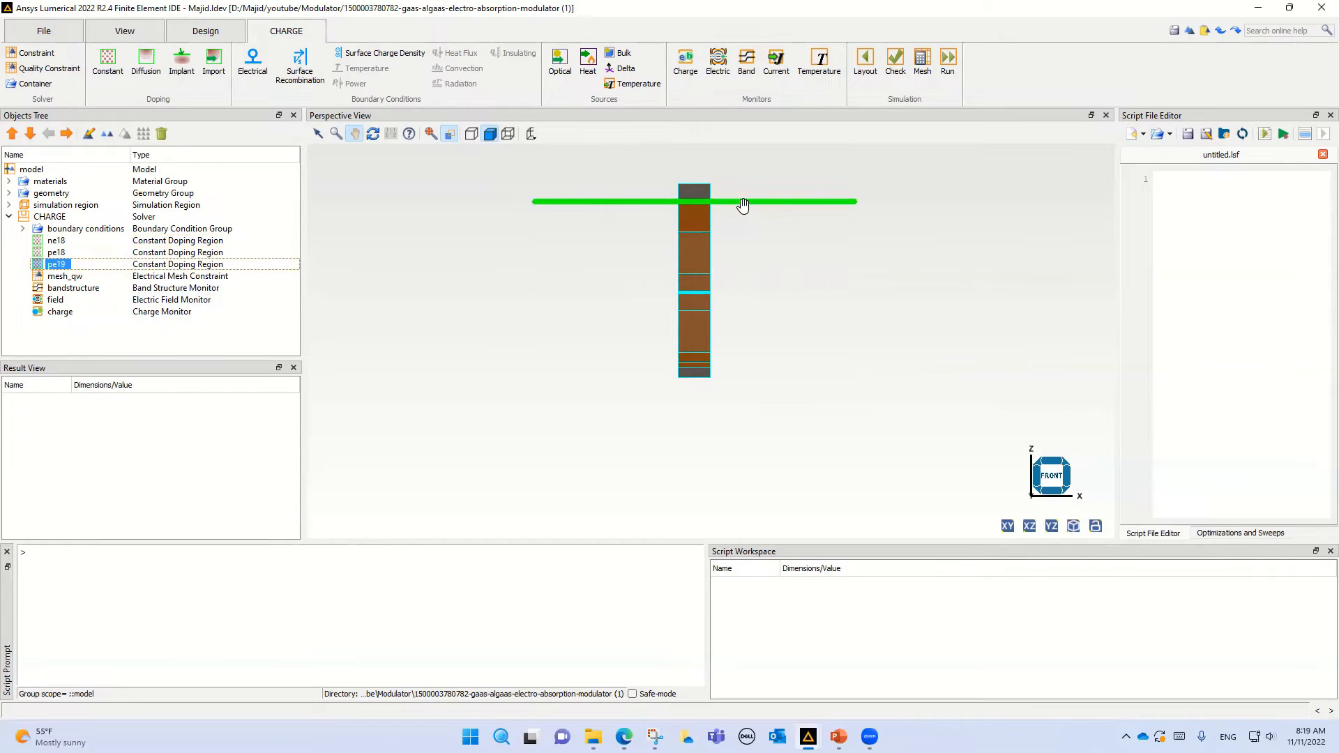
Open the ne18 doping region, examine its extents, dopant type and concentration beside the model, and close it without changes.
click(58, 241)
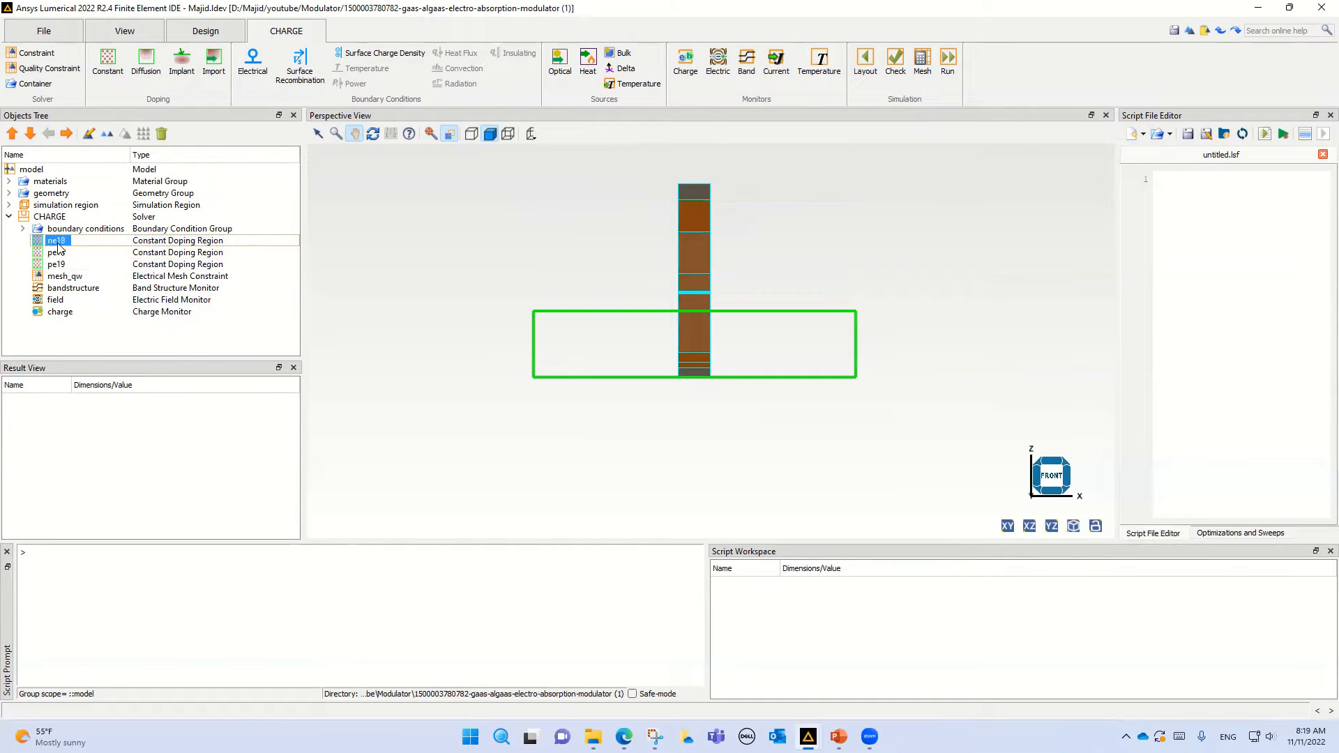
right_click(56, 245)
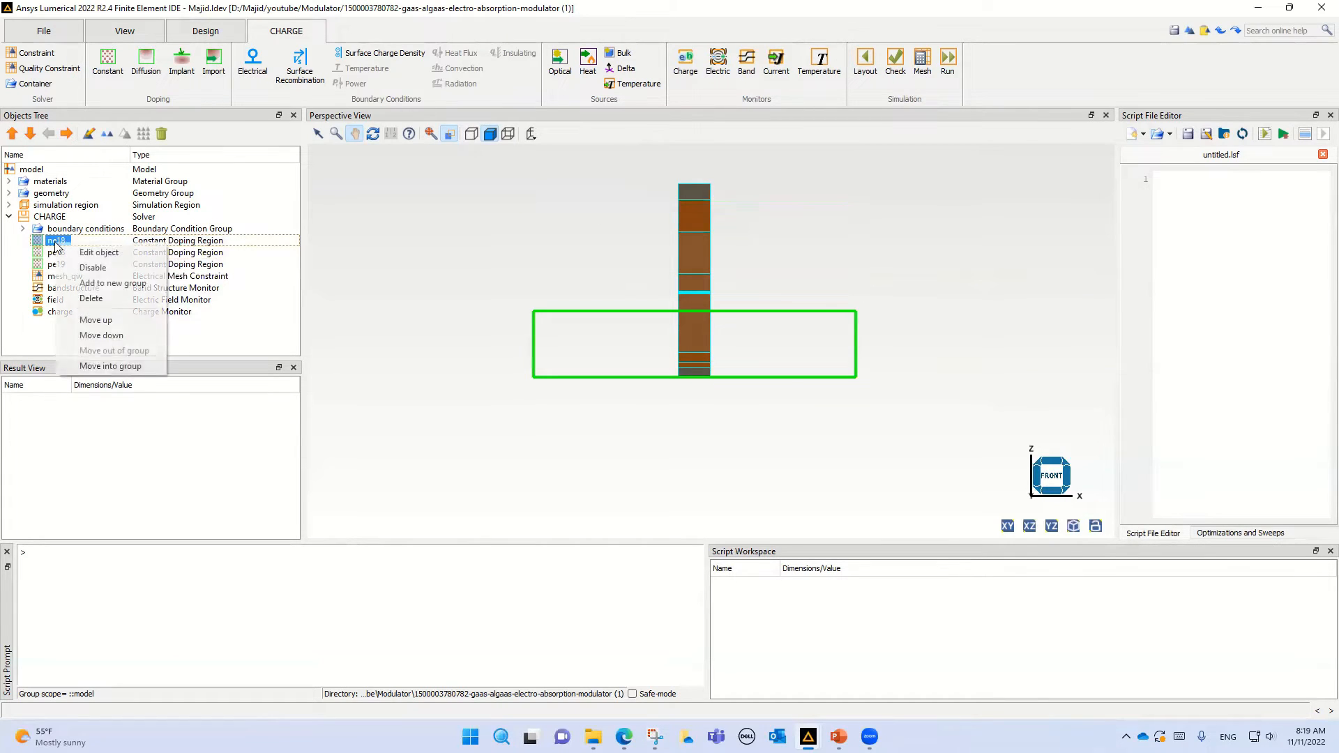
click(69, 255)
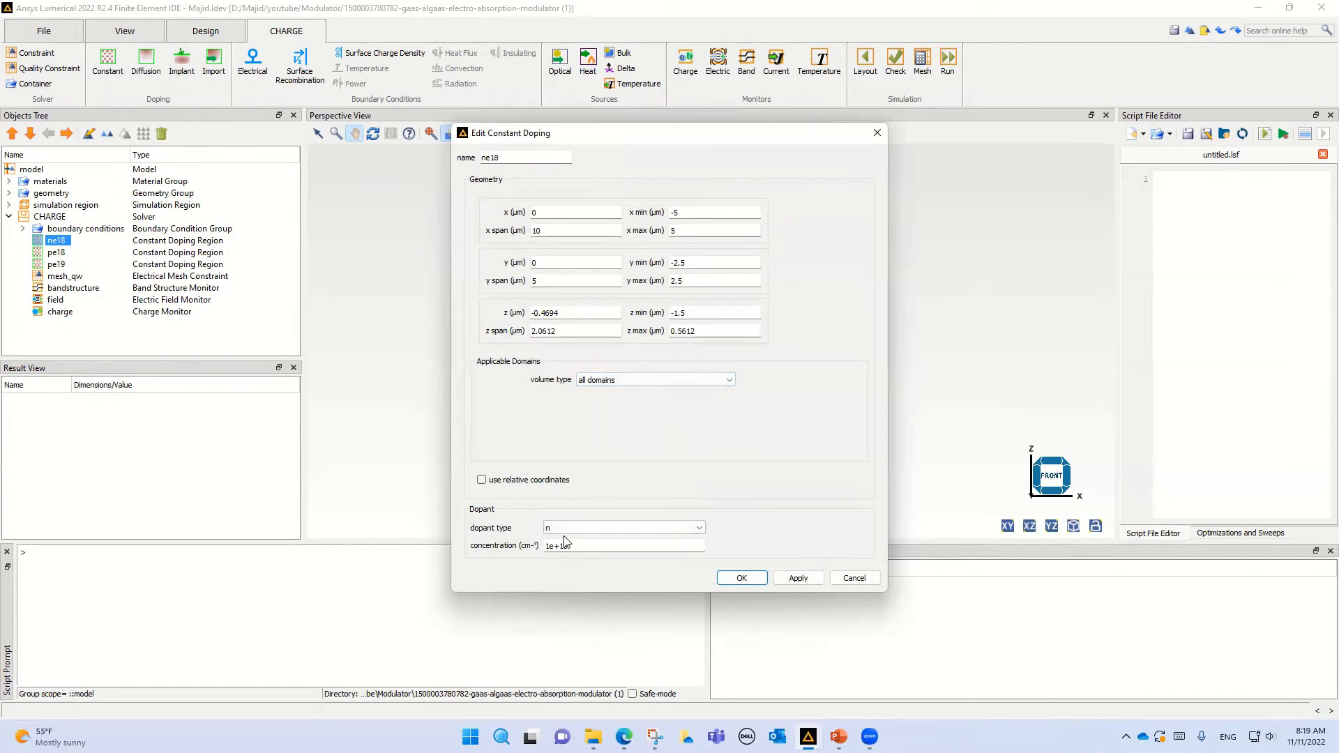
click(566, 530)
click(566, 531)
drag(693, 144, 541, 144)
click(700, 579)
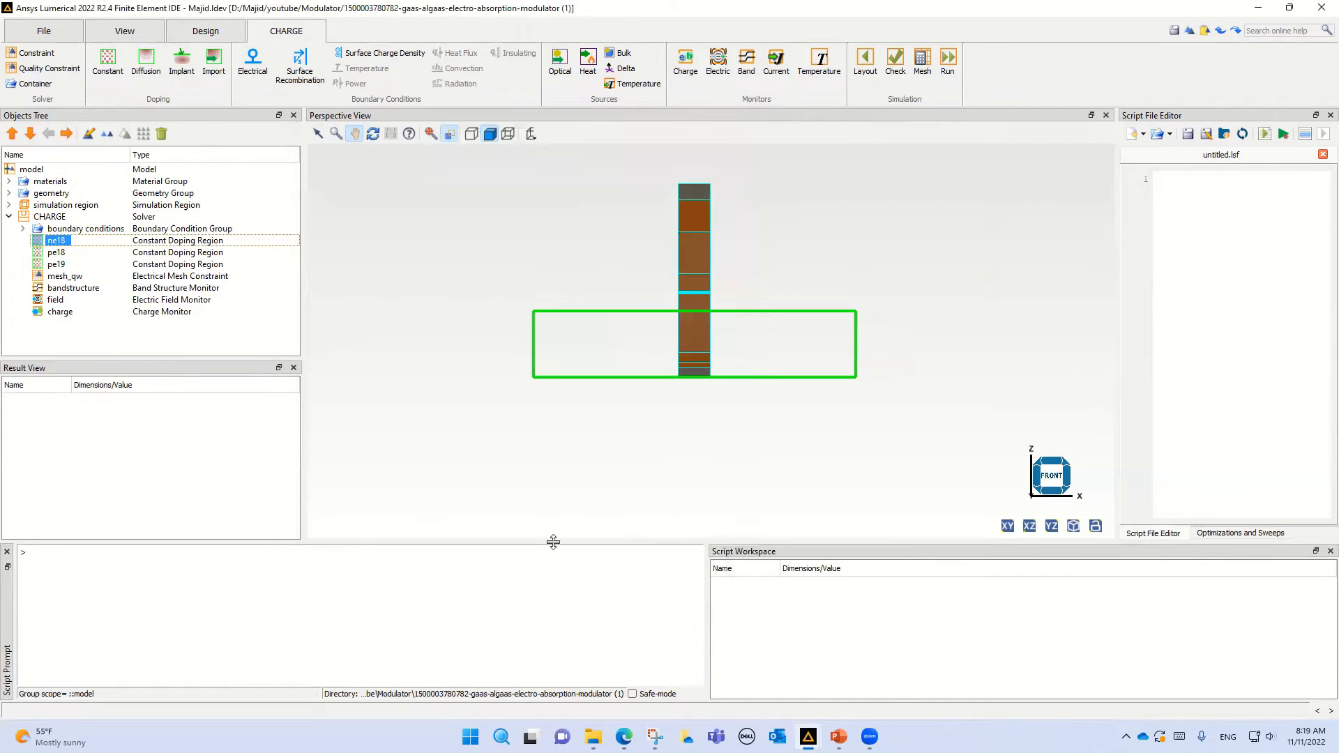
Open the pe18 doping region, examine its extents, dopant type and concentration beside the model, and close it without changes.
click(50, 255)
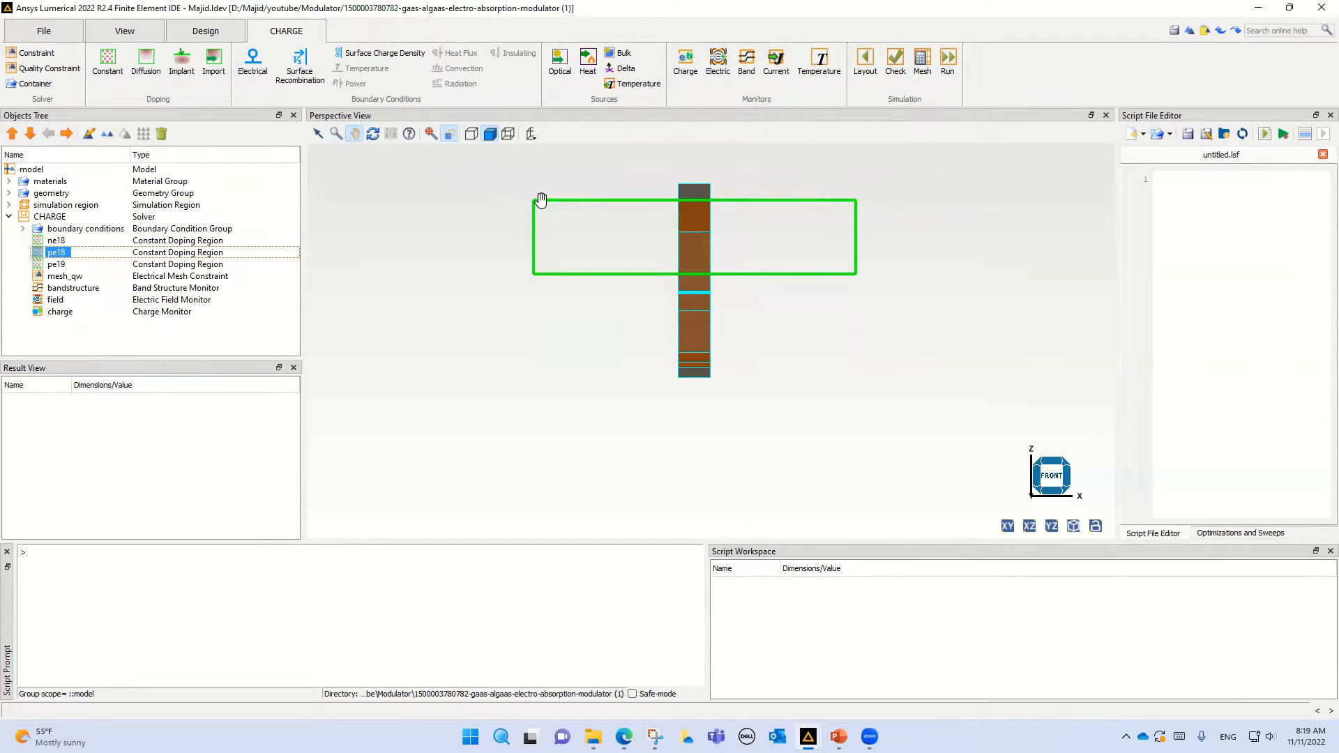
right_click(51, 254)
click(69, 260)
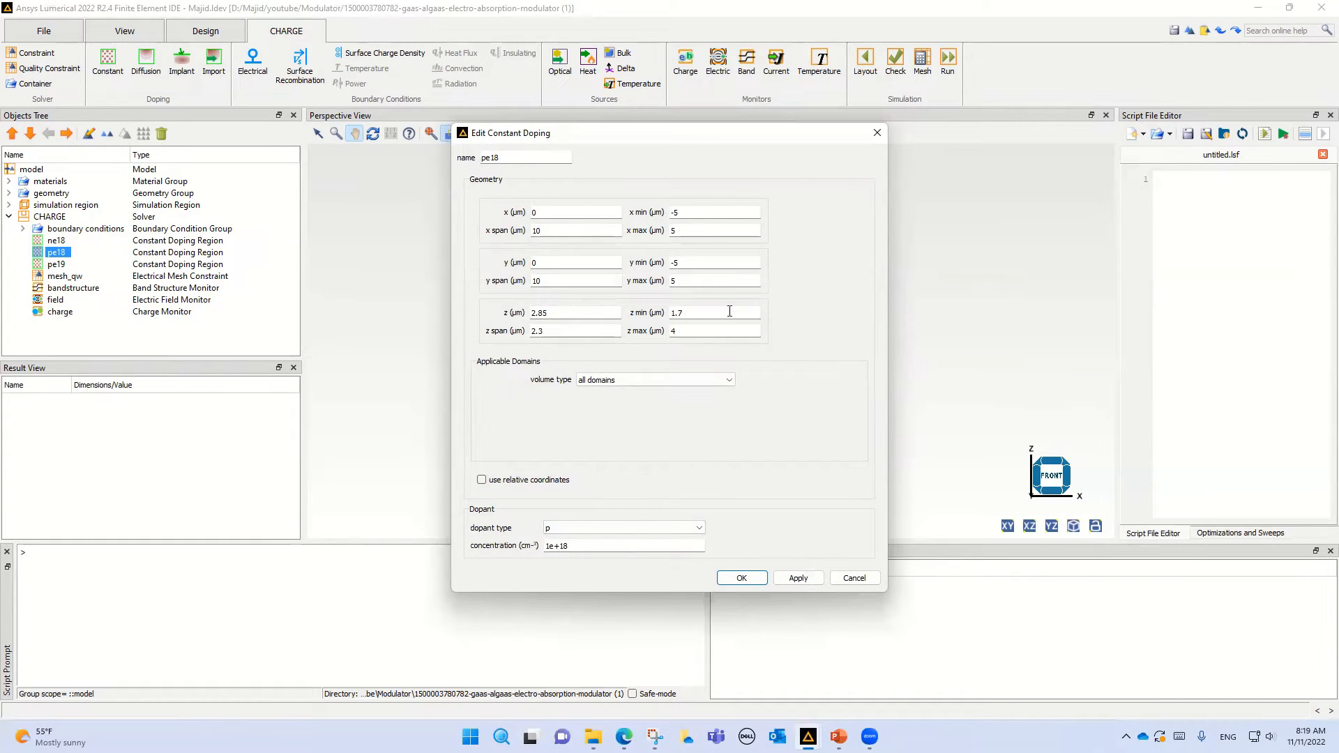
drag(666, 143, 492, 167)
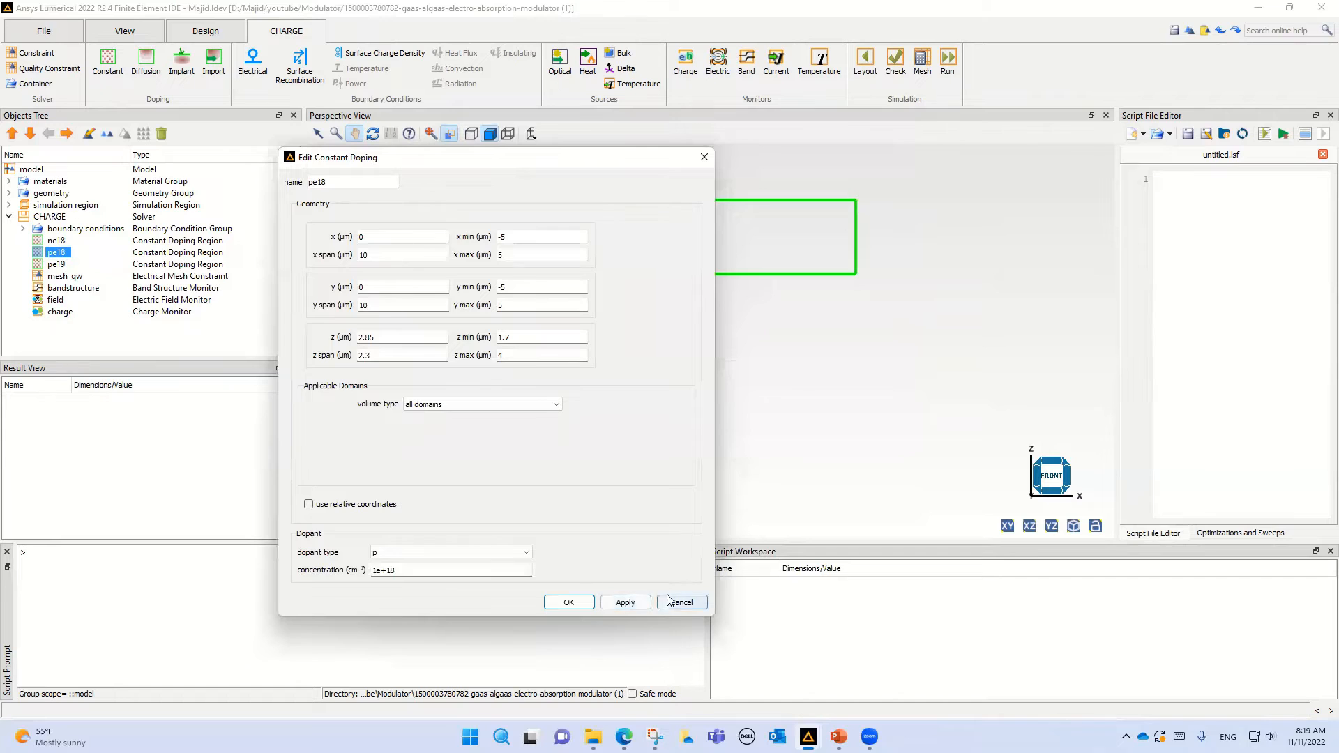
click(692, 606)
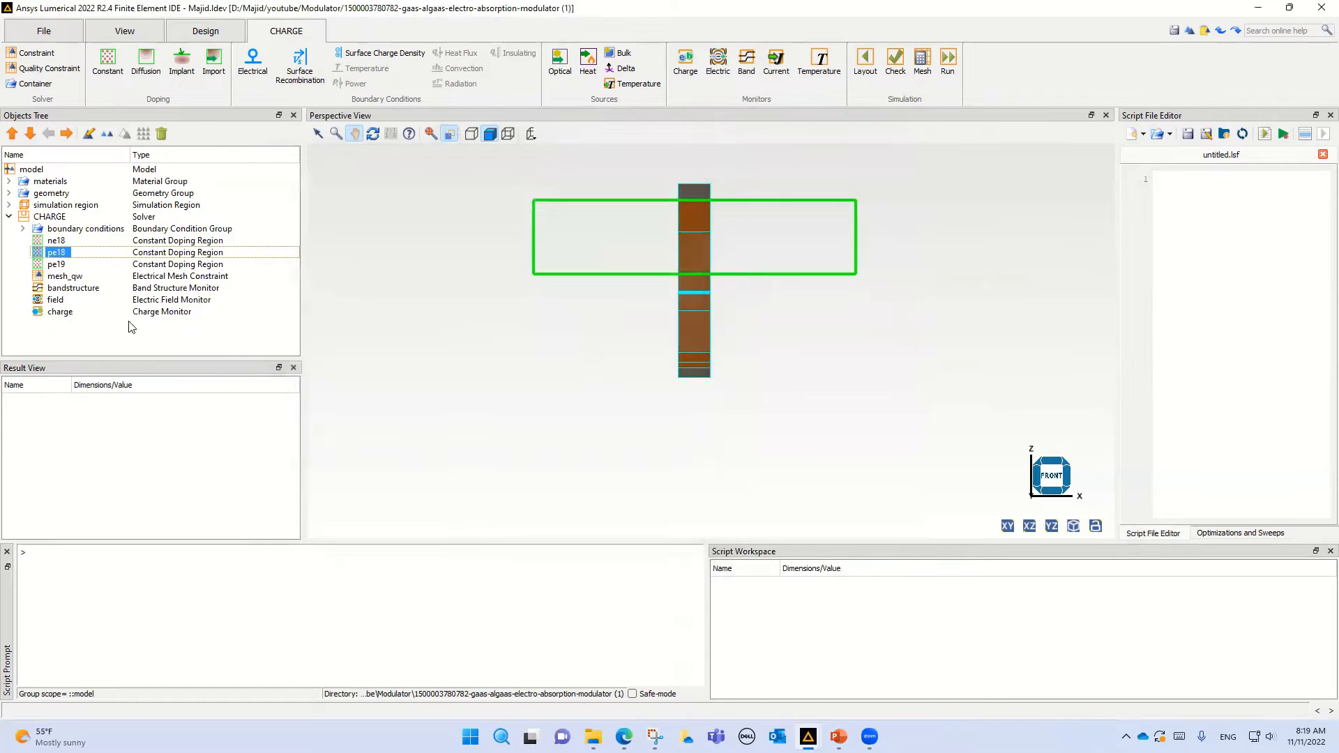
Locate the pe19 doping region in the layer stack, examine its extents, dopant type and concentration, and close it without changes.
click(55, 264)
scroll(715, 213, up, 5)
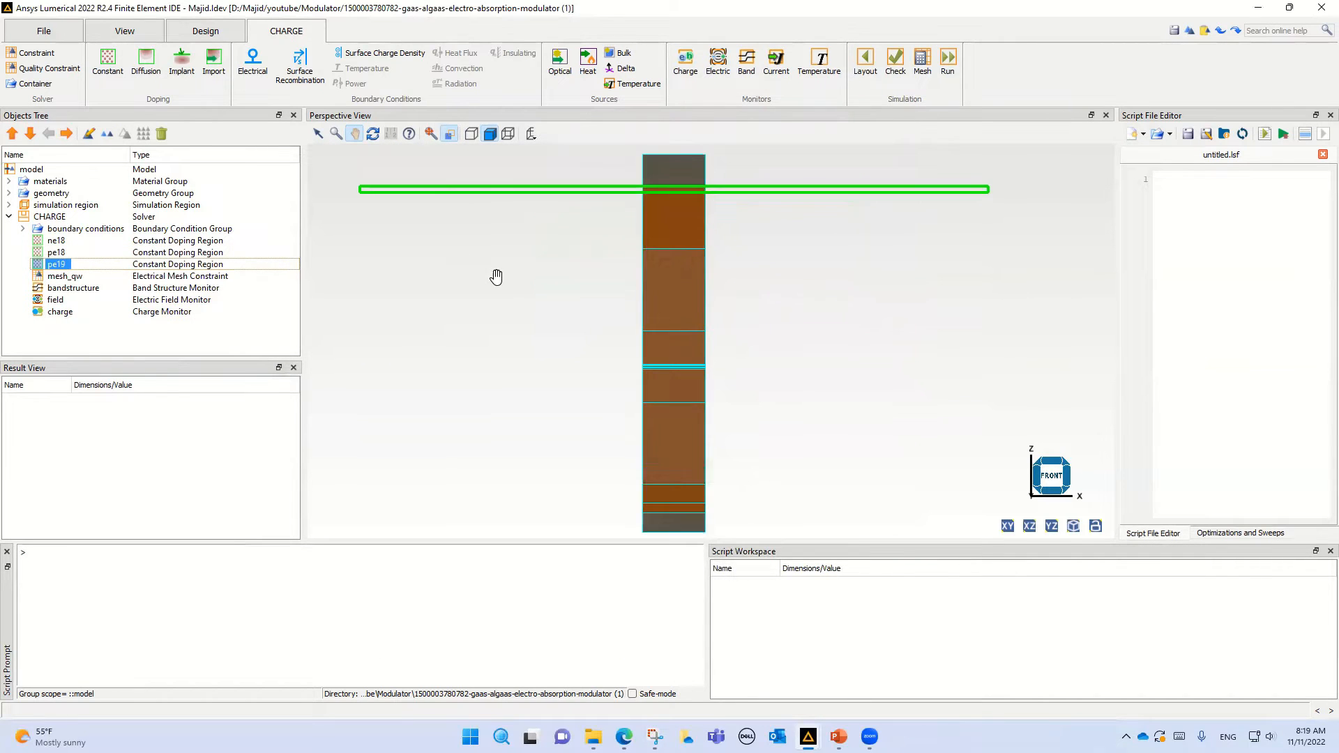
scroll(750, 209, up, 4)
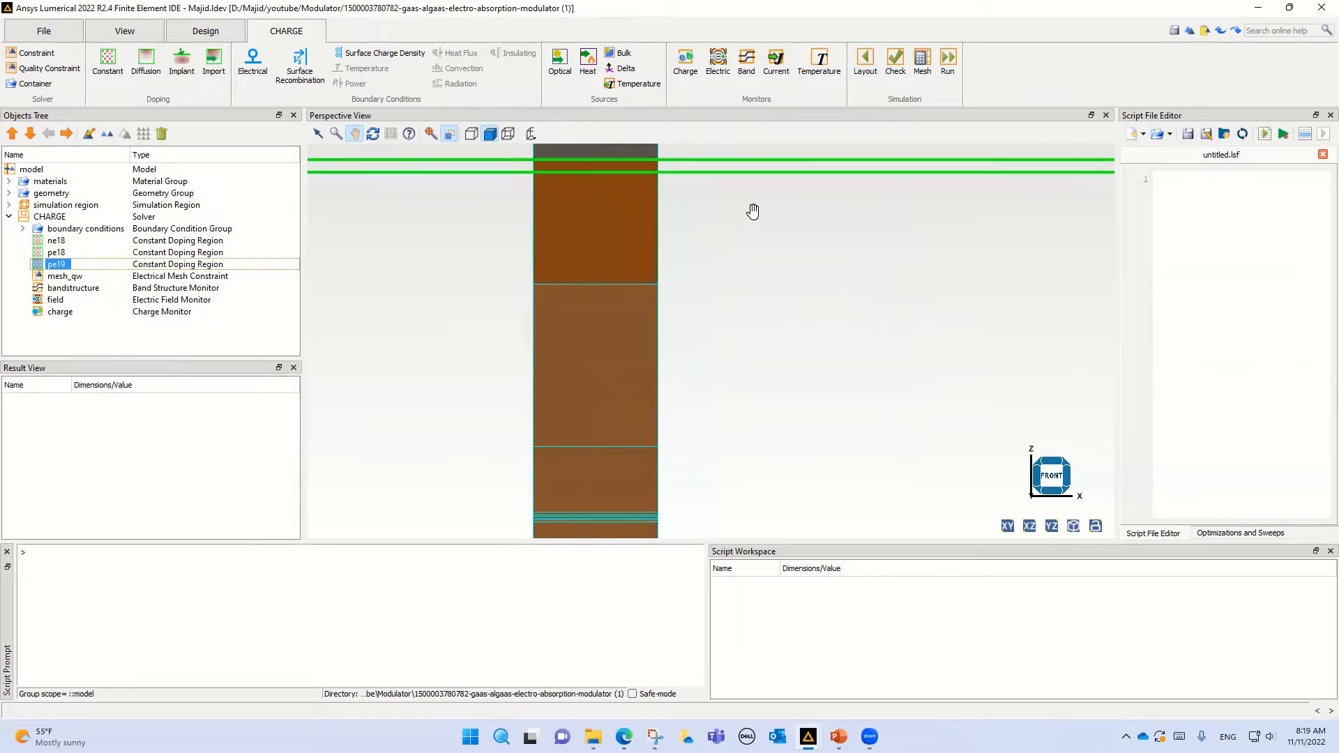
scroll(641, 182, down, 3)
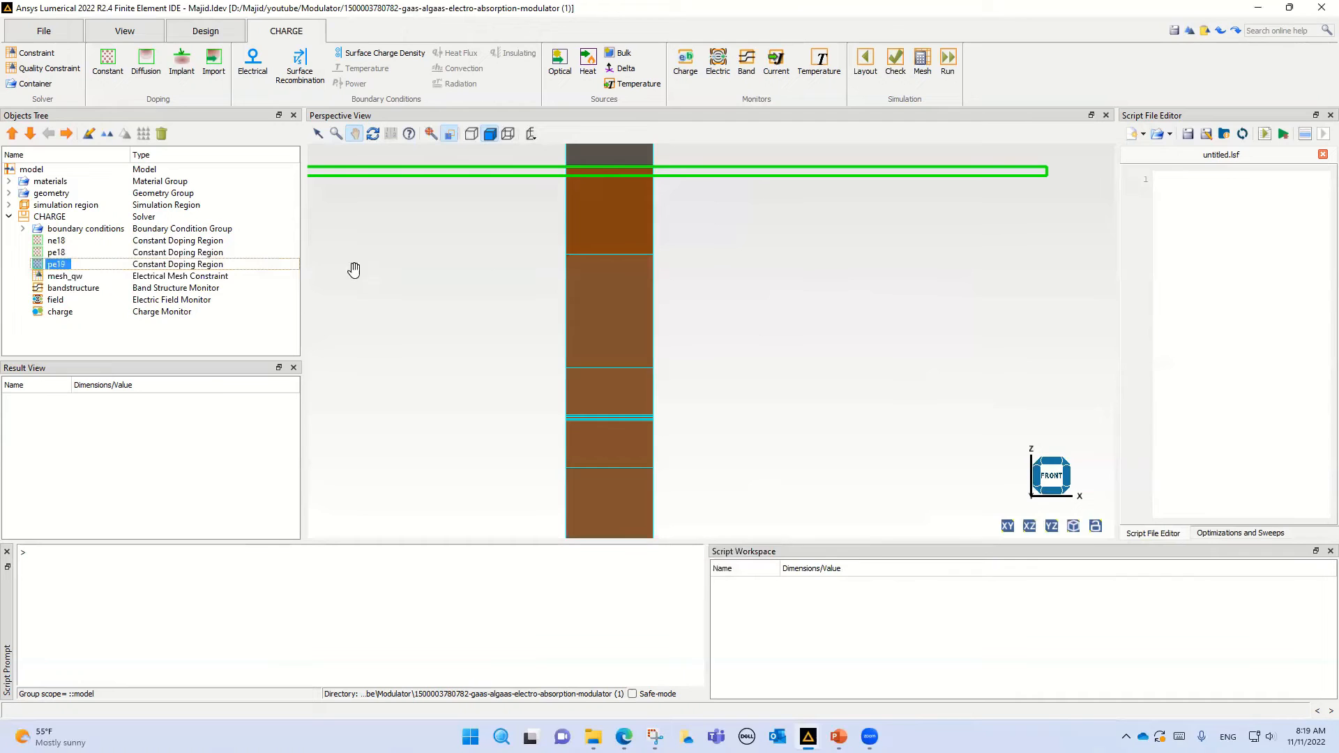
right_click(49, 267)
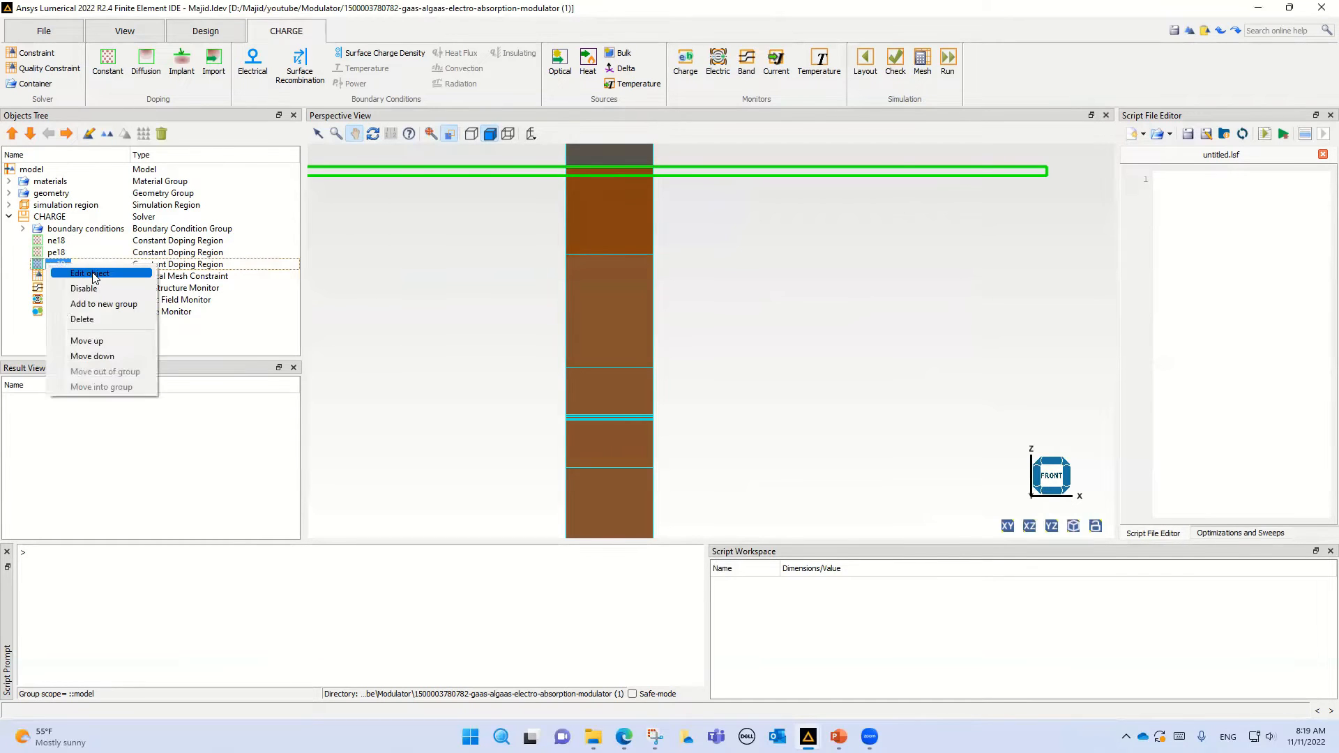
click(77, 279)
drag(582, 547, 495, 549)
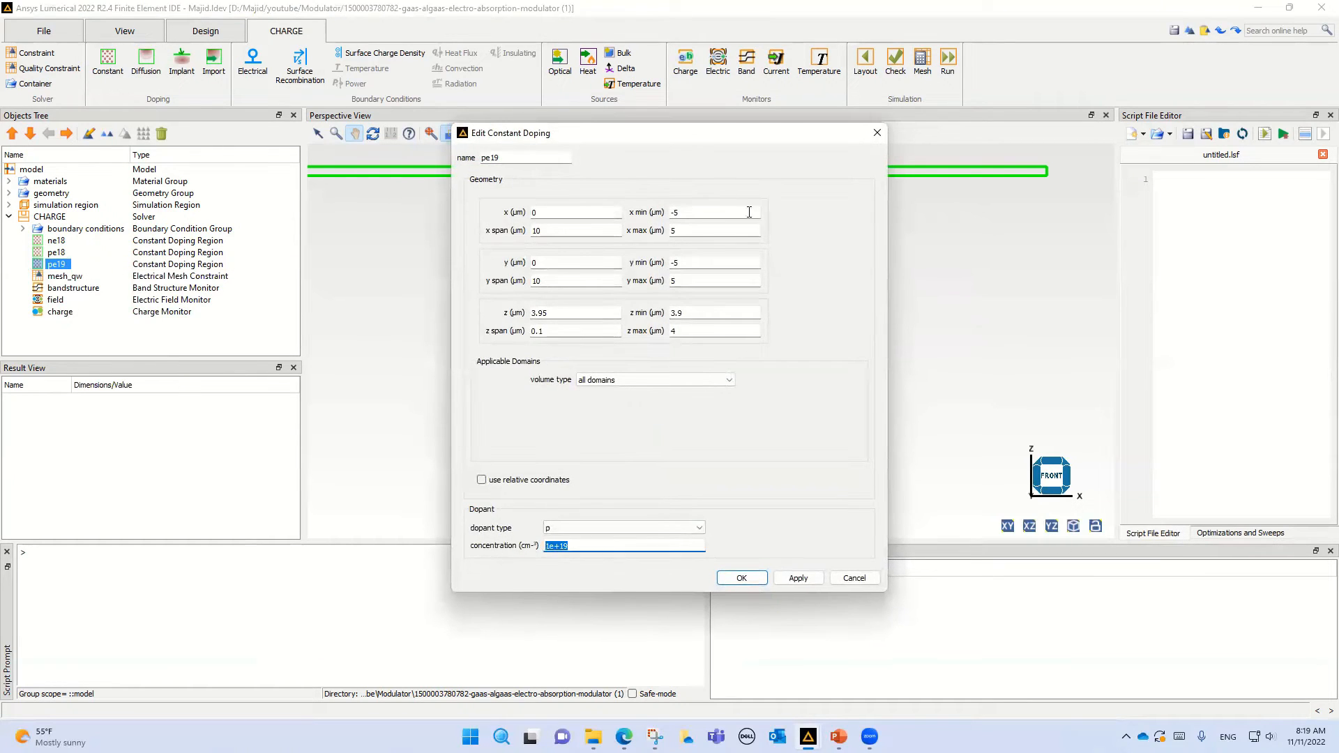
drag(659, 138, 391, 166)
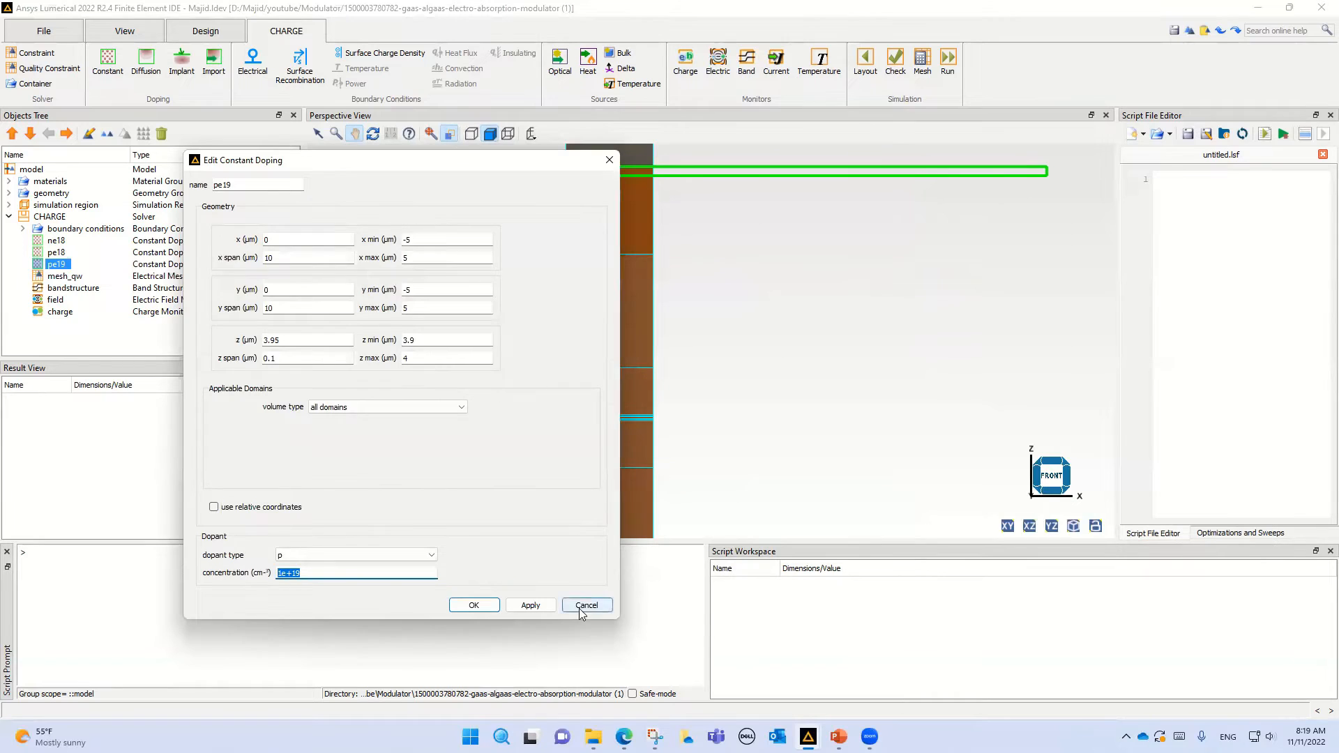
click(586, 605)
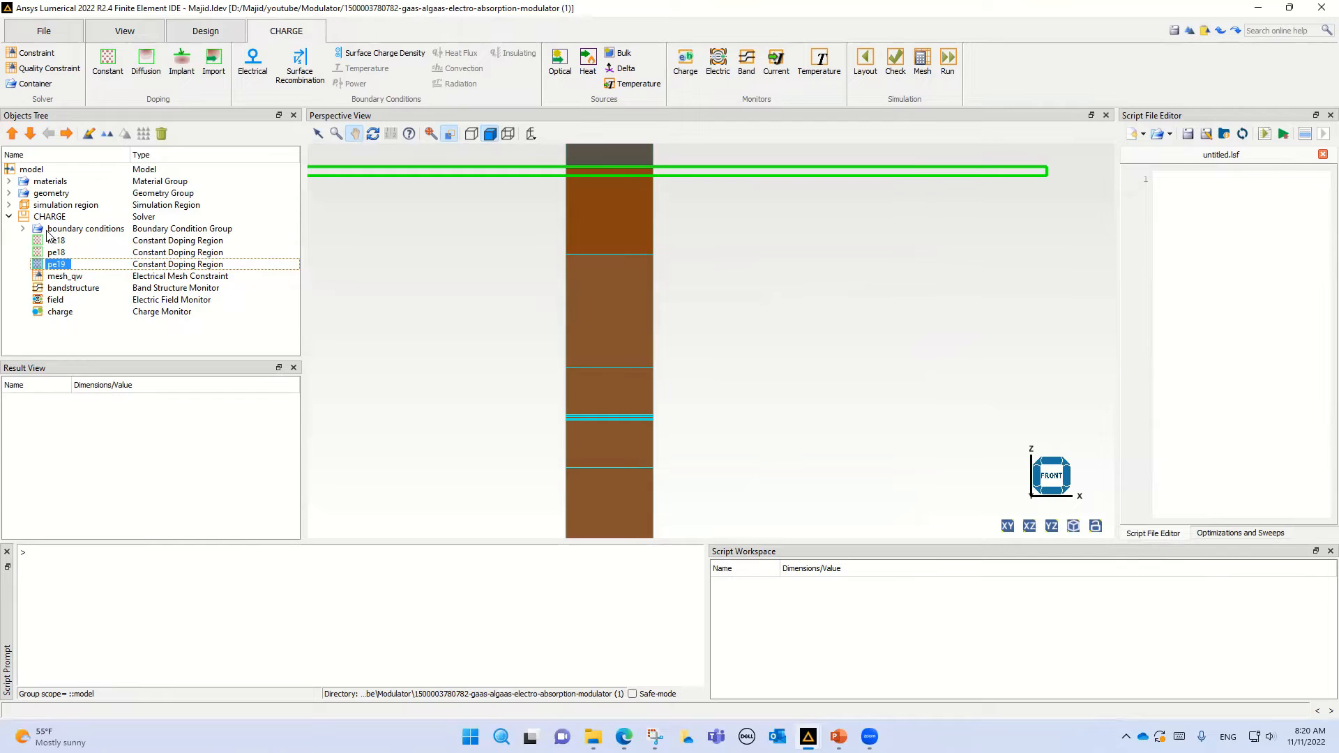
Examine the simulation region's dimension, boundary, material and geometry settings, and close it without changes.
click(76, 205)
right_click(90, 206)
click(97, 214)
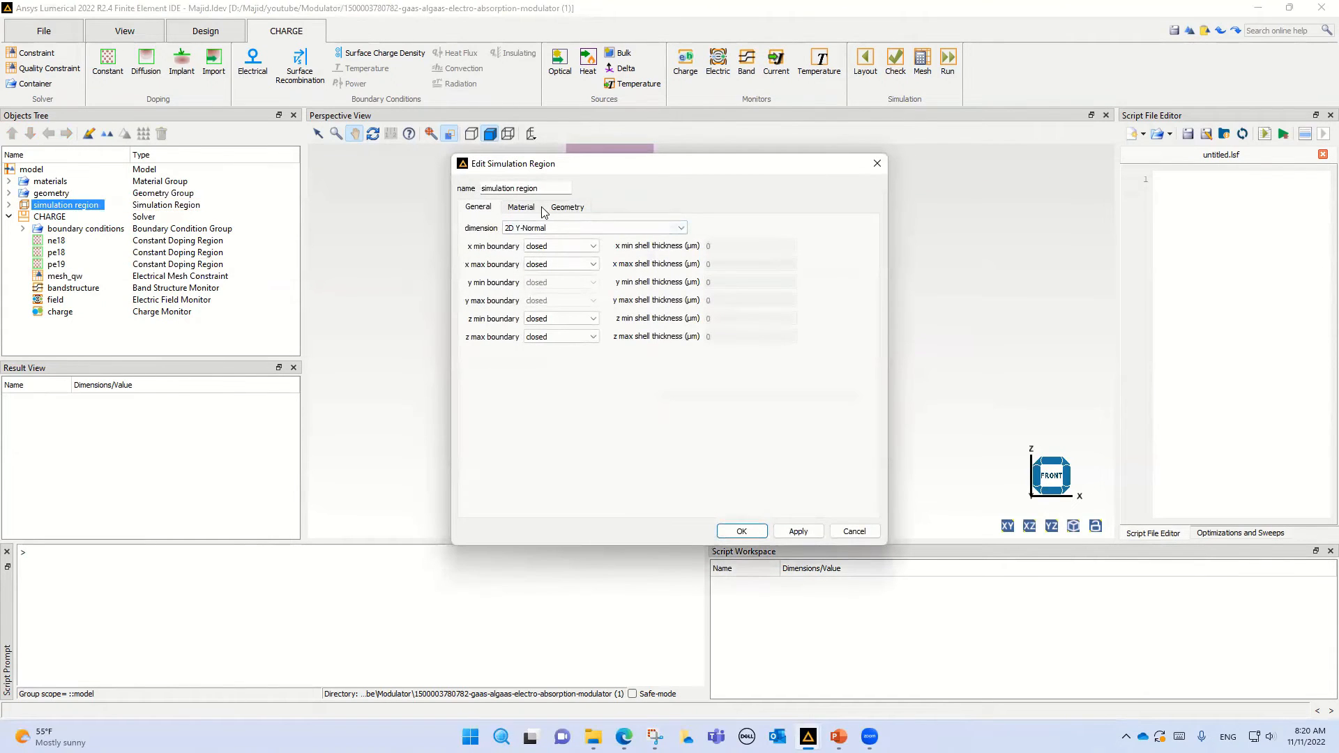
click(541, 210)
click(562, 209)
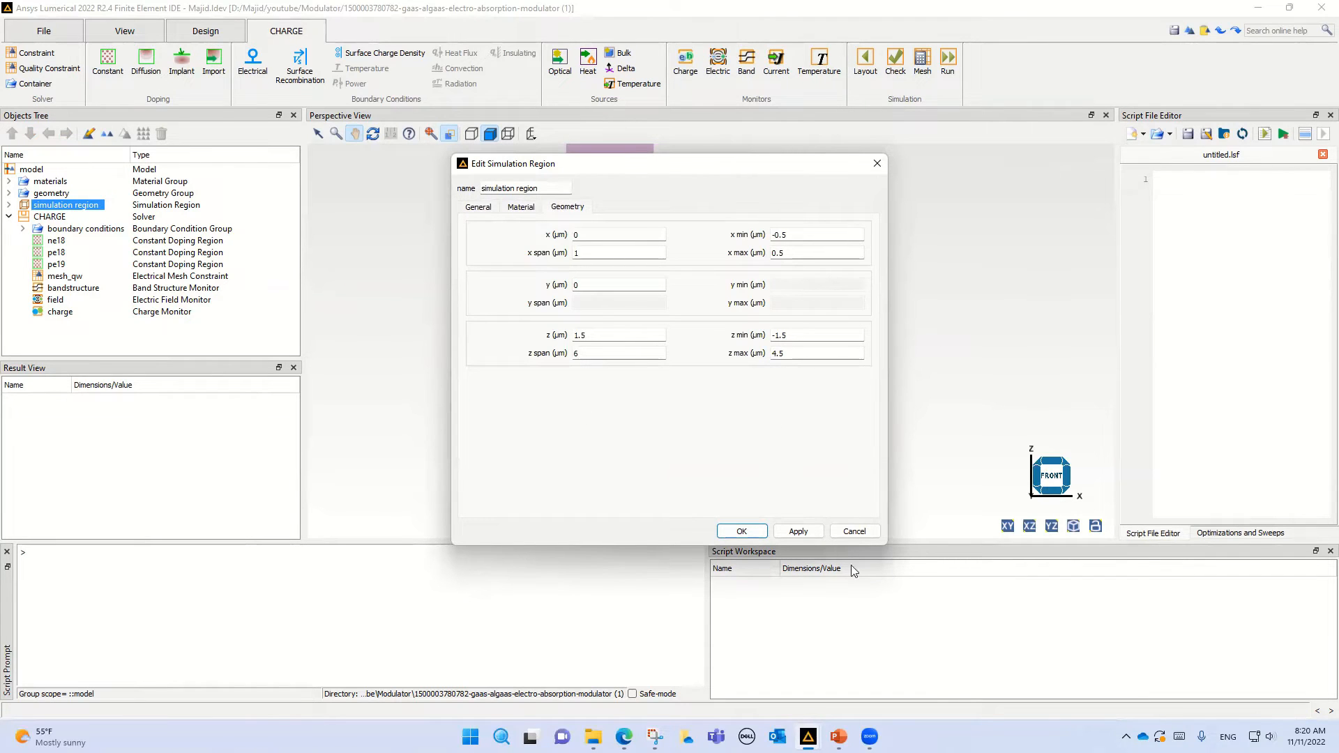
click(853, 532)
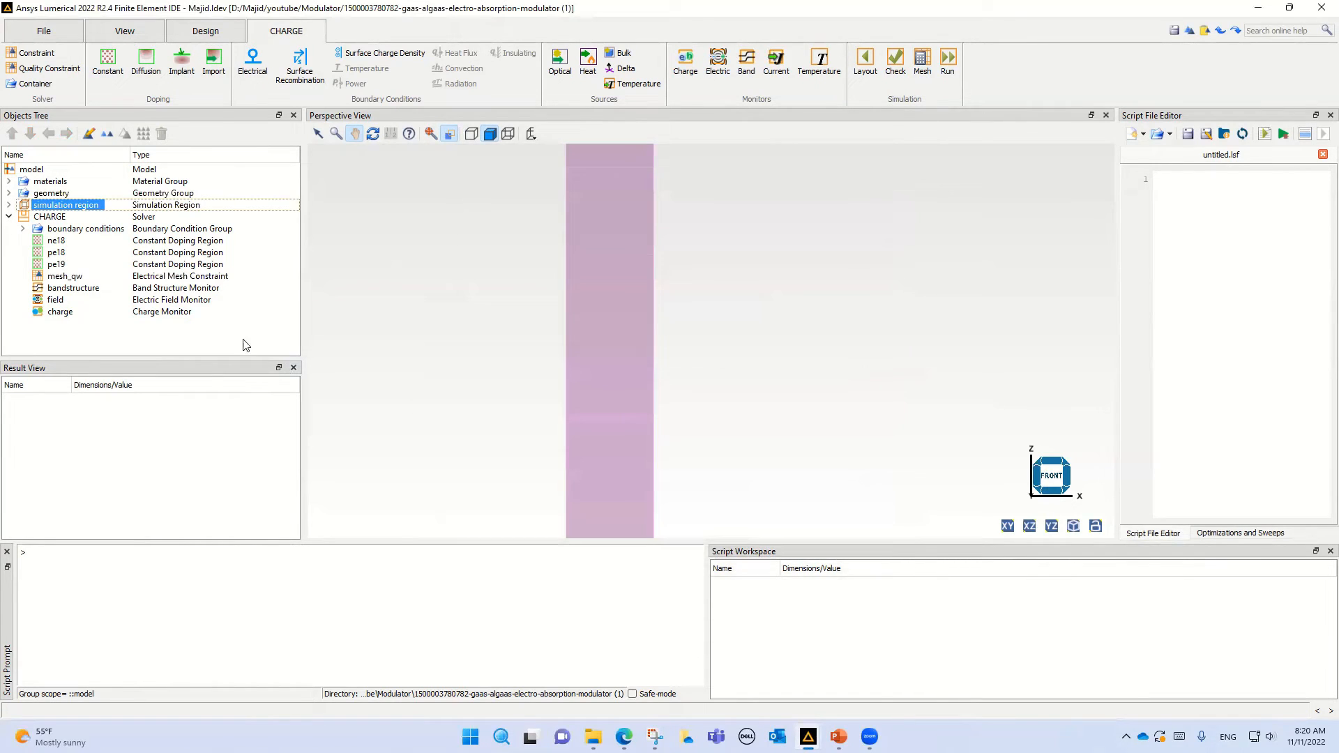
Examine the CHARGE solver's general and mesh settings, including the edge length limits and refinement steps, and close it without changes.
right_click(53, 219)
click(79, 231)
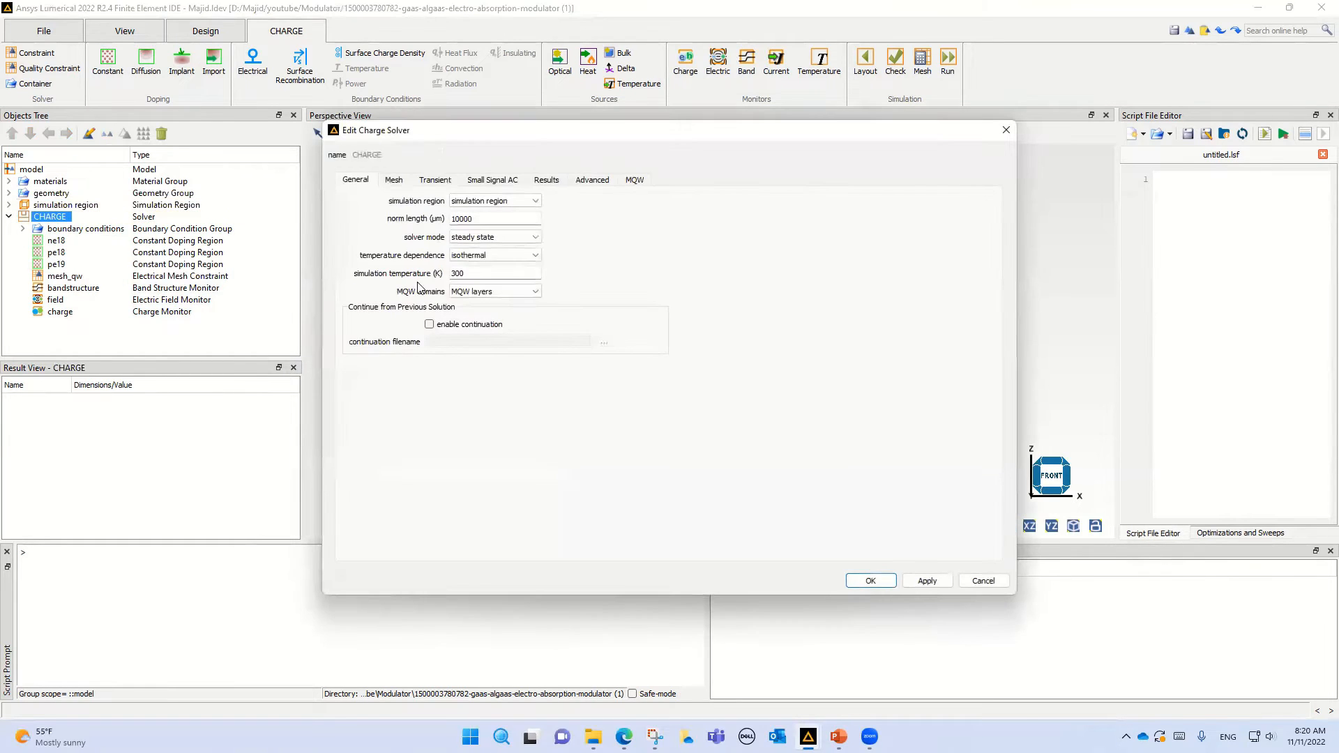
click(394, 179)
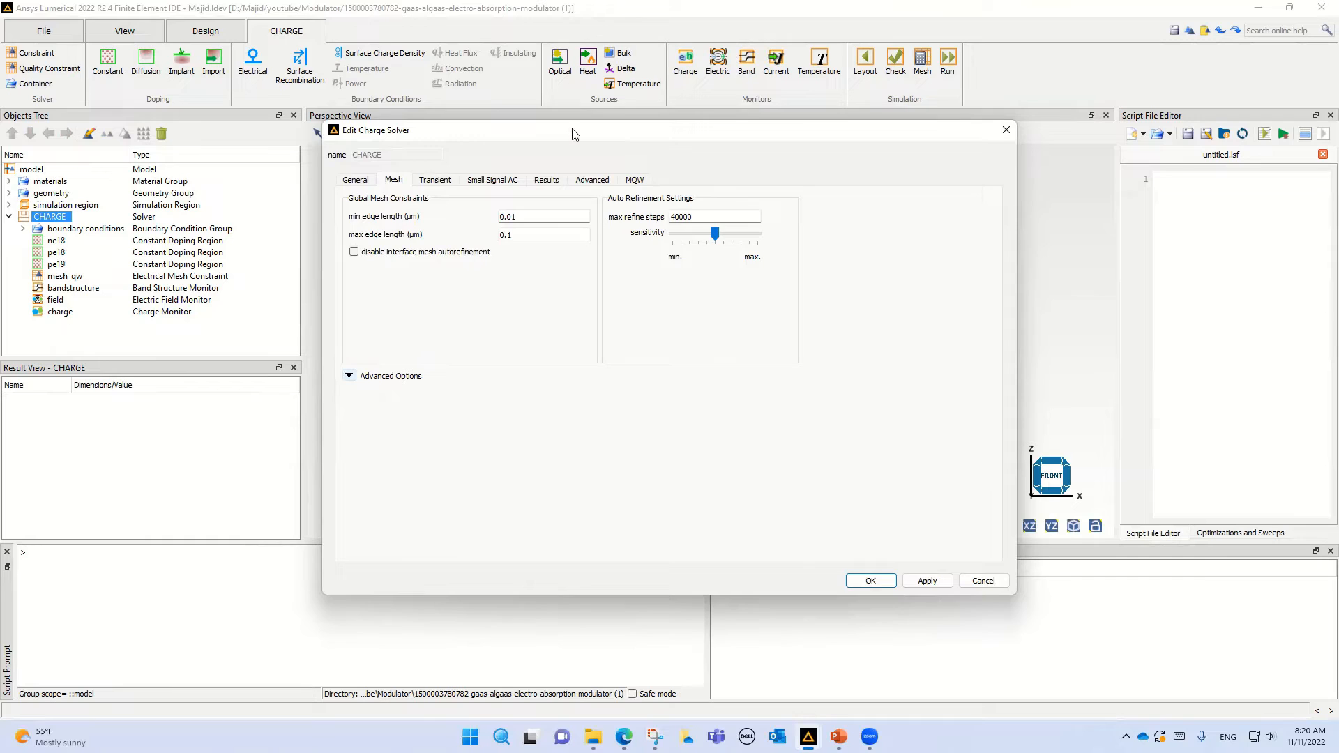
drag(574, 133, 427, 83)
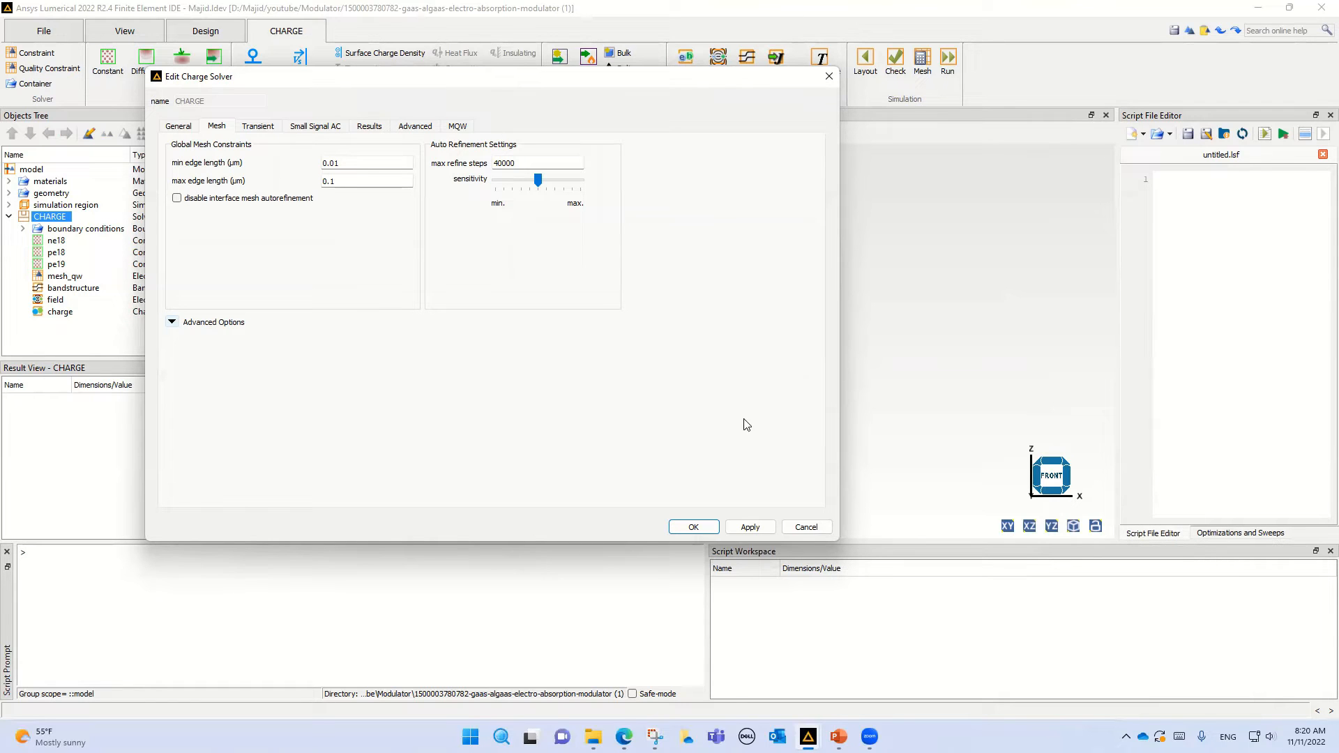
click(804, 527)
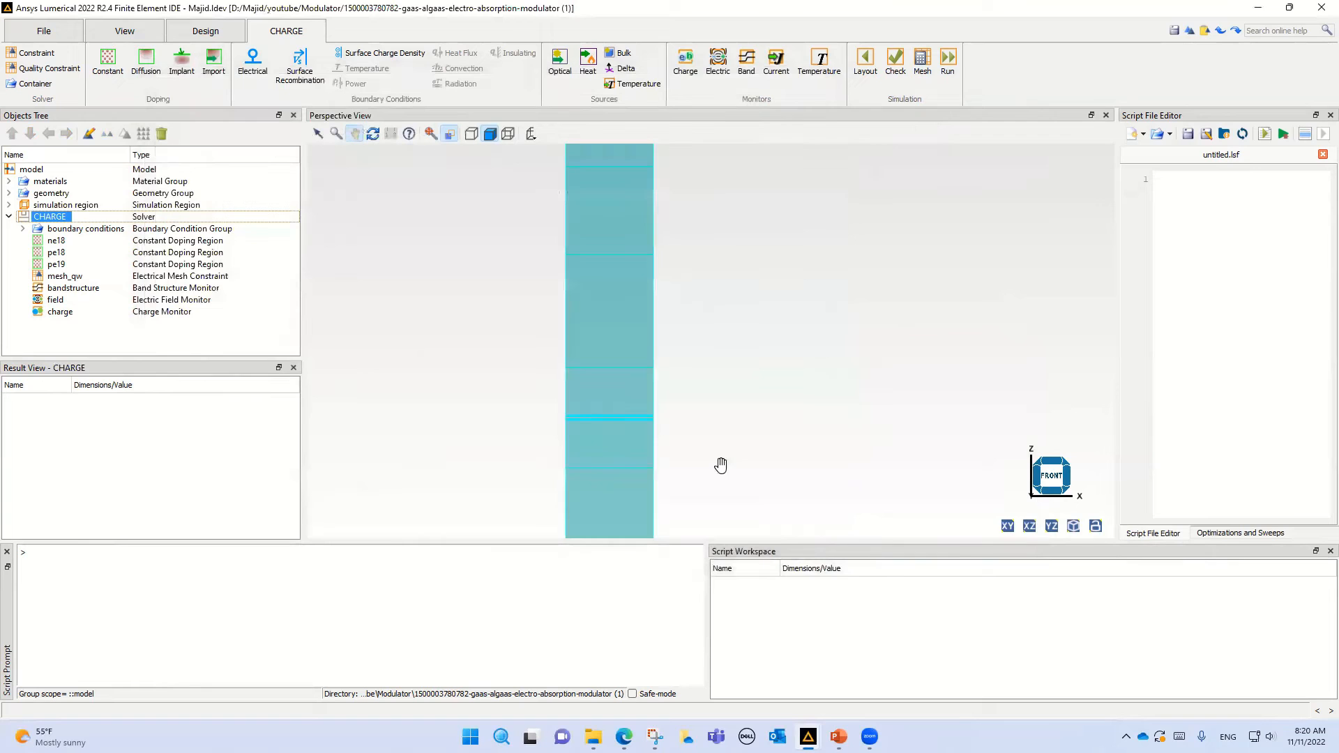
Highlight the mesh_qw mesh constraint in the model and examine its location around the quantum well layers.
click(55, 276)
scroll(541, 409, up, 5)
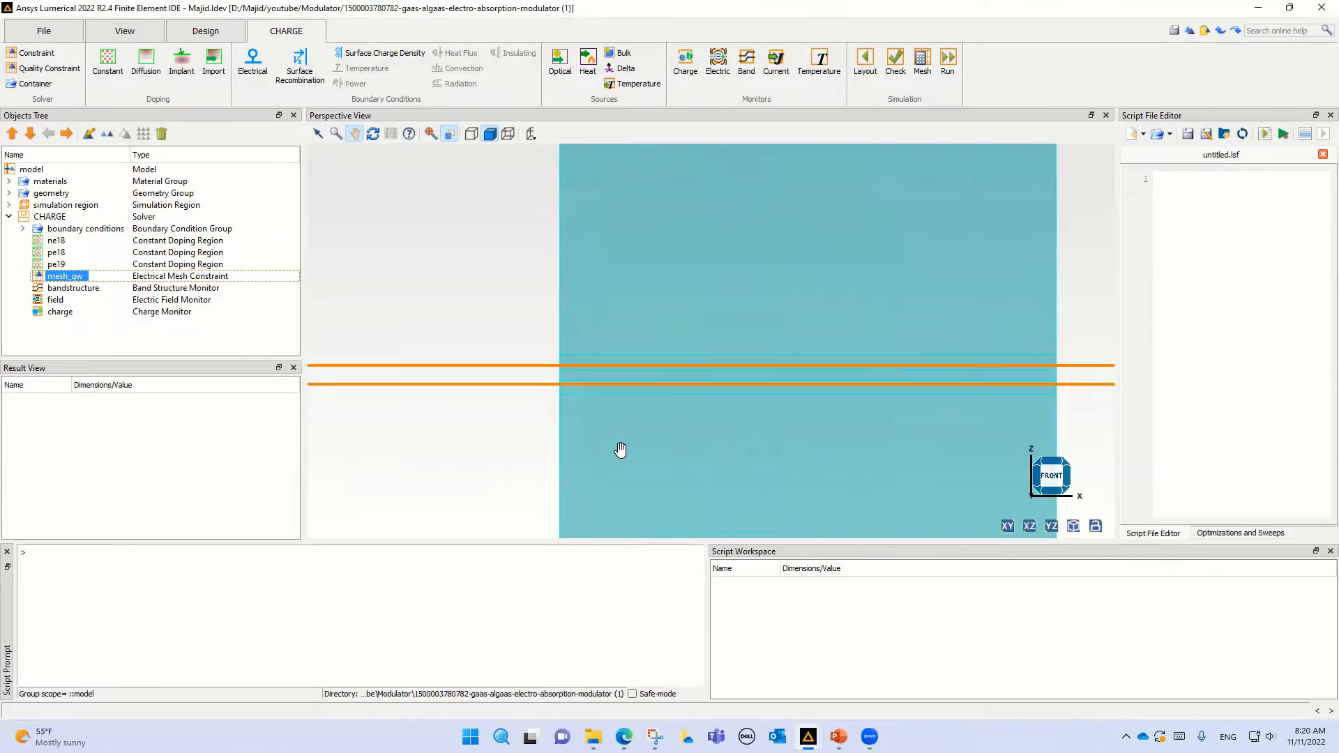
scroll(621, 450, up, 1)
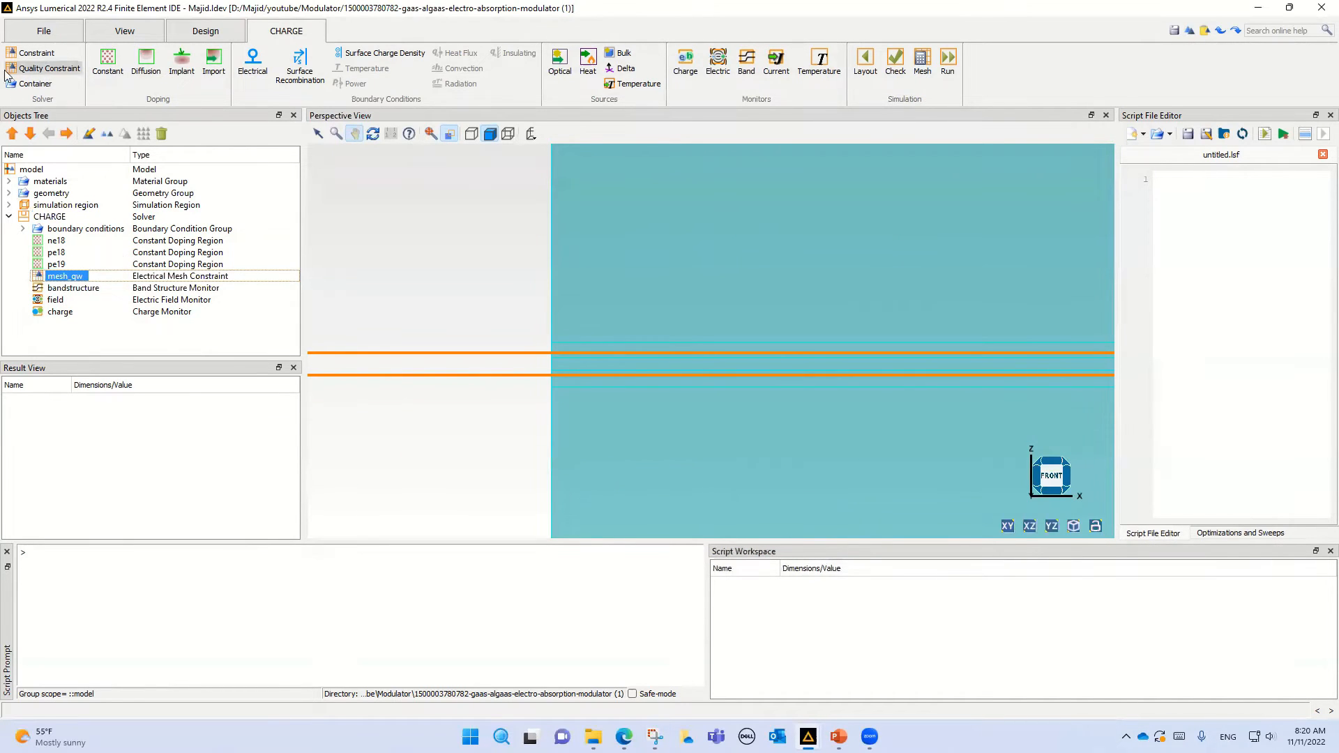
click(67, 75)
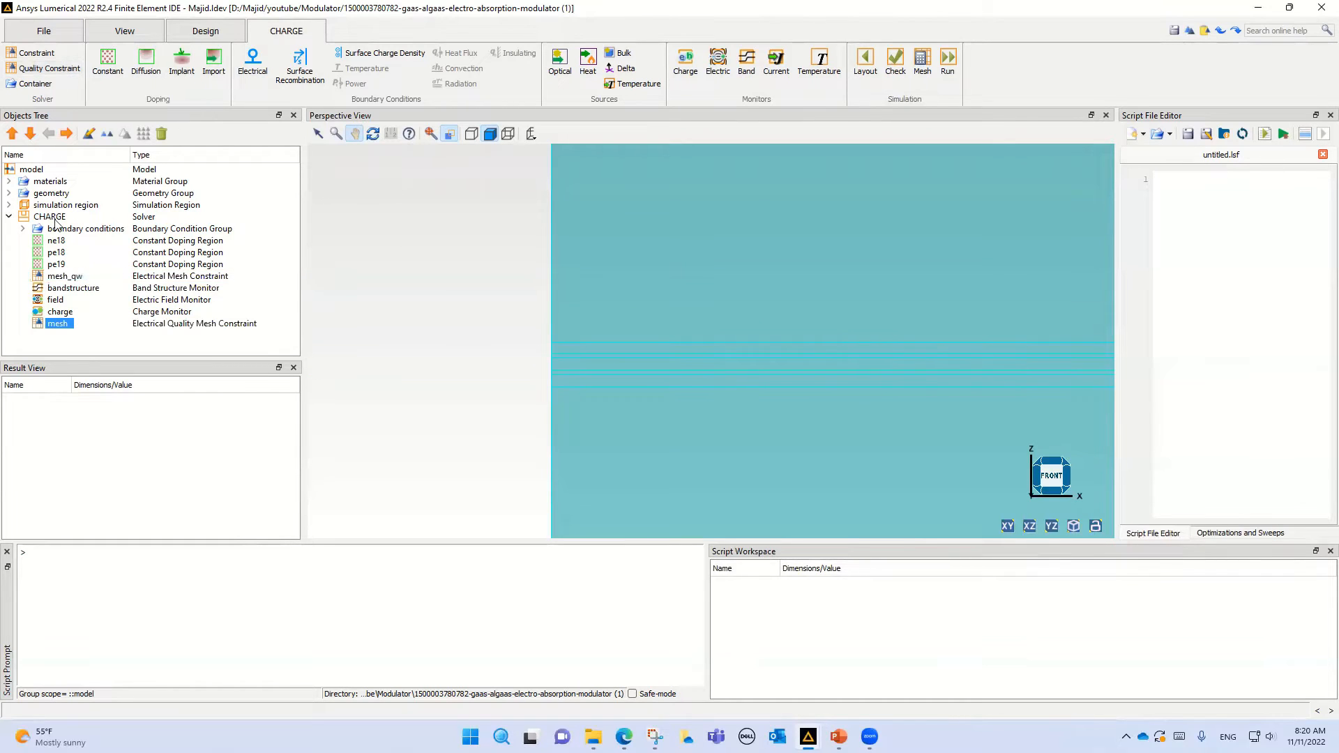
right_click(54, 328)
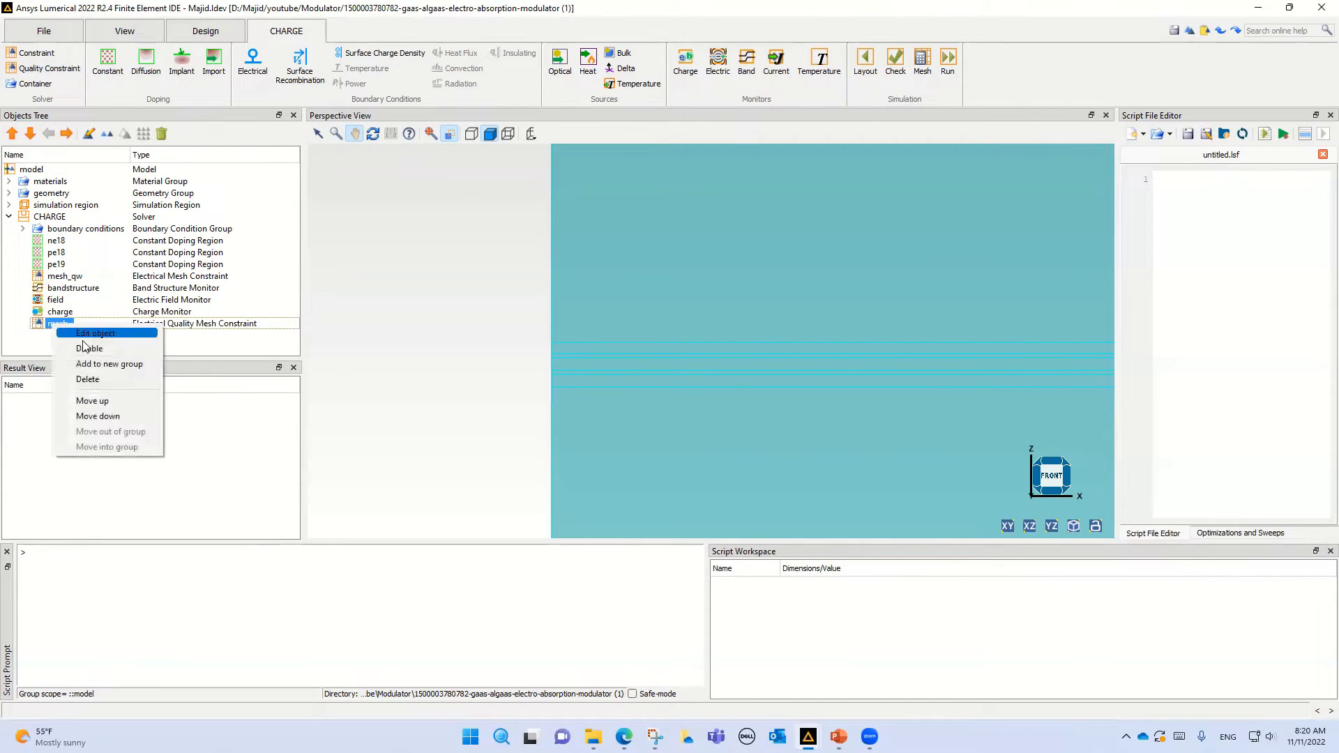
click(104, 379)
Open the mesh_qw constraint, examine its geometry and maximum edge length, and close it without changes.
click(62, 276)
right_click(61, 276)
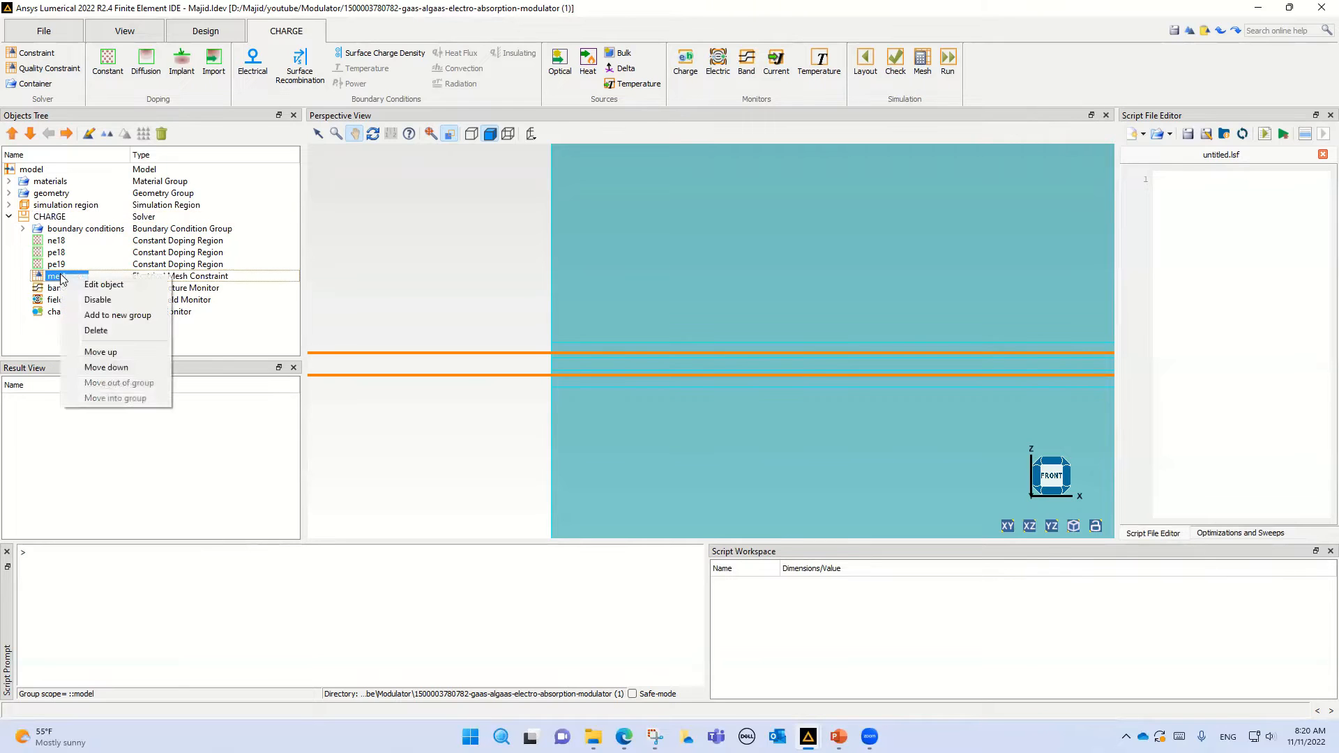
click(103, 285)
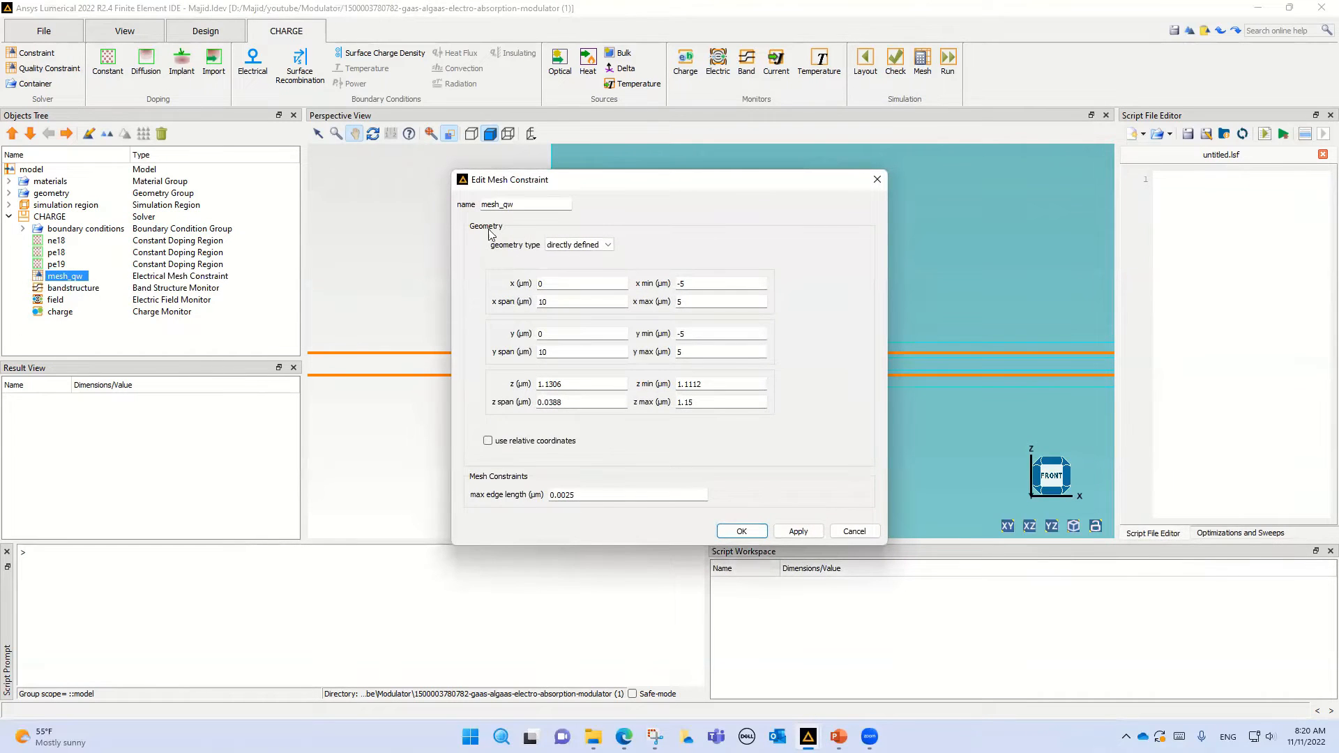
drag(570, 496, 528, 496)
click(849, 532)
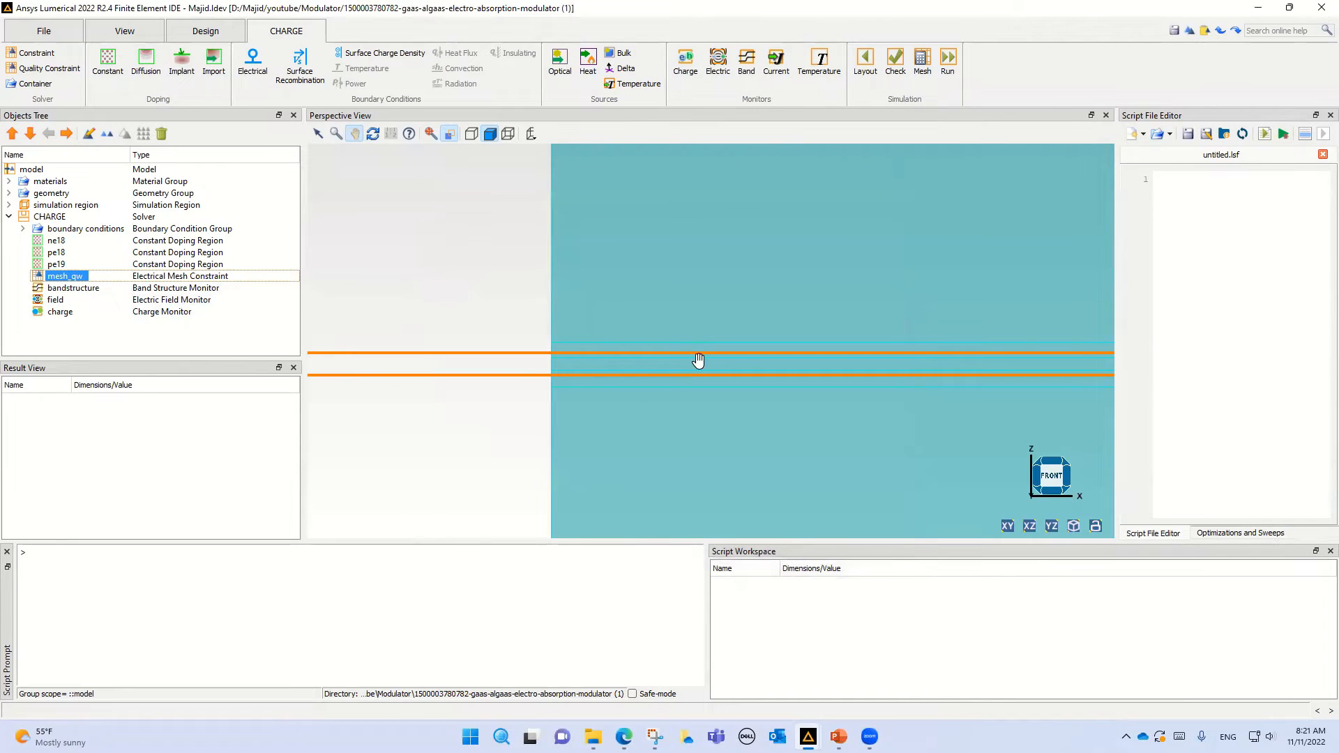
Highlight the bandstructure, field and charge monitors one after another along the full layer stack.
scroll(698, 360, down, 3)
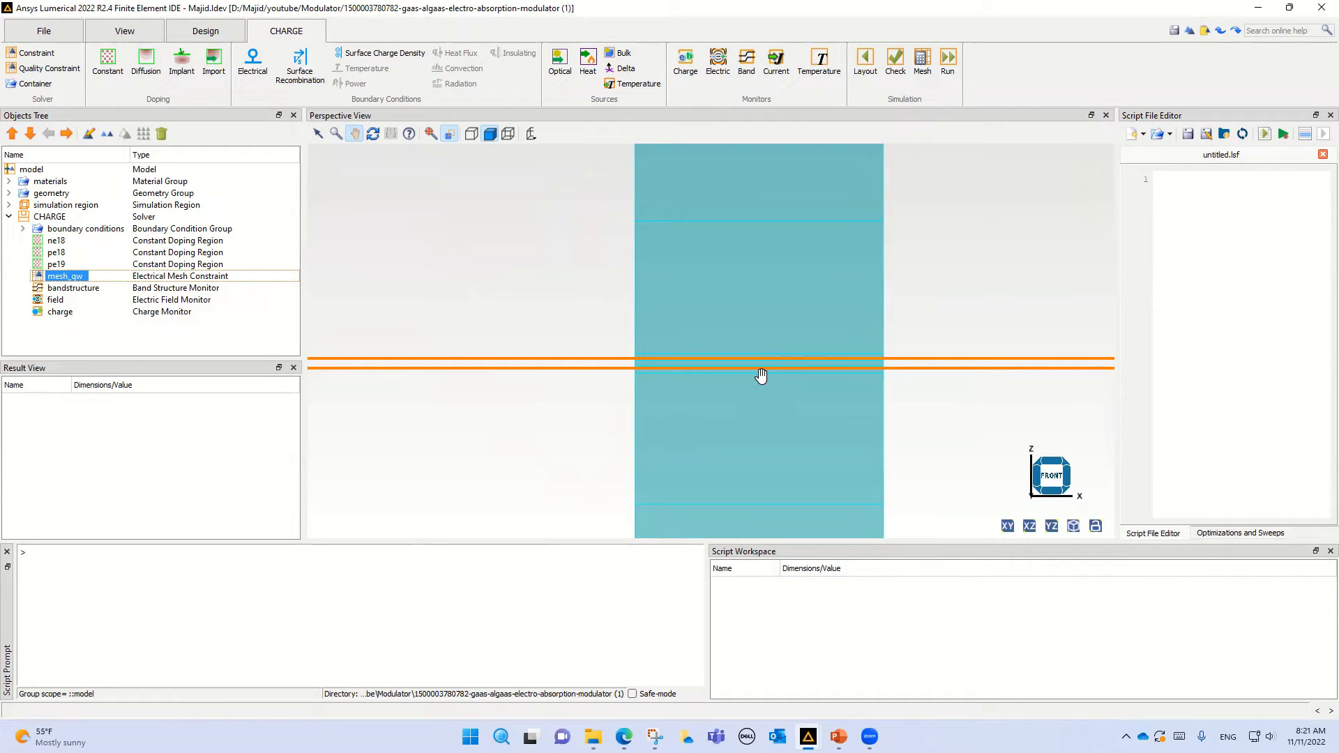
click(71, 288)
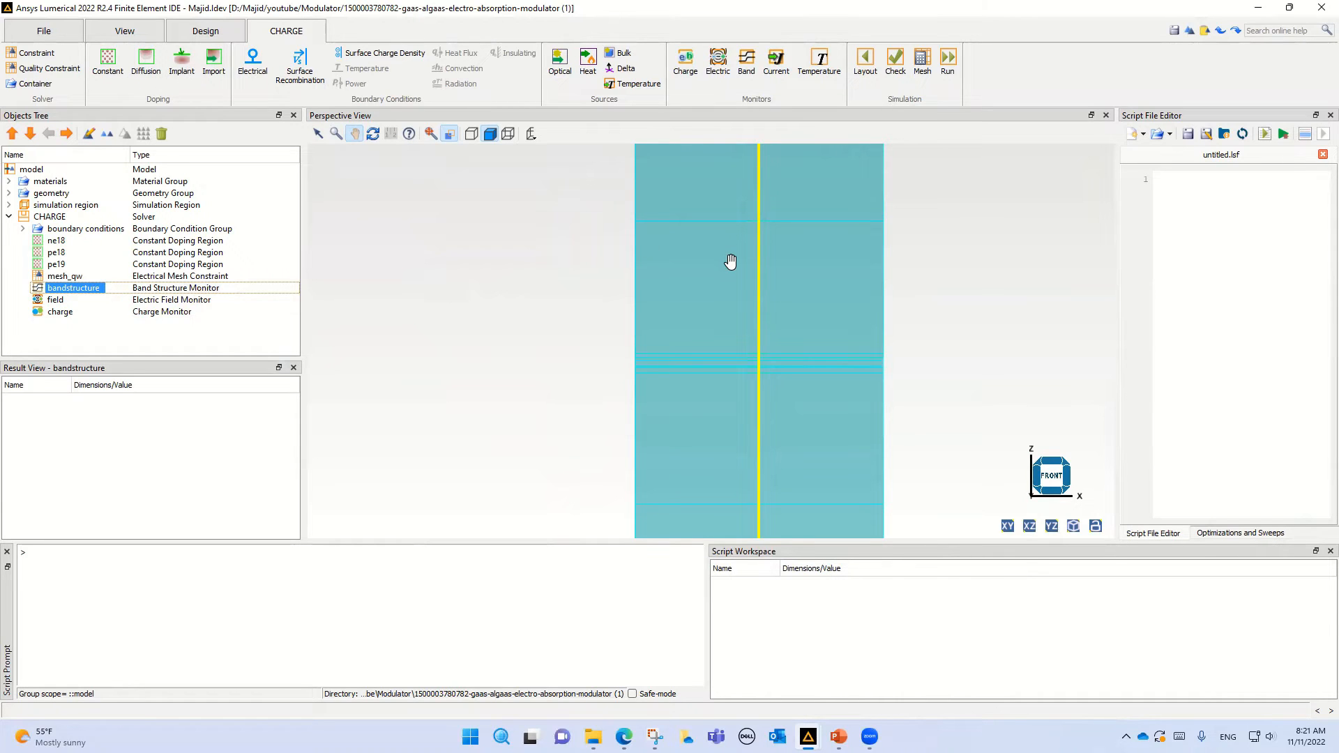
scroll(730, 261, down, 3)
scroll(730, 262, down, 6)
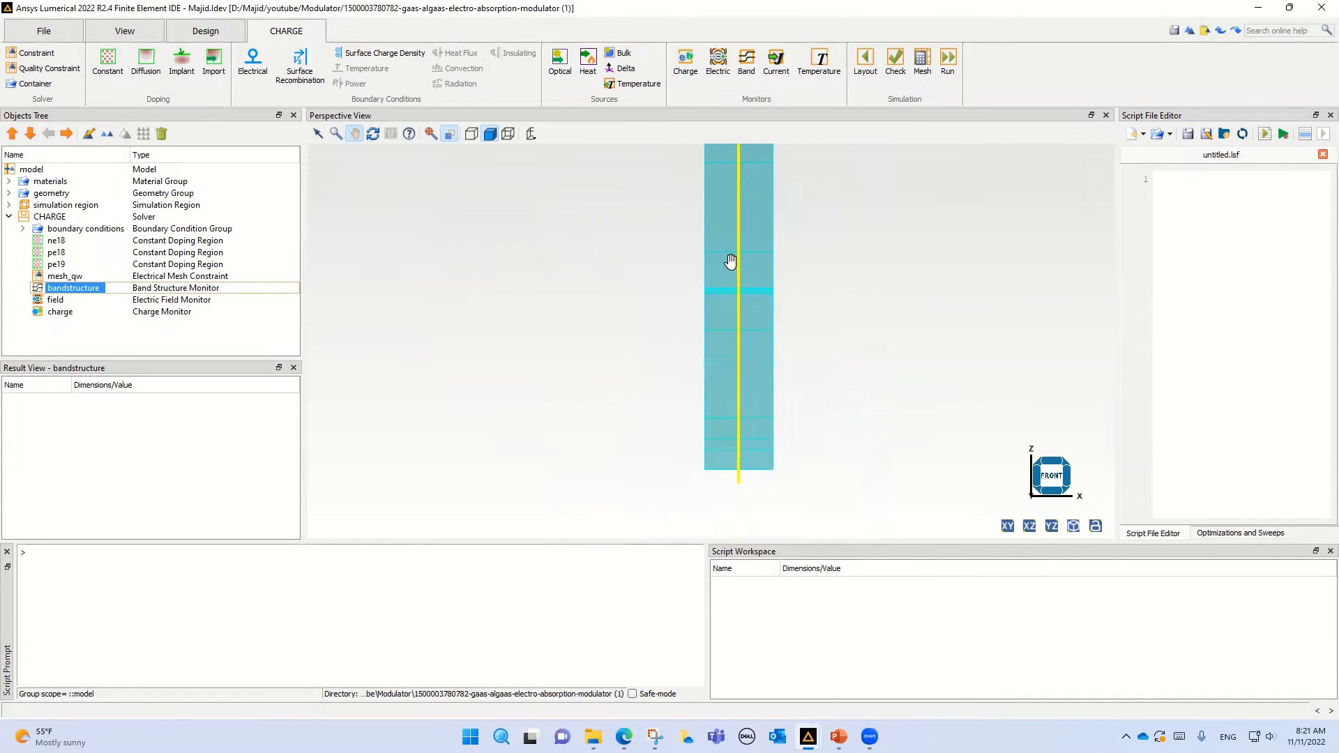
click(58, 301)
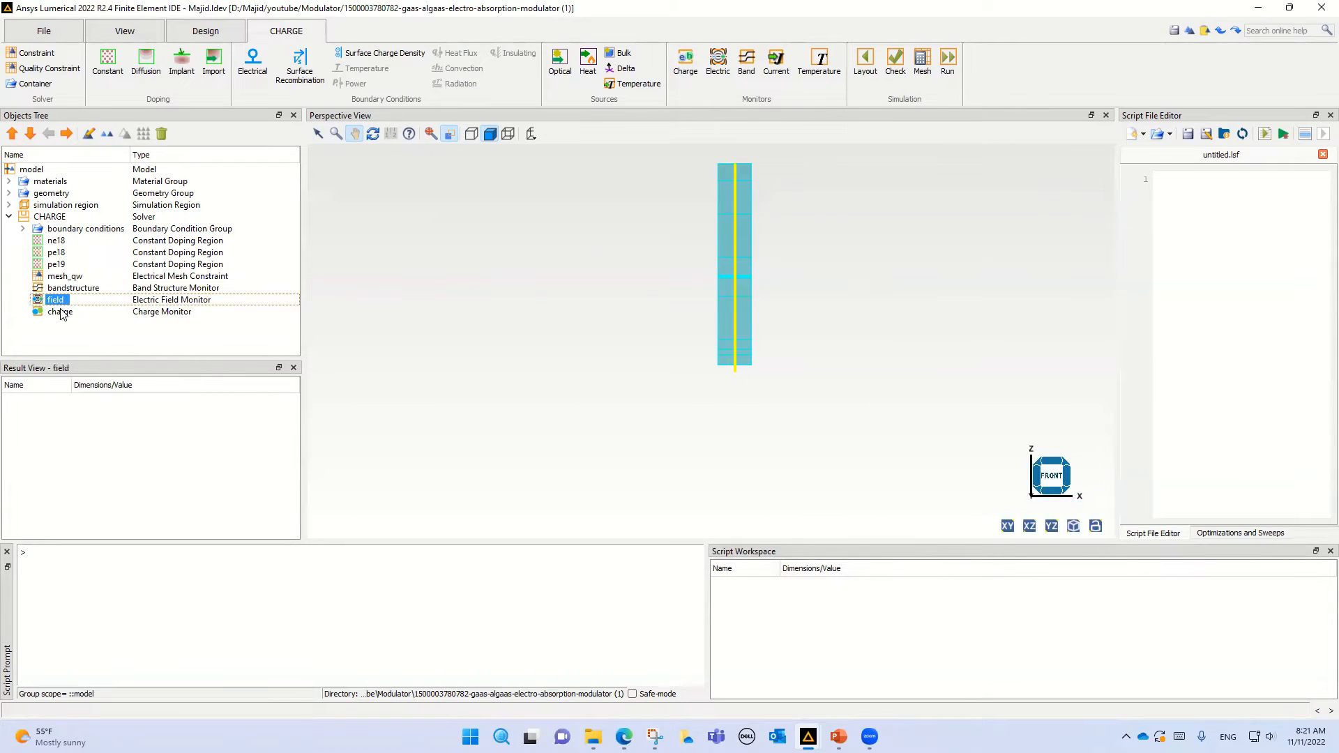
click(60, 313)
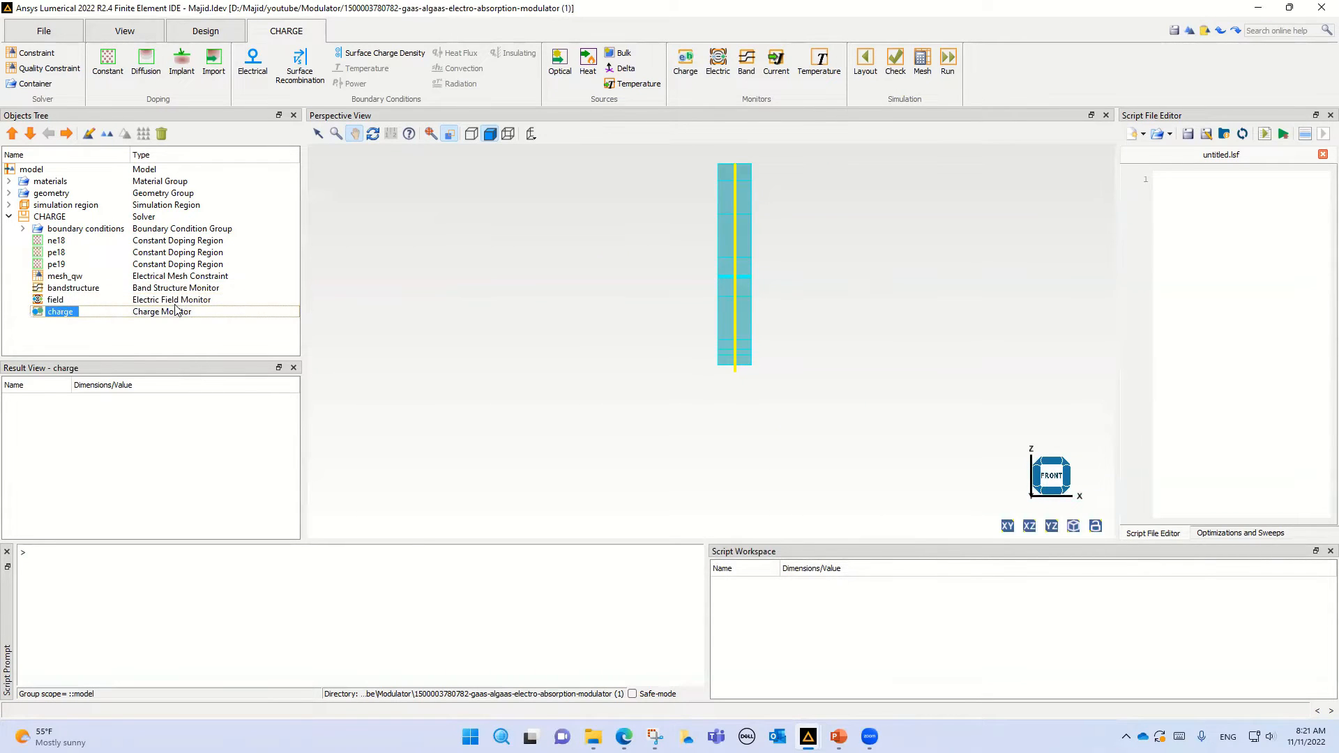
Examine the bandstructure monitor's type and recorded data options beside the model, and close it without changes.
right_click(66, 293)
click(94, 299)
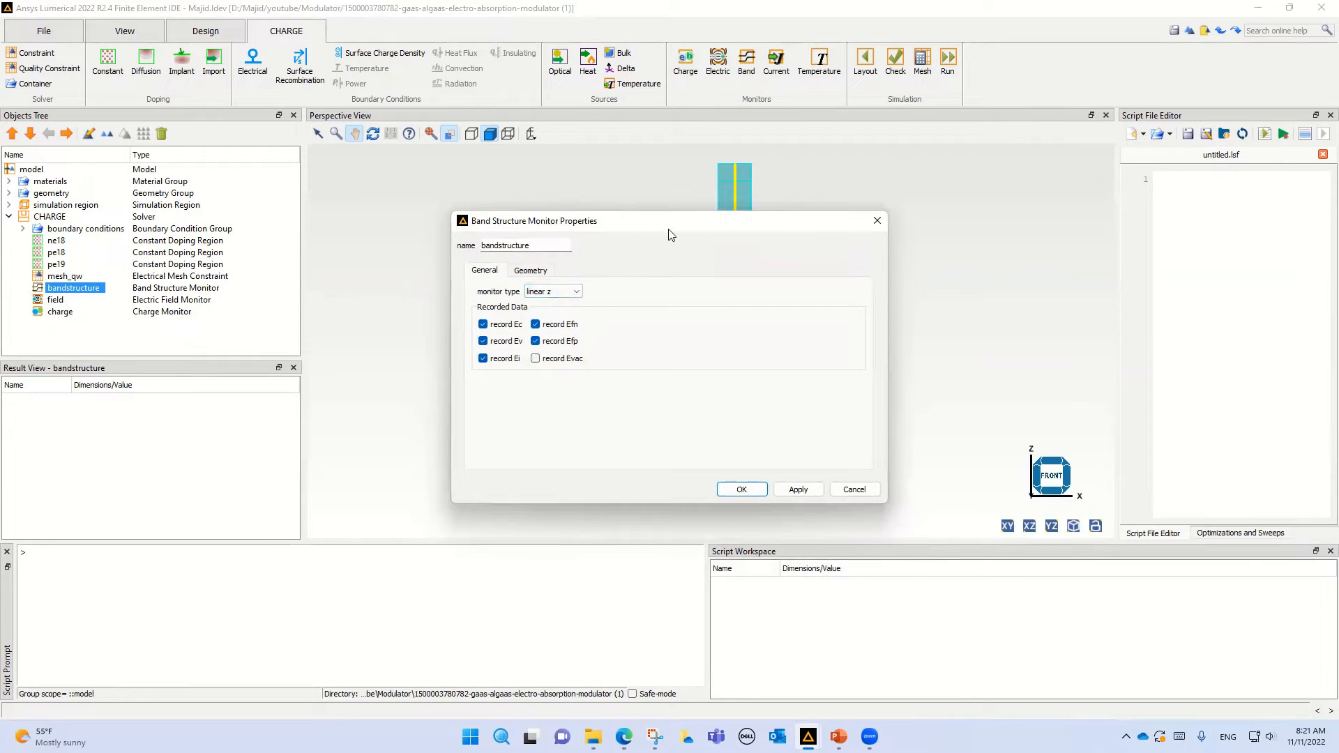
drag(668, 234, 432, 197)
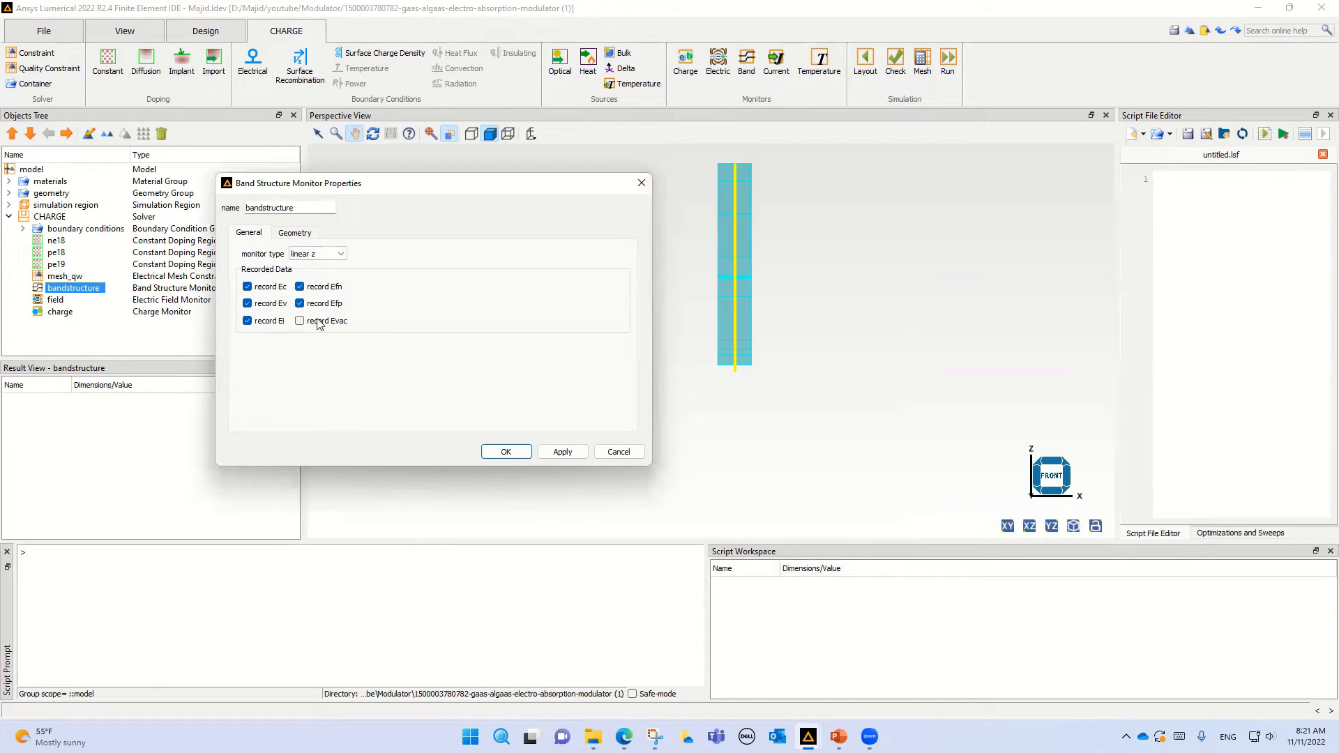
click(618, 452)
Examine the field monitor's type and recorded data options, and close it without changes.
right_click(52, 301)
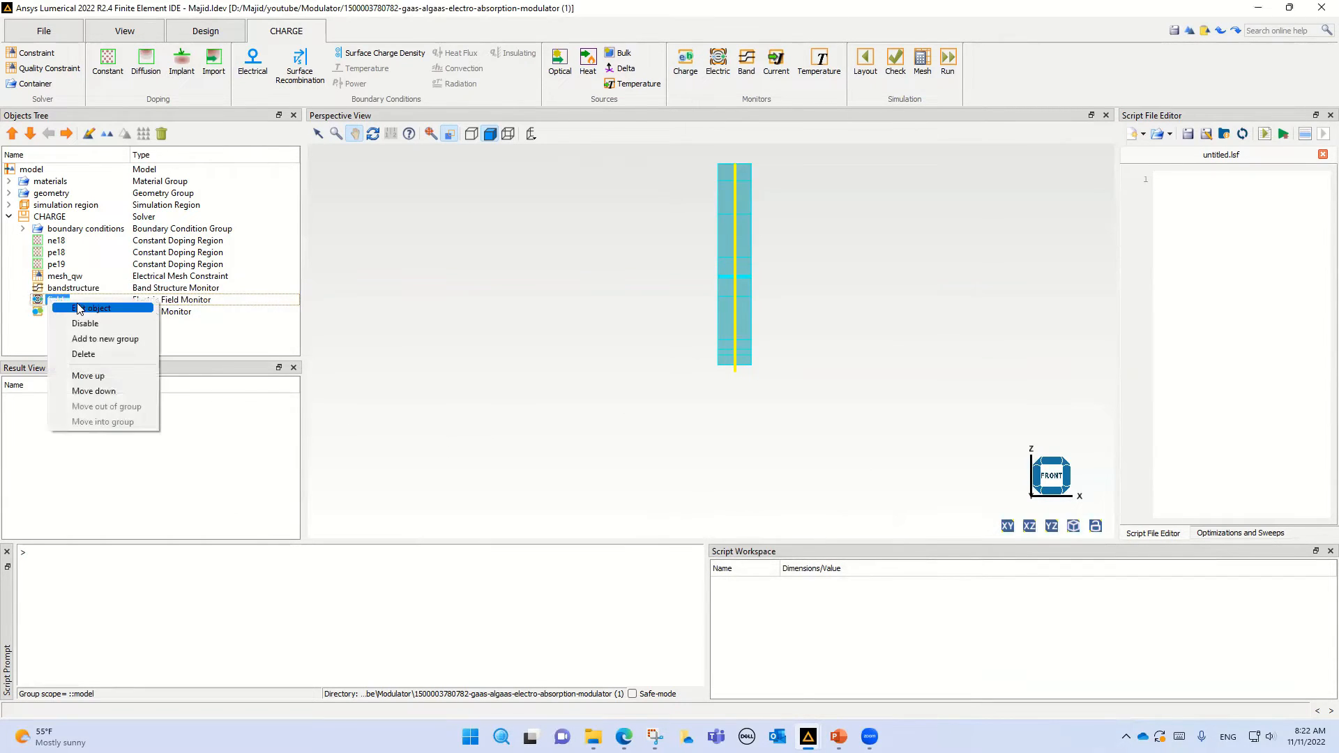
click(79, 309)
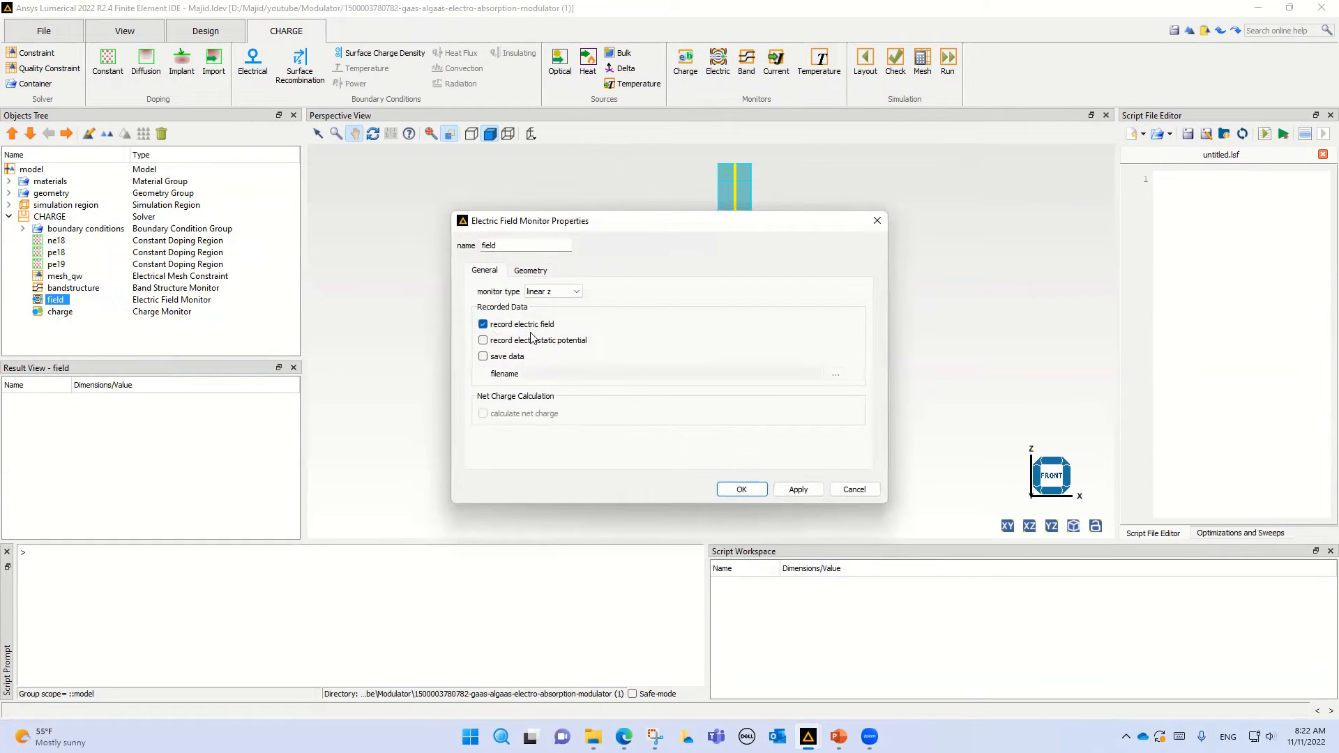
click(855, 489)
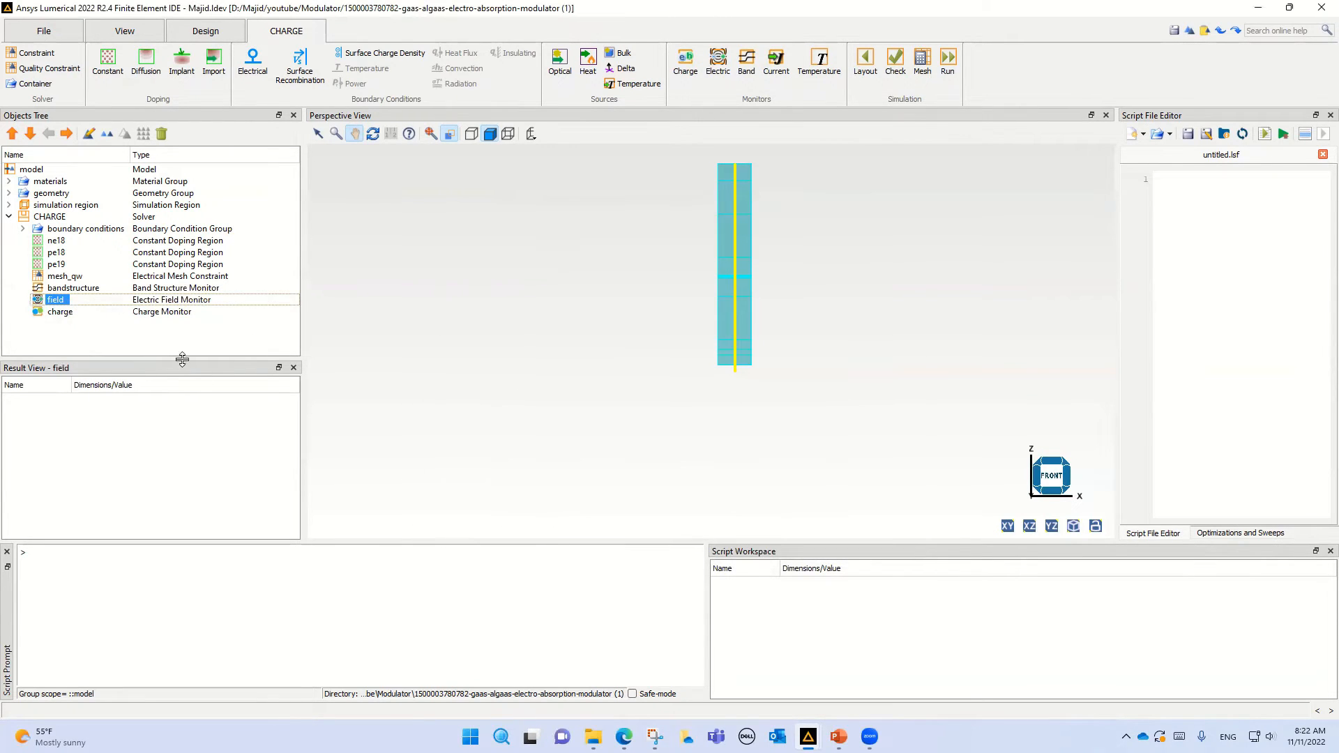
Examine the charge monitor's type and recorded data options, and close it without changes.
right_click(52, 314)
click(82, 327)
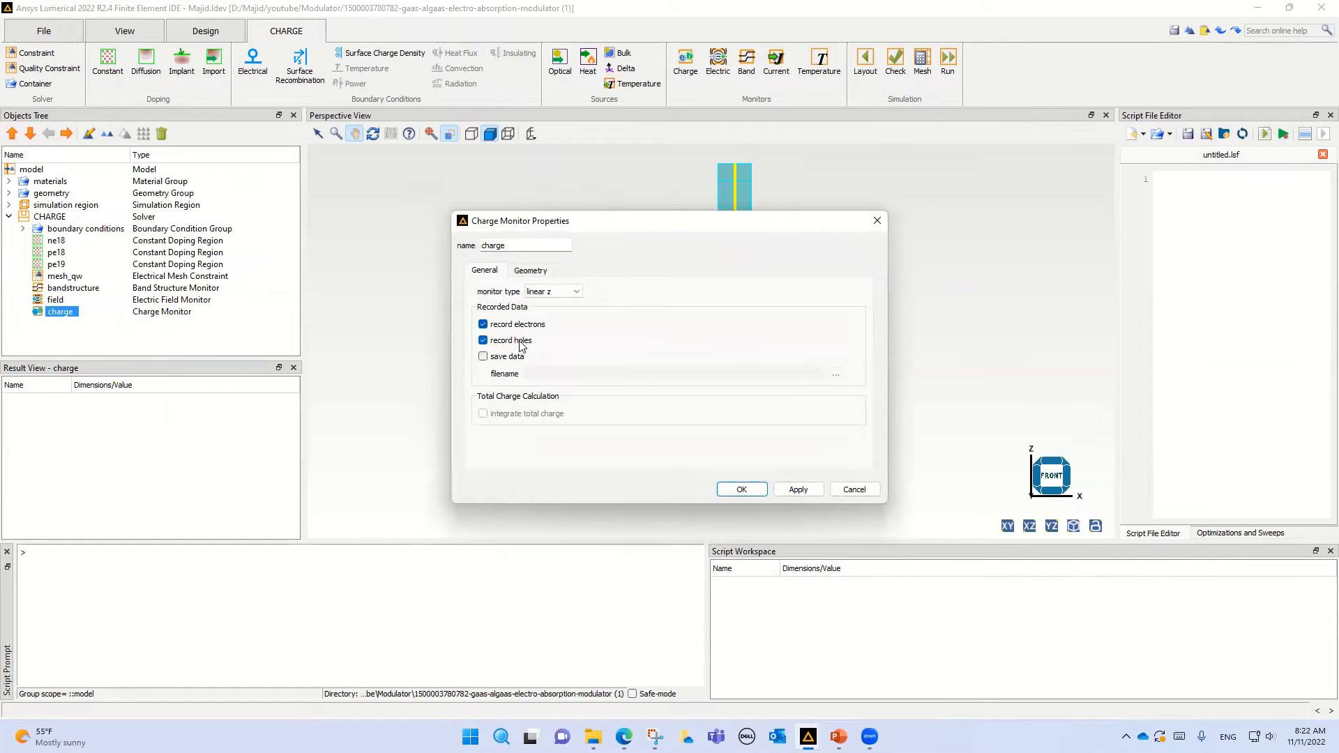
click(852, 489)
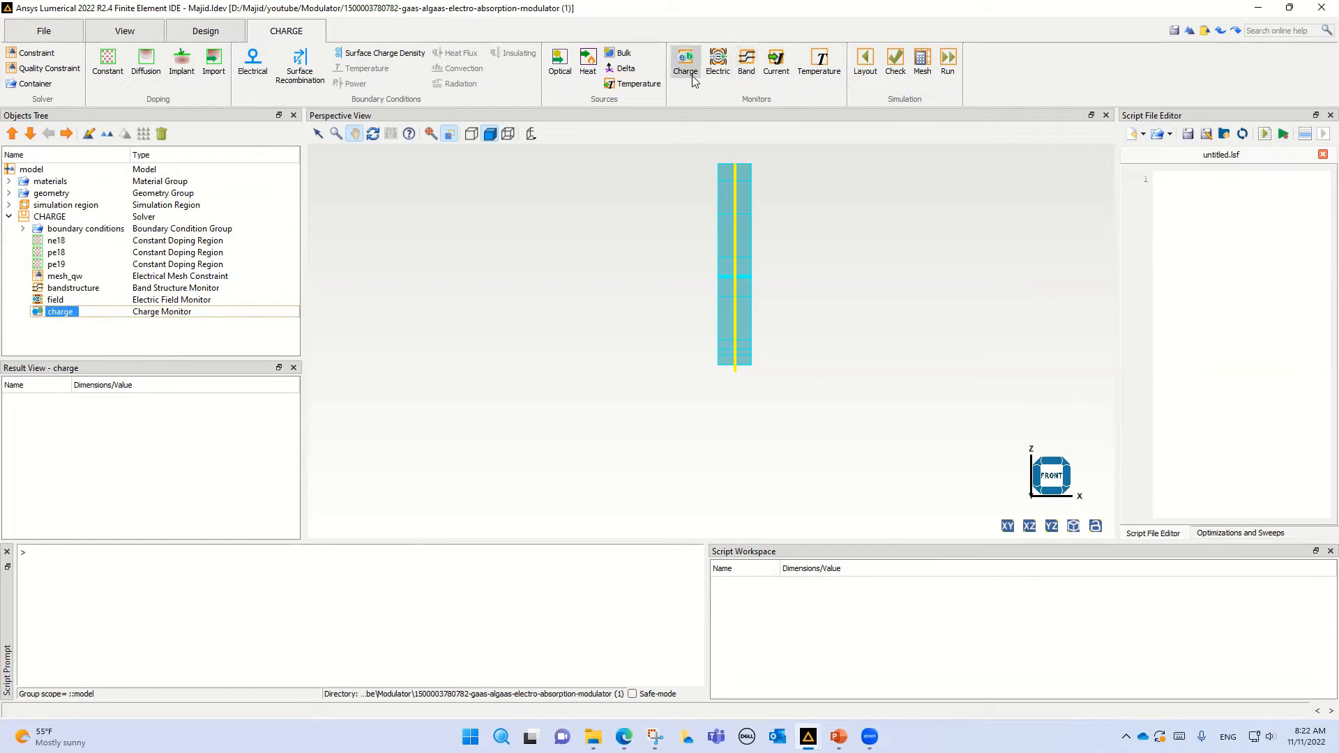
Add a trial band structure monitor, examine its type and recorded data settings, and delete it.
click(746, 68)
right_click(69, 325)
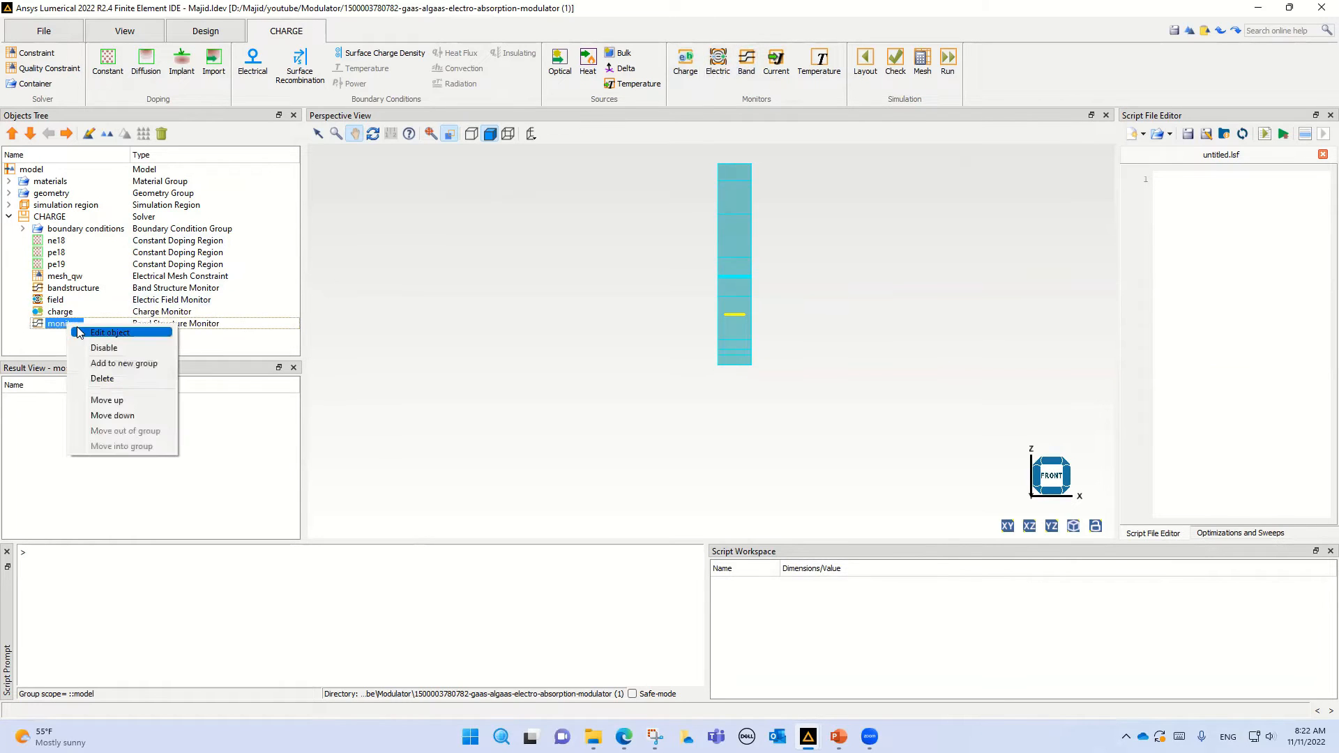
click(78, 332)
click(540, 293)
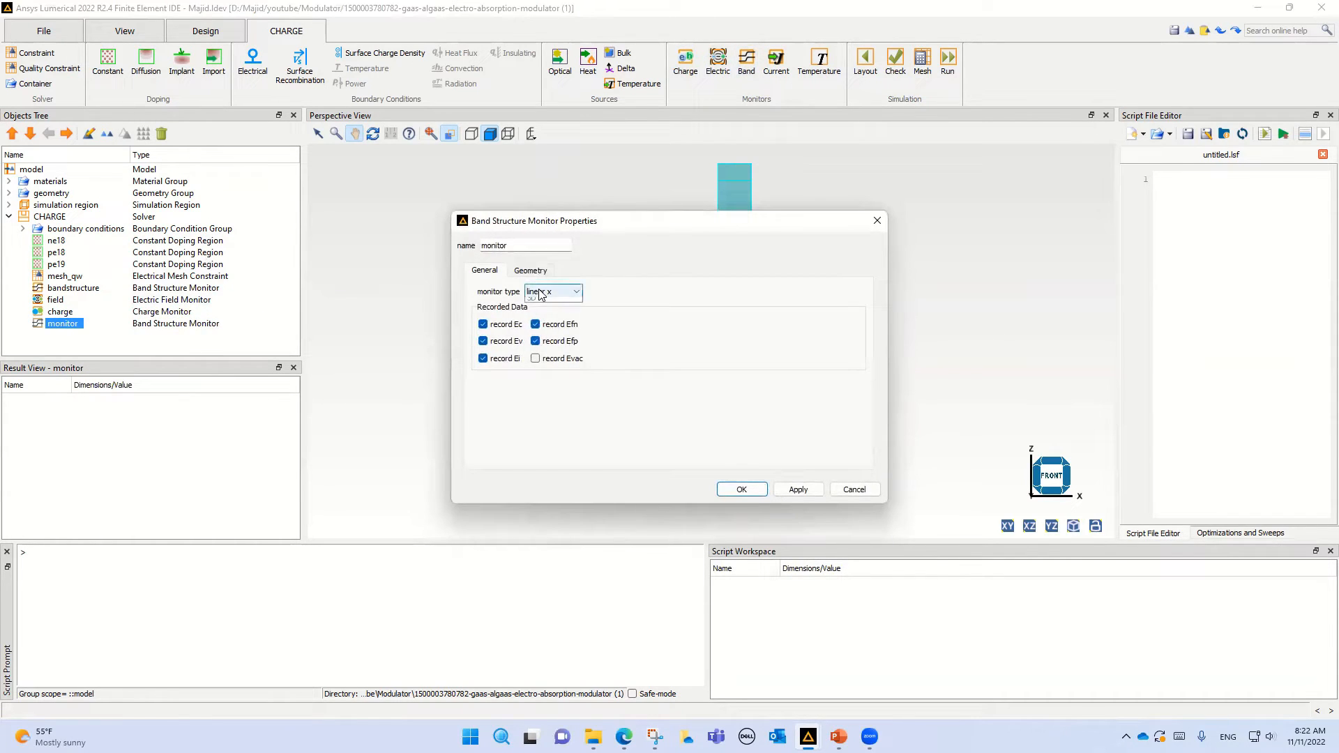
click(854, 490)
right_click(47, 325)
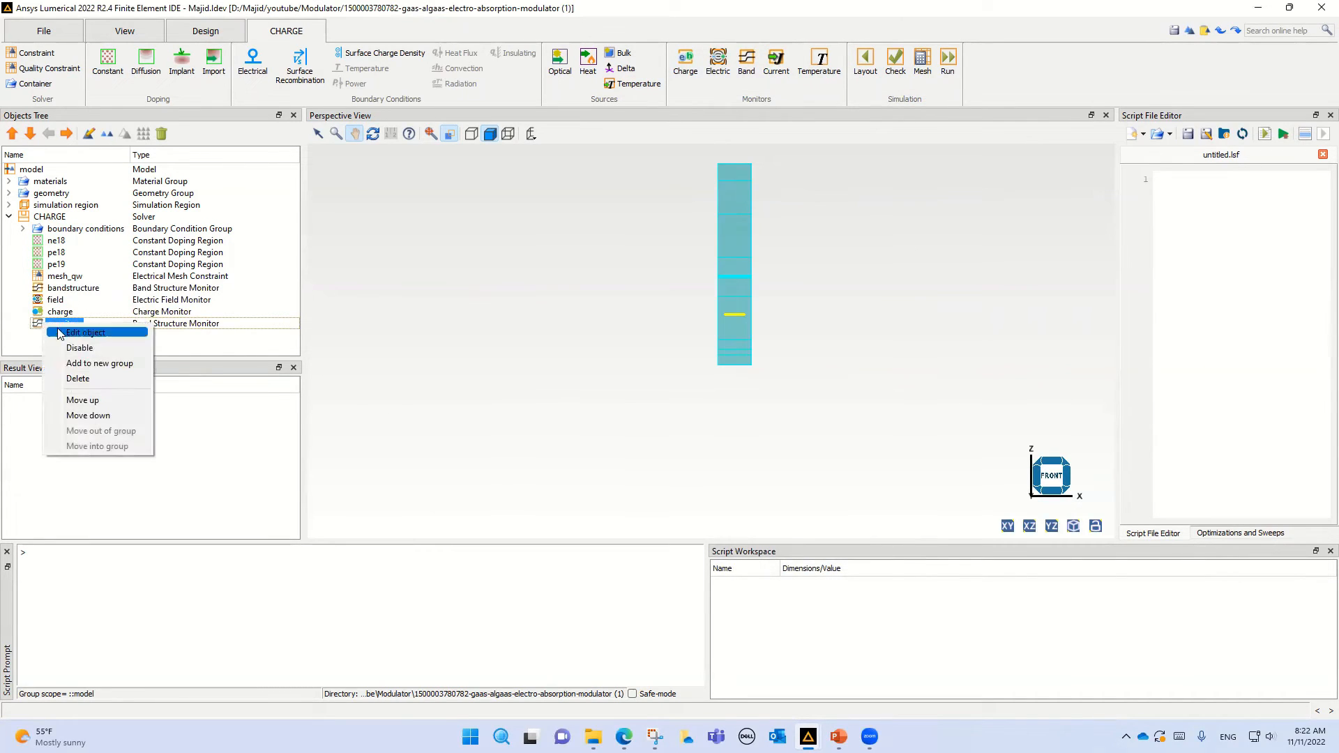
click(78, 378)
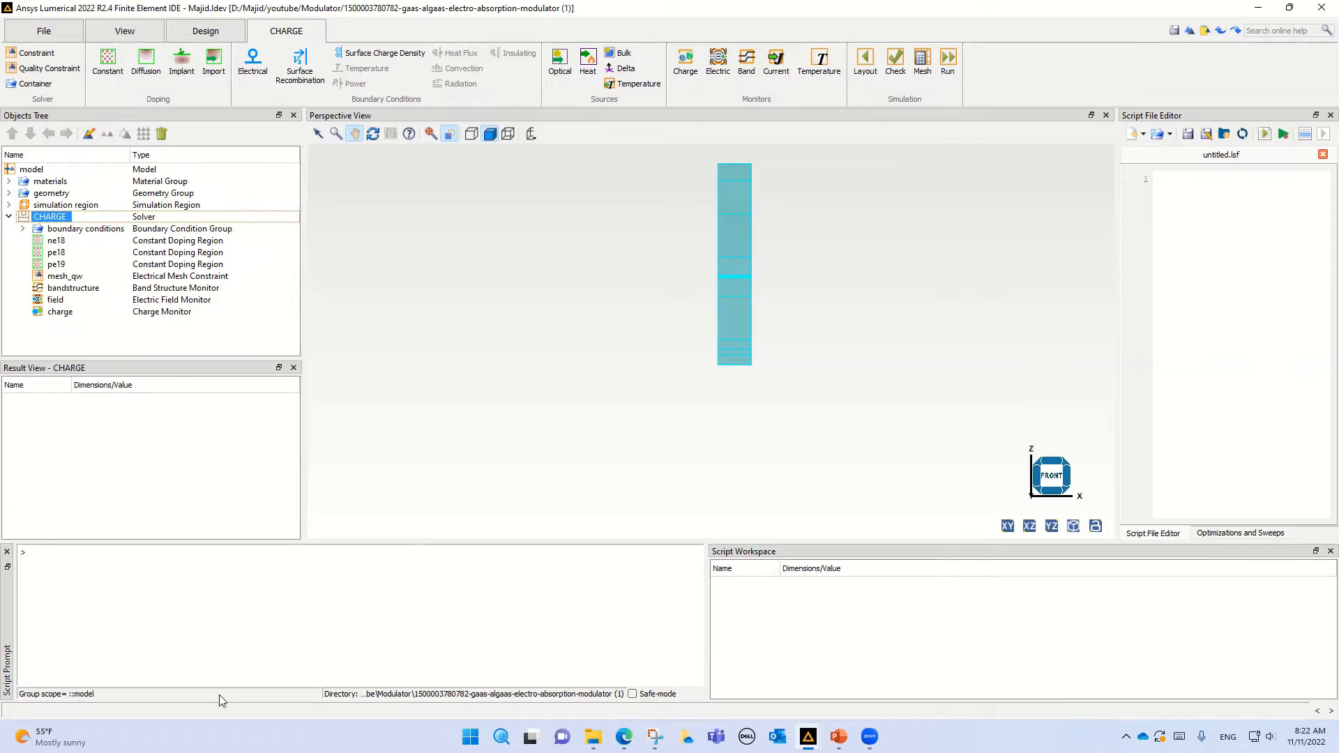
Switch to the QCSE_EAM_charge_mqw_coupled.ldev project window and collapse and re-expand its CHARGE solver objects.
mouse_move(809, 736)
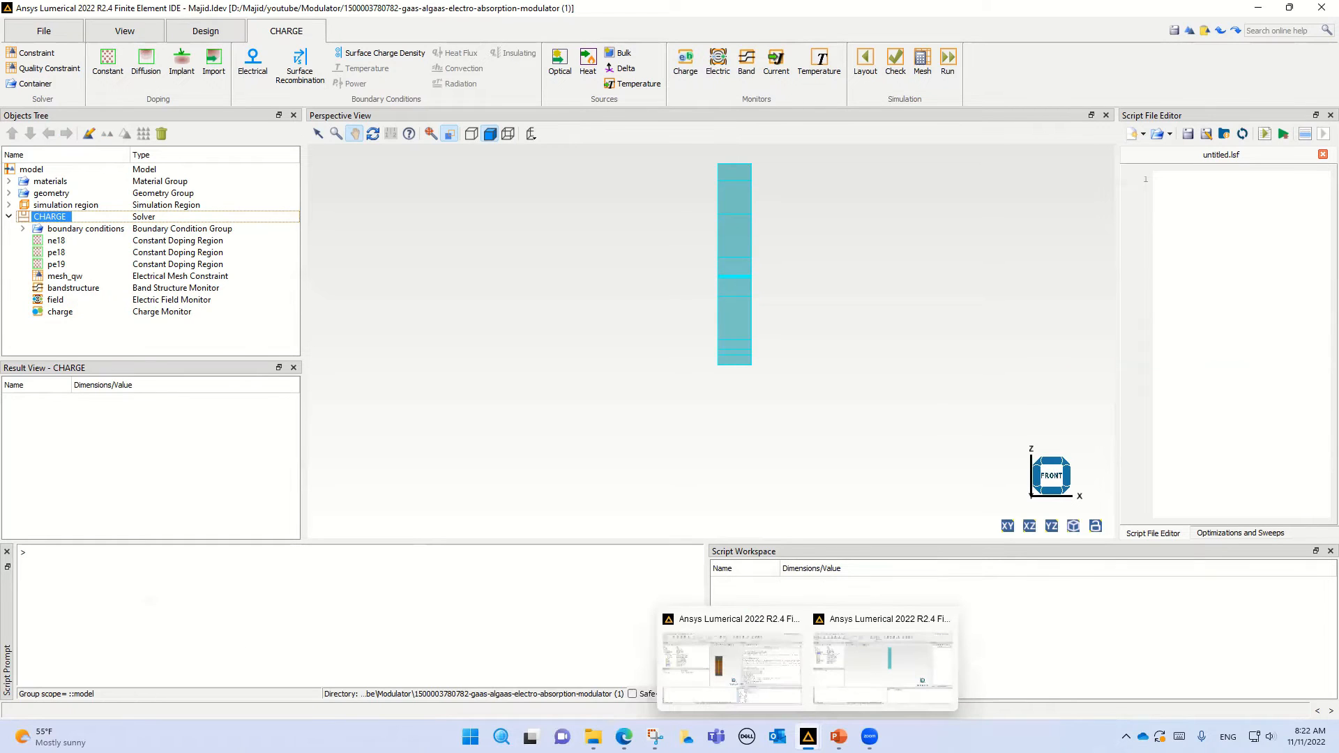
click(735, 671)
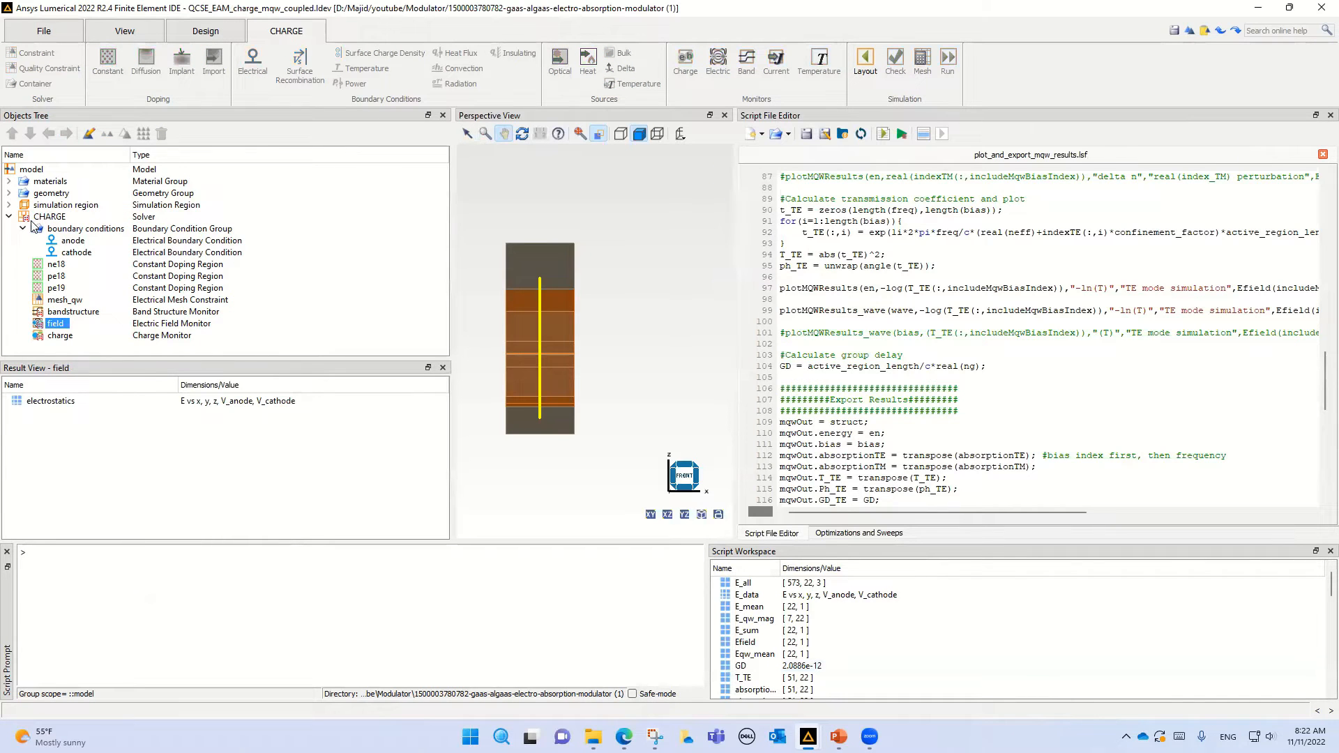
click(8, 217)
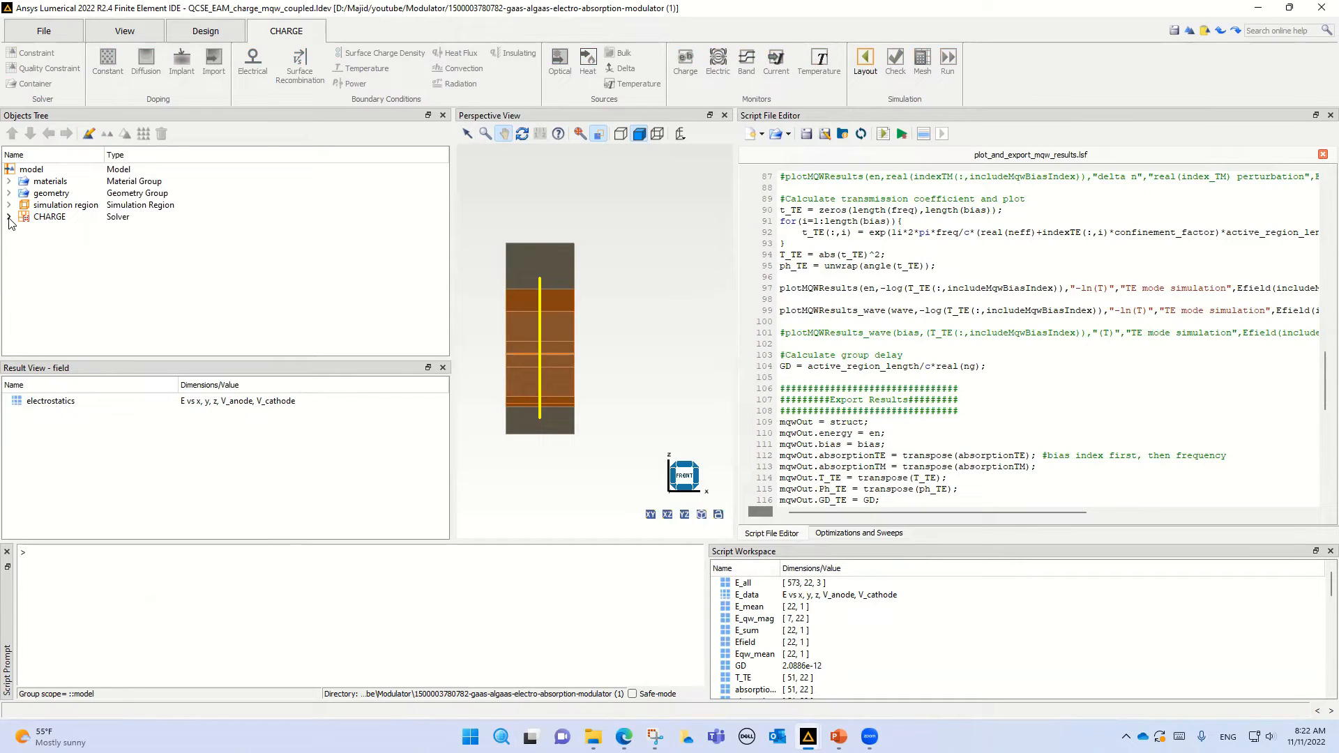
click(8, 217)
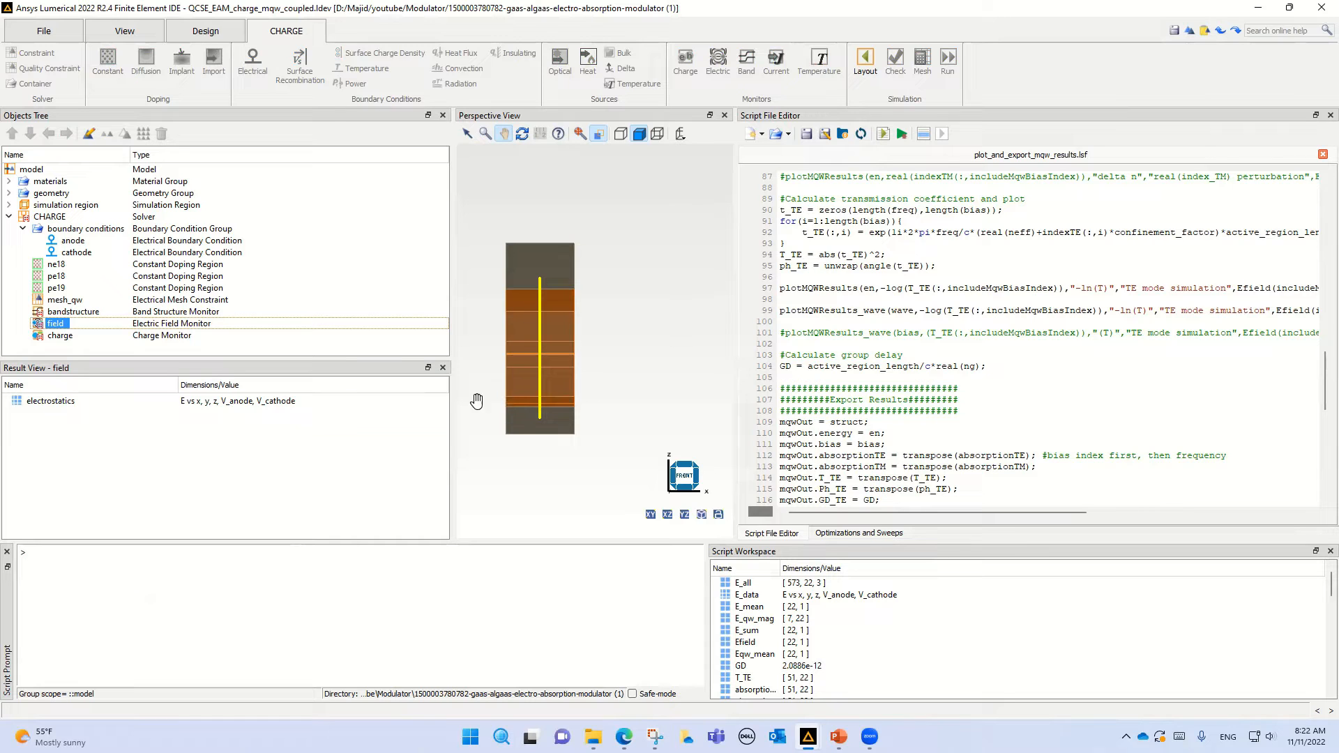
Highlight the ne18, pe18 and pe19 doping regions one after another on the layer stack.
click(55, 265)
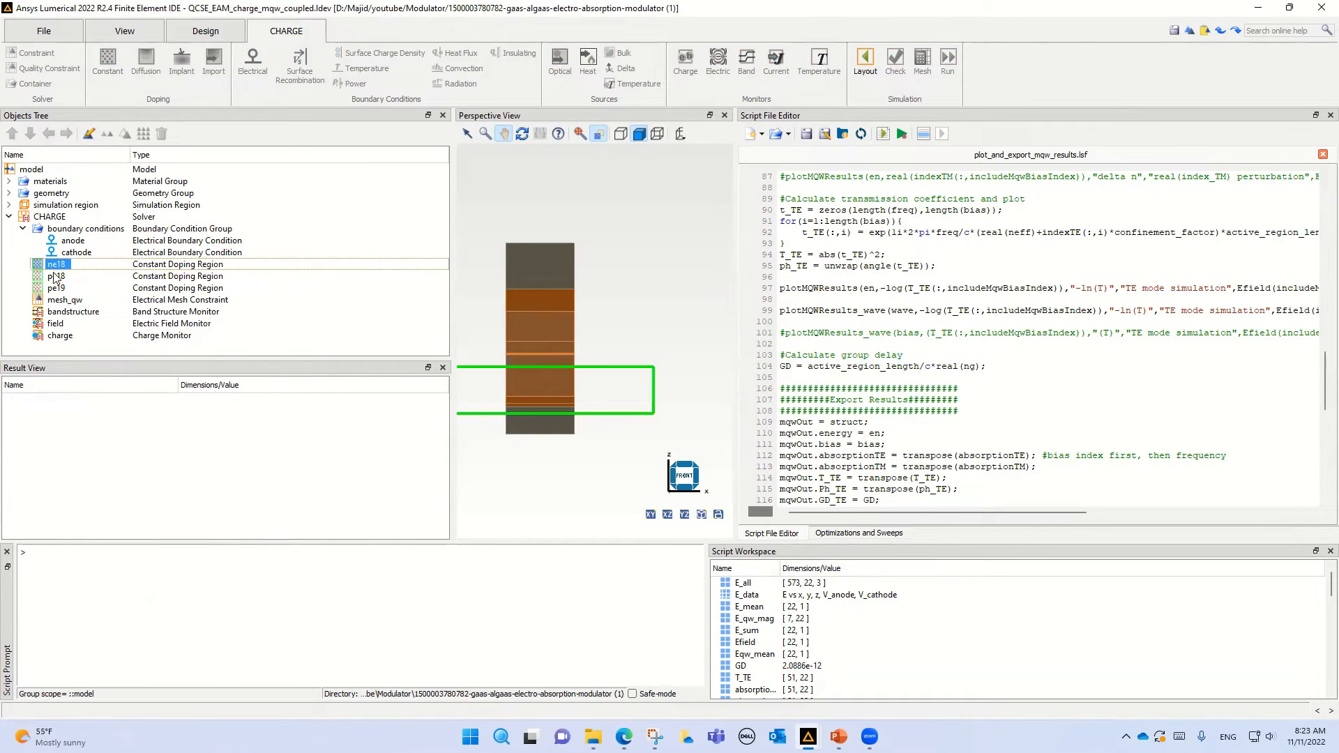
click(56, 277)
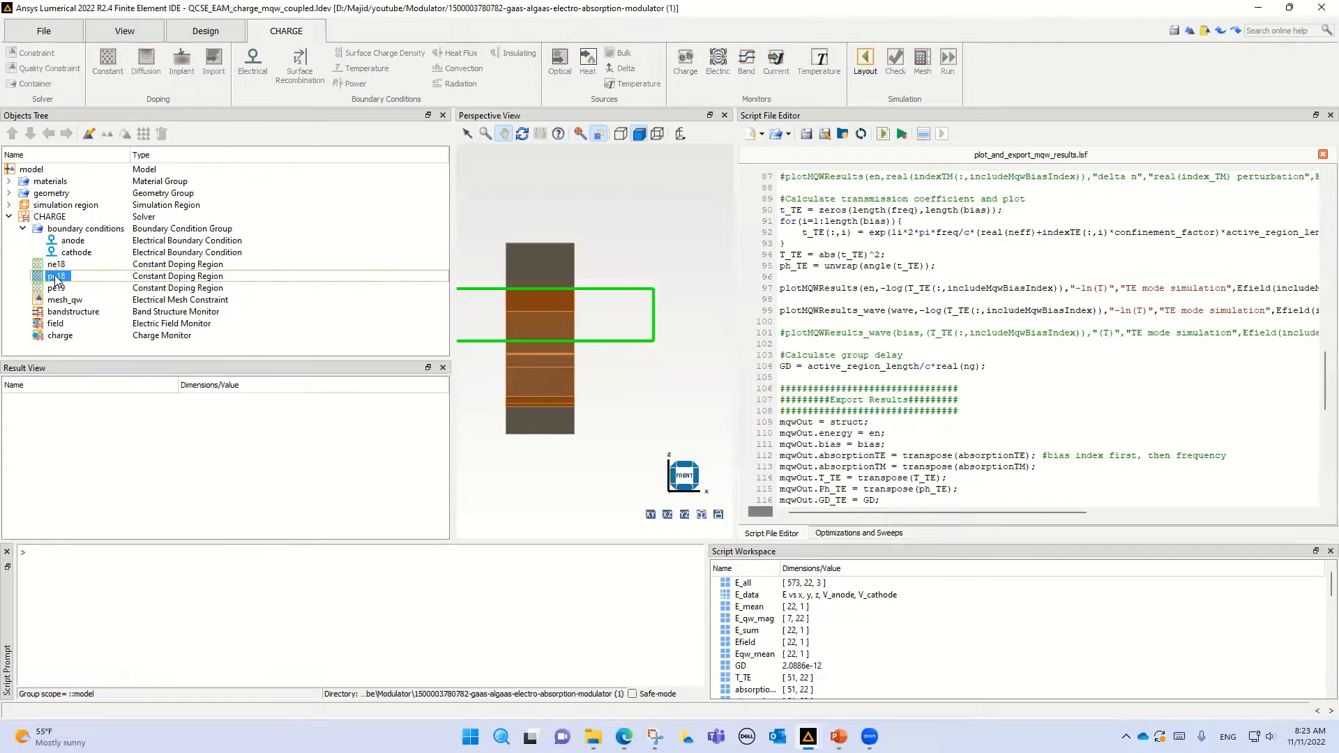
click(57, 288)
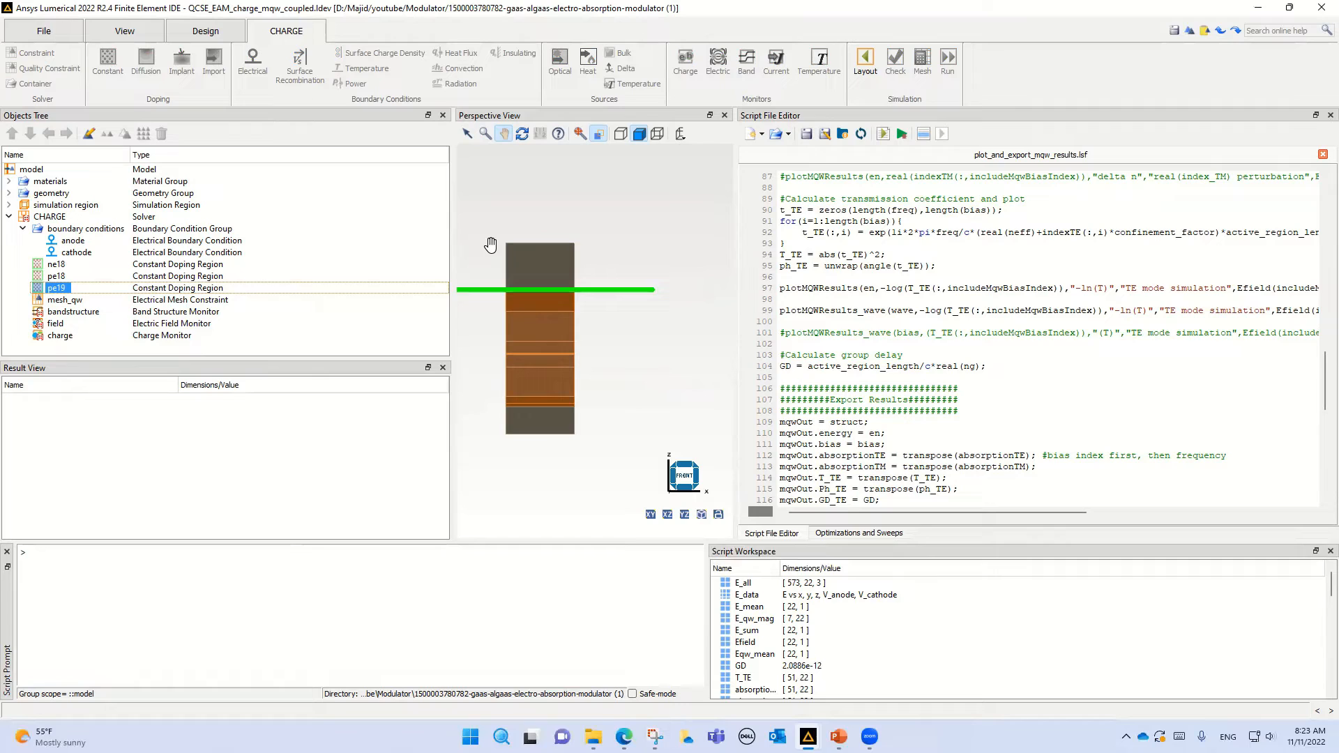
Visualize the bandstructure monitor's result and move the plot window clear of the script editor.
click(57, 316)
right_click(56, 317)
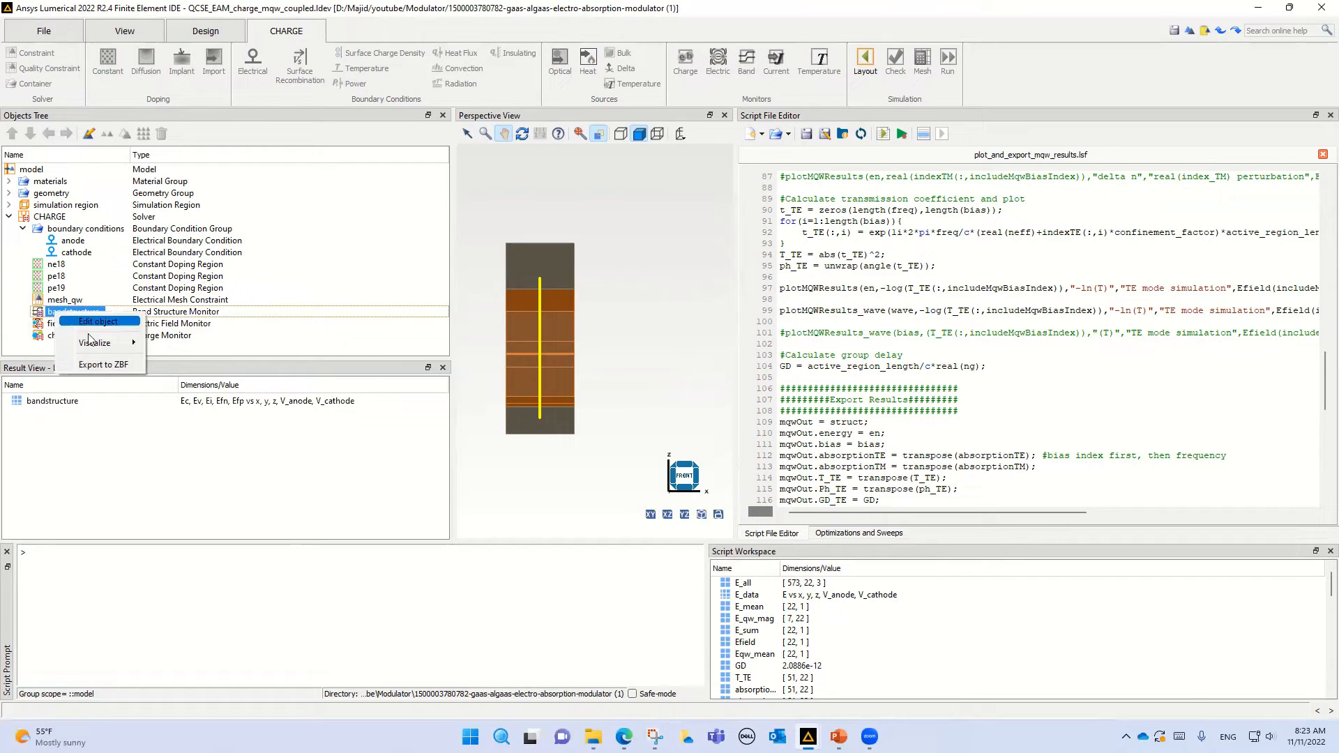
mouse_move(99, 347)
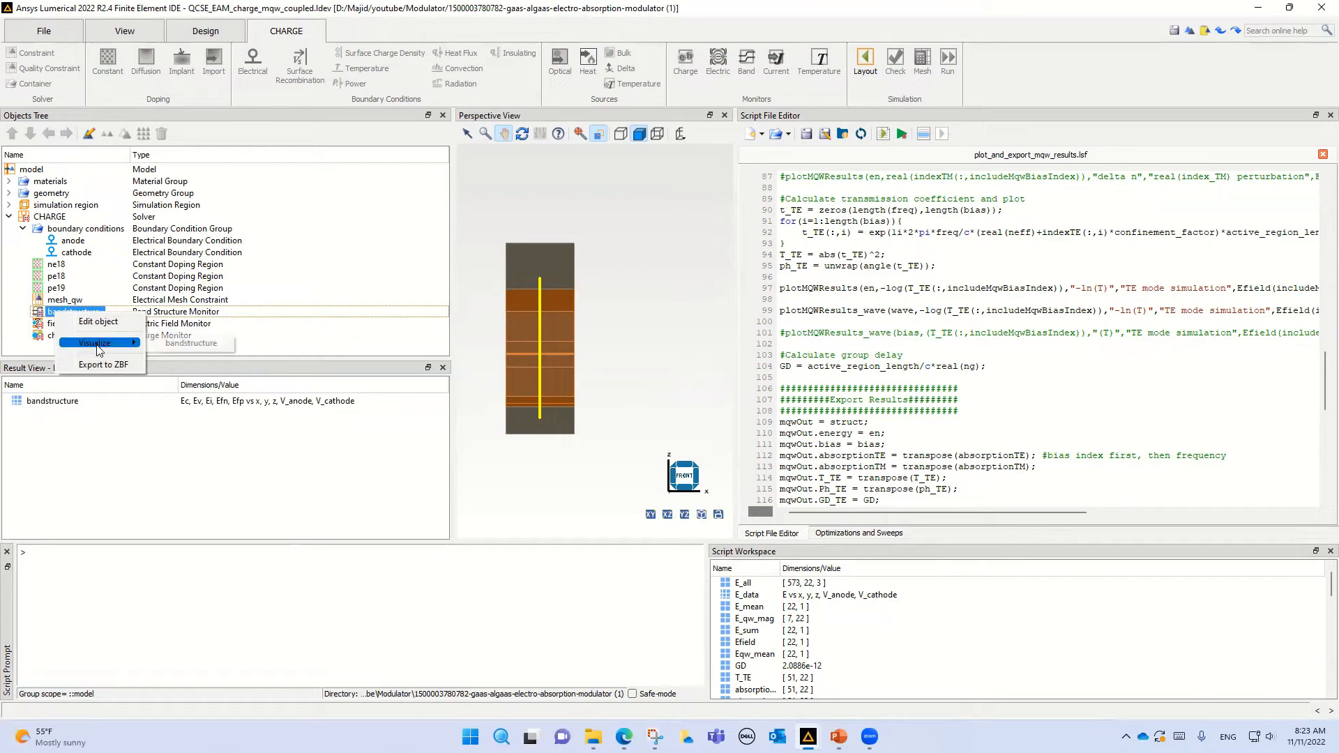
click(181, 345)
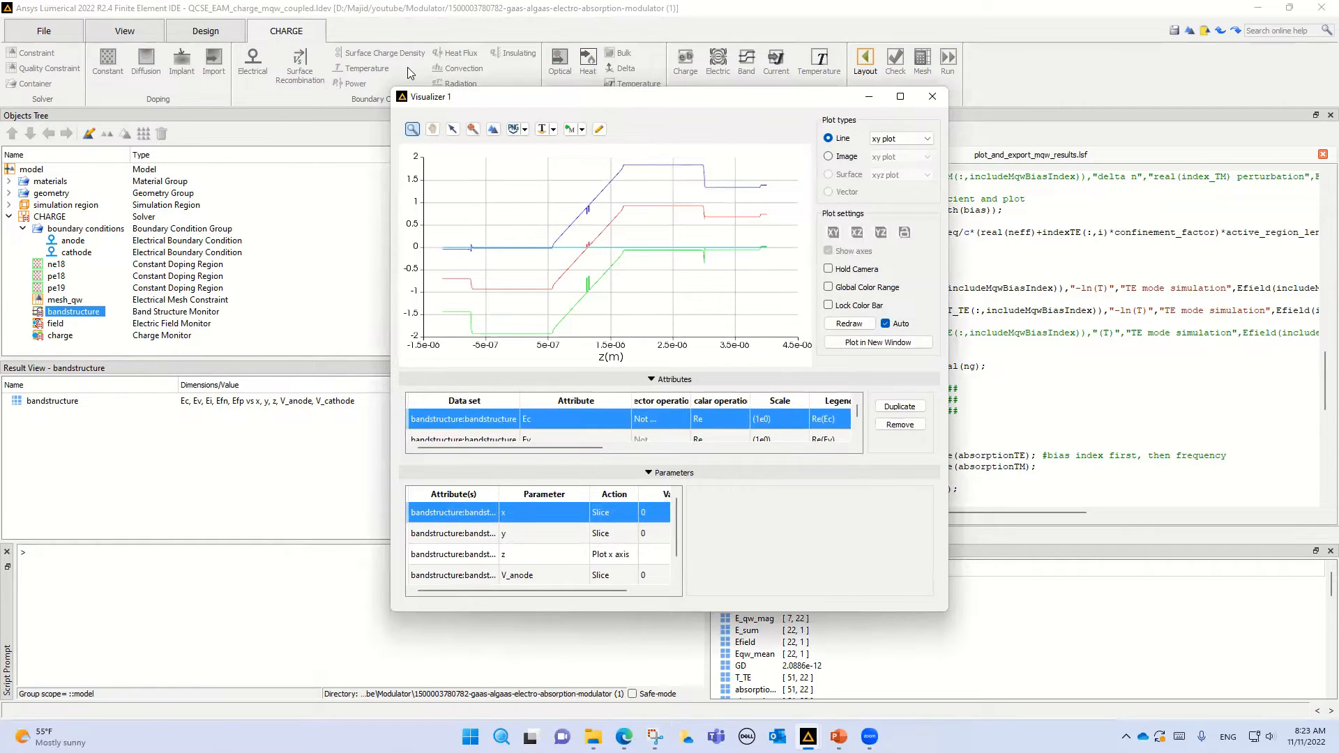
drag(412, 96, 213, 65)
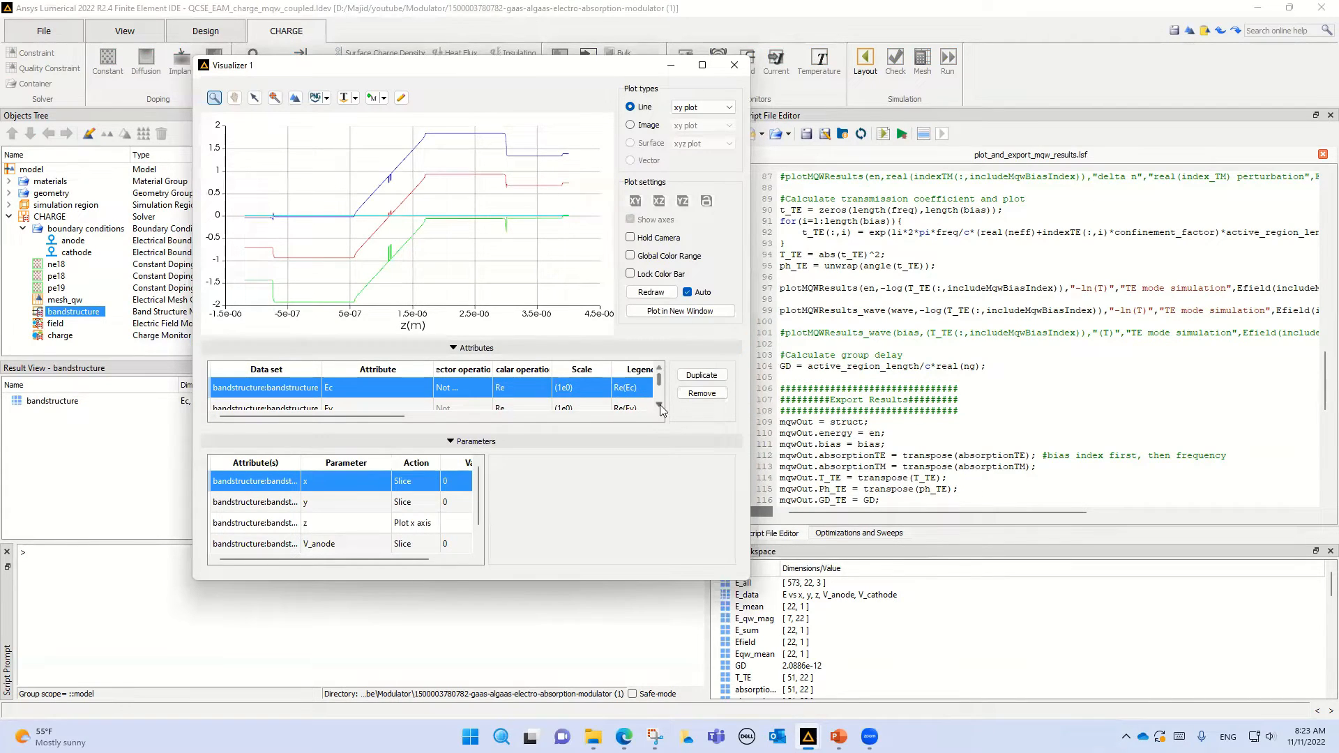
Look through the plotted attributes Ec, Ev, Ei, Efn and Efp, and inspect the quasi-Fermi level curve near zero.
click(659, 405)
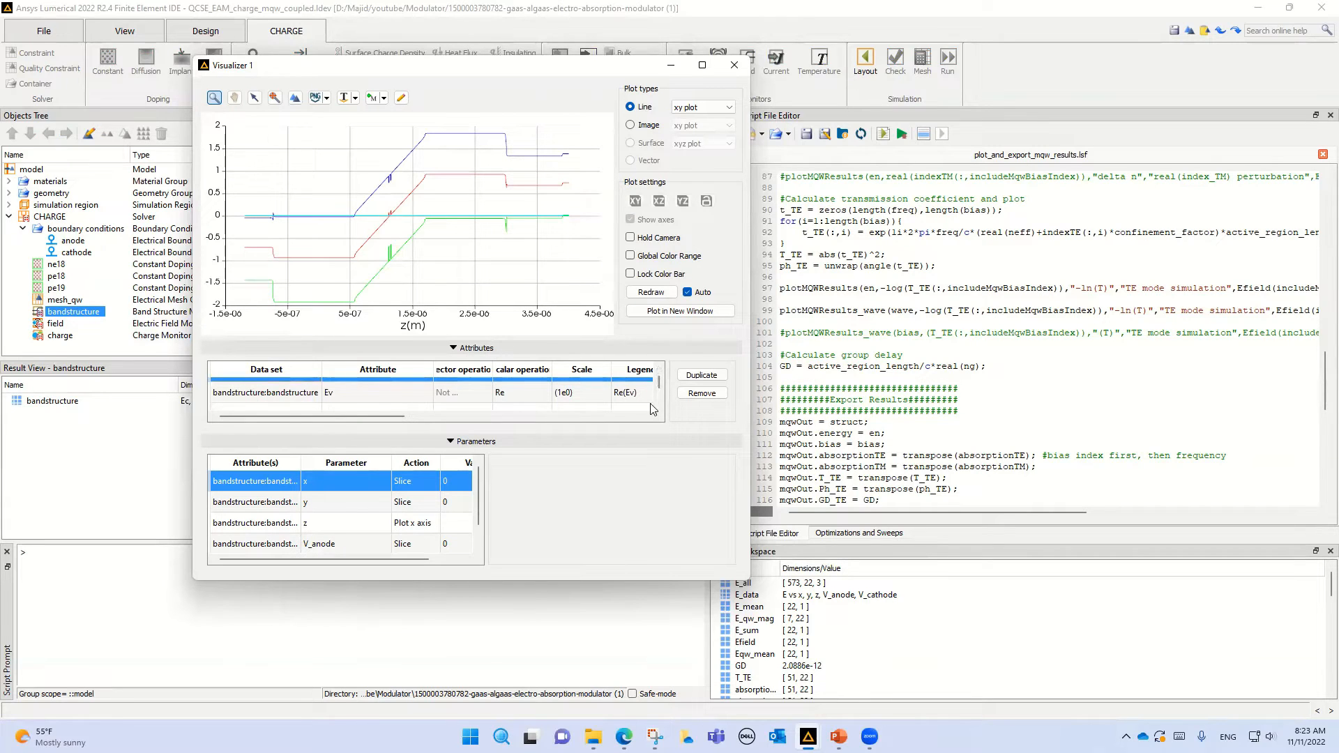
click(658, 404)
click(659, 403)
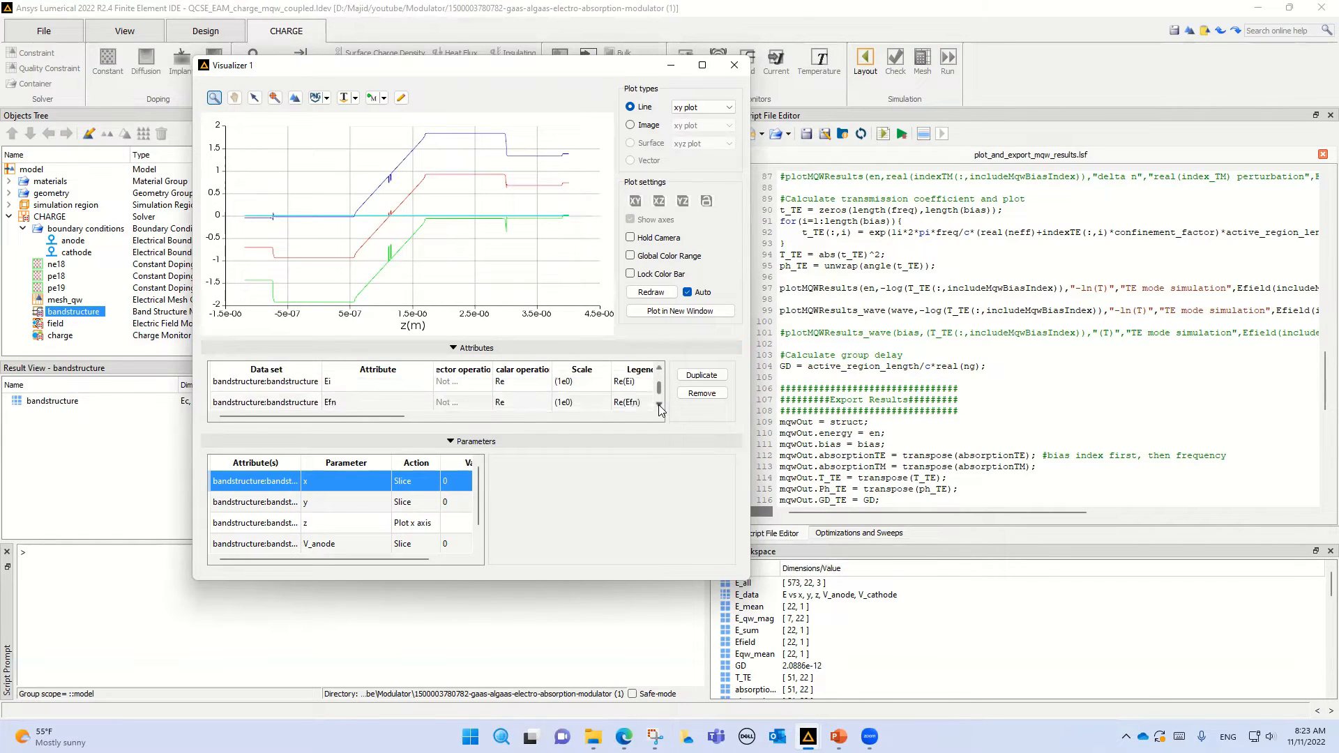
click(659, 404)
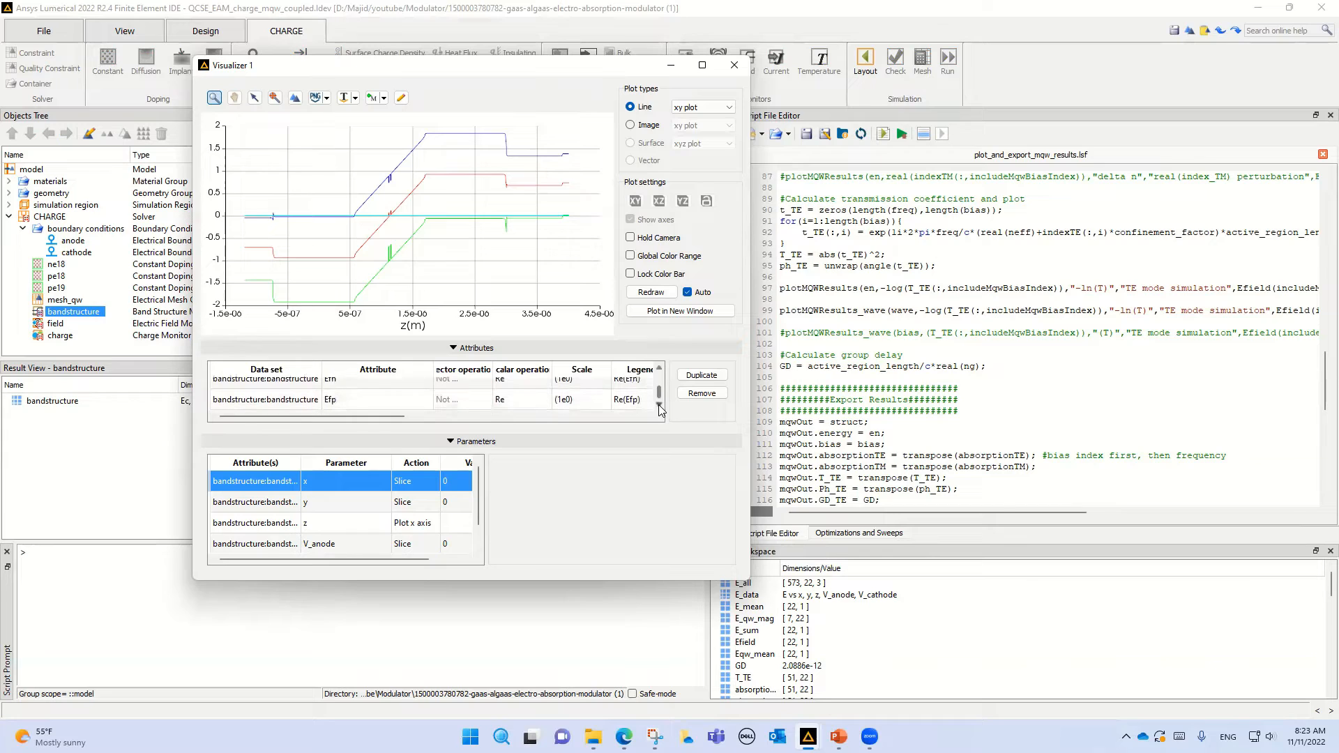
click(659, 370)
click(659, 369)
click(659, 370)
click(659, 369)
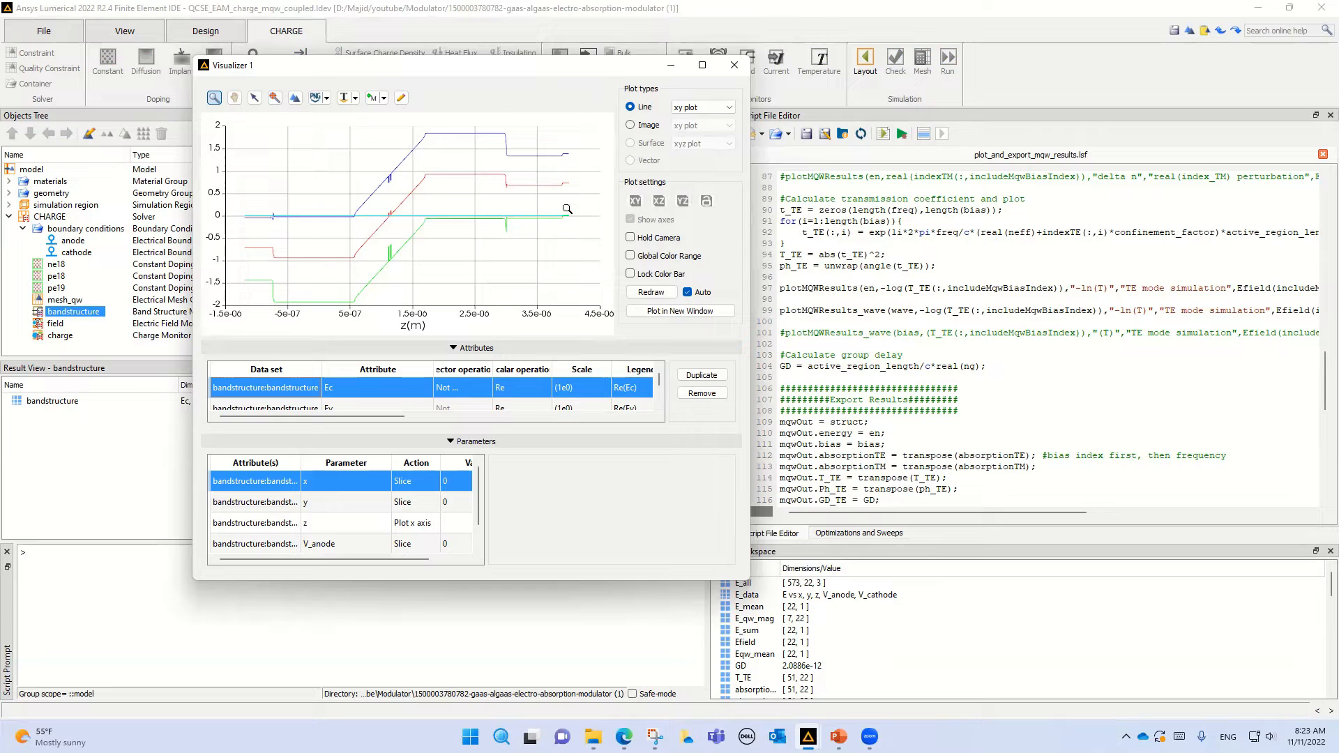
mouse_move(566, 211)
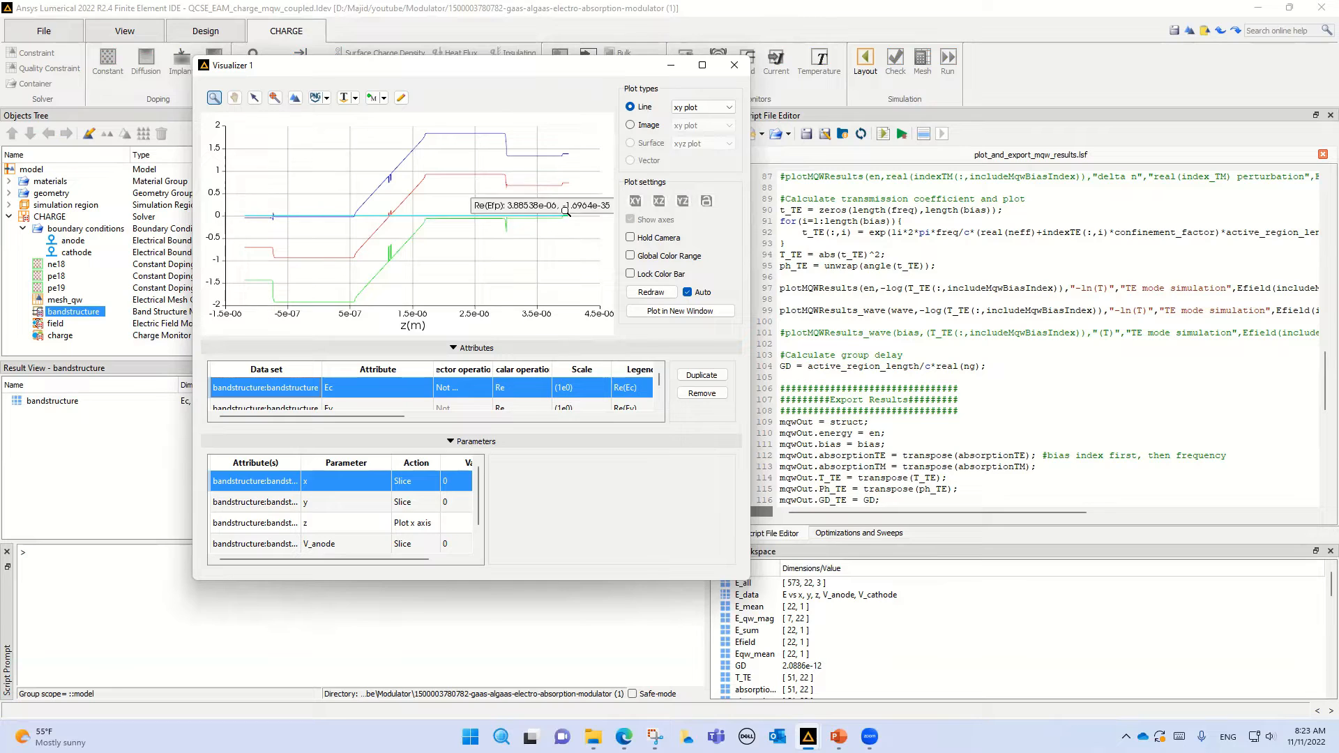
Remove the Efp and Ei curves from the band structure plot.
click(659, 403)
click(659, 404)
click(659, 404)
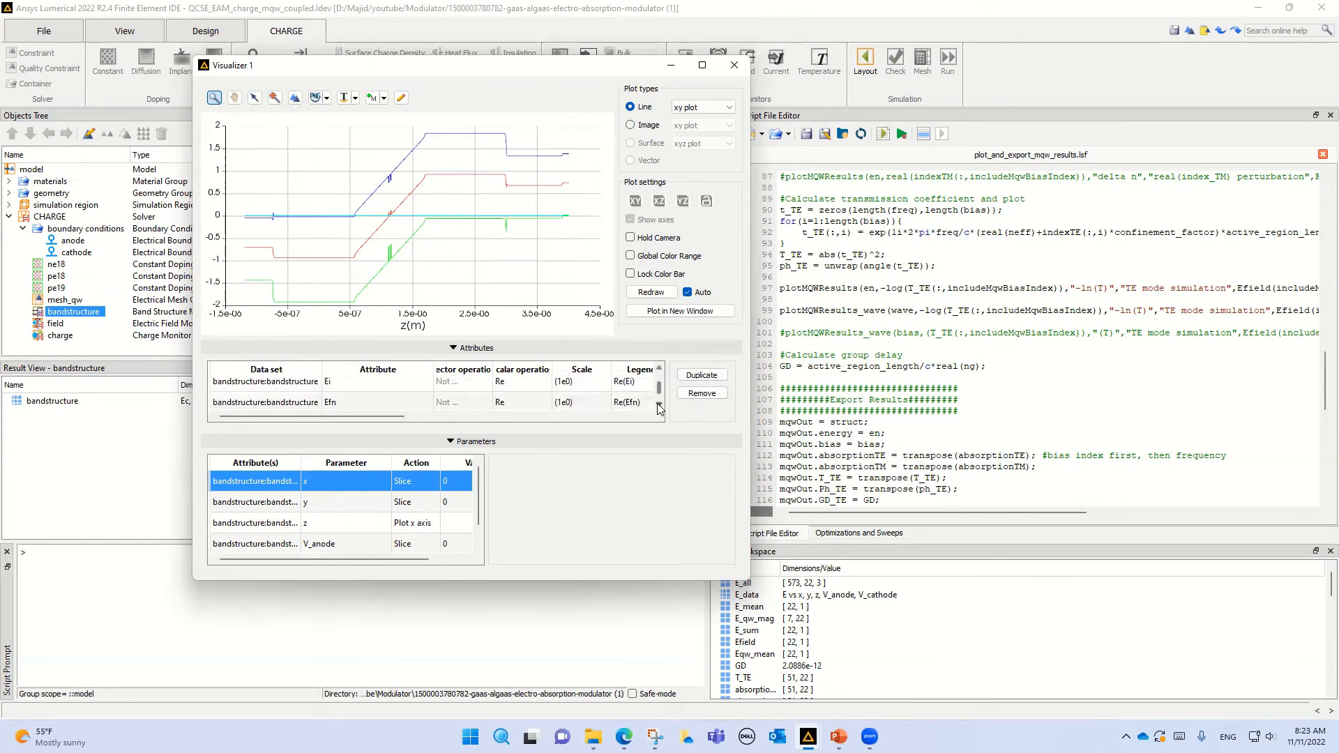
click(659, 404)
click(366, 401)
click(710, 396)
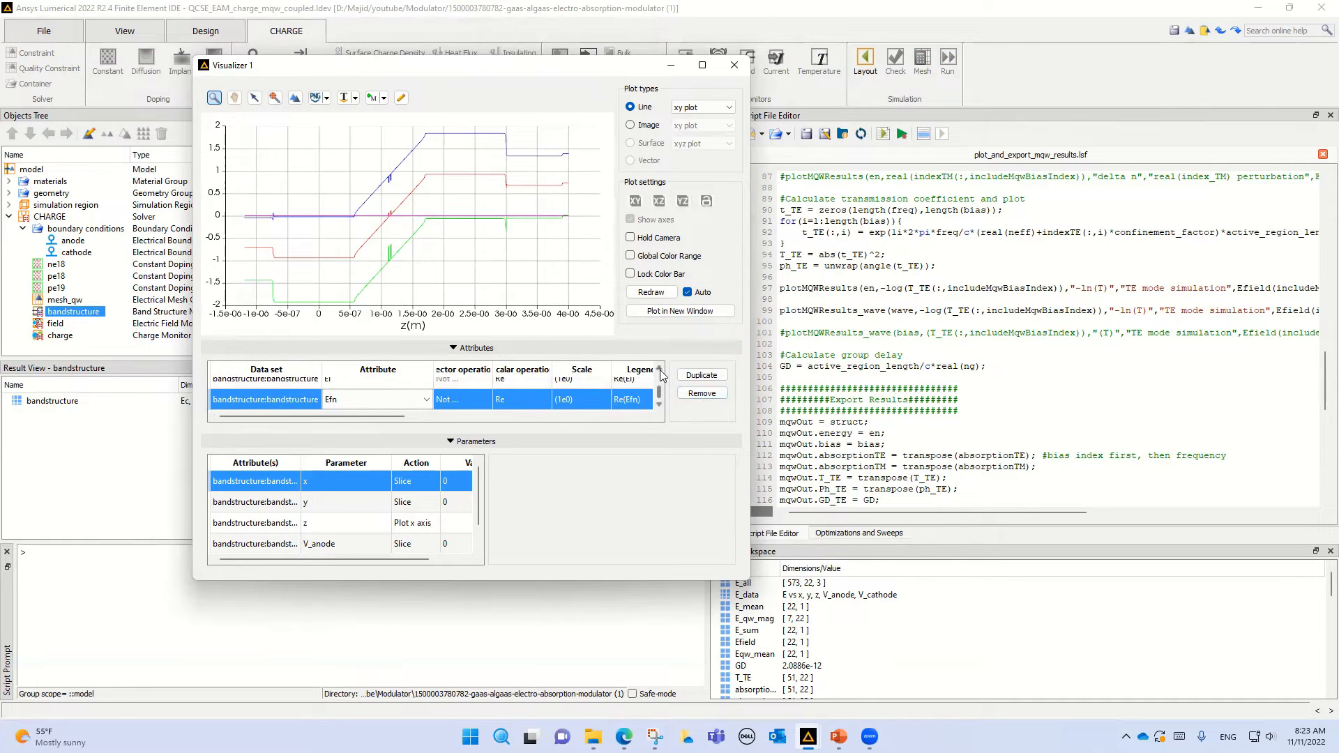
click(659, 367)
click(351, 400)
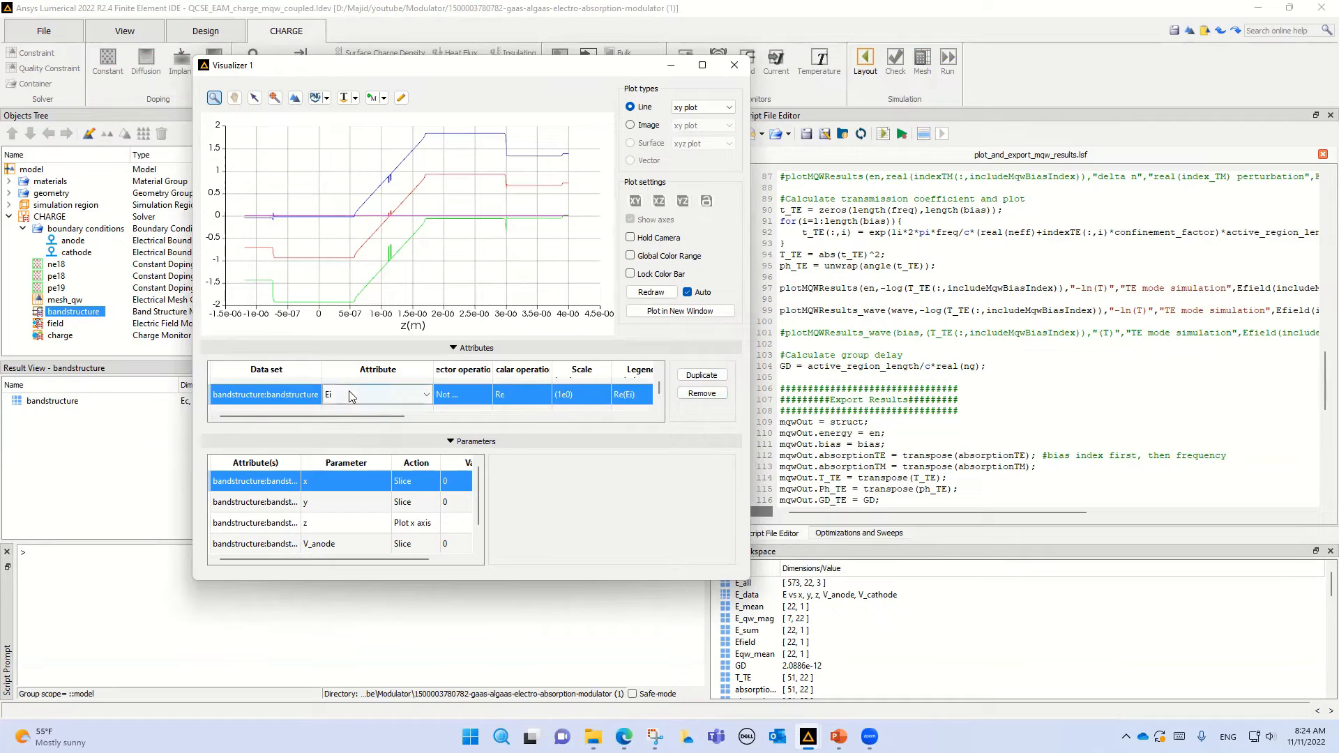
click(702, 394)
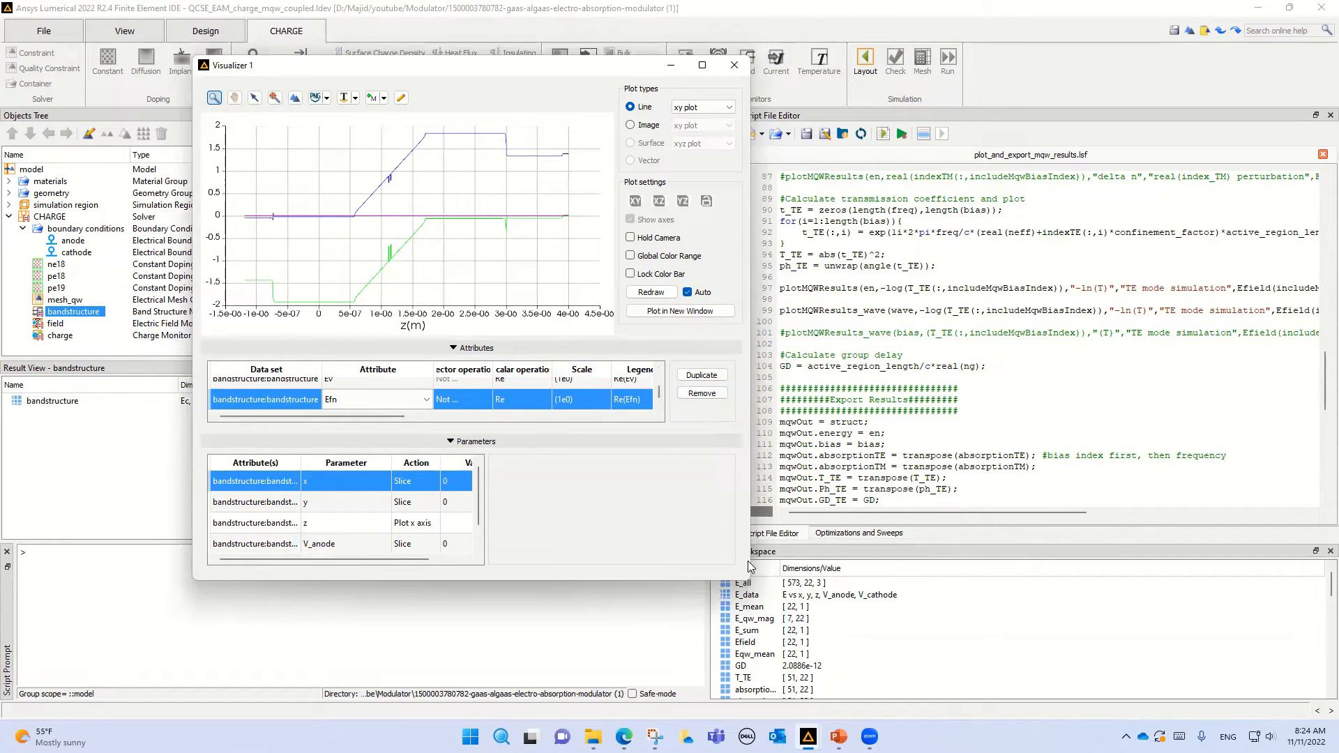
Widen the plot window and give the Efn curve x markers with a marker size of 4.
click(1209, 571)
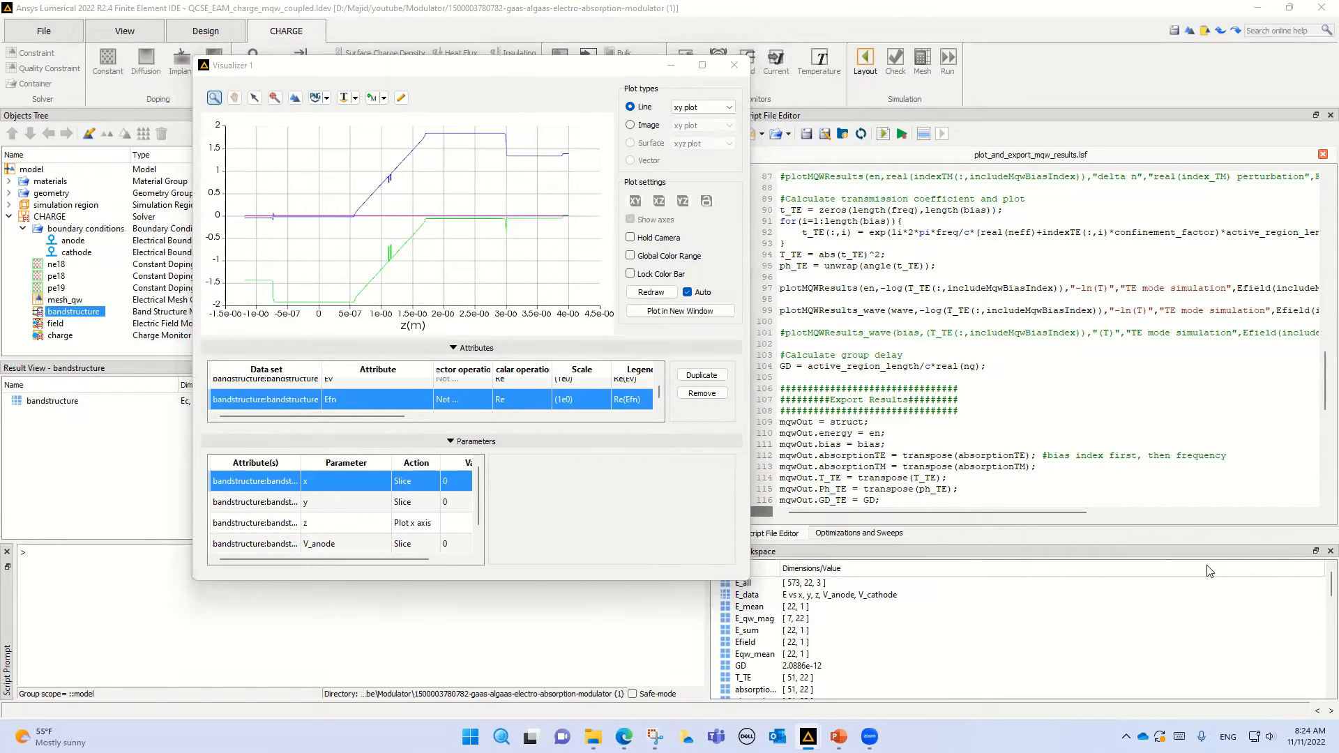
click(748, 579)
drag(748, 579, 1130, 613)
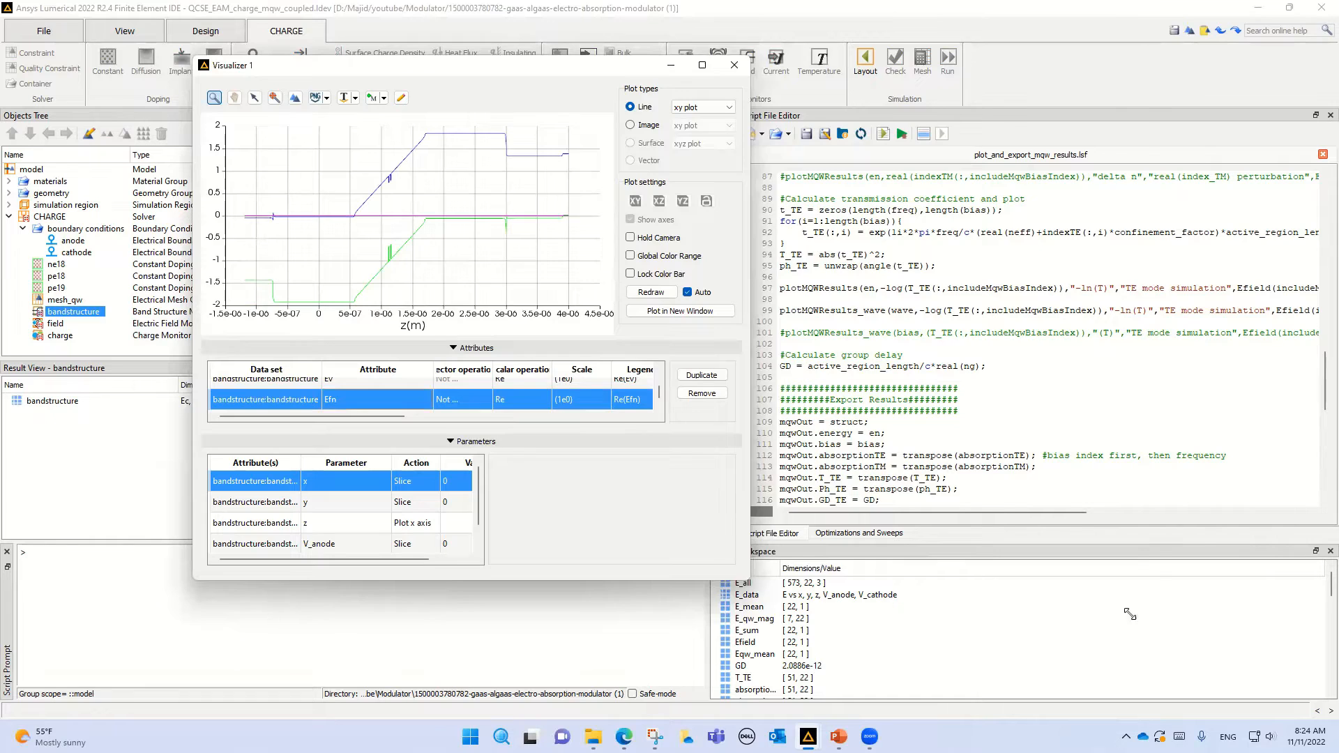
click(963, 436)
click(964, 434)
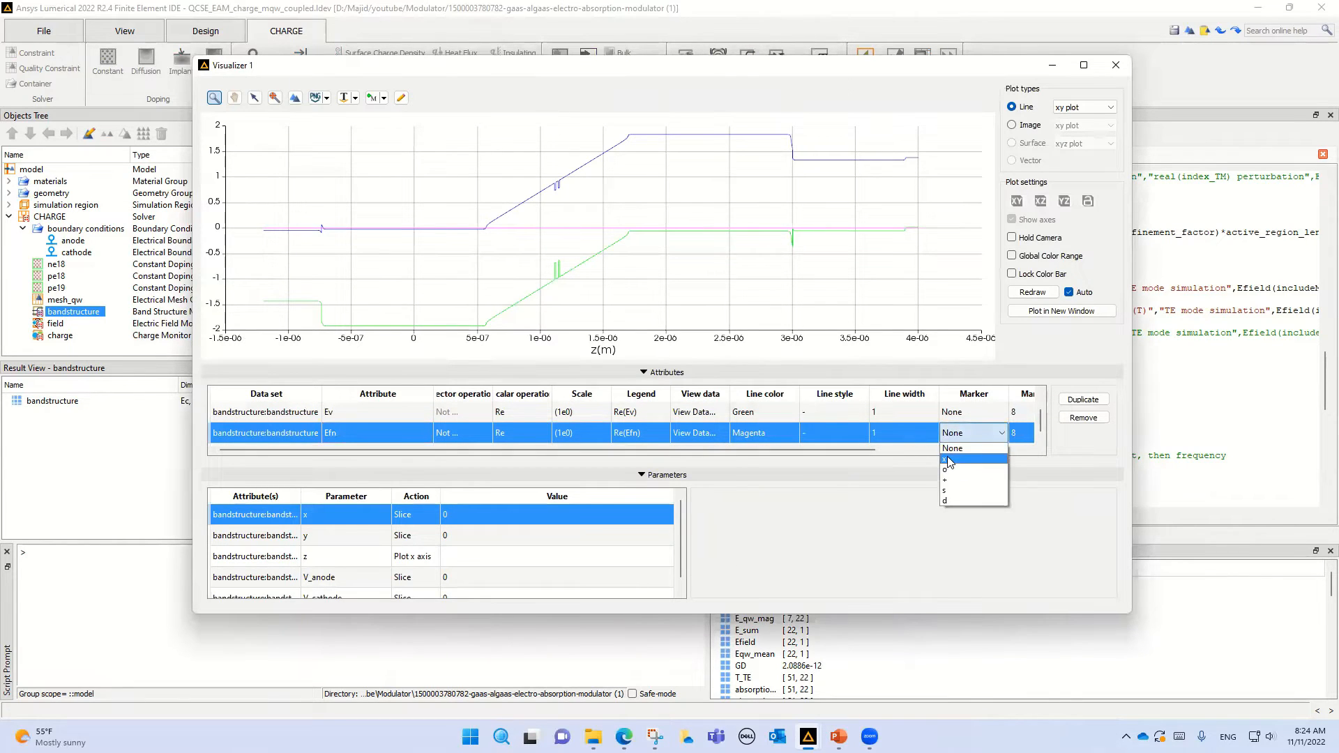
click(949, 459)
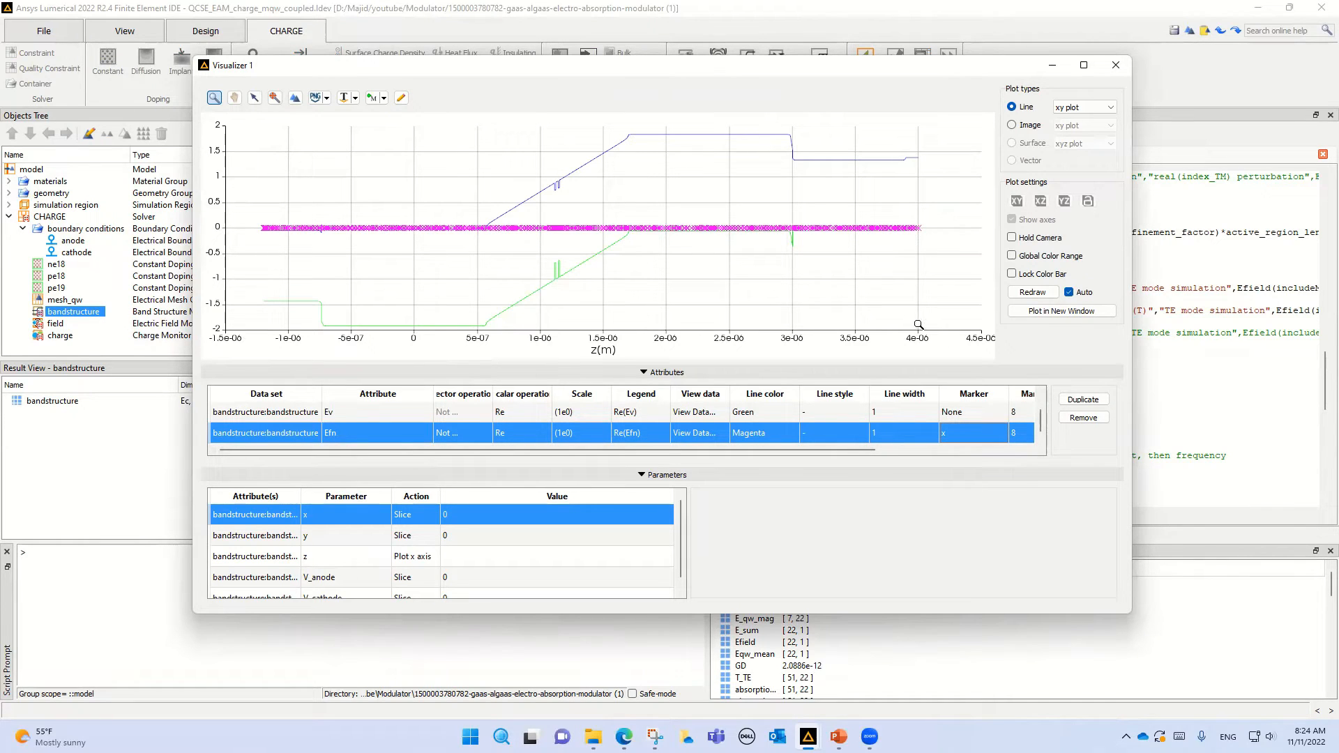
click(1015, 438)
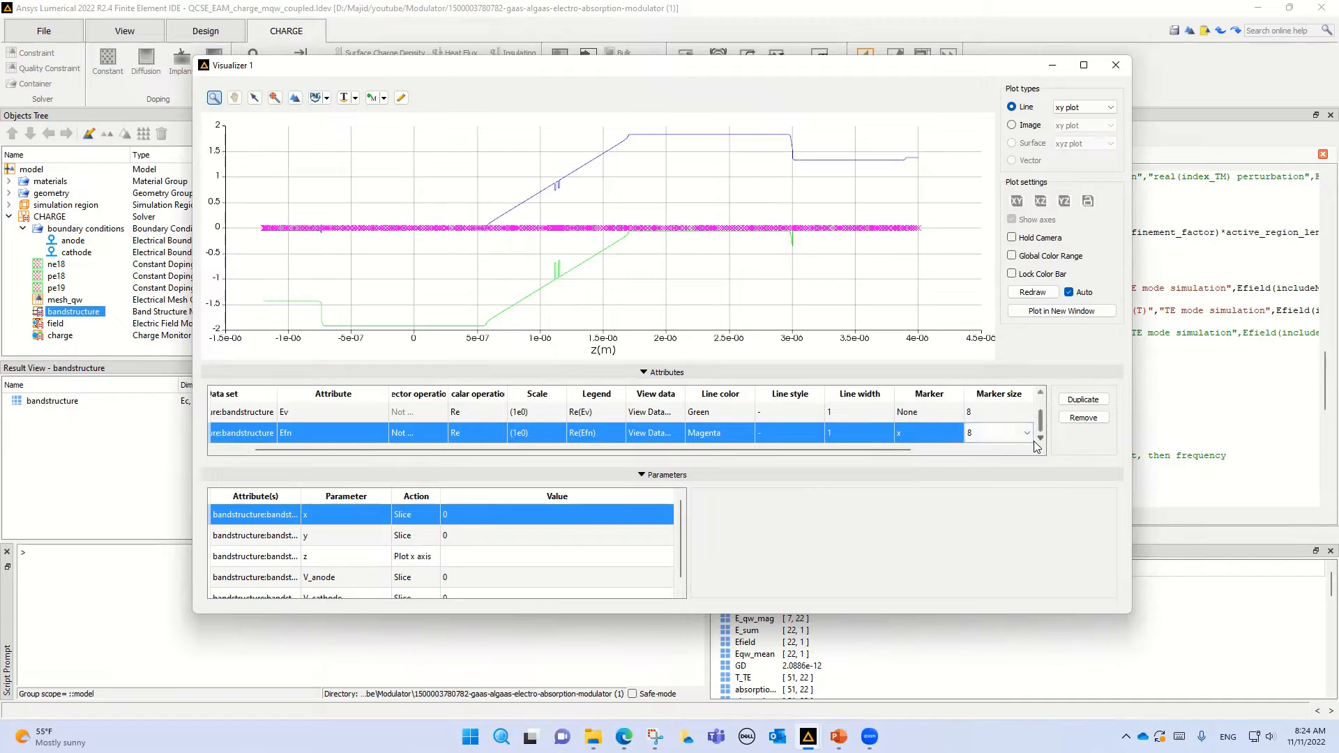
click(1029, 434)
click(986, 477)
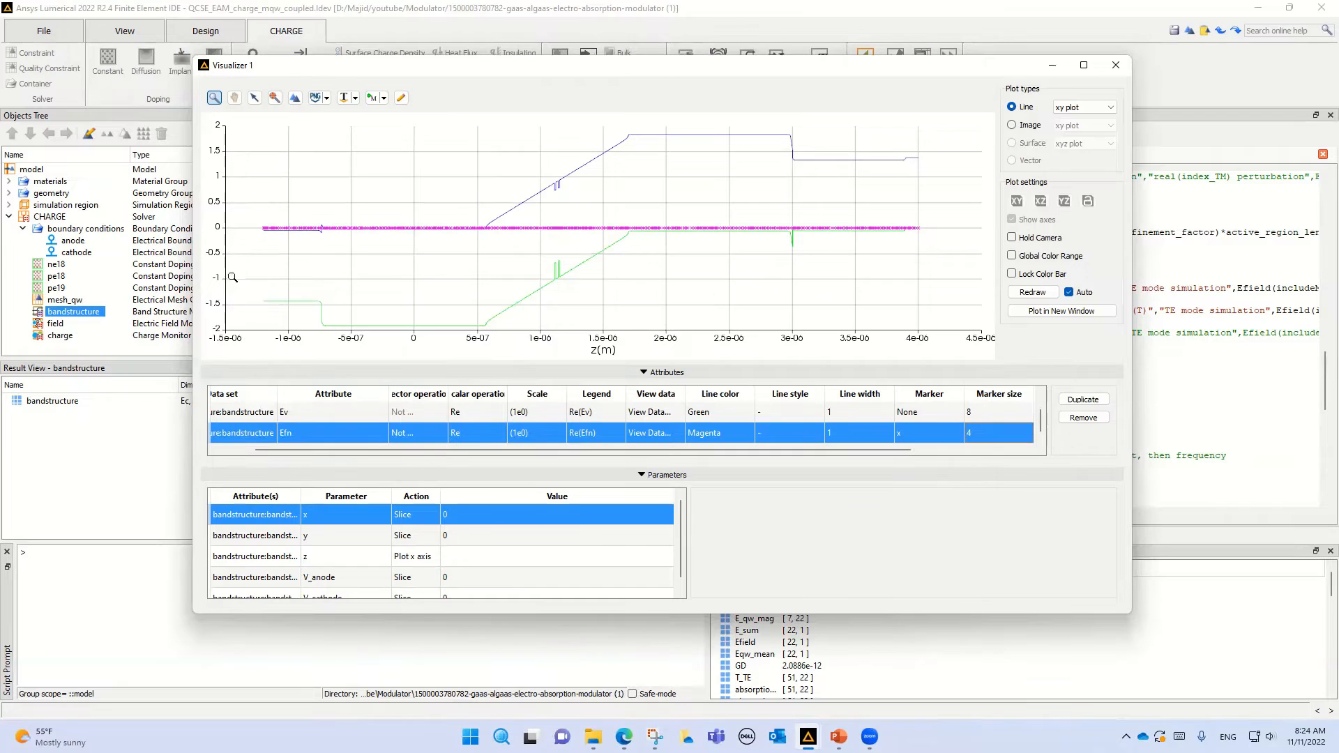
Examine the band edges around the two quantum wells close up, and restore the full band structure plot.
mouse_move(277, 230)
drag(538, 168, 579, 320)
mouse_move(533, 277)
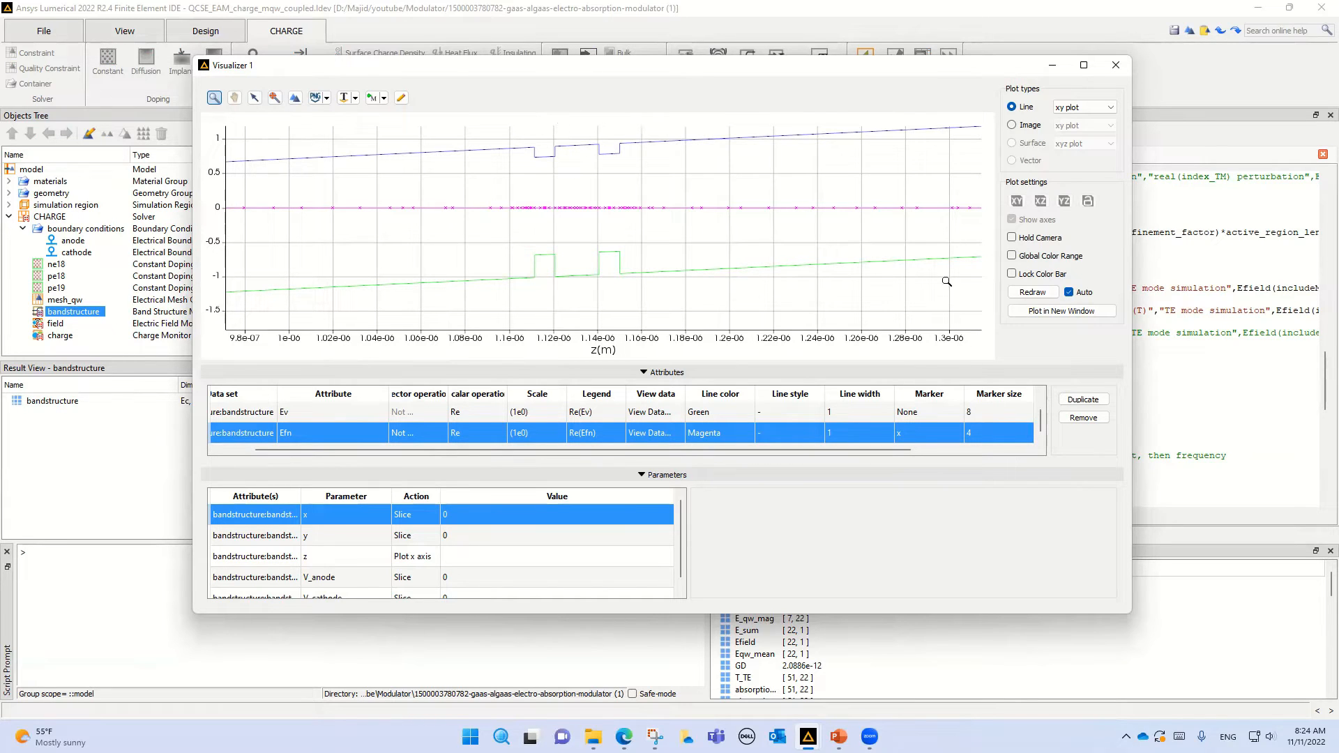
click(1034, 294)
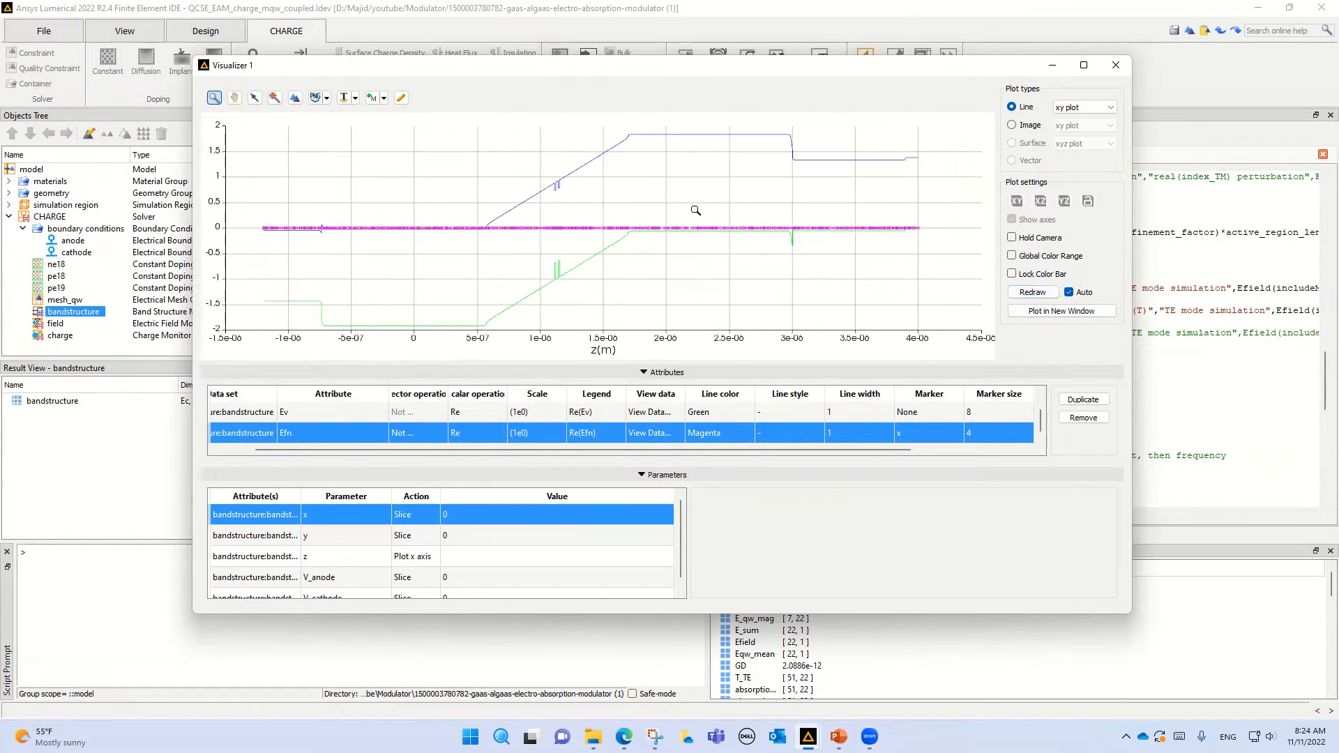
mouse_move(665, 145)
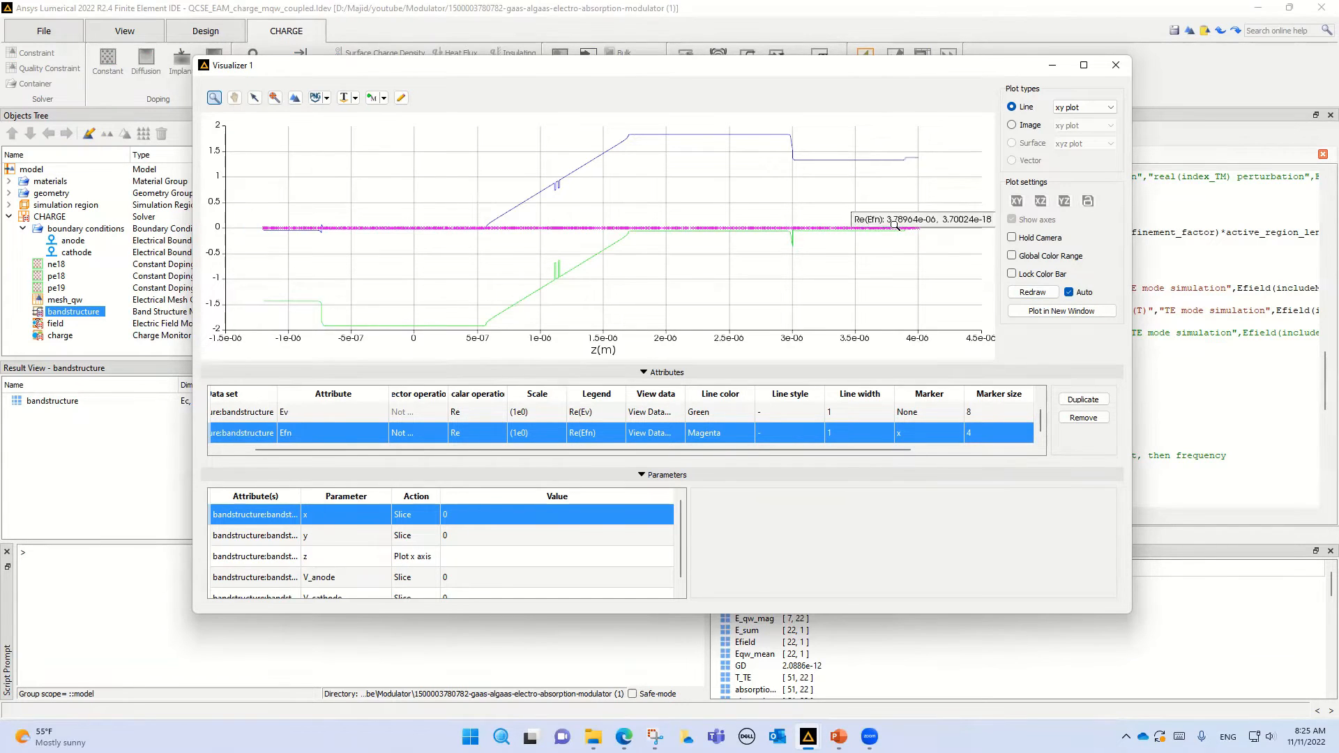
Inspect the Efn curve's values along z, from the cathode side back to the anode side of the structure.
scroll(900, 233, up, 2)
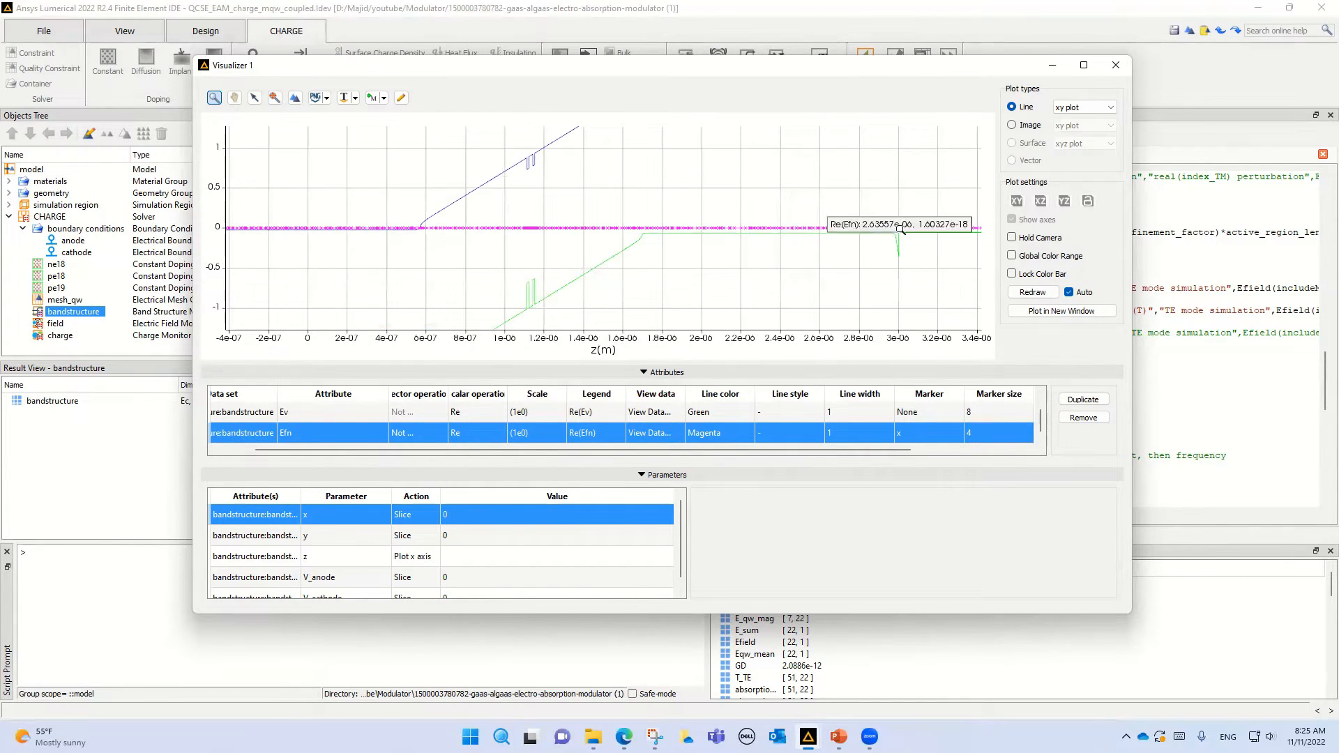
scroll(798, 232, down, 3)
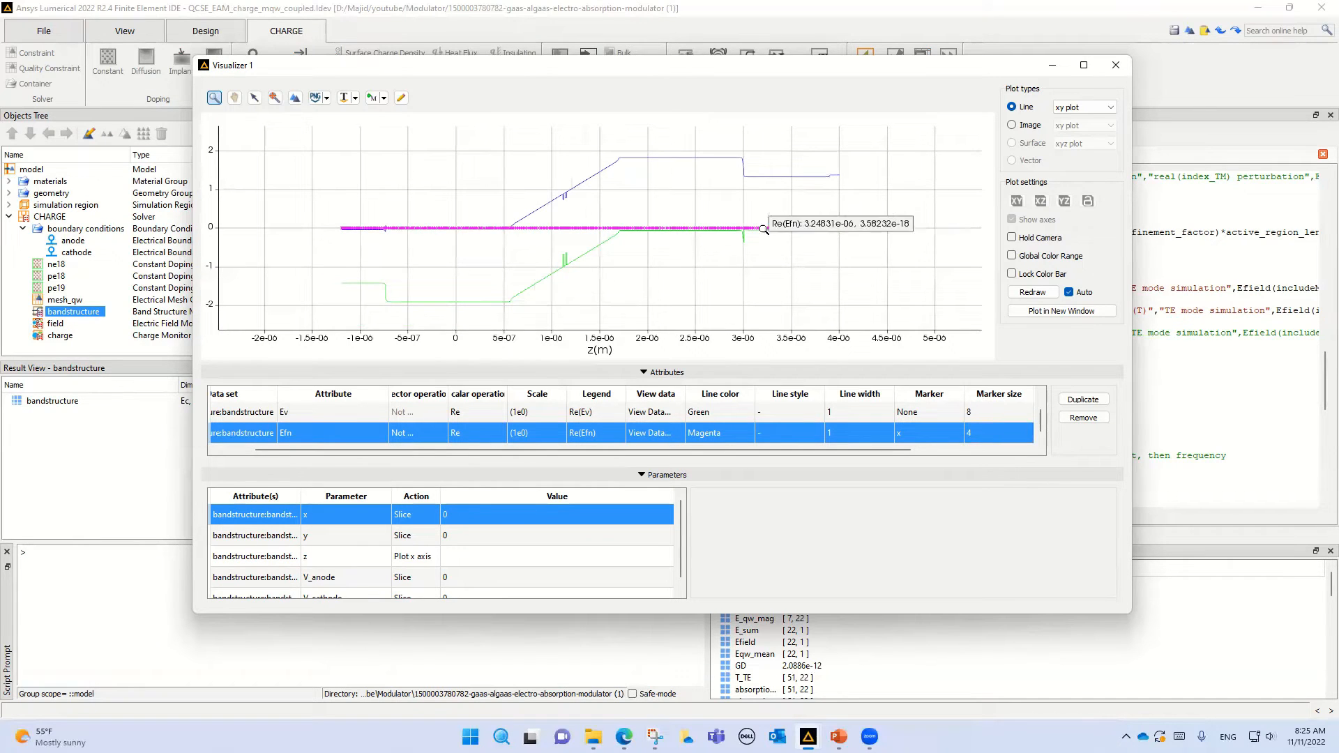
scroll(411, 231, up, 1)
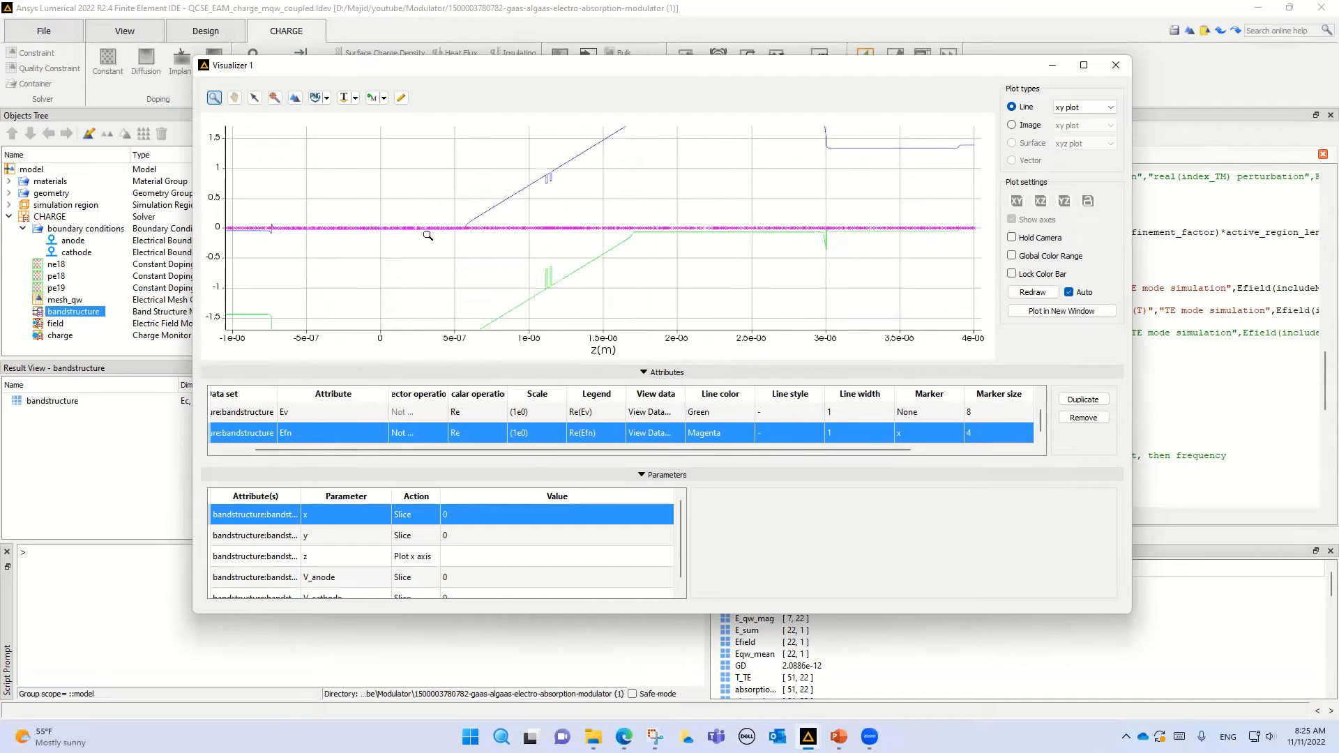
scroll(309, 220, up, 1)
scroll(309, 220, down, 1)
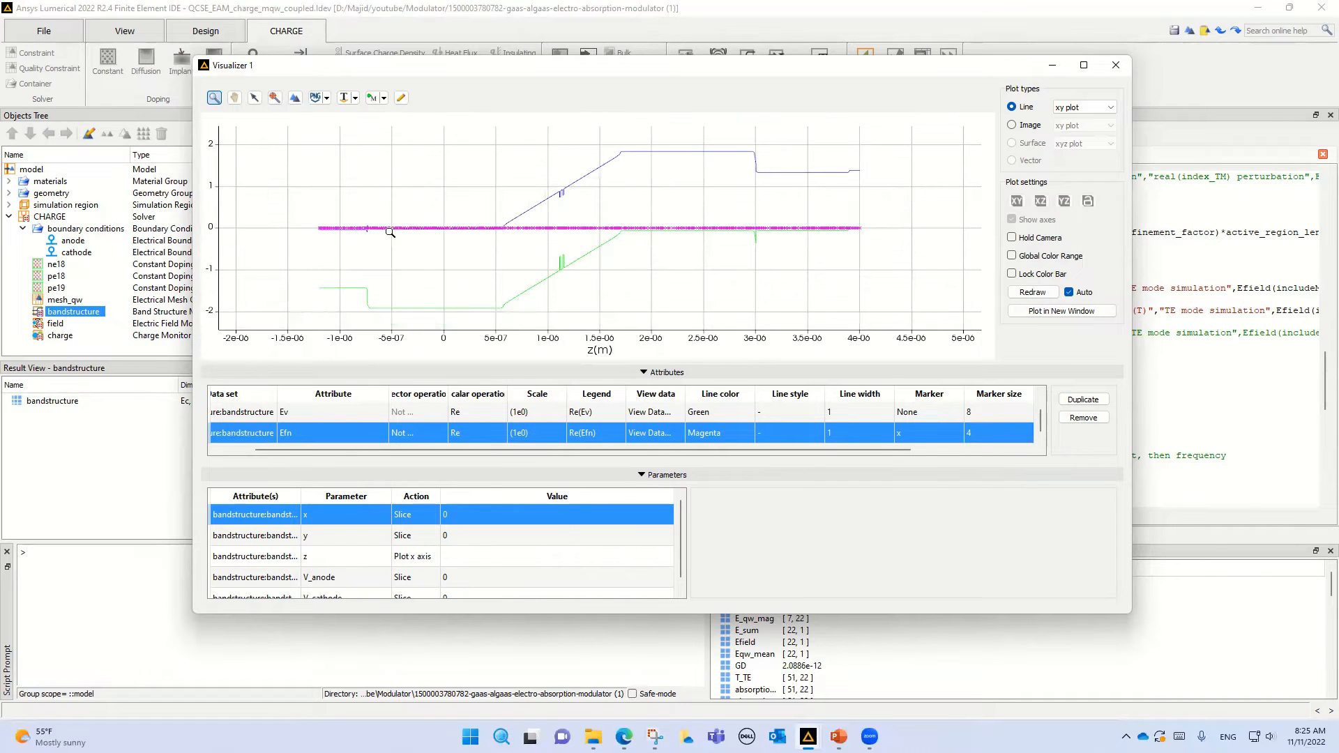
mouse_move(378, 227)
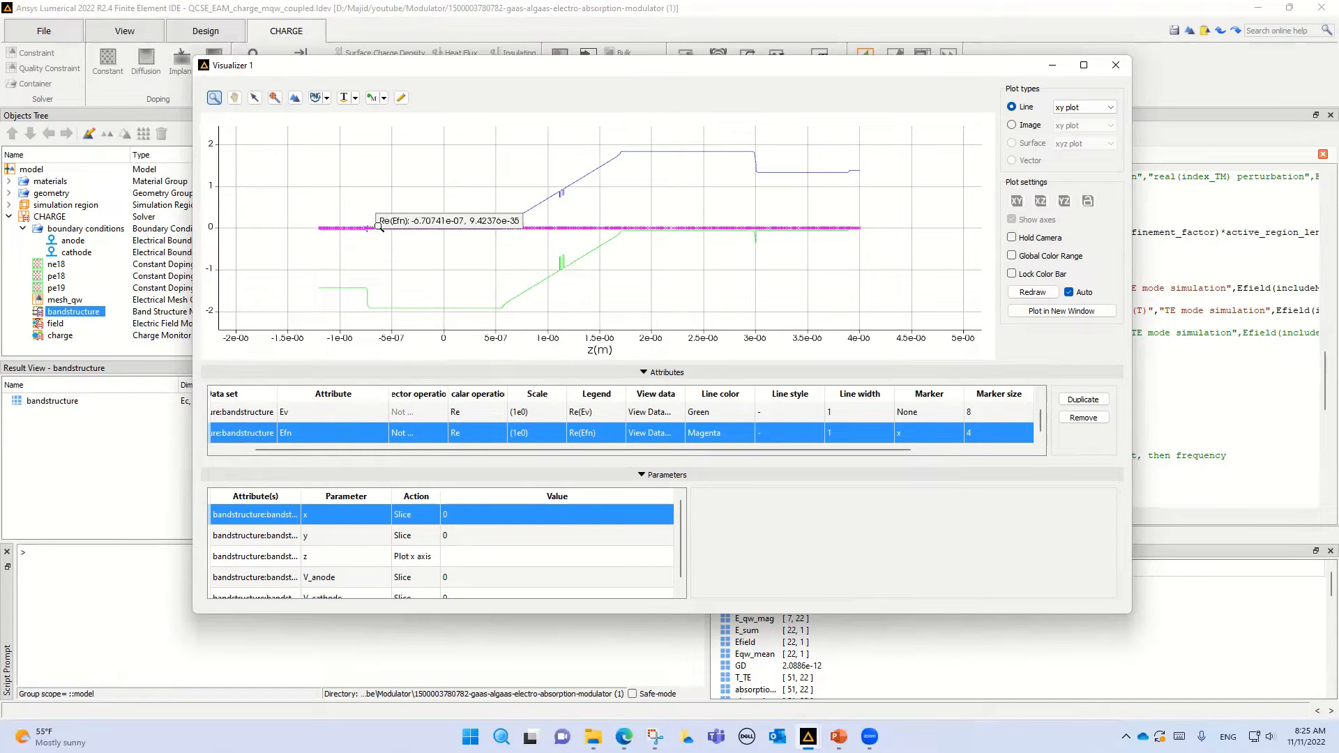
scroll(378, 226, down, 6)
scroll(379, 227, up, 4)
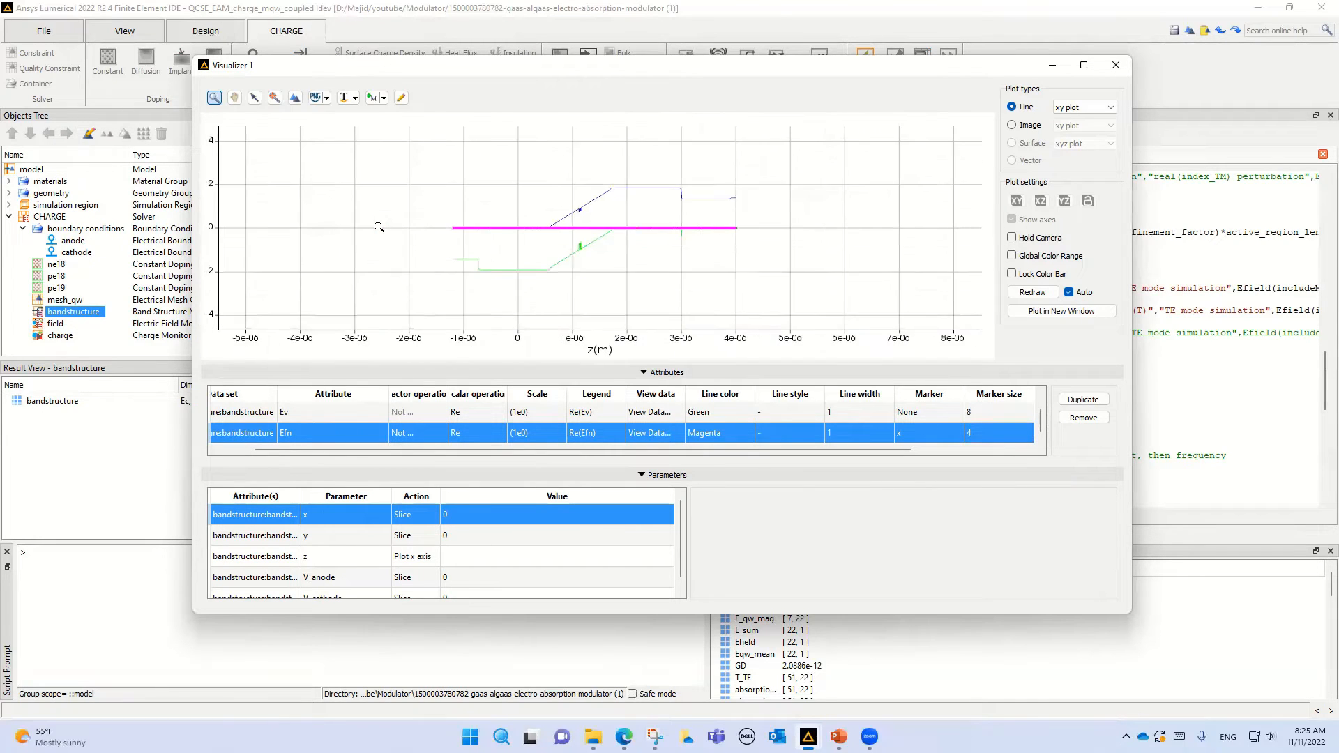
Redraw the full band structure plot and open a copy at V_anode 0 in a separate figure moved aside.
click(1033, 292)
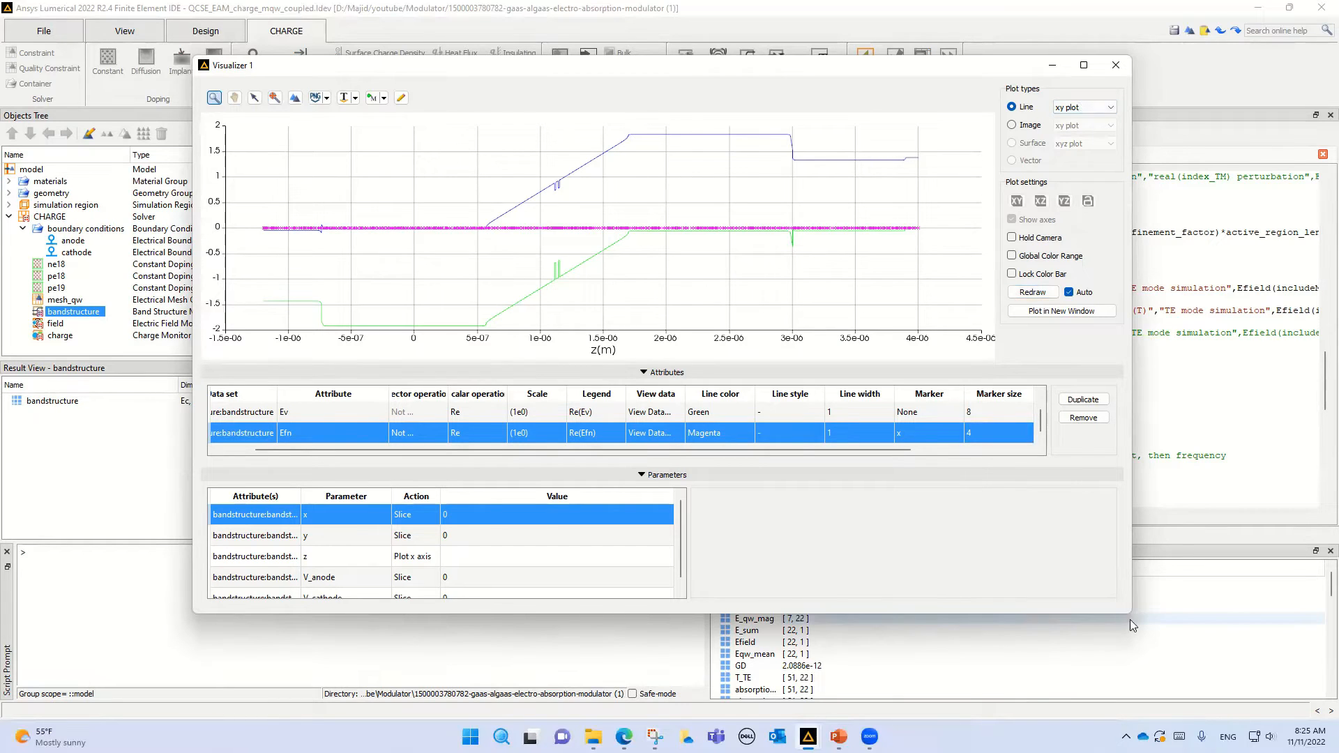
click(1041, 311)
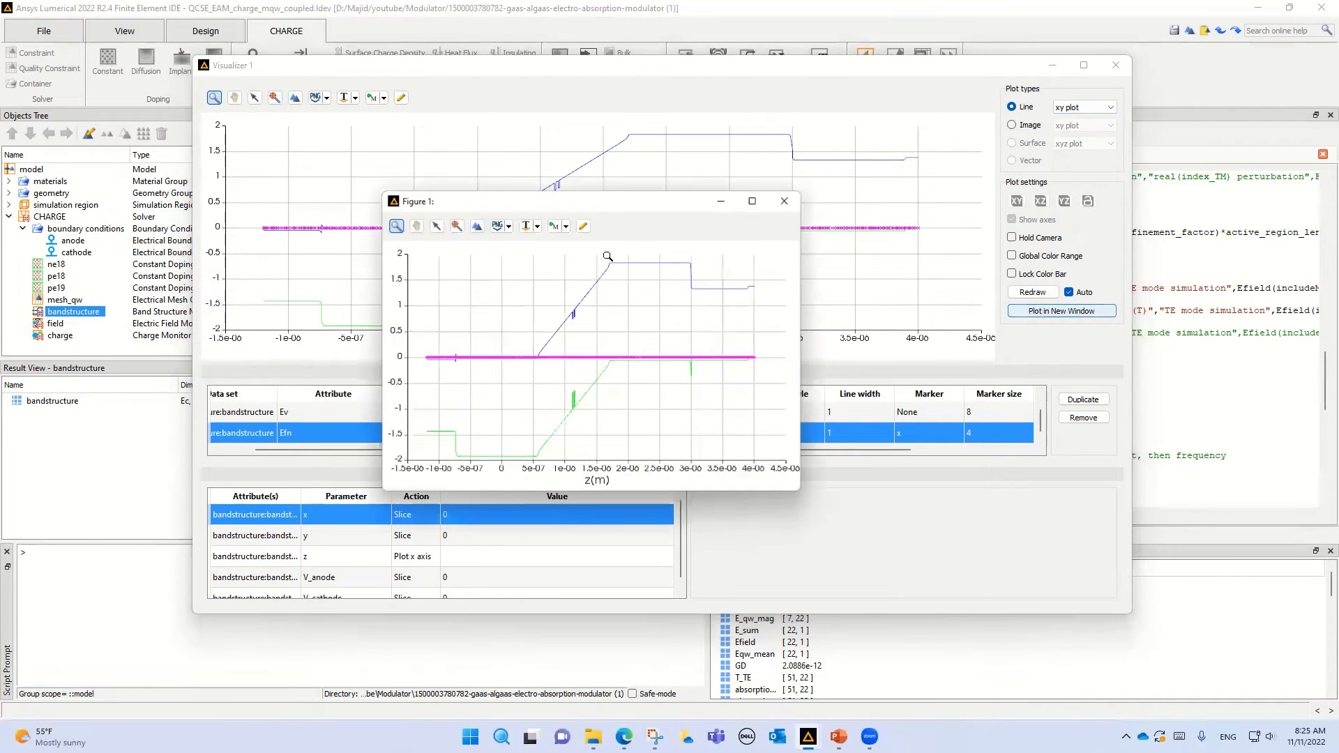
drag(598, 205, 450, 163)
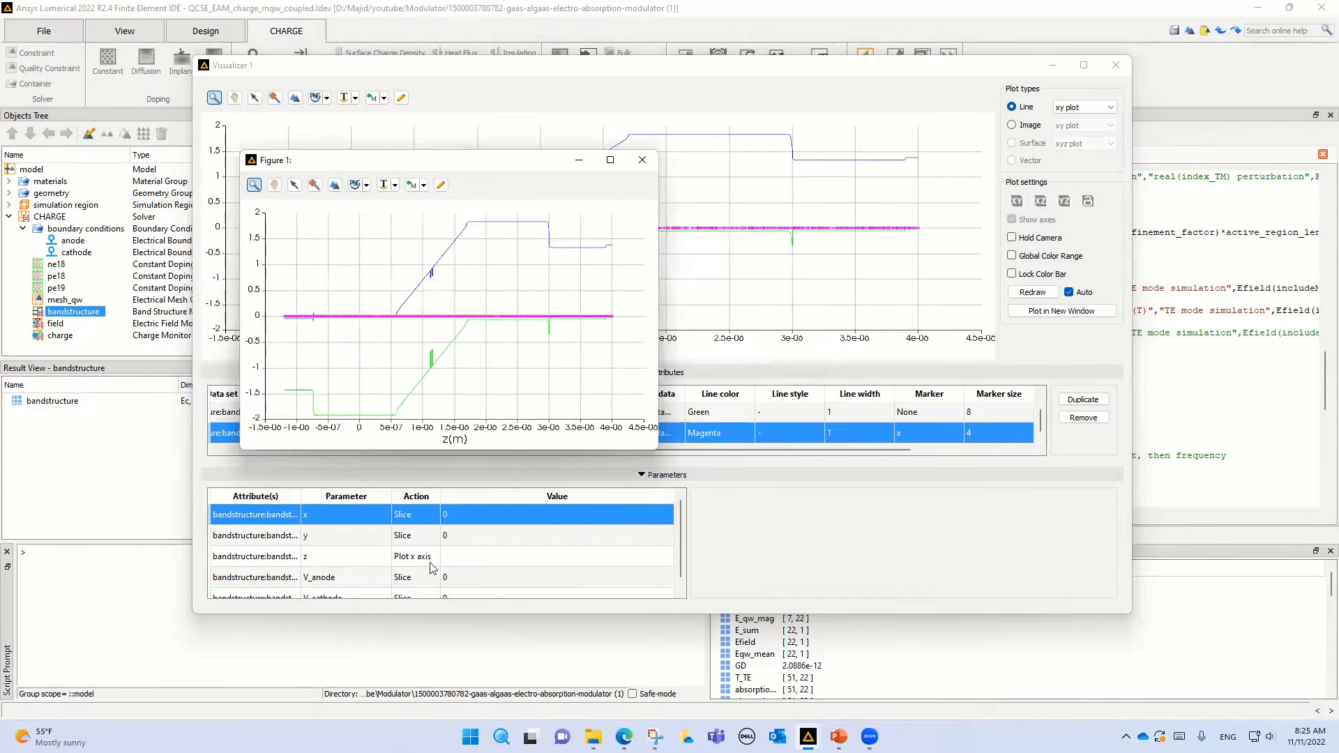
Step the V_anode slice of the band structure plot through the bias values to -5.
click(328, 578)
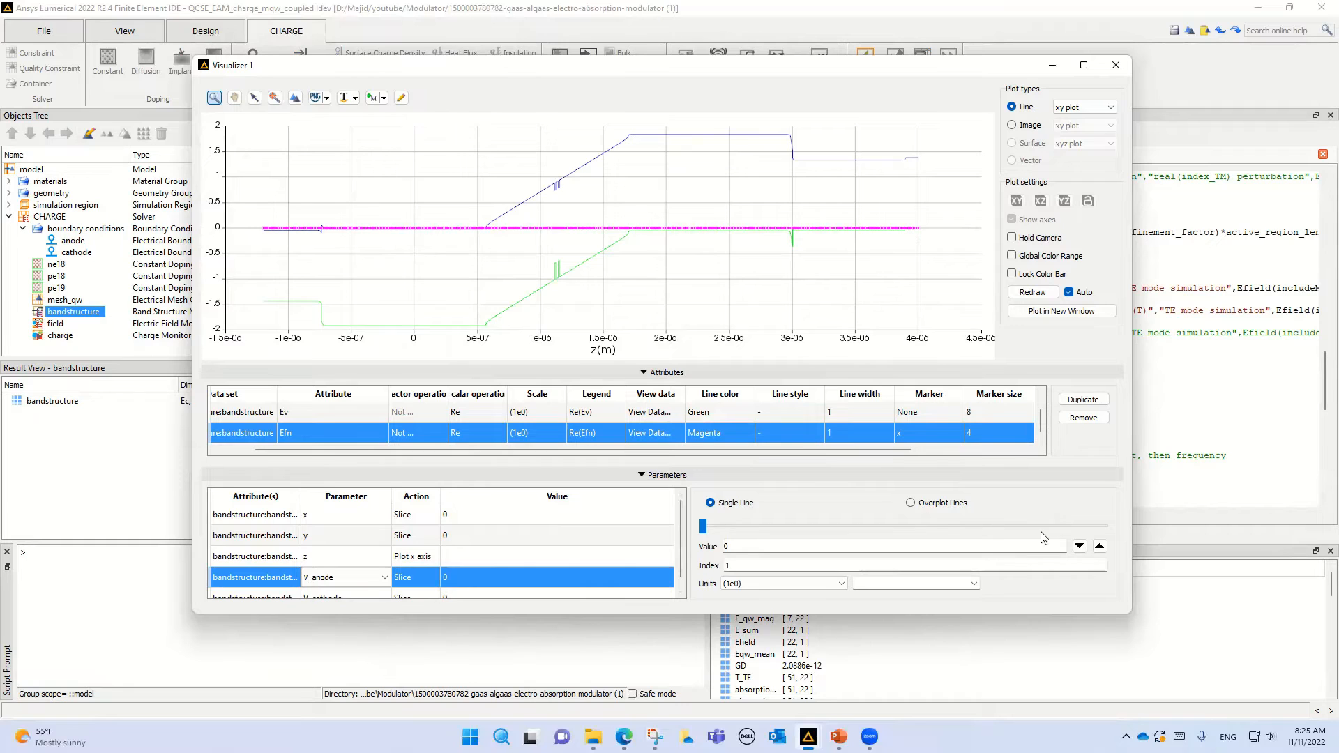
click(1100, 548)
click(1100, 547)
click(1100, 547)
click(1100, 547)
click(1099, 547)
click(1100, 548)
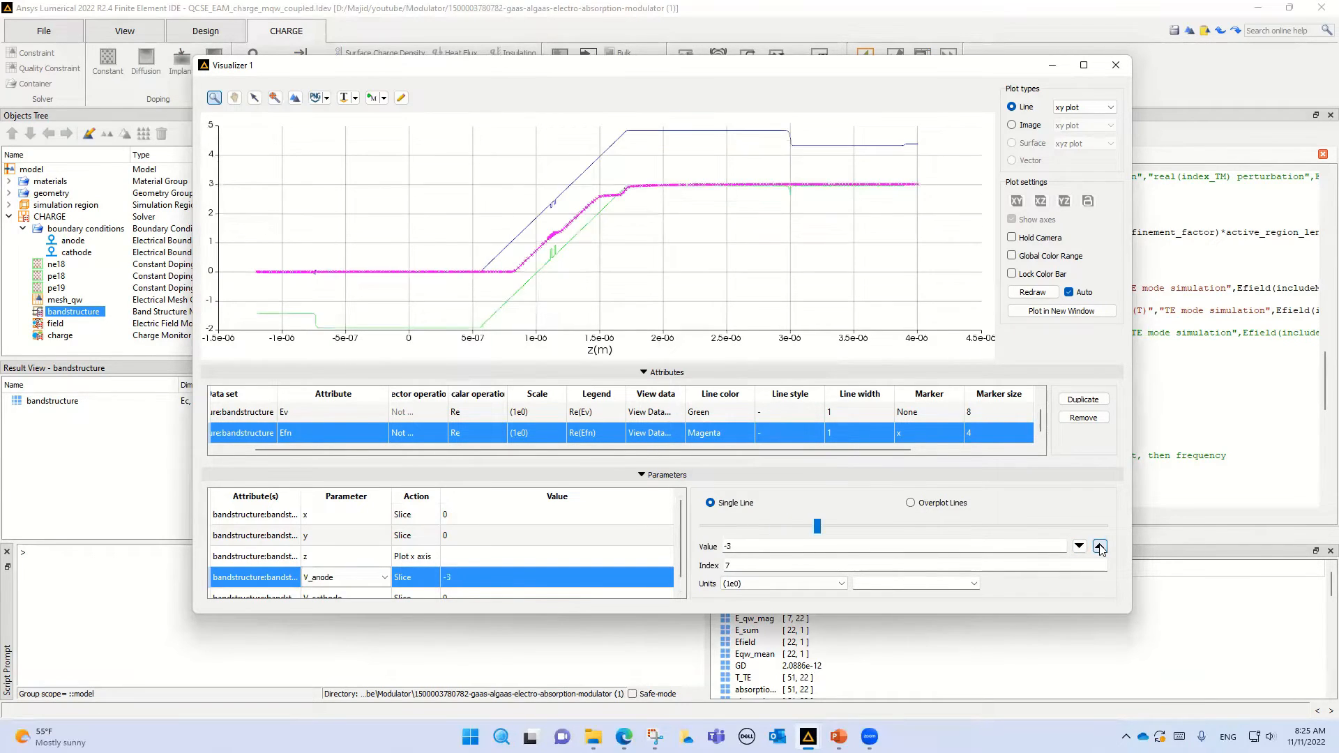
click(1099, 548)
click(1099, 548)
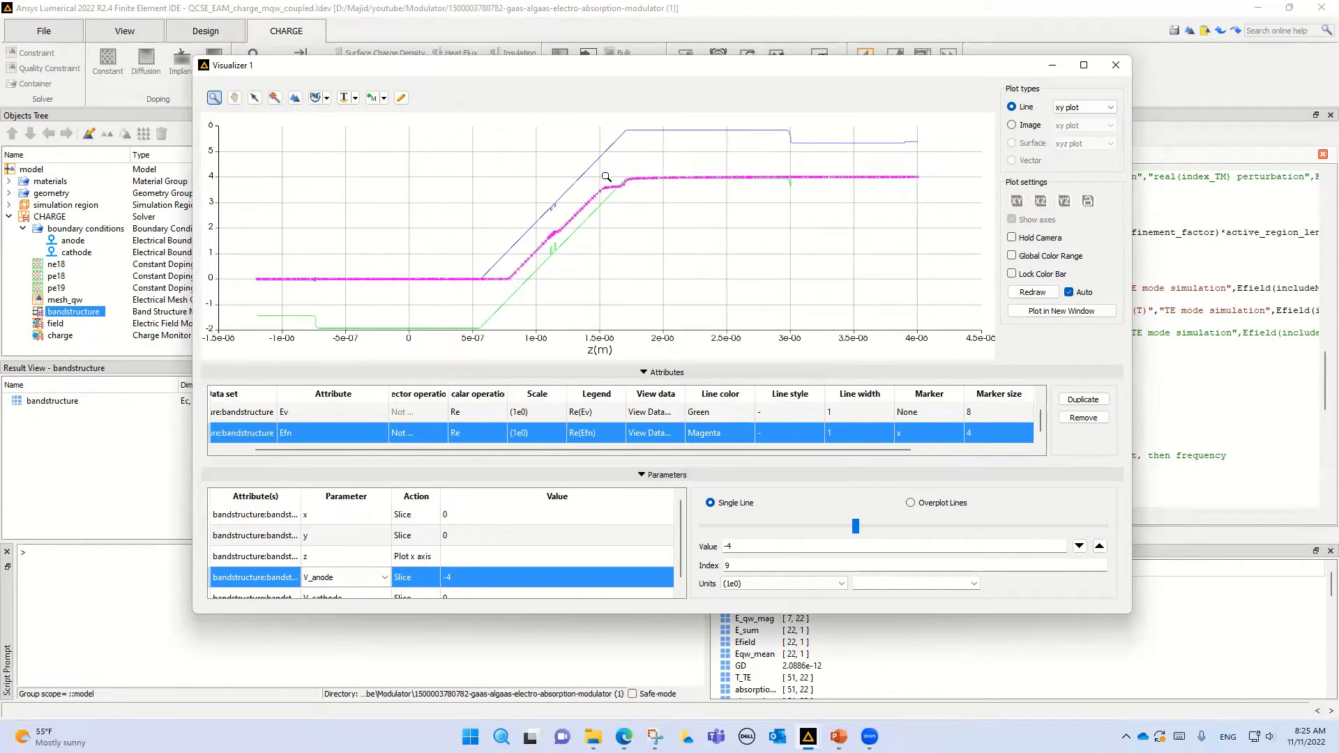
click(1100, 548)
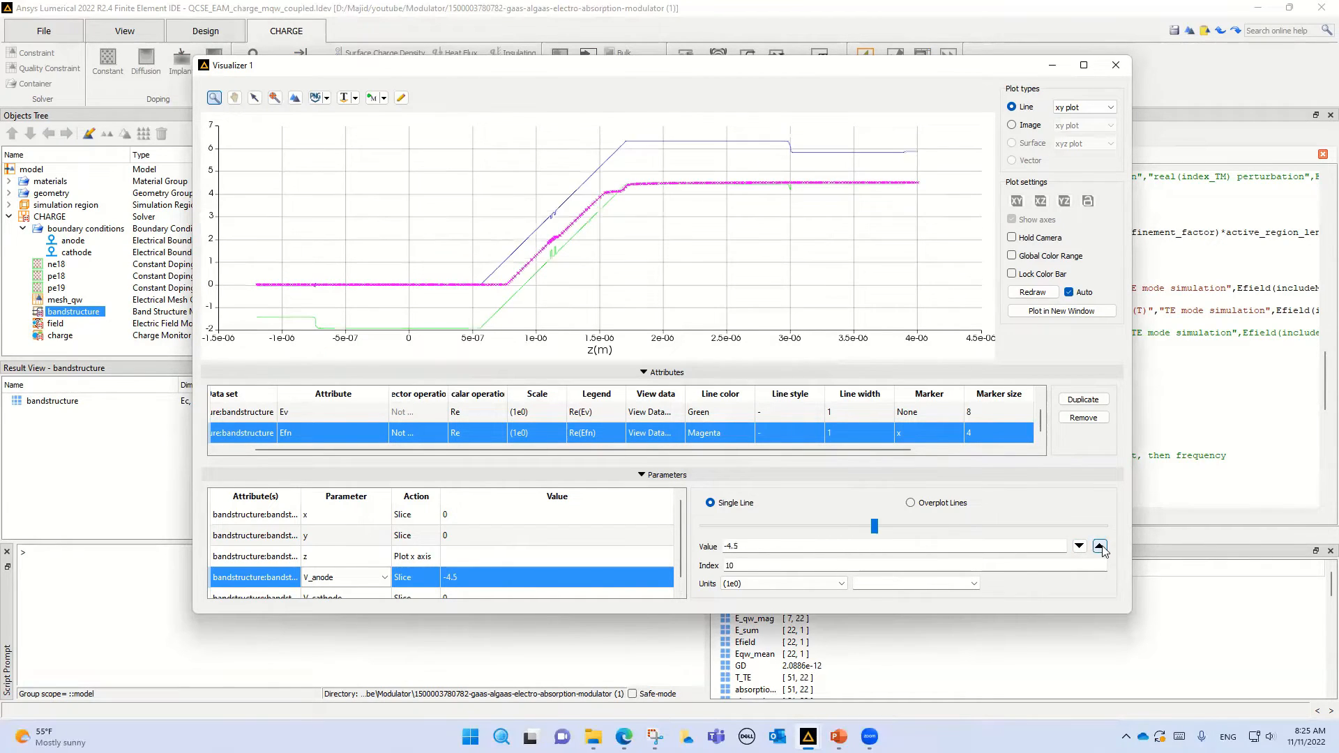
click(1100, 548)
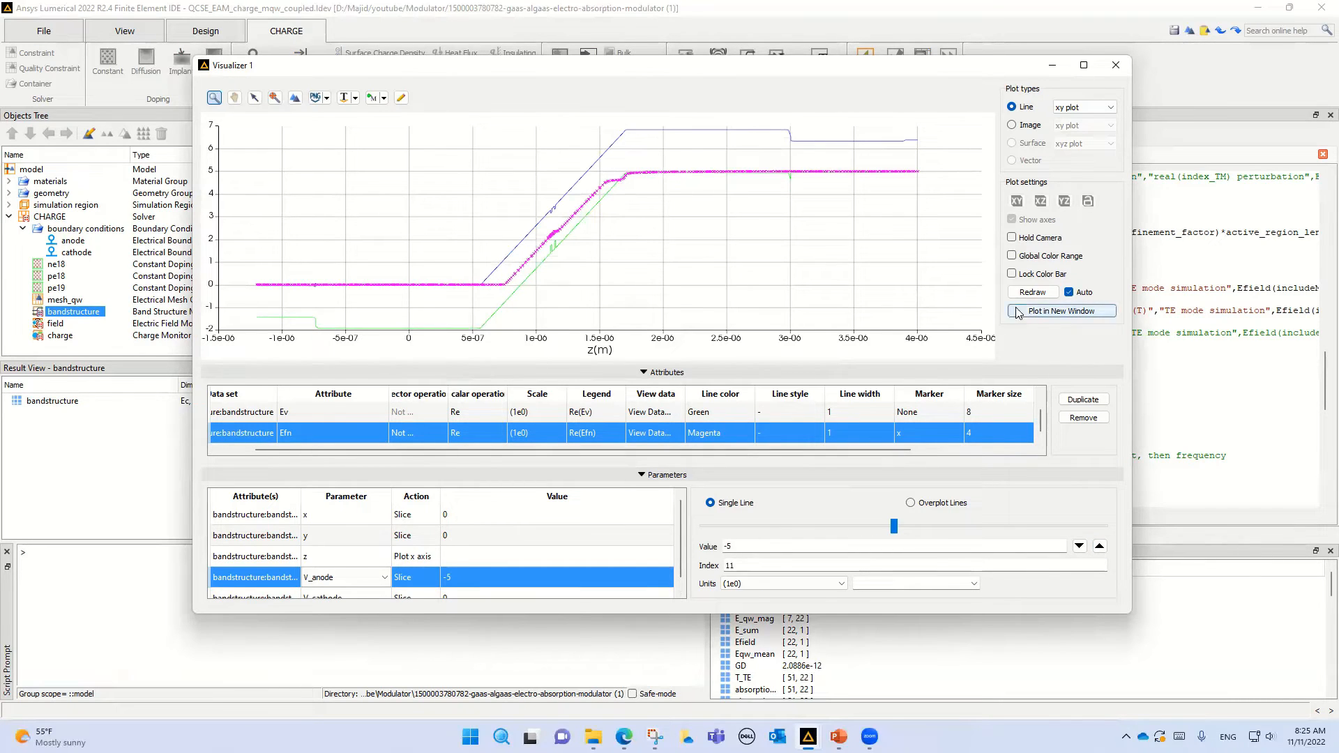
Open the V_anode -5 band structure in a second figure and align it beneath the zero-bias figure for comparison.
click(1042, 313)
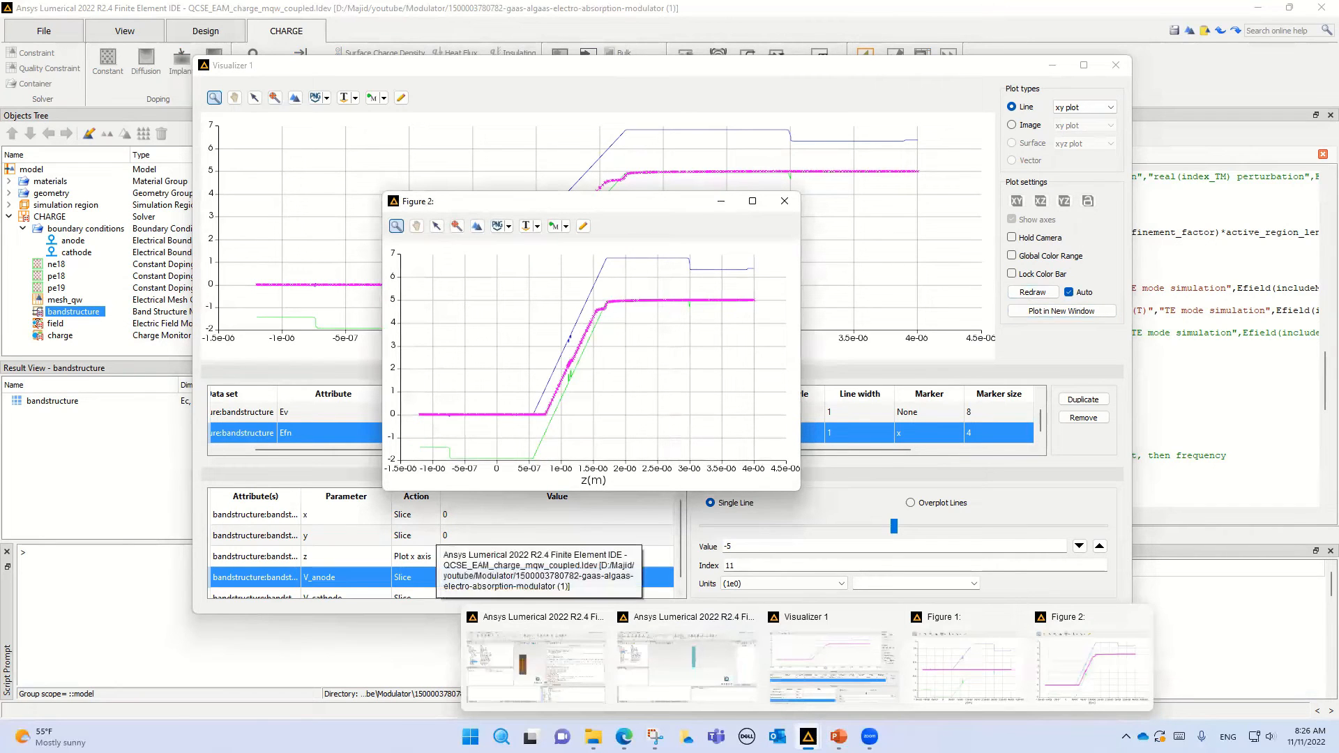
click(808, 737)
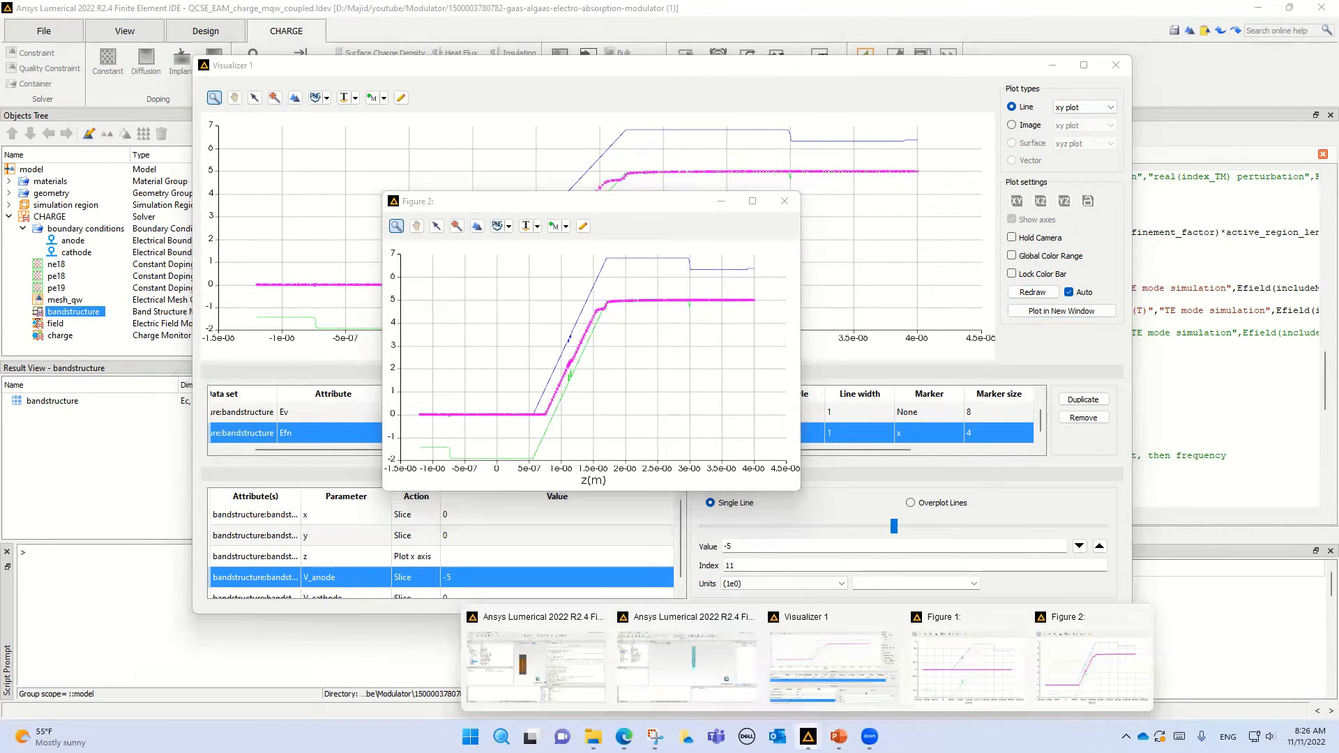
click(961, 684)
drag(690, 205, 564, 335)
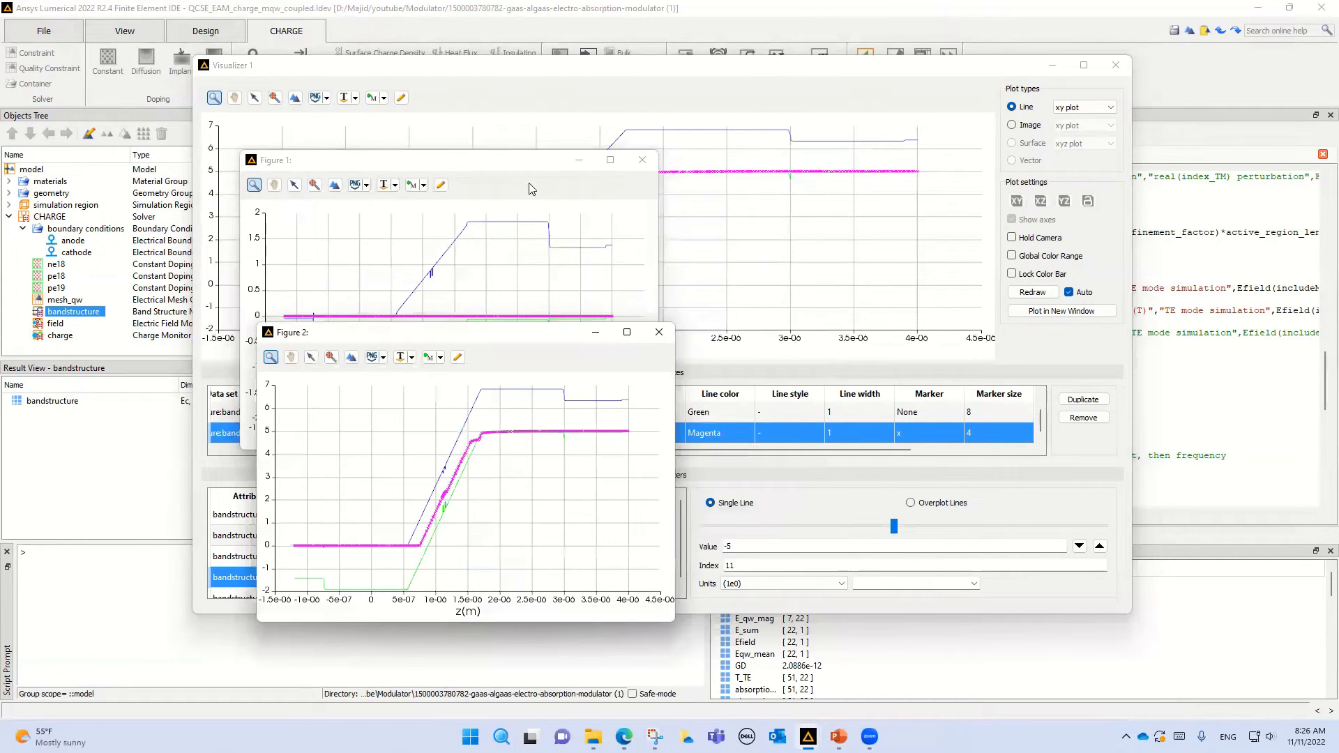
click(513, 162)
drag(513, 162, 545, 44)
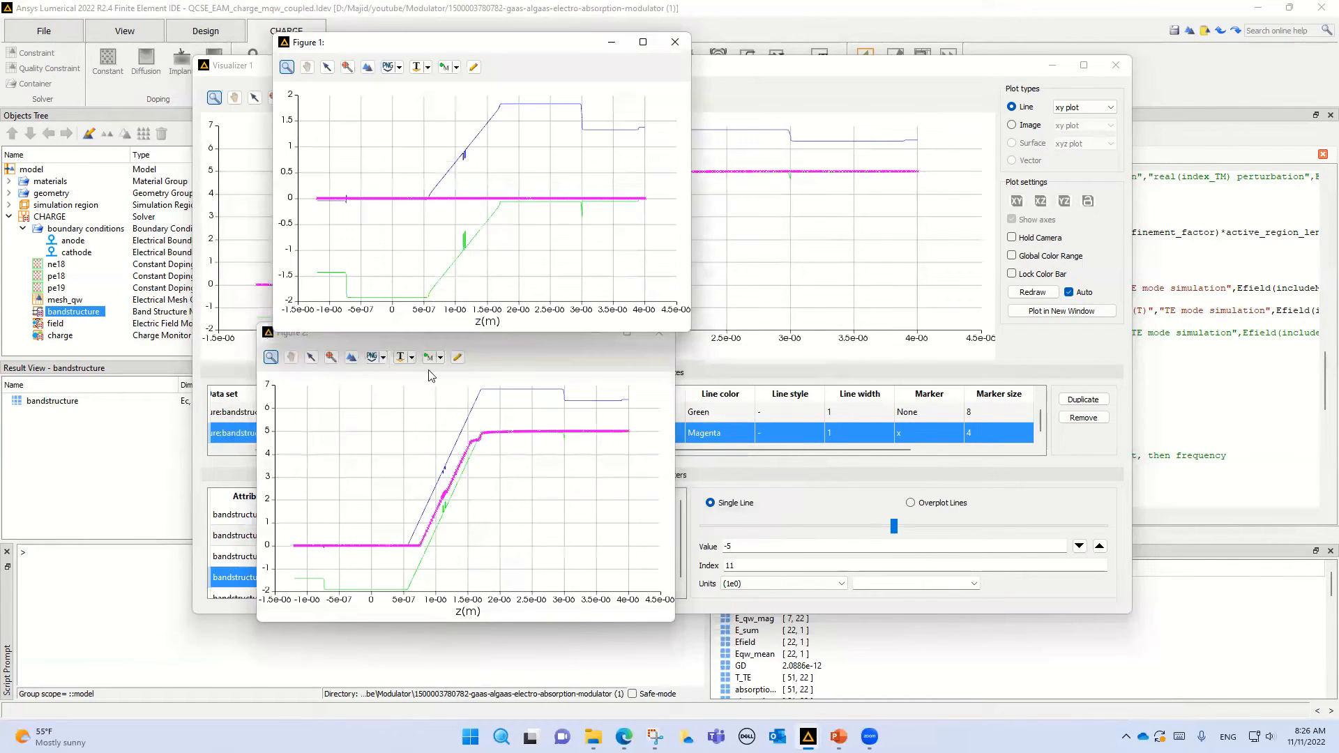
click(448, 340)
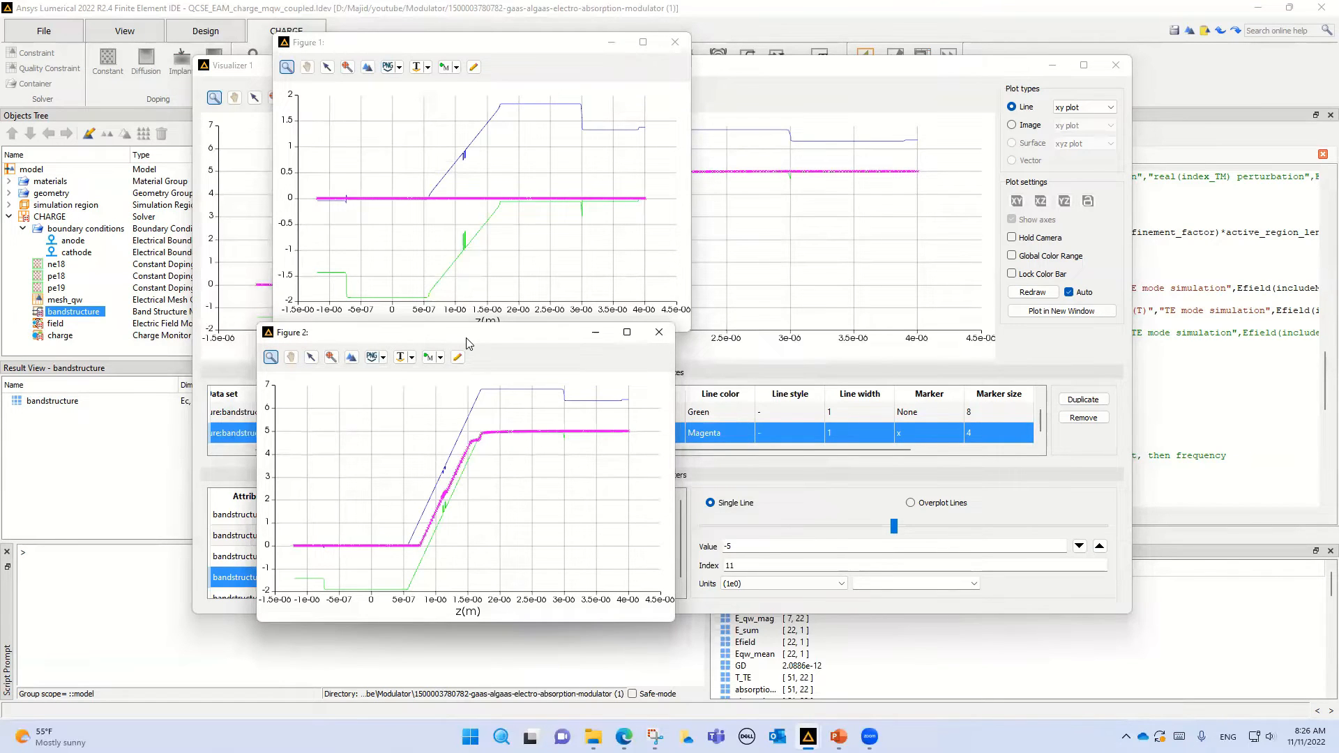
drag(466, 343, 488, 347)
mouse_move(472, 495)
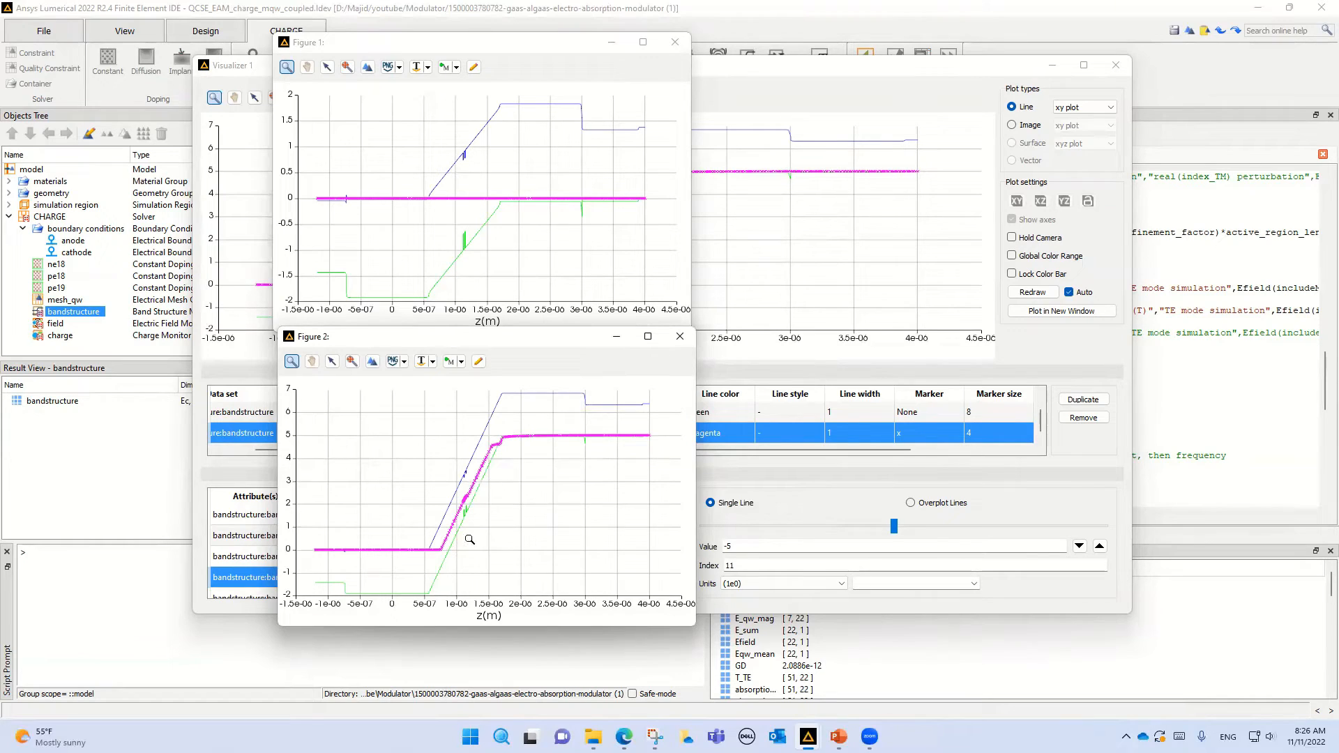
mouse_move(476, 472)
Switch to the EAM modulator presentation in PowerPoint and show slide 4 on the quantum-confined Stark effect.
mouse_move(838, 737)
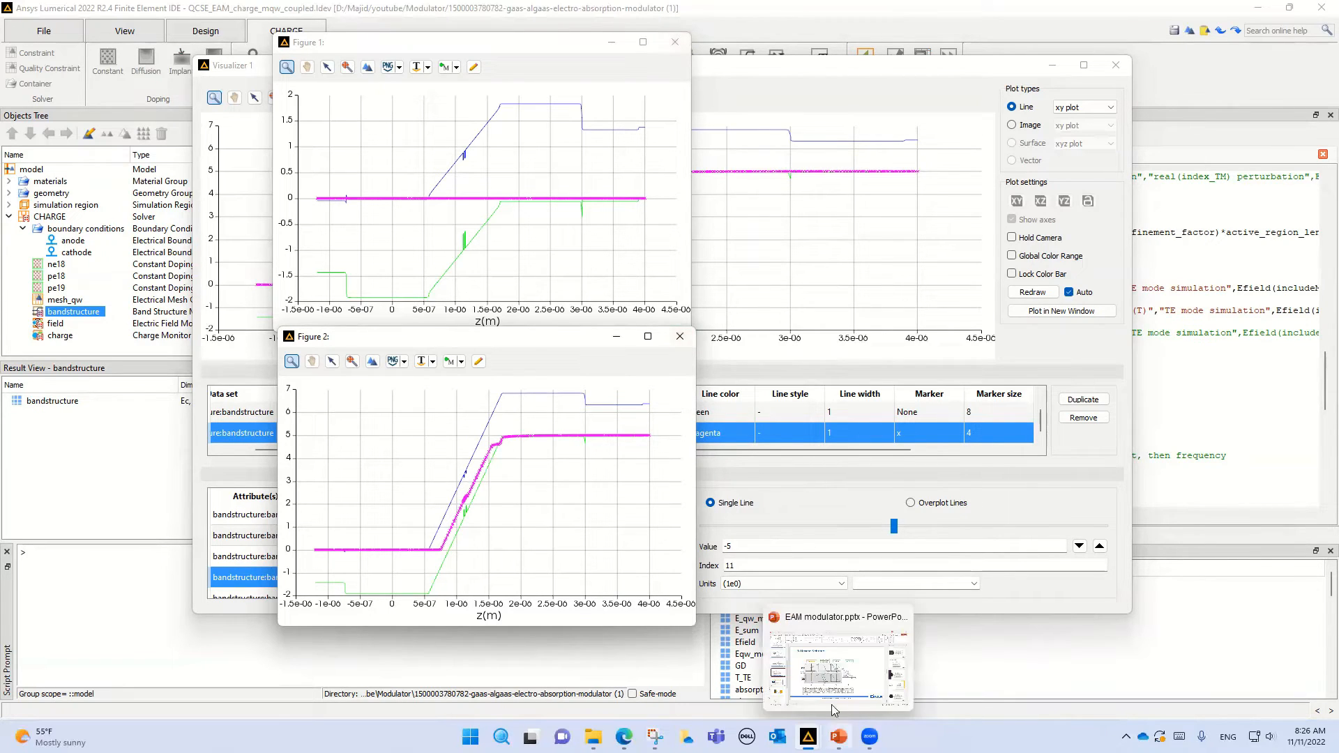
click(823, 666)
click(84, 225)
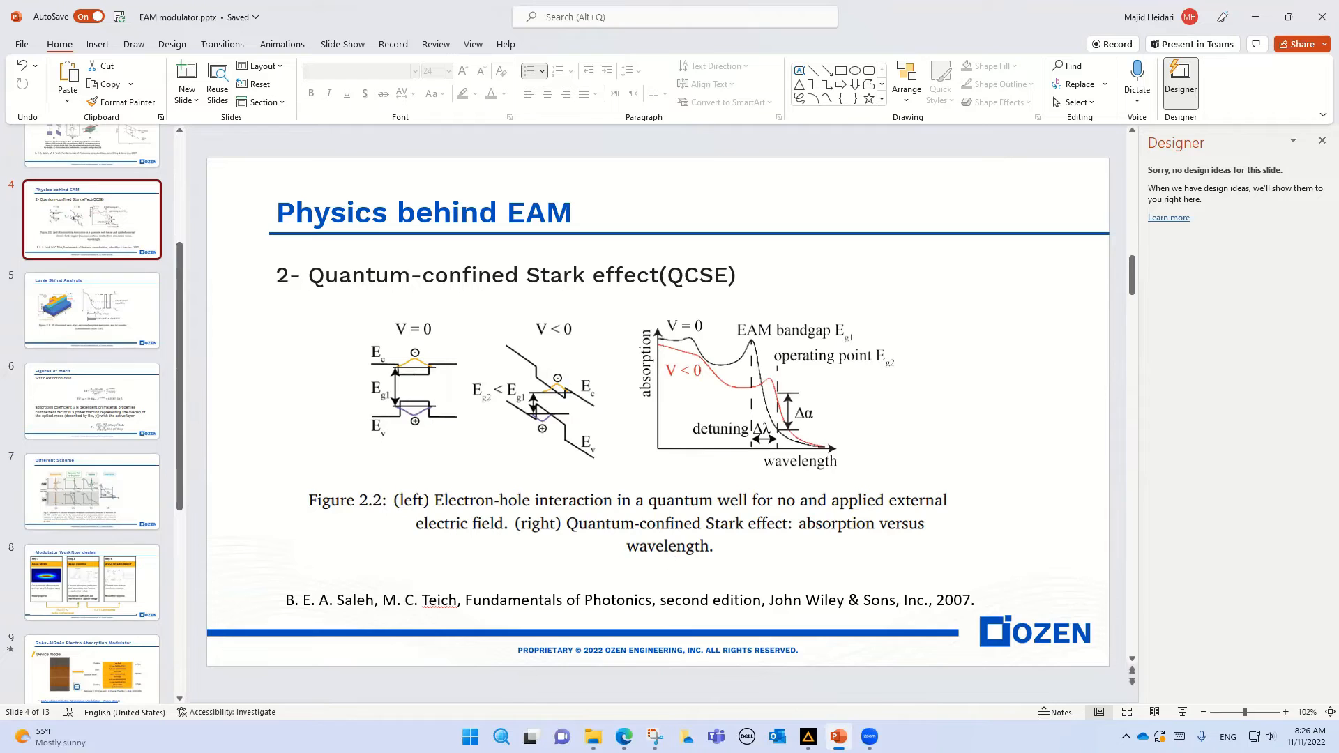
Close the figure and Visualizer windows and return to the QCSE_EAM_charge_mqw_coupled project in Ansys Lumerical.
mouse_move(808, 737)
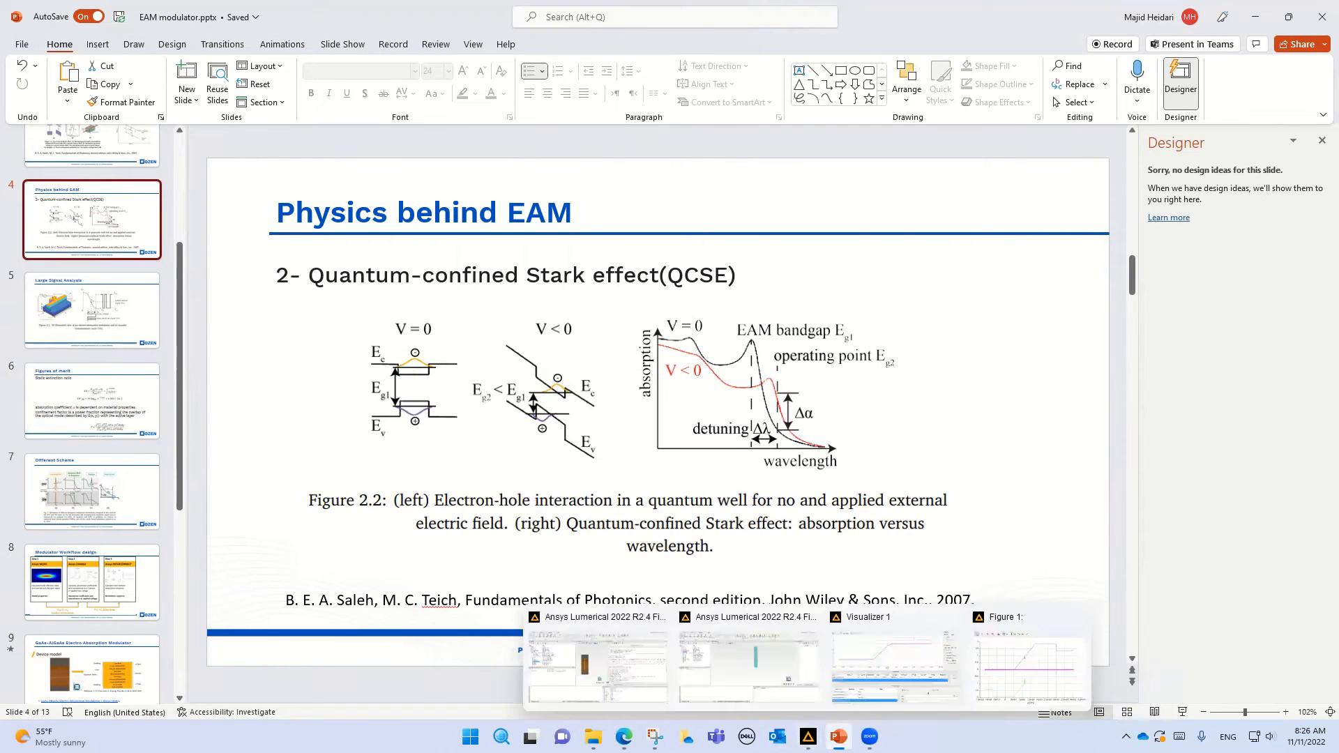
click(1079, 618)
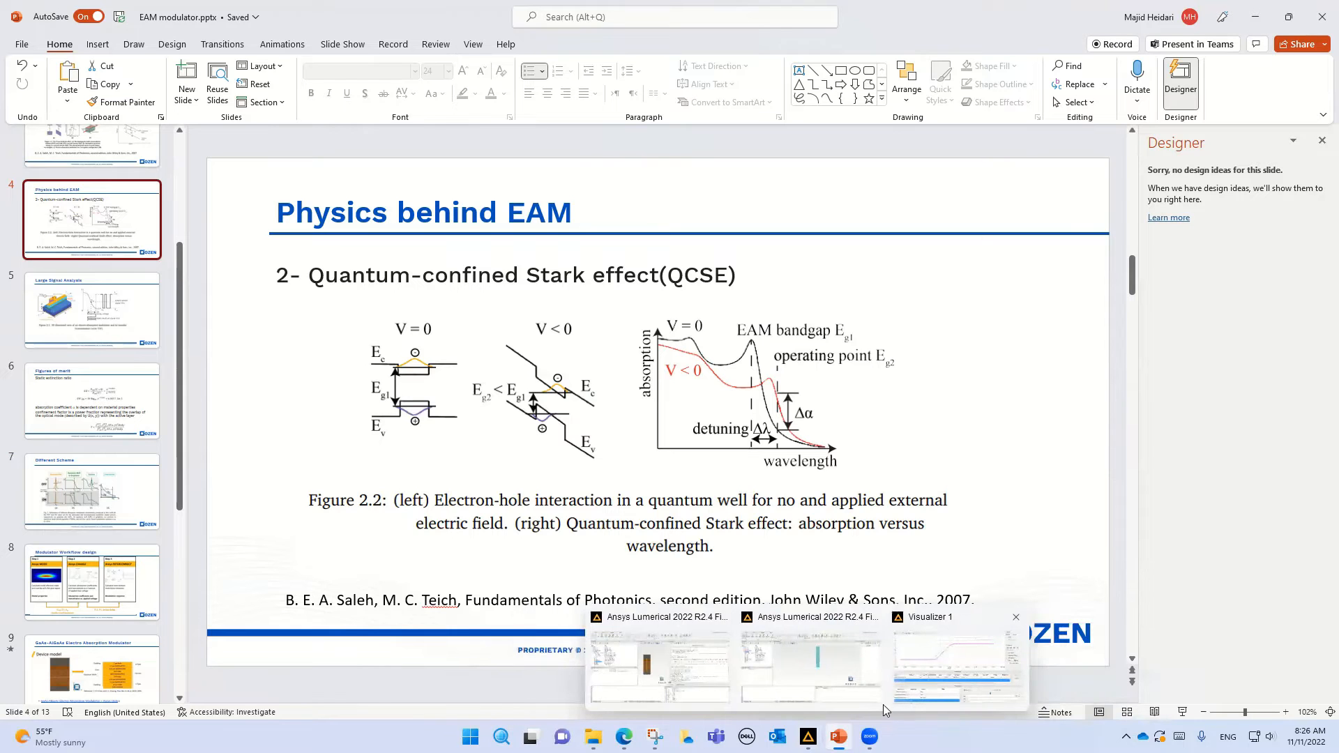
click(1015, 621)
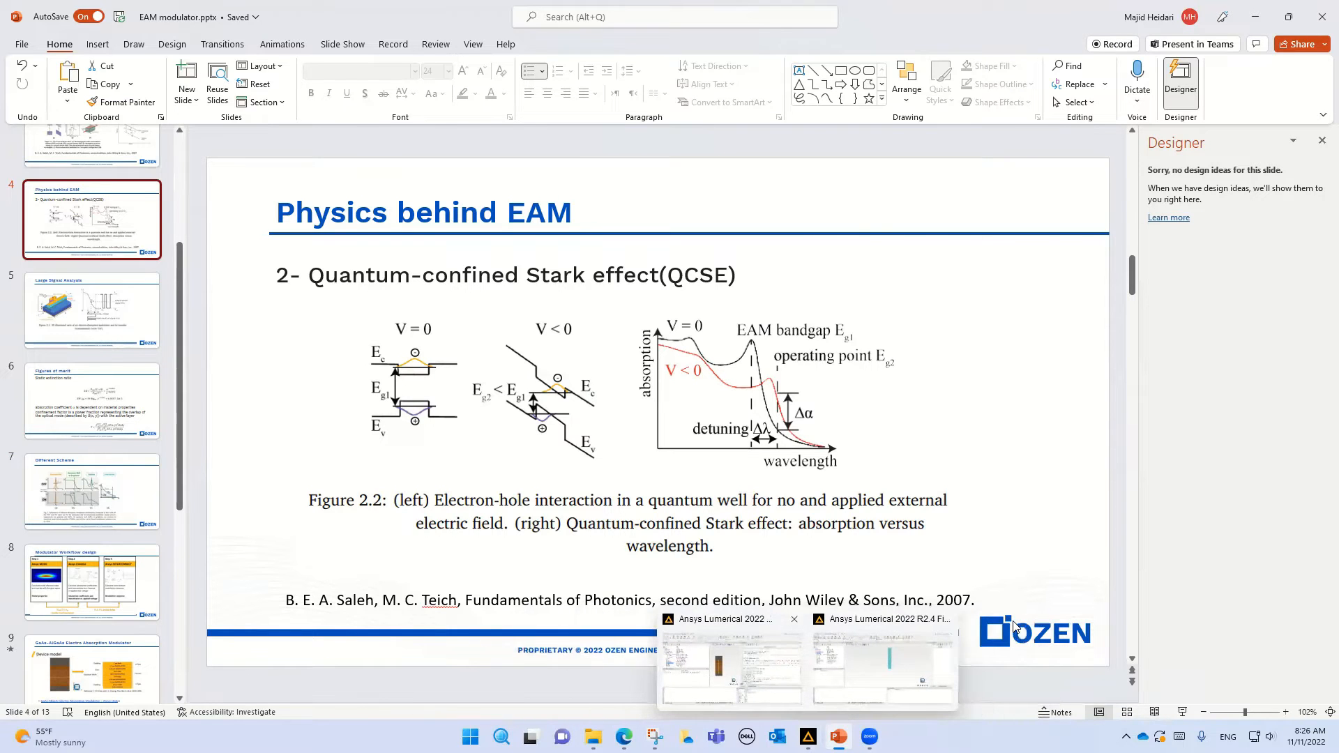
click(884, 659)
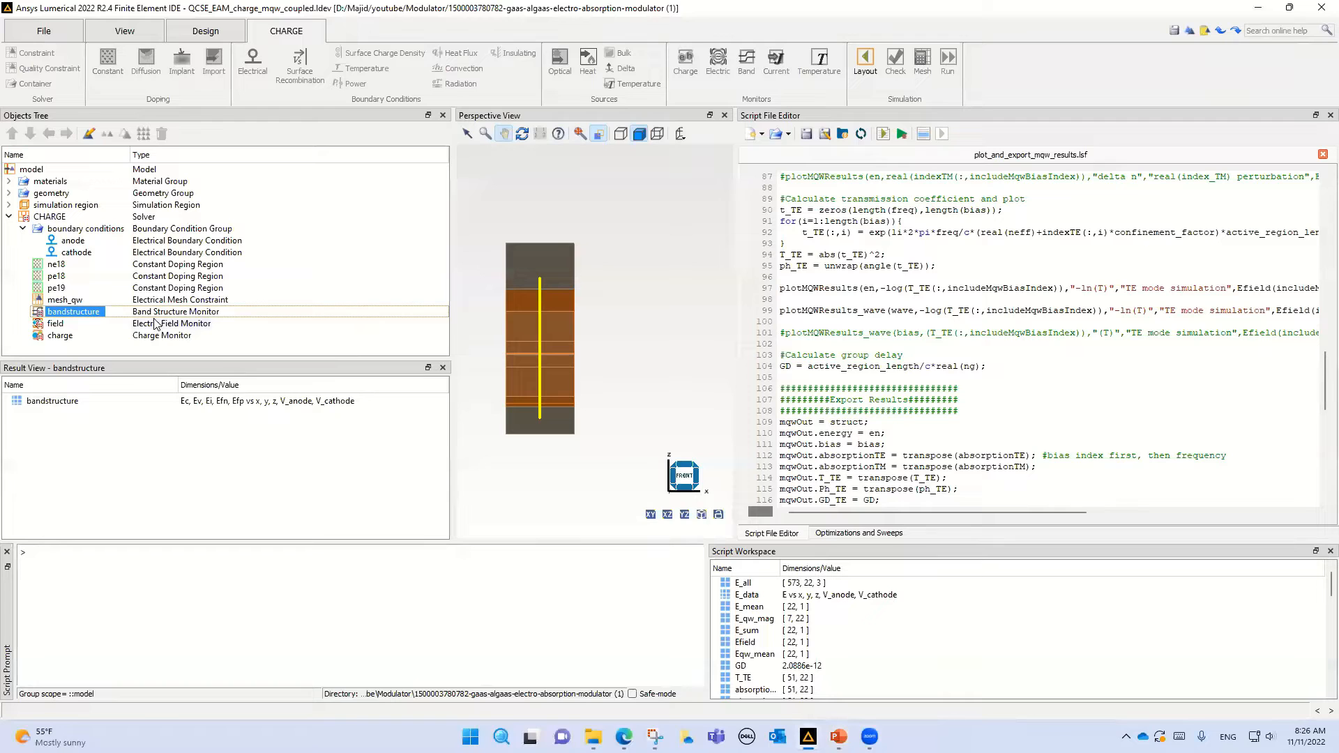
Show the CHARGE solver's MQW results in the result list and open the solver's settings.
click(23, 228)
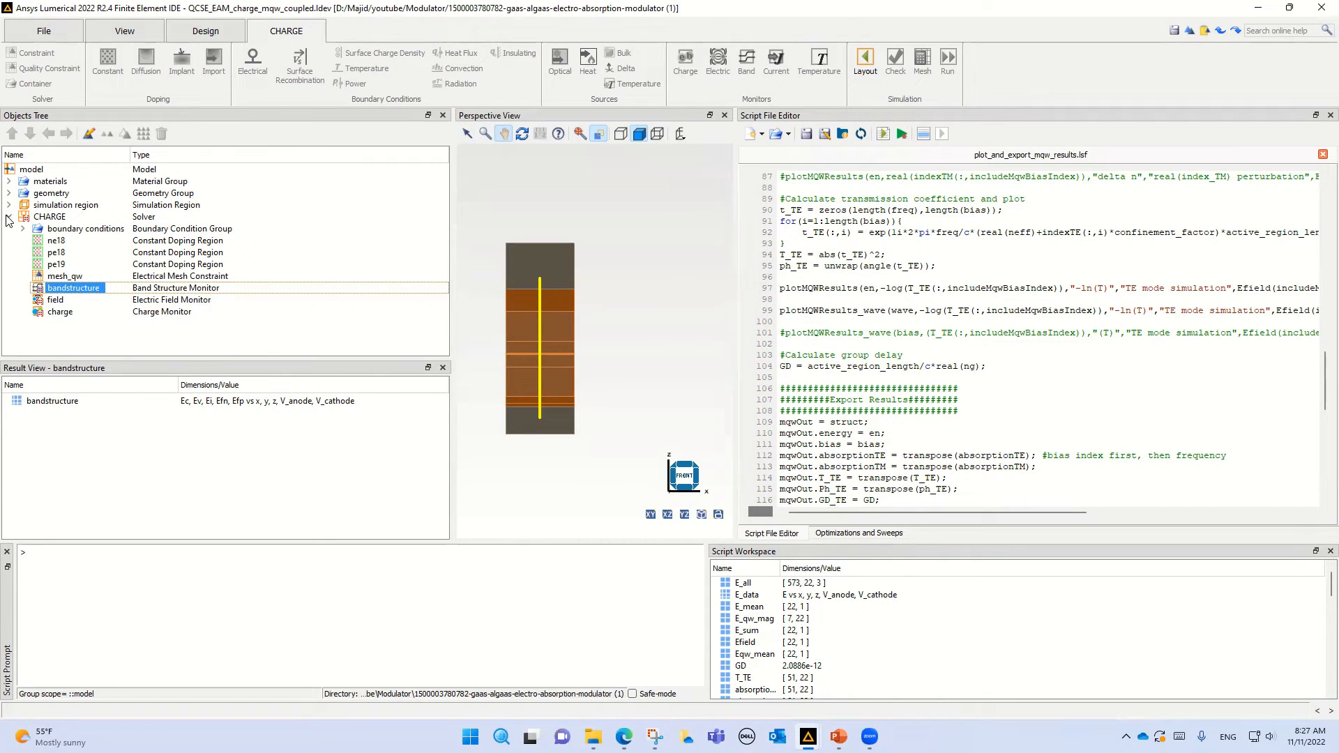
click(57, 217)
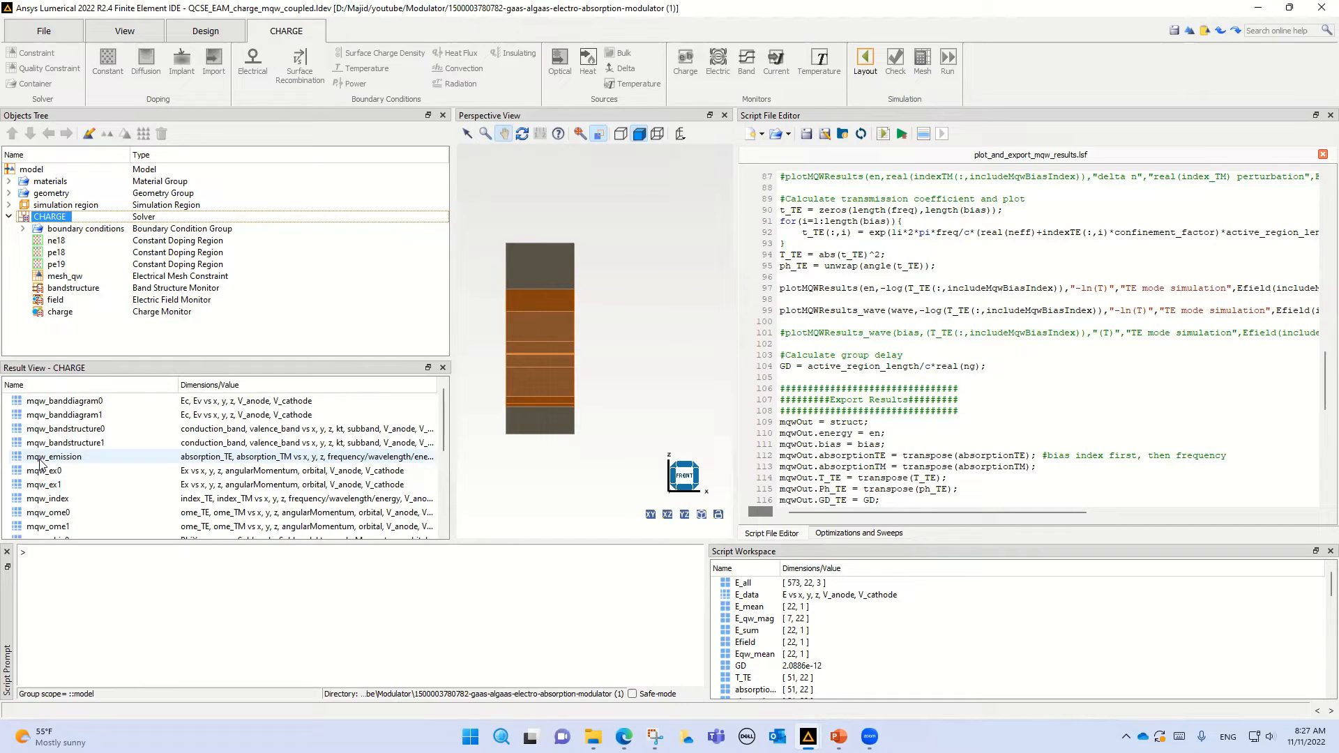
right_click(42, 222)
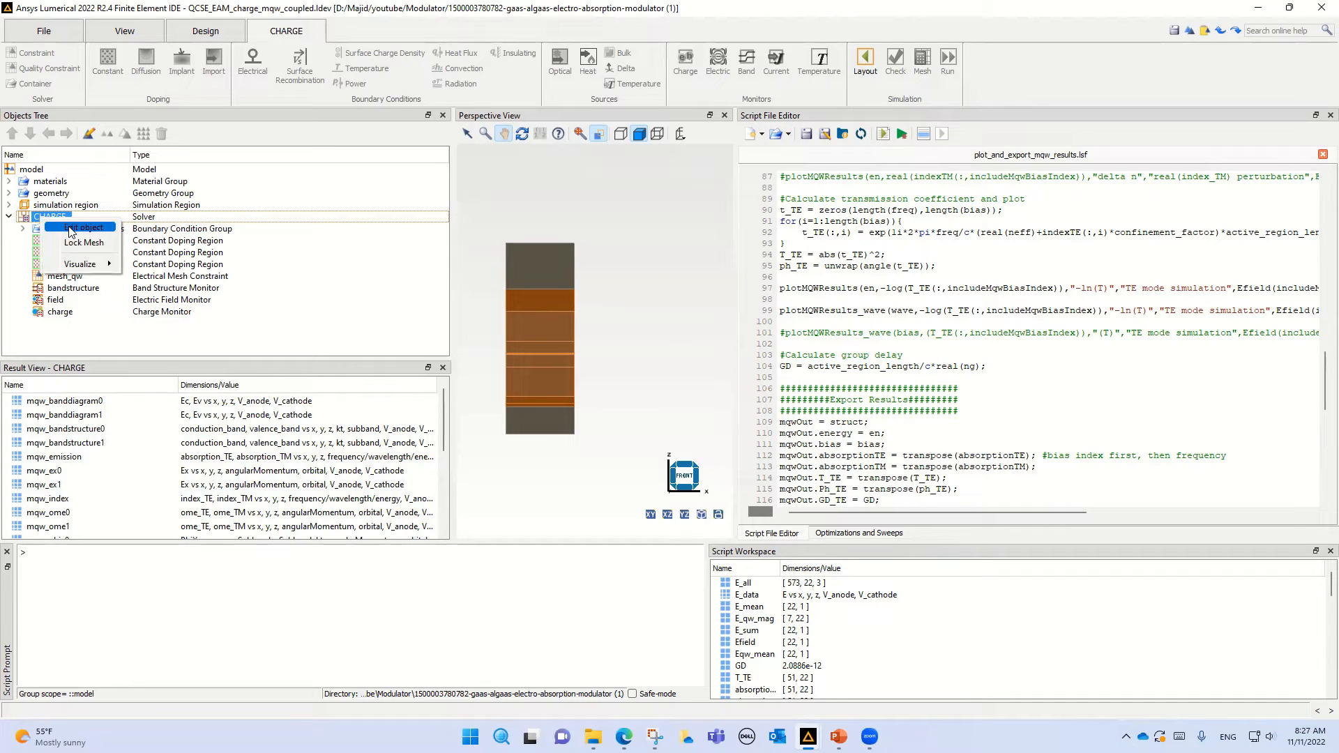
click(70, 230)
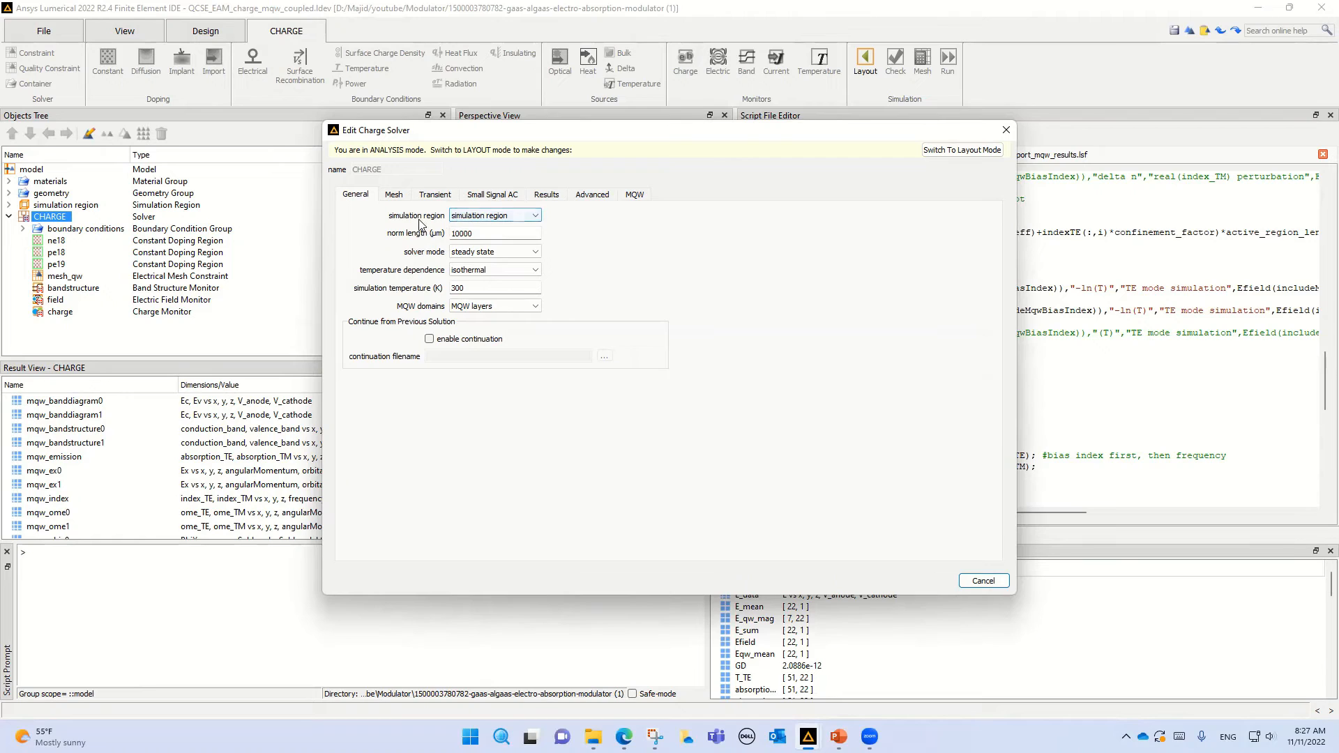
Review the solver's general settings, checking the choices for the simulation region and the MQW domains.
click(486, 216)
click(486, 227)
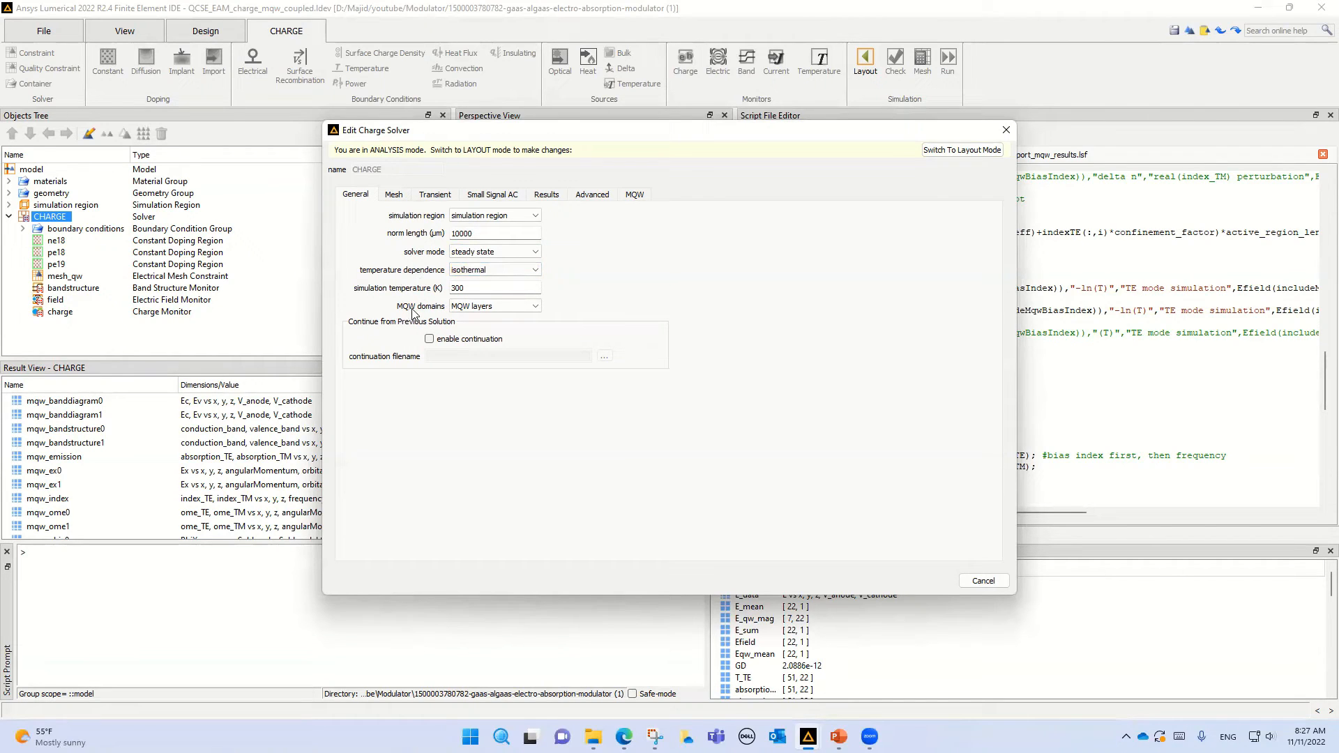
click(497, 307)
click(497, 309)
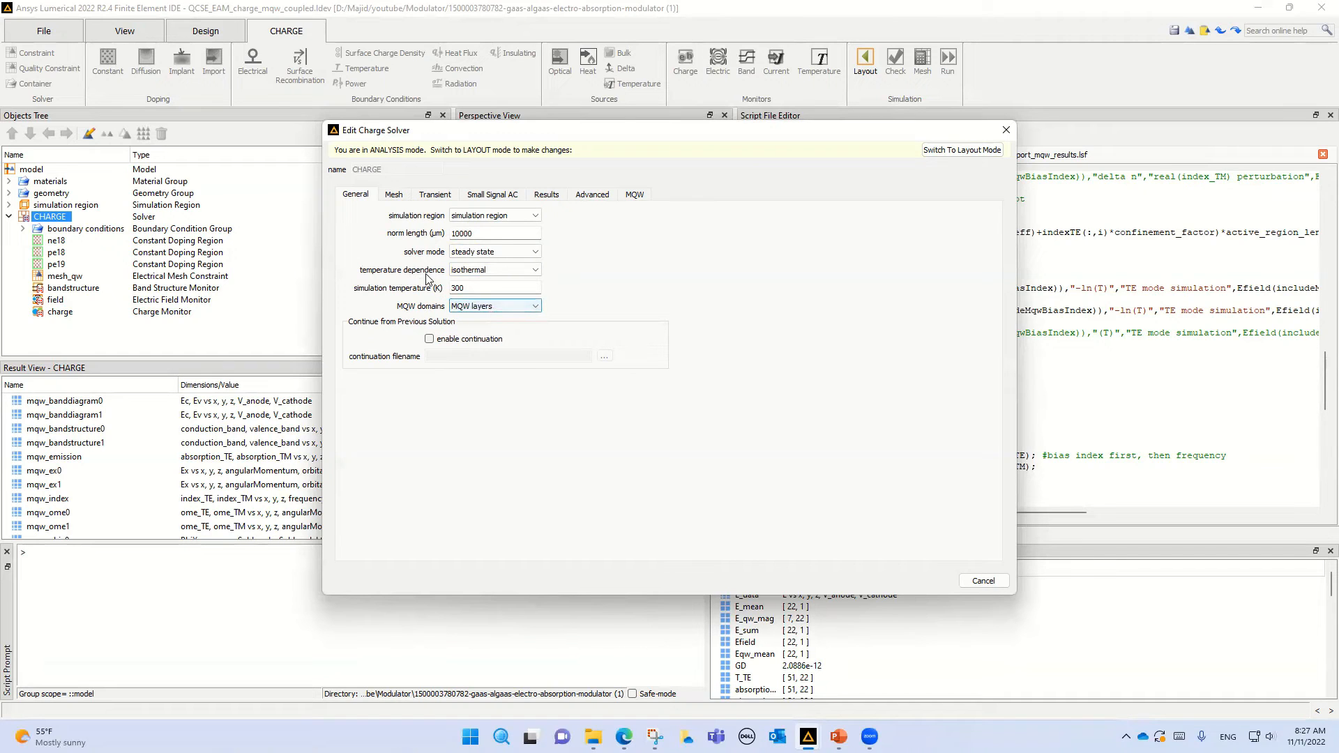
Review the CHARGE solver's mesh, transient, small signal AC, results and MQW layer settings, and close the solver's settings without changes.
click(395, 195)
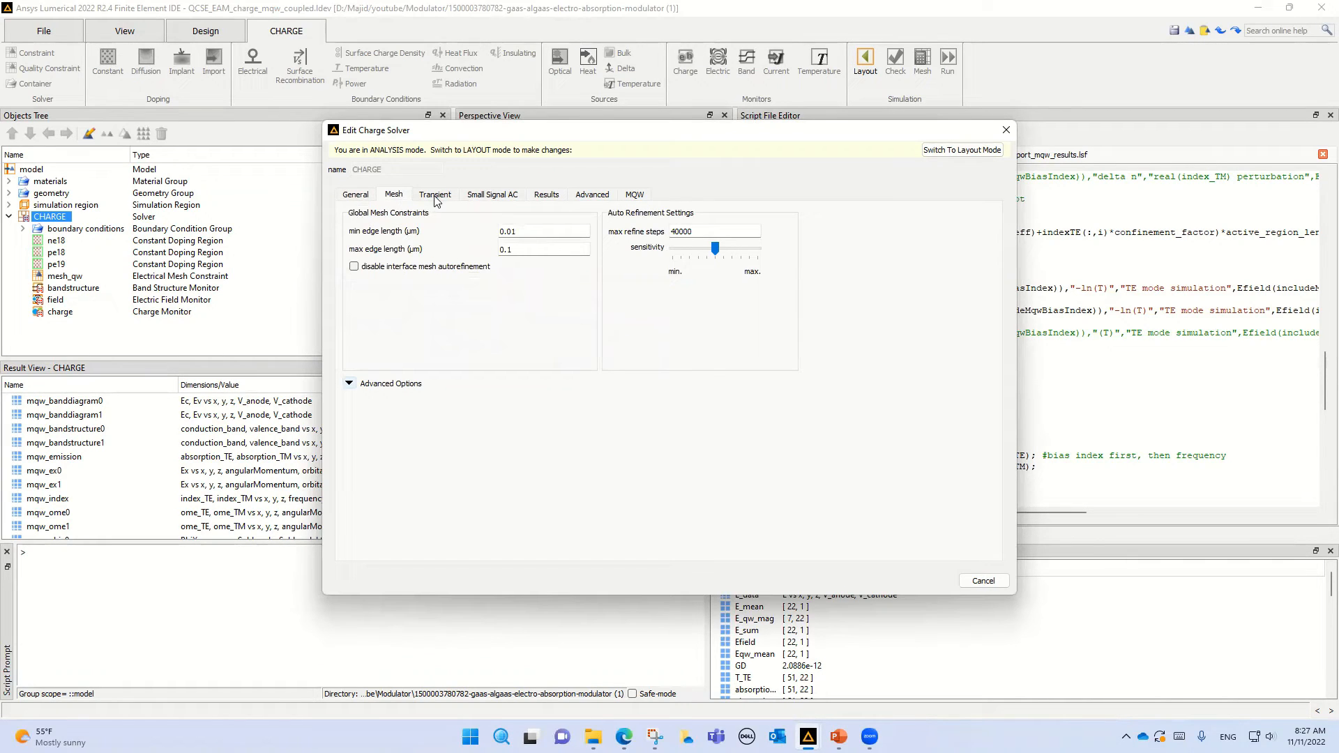
click(434, 198)
click(490, 198)
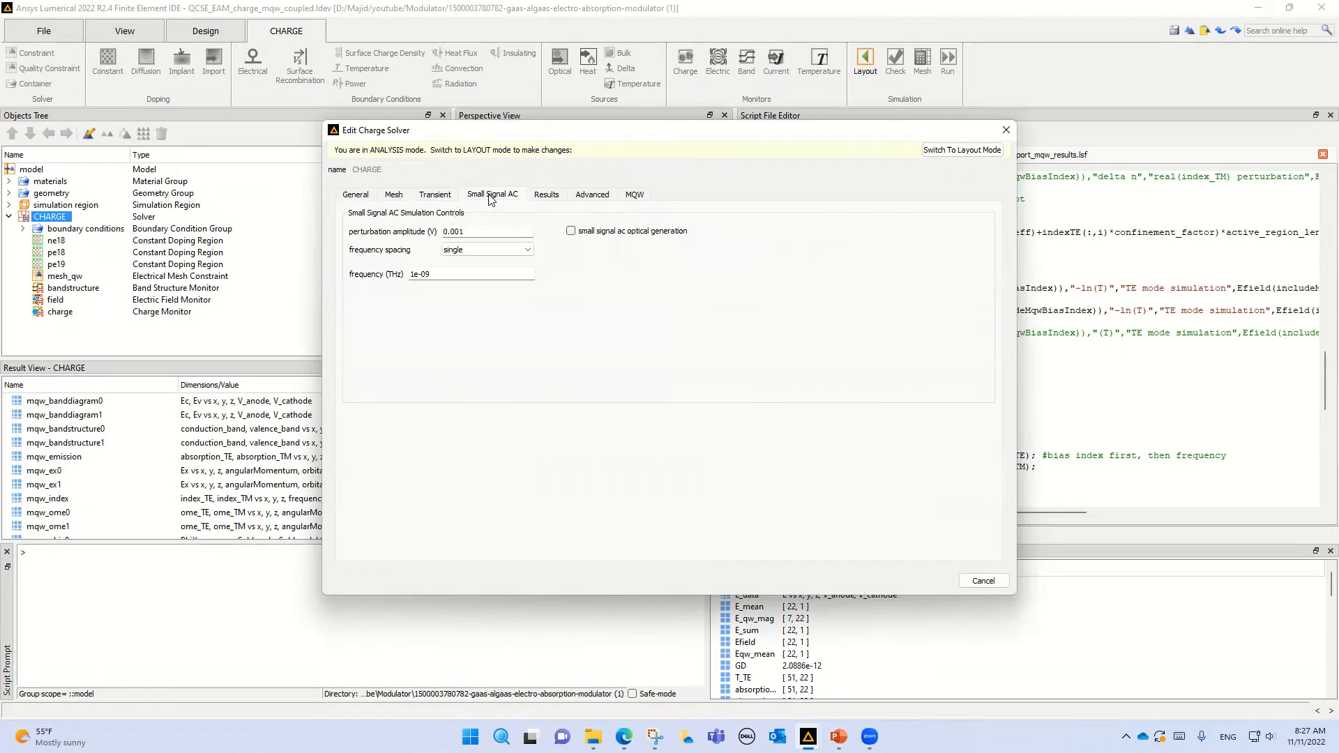
click(548, 198)
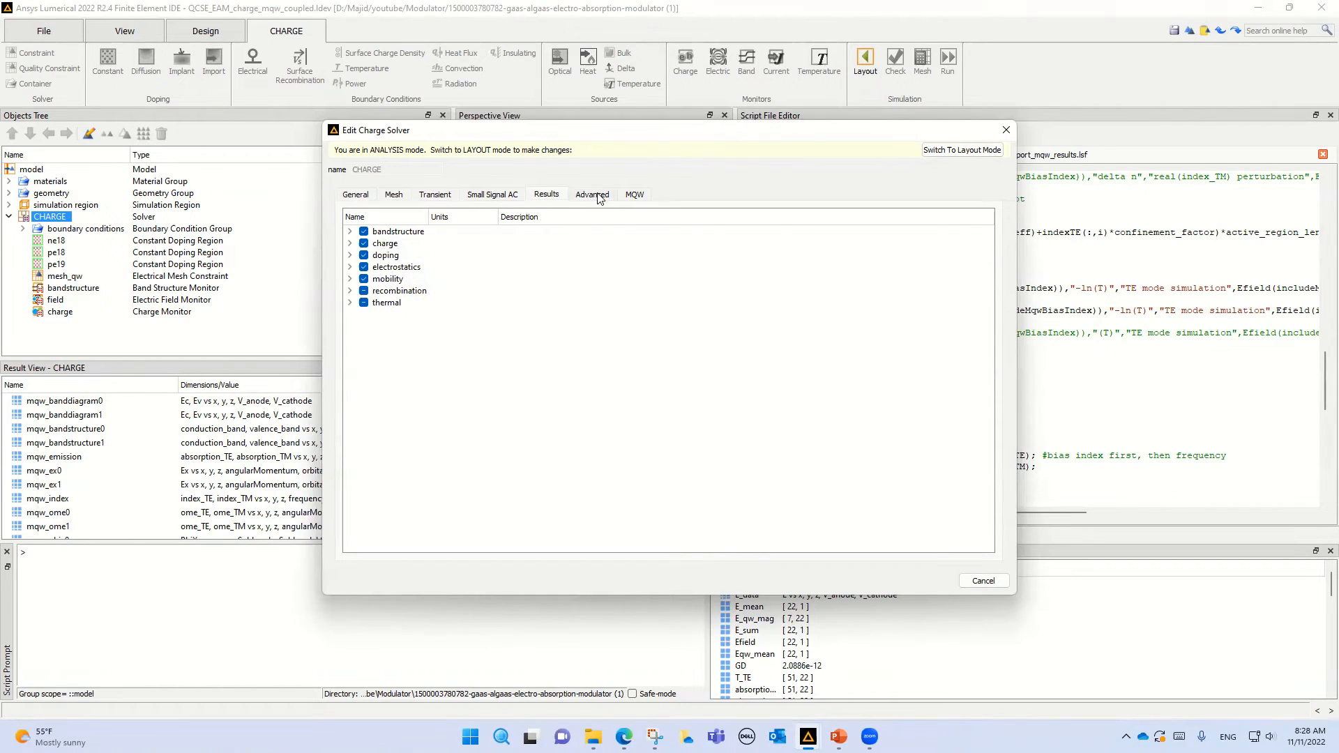
click(636, 195)
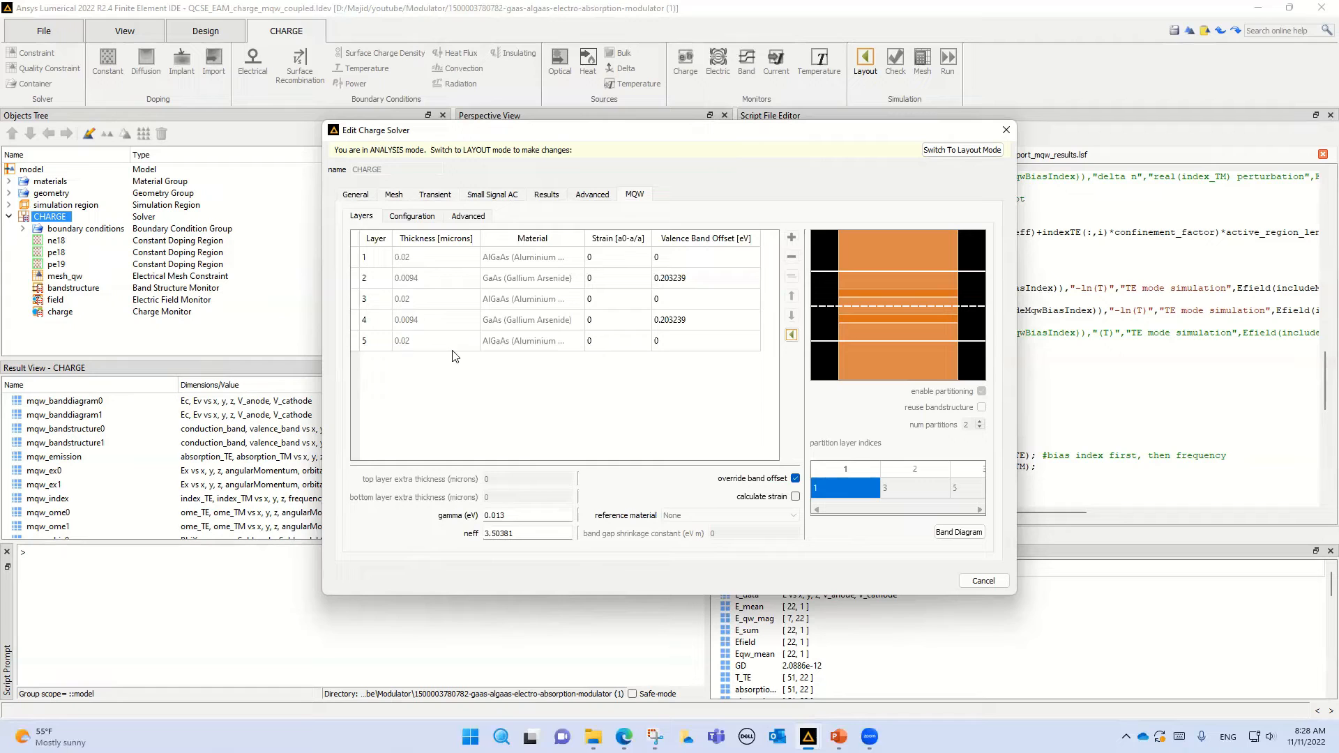
click(984, 581)
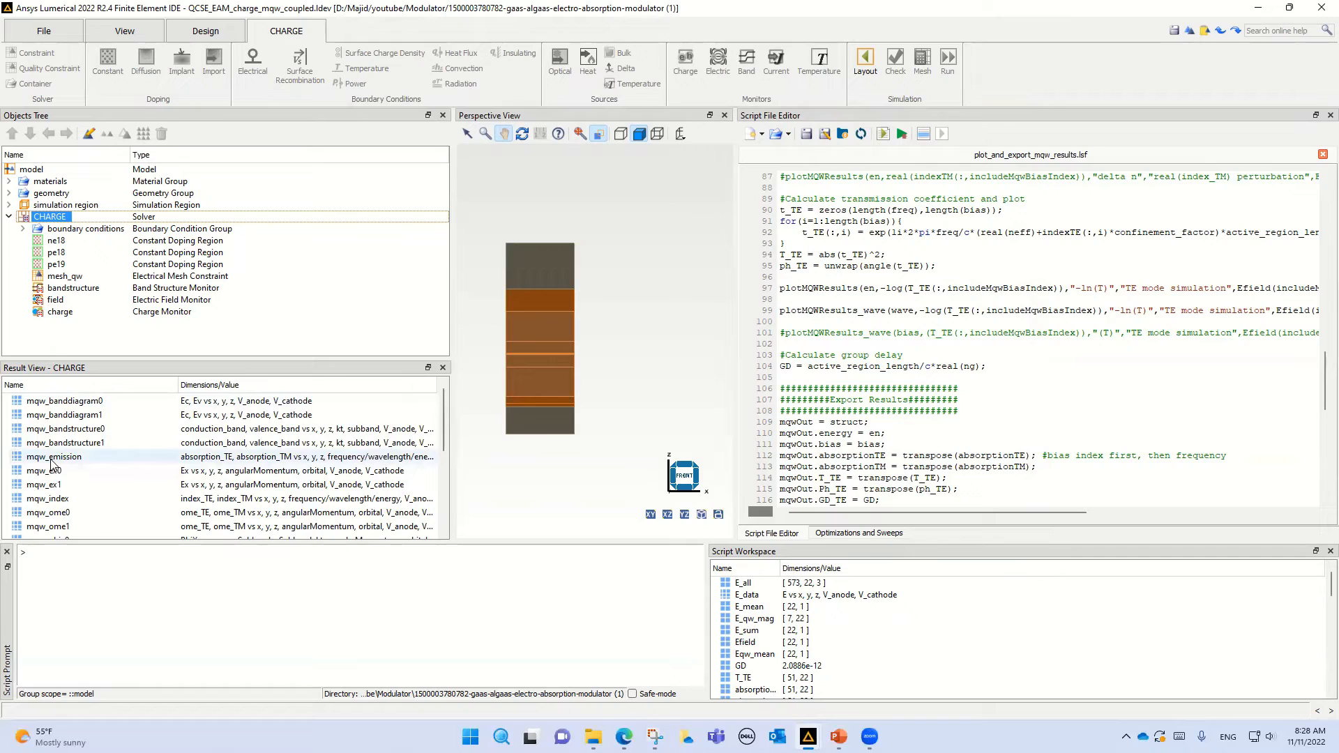
Visualize the CHARGE solver's mqw_emission result in a new Visualizer and show it as a line plot.
click(51, 460)
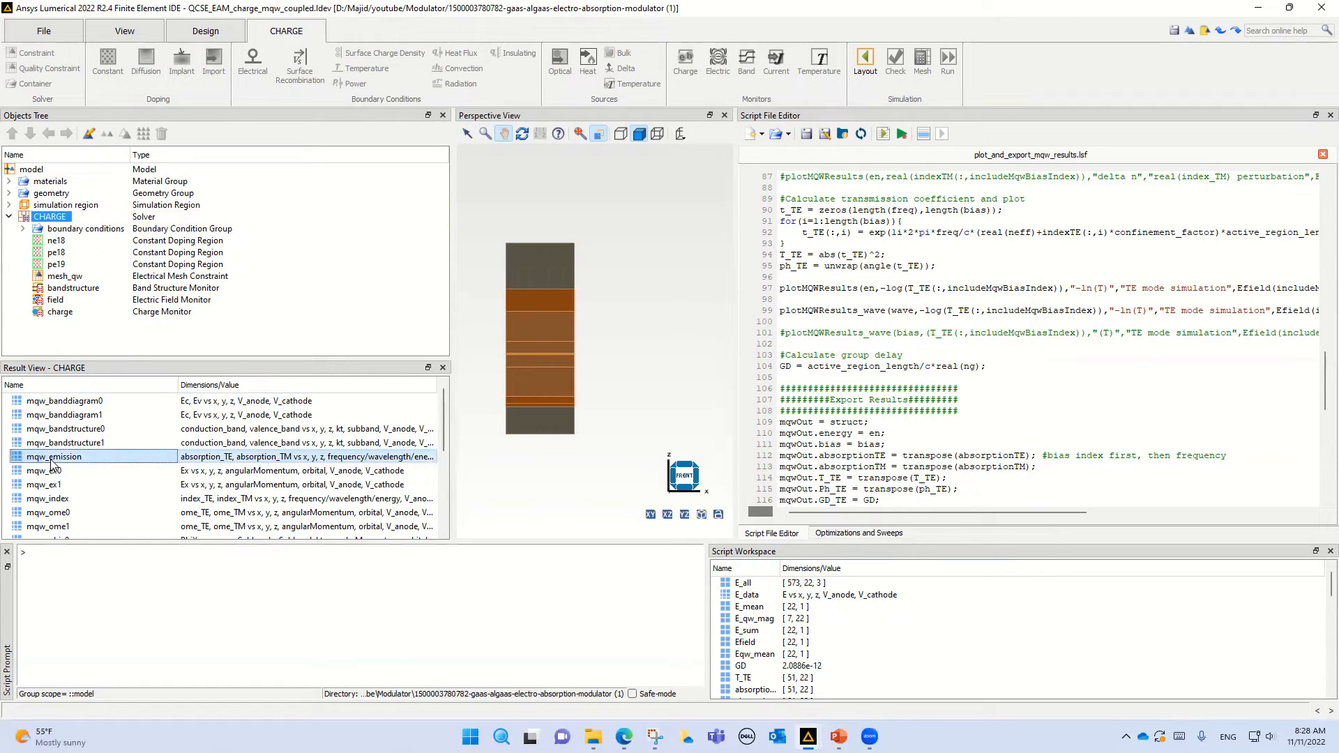
right_click(52, 461)
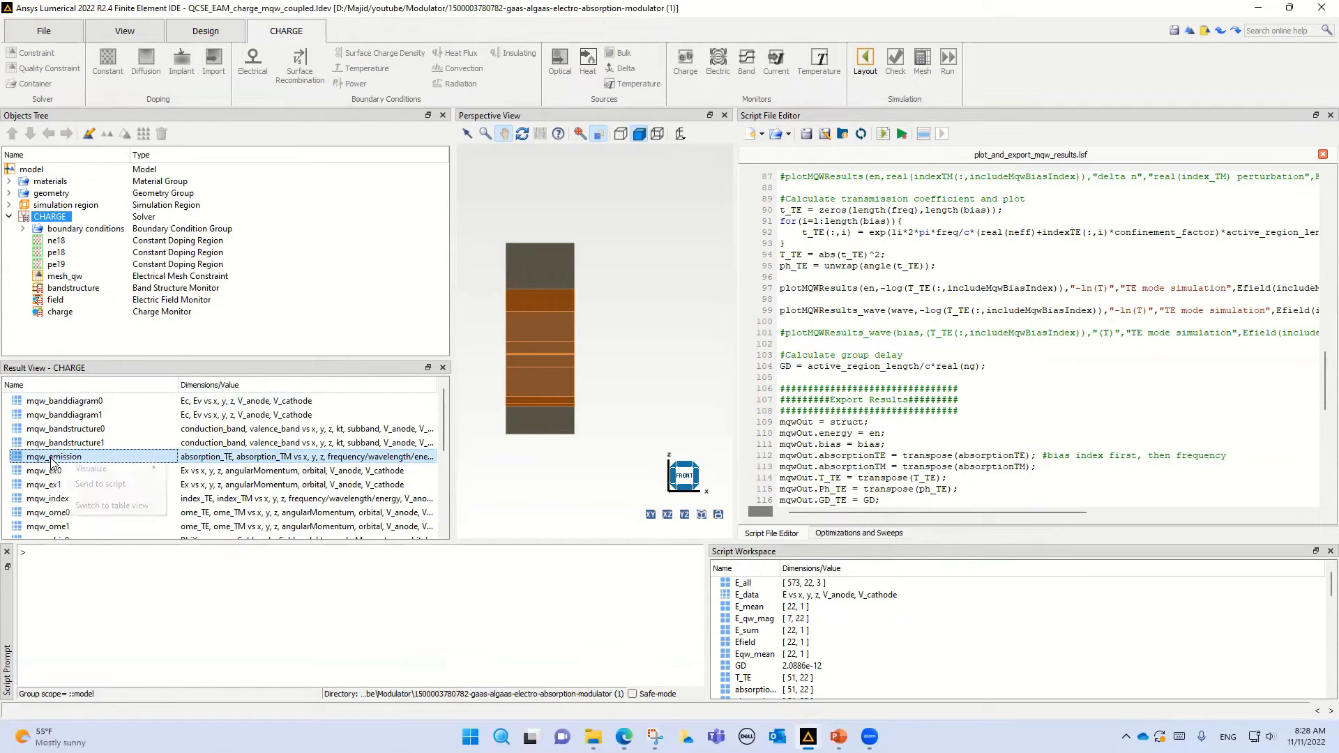
mouse_move(97, 474)
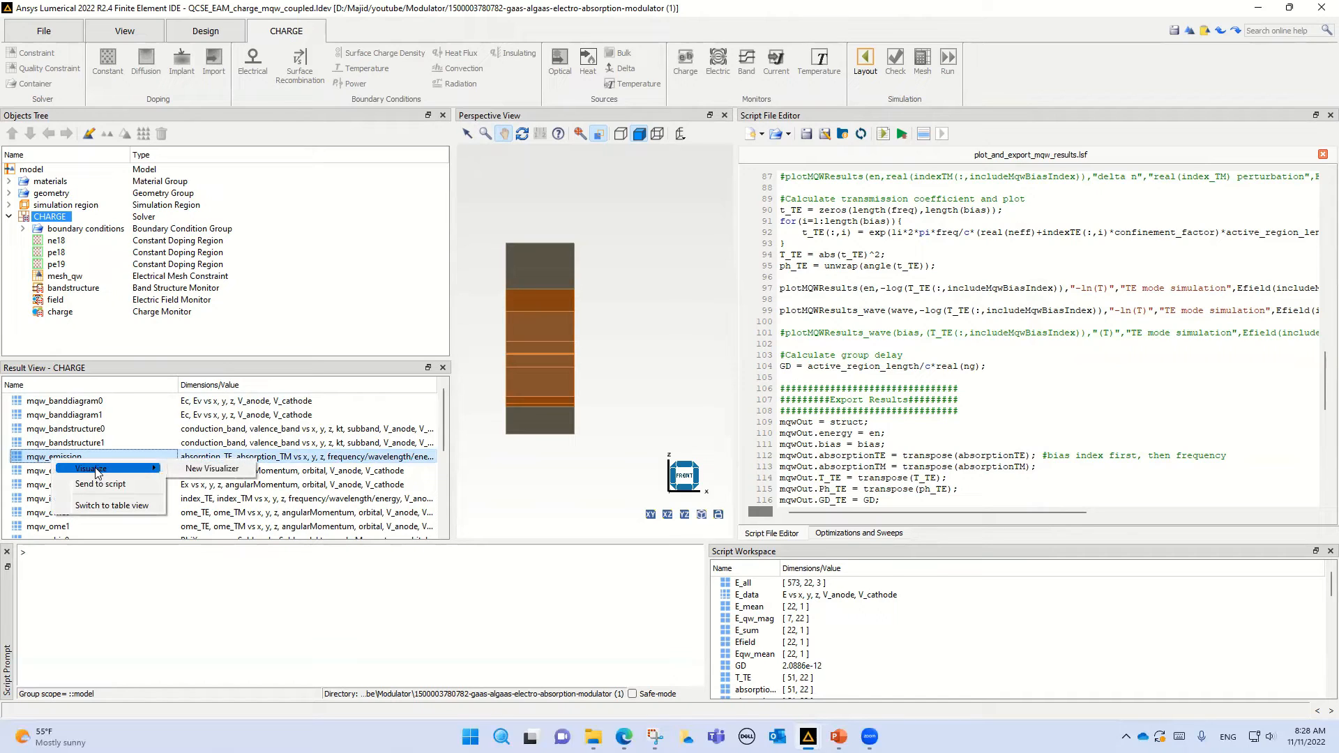
click(212, 469)
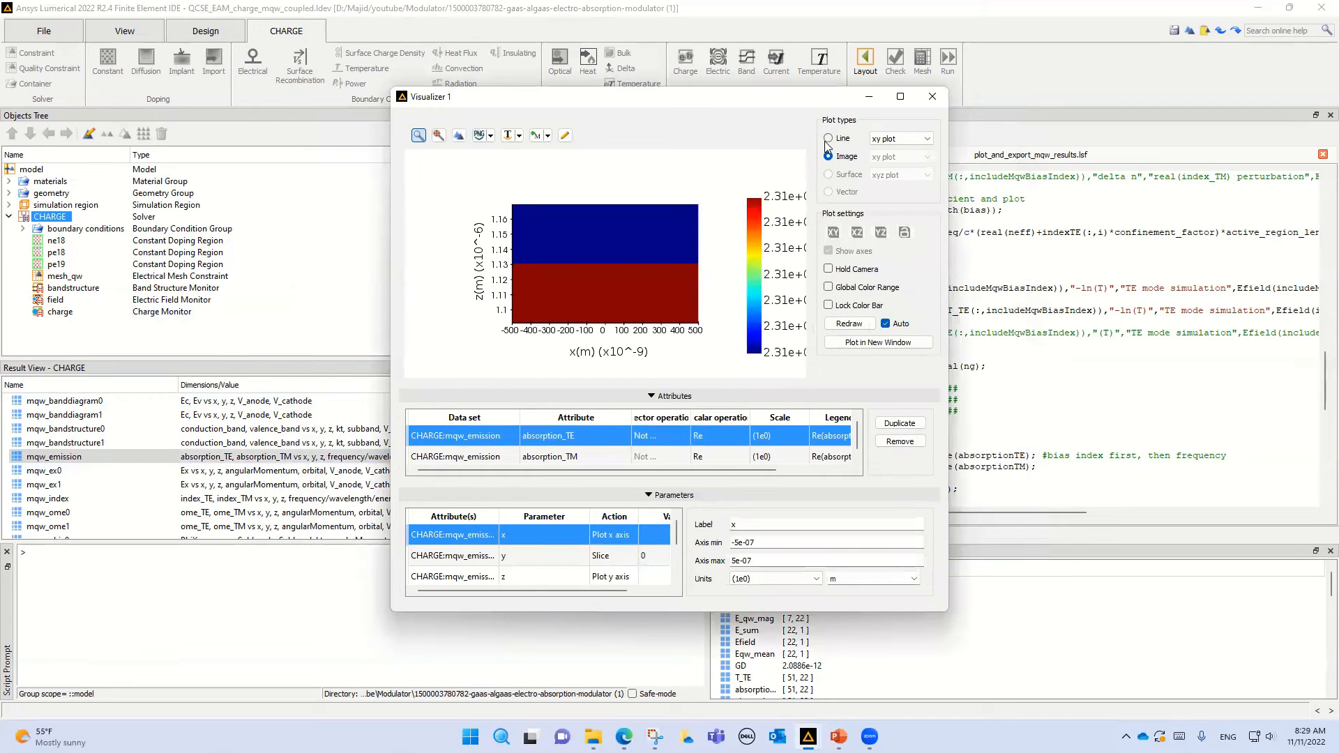
click(835, 139)
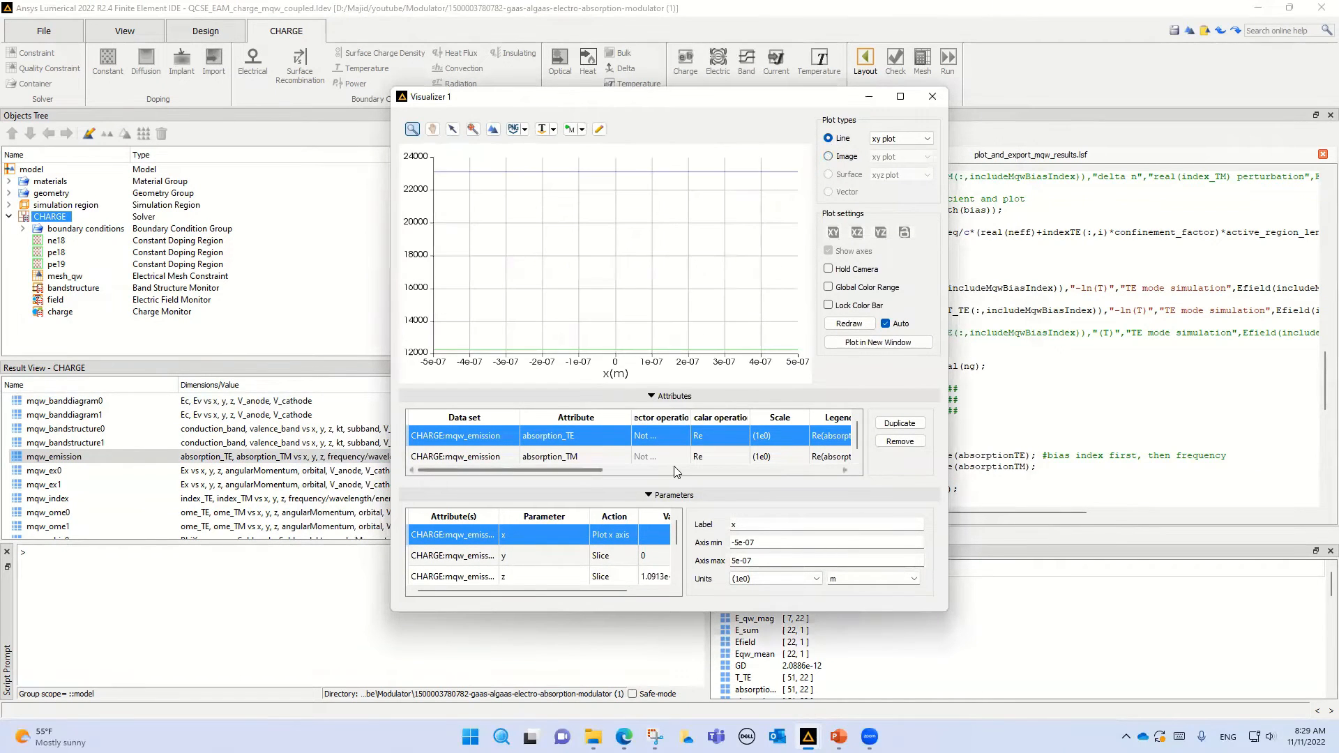
Plot the mqw_emission absorption curves with frequency on the x axis, in tera (1e12) units.
click(675, 579)
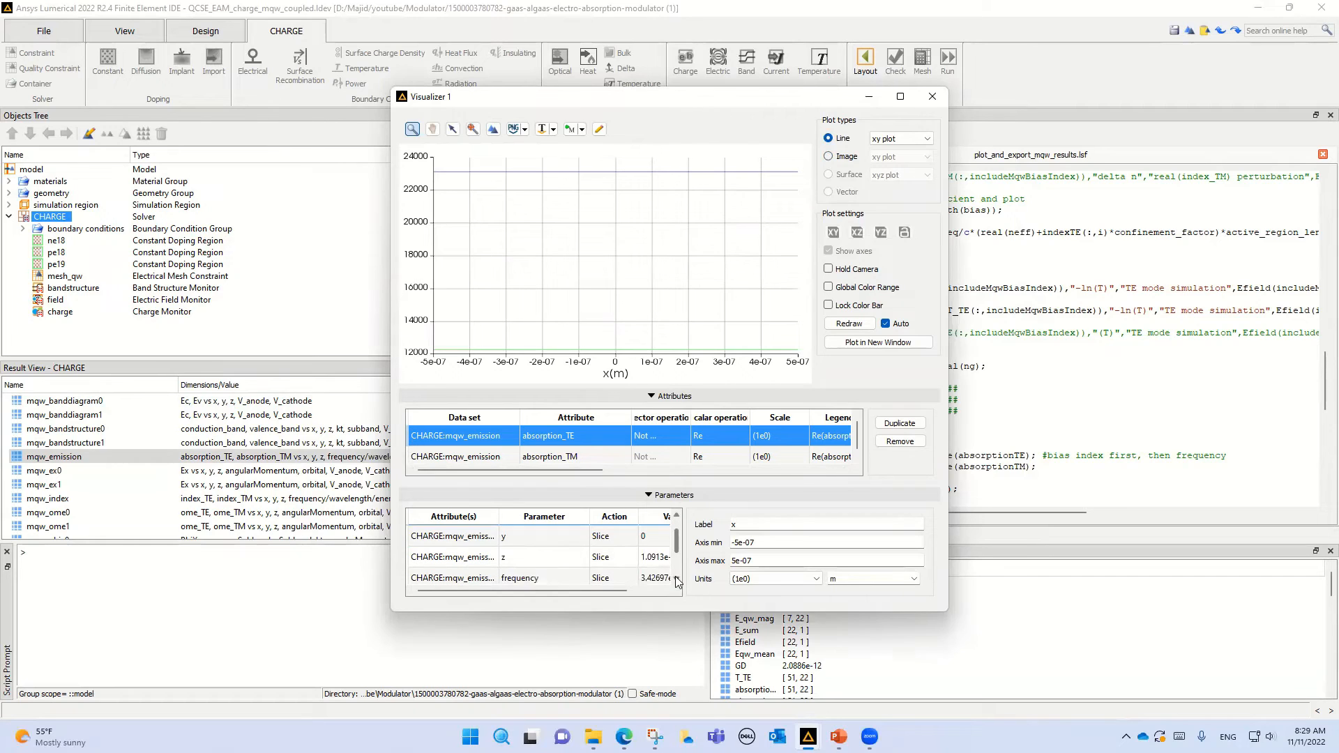
click(675, 579)
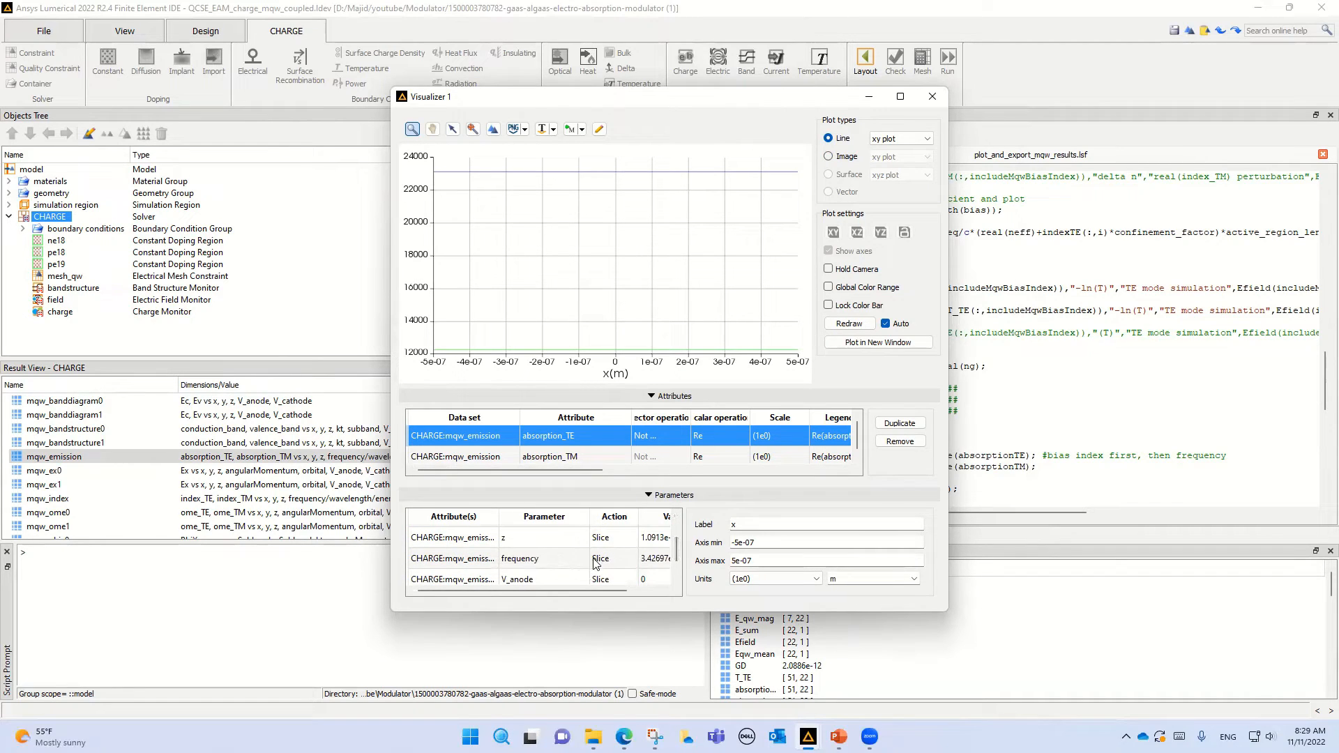
click(618, 562)
click(614, 536)
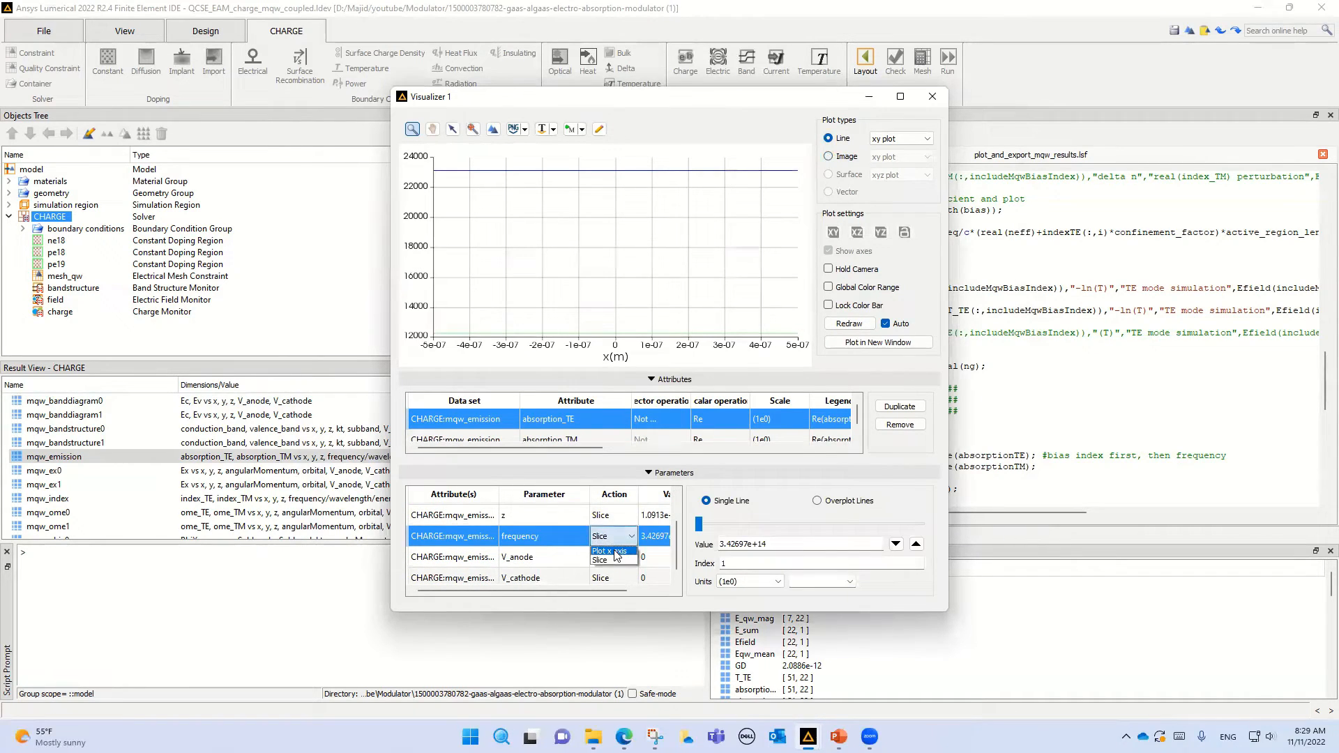
click(617, 551)
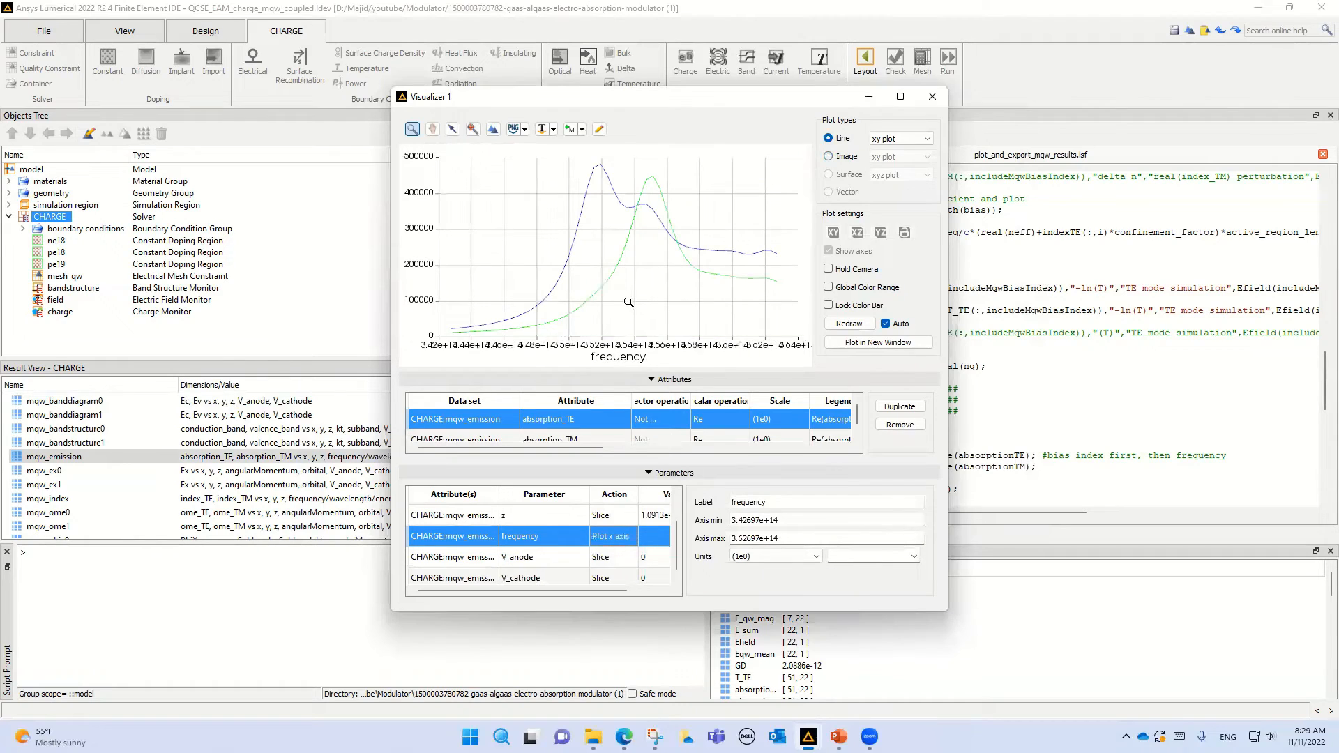
click(747, 557)
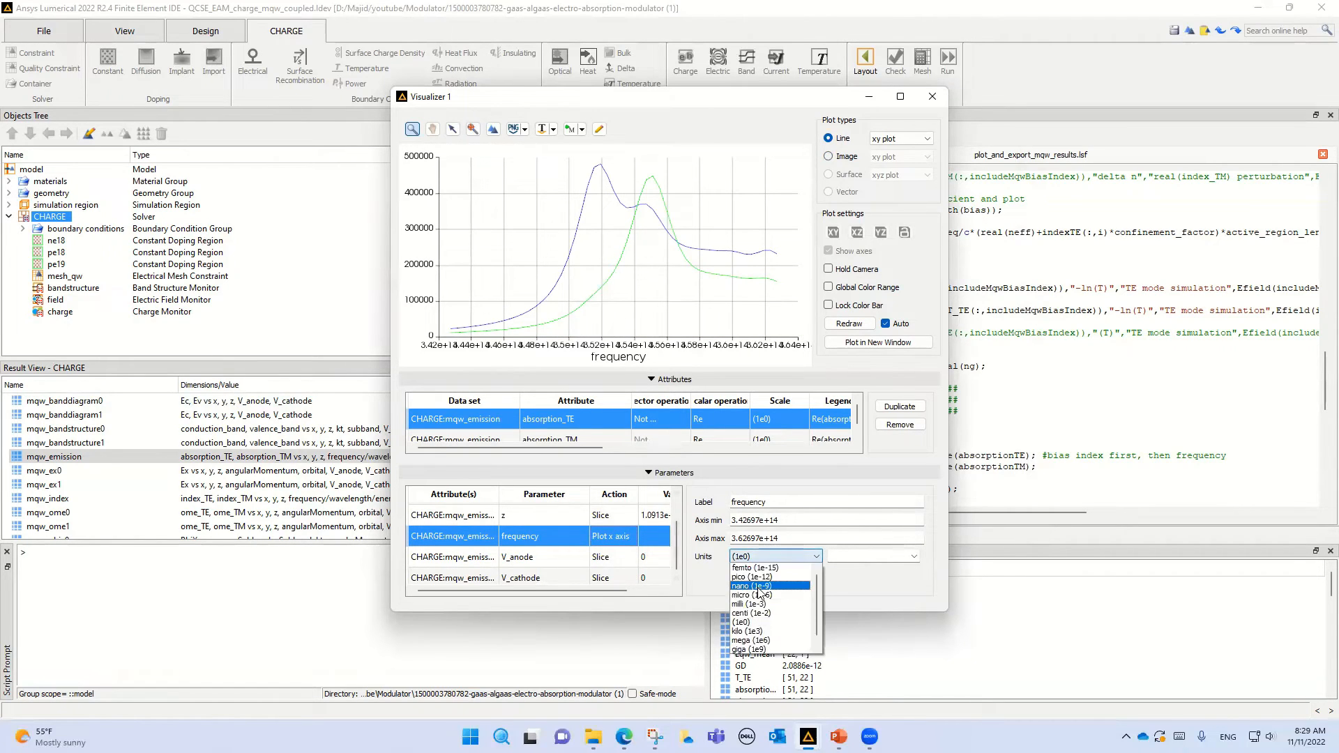
scroll(760, 651, down, 1)
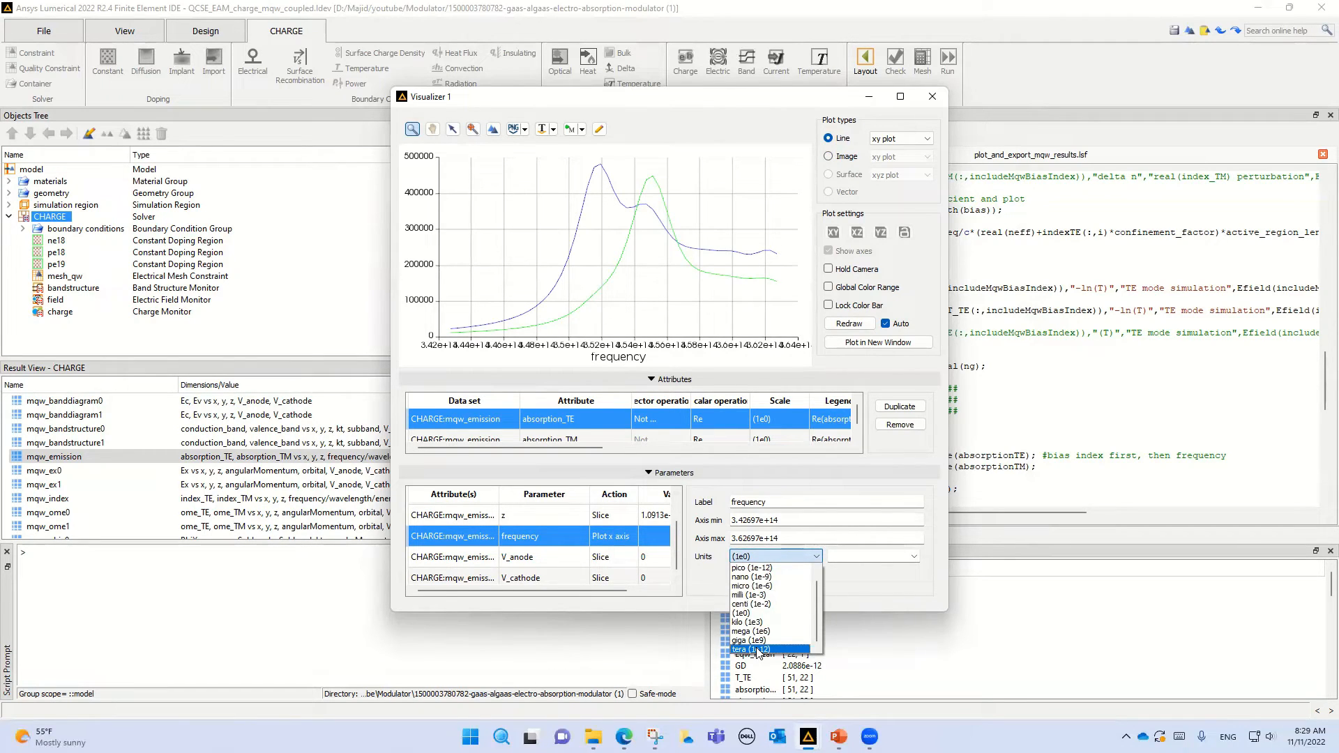
click(758, 650)
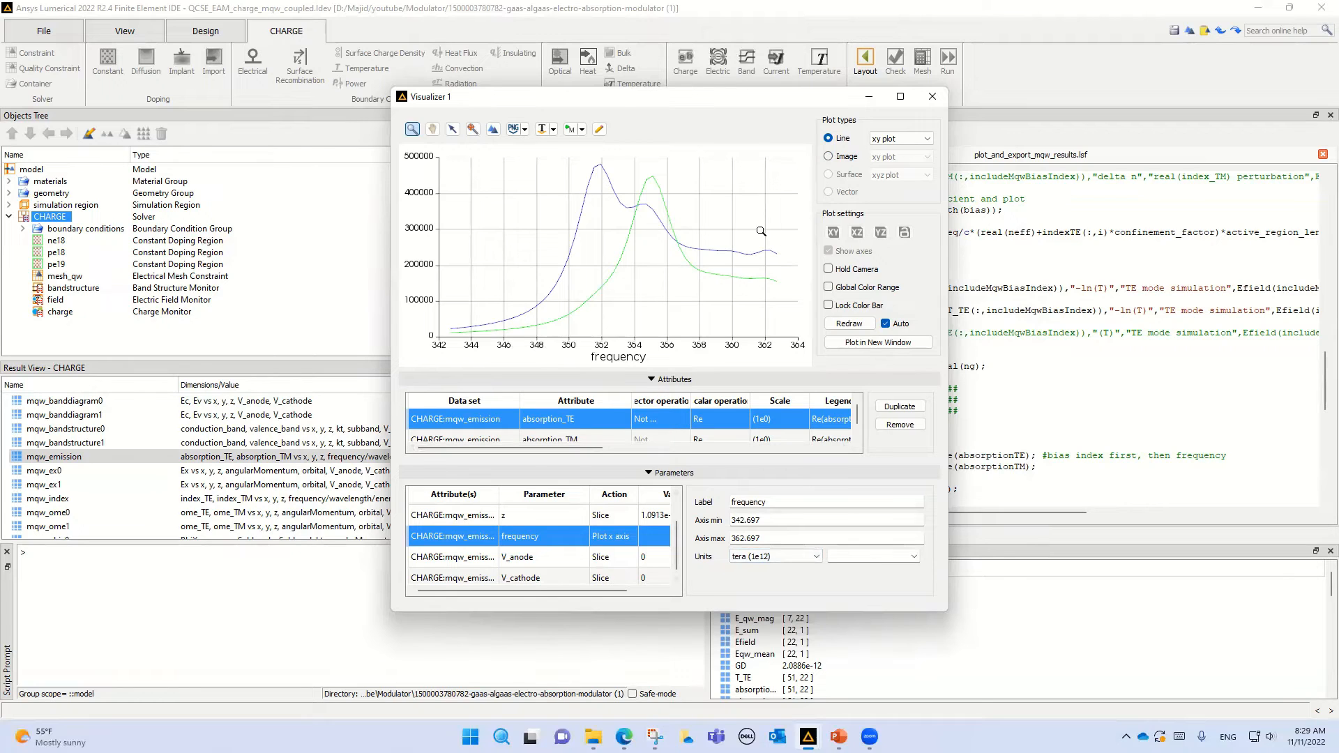
Enable the legends on the absorption plot and close the plot settings.
click(599, 130)
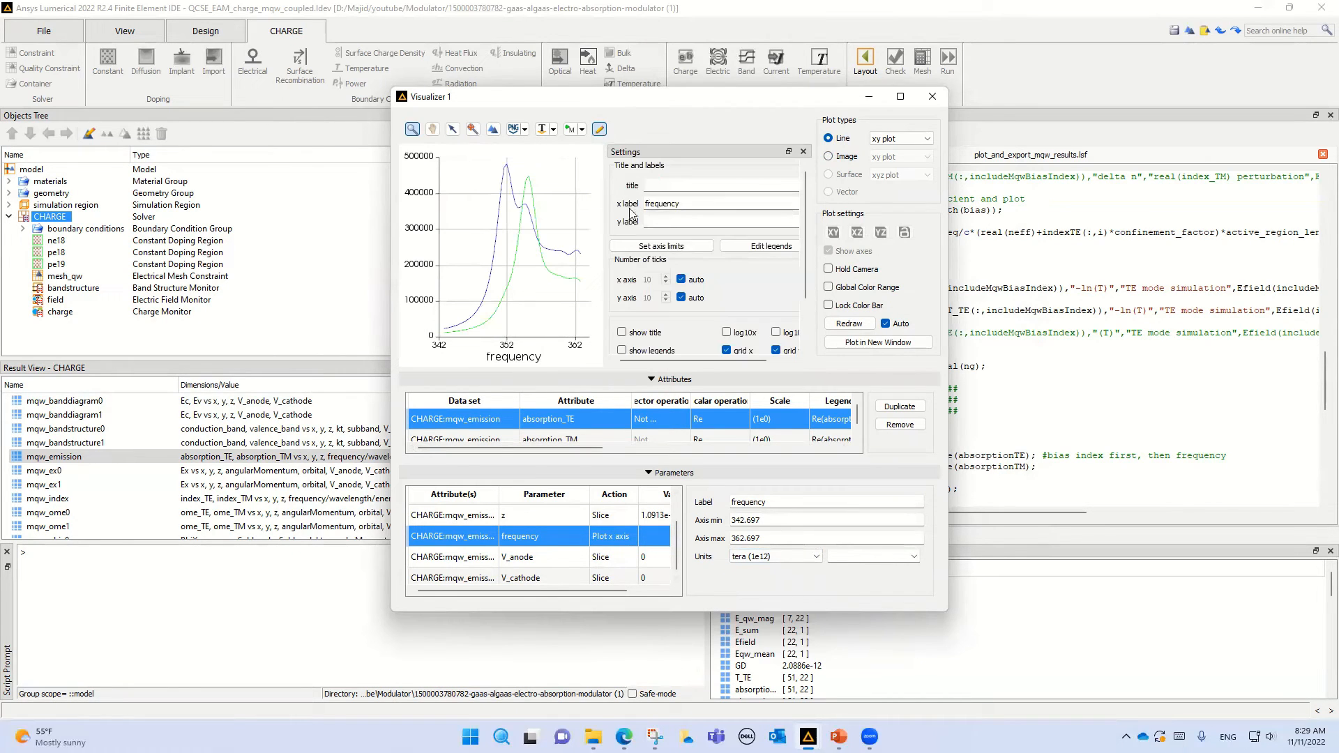
click(647, 352)
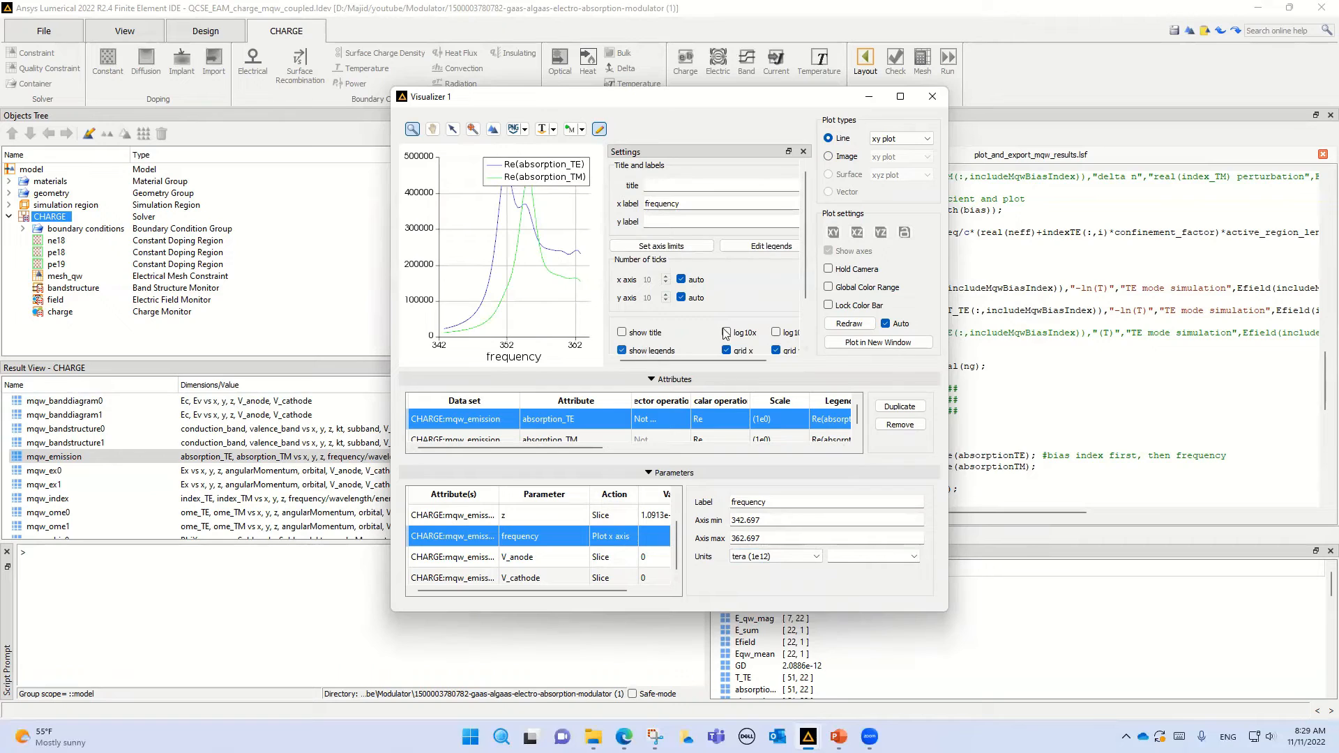
click(803, 151)
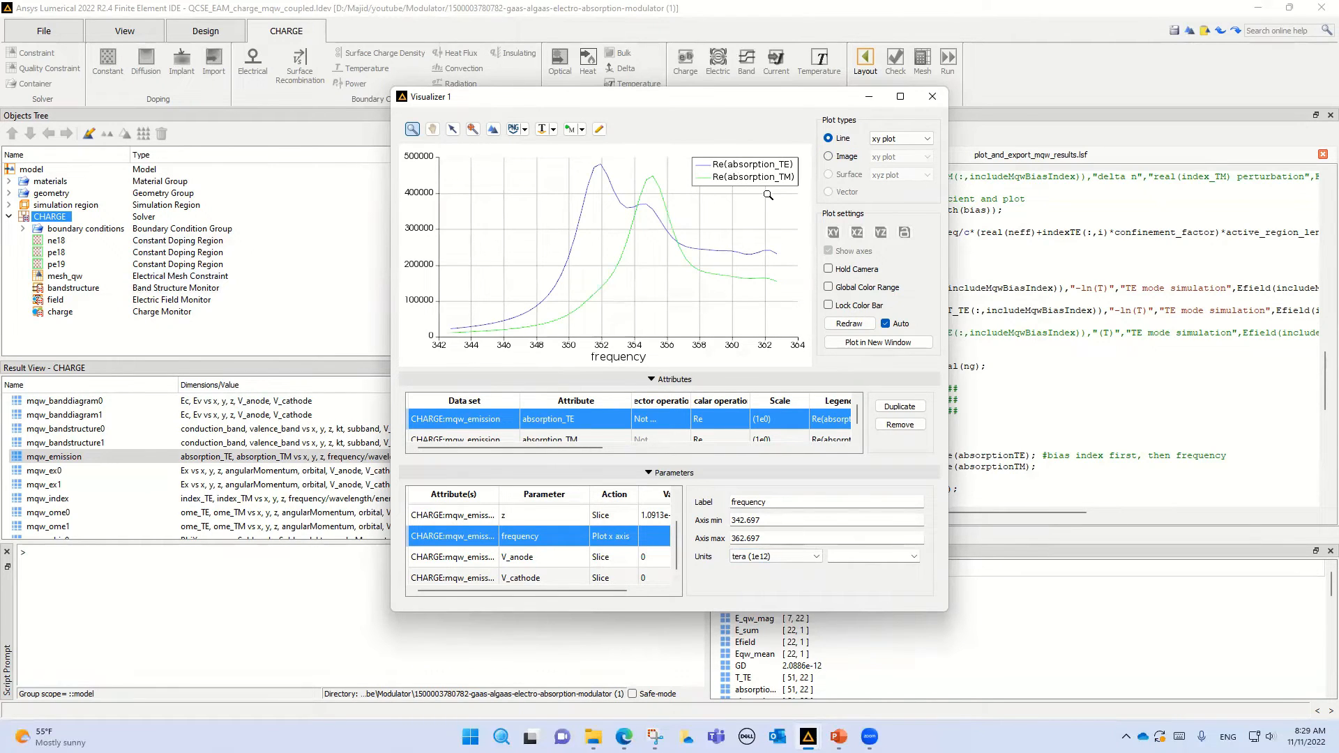
Compare with the quantum-confined Stark effect absorption figure on slide 4 in PowerPoint, and return to the Lumerical Visualizer.
mouse_move(557, 226)
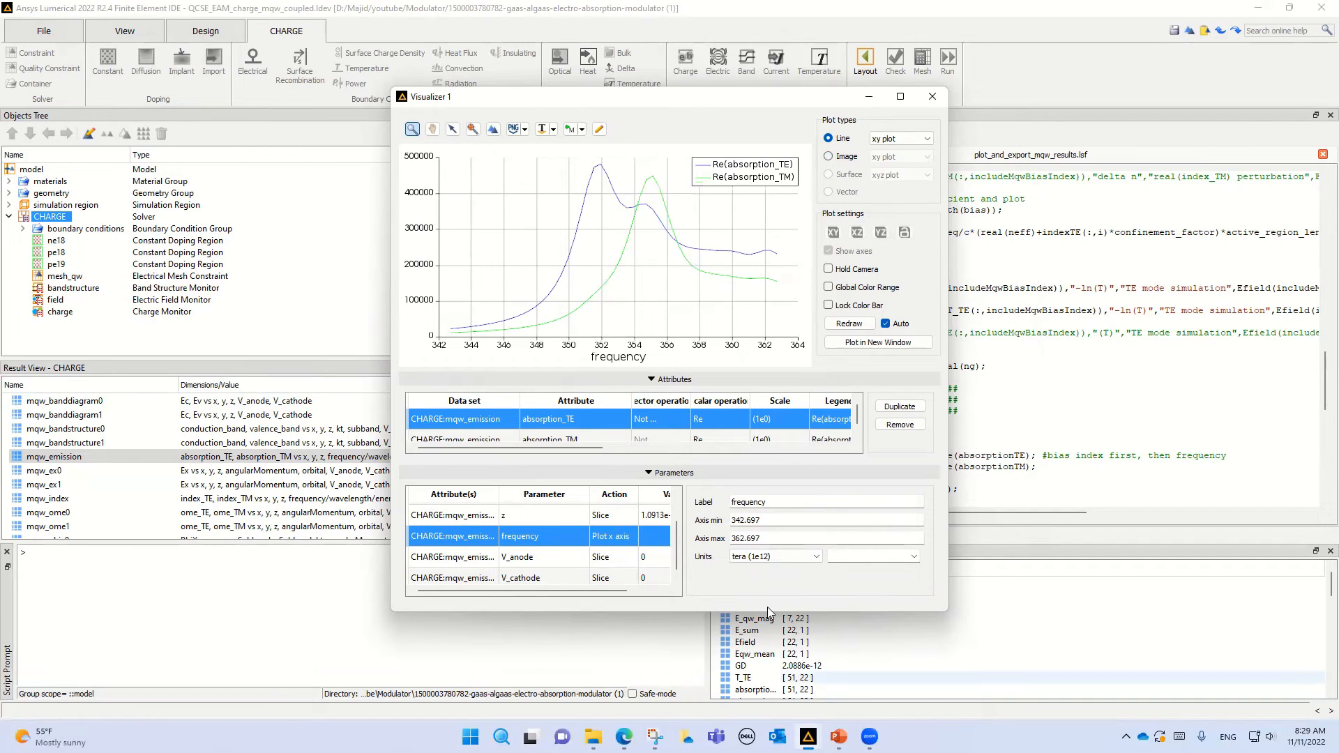
mouse_move(839, 736)
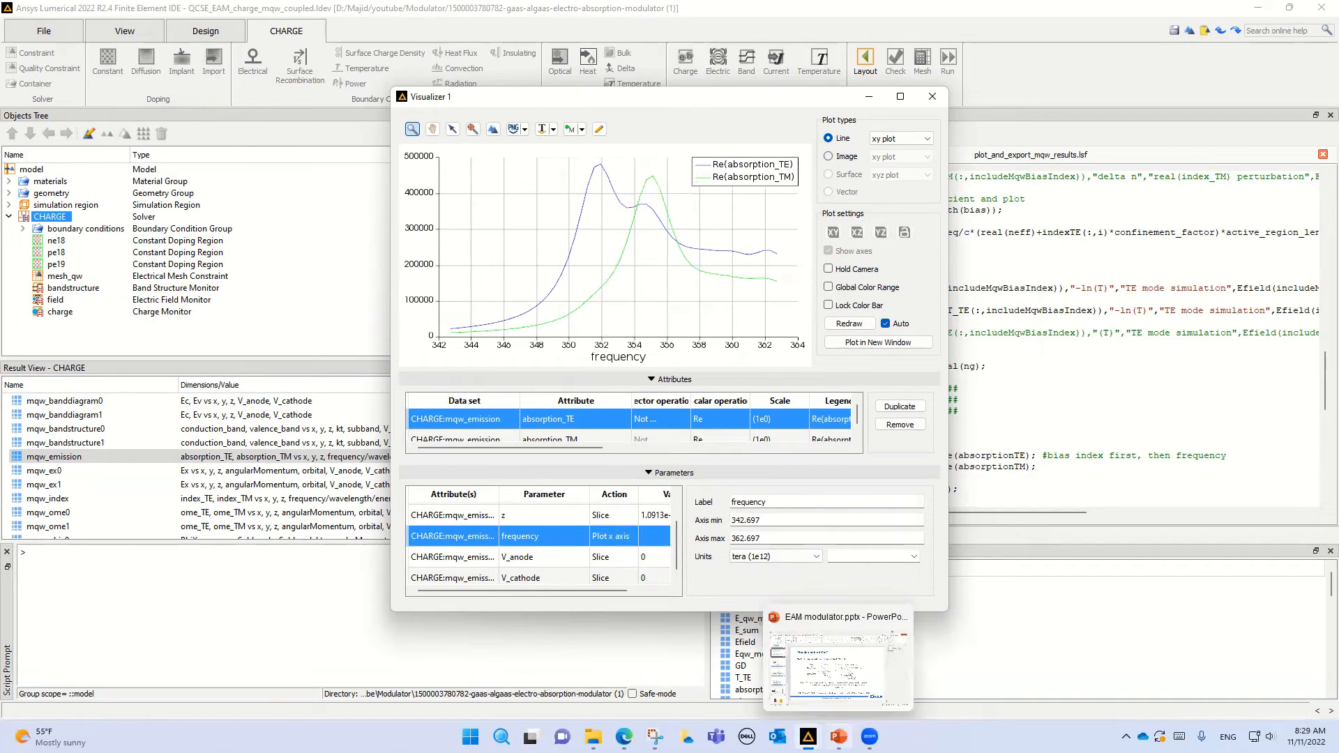
click(816, 690)
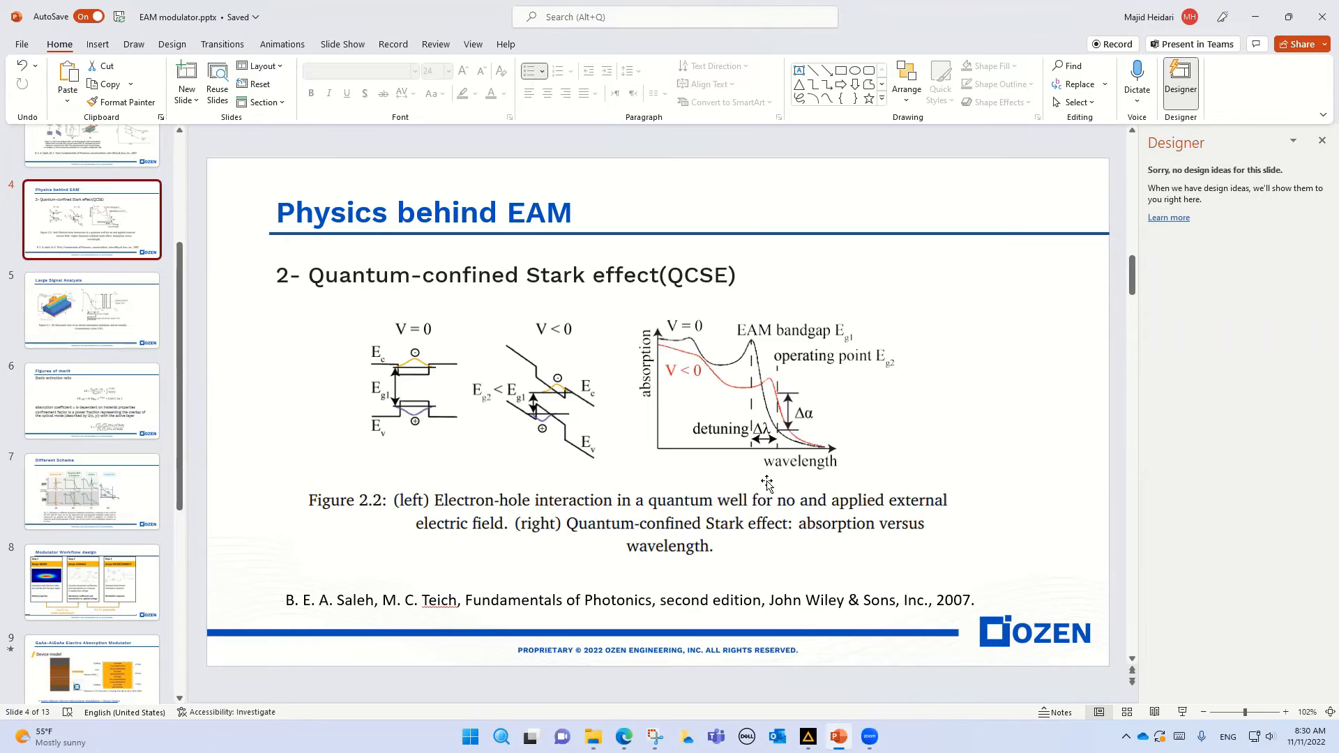
mouse_move(808, 737)
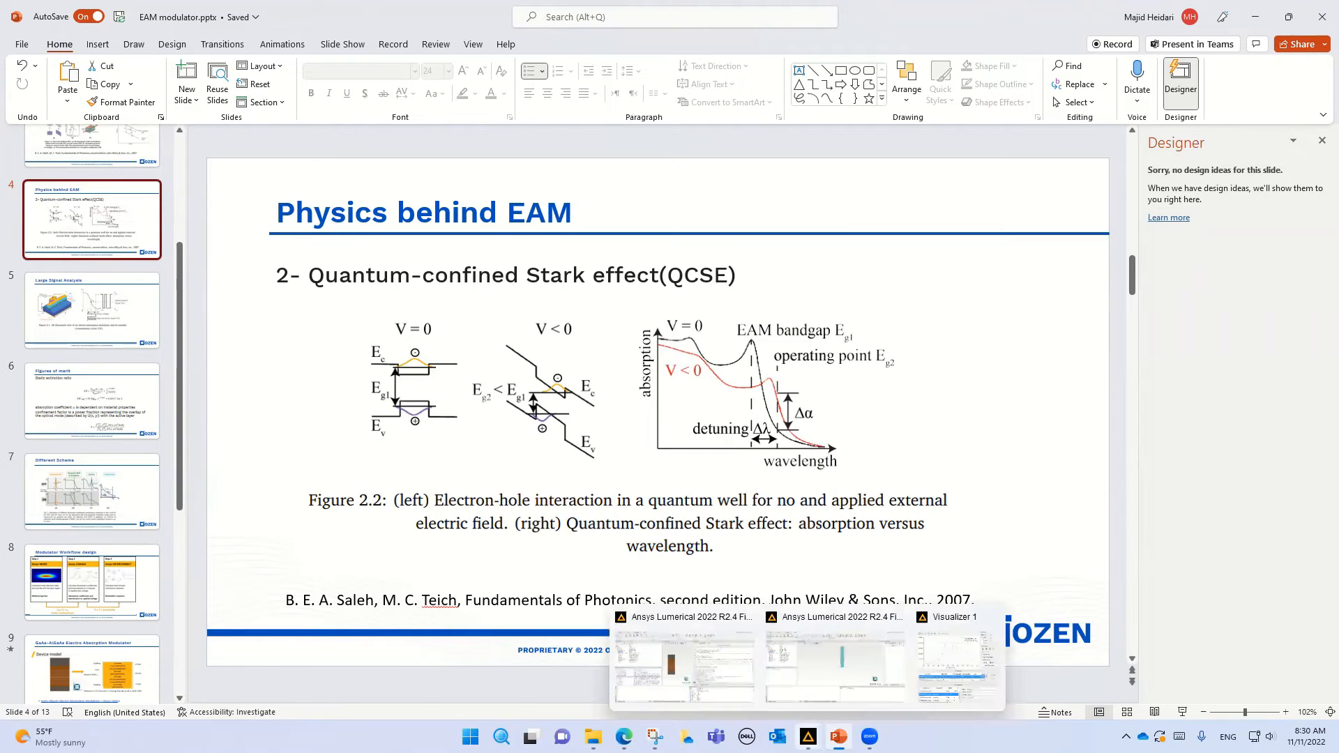
click(939, 659)
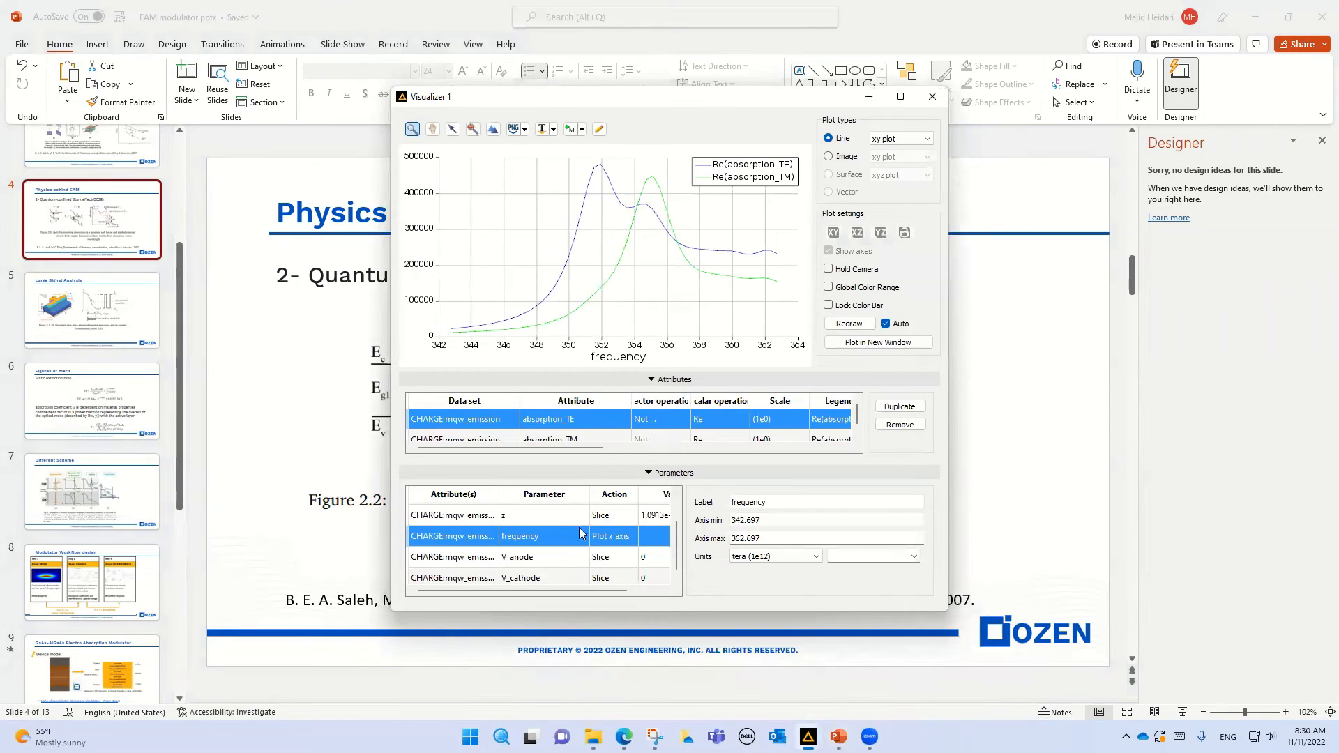
Change the x axis parameter to wavelength in micro (1e-6) units and remove the absorption_TM curve from the plot.
click(537, 539)
click(537, 538)
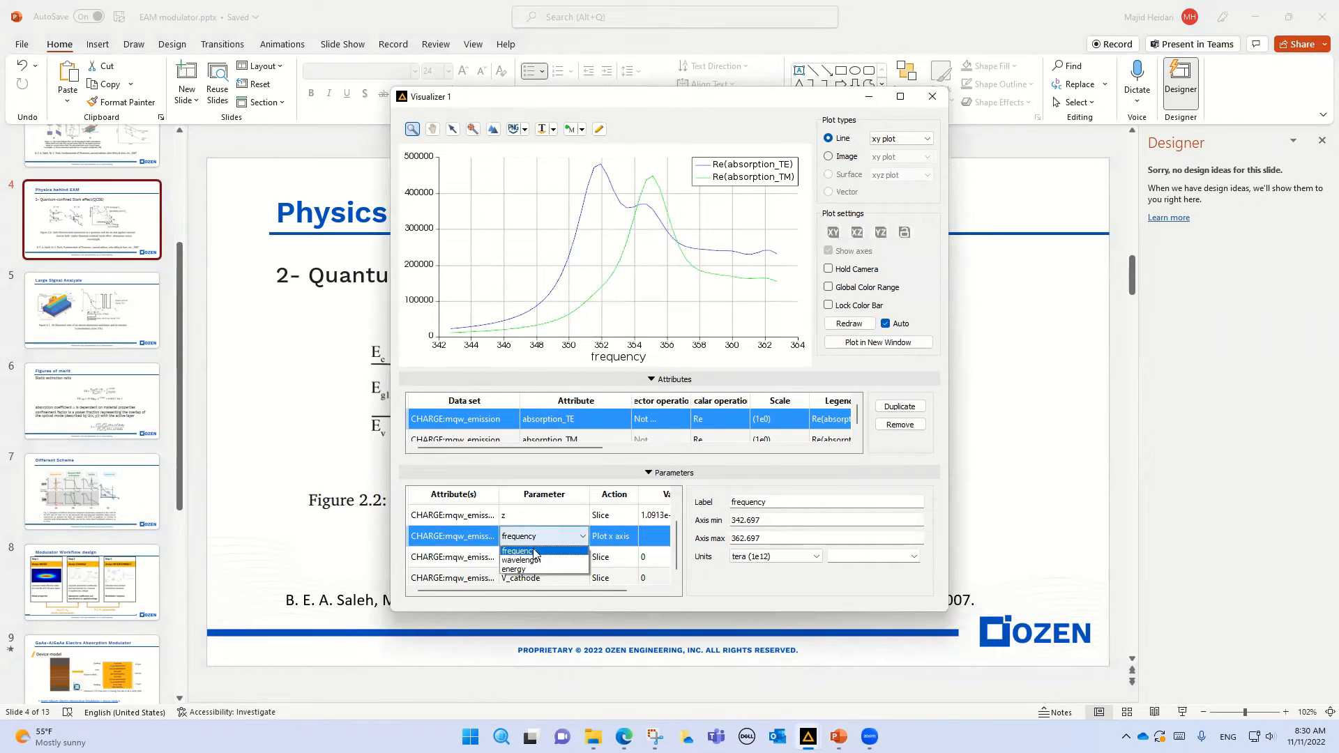
click(534, 555)
click(774, 555)
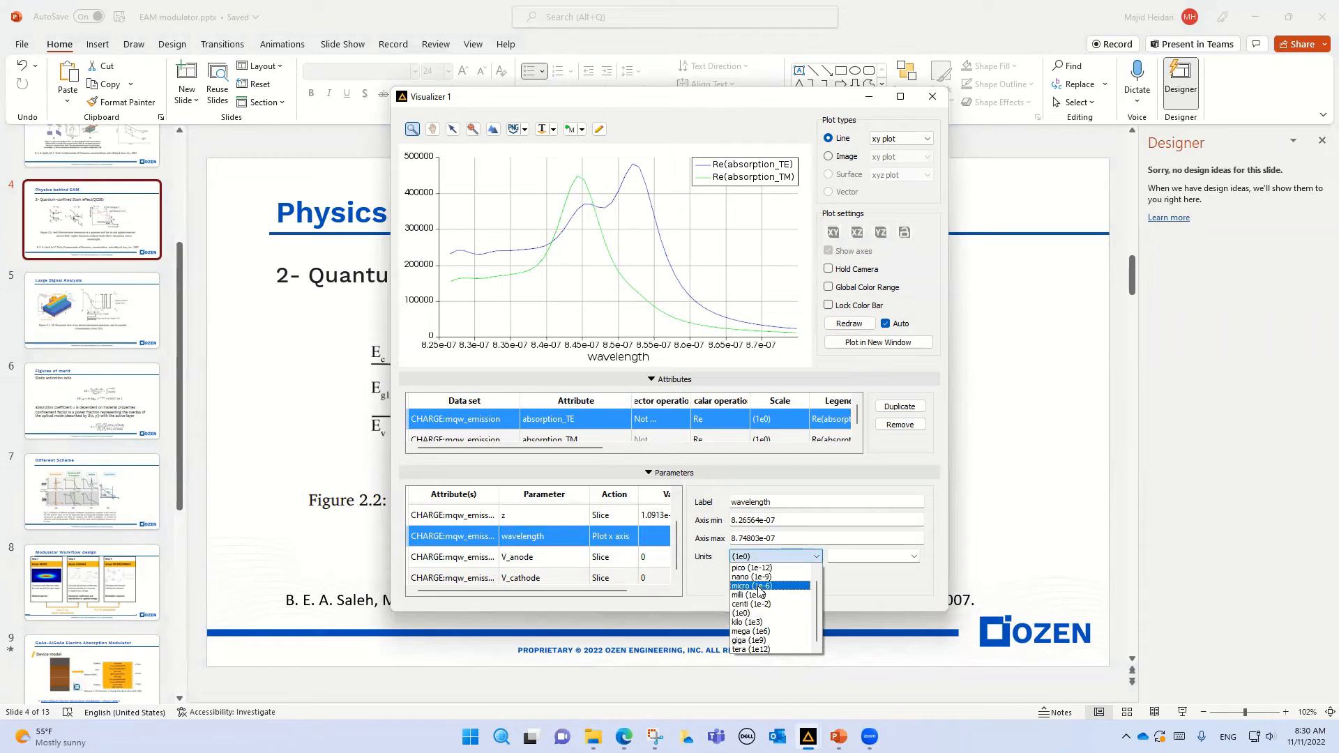
click(758, 586)
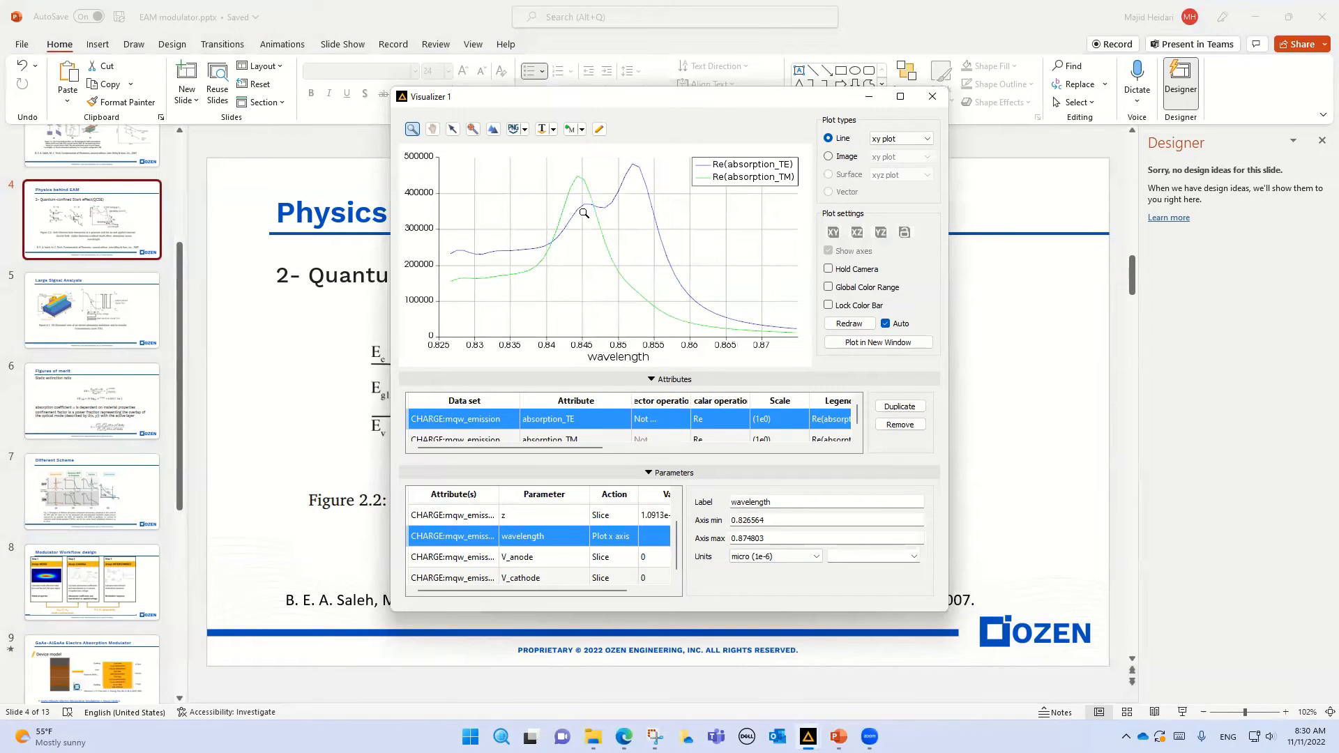
click(573, 438)
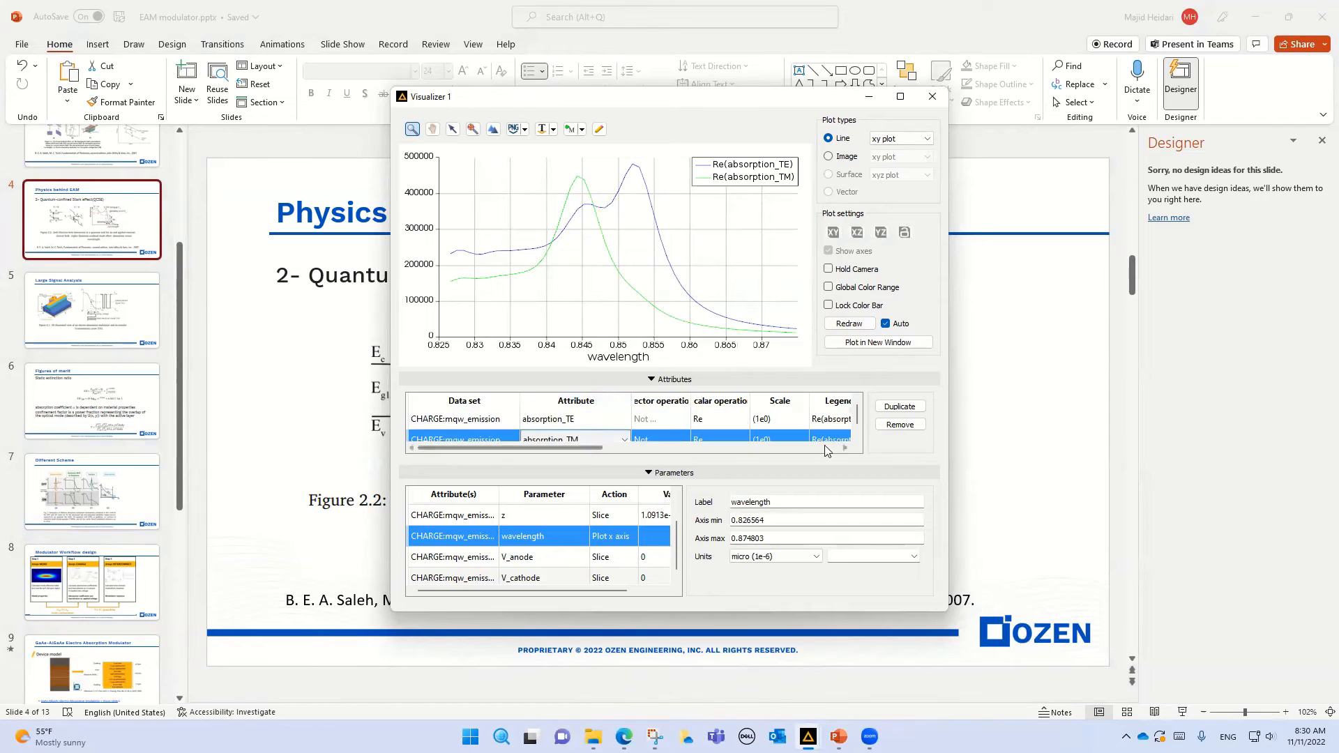
click(902, 425)
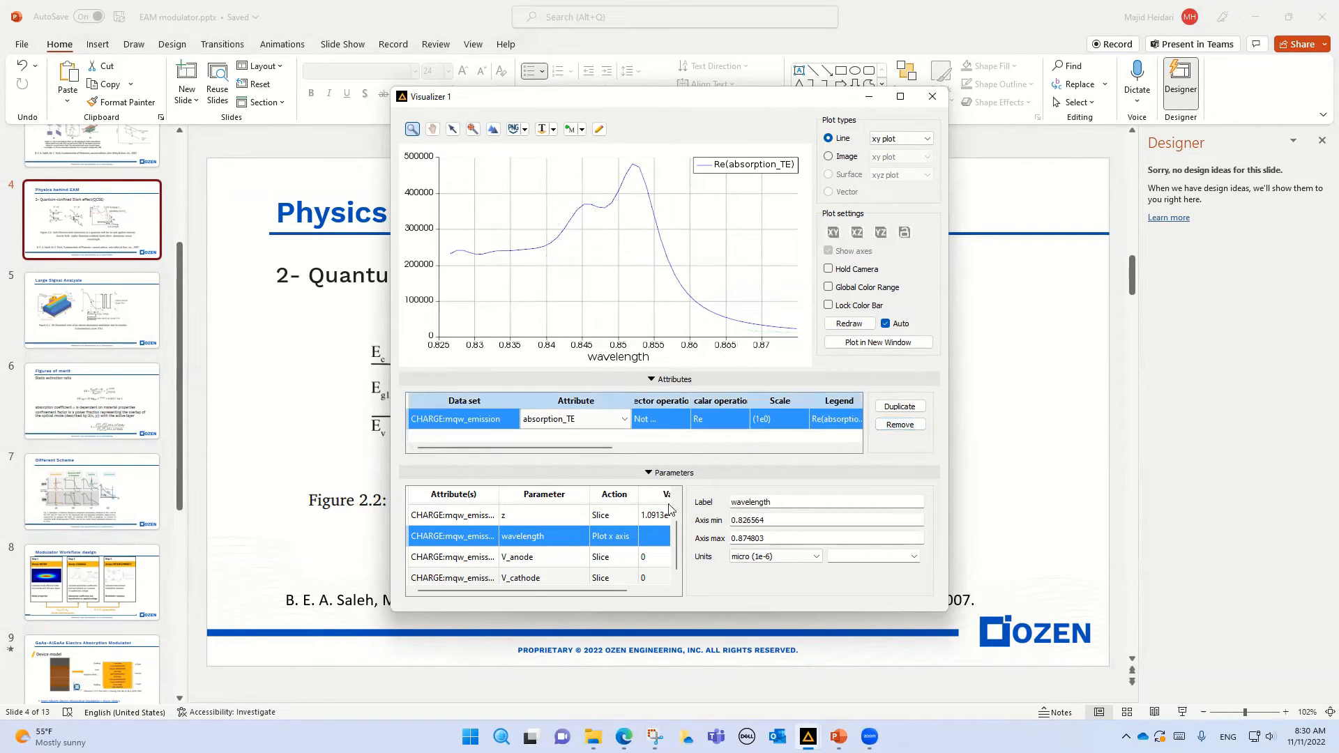
Step the V_anode slice through reverse-bias values to -1.5 and back to 0, watching the absorption_TE curve.
click(520, 561)
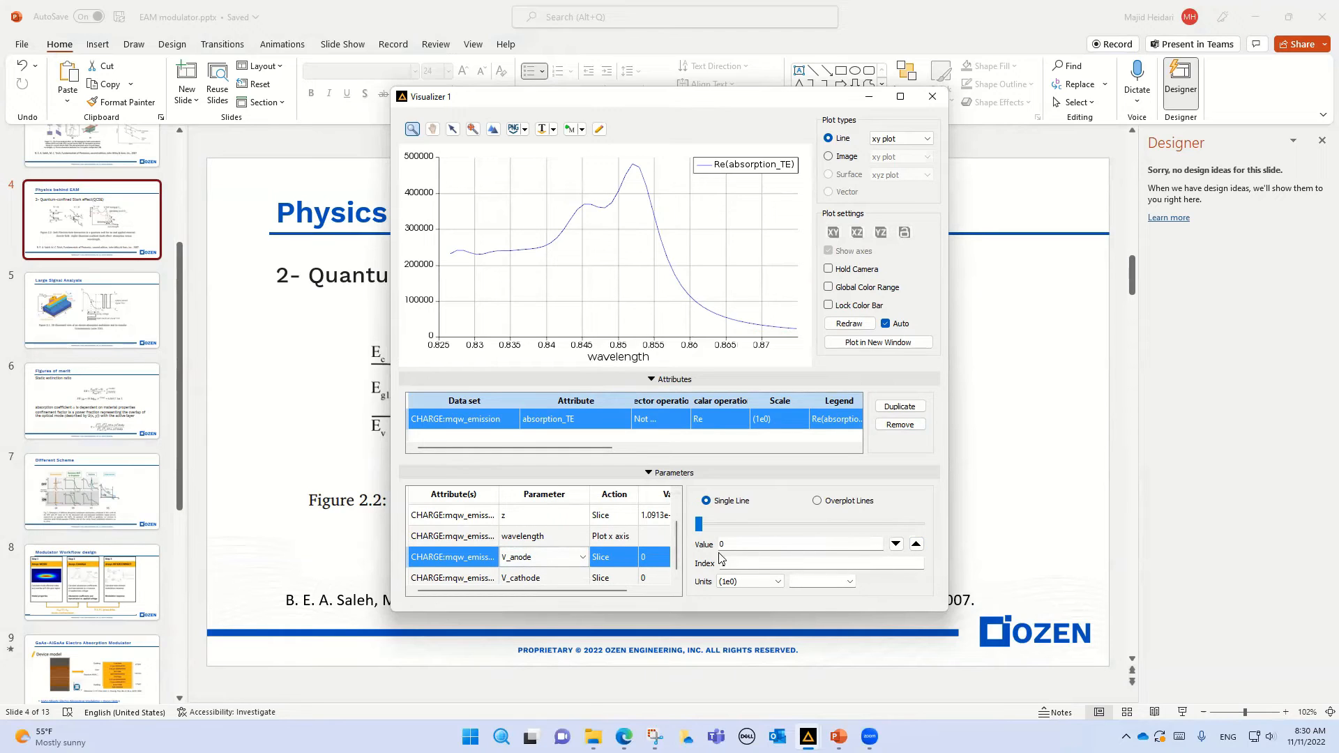
click(917, 544)
click(916, 544)
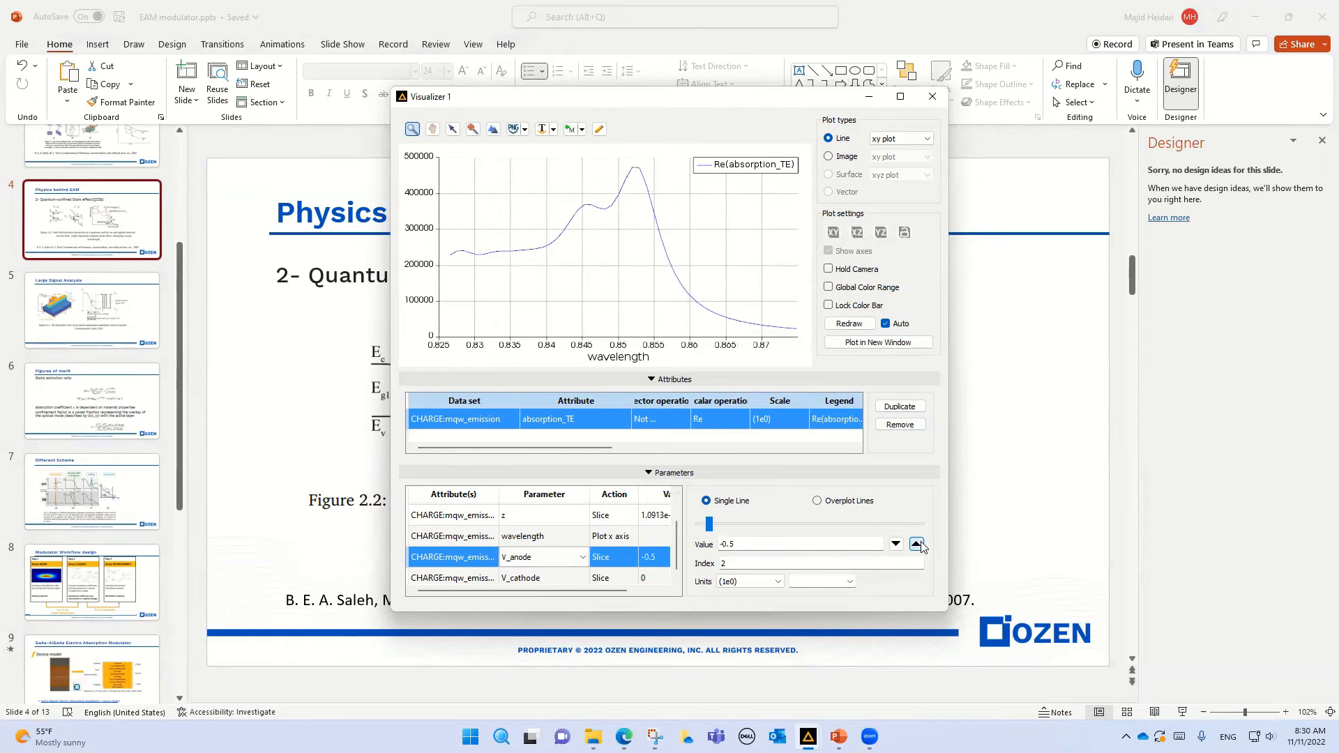
click(896, 544)
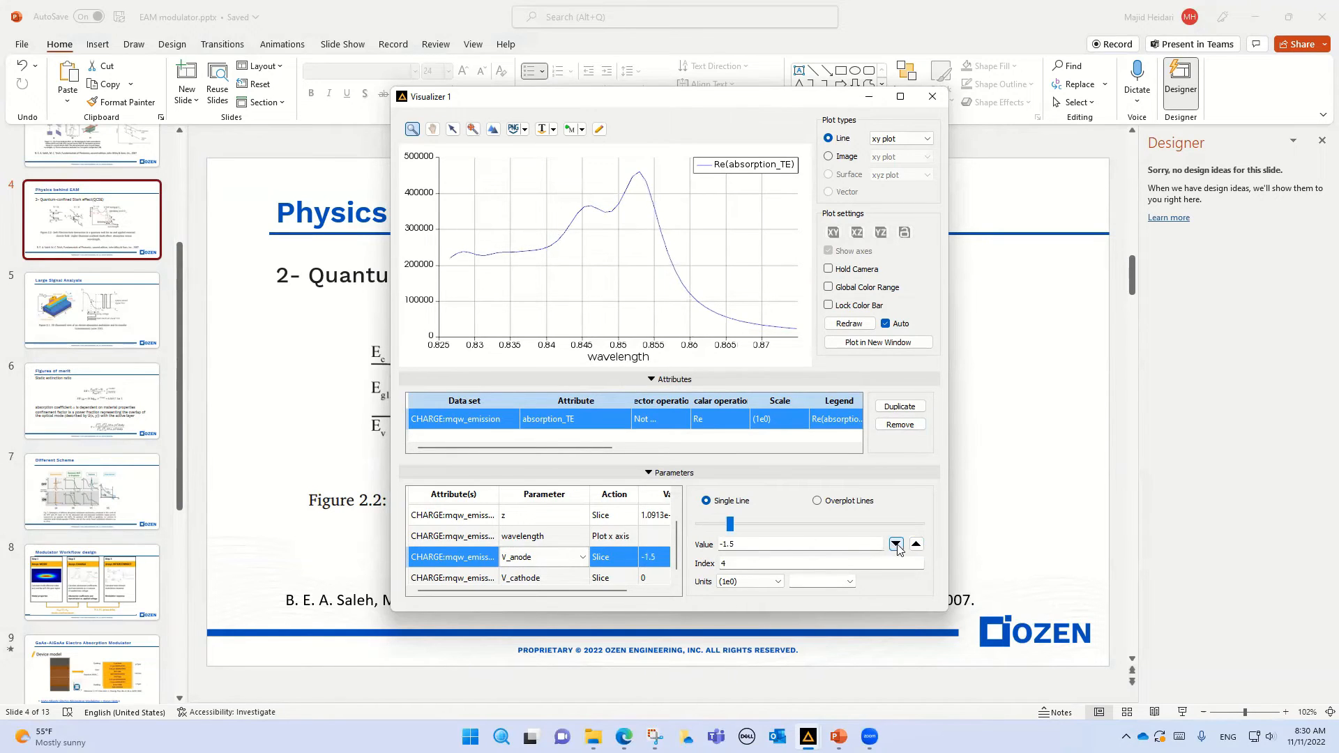
Plot the absorption_TE curve at V_anode 0 in a separate figure window and move it aside from the Visualizer.
click(881, 343)
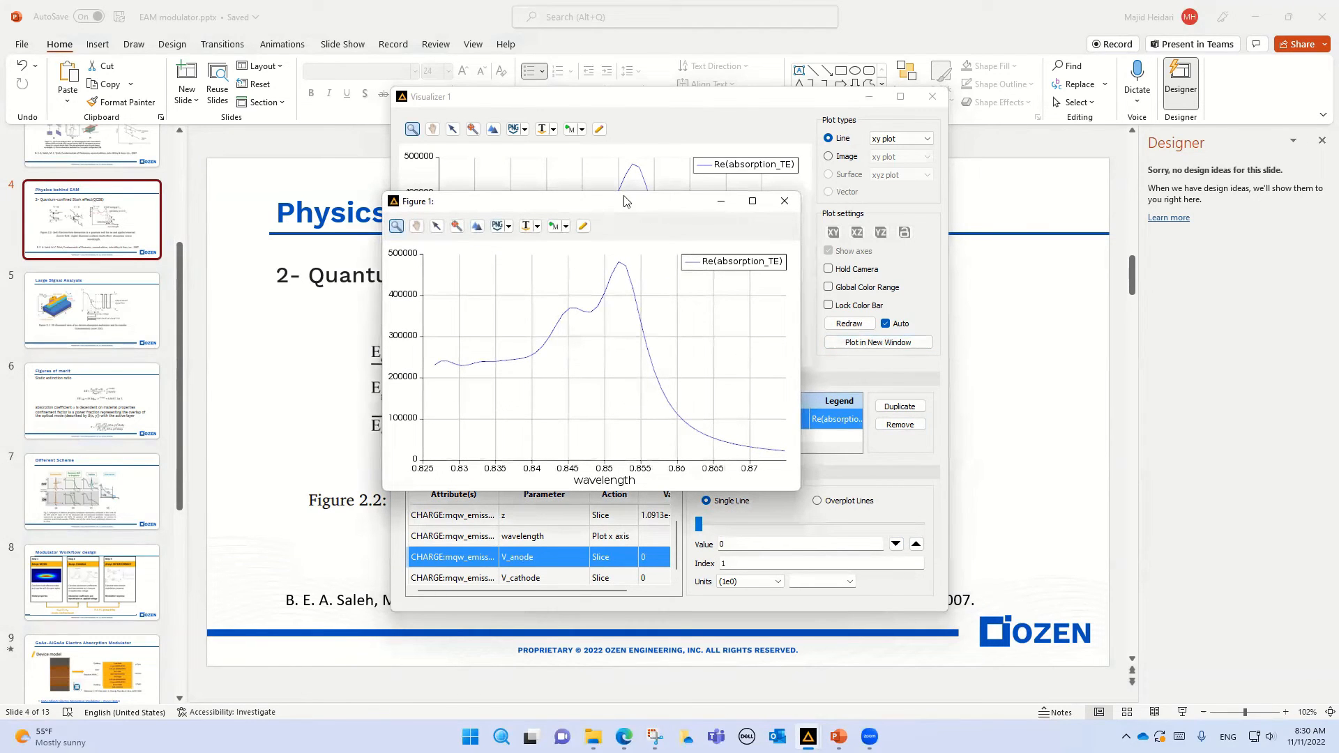
drag(624, 201, 294, 28)
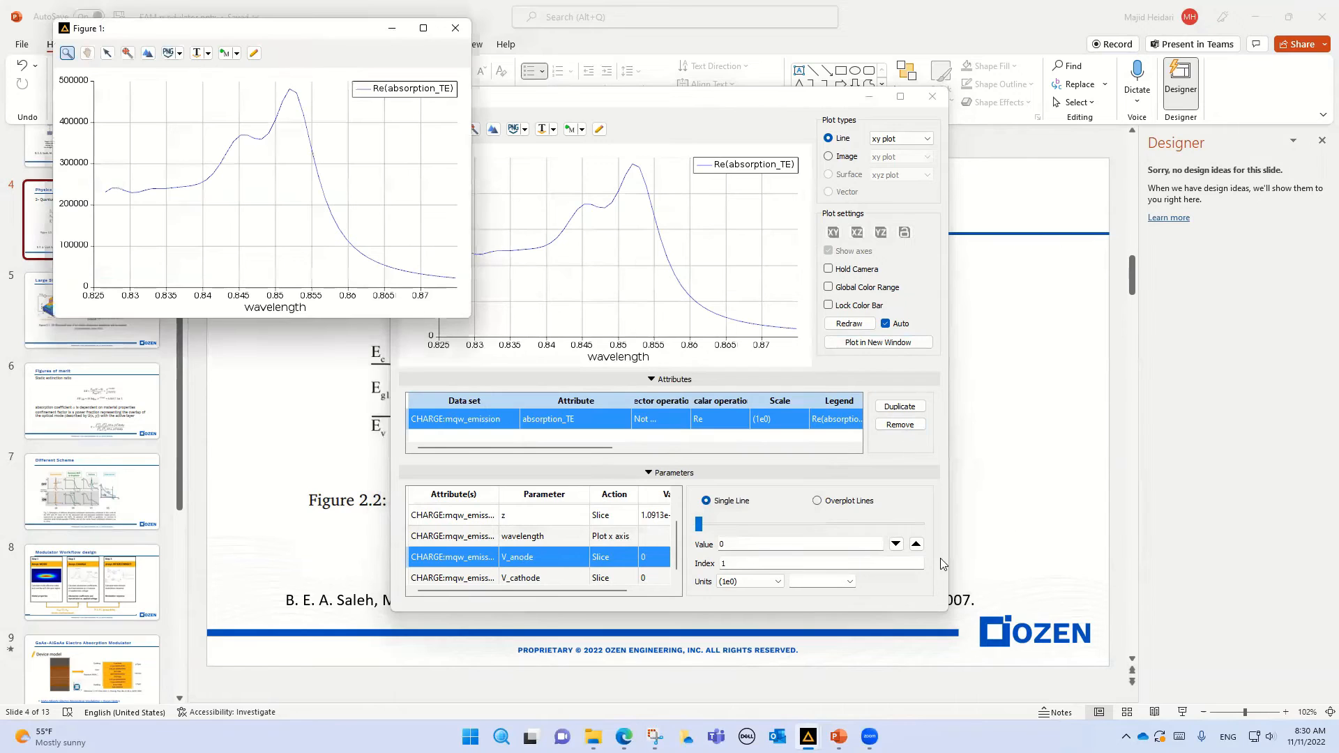
Step the V_anode slice through increasing reverse bias to -10.25 and back to -10, watching the absorption_TE curve.
click(916, 545)
click(916, 545)
click(915, 545)
click(916, 545)
click(915, 545)
click(916, 545)
click(916, 544)
click(916, 545)
click(915, 544)
click(915, 544)
click(916, 545)
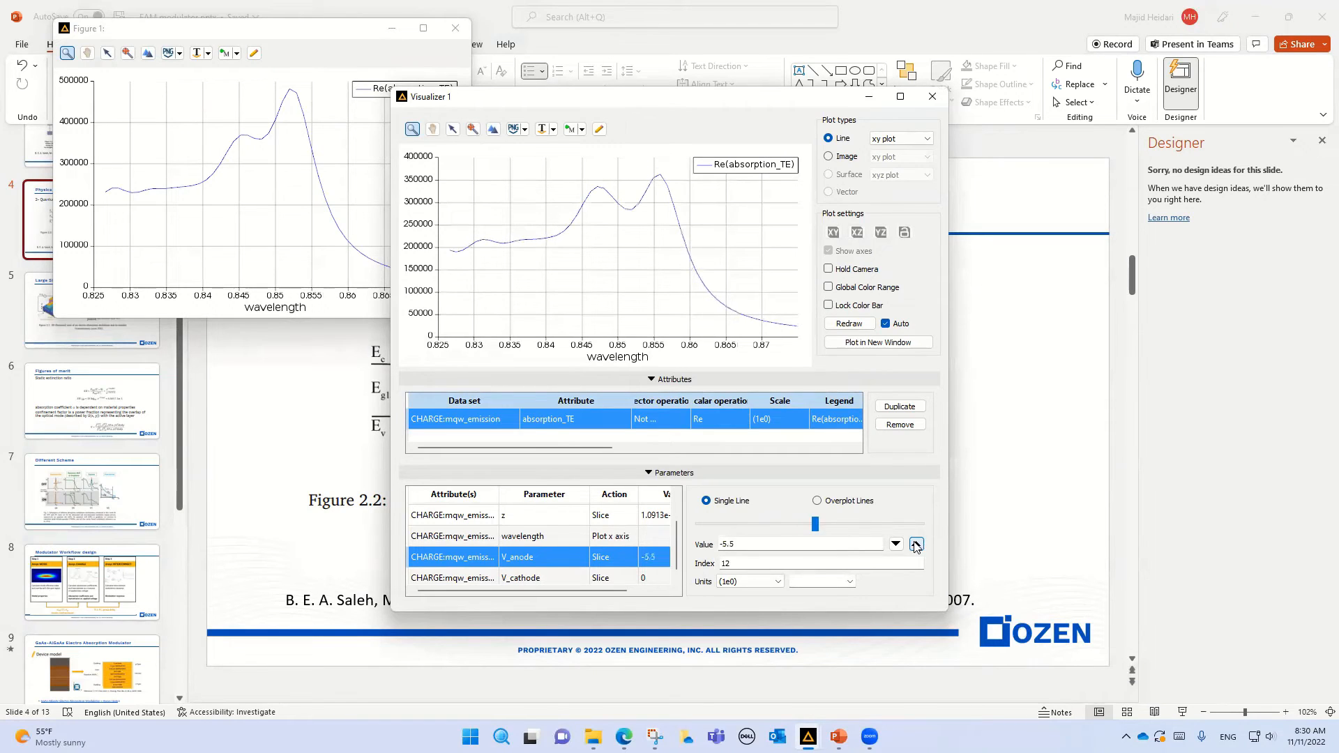
click(916, 545)
click(916, 545)
click(915, 545)
click(916, 544)
click(916, 545)
click(916, 545)
click(915, 545)
click(916, 544)
click(916, 545)
click(915, 544)
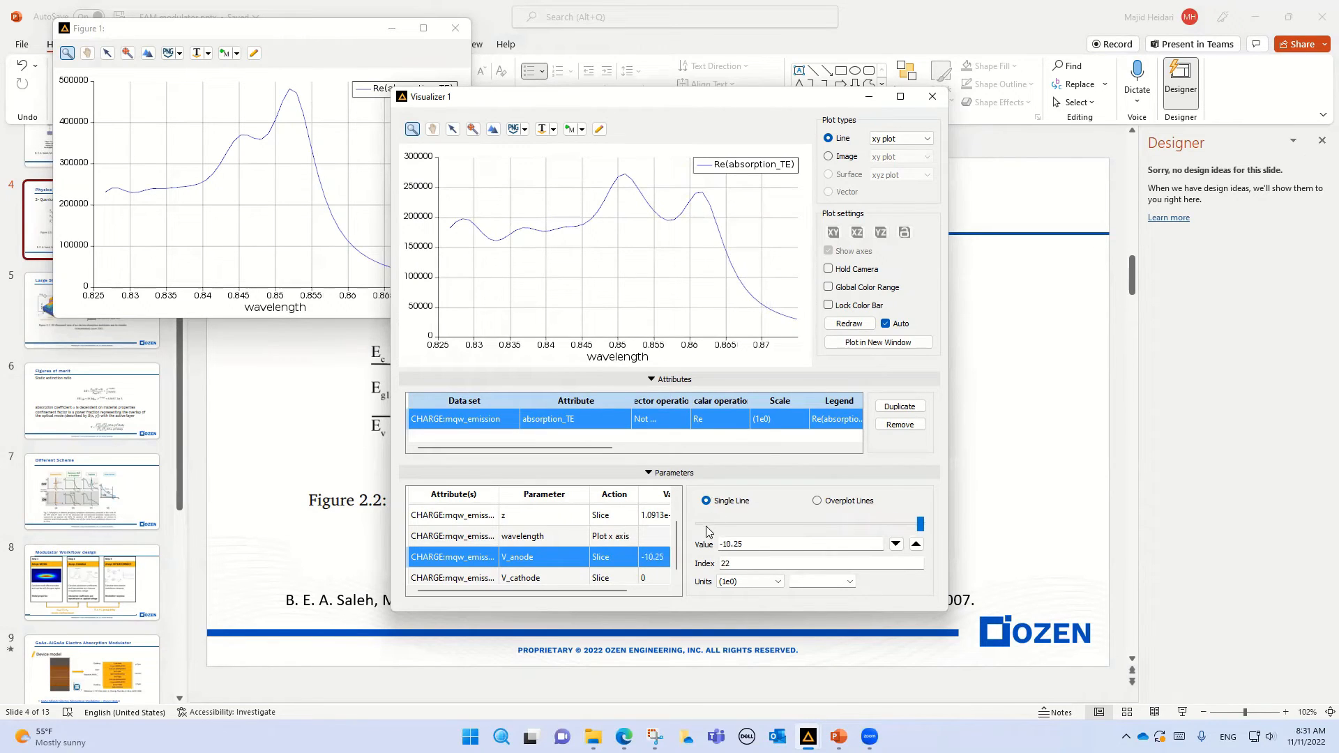
click(896, 545)
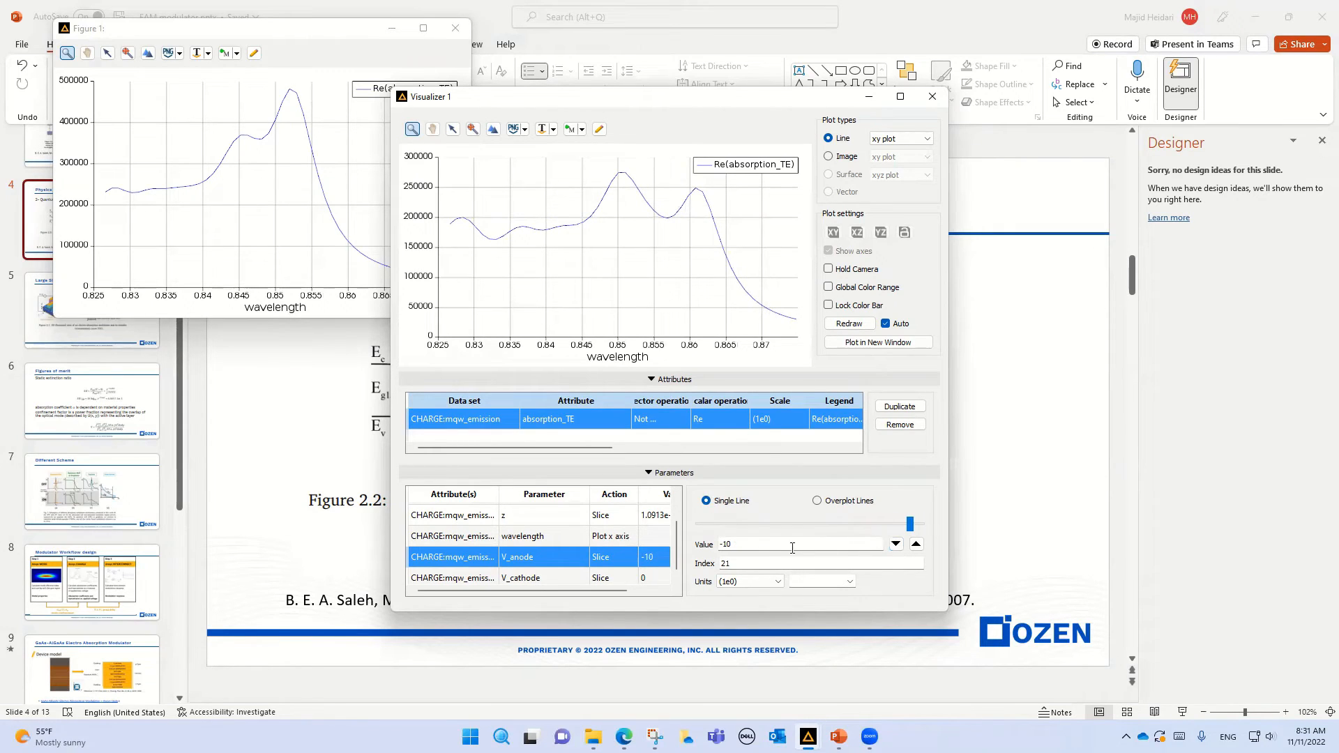
Plot the absorption_TE curve at V_anode -10 in a separate figure window and align it below the zero-bias figure for comparison.
click(878, 341)
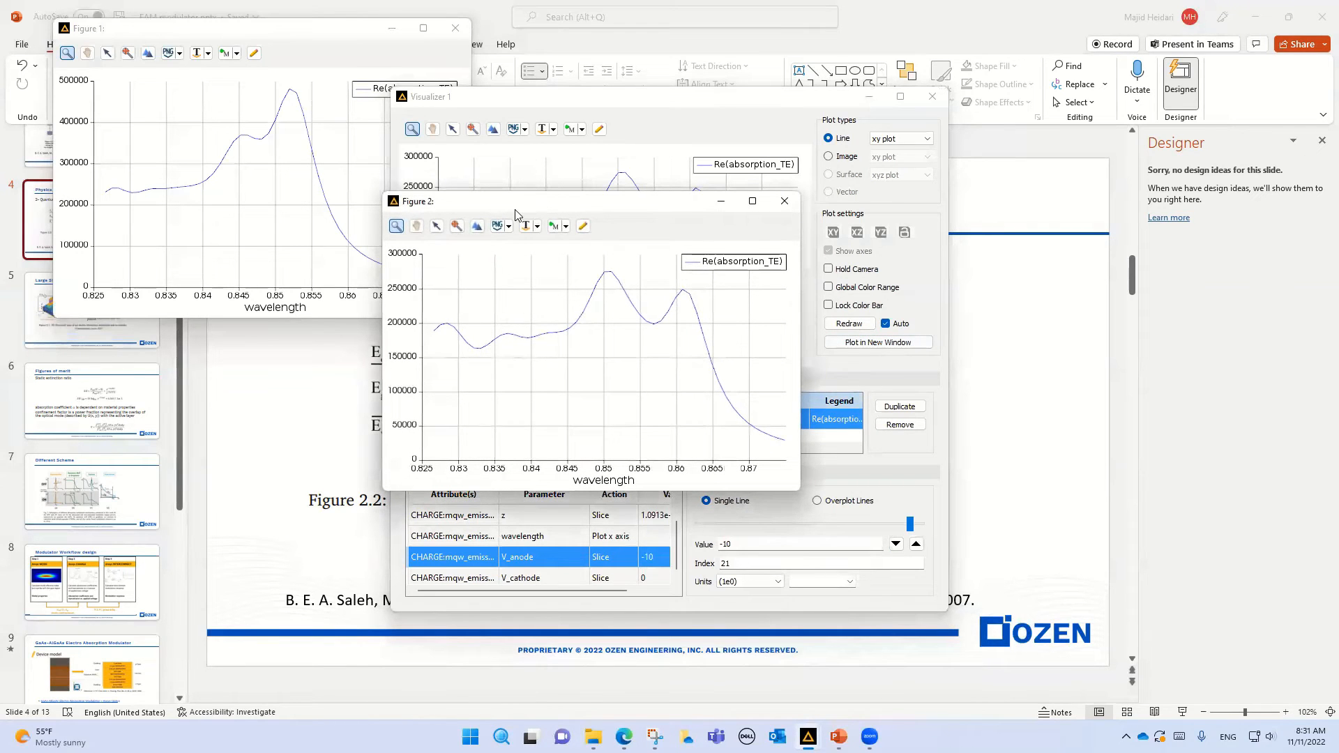
drag(516, 214, 174, 334)
click(558, 97)
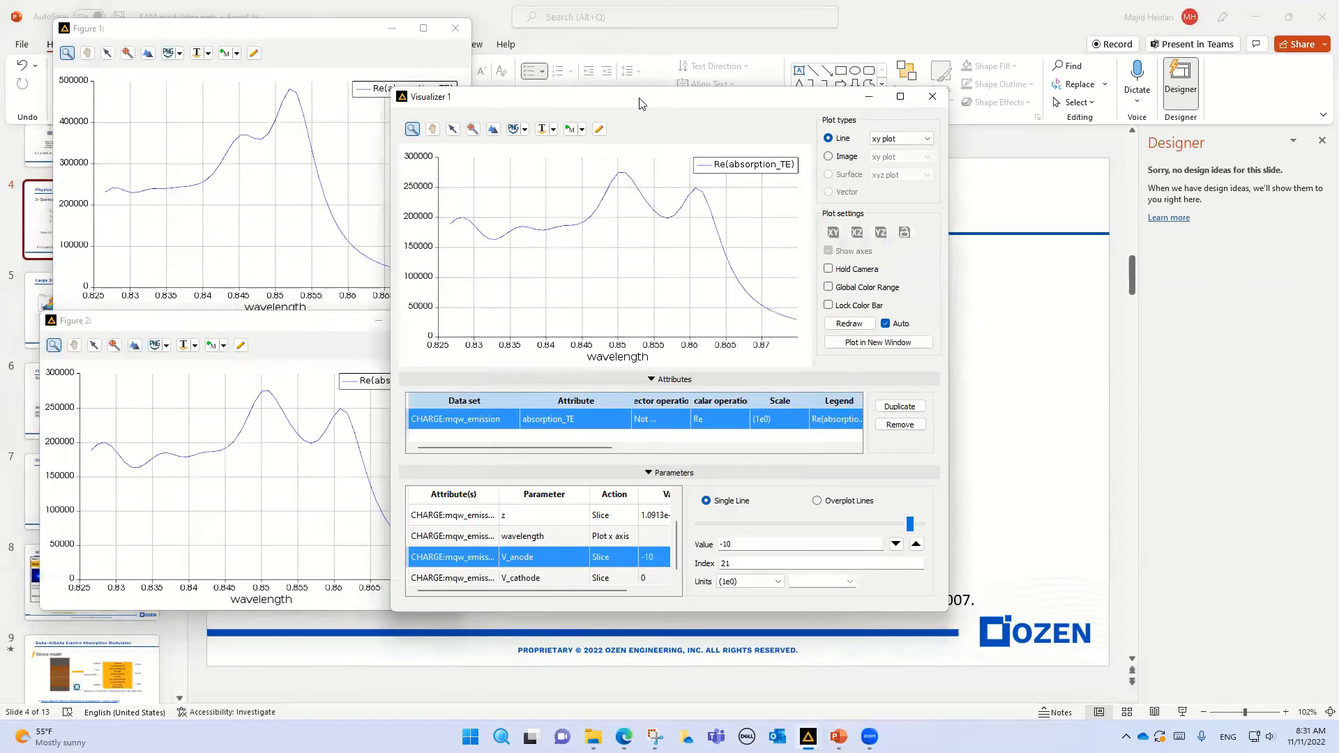
drag(558, 96, 789, 102)
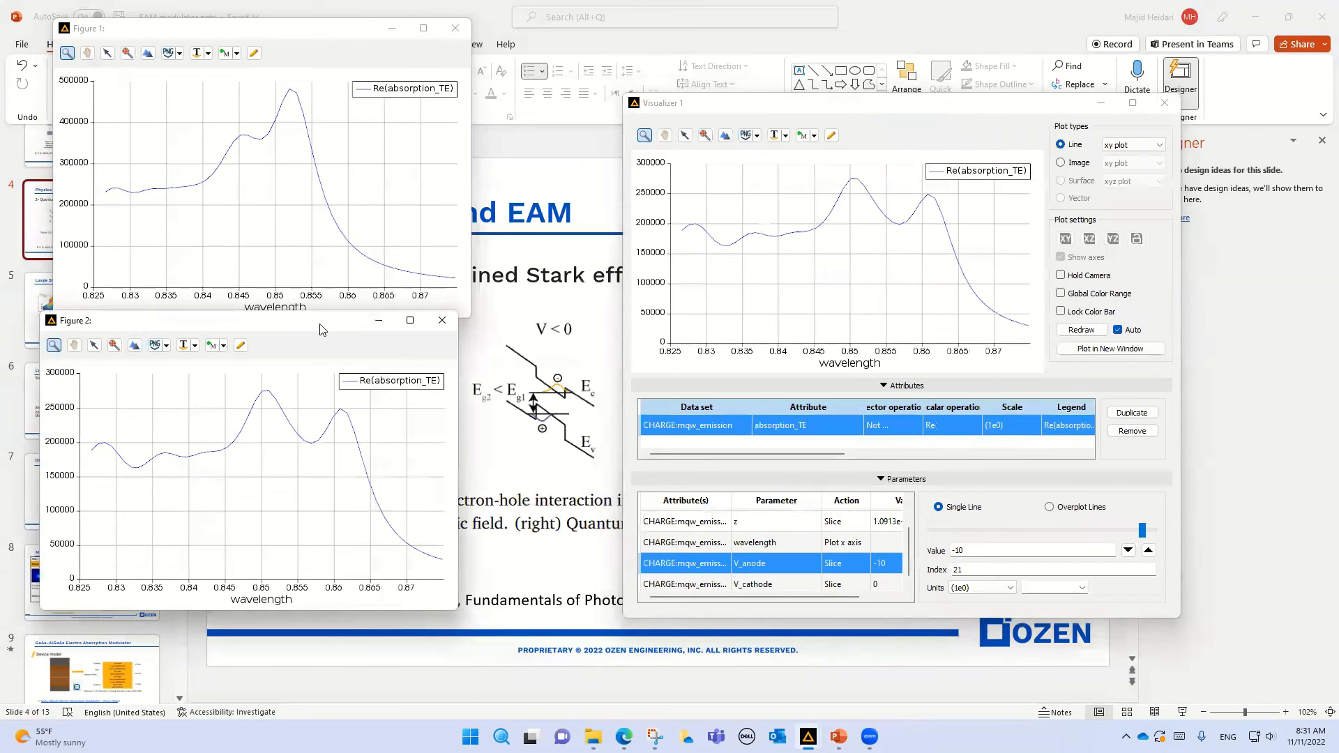
drag(321, 329, 332, 333)
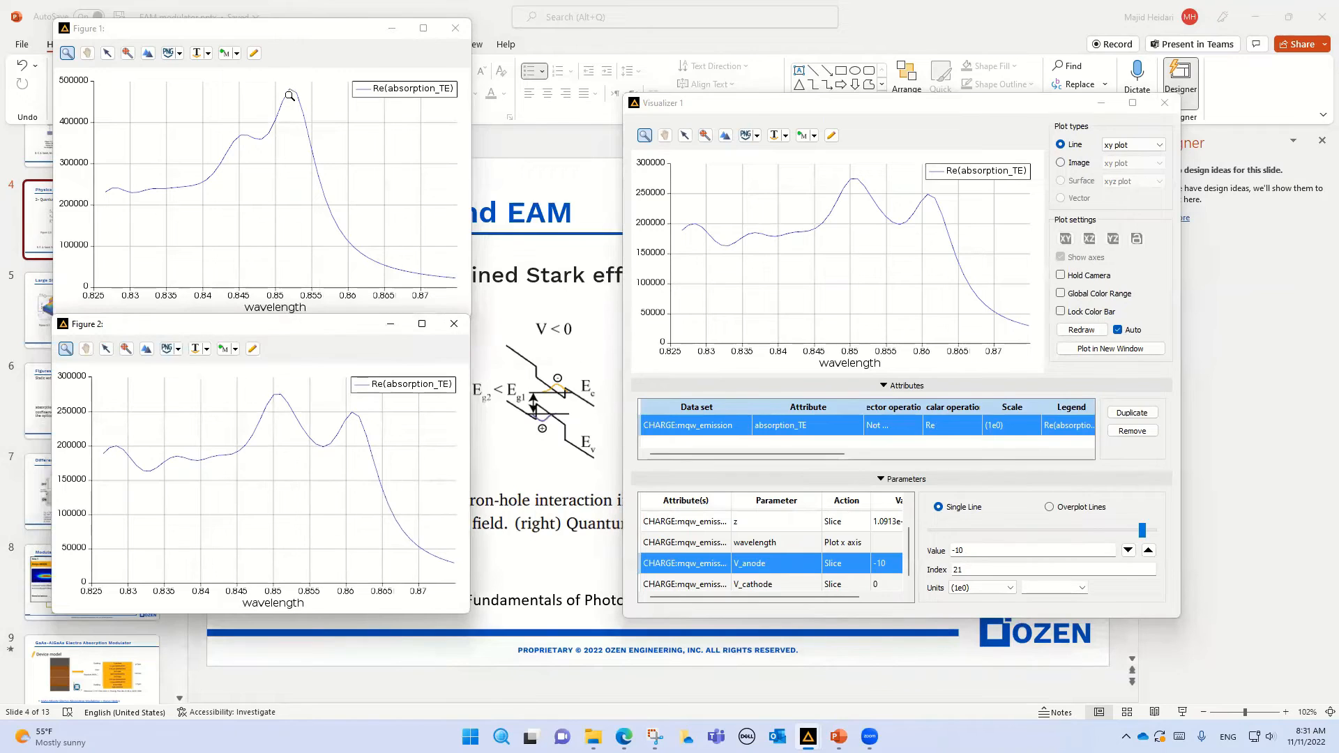
mouse_move(289, 90)
mouse_move(356, 418)
Close both figure windows and the Visualizer, and switch to the Ansys Lumerical Finite Element IDE window.
click(455, 28)
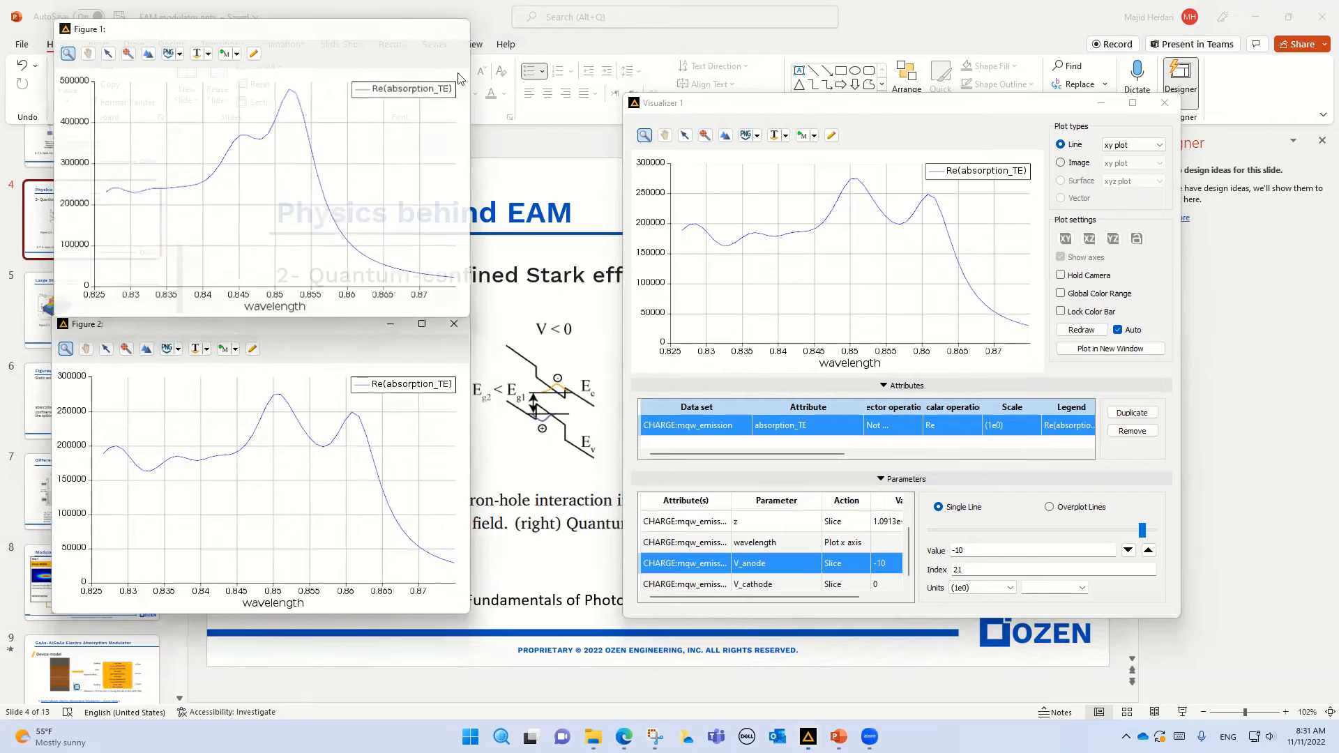
click(463, 325)
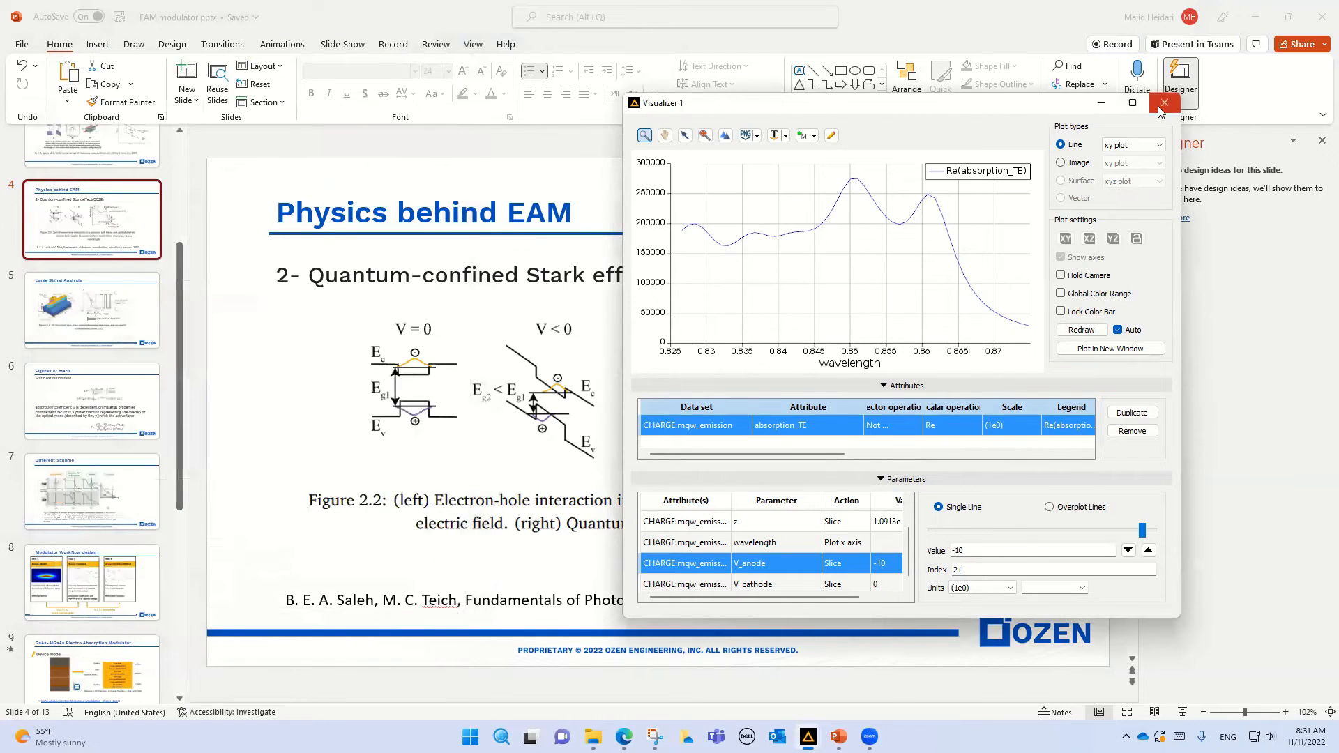
click(1164, 103)
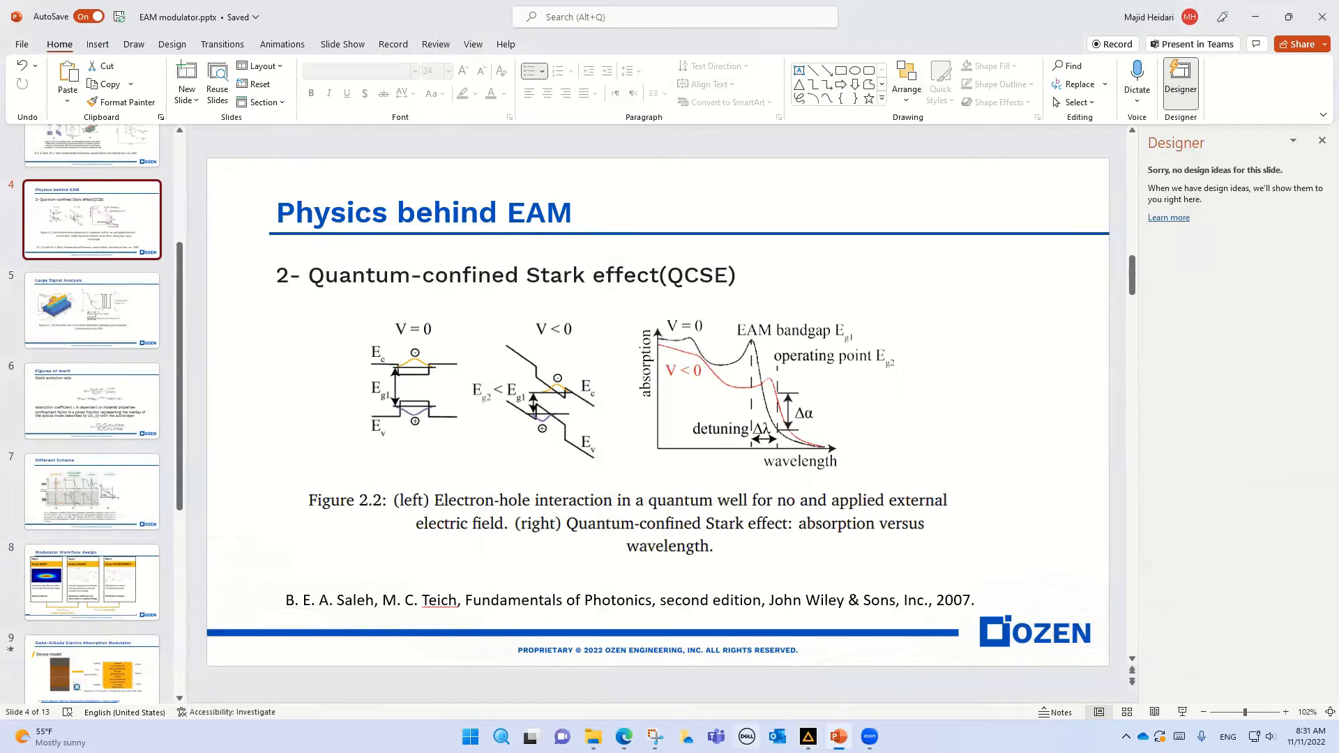
click(808, 737)
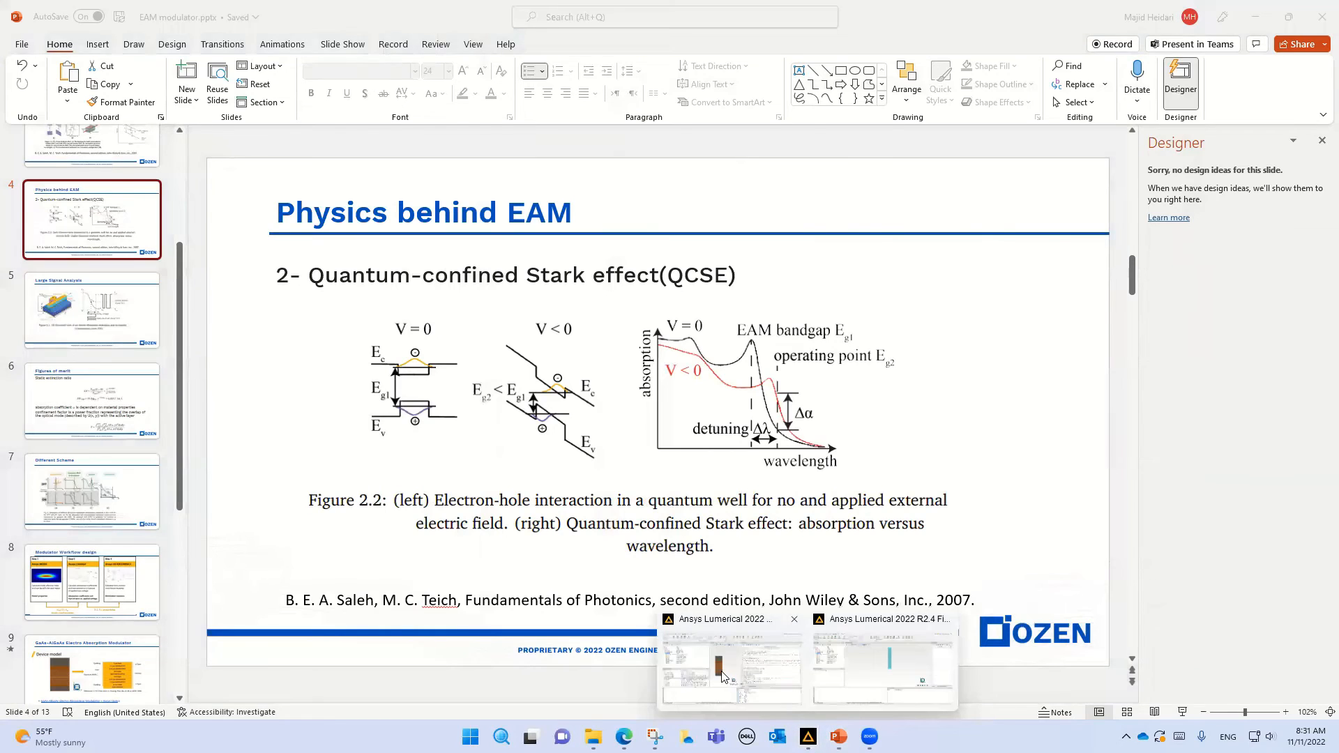
click(733, 679)
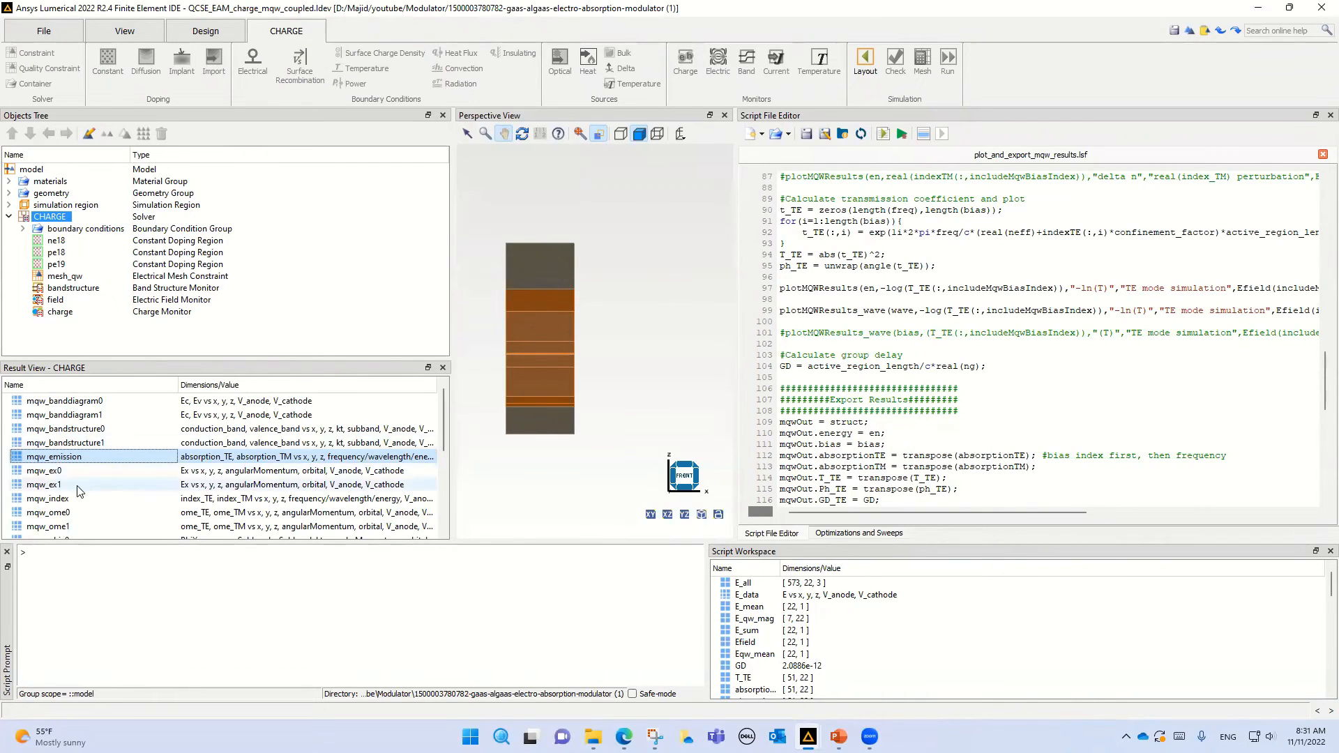
Visualize the CHARGE solver's mqw_index result in a new Visualizer as a line plot with legends shown.
right_click(43, 503)
mouse_move(96, 514)
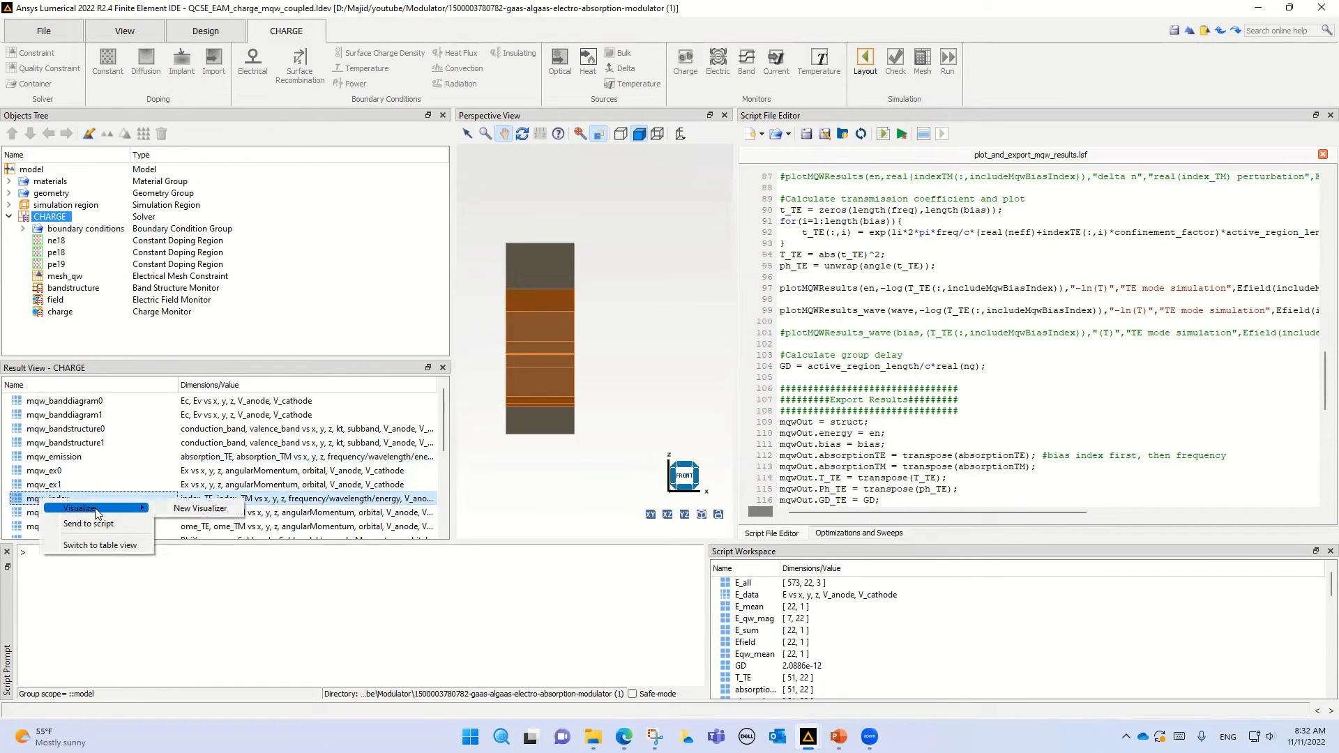
click(198, 508)
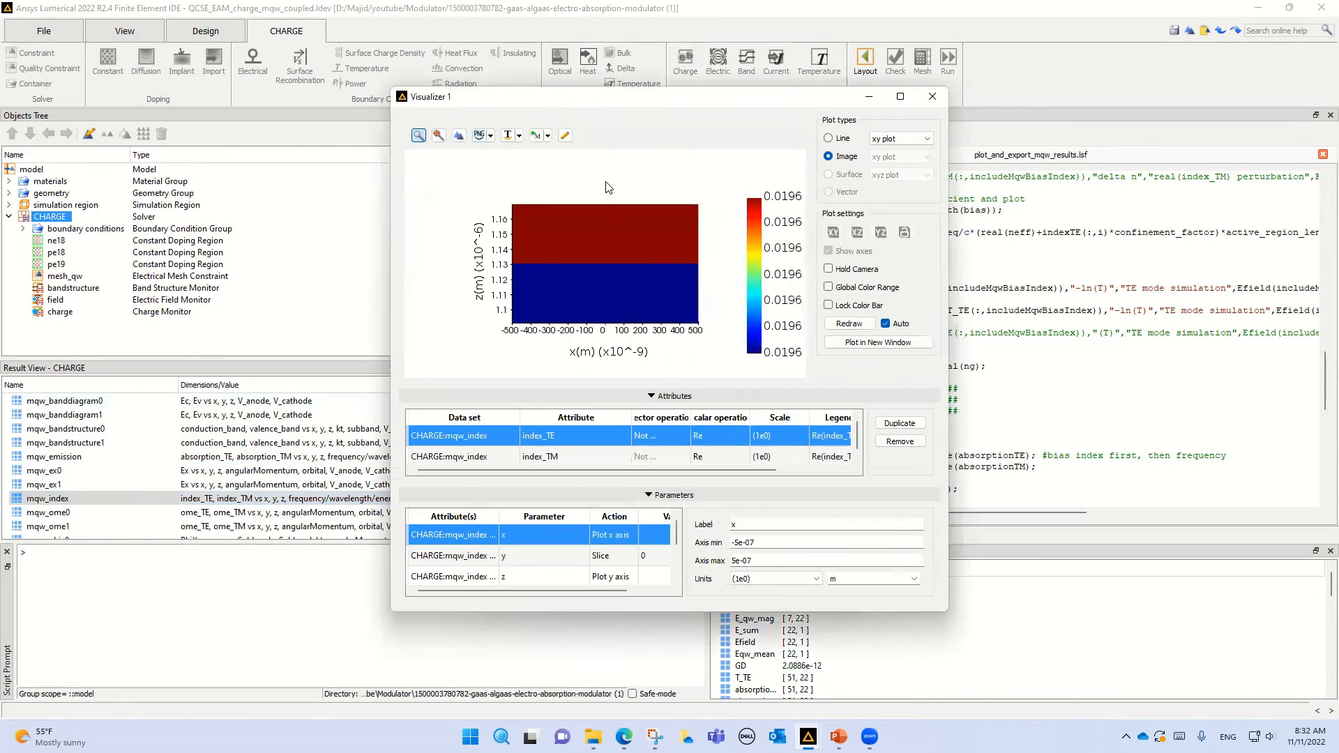
click(565, 135)
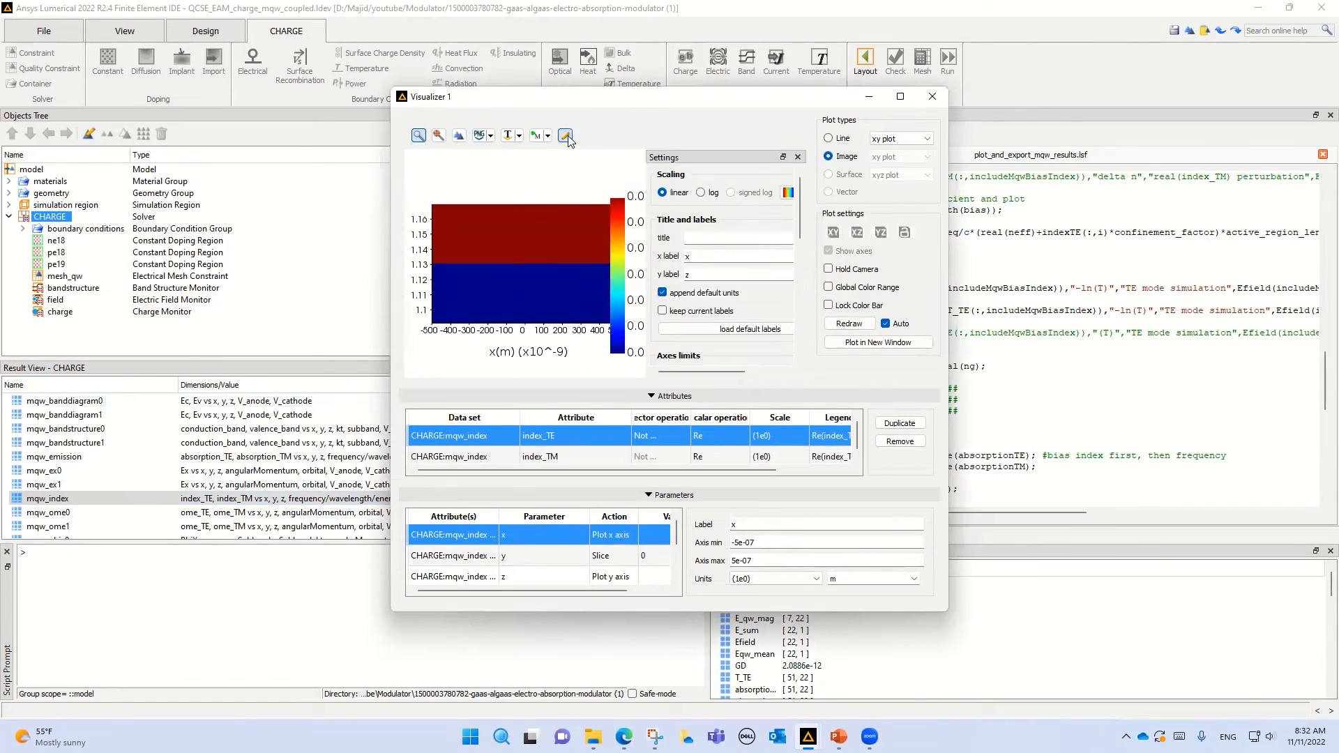
click(842, 139)
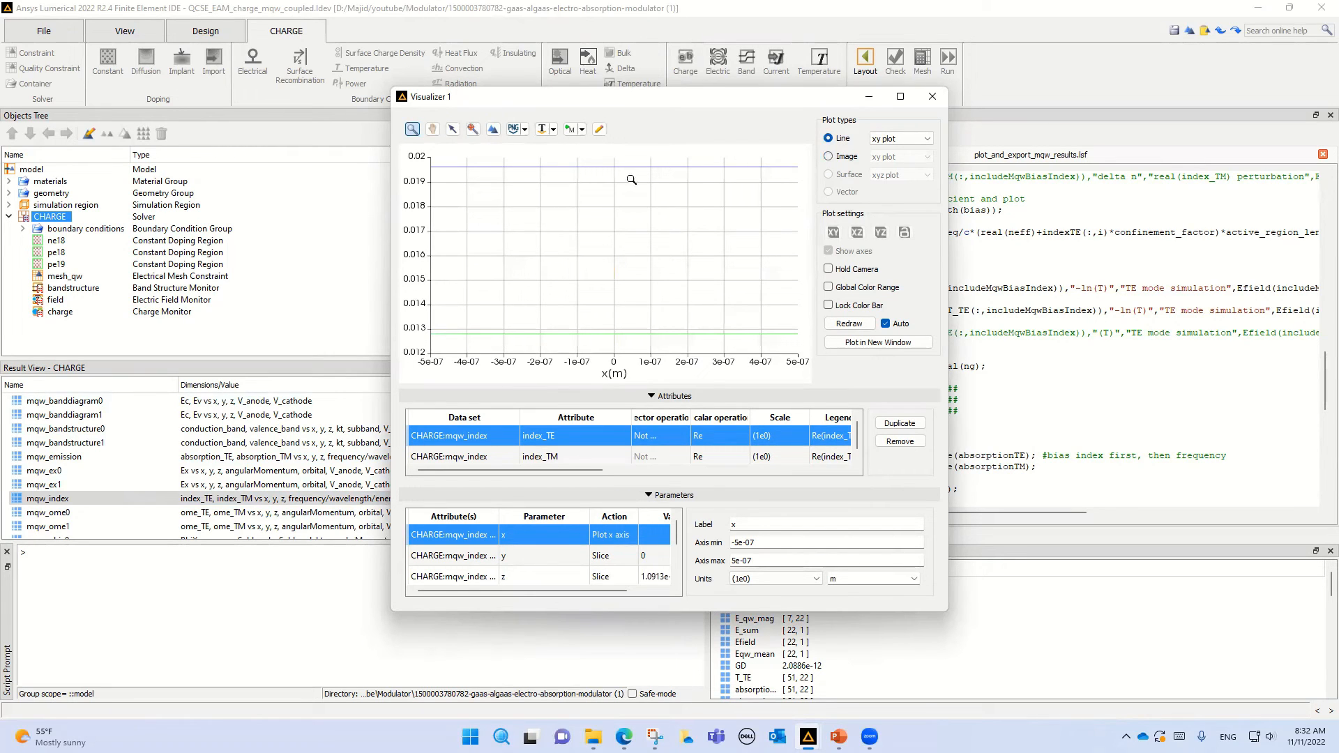
click(600, 129)
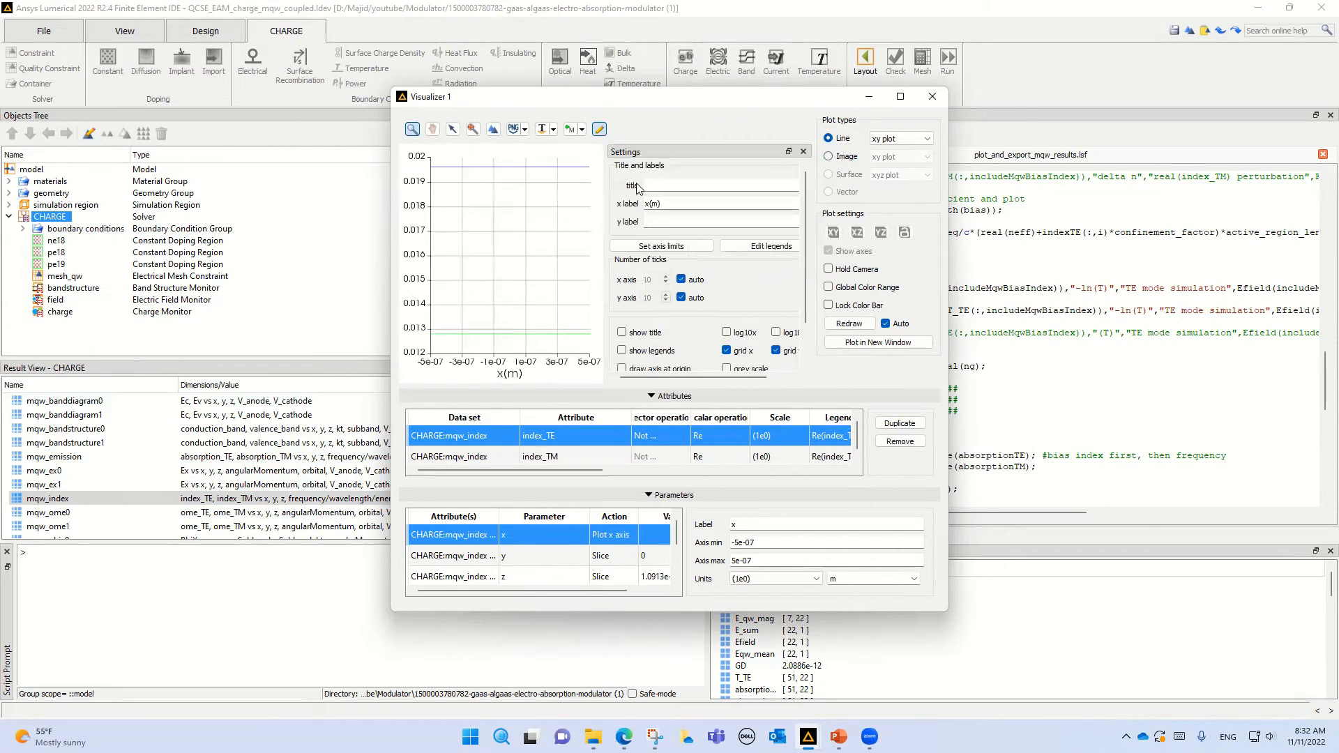
click(657, 351)
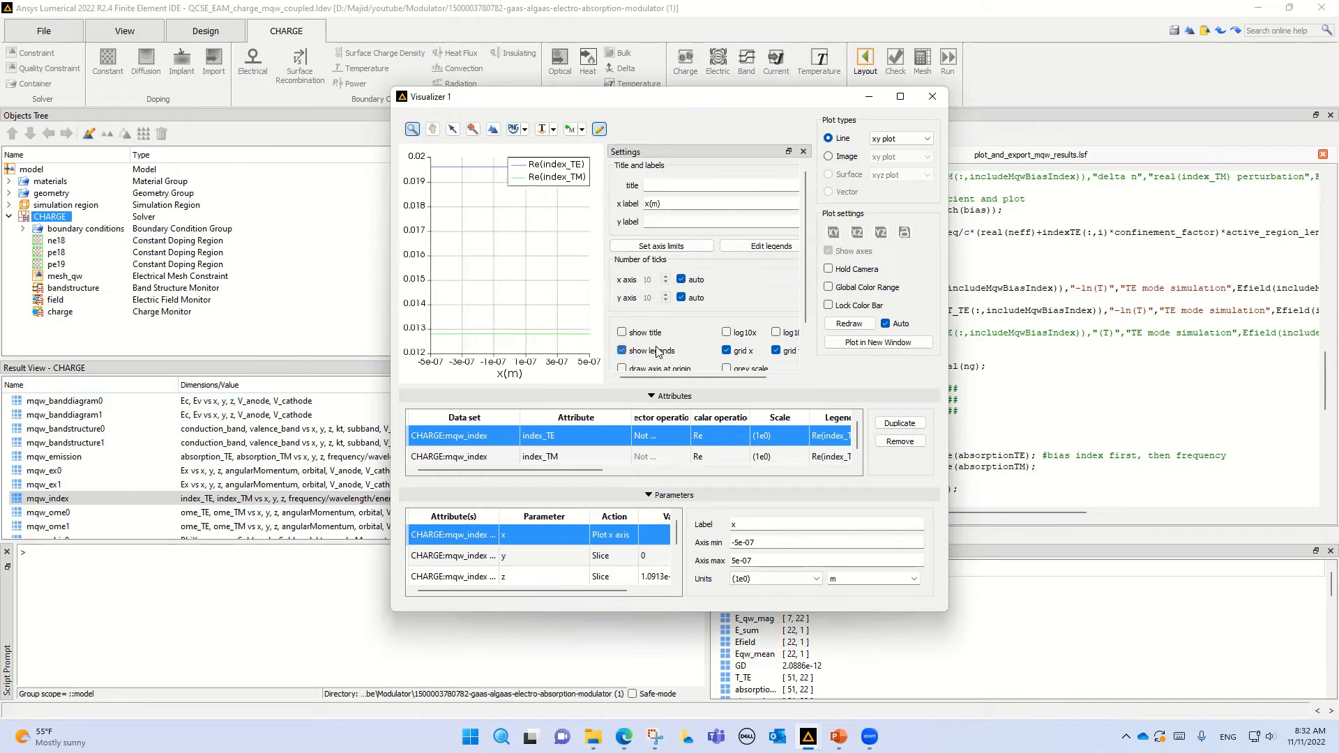
Plot the index_TE and index_TM curves against wavelength by making the frequency parameter the x axis and changing it to wavelength.
click(517, 576)
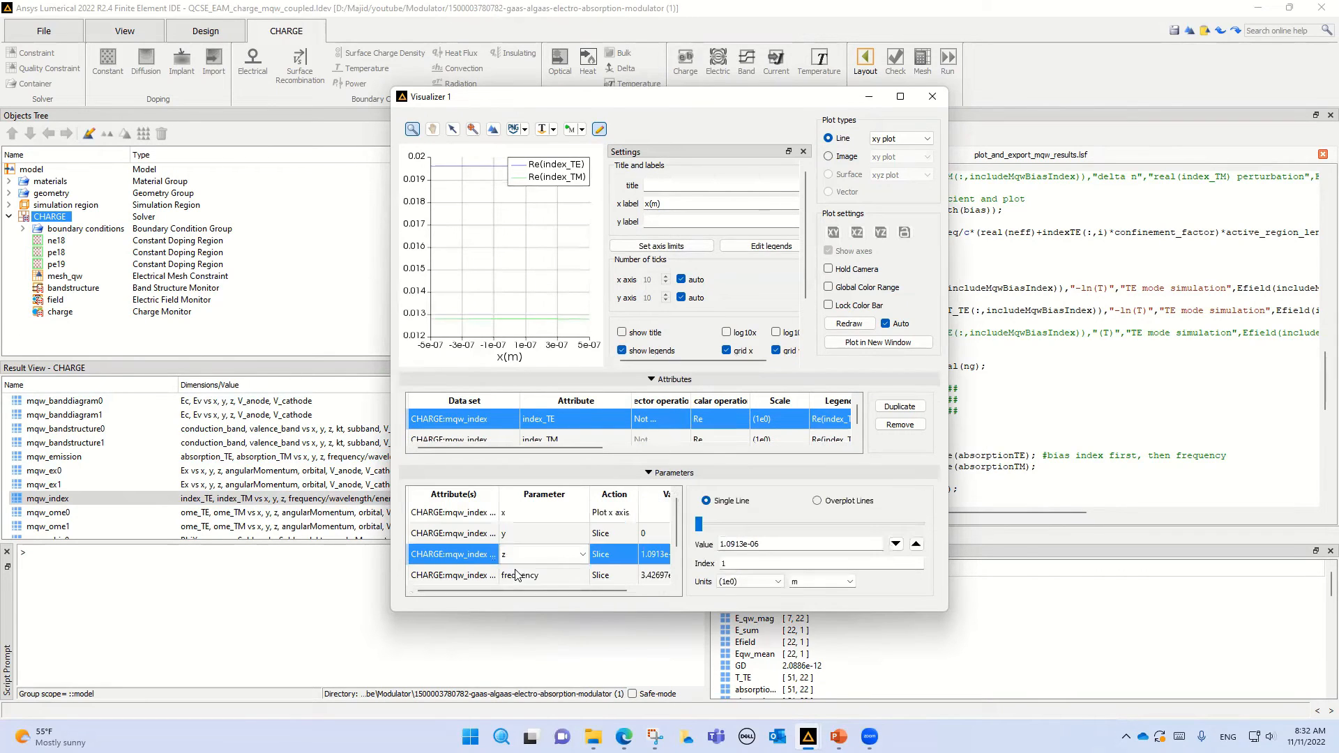
click(609, 575)
click(627, 575)
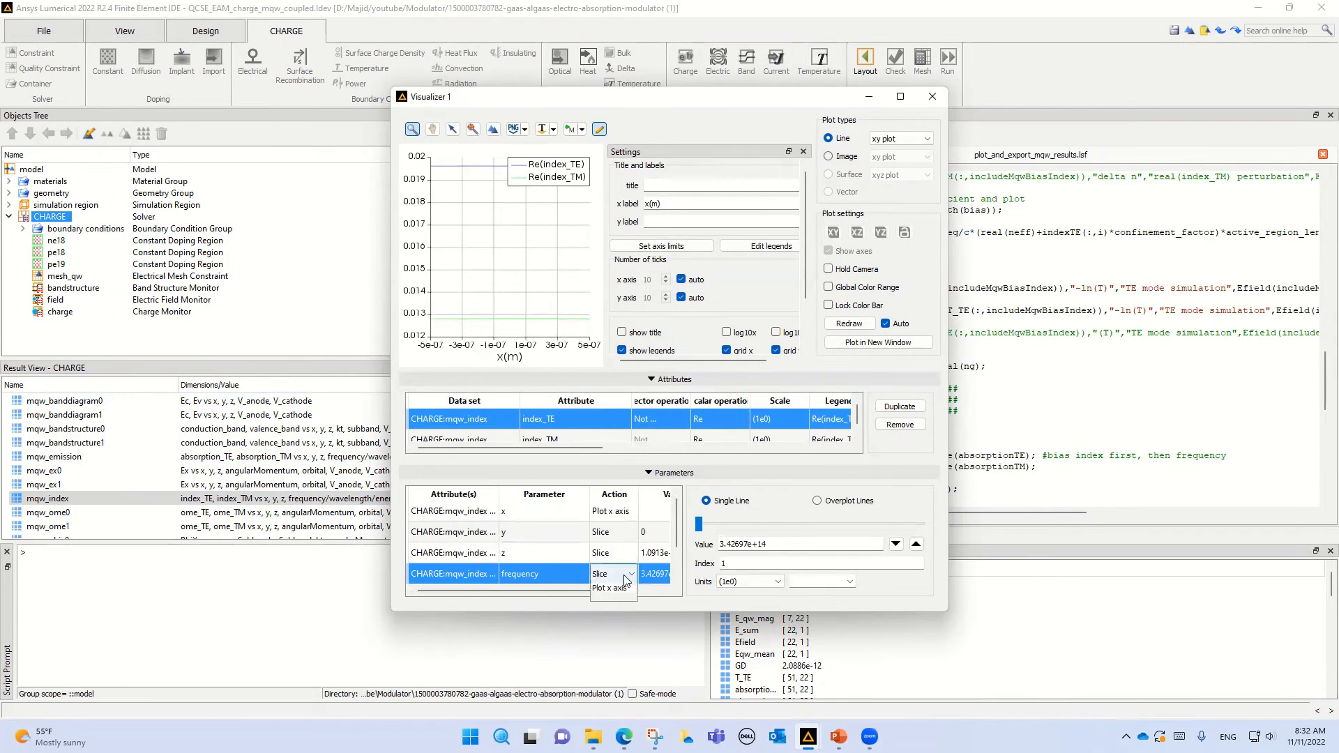
click(613, 587)
click(557, 576)
click(547, 604)
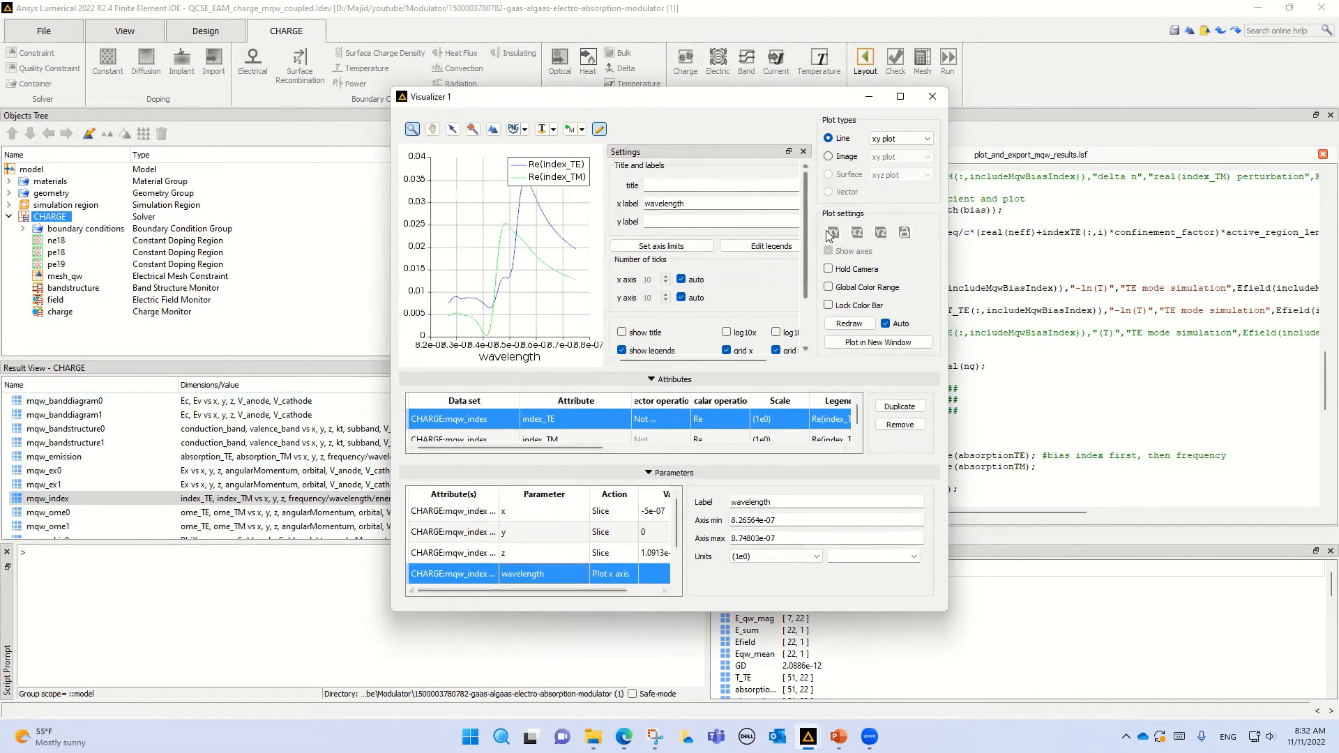
Enlarge the Visualizer window without the plot settings and remove the index_TM curve from the plot.
click(803, 152)
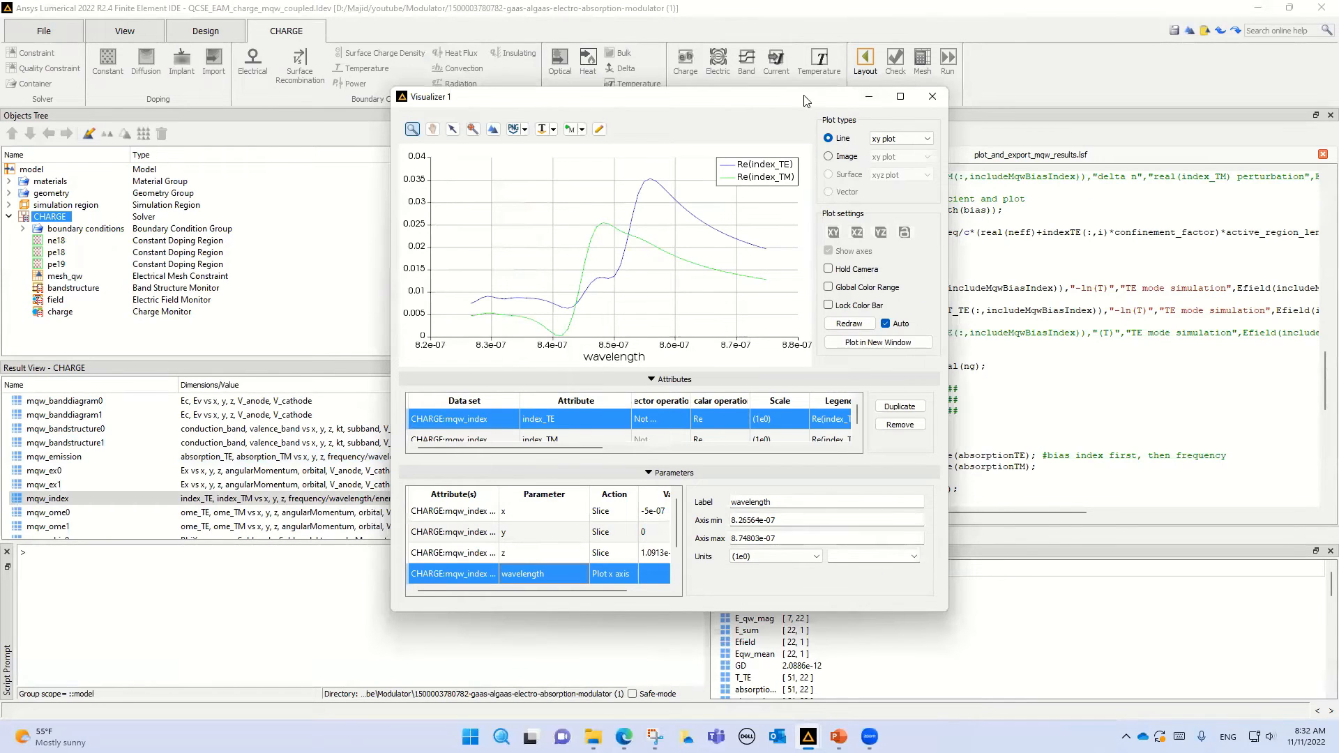
drag(803, 101, 837, 26)
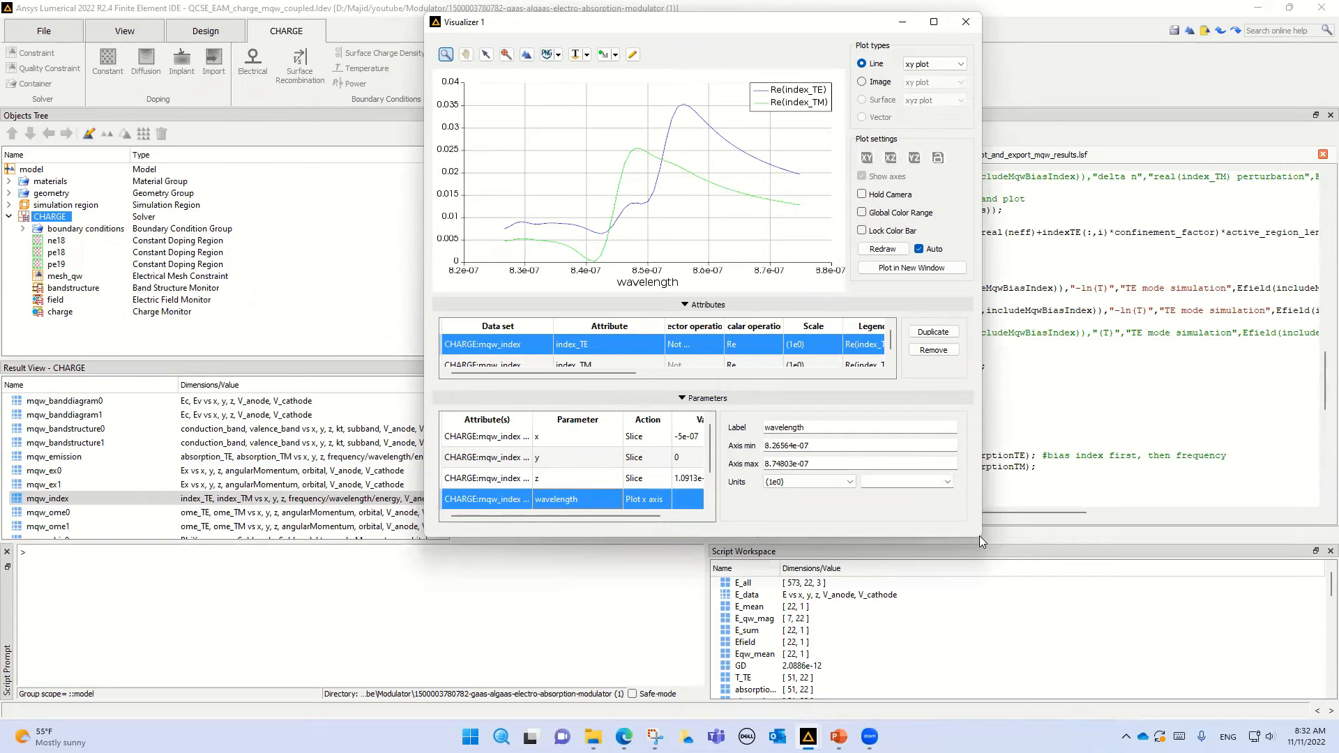
drag(979, 539, 1091, 597)
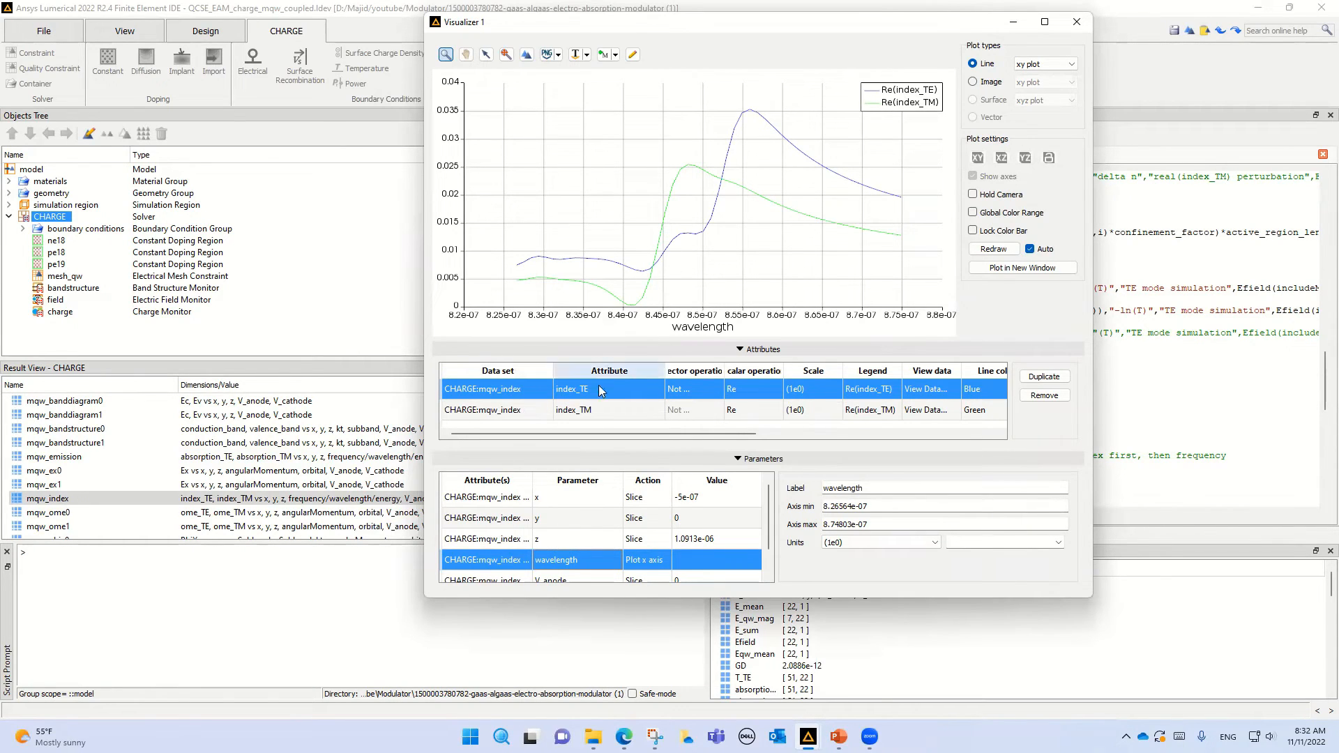
click(594, 412)
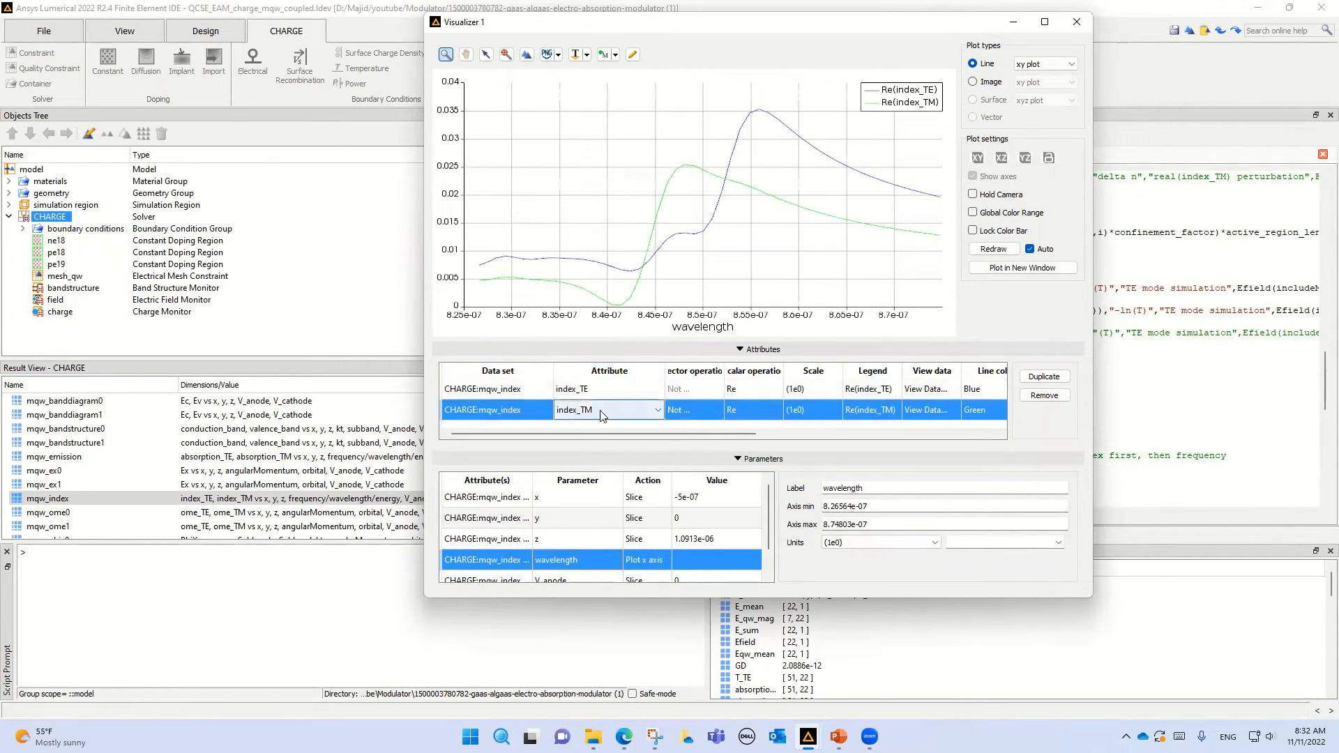
click(1043, 395)
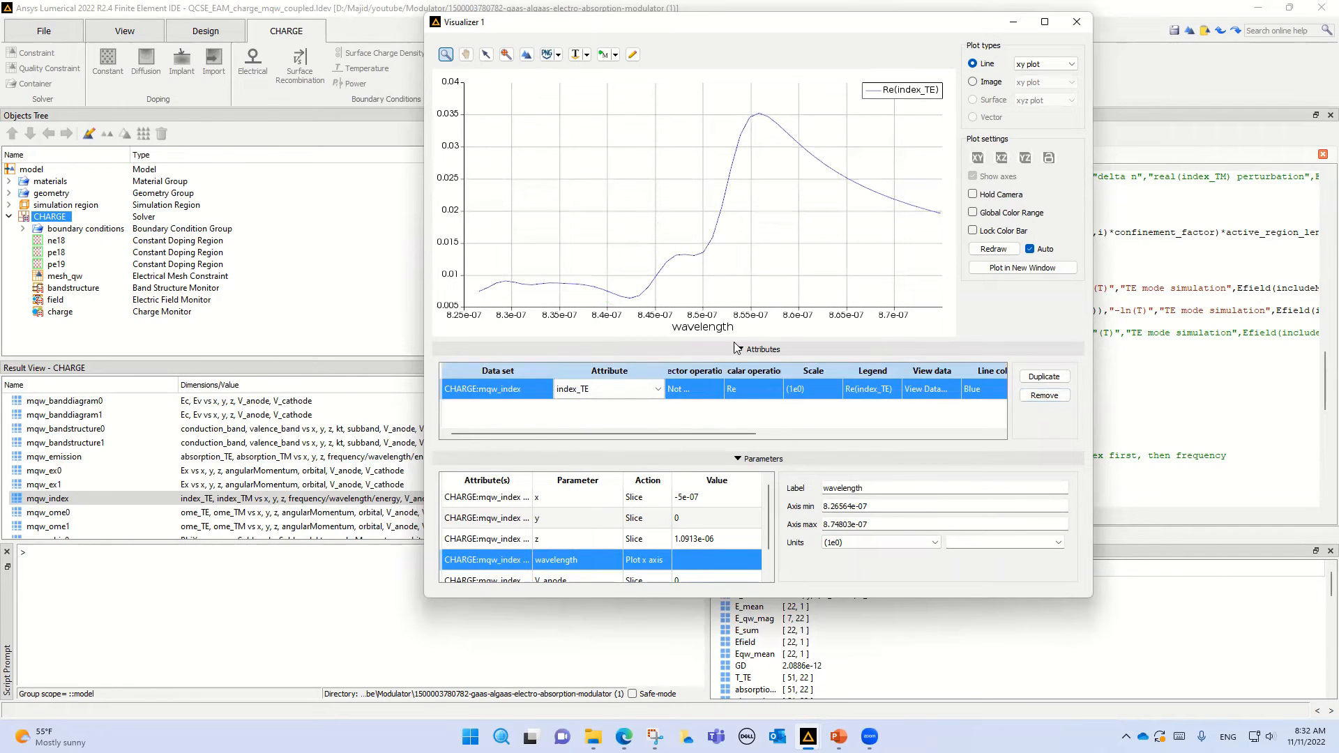
mouse_move(684, 255)
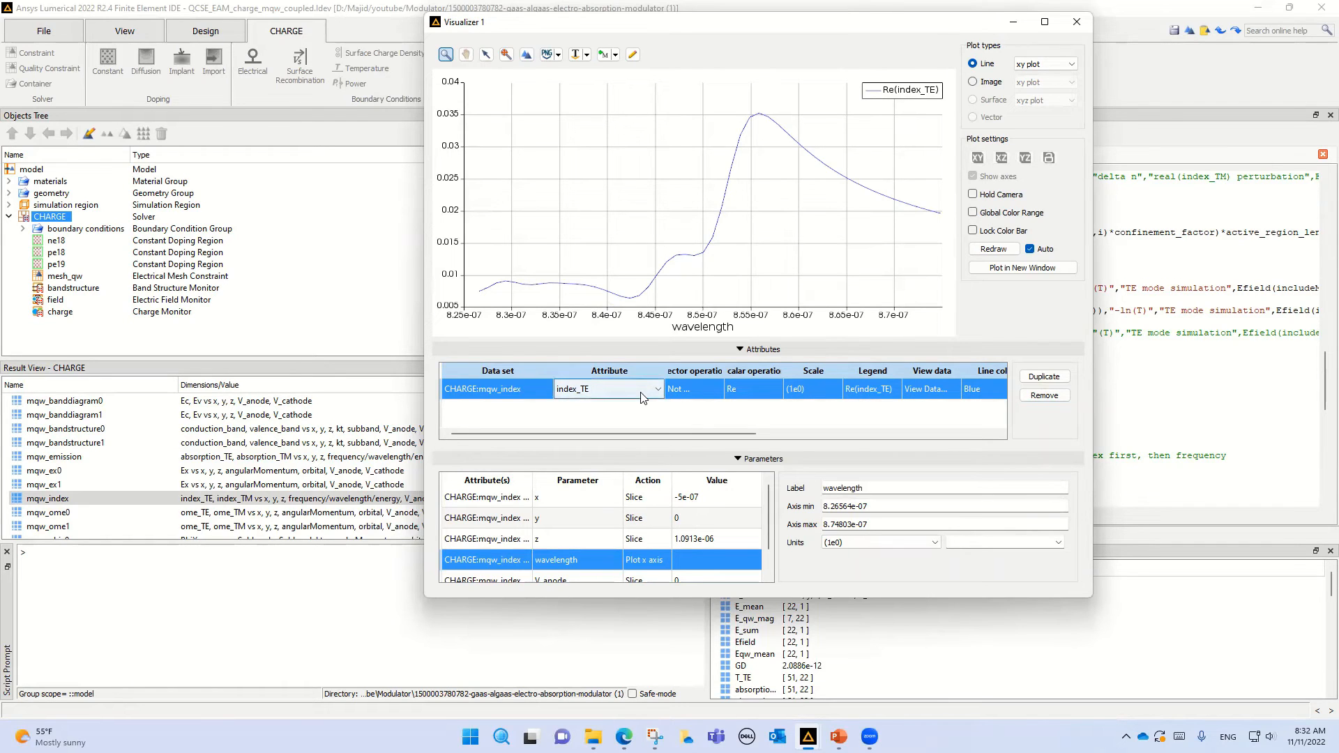
Change the index_TE scalar operation to Im and set the wavelength axis units to micro (1e-6).
click(750, 389)
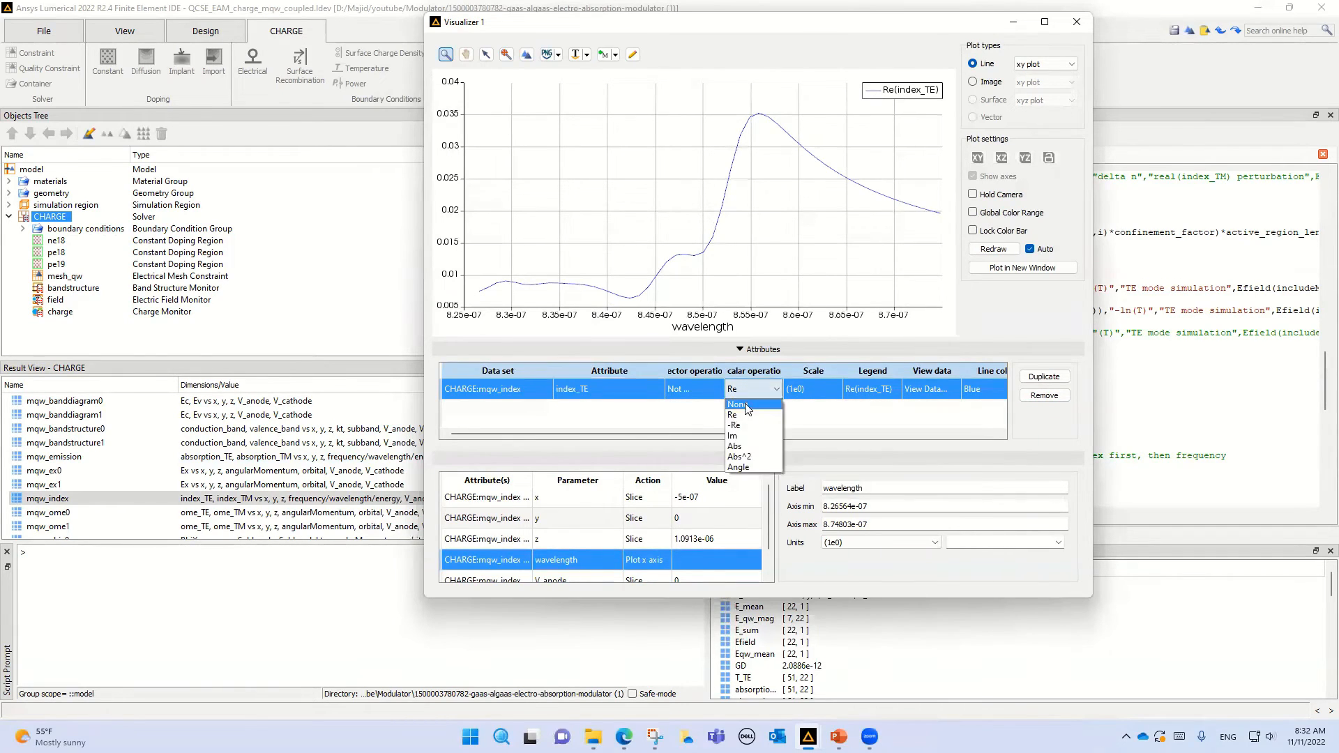
click(739, 436)
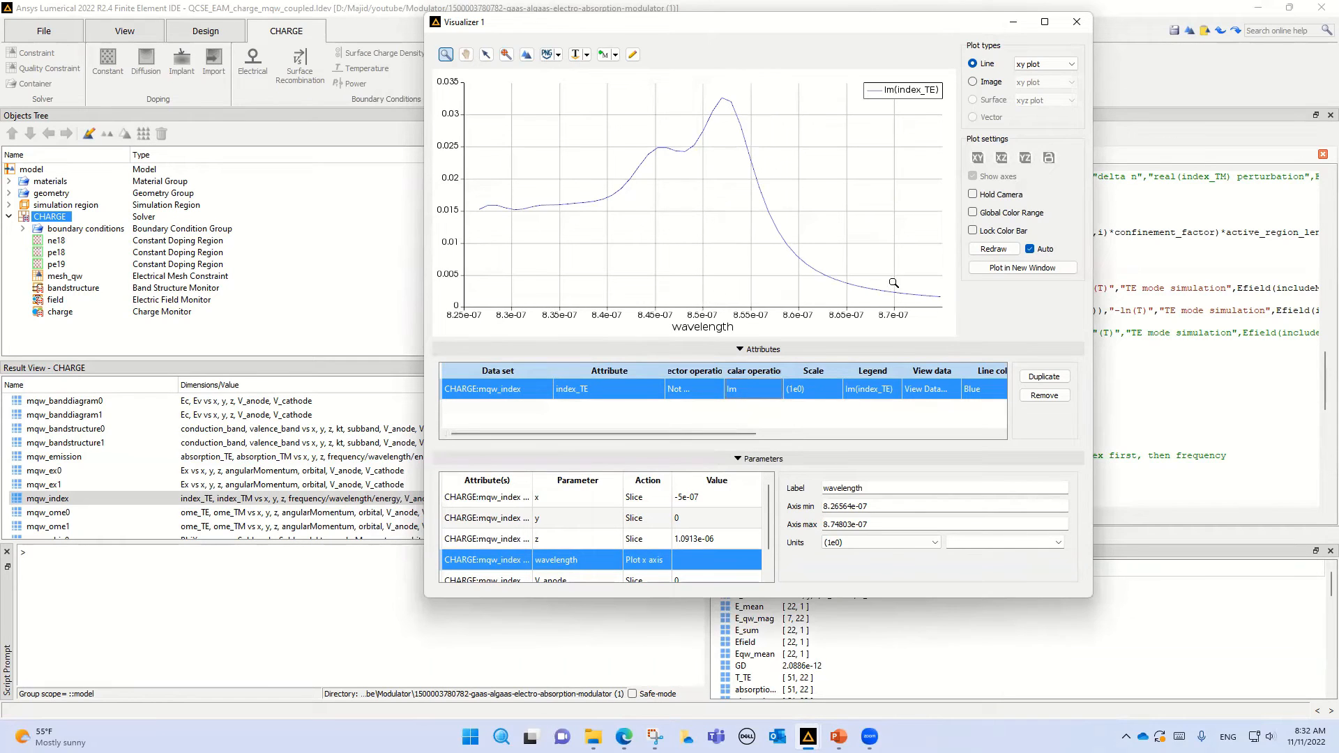
click(852, 542)
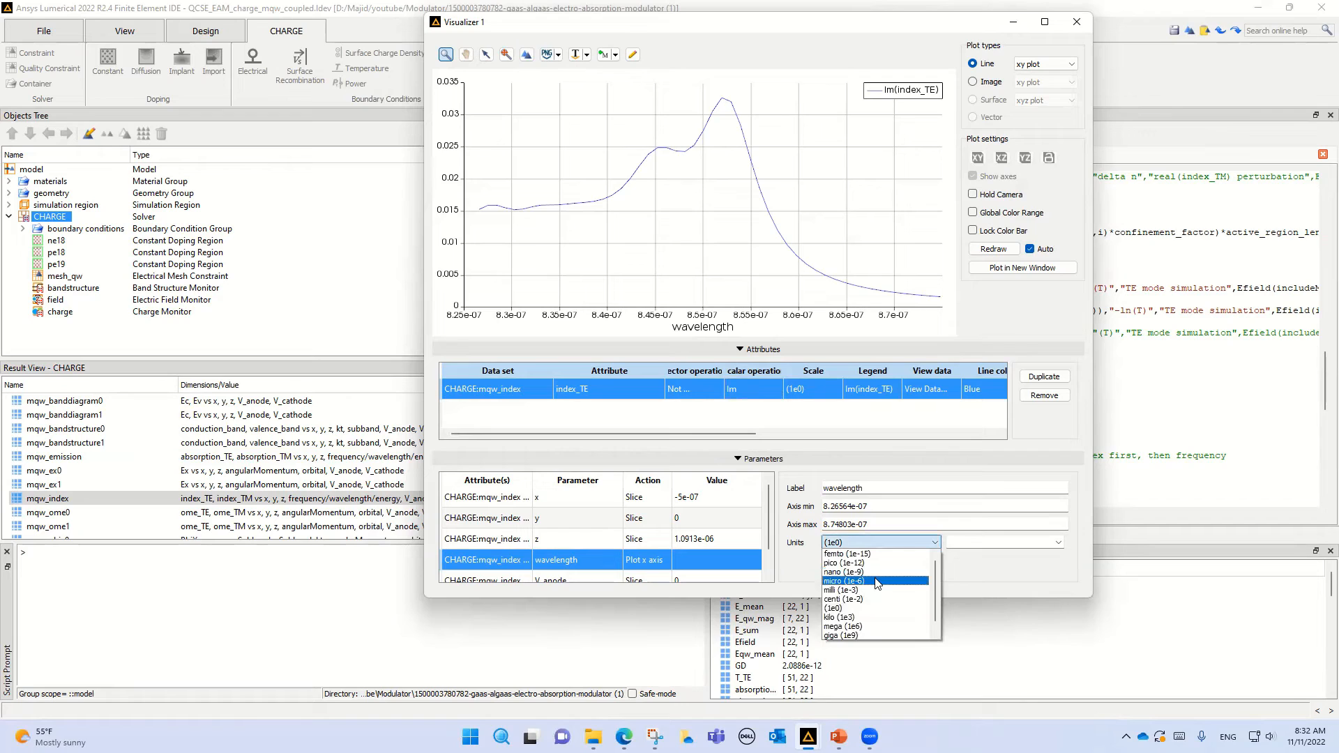
click(876, 581)
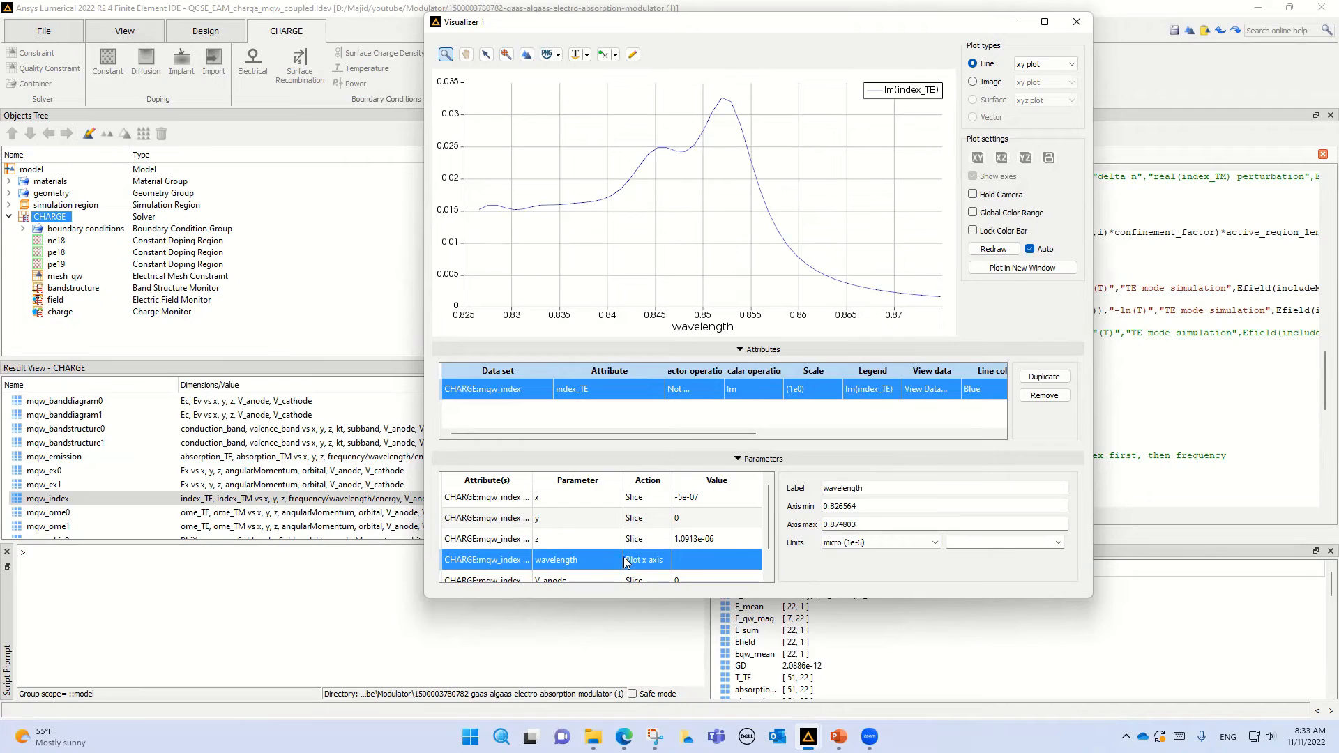
Step the V_anode slice through reverse-bias values and back to 0, watching the imaginary index_TE curve, and close the Visualizer.
click(569, 579)
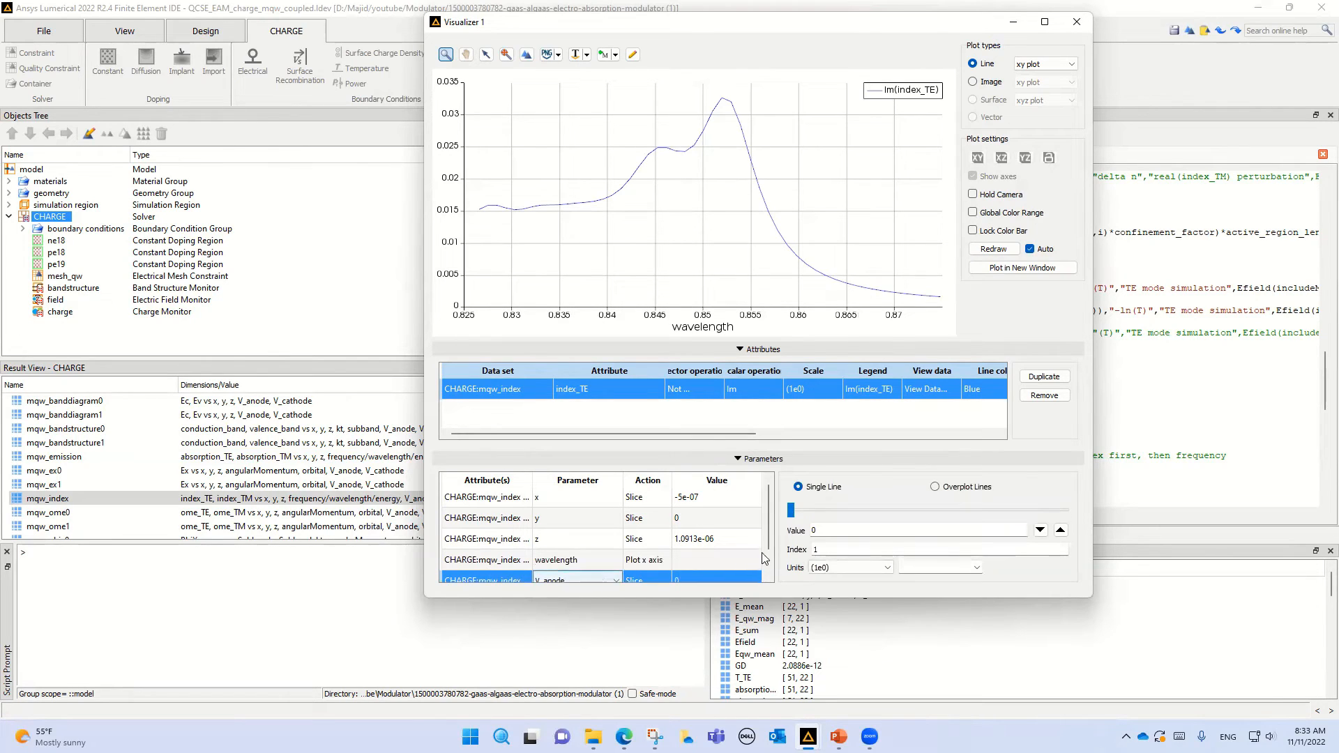
click(1061, 530)
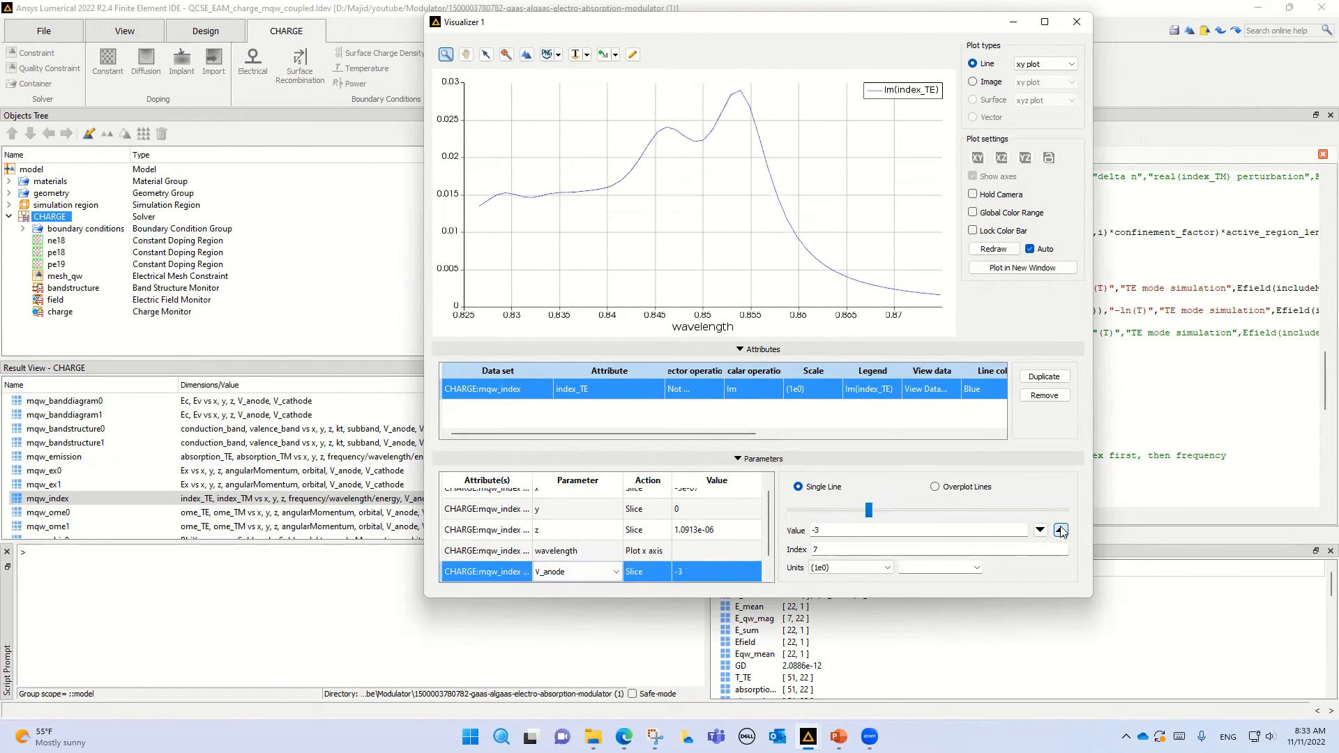
click(1062, 532)
click(1062, 533)
click(1061, 532)
click(1061, 532)
click(1041, 534)
click(1042, 535)
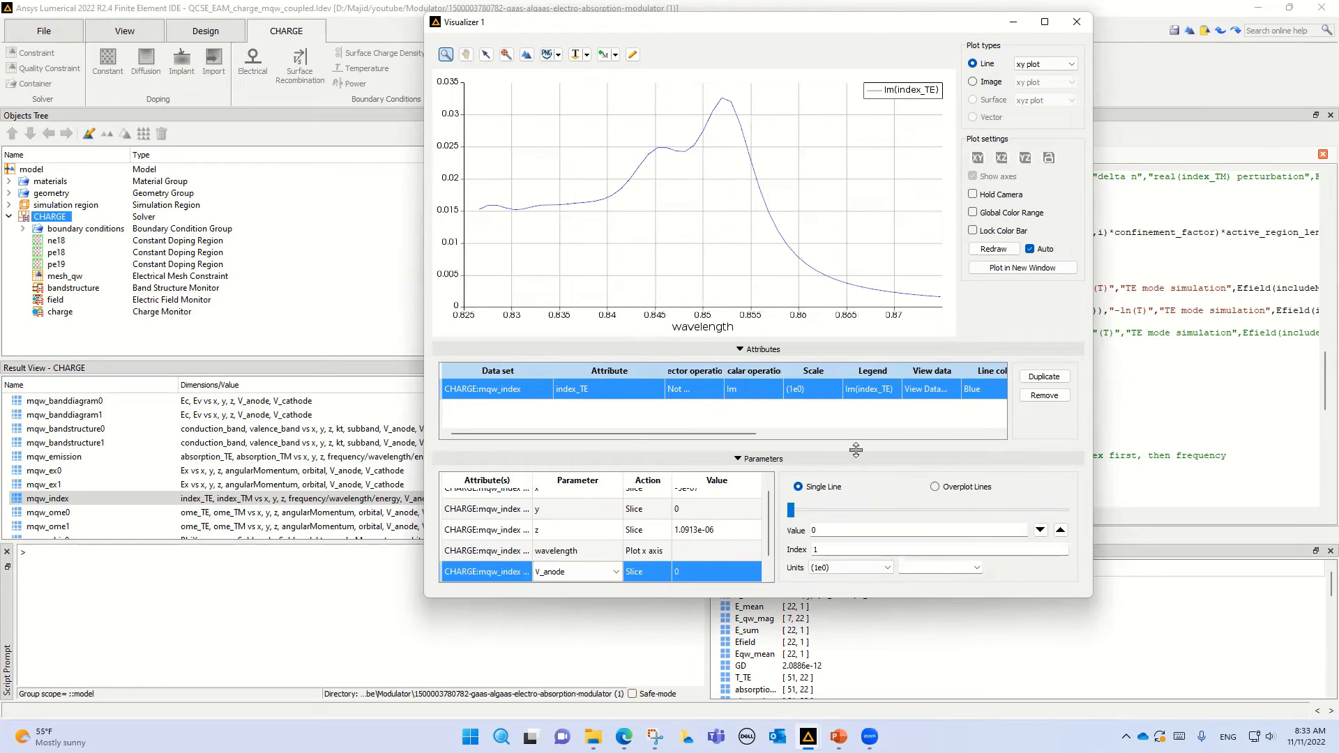
click(1076, 22)
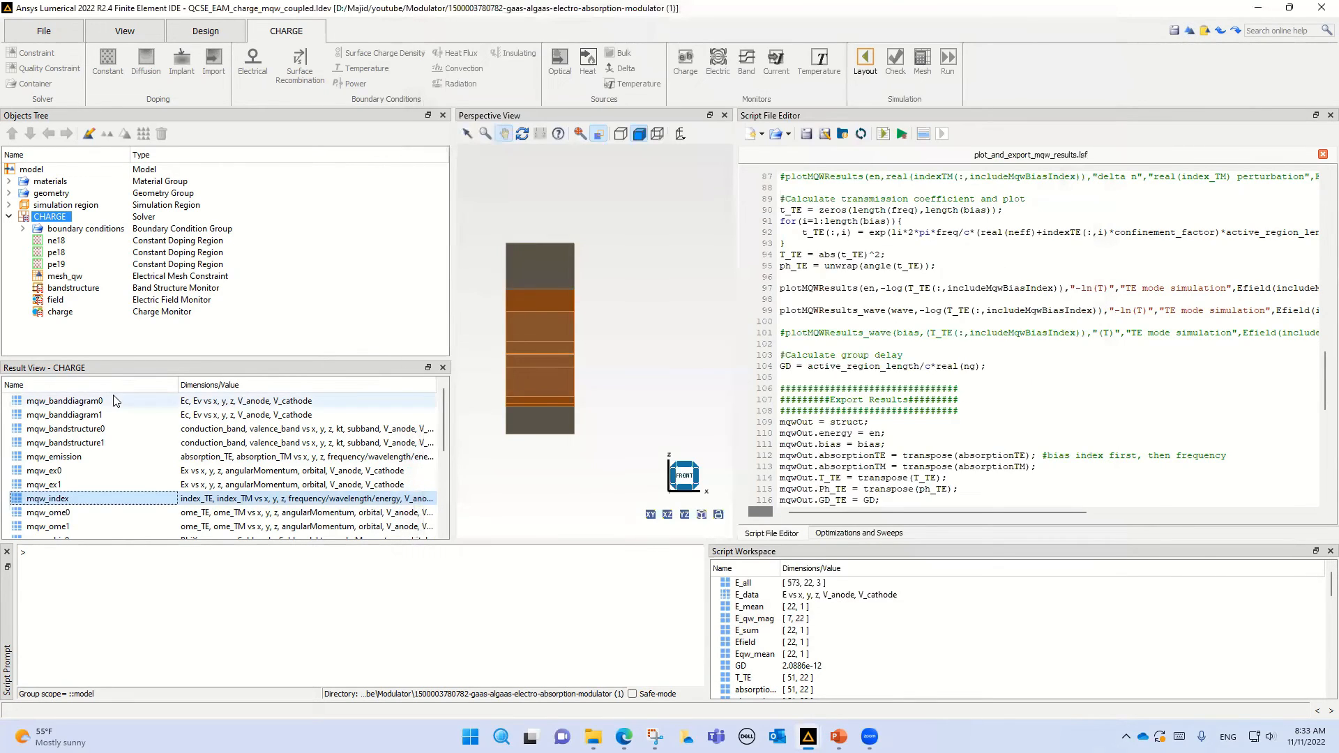
Visualize the electrostatics result of the field monitor in a new Visualizer.
click(56, 304)
click(35, 405)
right_click(35, 405)
mouse_move(85, 419)
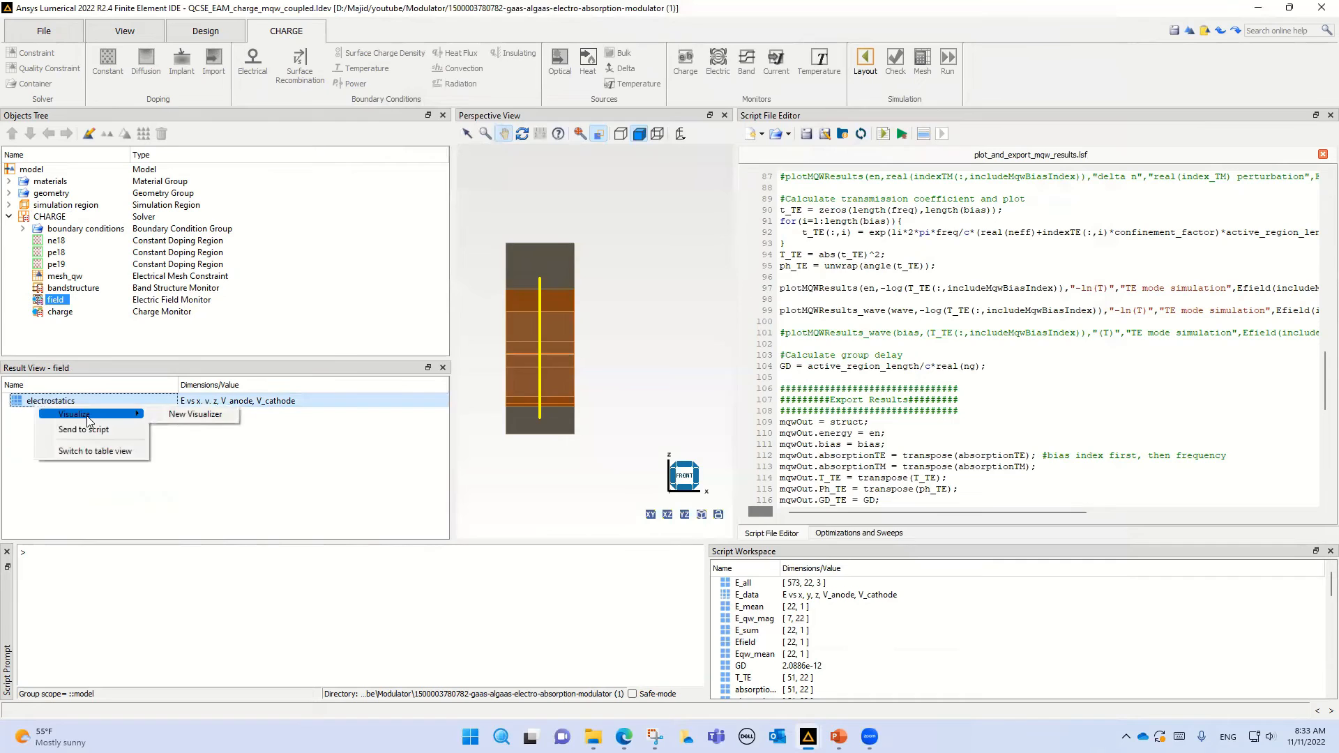
click(195, 420)
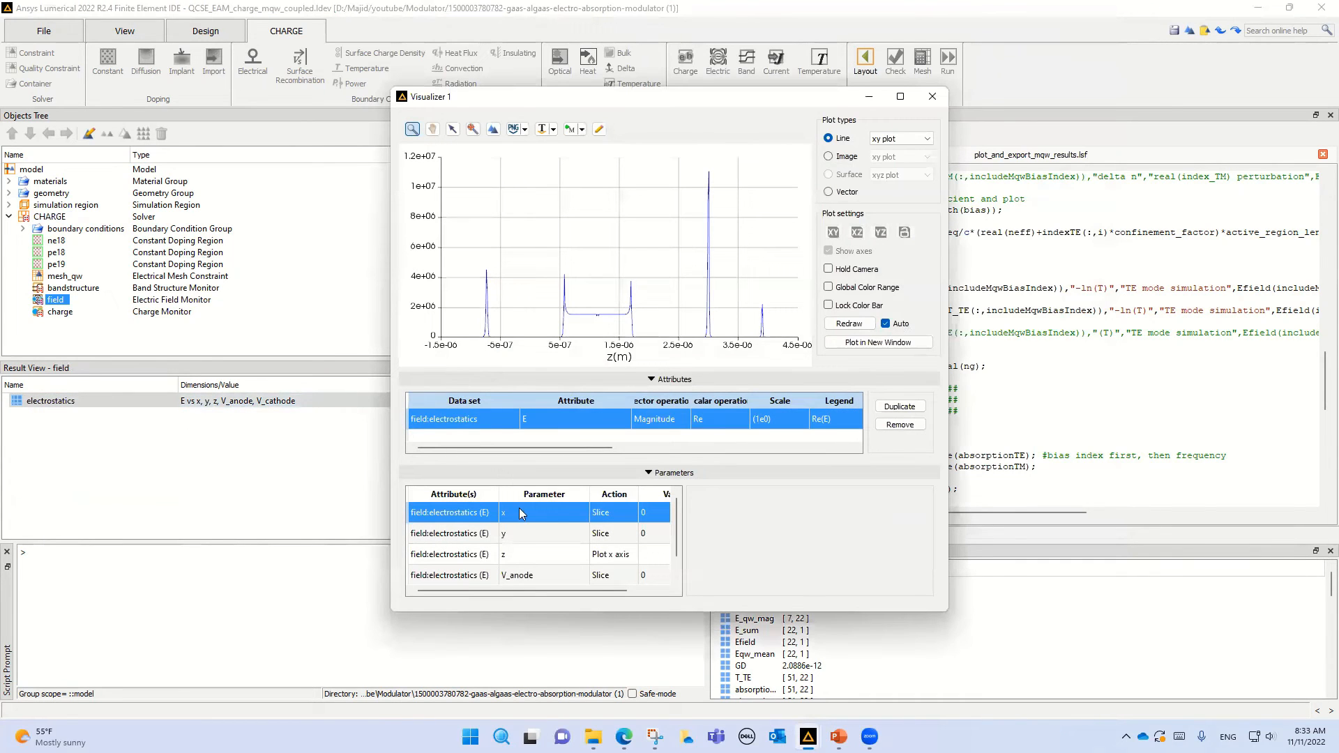
Step the V_anode slice from 0 to -8 while watching the electric field along z, and close the Visualizer.
click(509, 577)
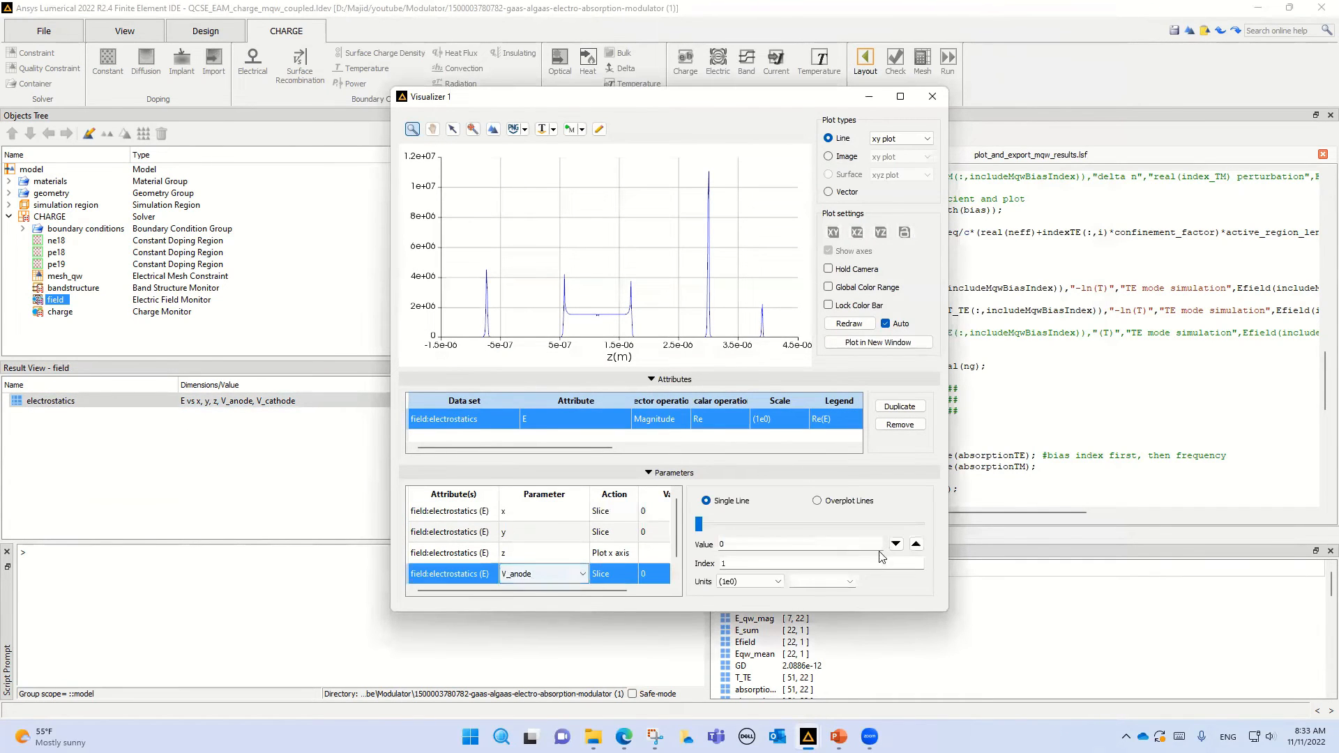
click(917, 544)
click(917, 544)
click(916, 545)
click(916, 545)
click(916, 544)
click(916, 545)
click(916, 545)
click(916, 545)
click(916, 544)
click(917, 544)
click(917, 544)
click(917, 545)
click(916, 545)
click(917, 545)
click(916, 544)
click(916, 544)
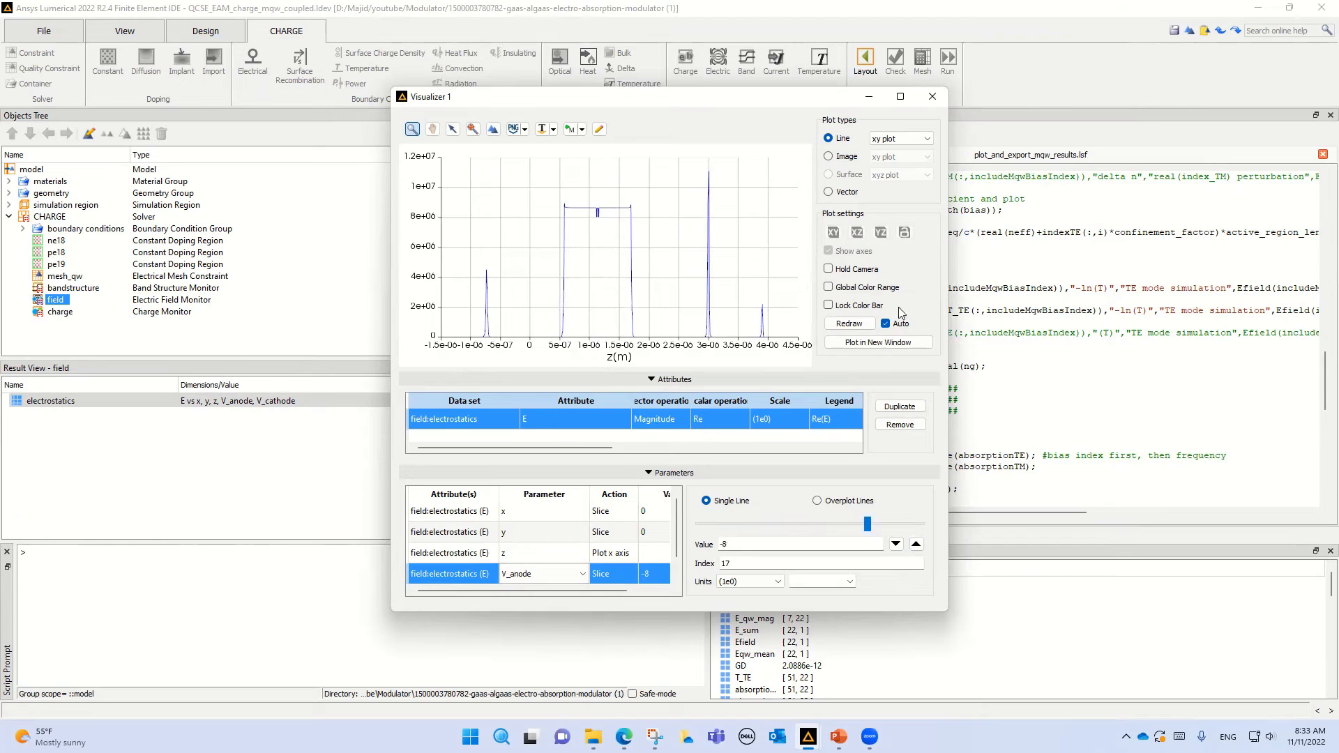
click(932, 96)
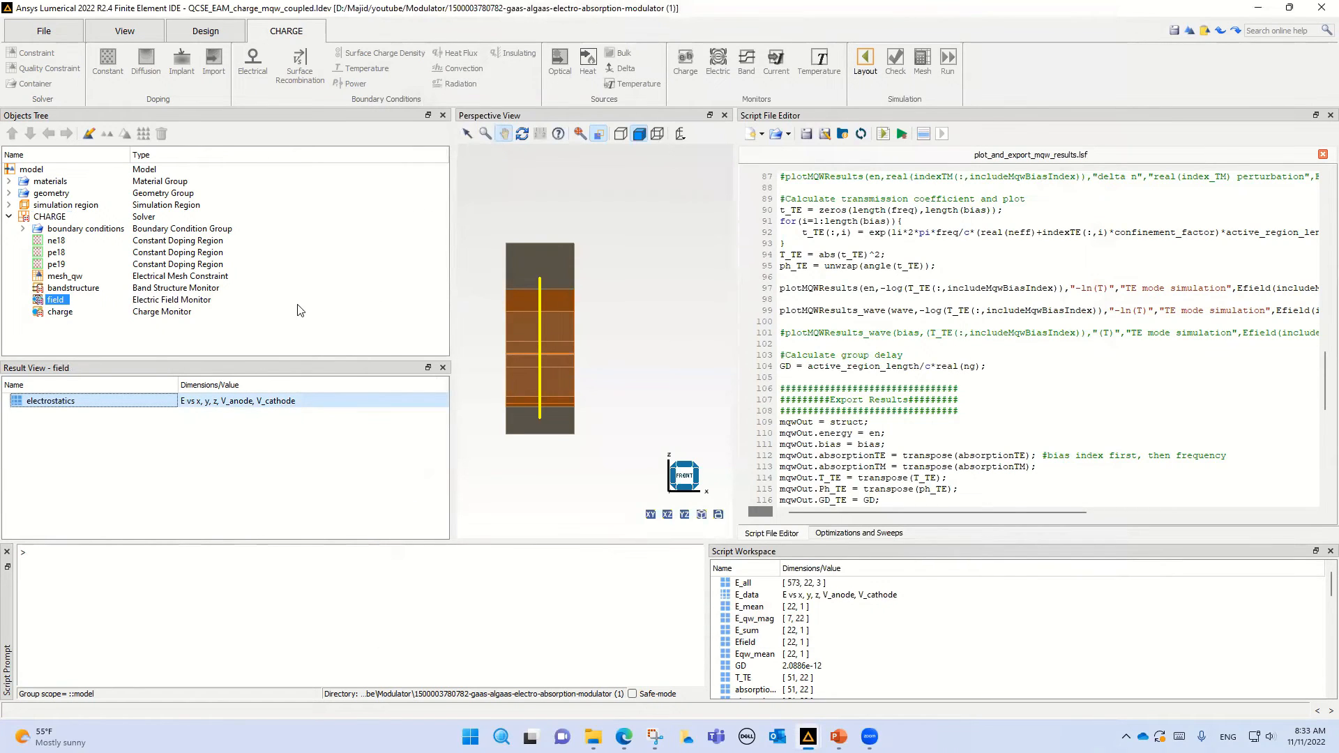
Narrow the Objects Tree, widen the Script File Editor and go to the start of plot_and_export_mqw_results.lsf.
drag(451, 284, 268, 283)
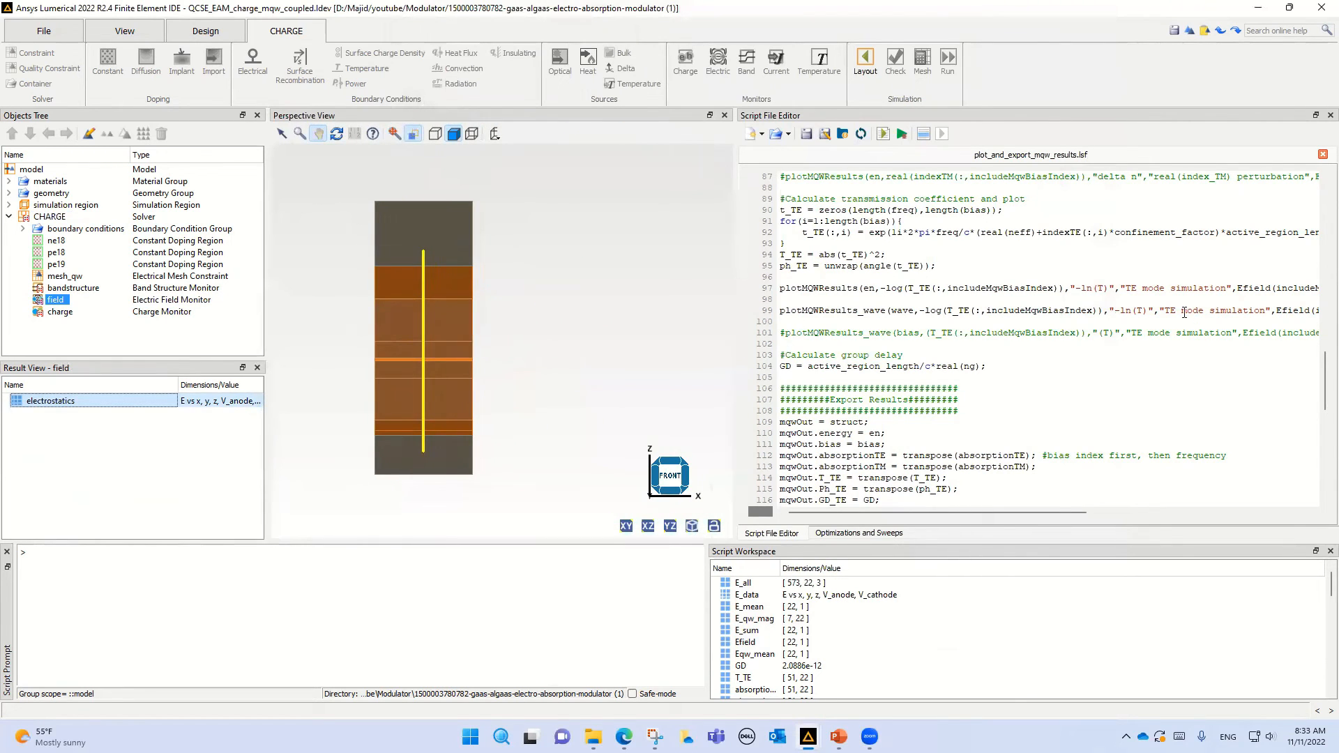
scroll(1184, 312, up, 9)
drag(1325, 326, 1320, 194)
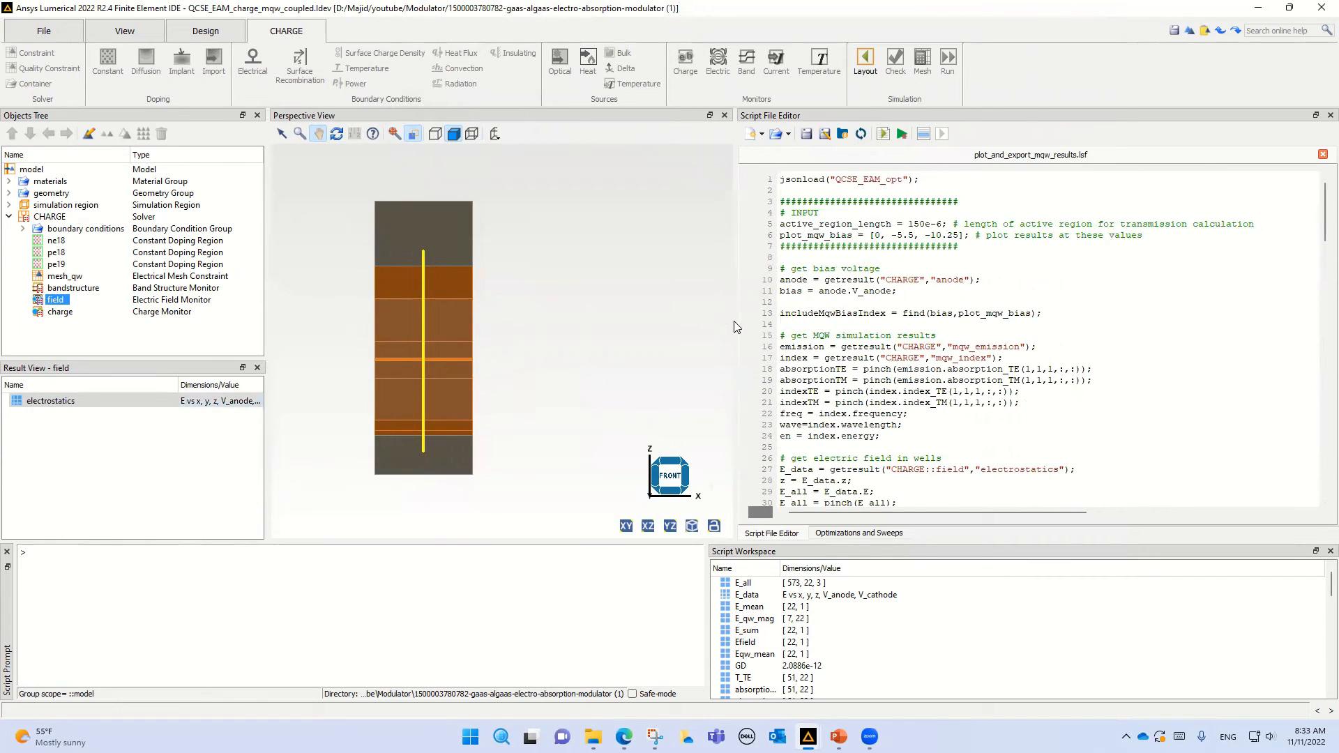
drag(737, 319, 676, 315)
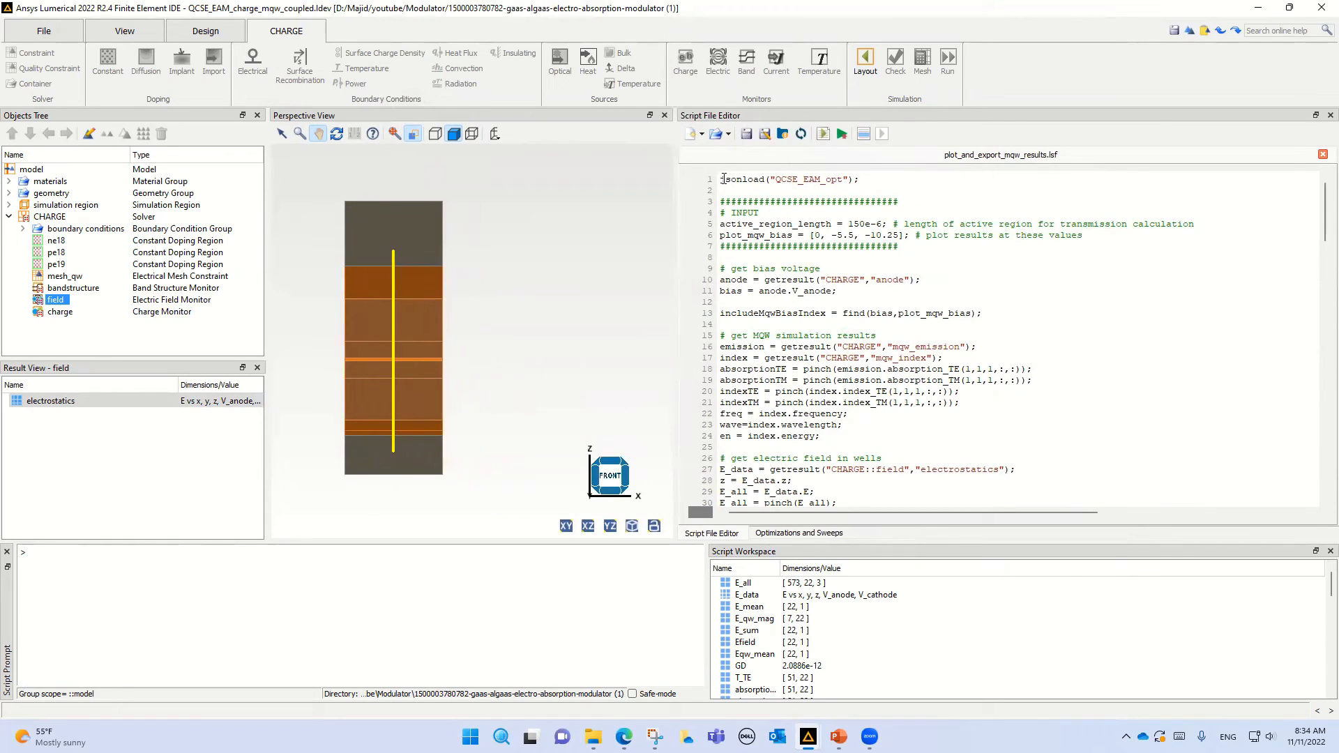
Examine the script's QCSE_EAM_opt load, active region length, plot_mqw_bias values and the lookup of bias indices from the anode result.
drag(719, 179, 866, 187)
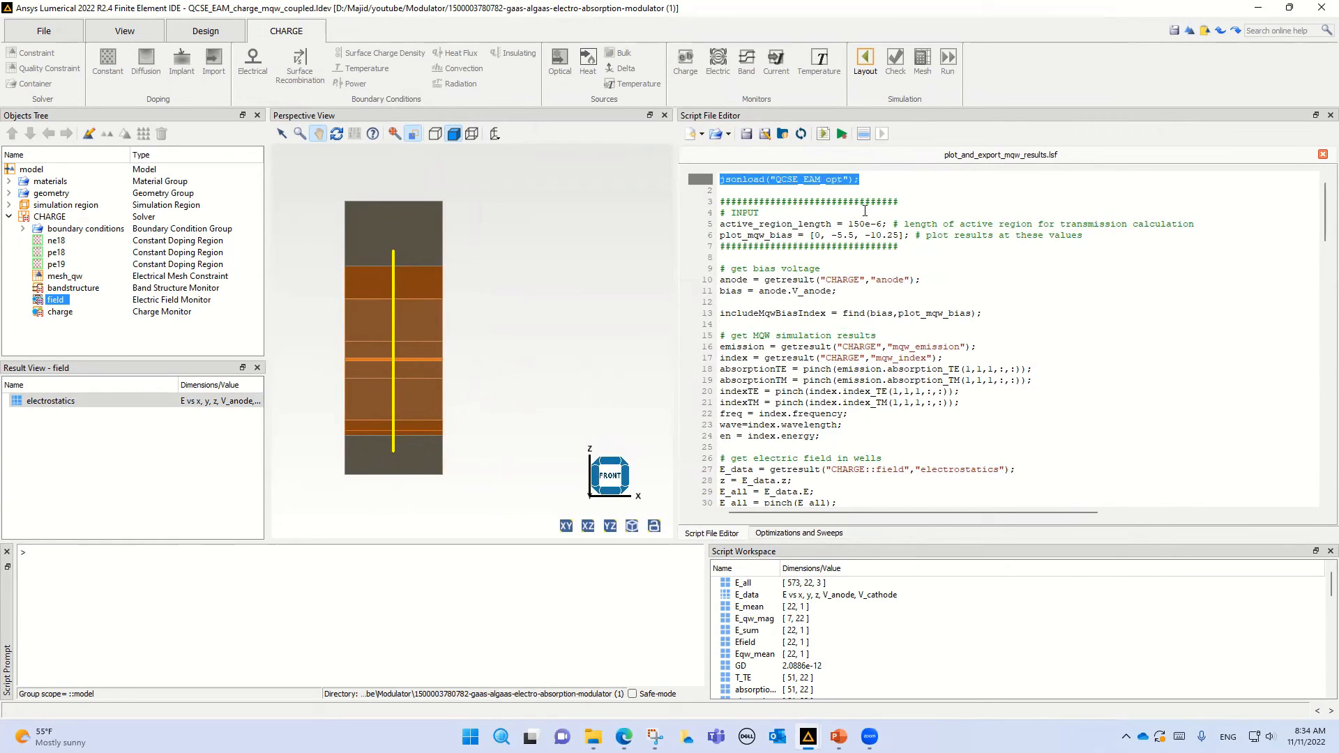
drag(720, 224, 841, 219)
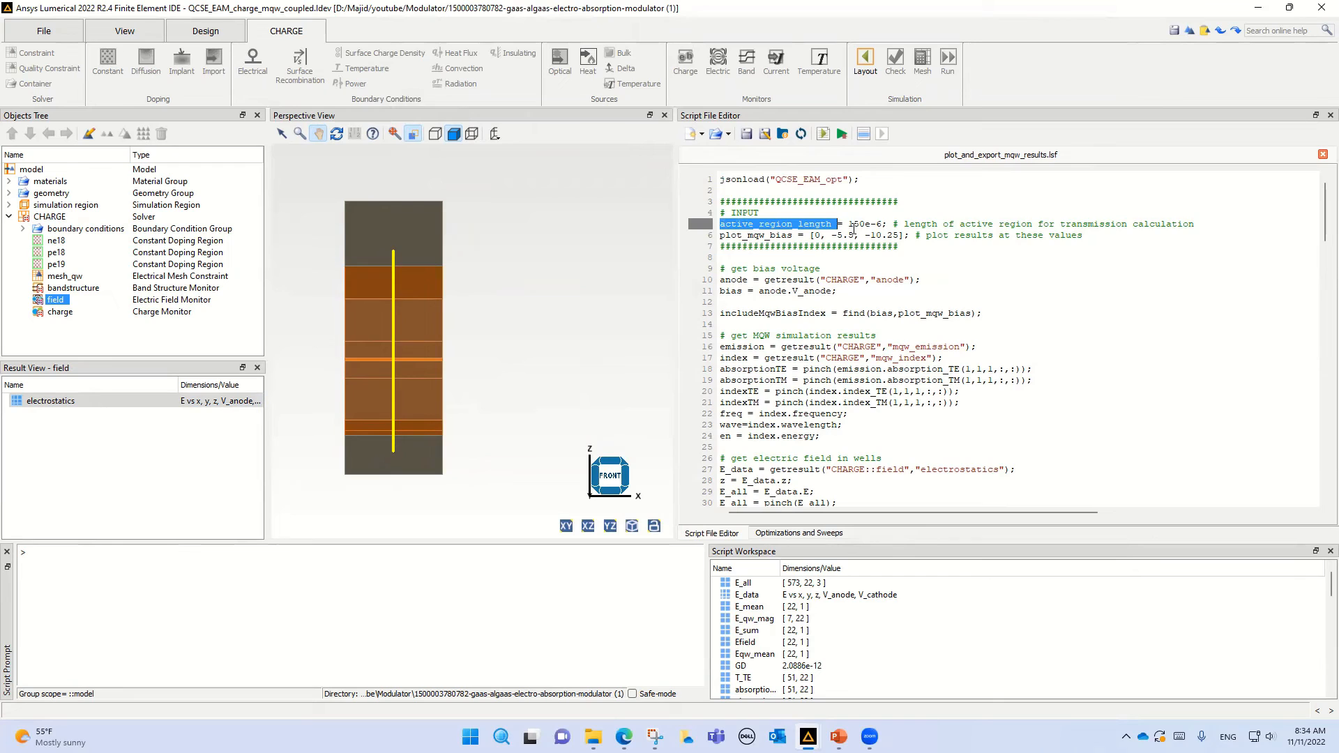
drag(814, 236, 904, 230)
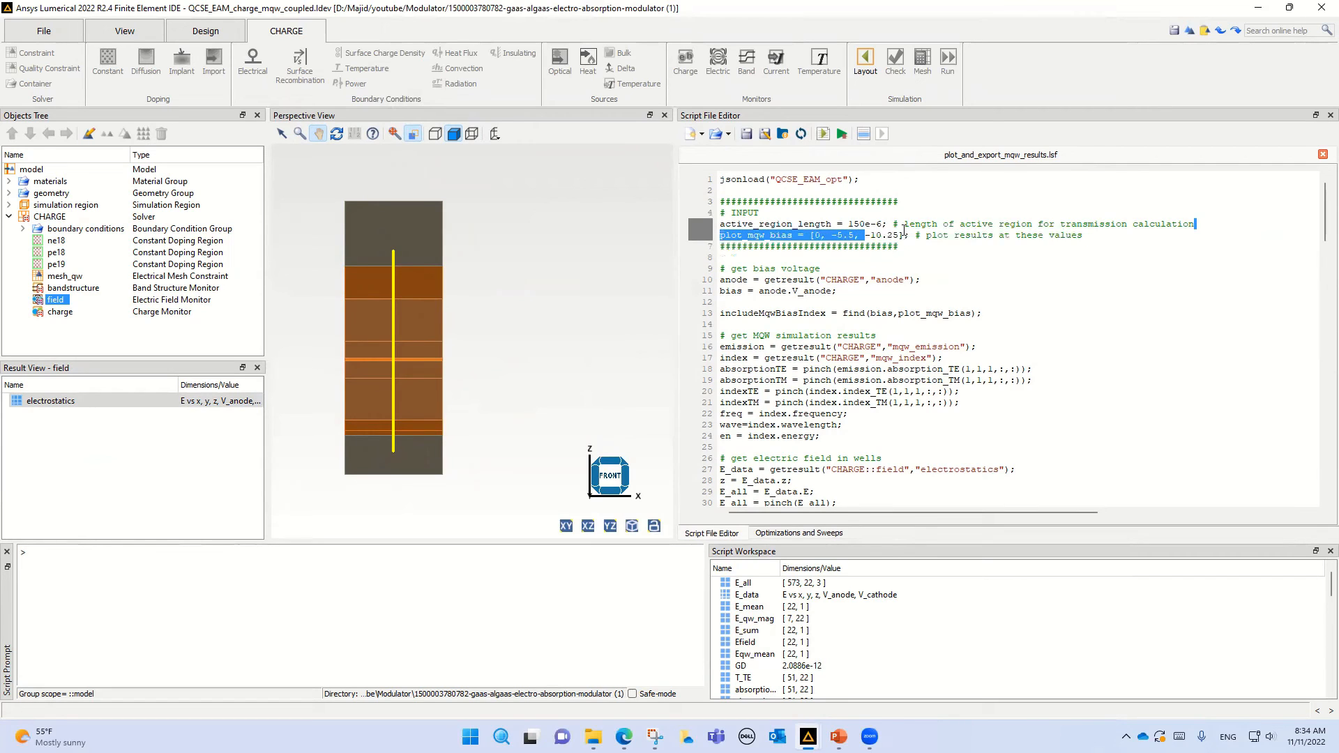
click(894, 232)
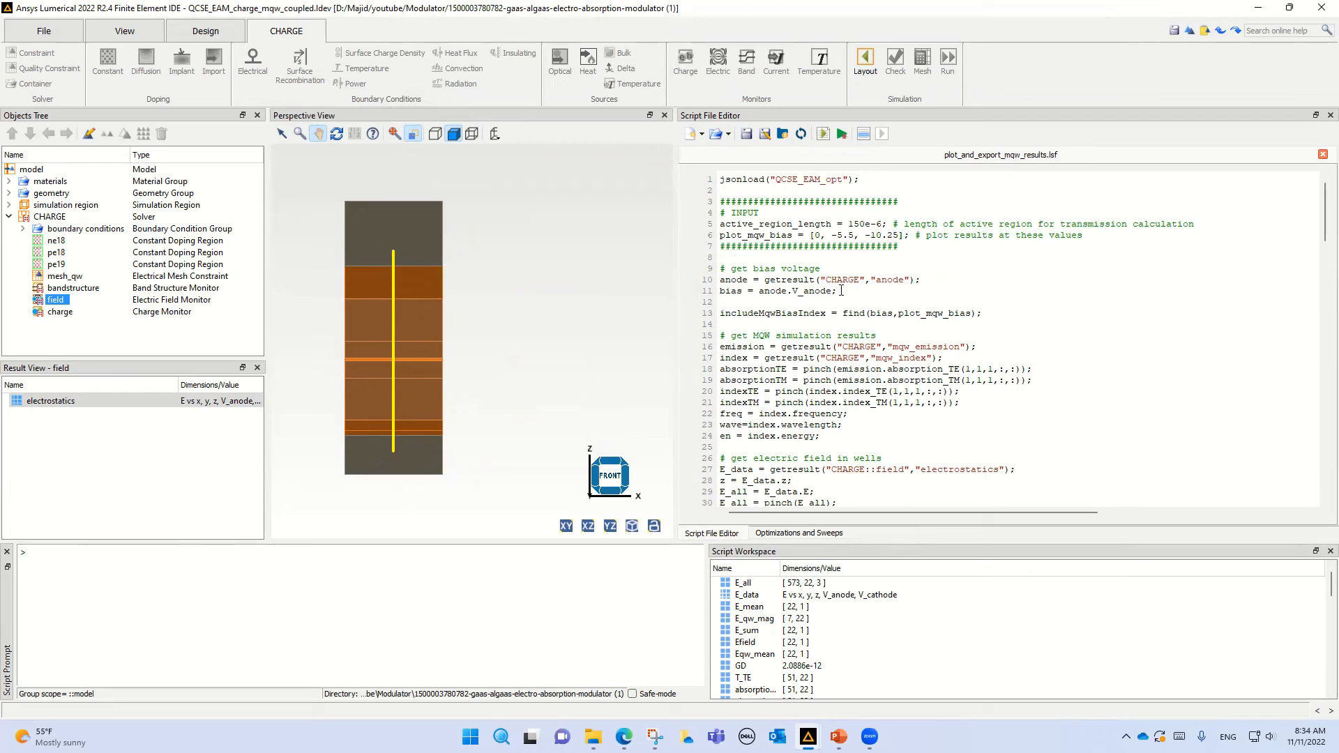
drag(841, 290, 720, 291)
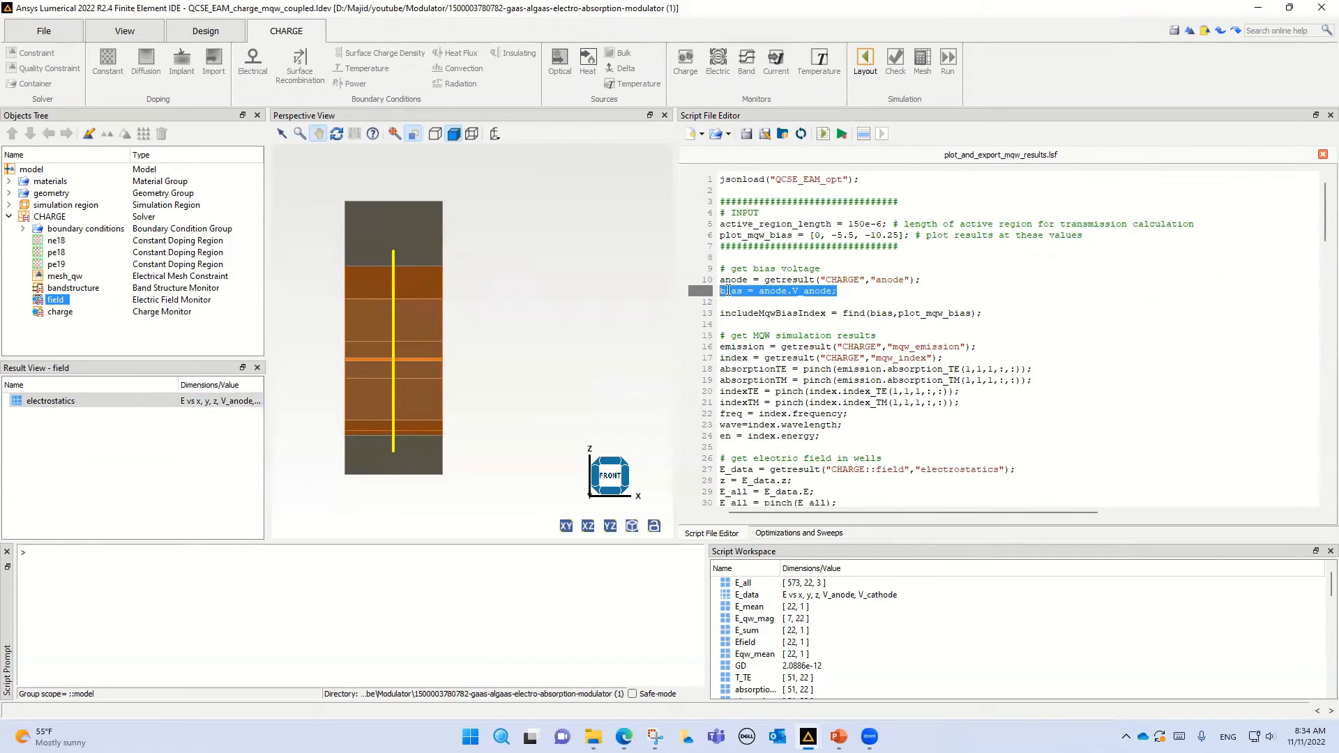
double_click(728, 291)
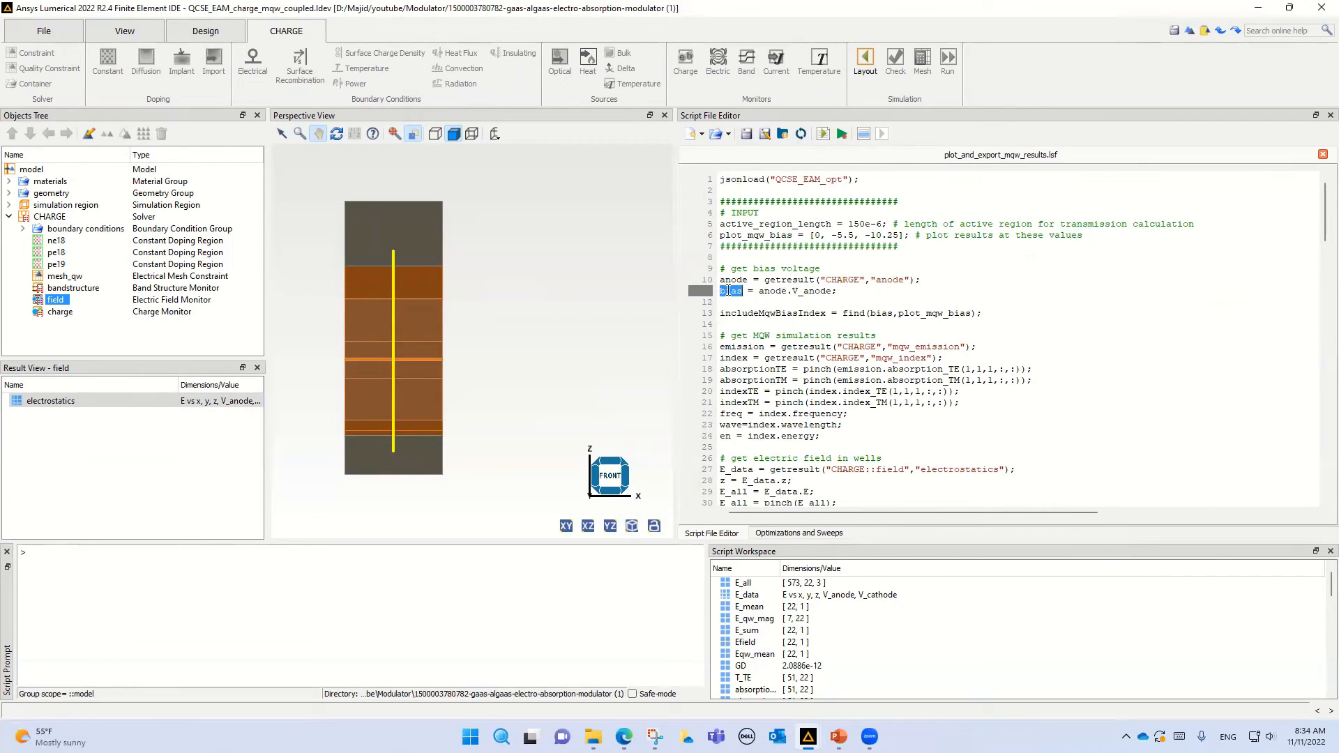
double_click(878, 313)
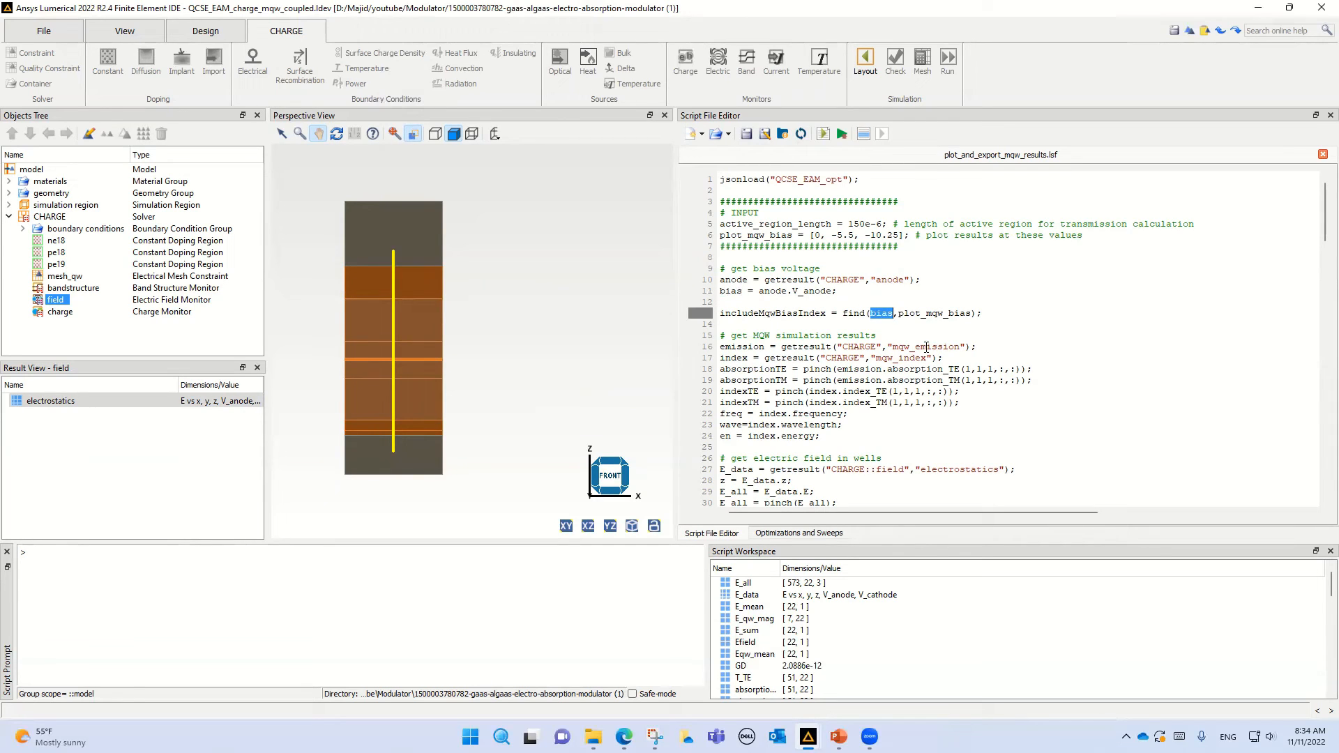
Examine the lines reading mqw_emission and mqw_index into TE/TM absorption, TE/TM index, frequency, wavelength and energy variables.
drag(978, 346, 836, 347)
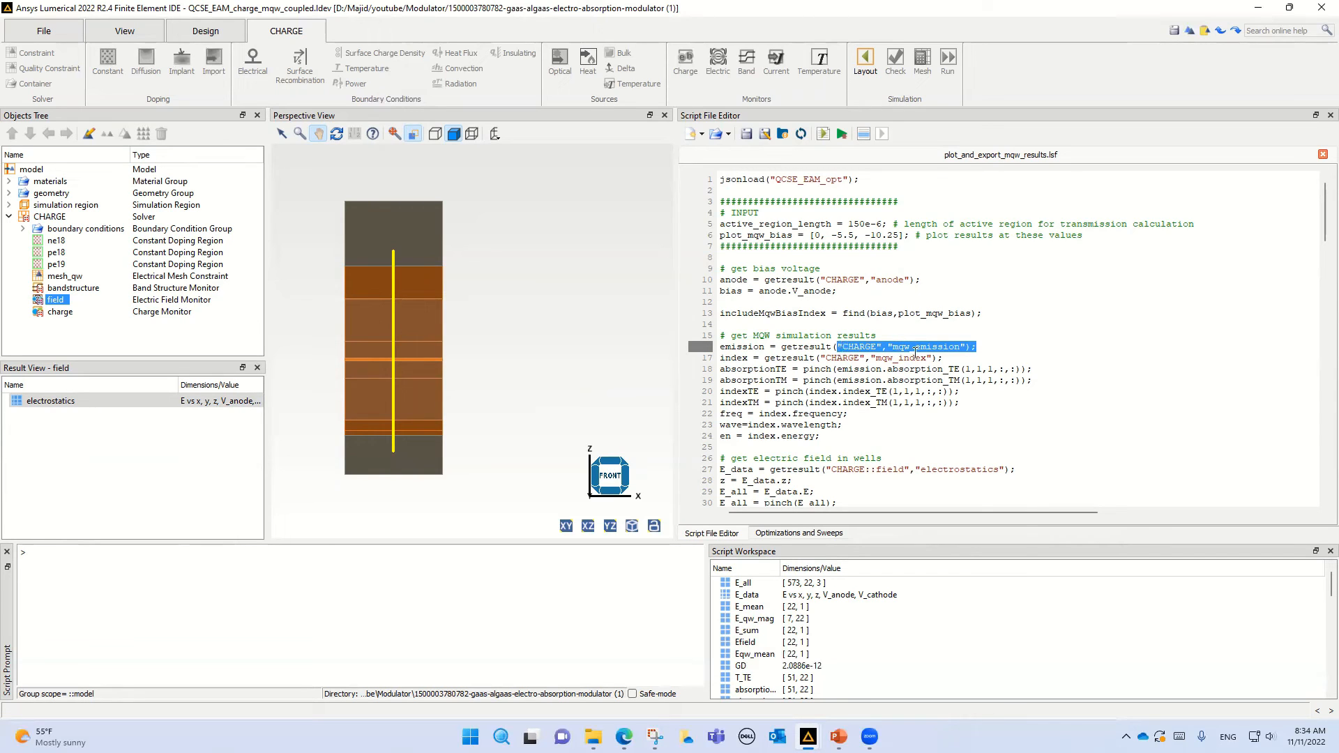
drag(943, 358, 813, 365)
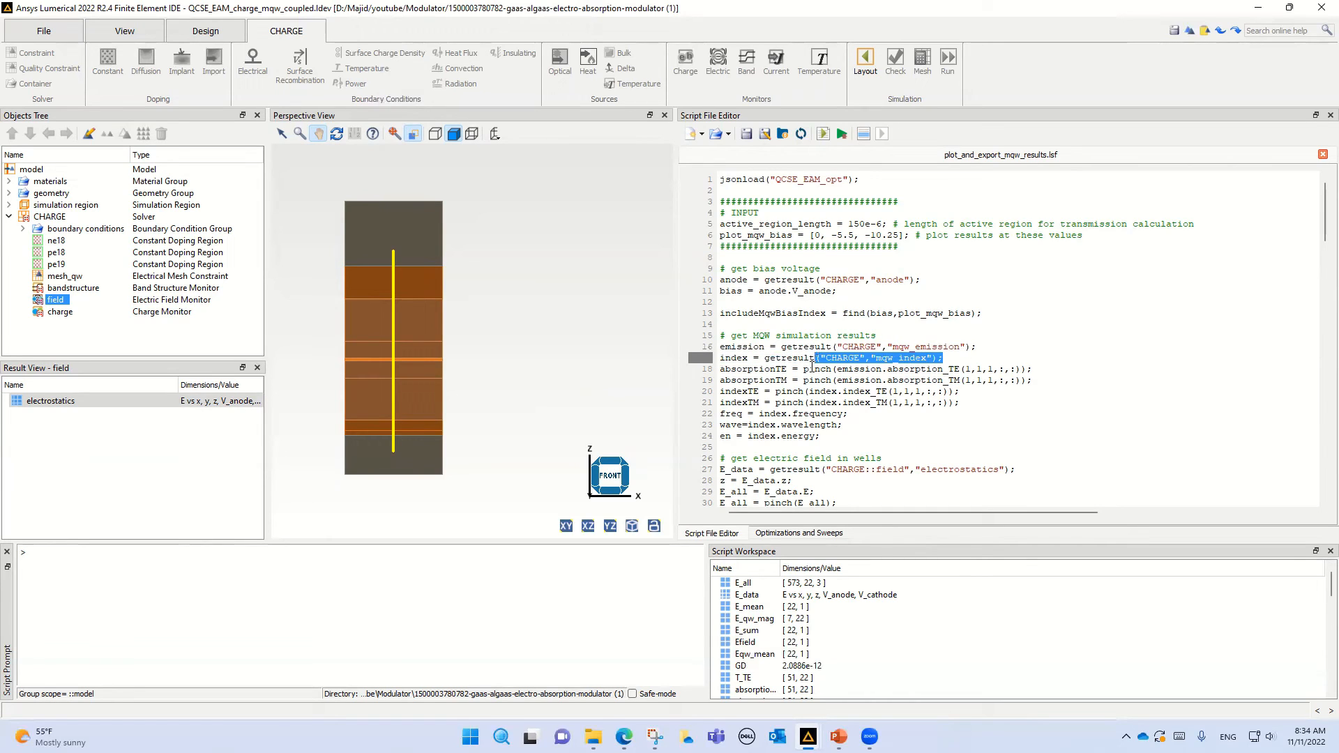
double_click(745, 371)
double_click(746, 381)
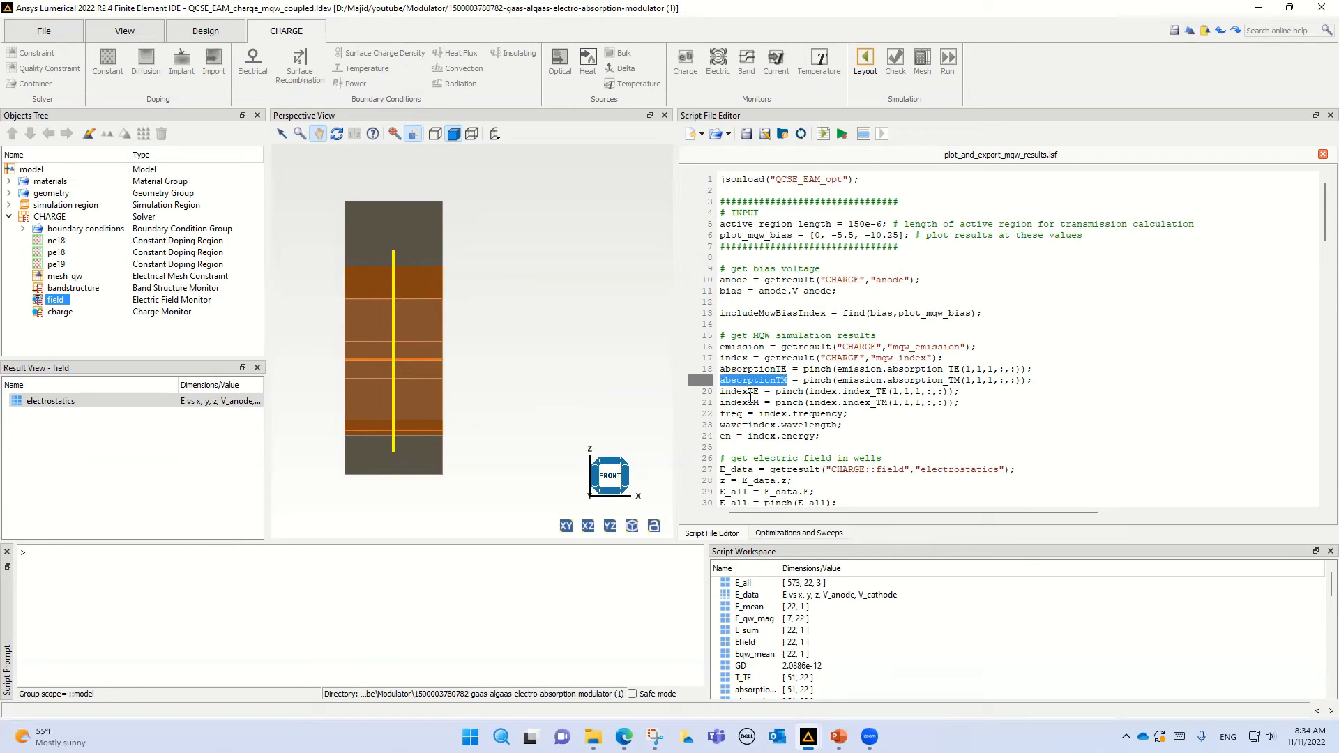
double_click(744, 392)
double_click(740, 403)
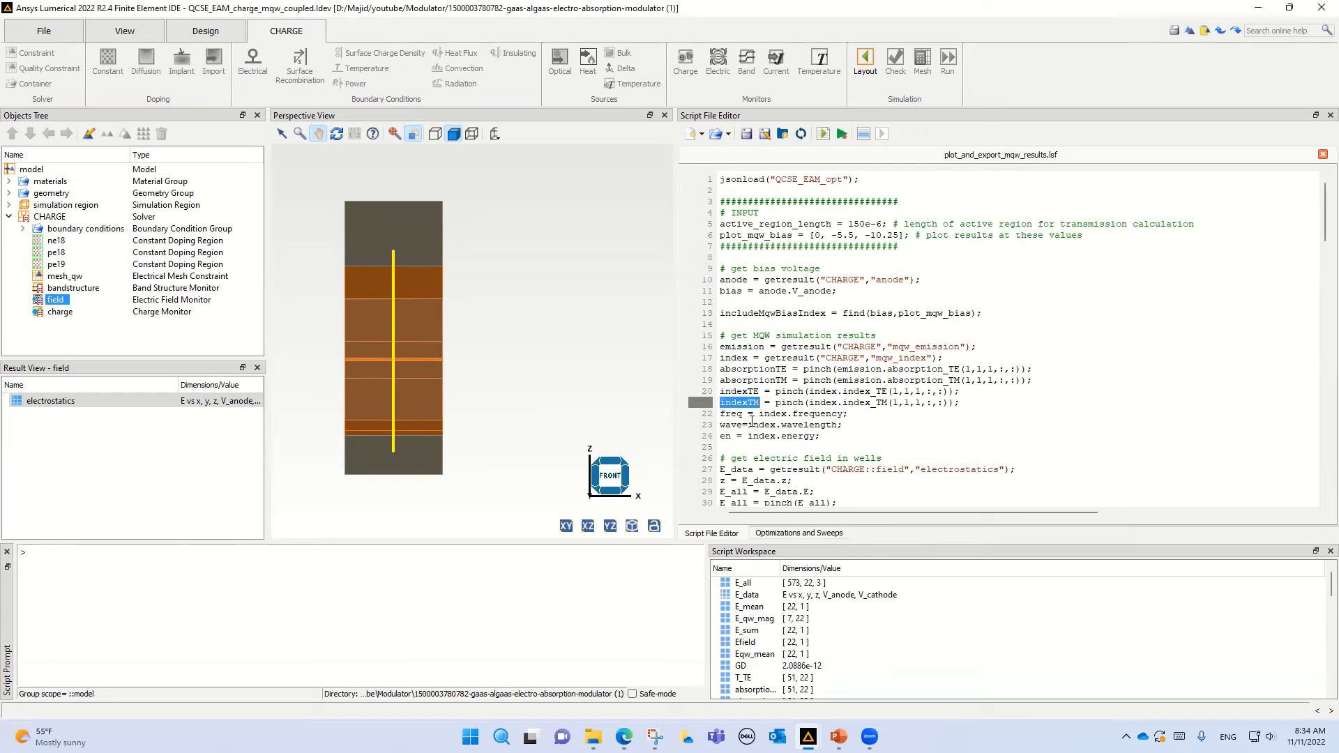
drag(852, 416, 743, 434)
Examine the code that reads the field monitor's electrostatics data and averages it over the wells into Efield in kV/cm.
scroll(749, 448, down, 3)
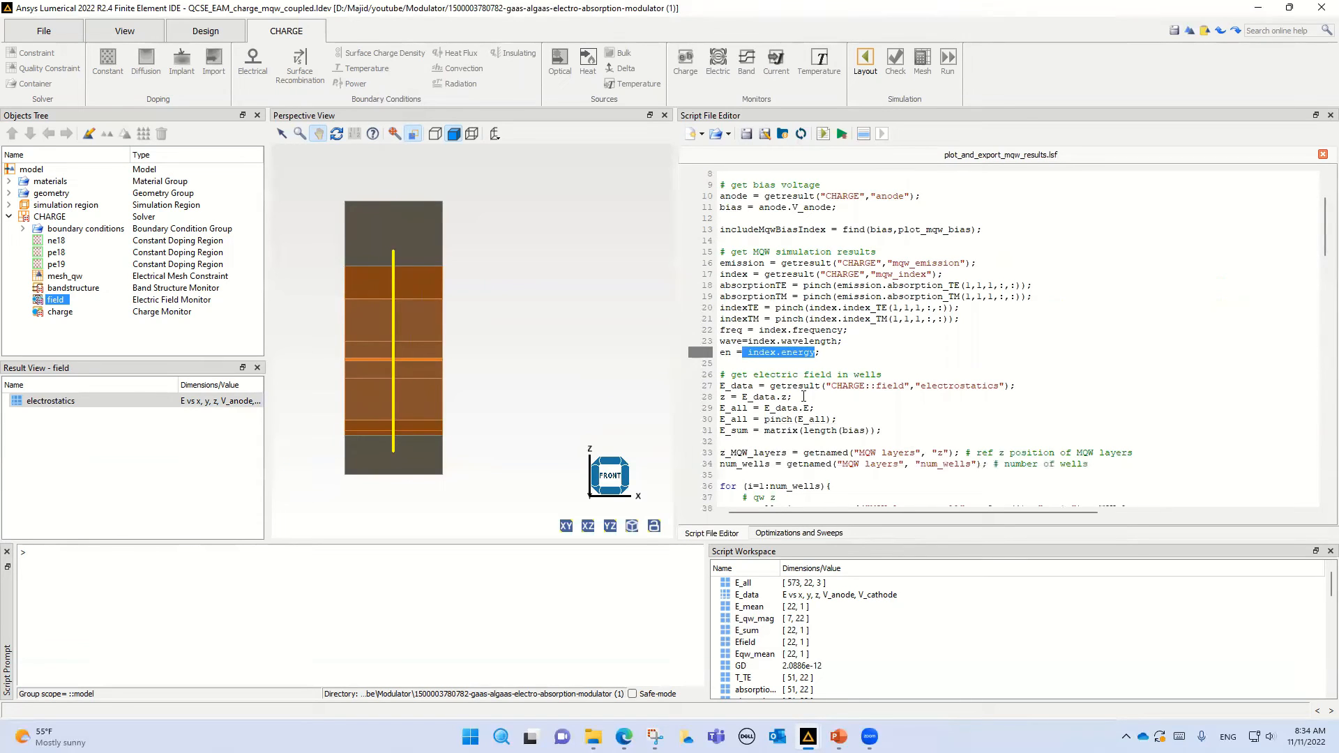
drag(1015, 386, 841, 389)
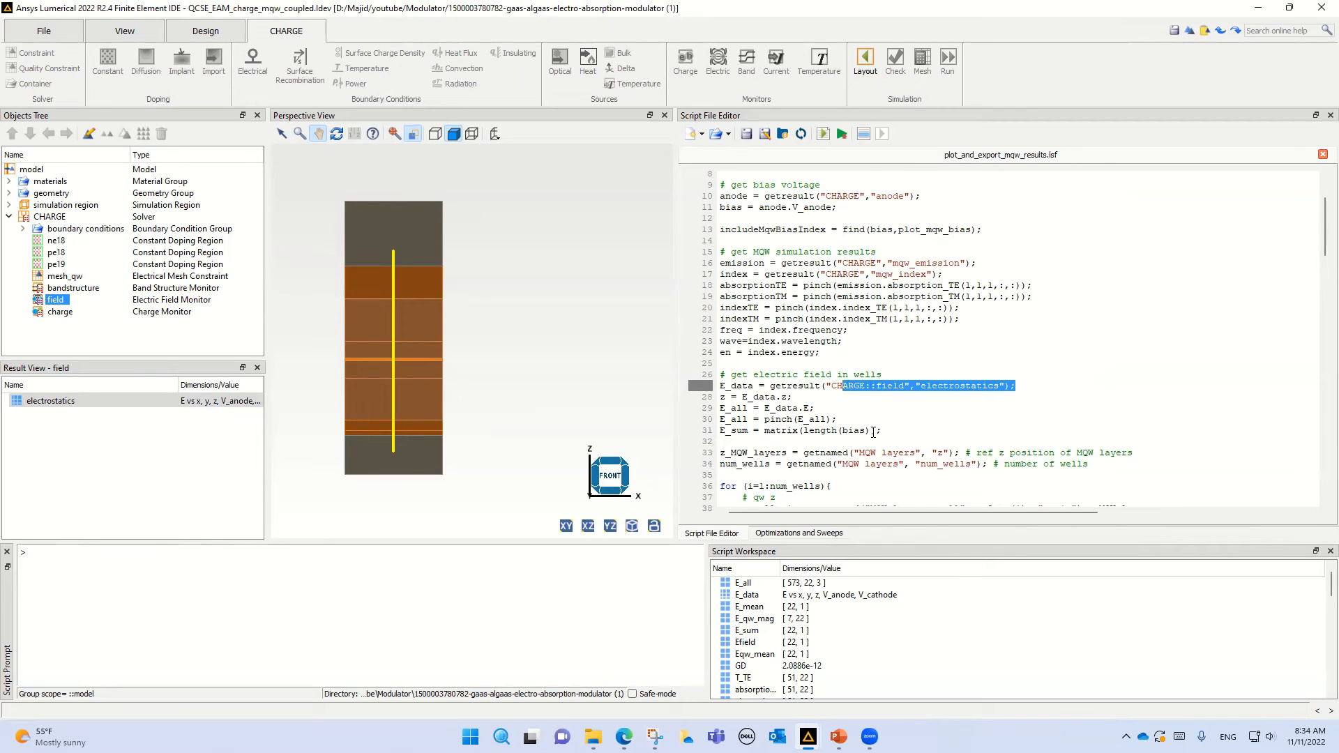
scroll(873, 432, down, 2)
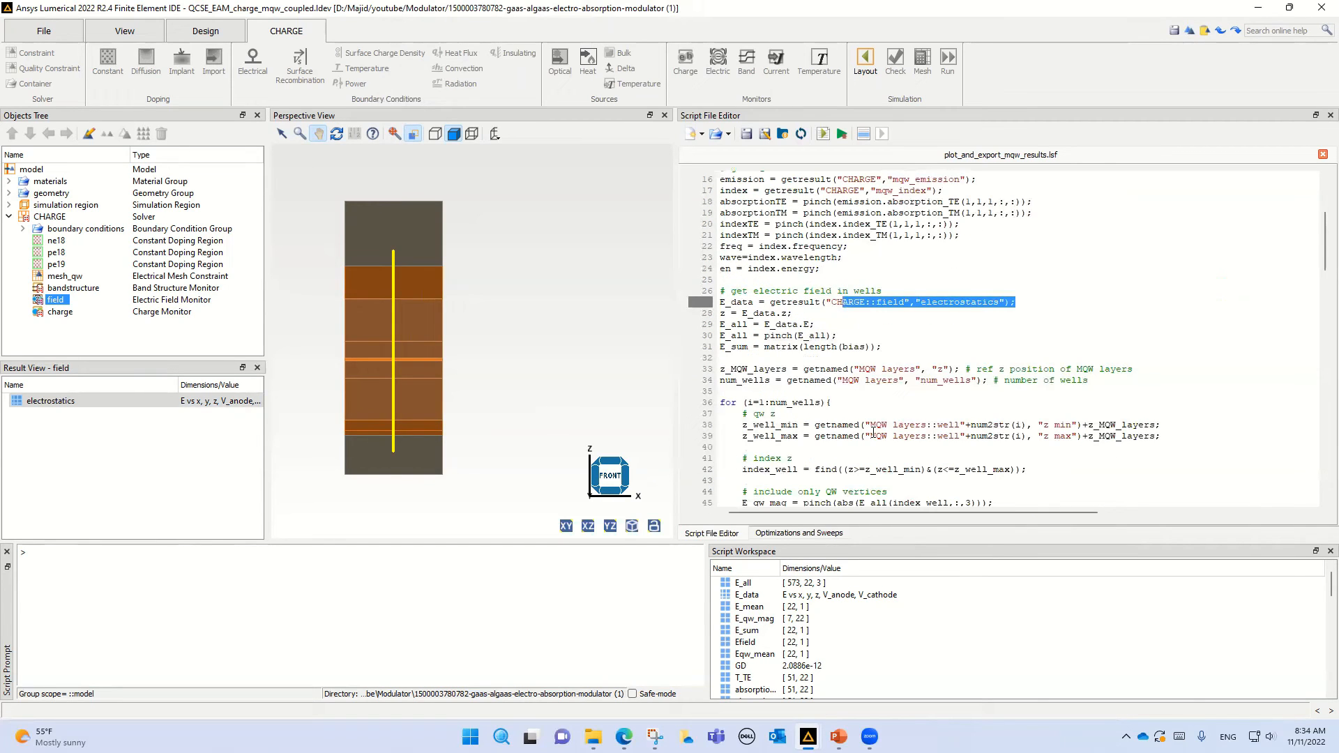
scroll(873, 432, down, 1)
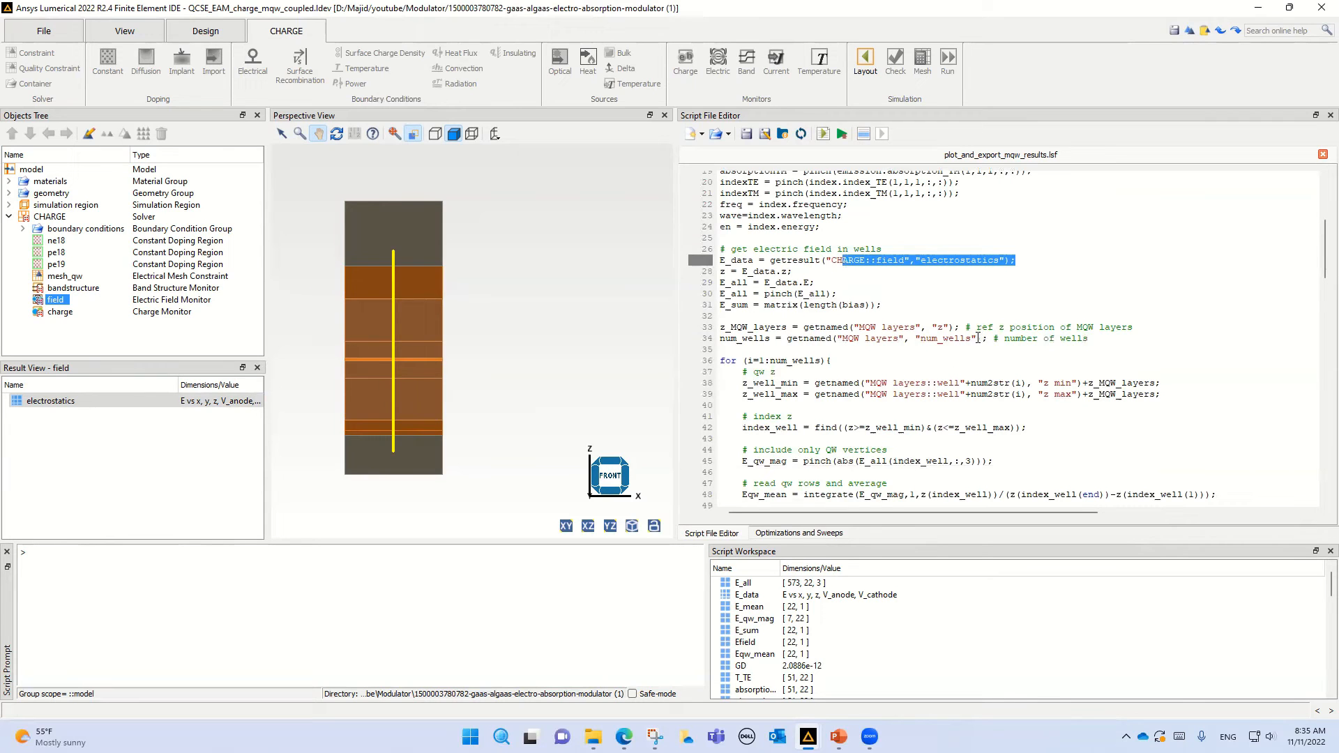
drag(978, 339, 882, 340)
scroll(820, 377, down, 2)
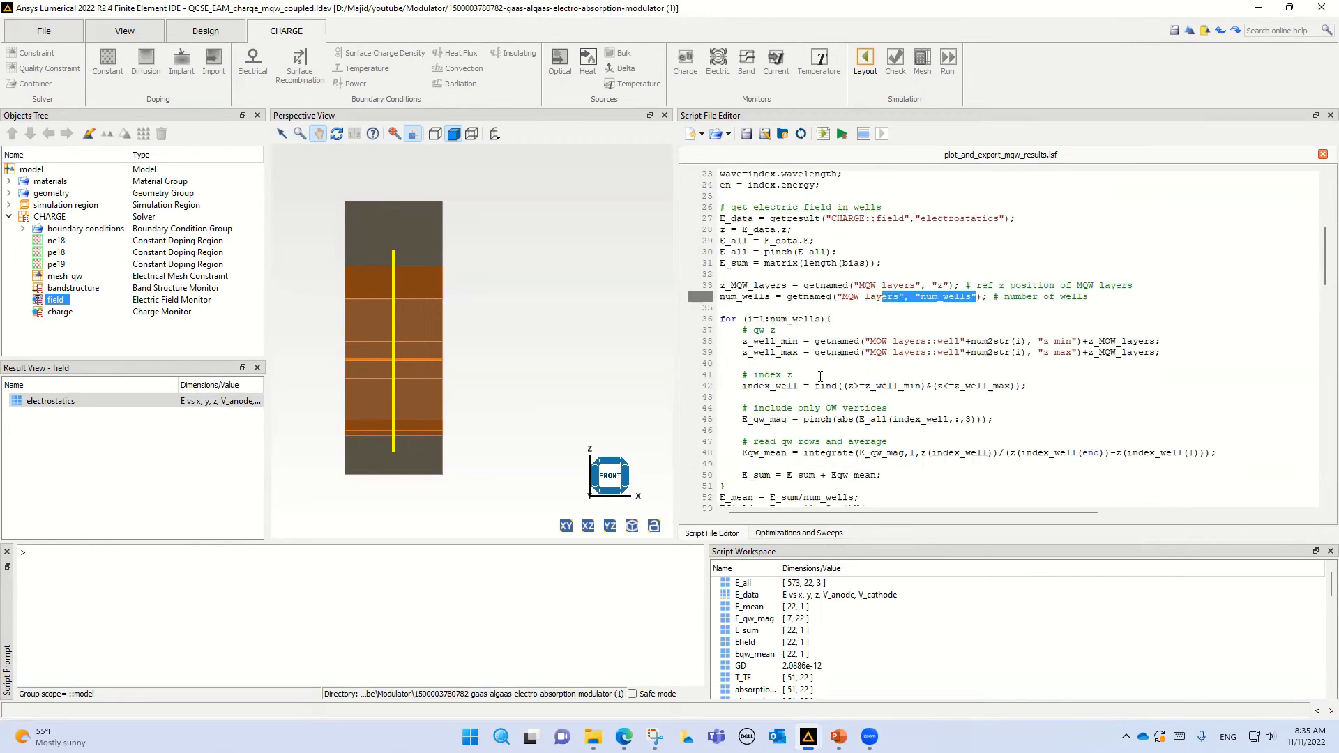
drag(883, 466, 719, 466)
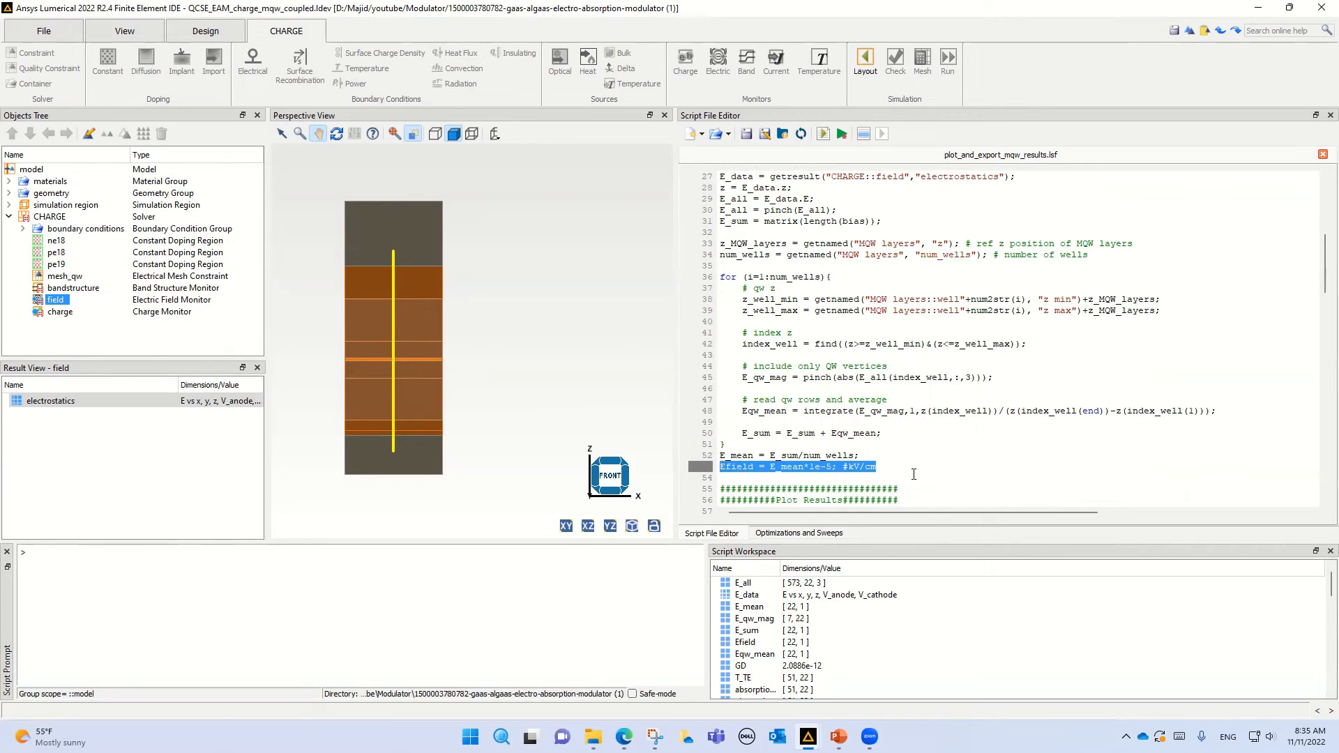
Examine the Plot Results section, highlighting the calls that plot absorptionTE against energy and against wavelength.
scroll(913, 474, down, 2)
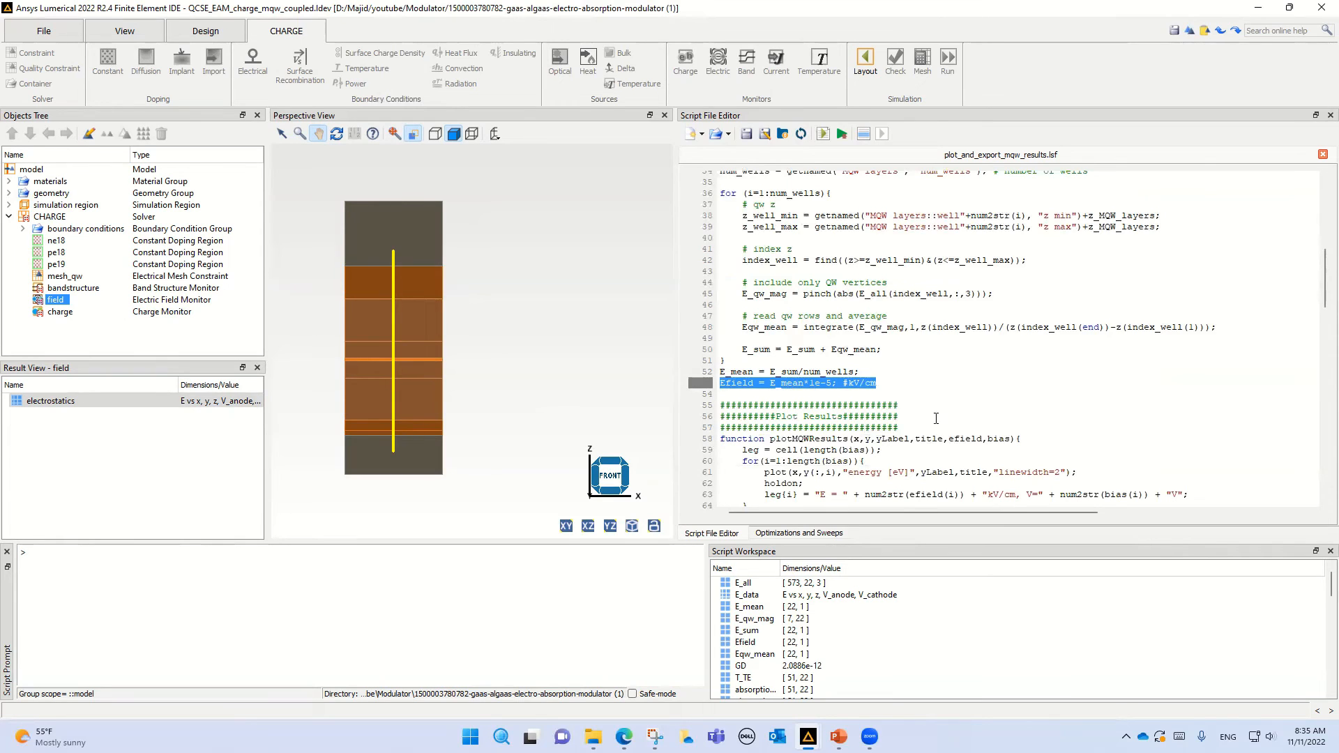
drag(935, 419, 724, 418)
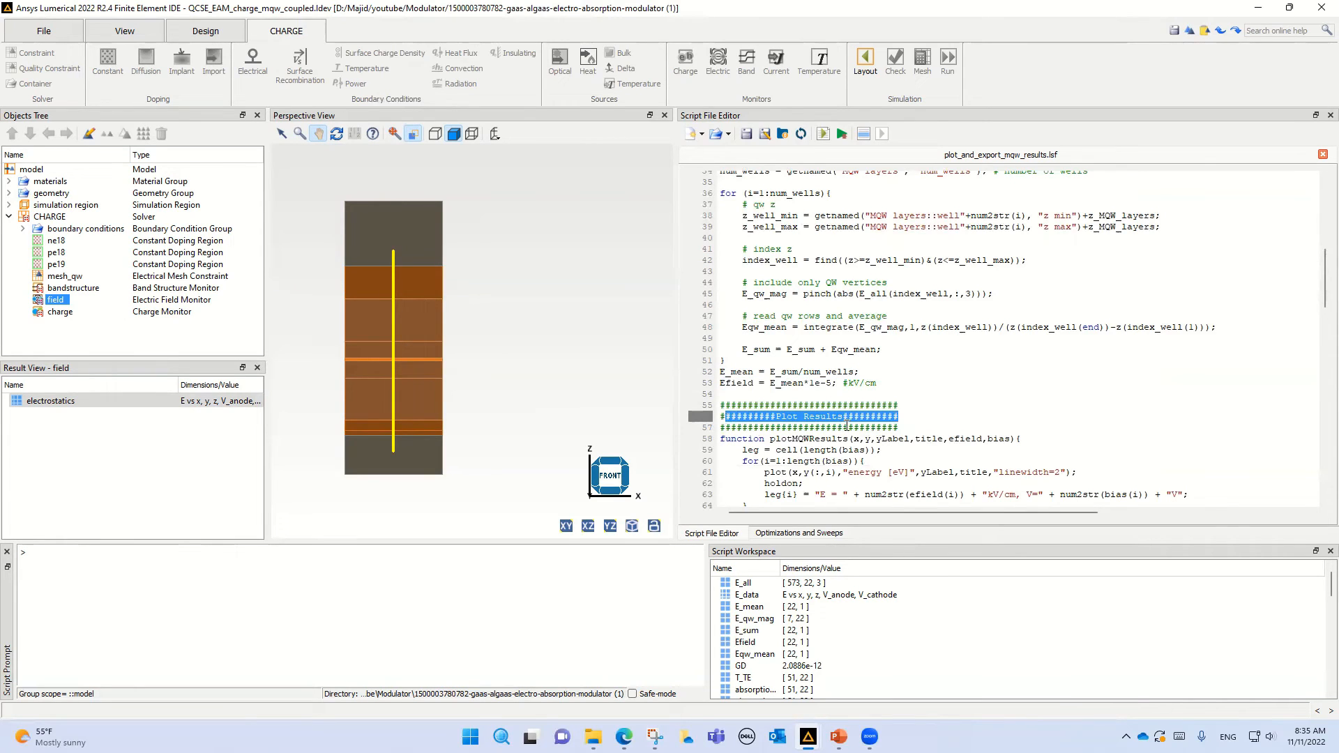
scroll(847, 425, down, 4)
scroll(848, 425, down, 4)
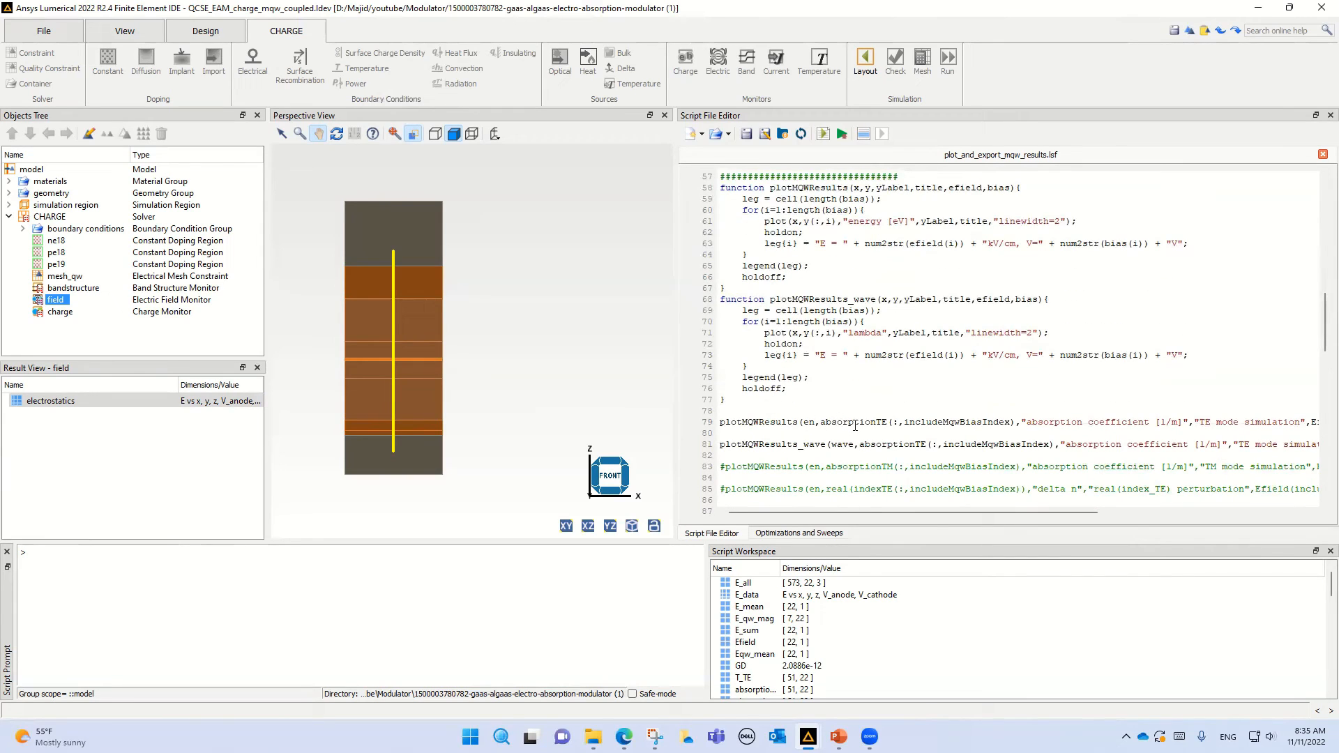
double_click(855, 424)
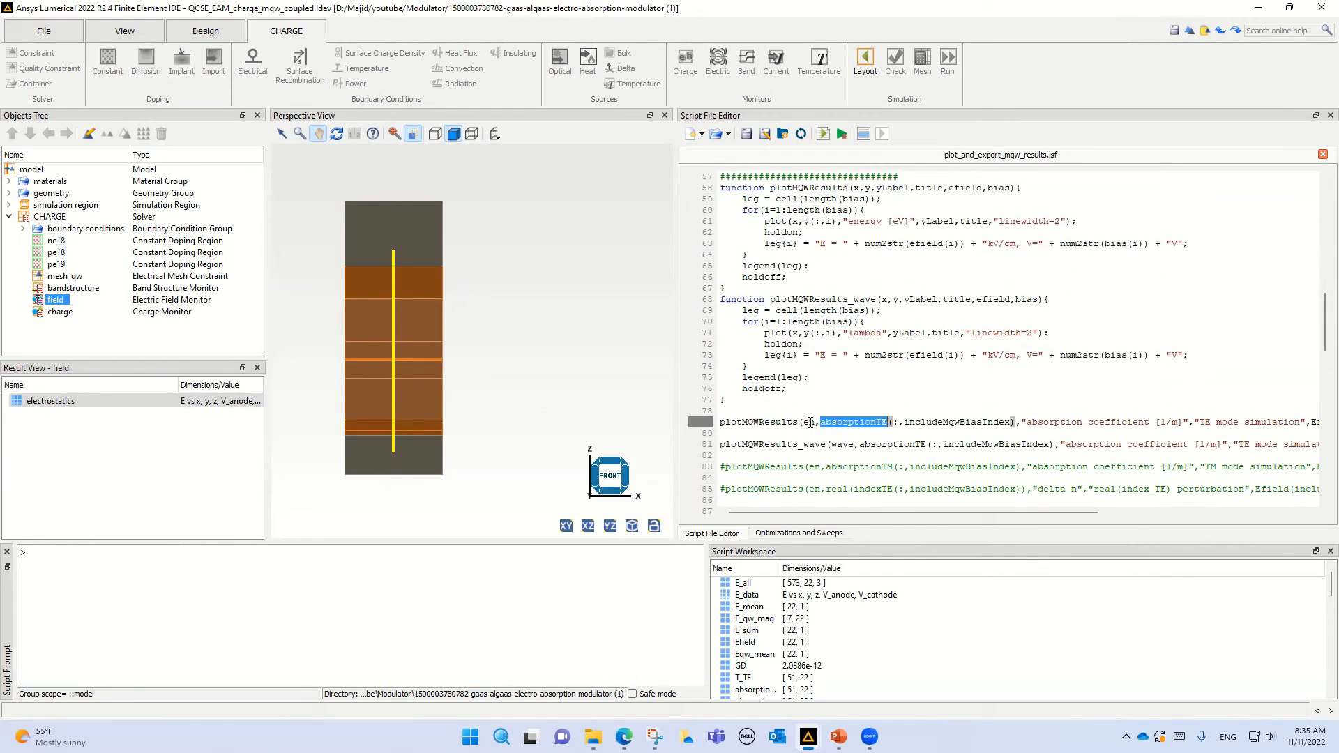
double_click(809, 422)
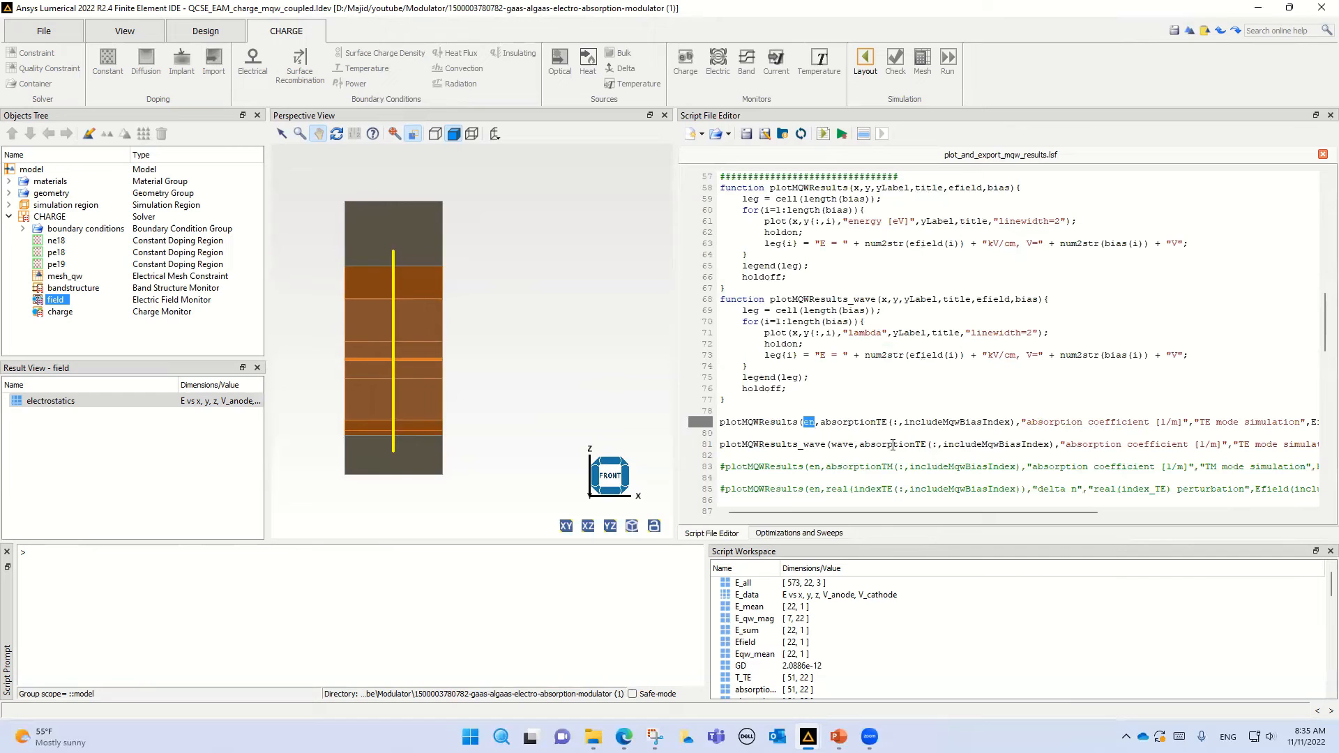
double_click(893, 444)
double_click(841, 444)
Examine the transmission coefficient section, highlighting the t_TE formula and the part of its exponent from 2*pi*freq/c onward.
scroll(842, 444, down, 4)
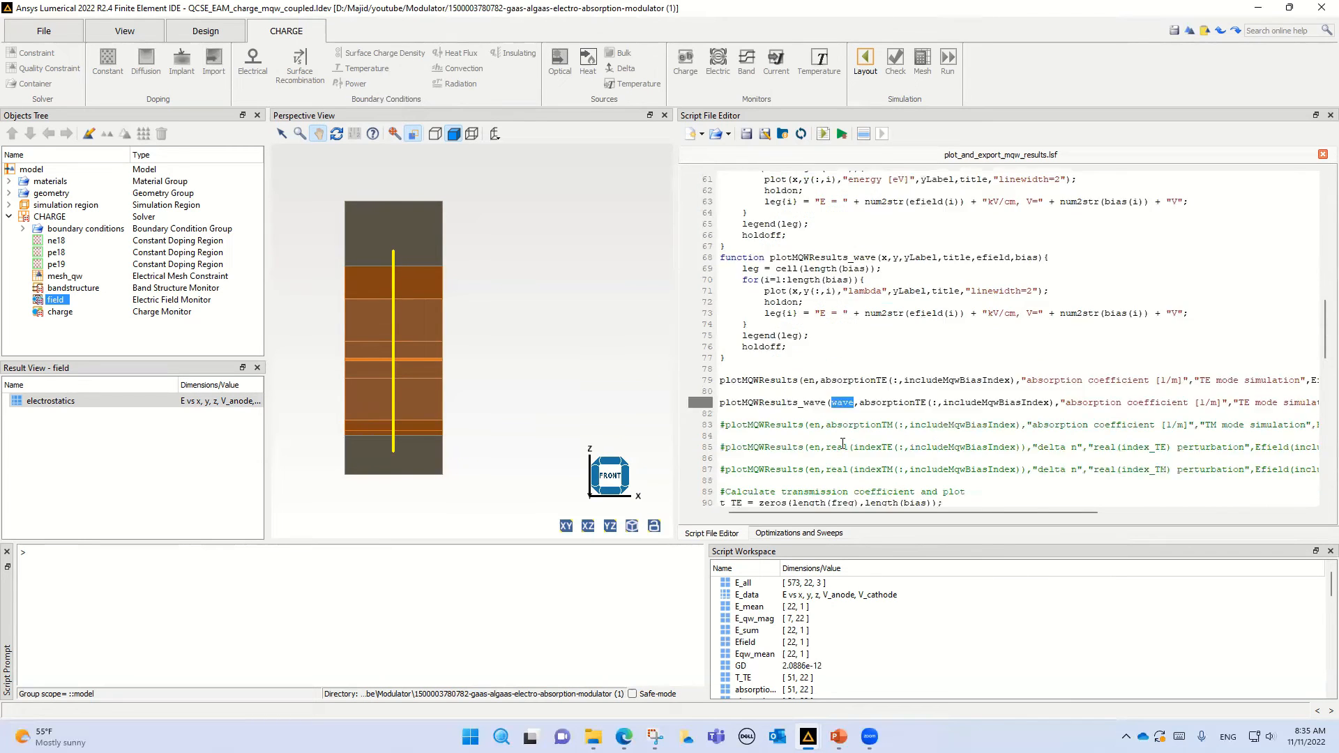
scroll(842, 444, down, 3)
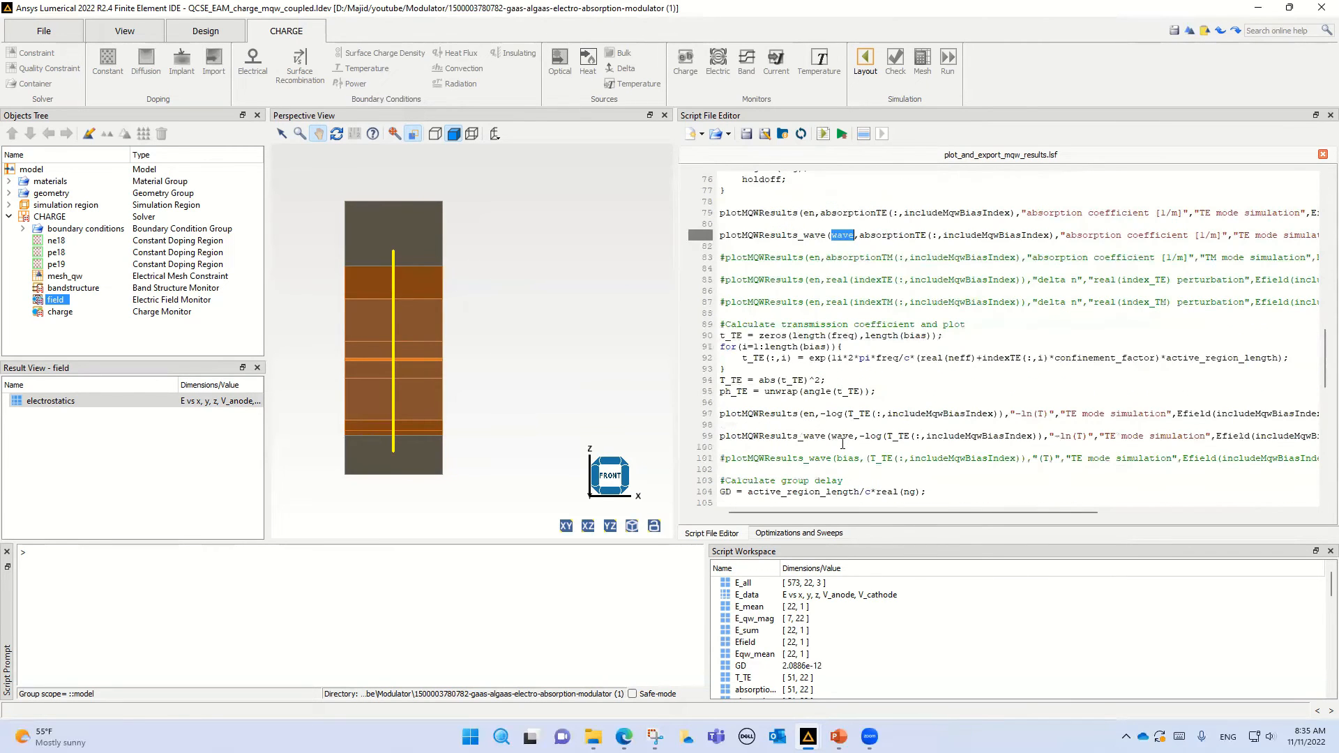
drag(739, 364, 1299, 355)
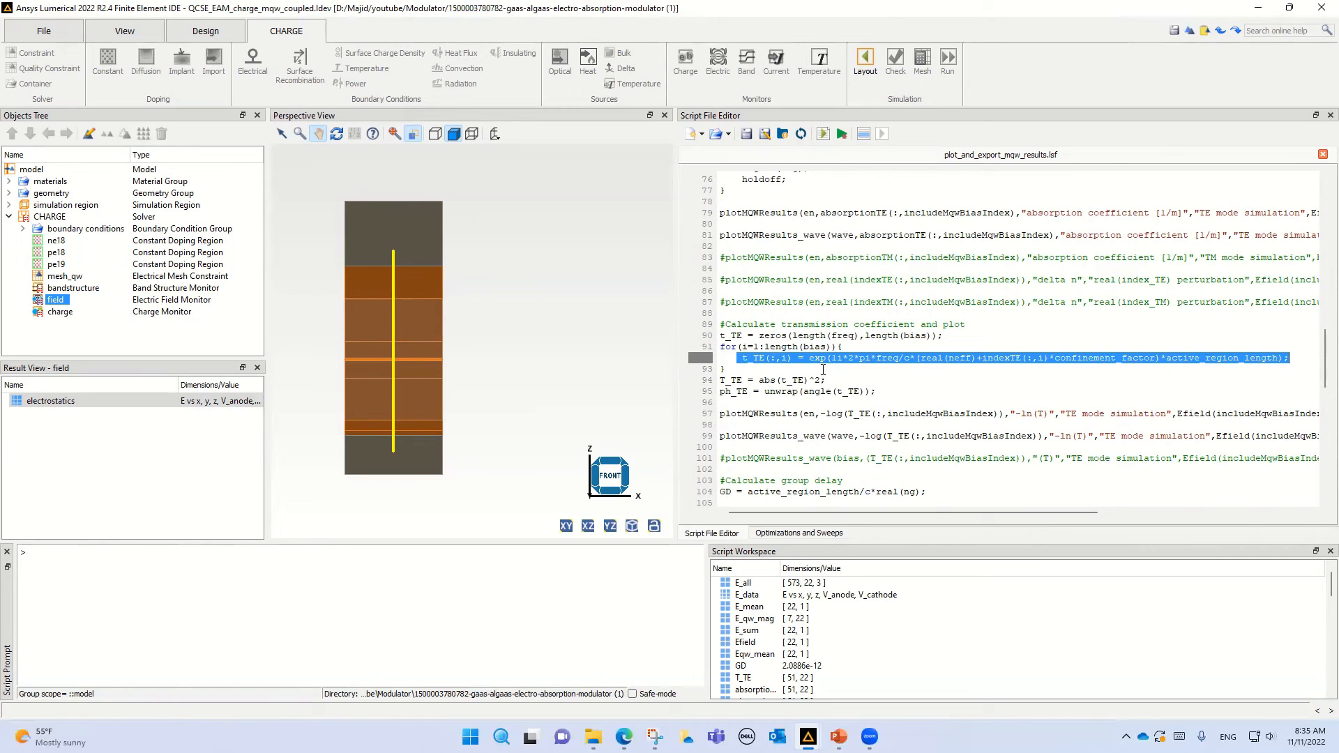
click(855, 358)
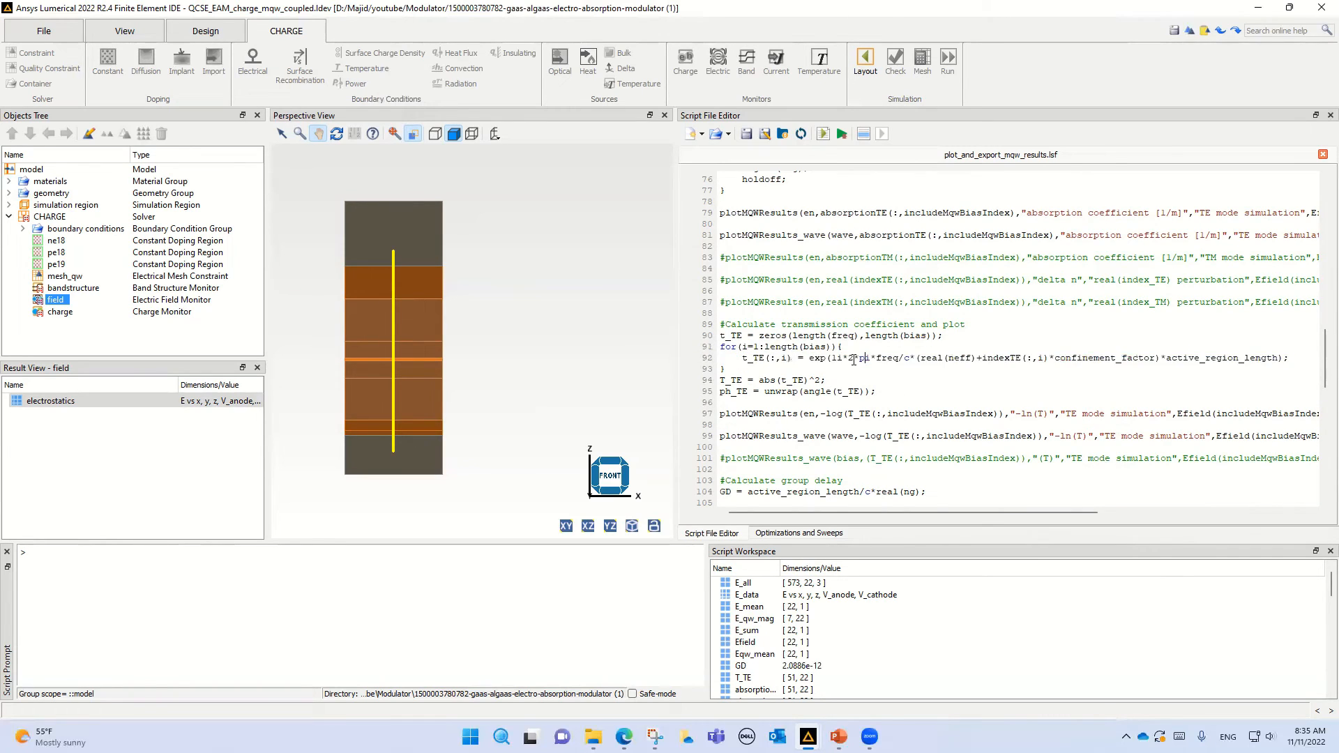
drag(849, 359, 1293, 358)
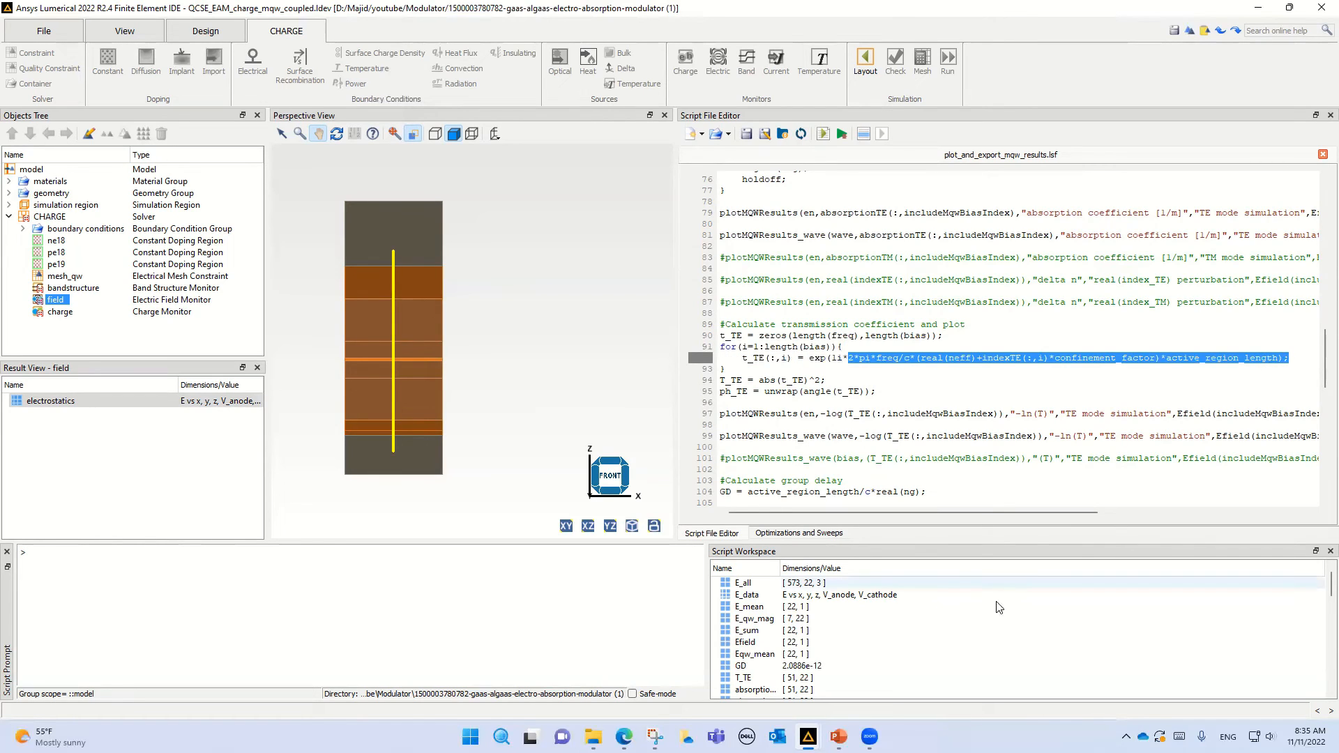
Switch to EAM modulator.pptx in PowerPoint and show slide 11 with the TE-mode transmission coefficient formula.
mouse_move(838, 737)
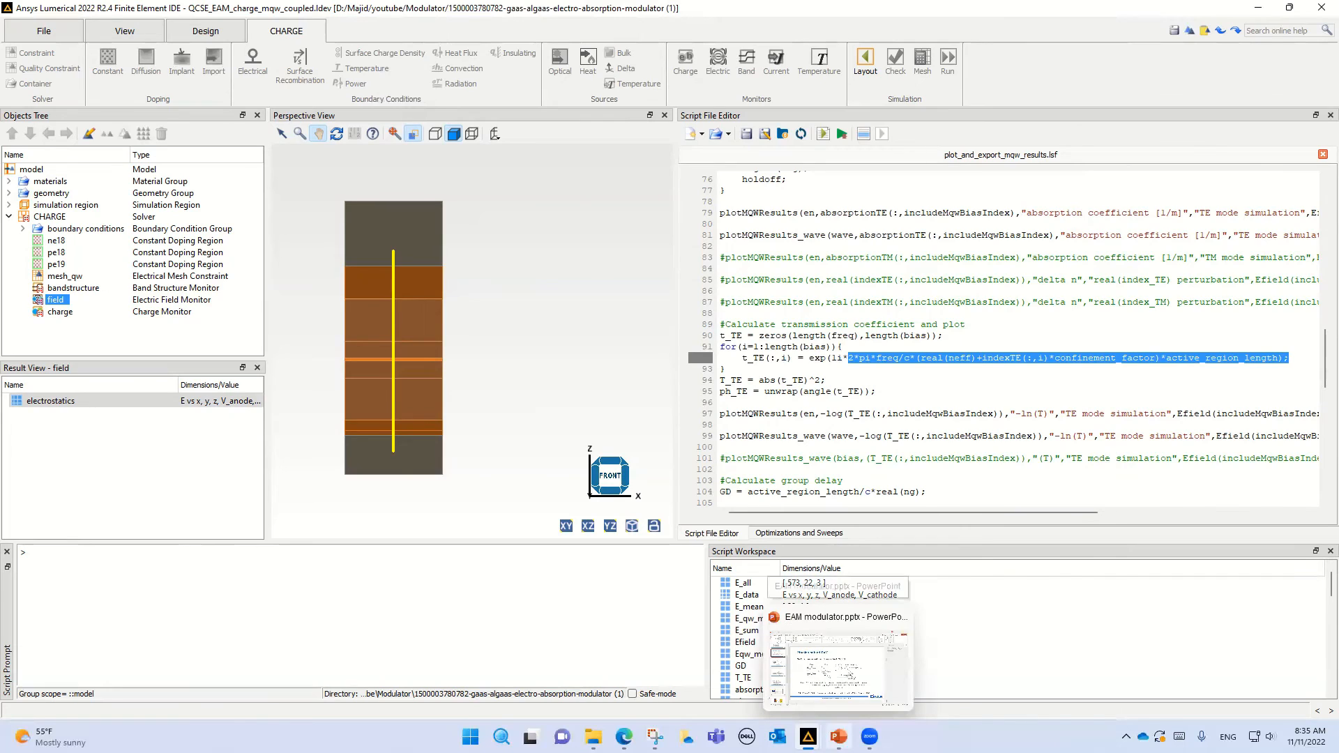
click(837, 663)
click(100, 492)
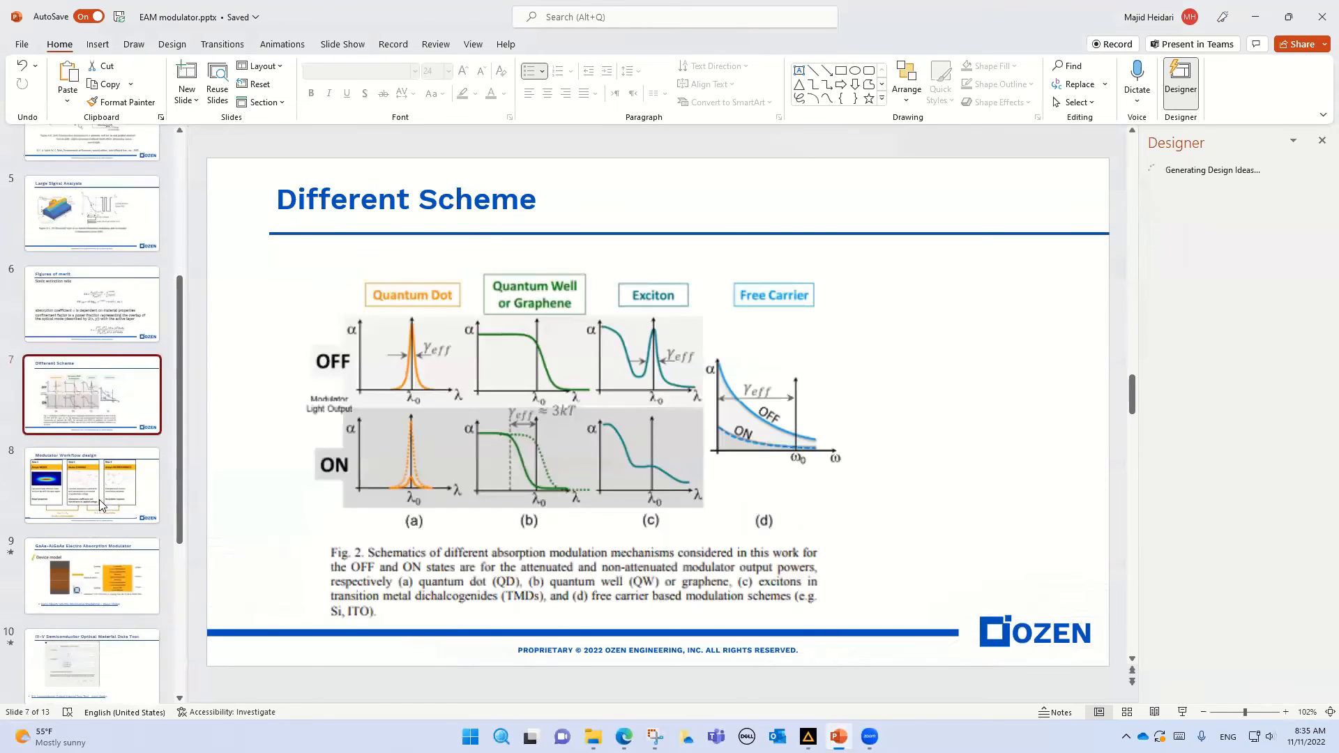
scroll(100, 503, down, 8)
click(100, 503)
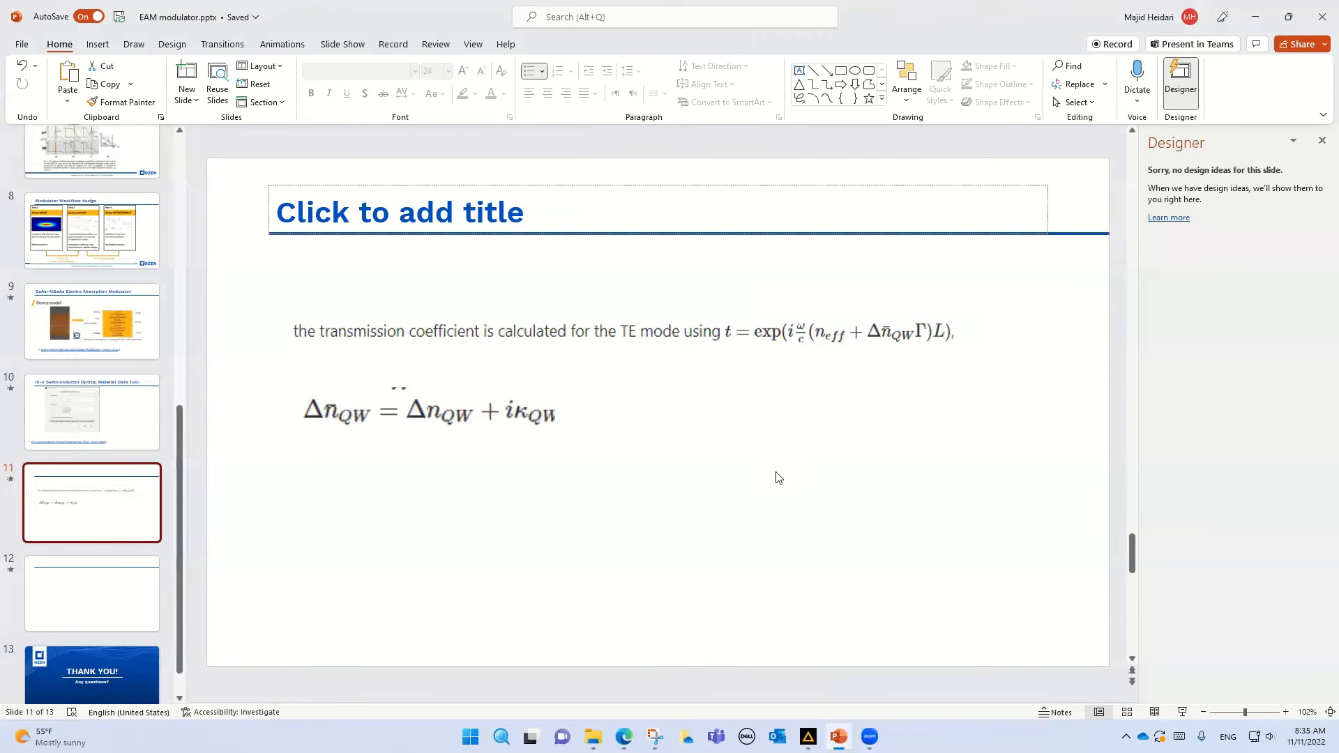
Switch back to Ansys Lumerical and highlight the real(neff) term in the script's t_TE formula.
click(839, 737)
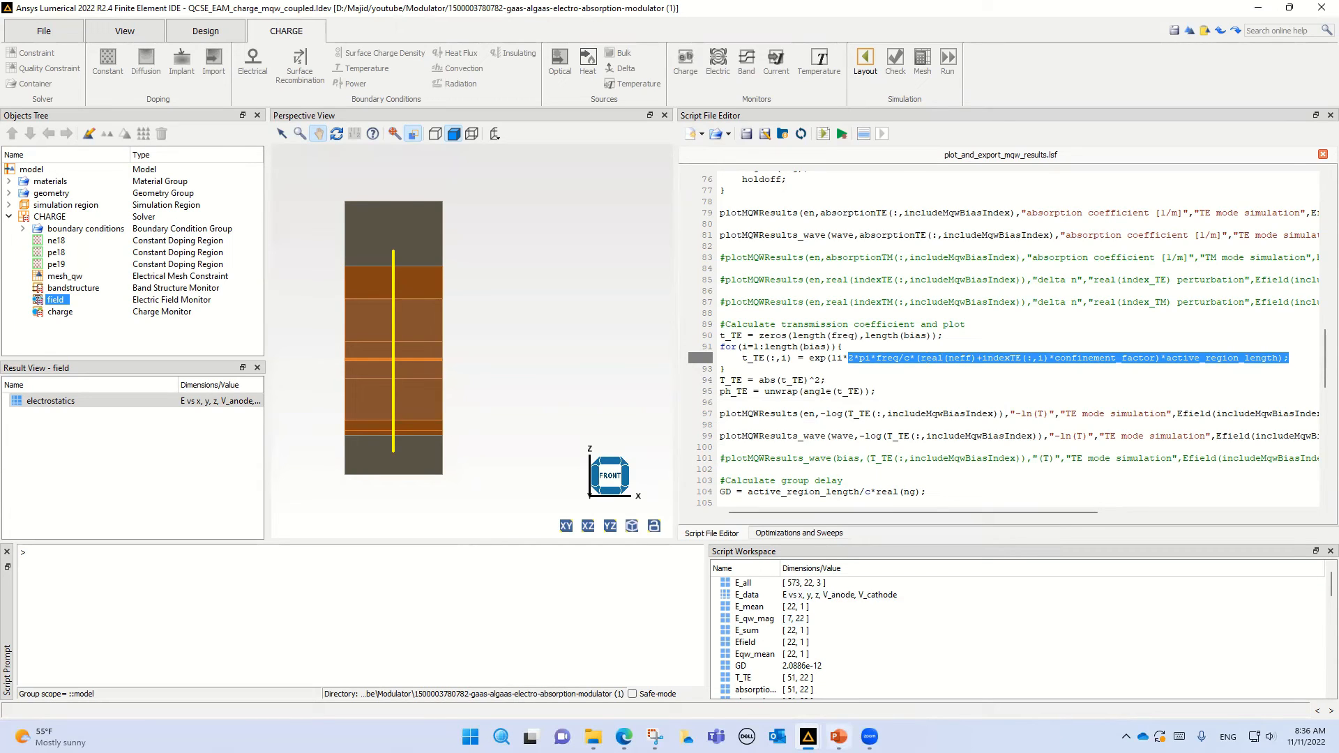
key(alt+Tab)
click(931, 359)
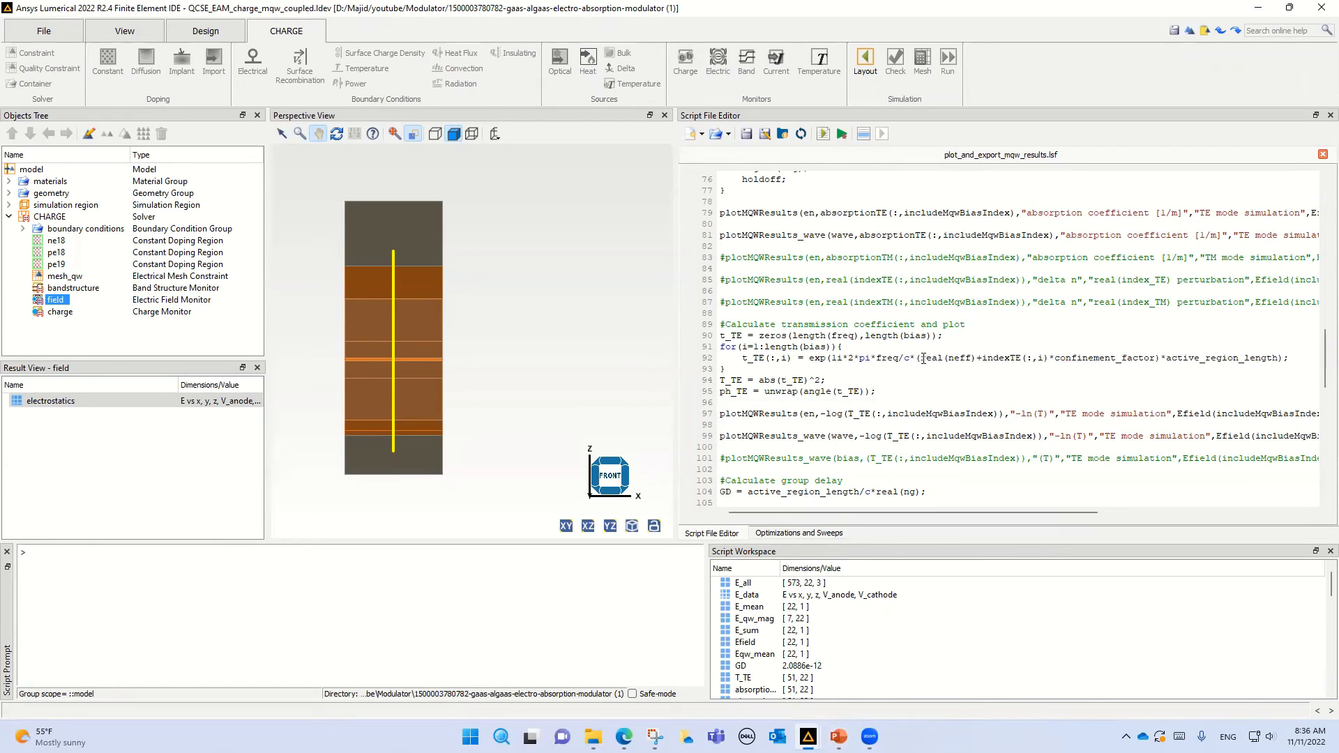
drag(921, 358, 973, 358)
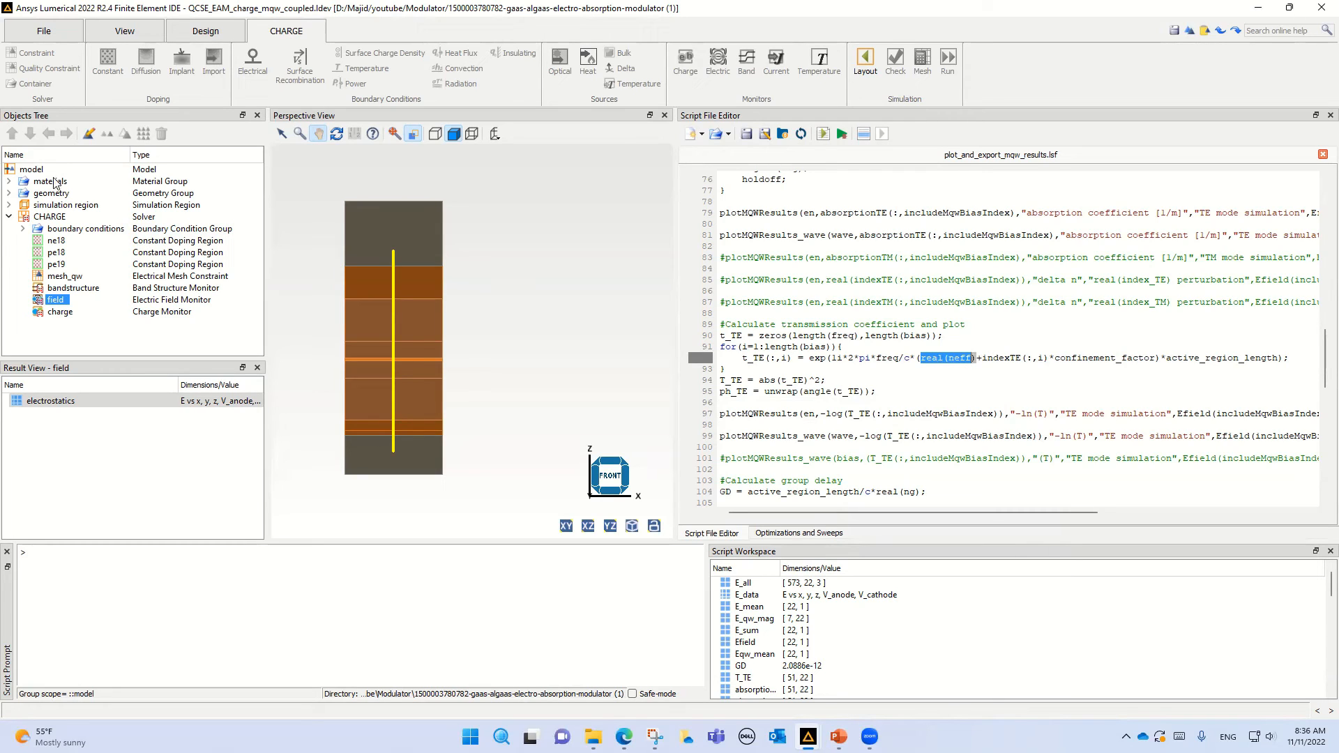
Examine the model object's setup script, highlighting real(neff) in the setnamed line for CHARGE, and close the dialog unchanged.
click(33, 171)
double_click(33, 171)
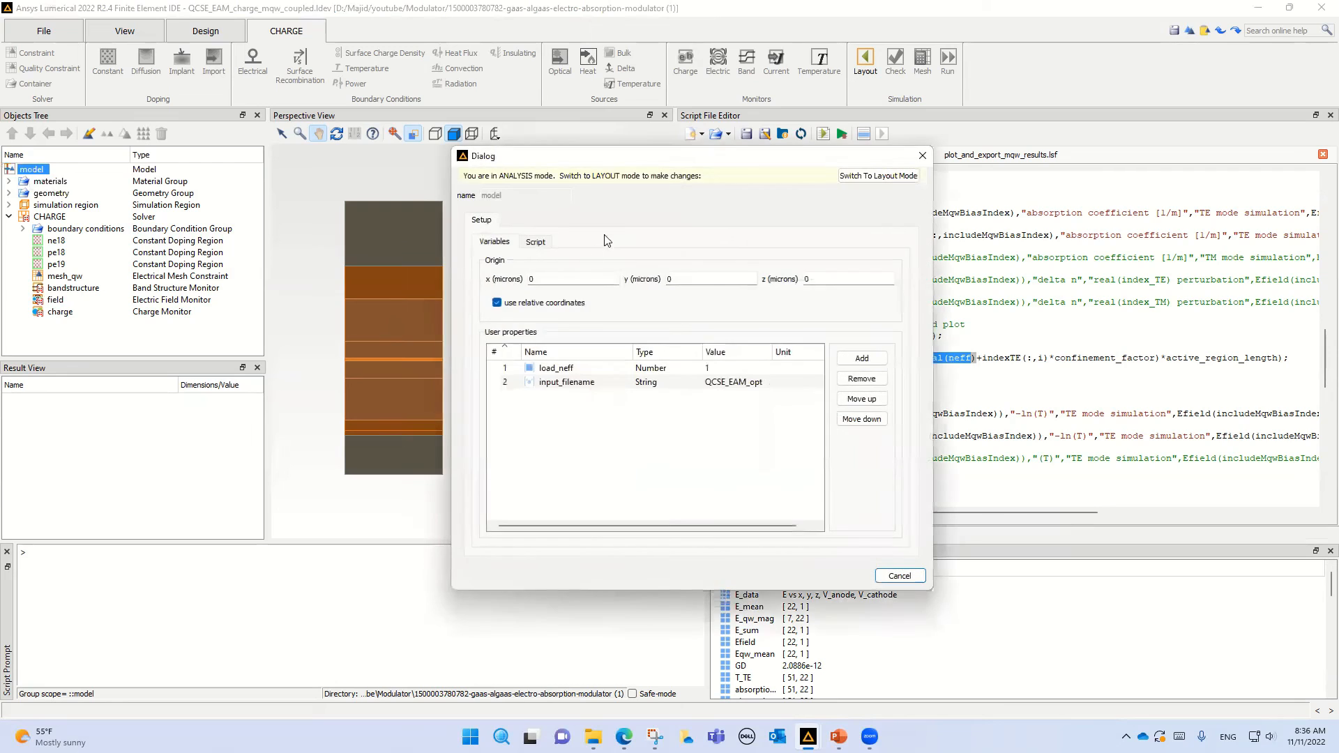
click(536, 242)
scroll(636, 333, down, 2)
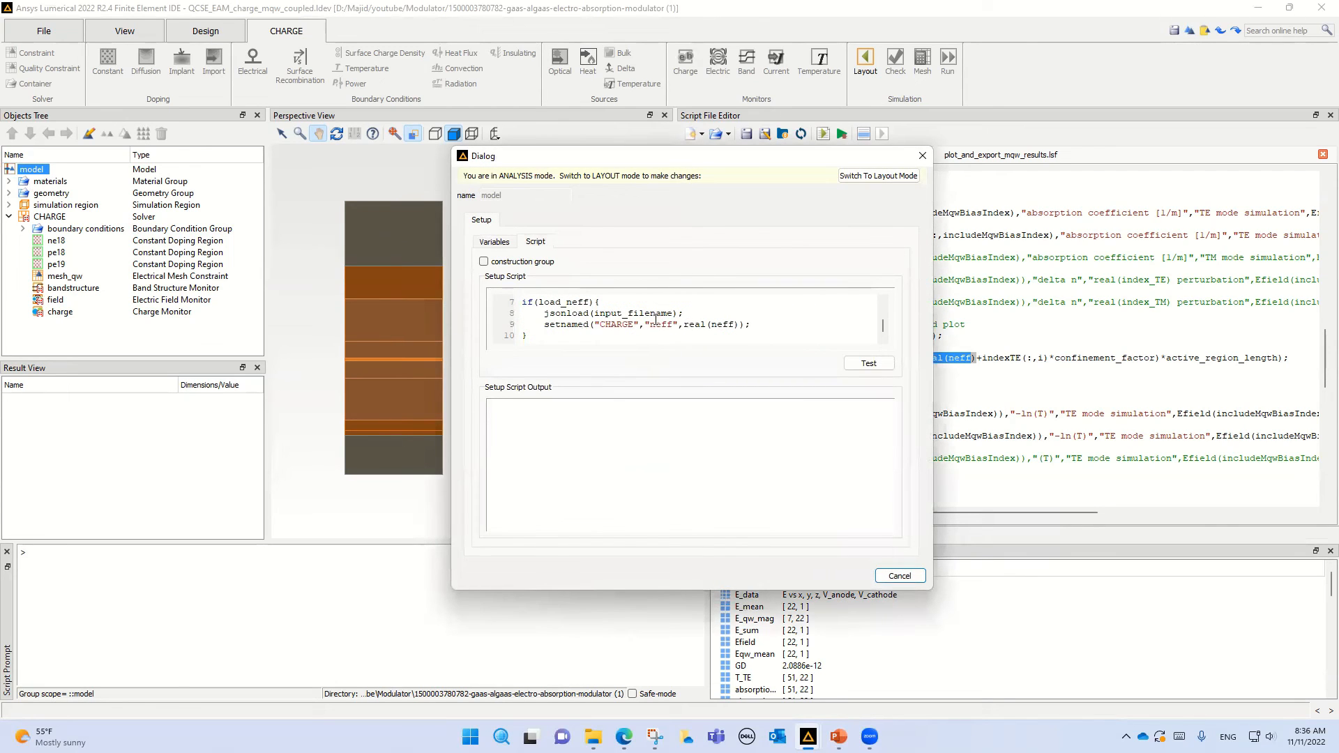
drag(684, 325, 733, 327)
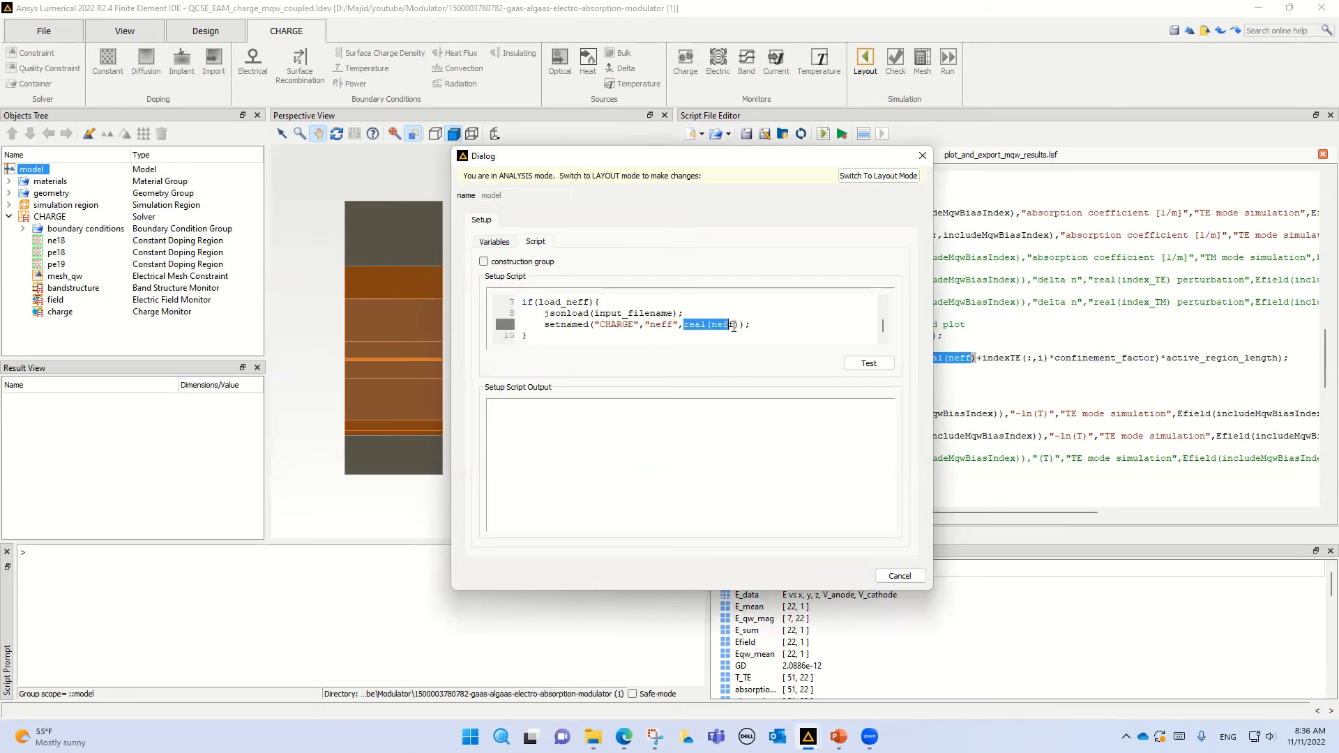
click(898, 578)
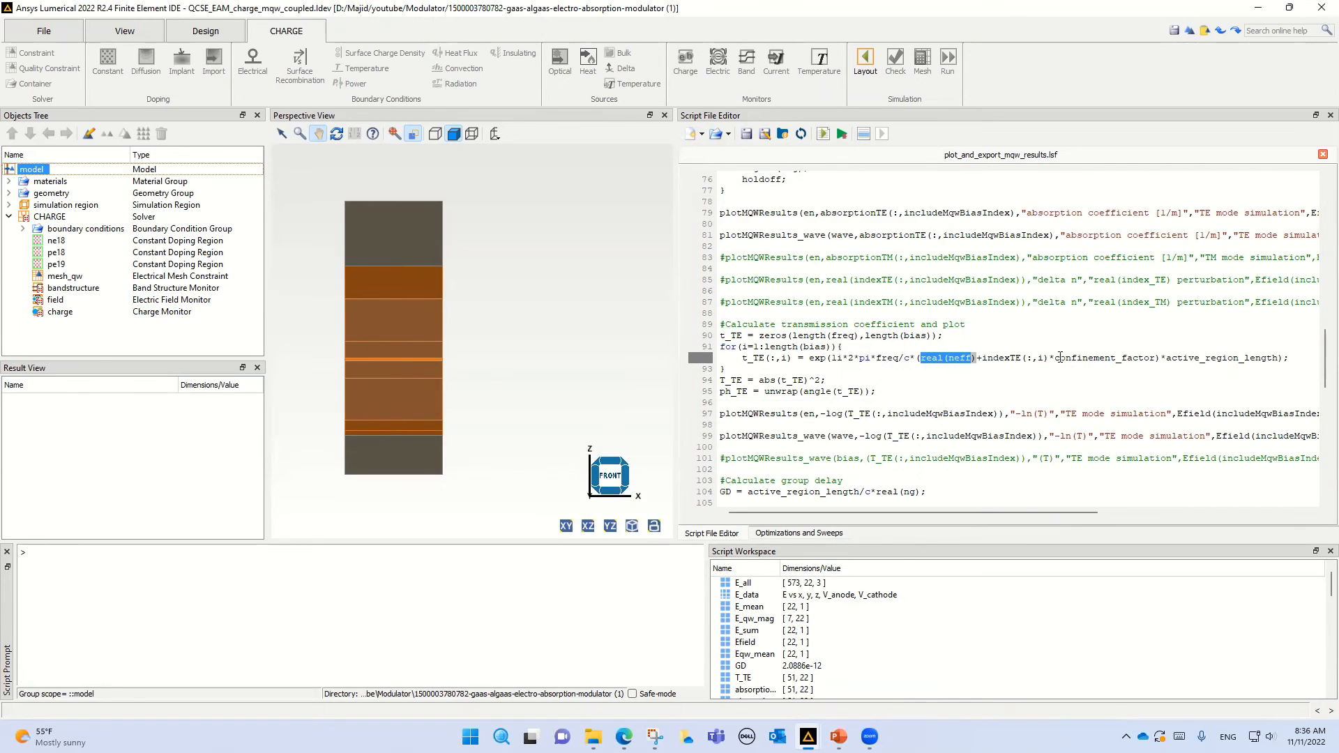
Examine the transmission code from the active_region_length term through the -log(T_TE) plot calls to the group delay formula GD.
drag(1054, 357, 1270, 358)
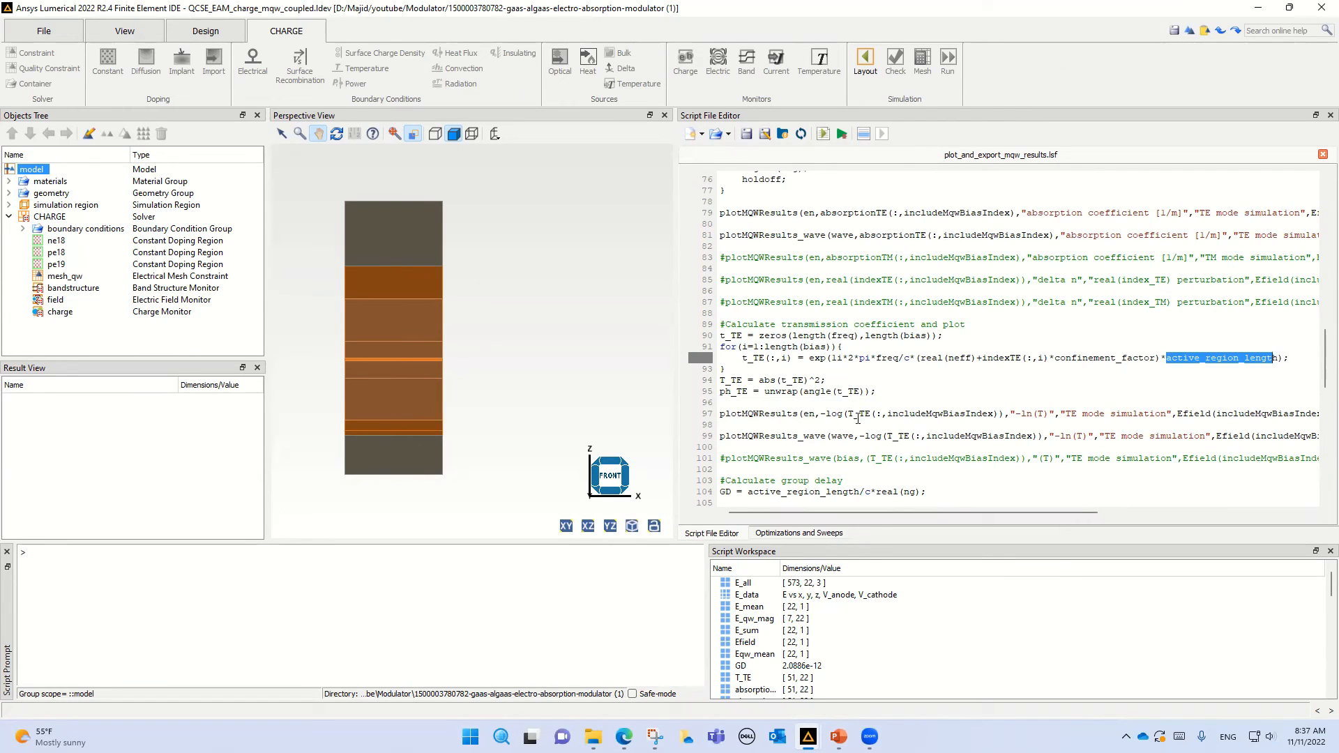
drag(871, 414, 803, 416)
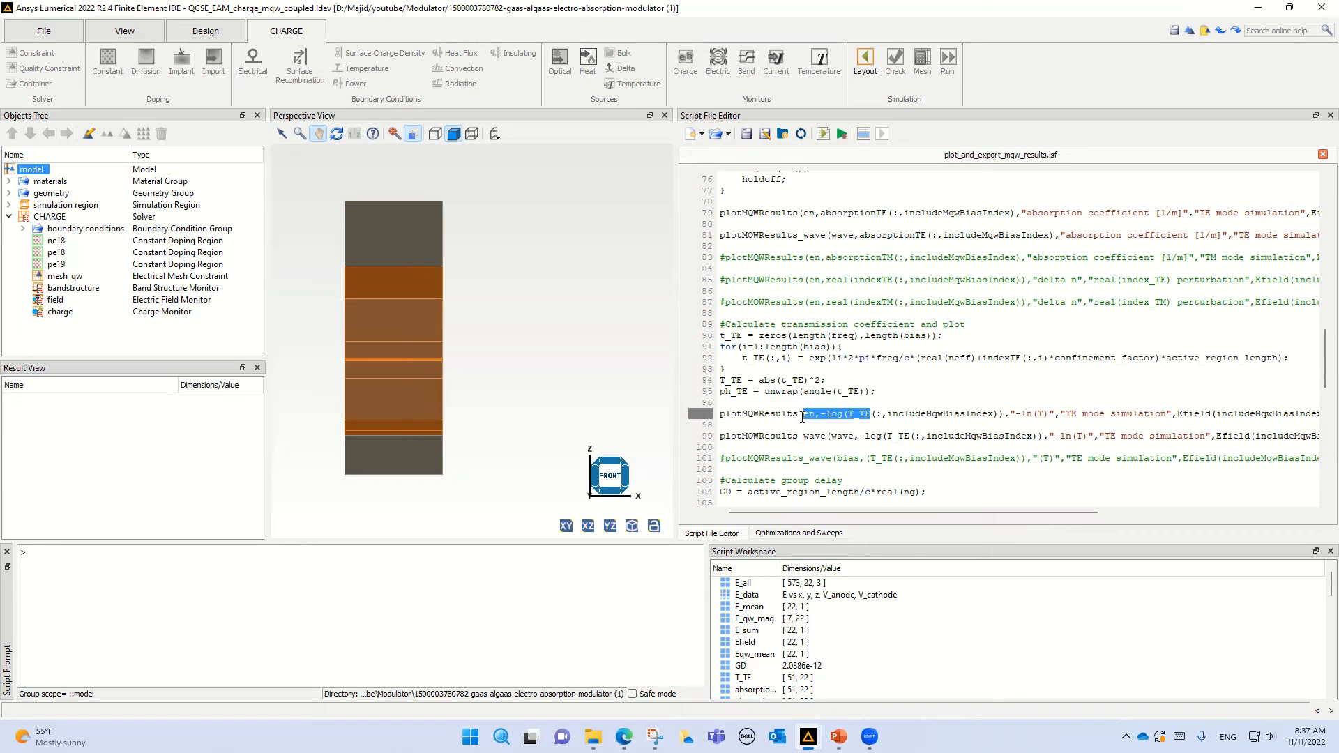
drag(893, 438, 807, 439)
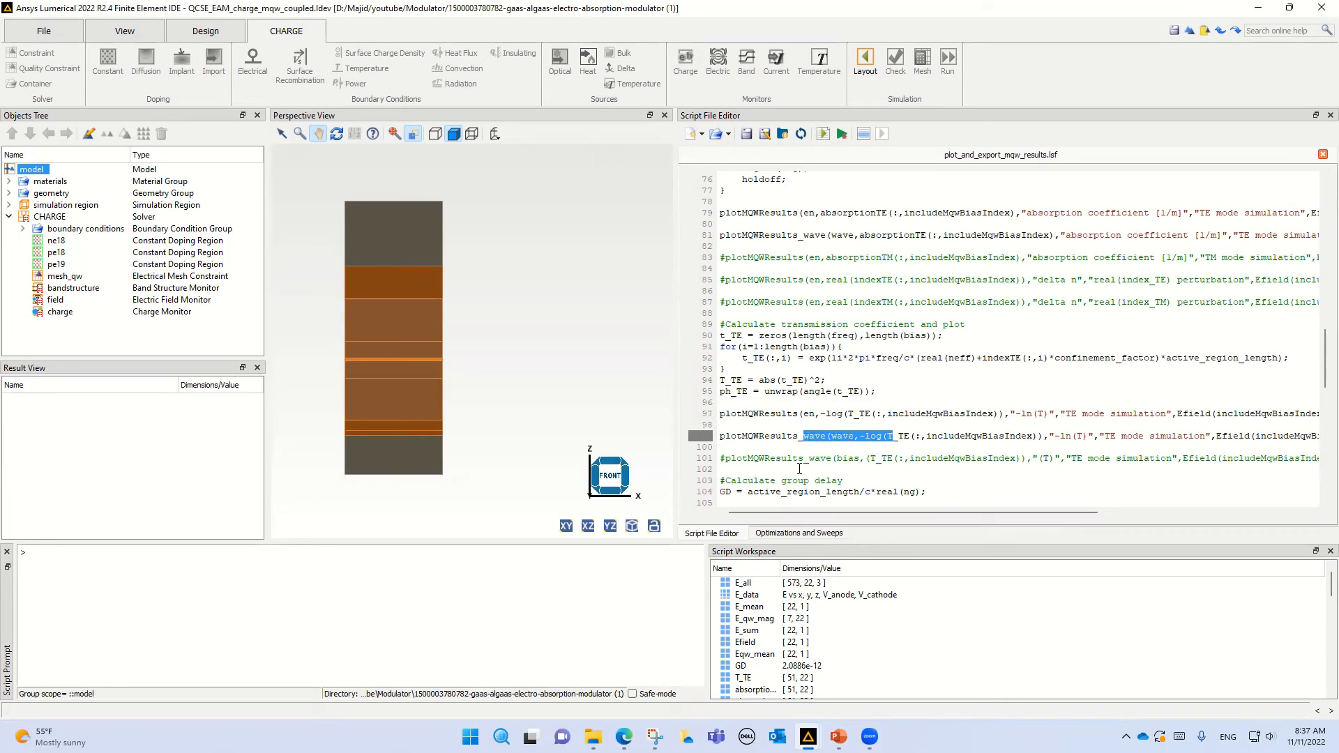
scroll(799, 468, down, 3)
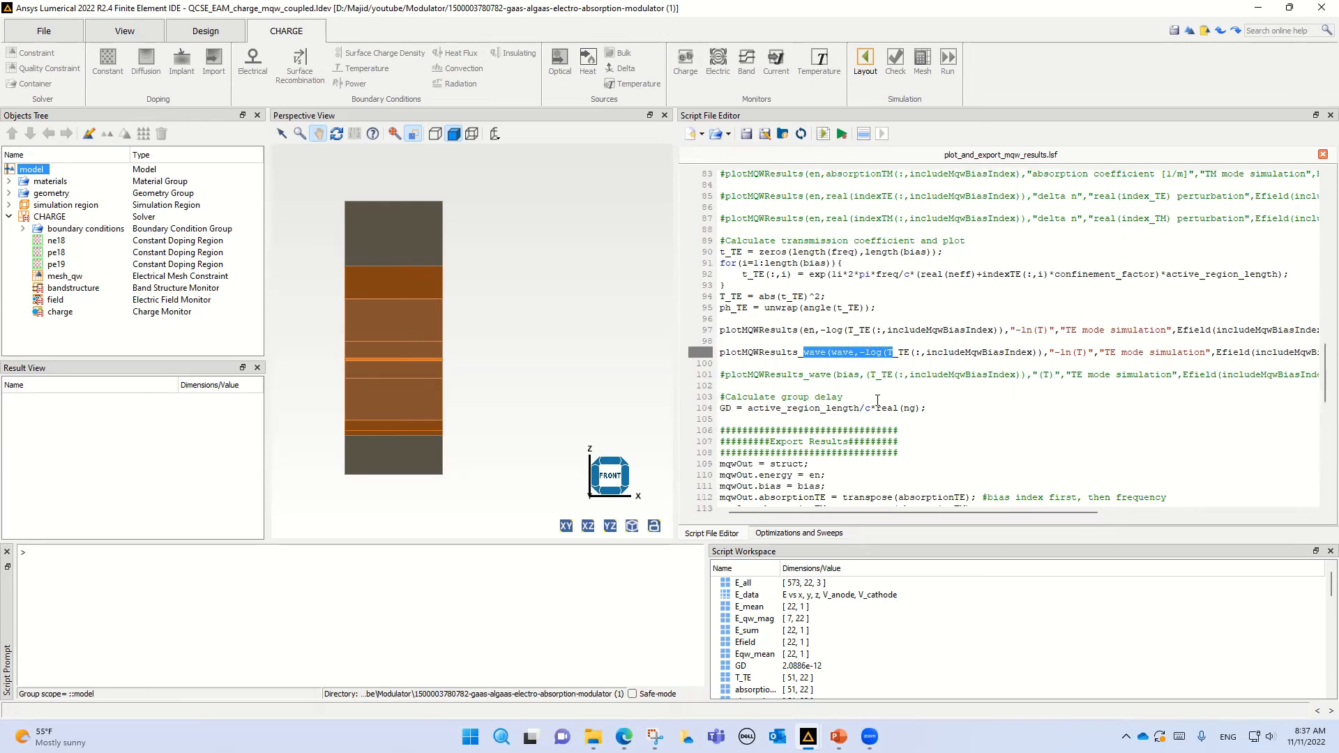
drag(926, 409, 719, 410)
Examine the Export Results section, highlighting the mqwOut struct fields and the output file name EAM_Sparam_data.txt.
scroll(951, 477, down, 3)
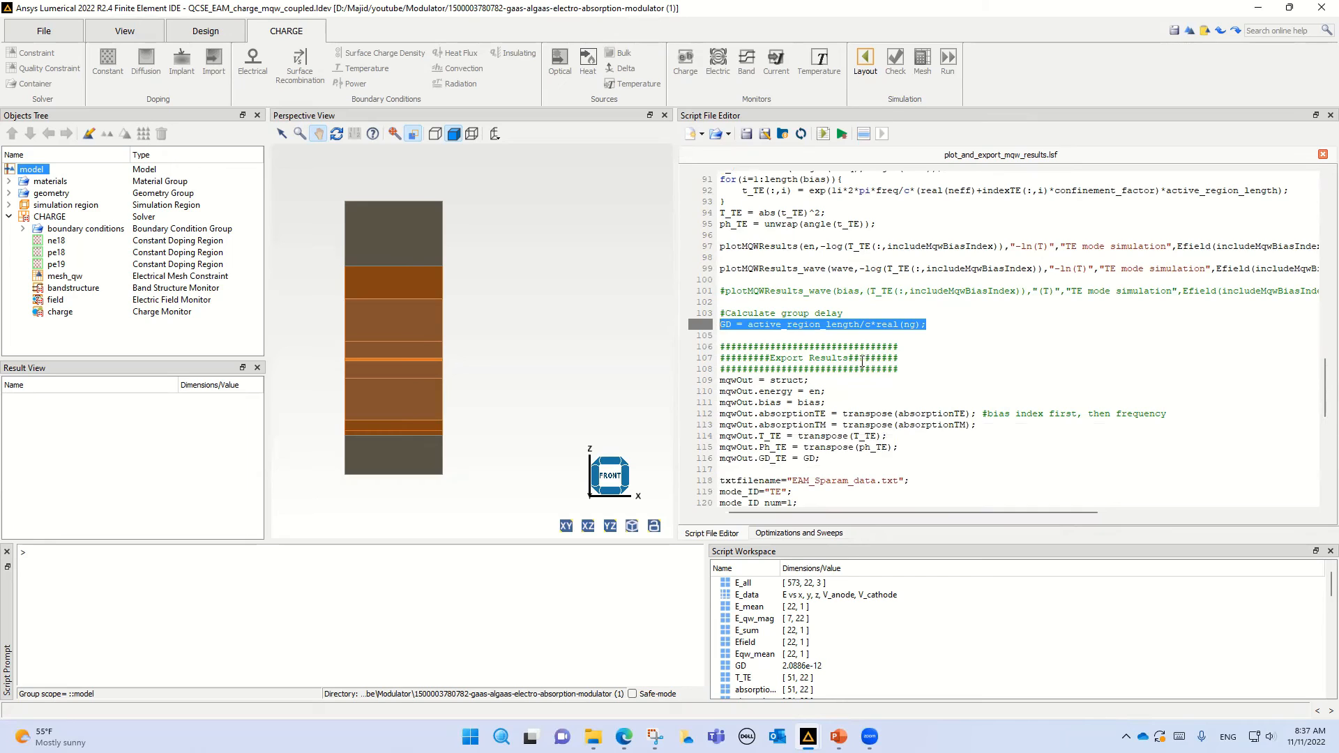
double_click(730, 381)
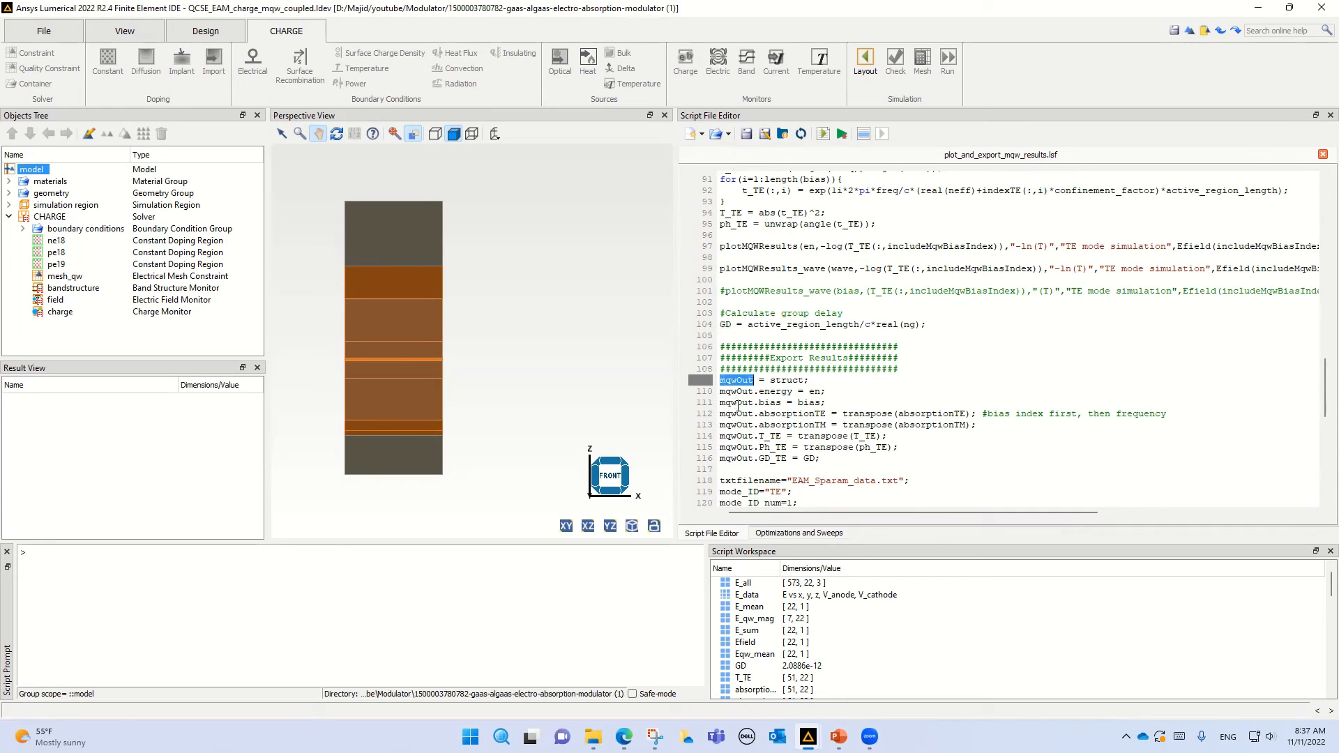
double_click(774, 391)
double_click(771, 403)
double_click(788, 413)
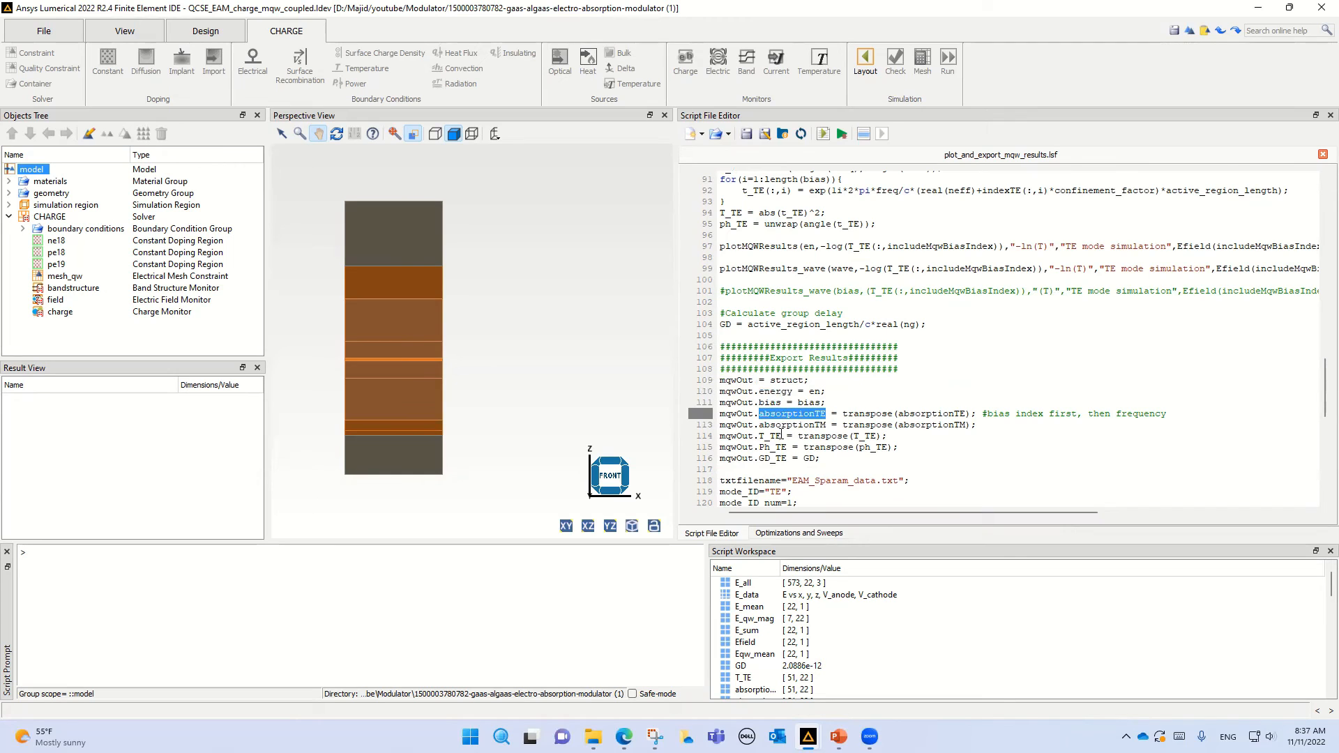
double_click(774, 459)
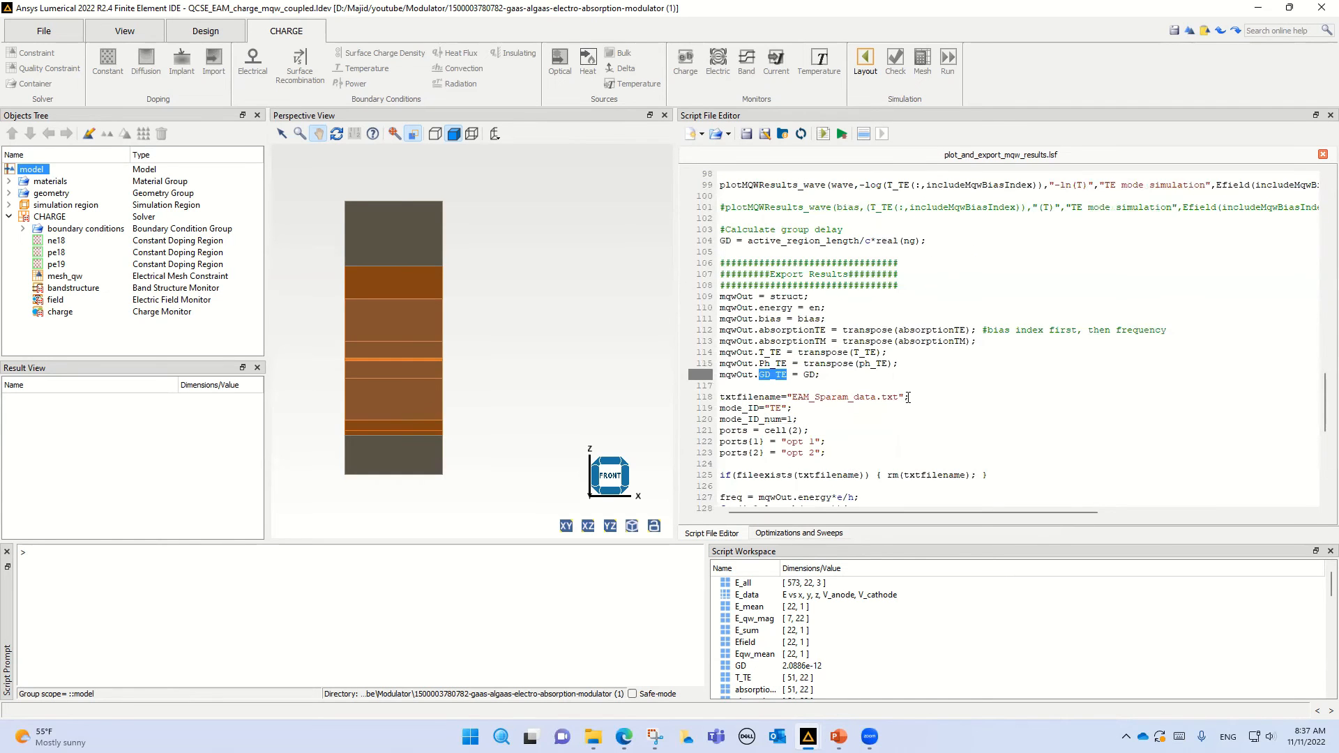
drag(908, 397, 721, 397)
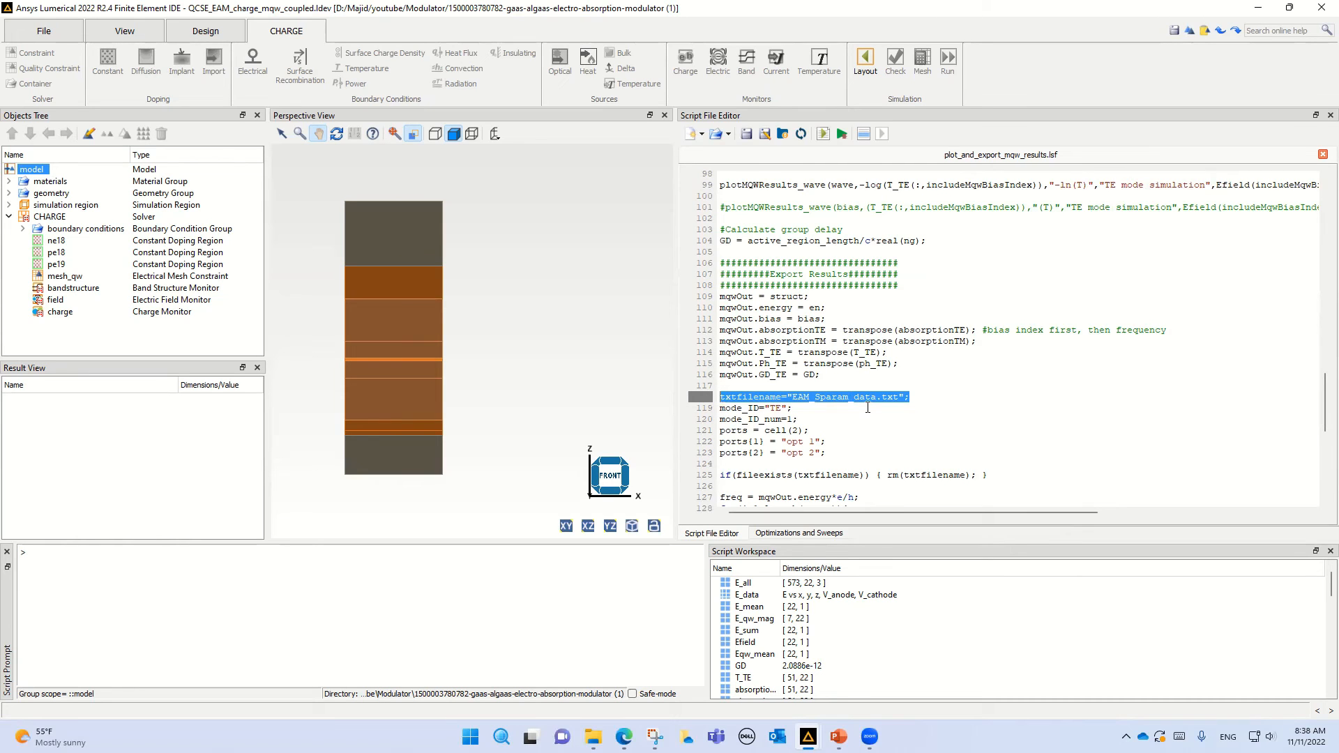
scroll(868, 408, down, 6)
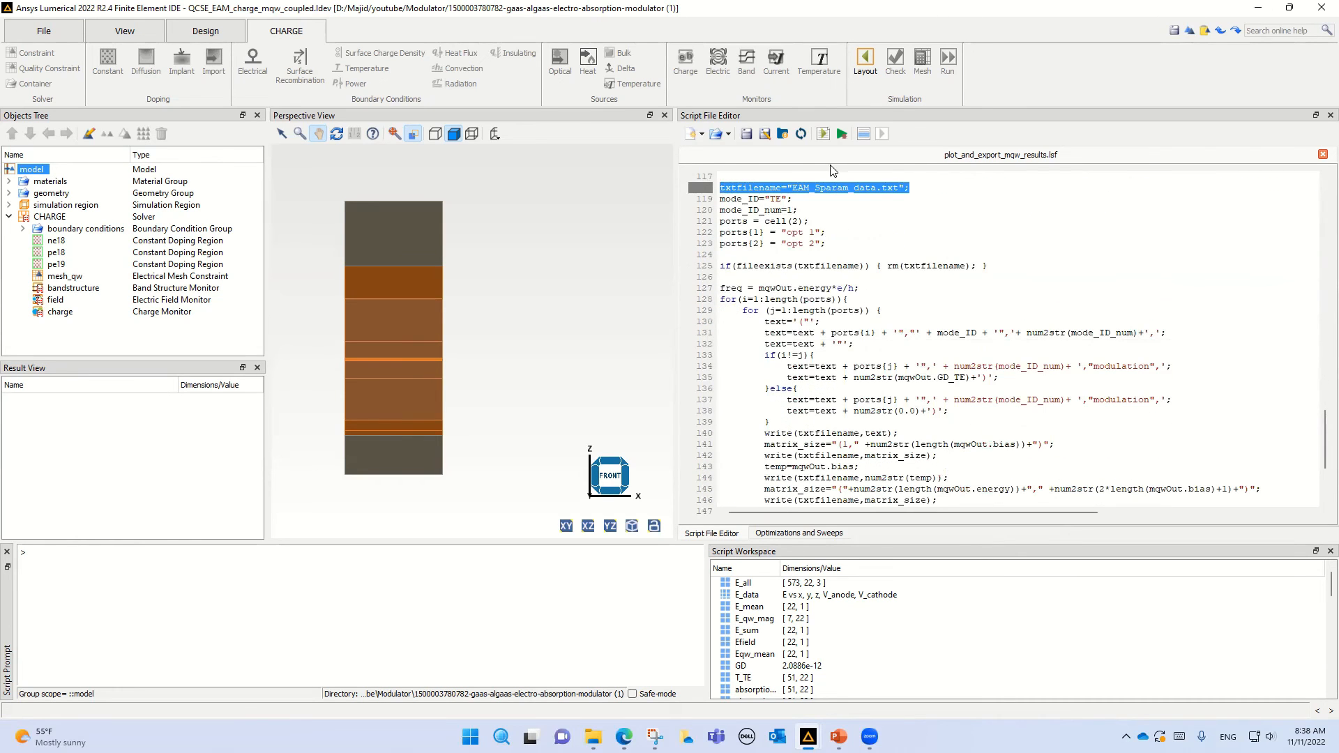
Run the plot_and_export_mqw_results.lsf script and separate the two resulting -ln(T) figures so both can be seen.
click(823, 134)
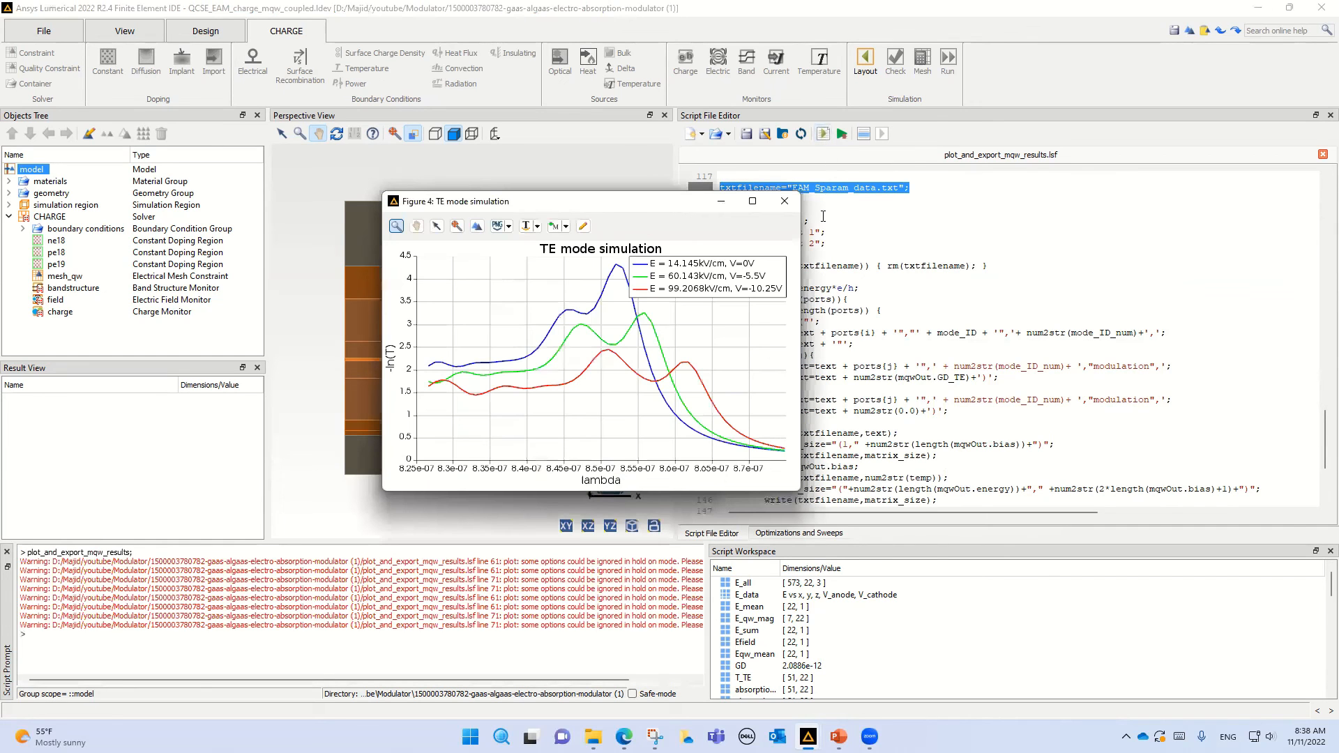
drag(663, 201, 943, 124)
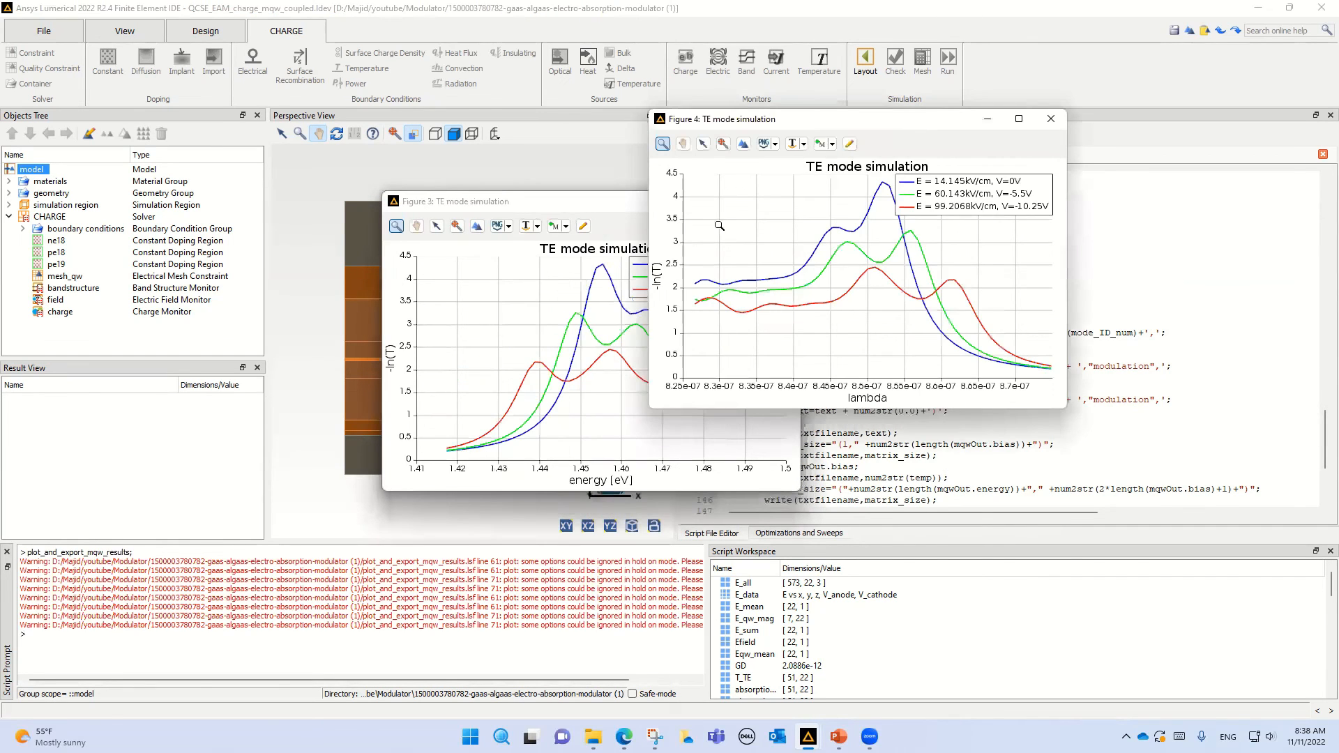
click(583, 206)
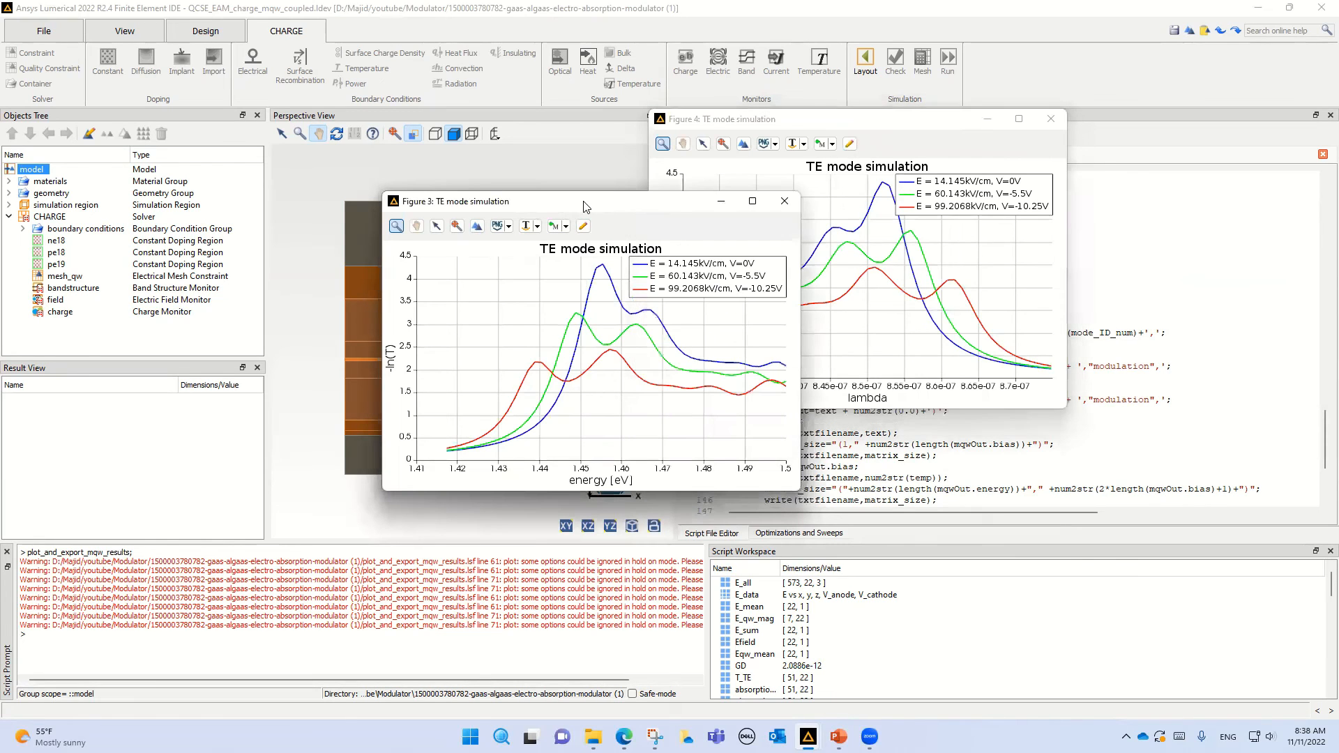
drag(585, 206, 851, 431)
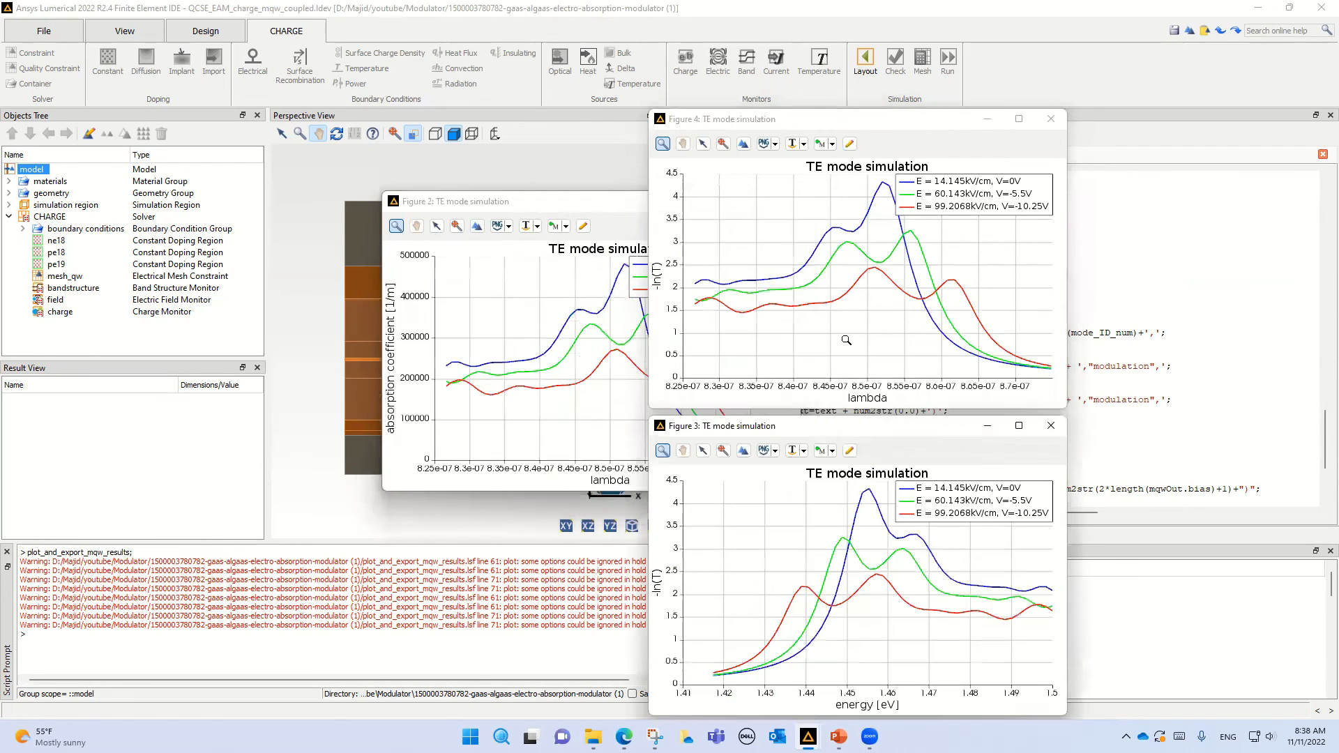
View the -ln(T) versus lambda figure at full size, restore it, and place the -ln(T) versus energy figure directly beneath it.
click(919, 106)
double_click(921, 116)
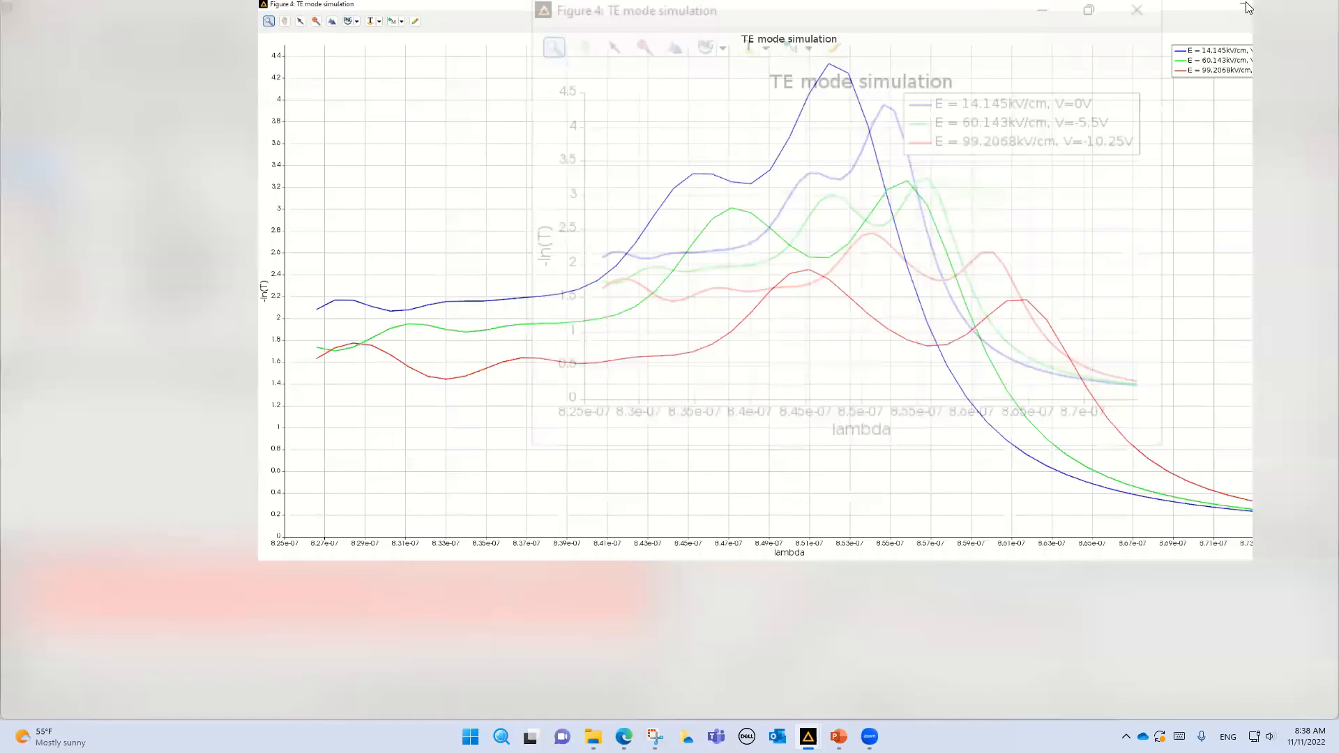
click(1292, 9)
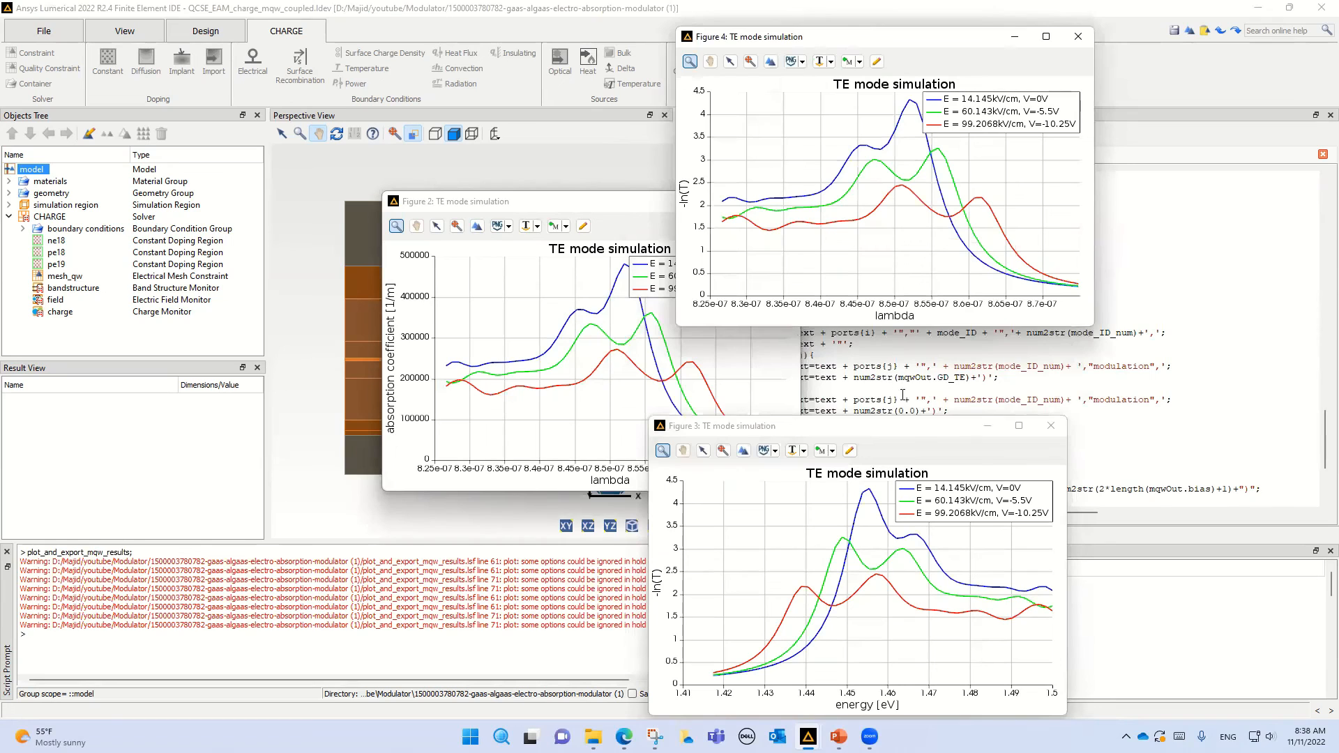
click(924, 431)
drag(937, 406, 959, 332)
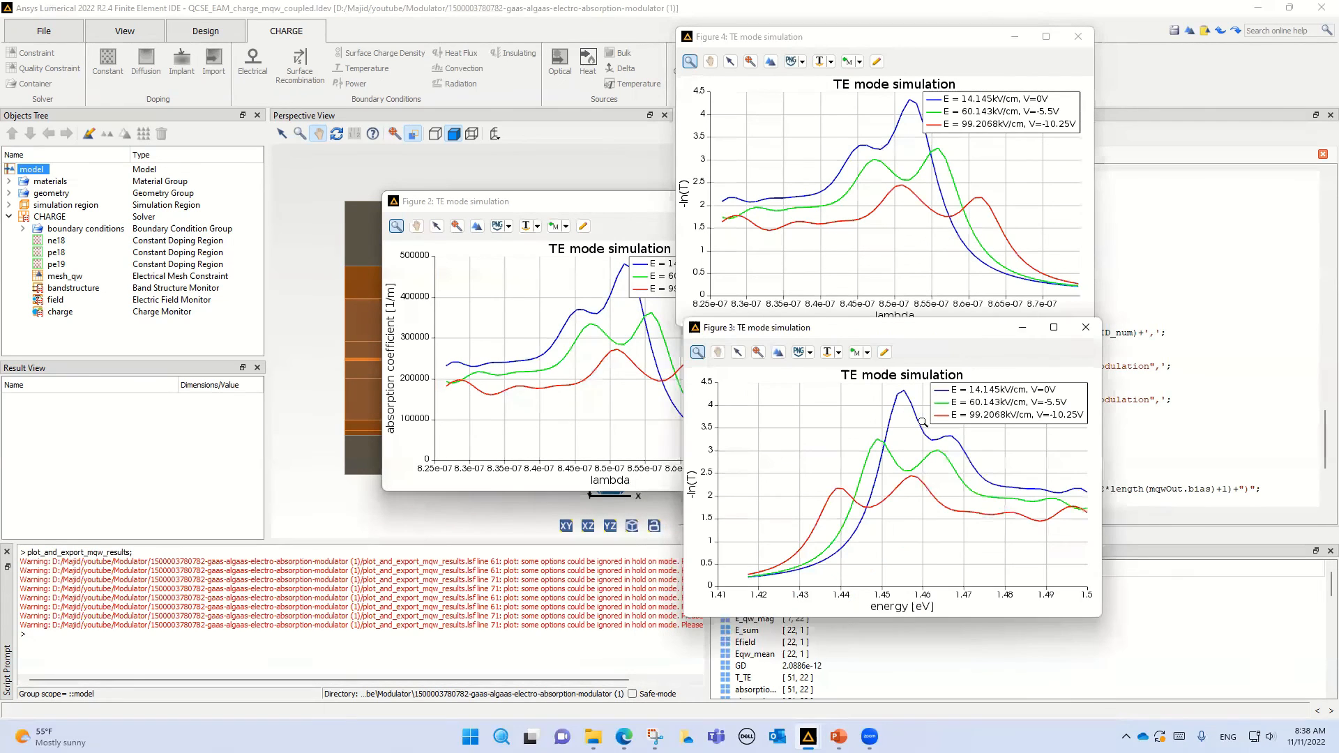
View the absorption versus lambda figure at full size, restore it, and arrange it above the absorption versus energy figure.
click(542, 199)
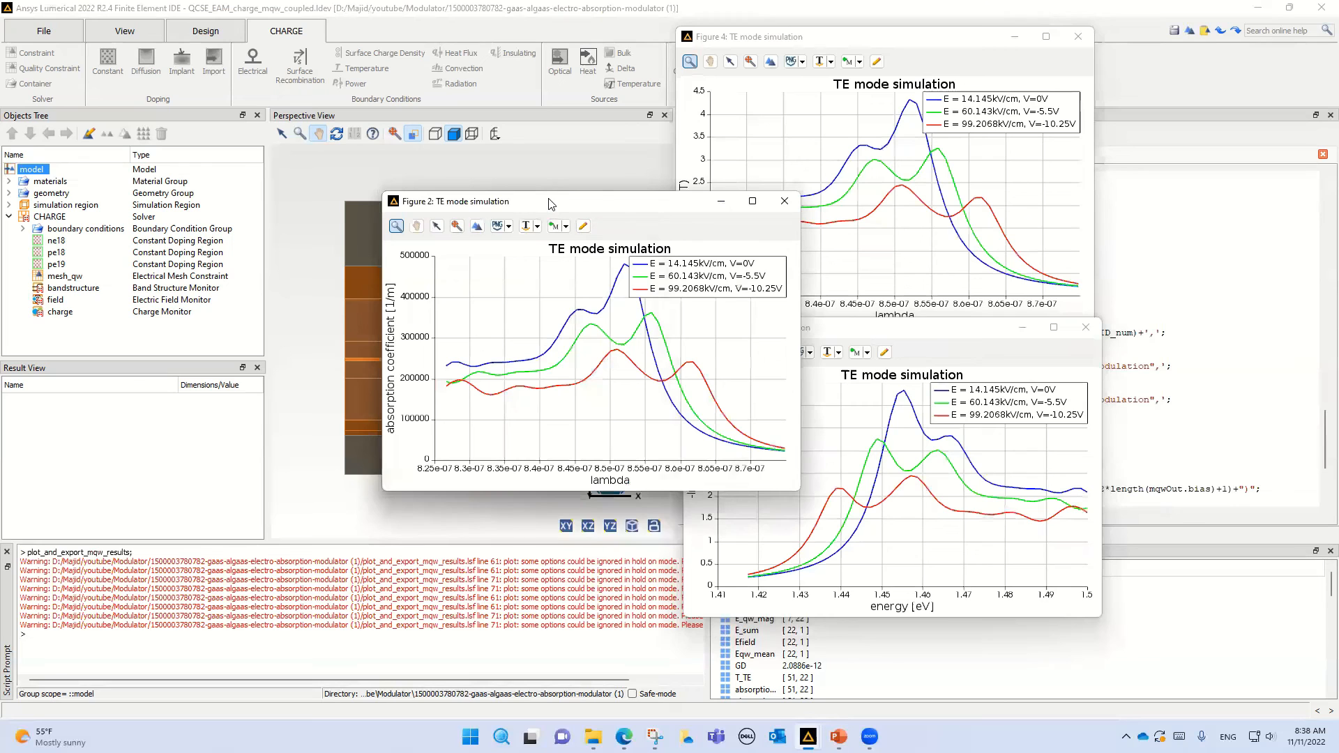
drag(533, 192, 353, 4)
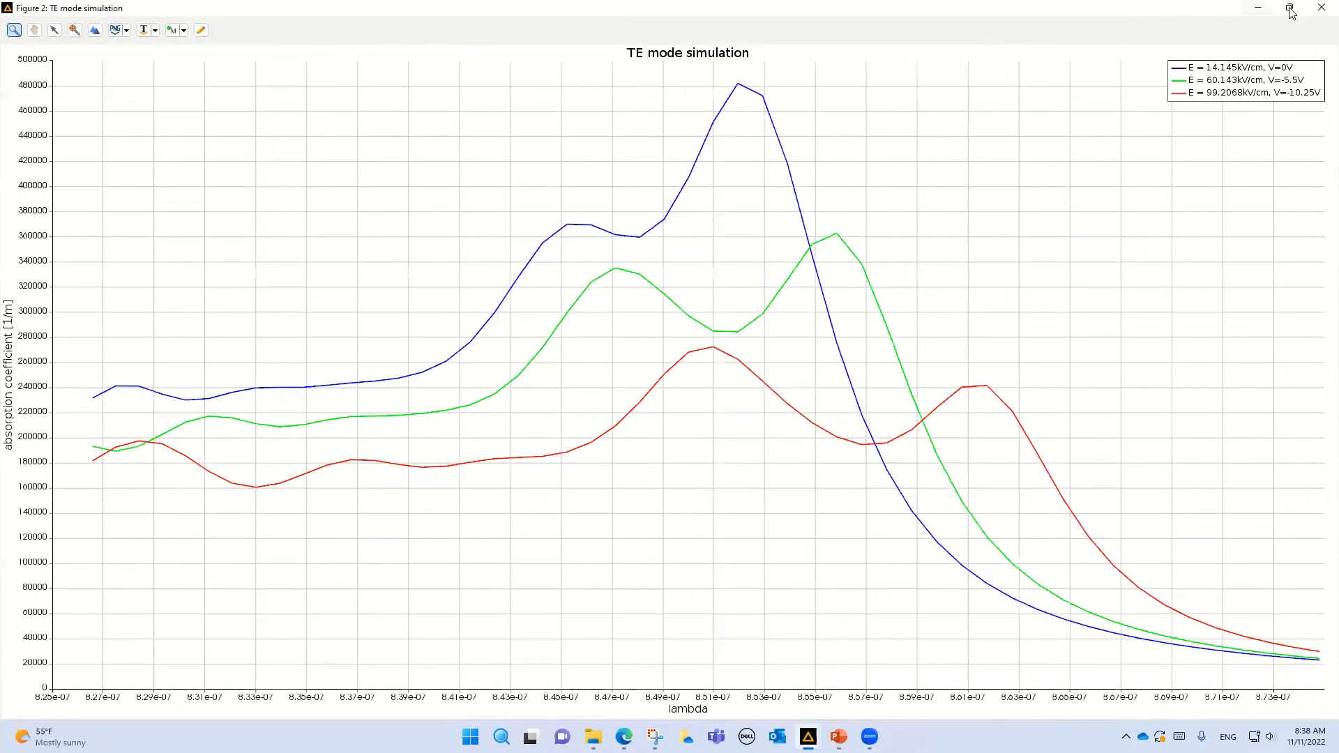
click(1291, 9)
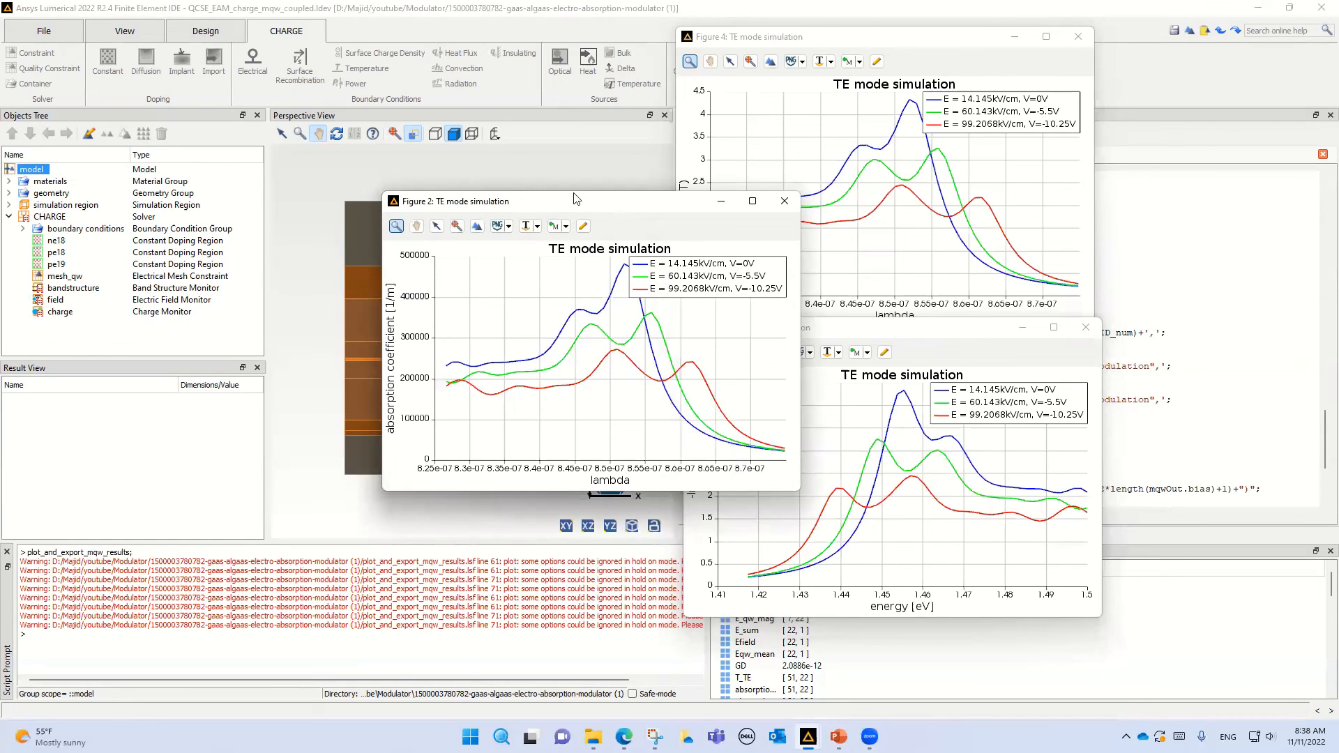
drag(574, 198, 341, 36)
click(621, 210)
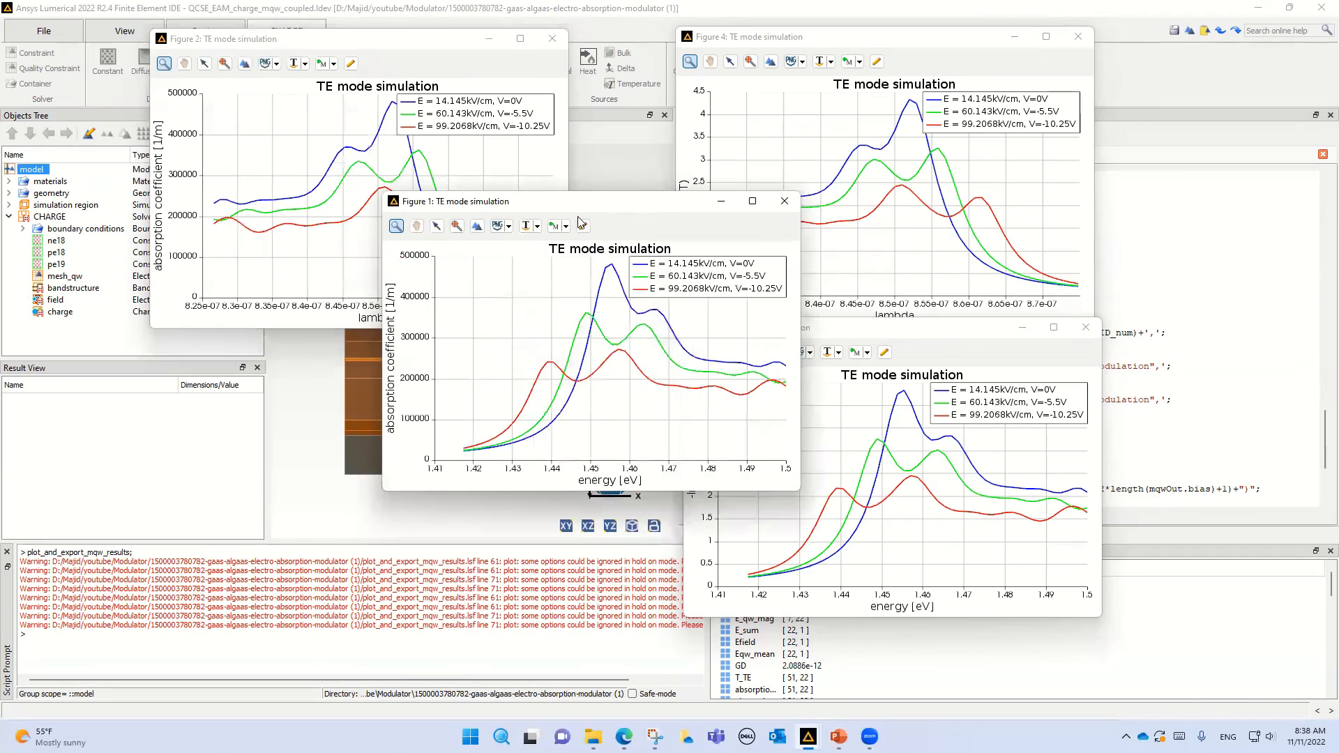
drag(598, 201, 366, 343)
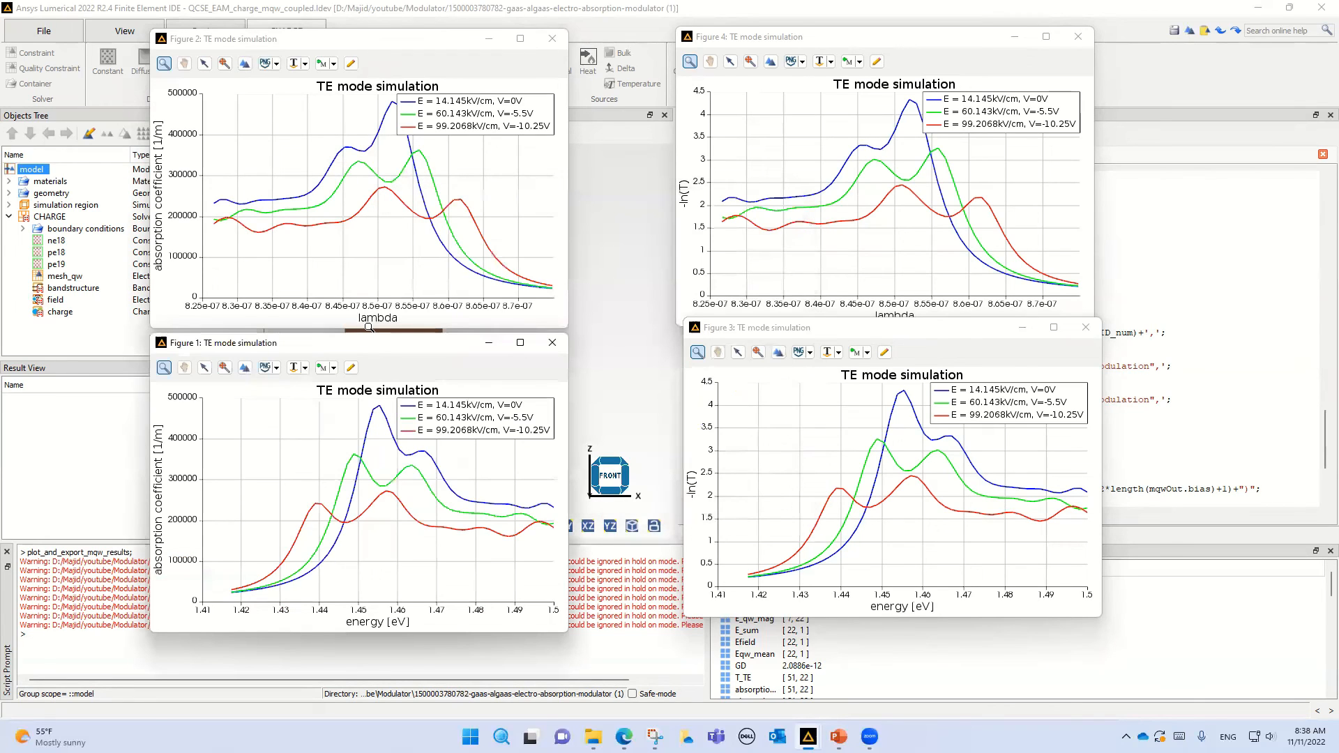
Maximize the absorption versus lambda figure and switch to PowerPoint's Different Scheme slide to compare the modulation mechanisms.
mouse_move(440, 216)
click(519, 39)
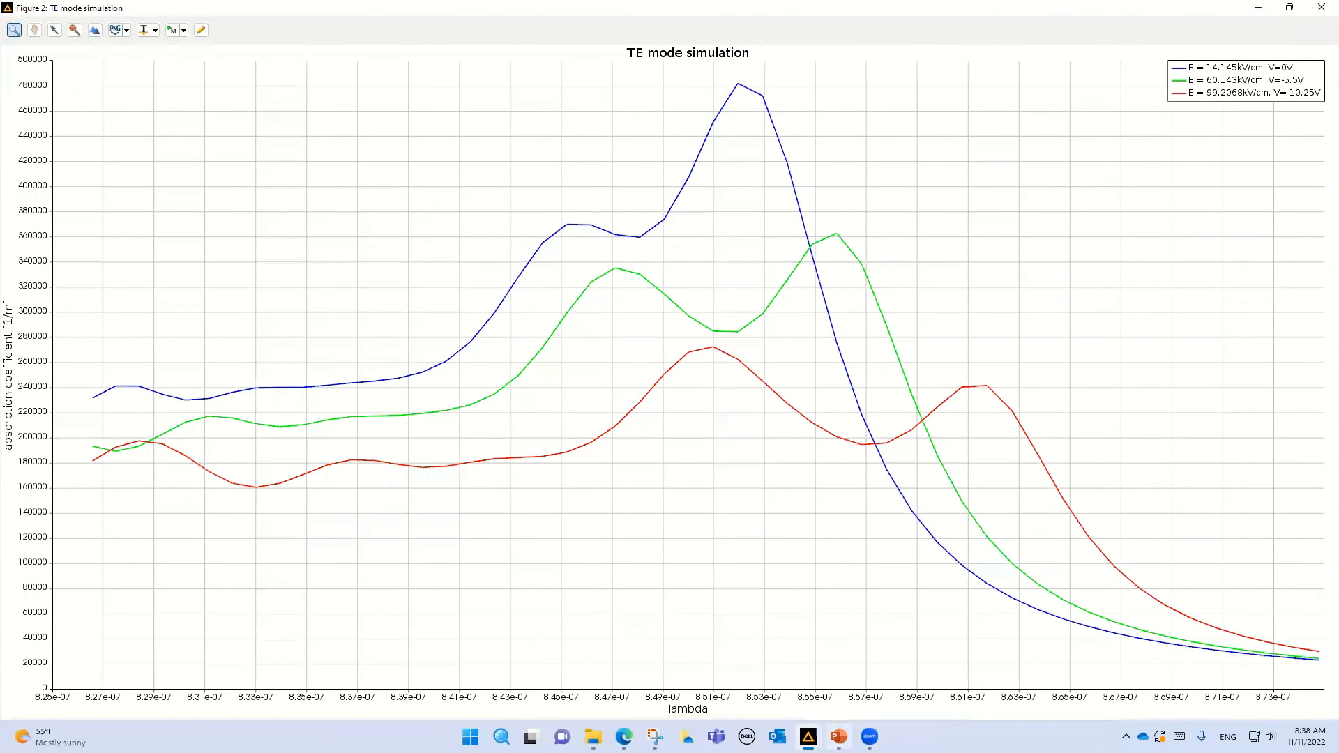
click(839, 737)
scroll(100, 256, up, 2)
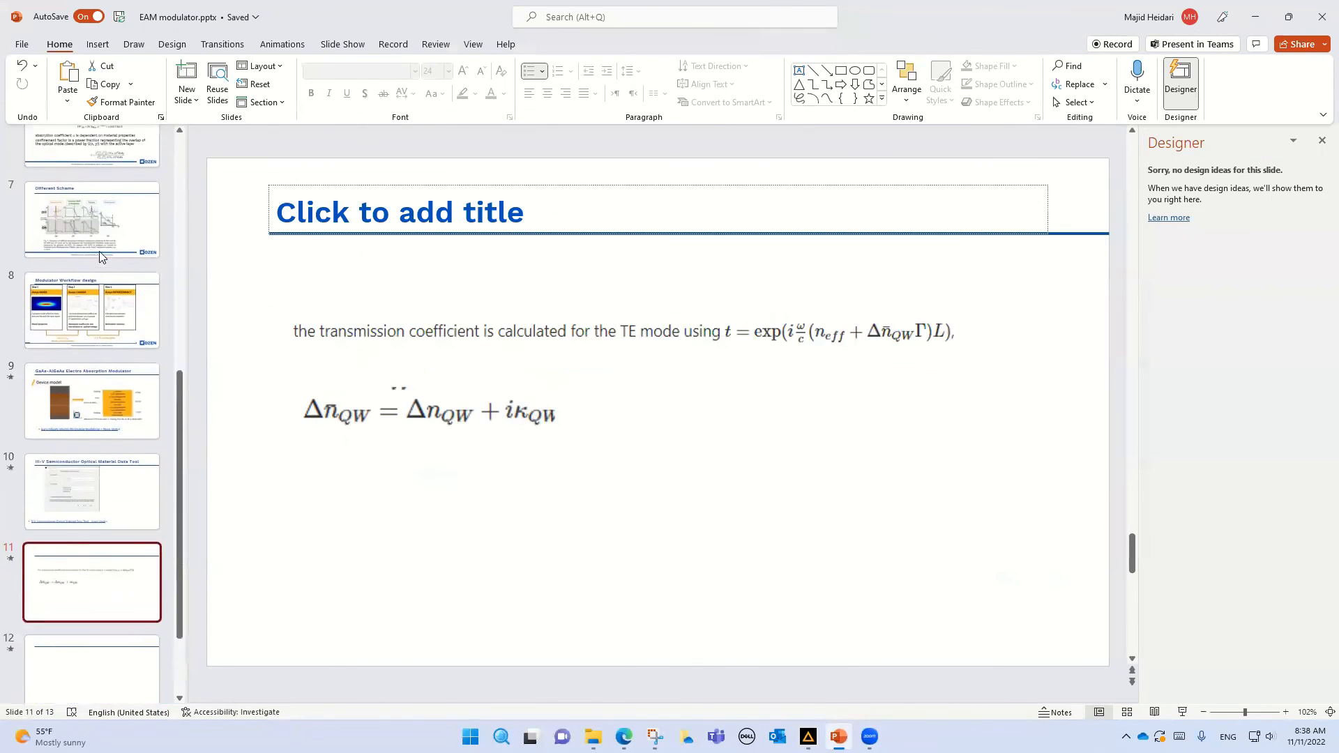
click(92, 239)
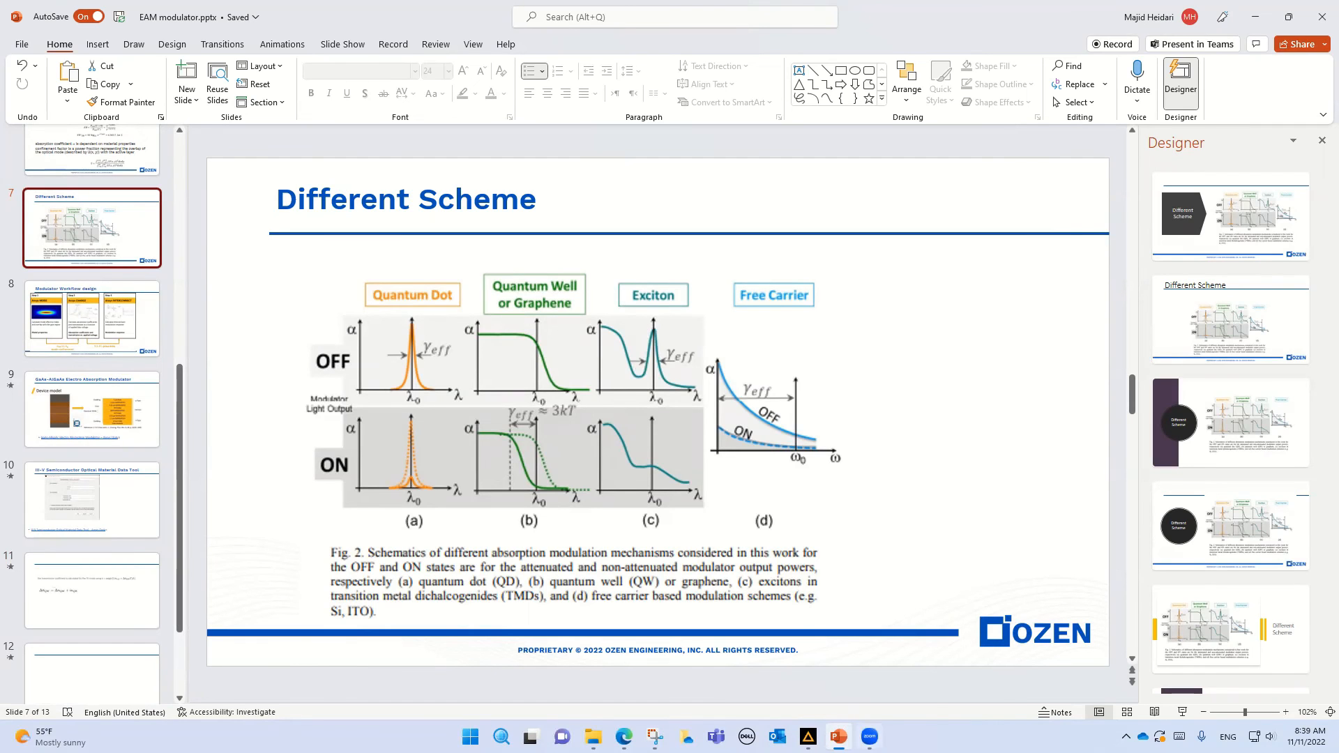
Compare the full-size absorption versus lambda figure with PowerPoint's Different Scheme slide, and restore the figure to its smaller window.
mouse_move(808, 736)
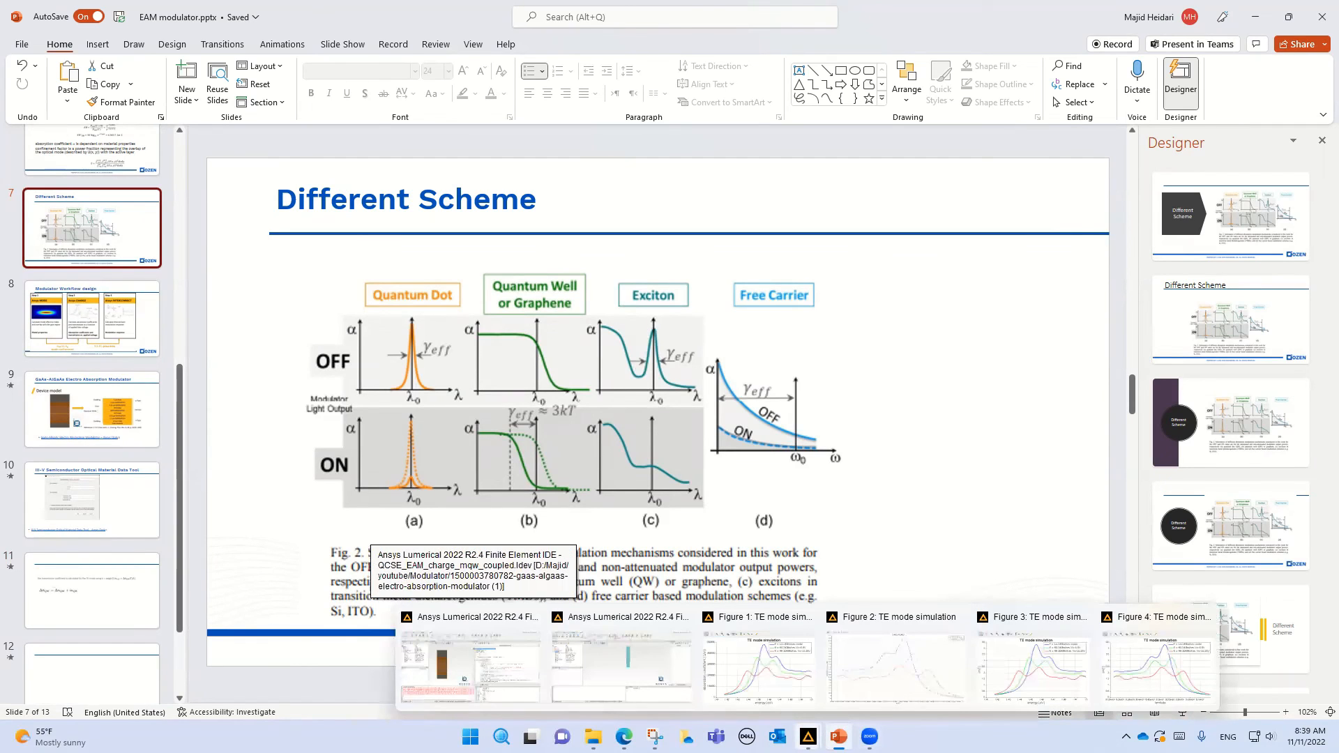
click(890, 696)
mouse_move(739, 77)
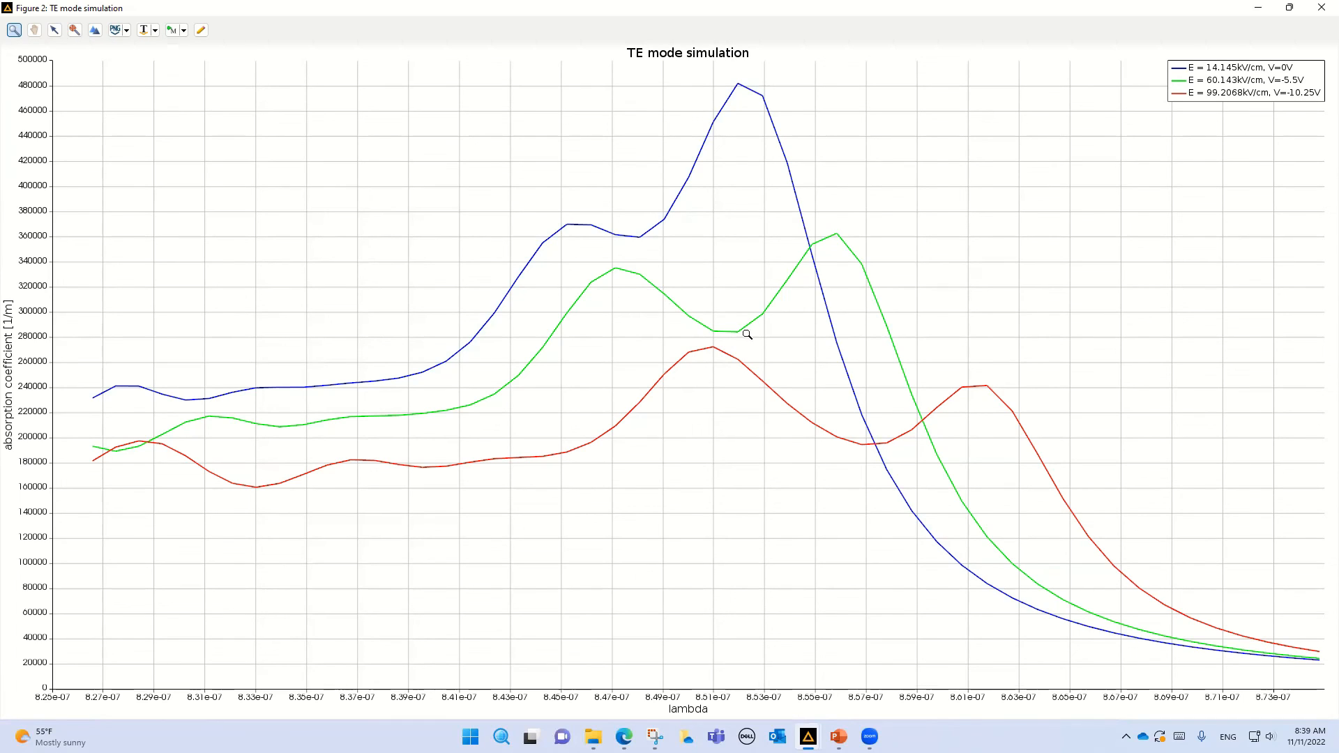
mouse_move(734, 334)
key(alt+Tab)
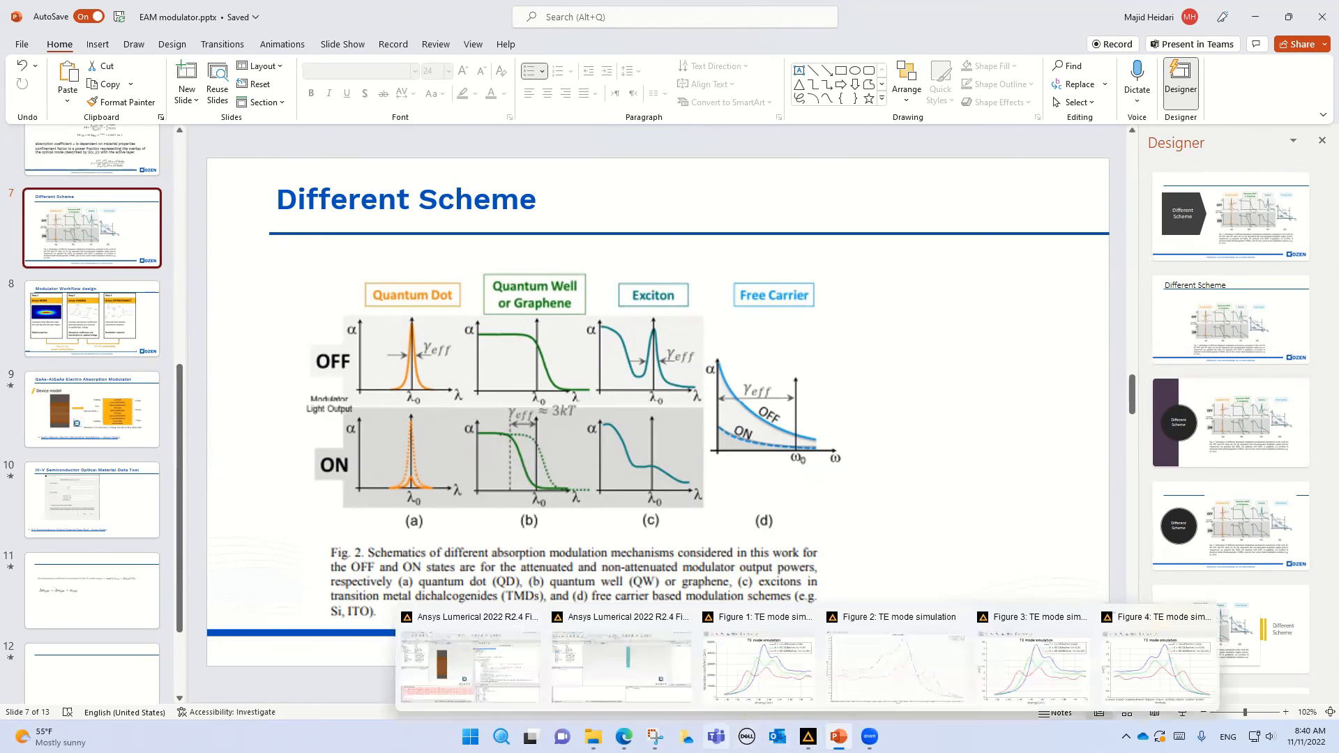
click(808, 736)
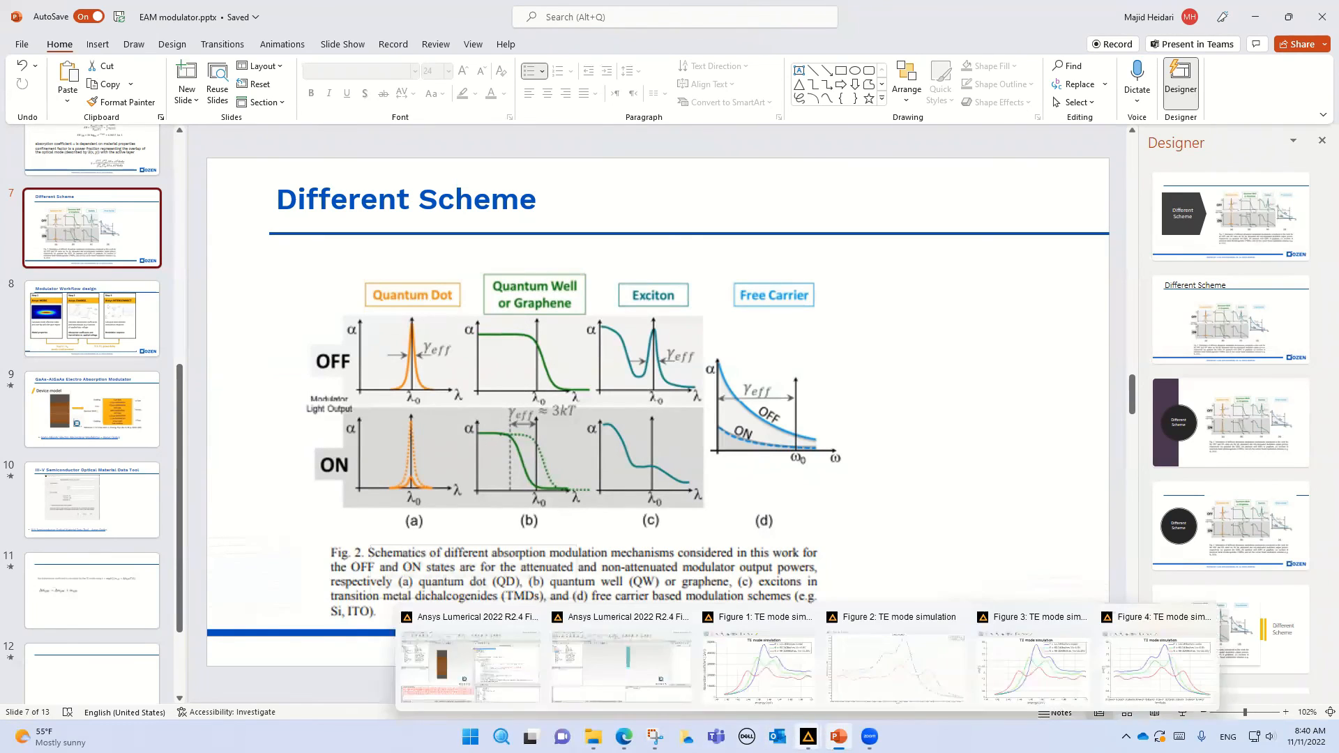
click(888, 684)
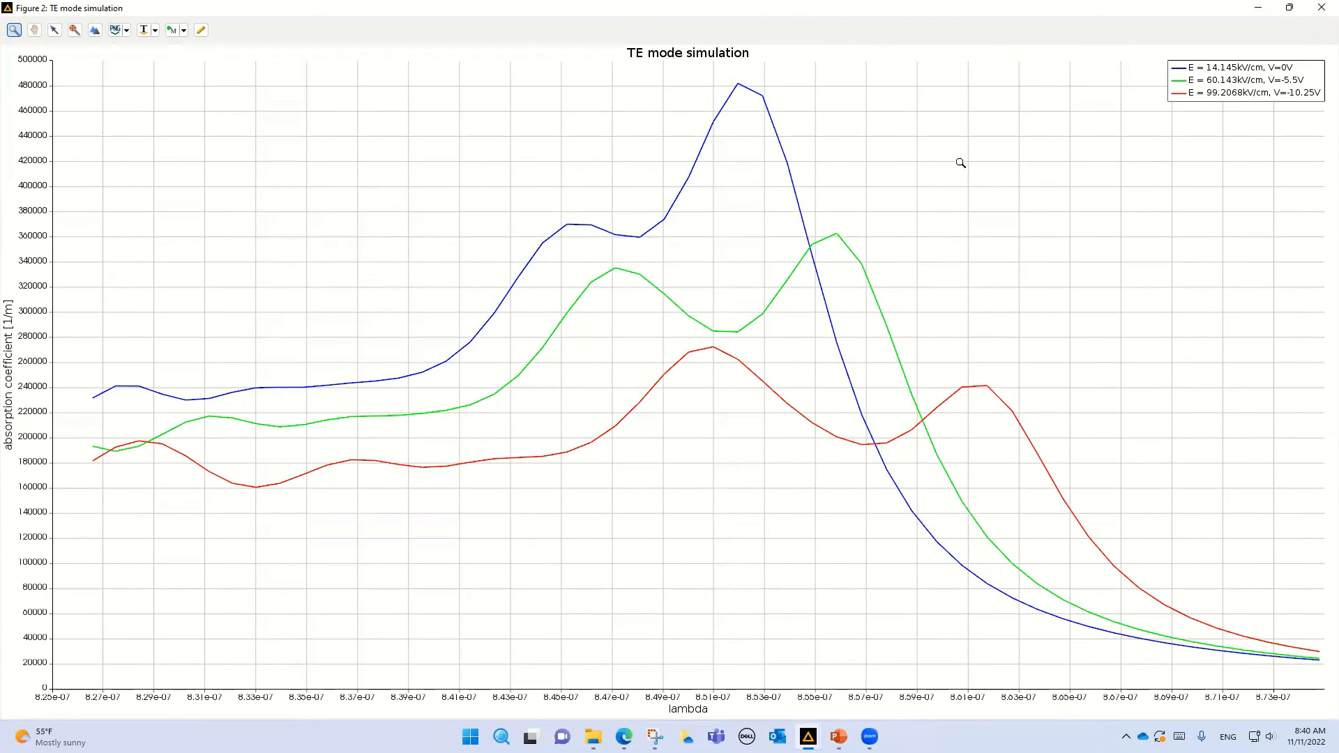
key(alt+Tab)
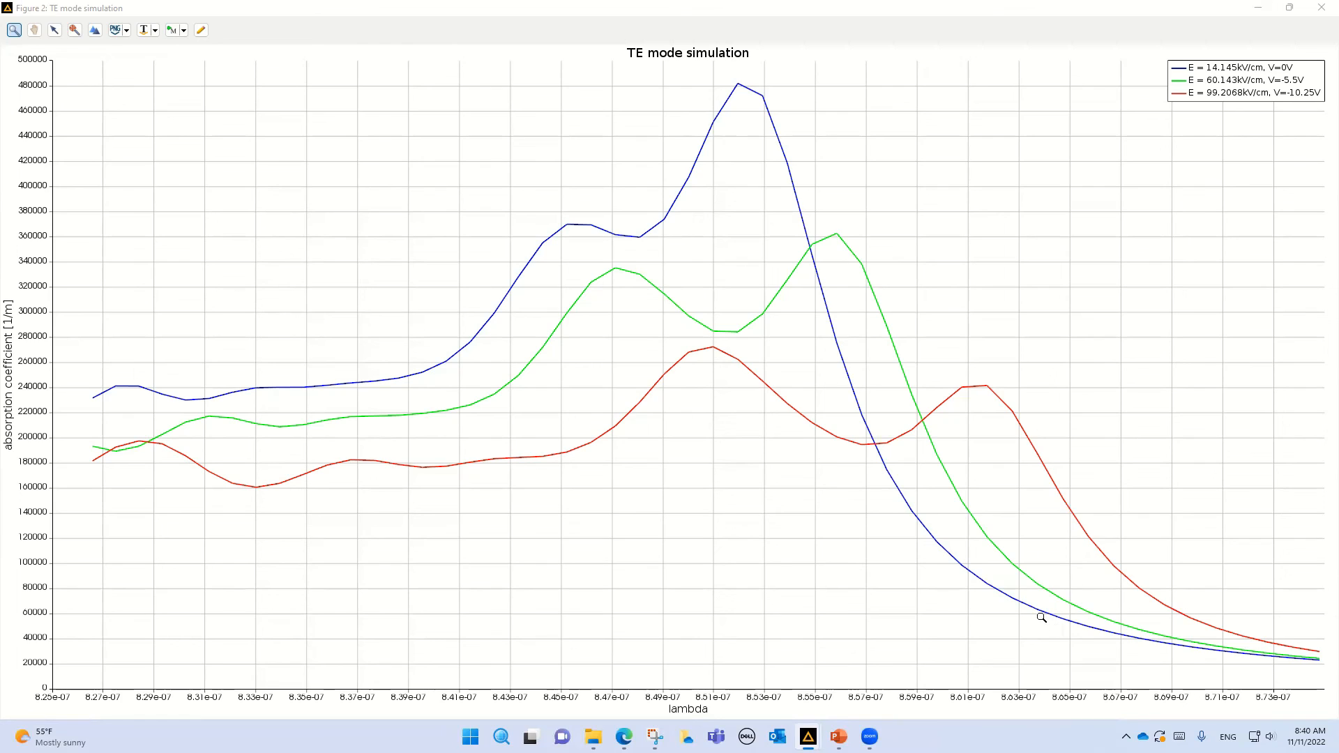
mouse_move(1042, 610)
click(1289, 8)
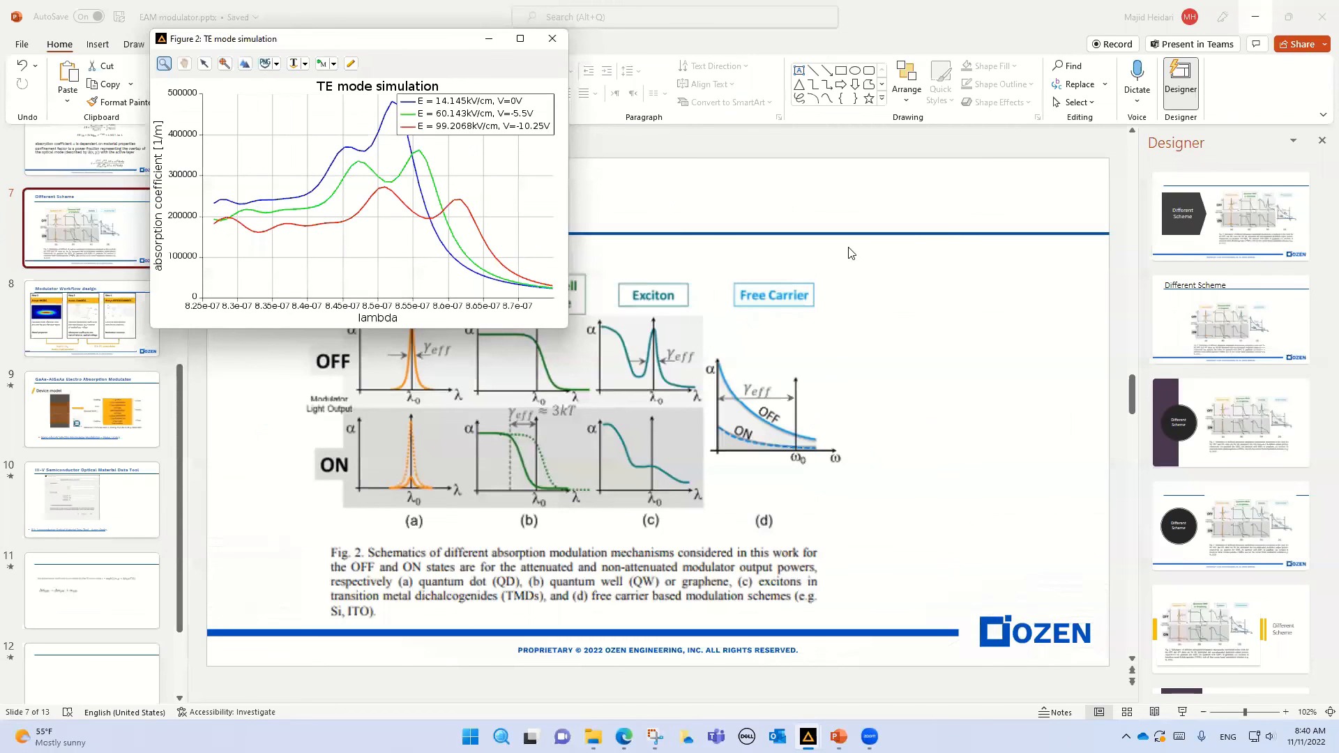
Switch to the QCSE_EAM_charge_mqw_coupled.ldev project in Lumerical and go through its materials, geometry and simulation region.
mouse_move(808, 736)
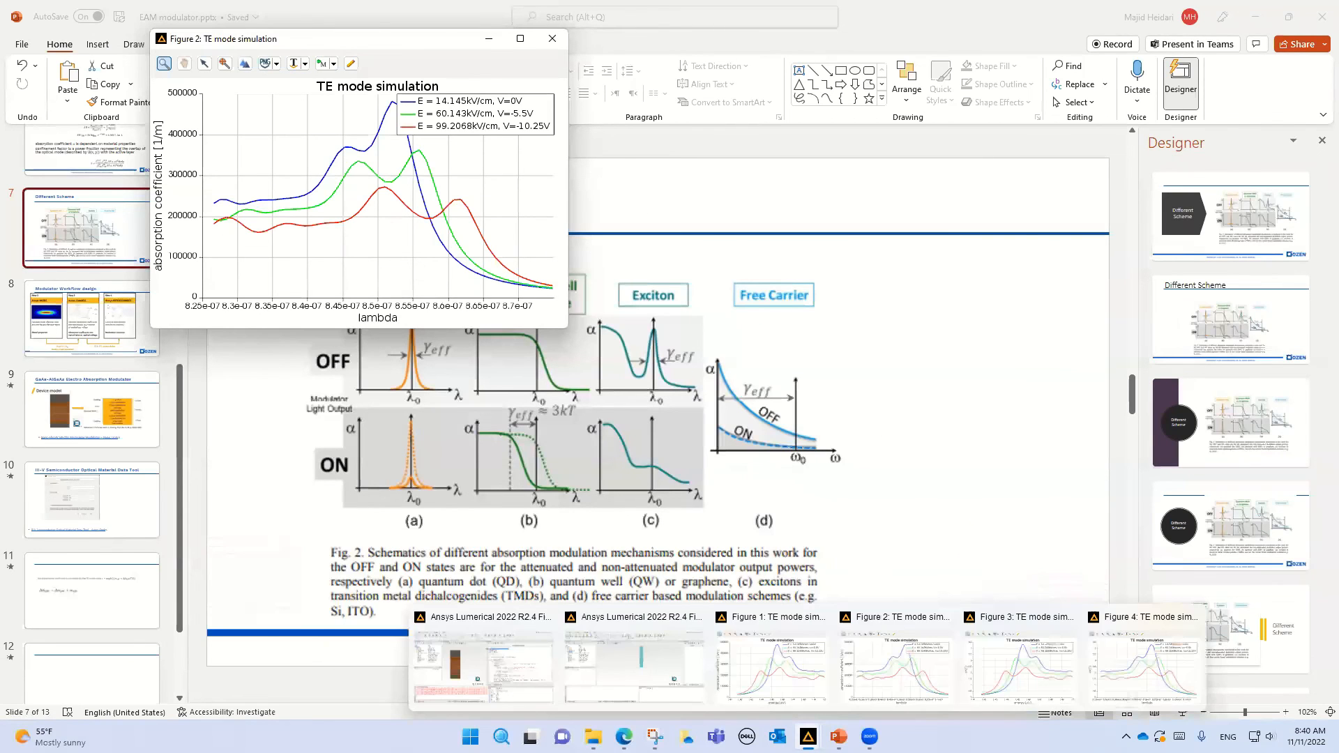
click(484, 671)
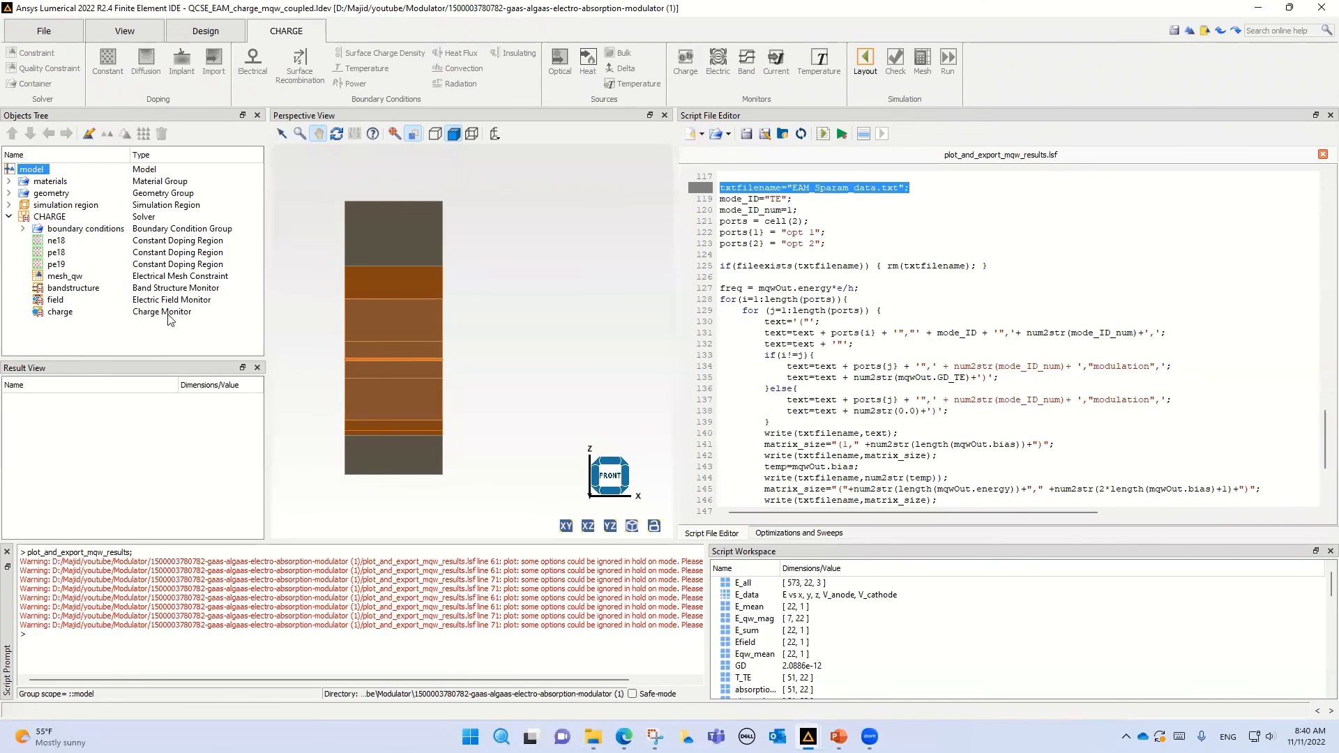
click(38, 183)
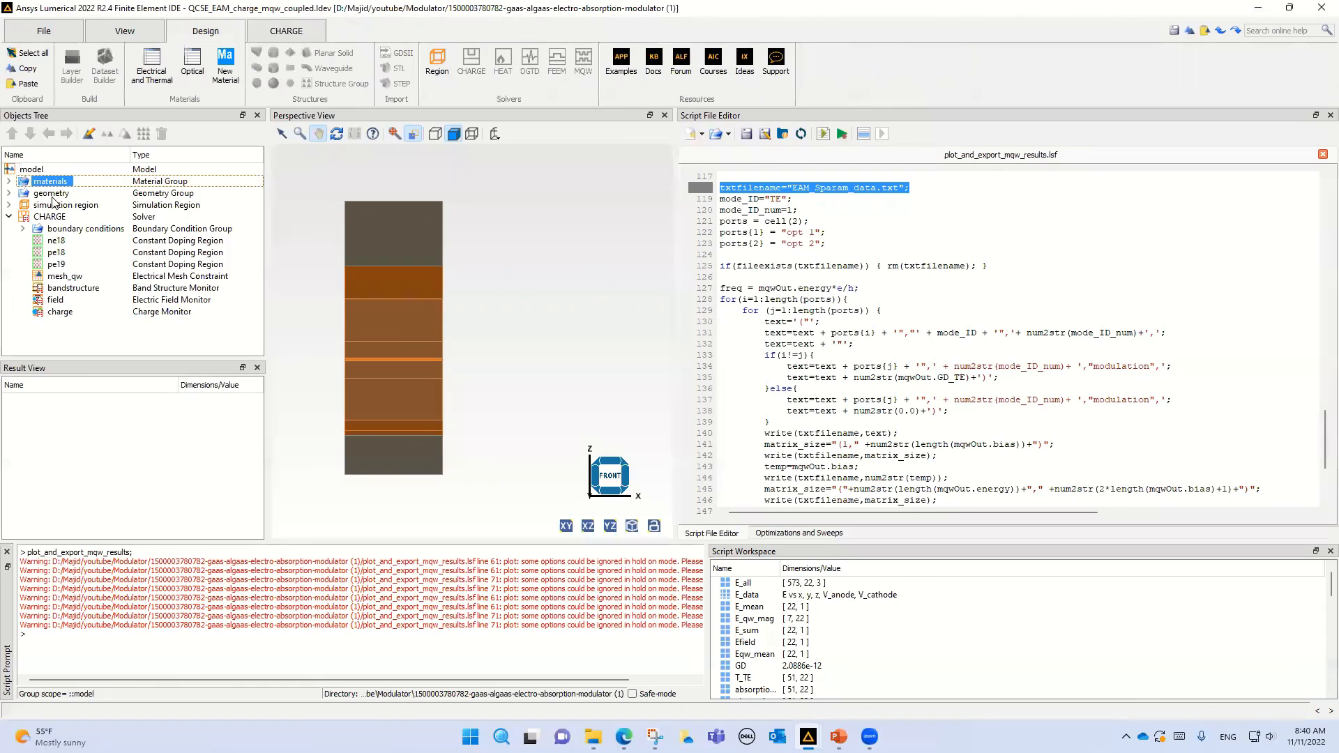
click(55, 194)
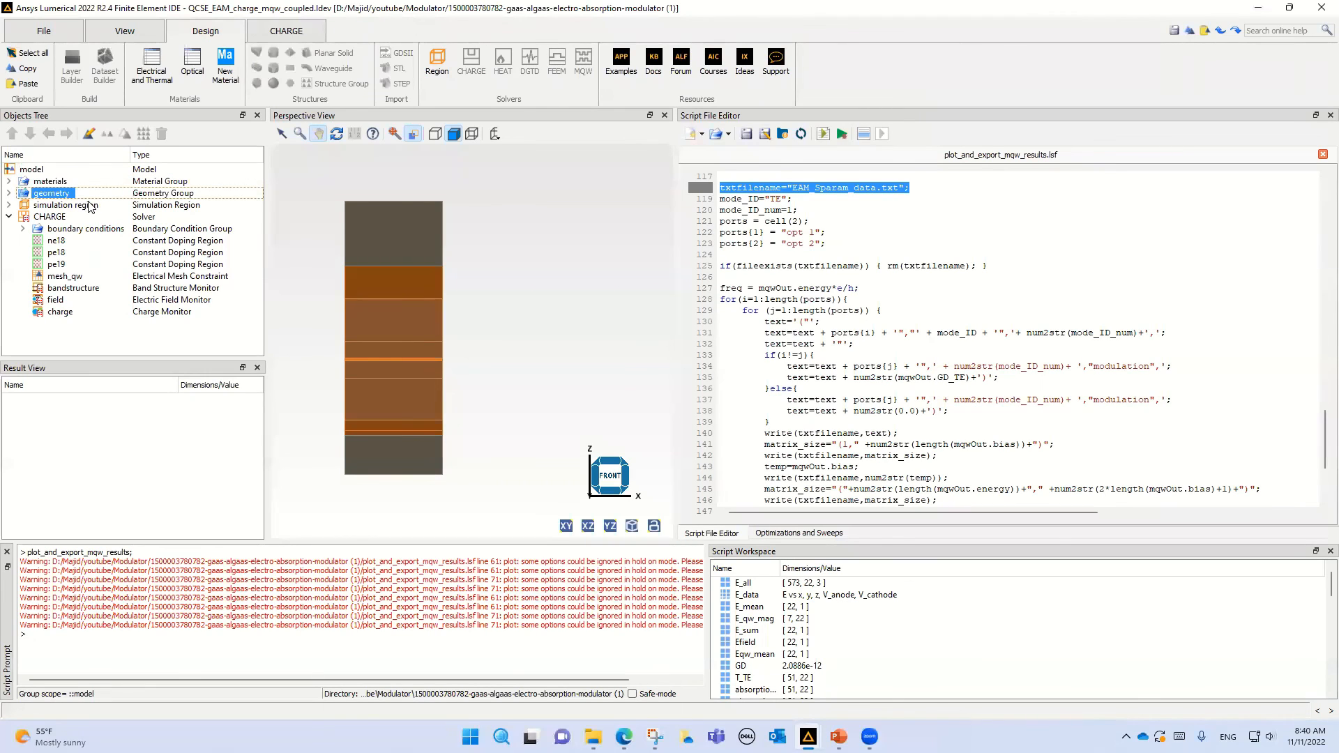
click(64, 207)
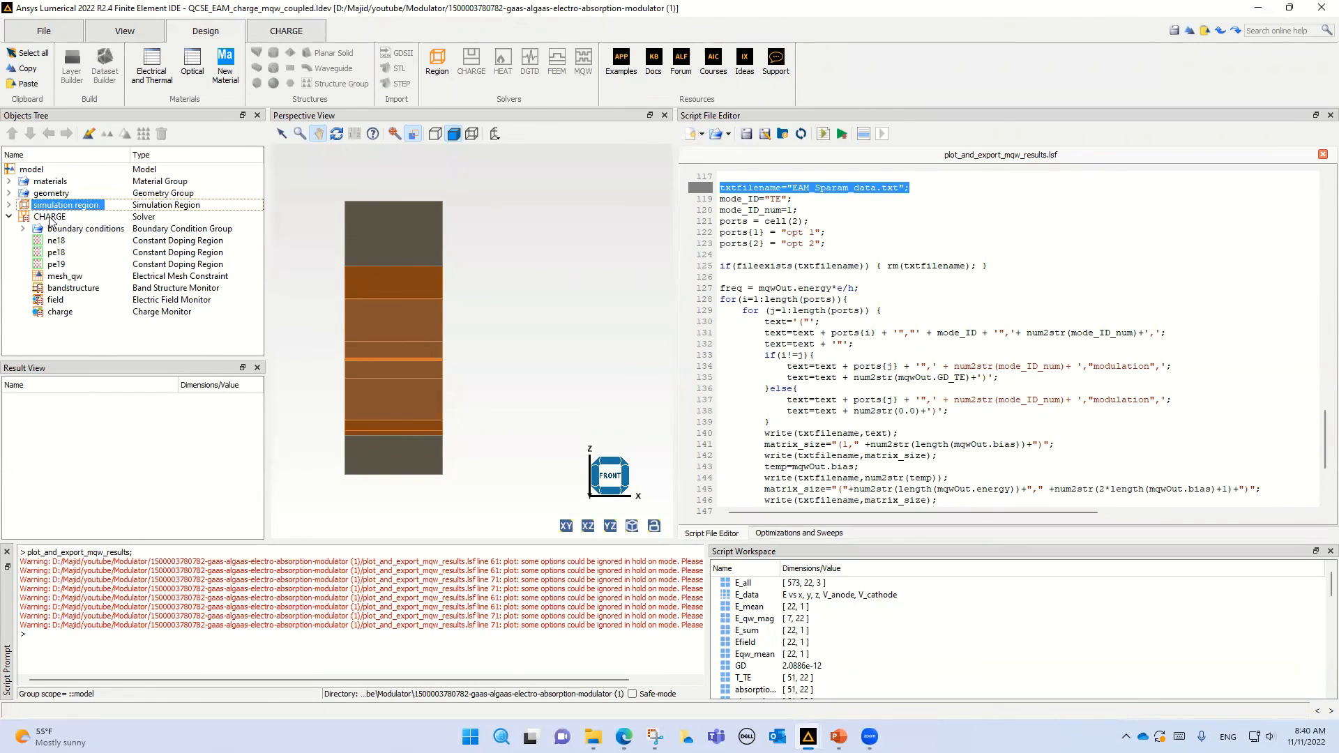
Go through the CHARGE solver's boundary conditions, the ne18, pe18 and pe19 doping regions, and the bandstructure, field and charge monitors.
click(51, 218)
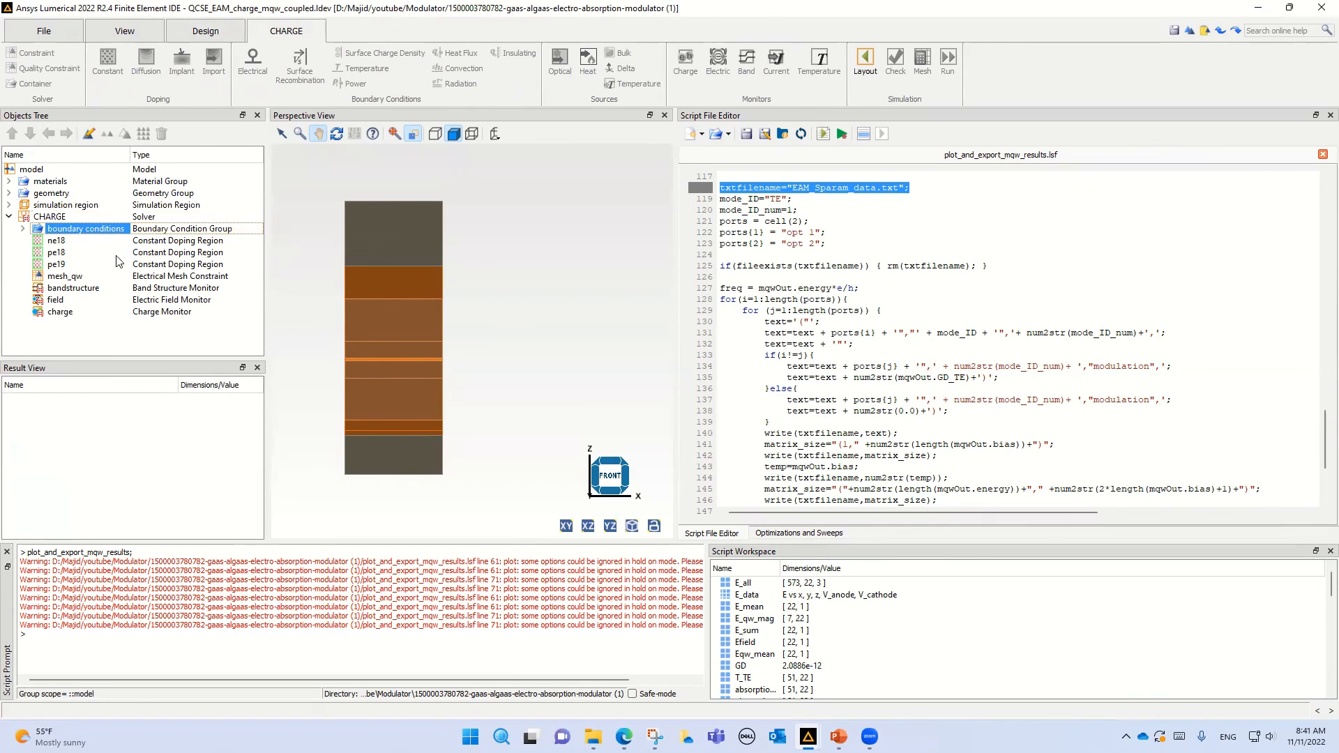
click(44, 241)
click(53, 253)
click(55, 265)
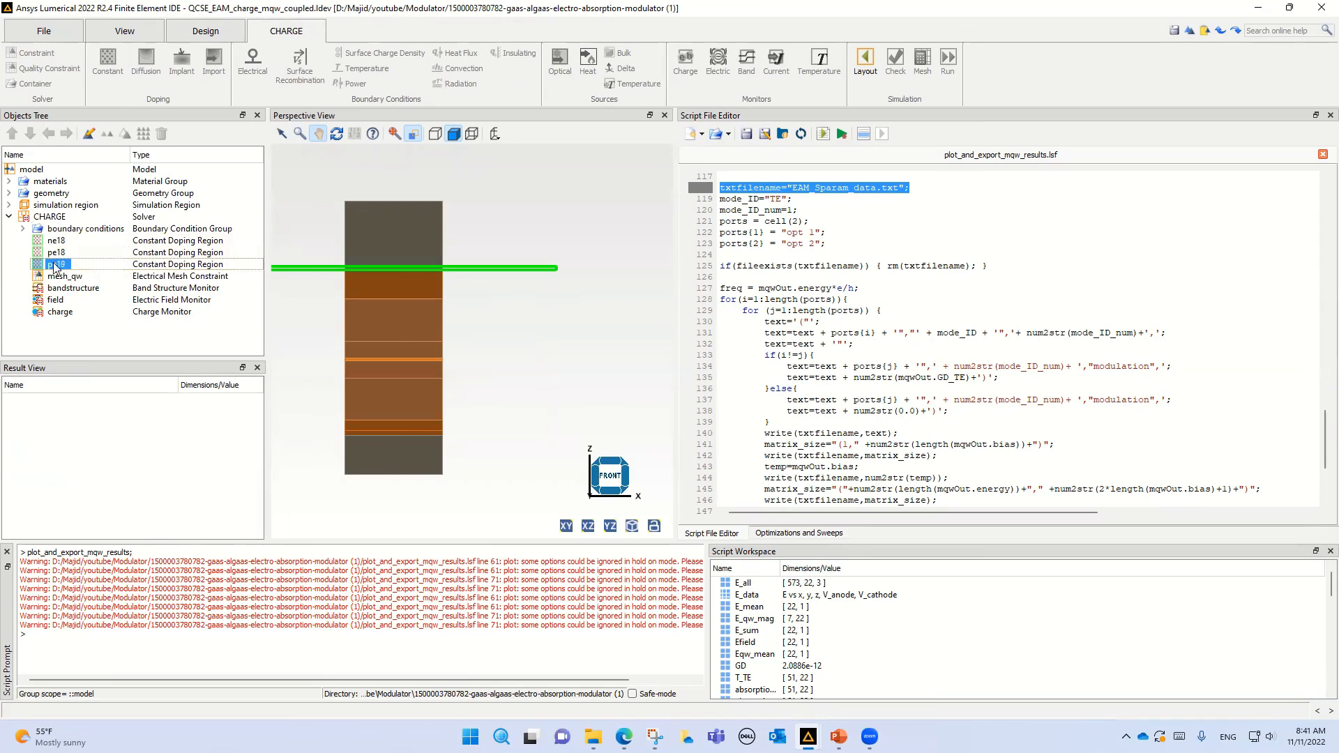
click(64, 289)
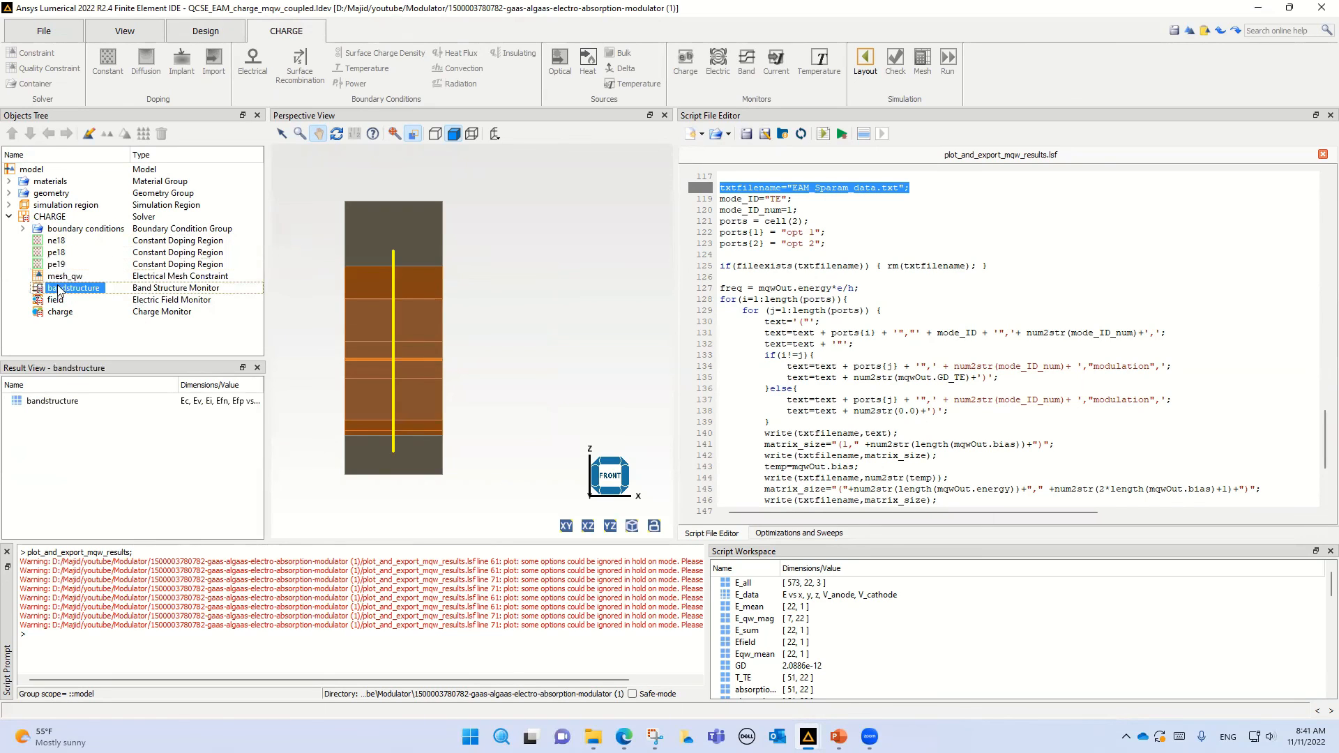
click(66, 301)
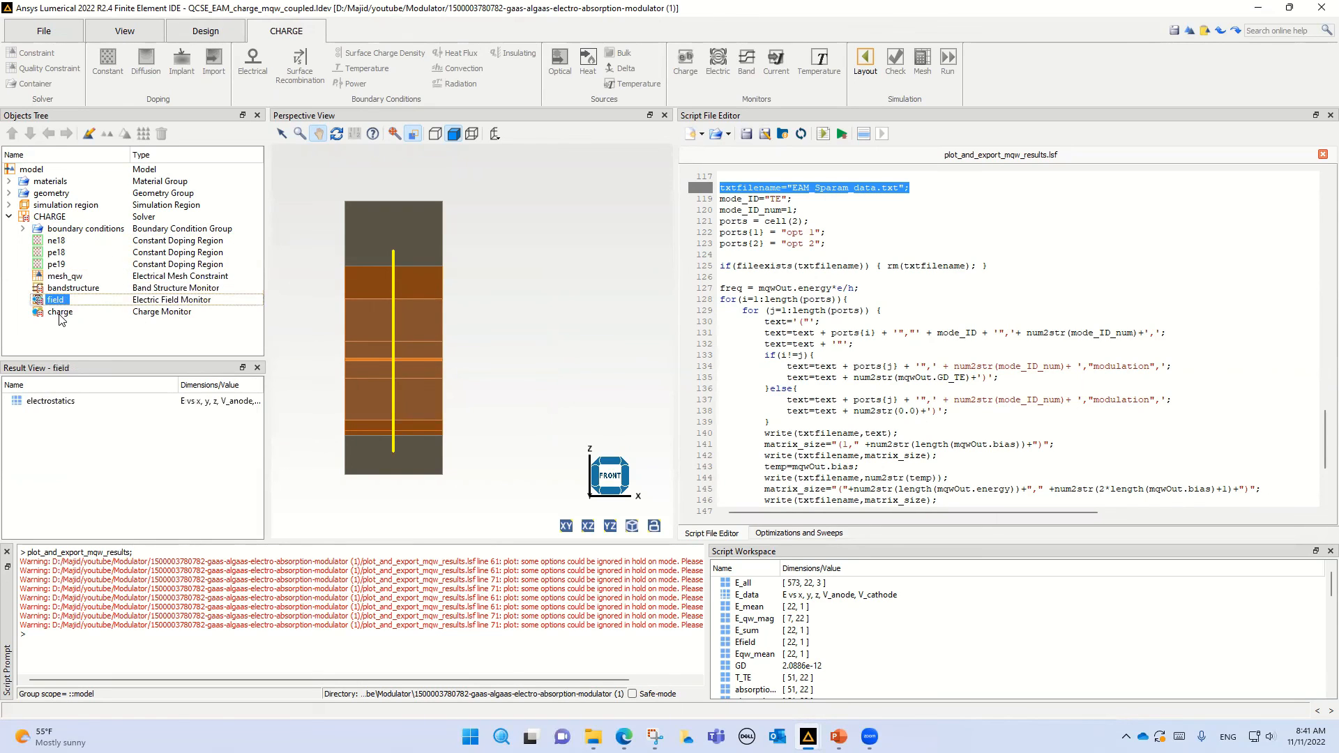
click(62, 312)
Return to the input section at the beginning of the plot_and_export_mqw_results.lsf script.
click(1013, 331)
scroll(1013, 331, up, 20)
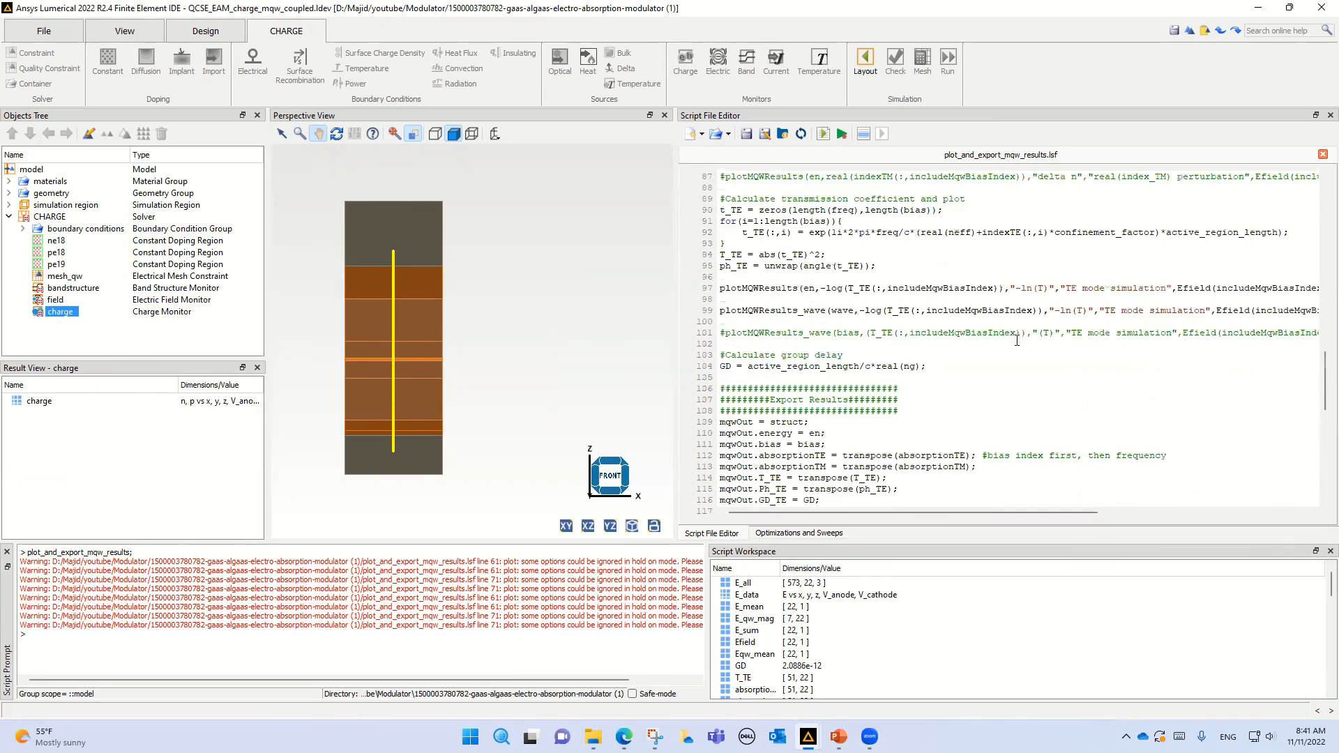
scroll(1017, 341, up, 11)
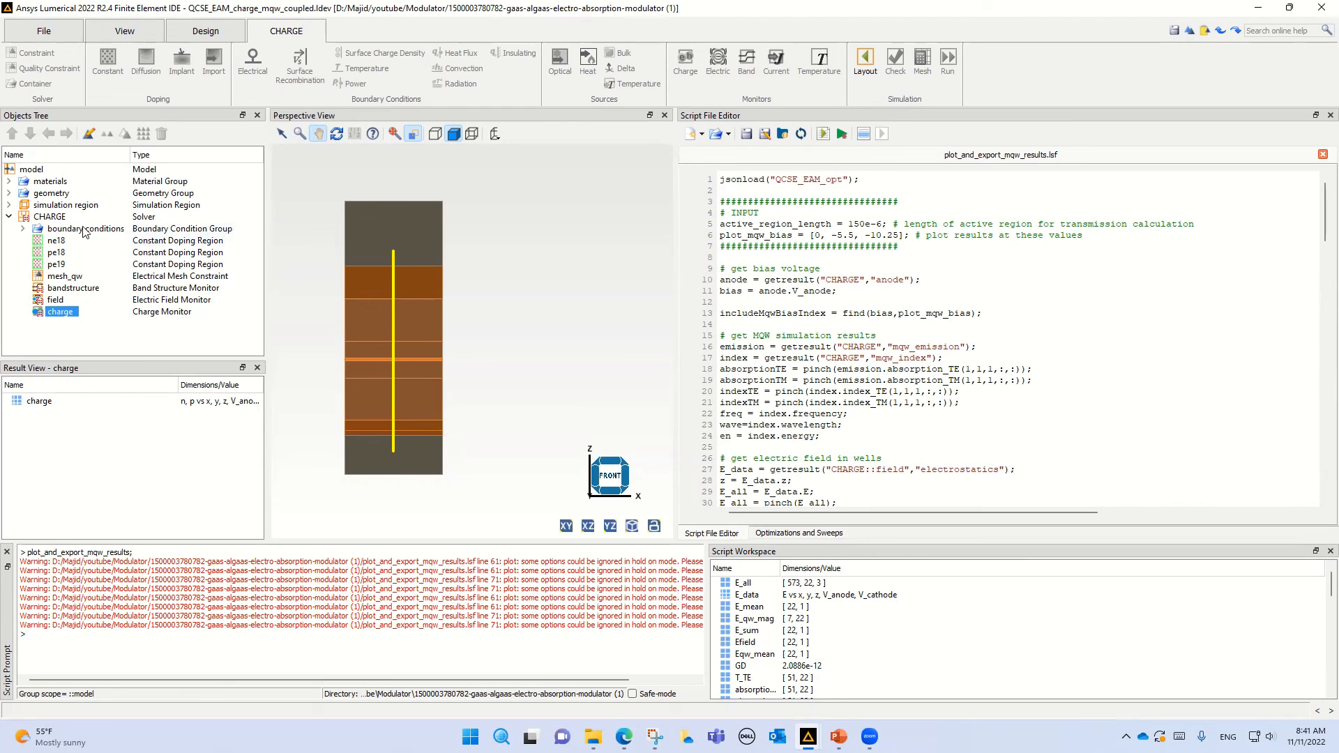
Open the CHARGE solver's MQW settings, examine the layer stack and the frequency and exciton configuration, and close them without changes.
click(49, 217)
right_click(50, 218)
click(73, 229)
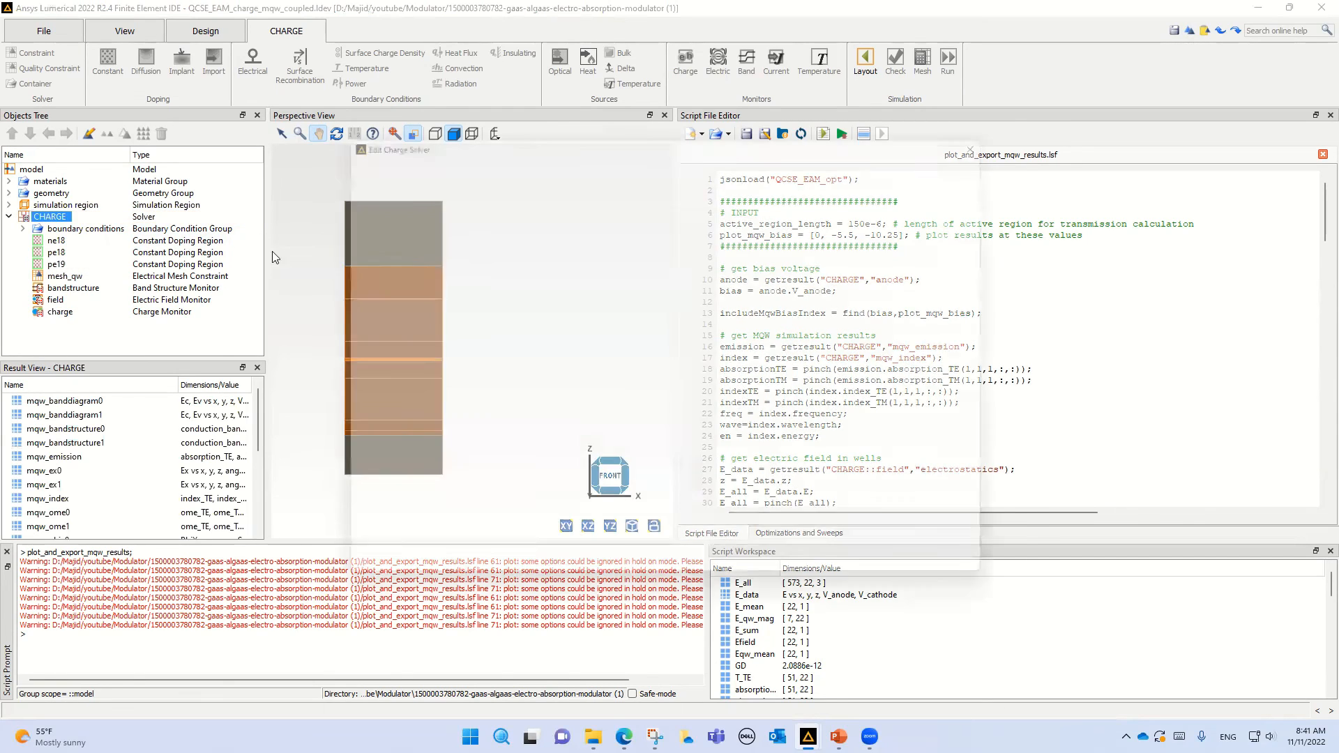
click(634, 195)
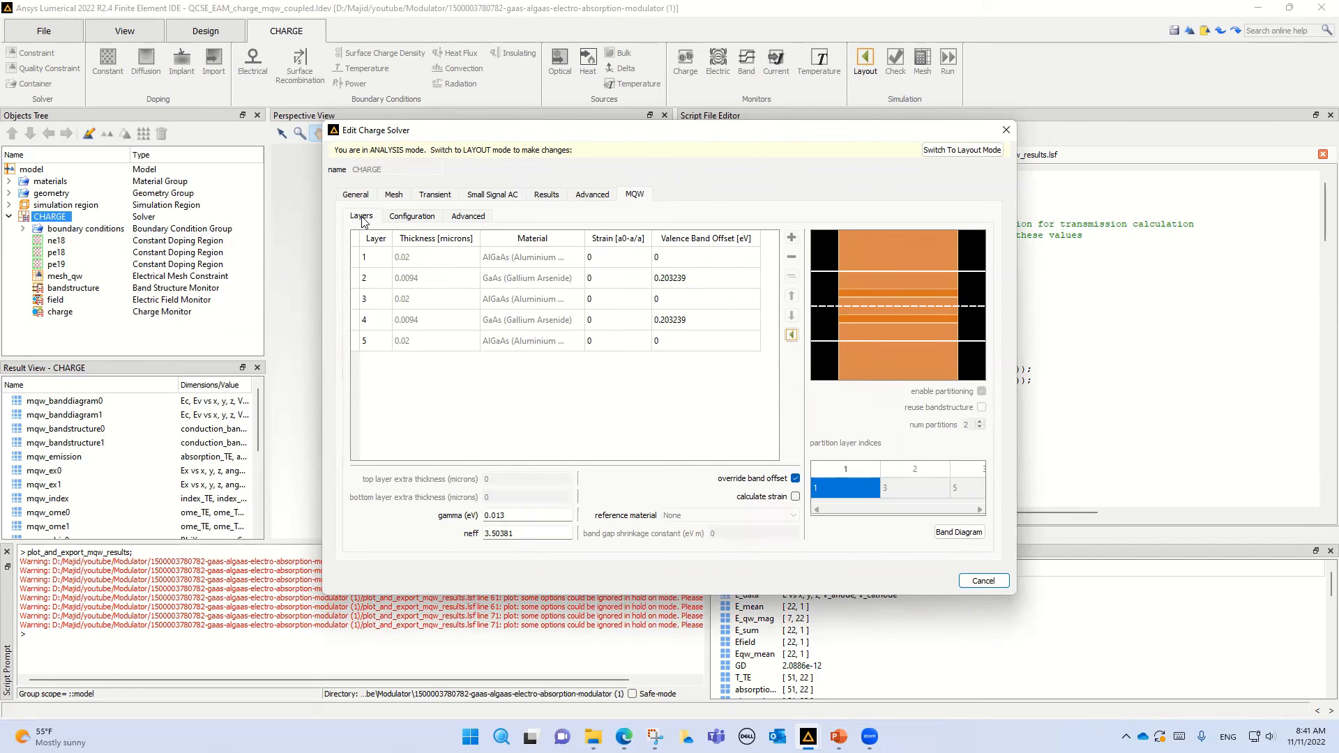
click(412, 218)
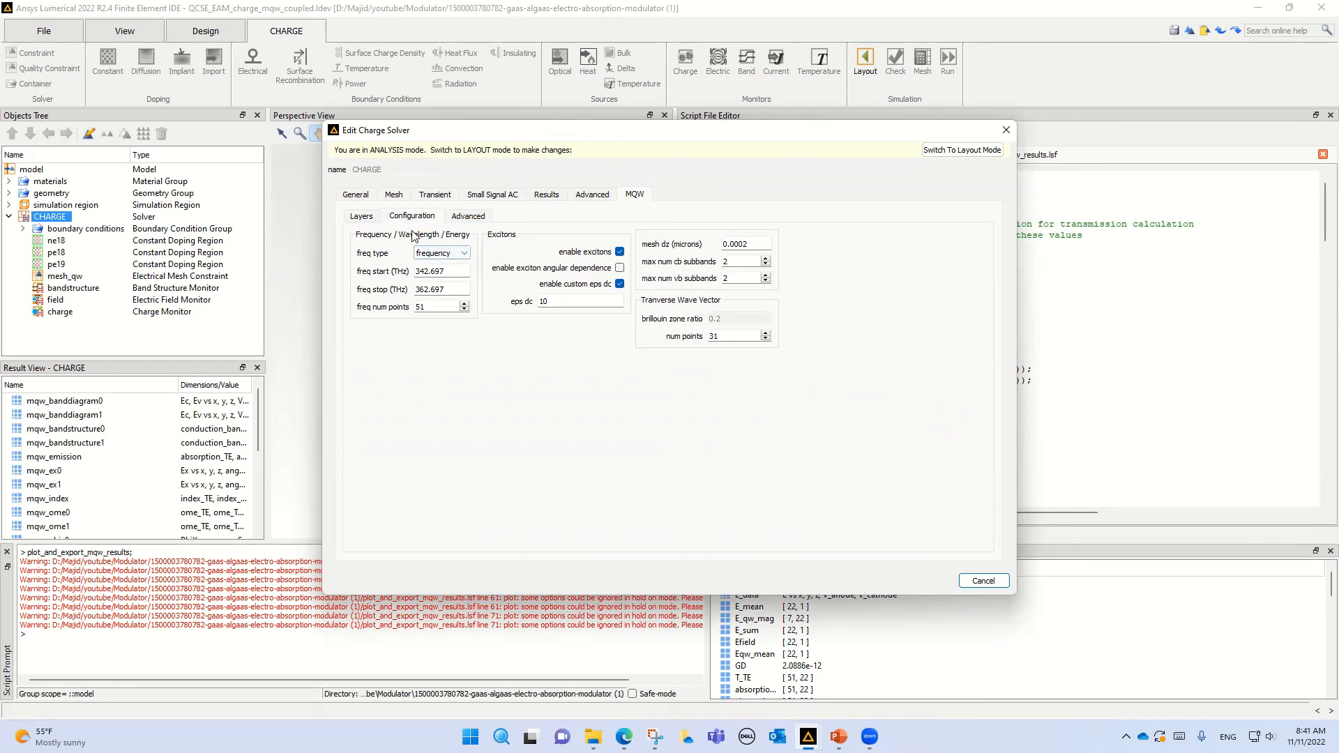
click(362, 217)
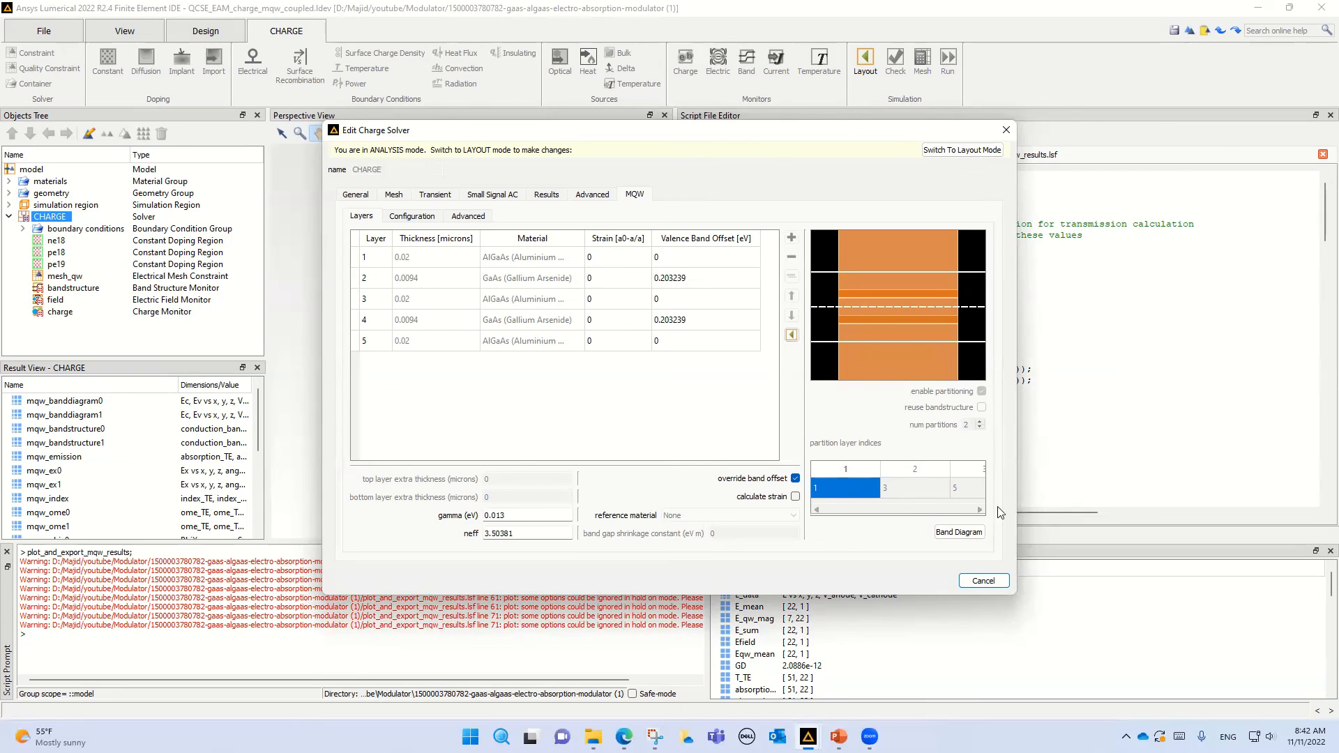
click(983, 581)
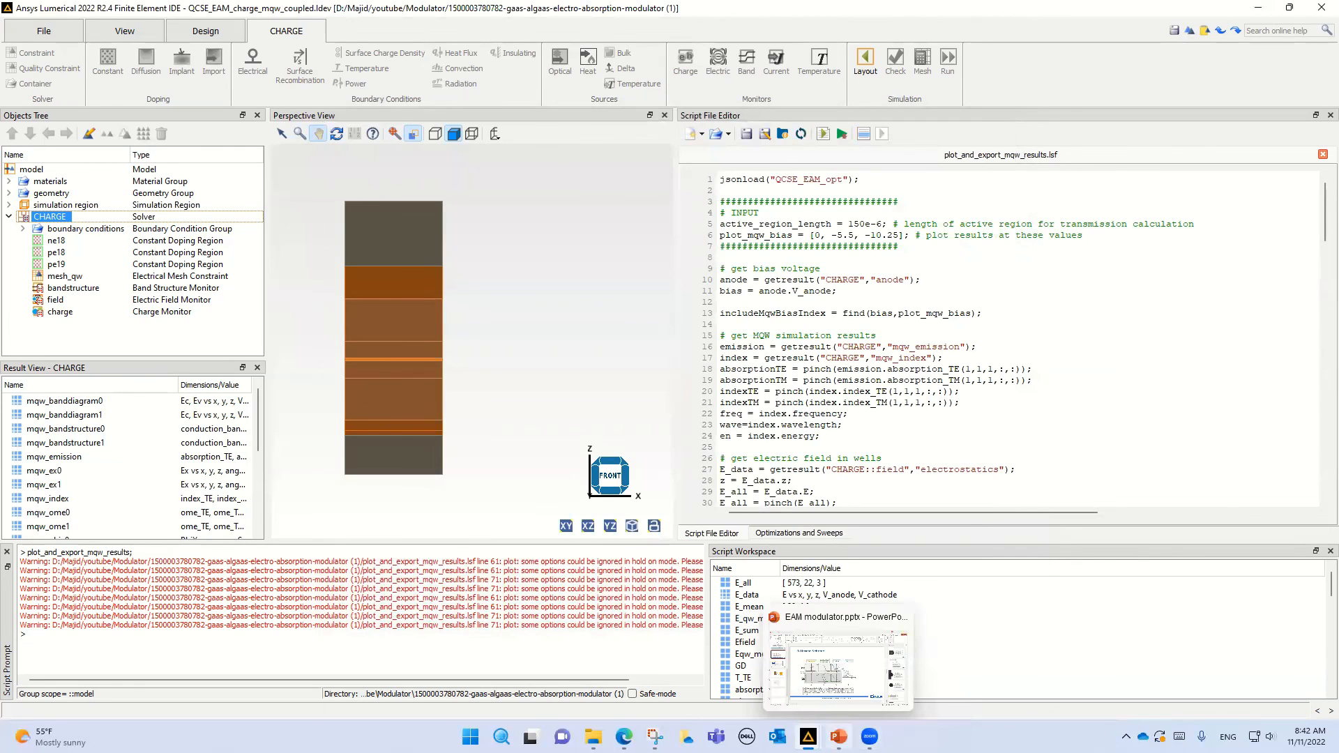
mouse_move(809, 736)
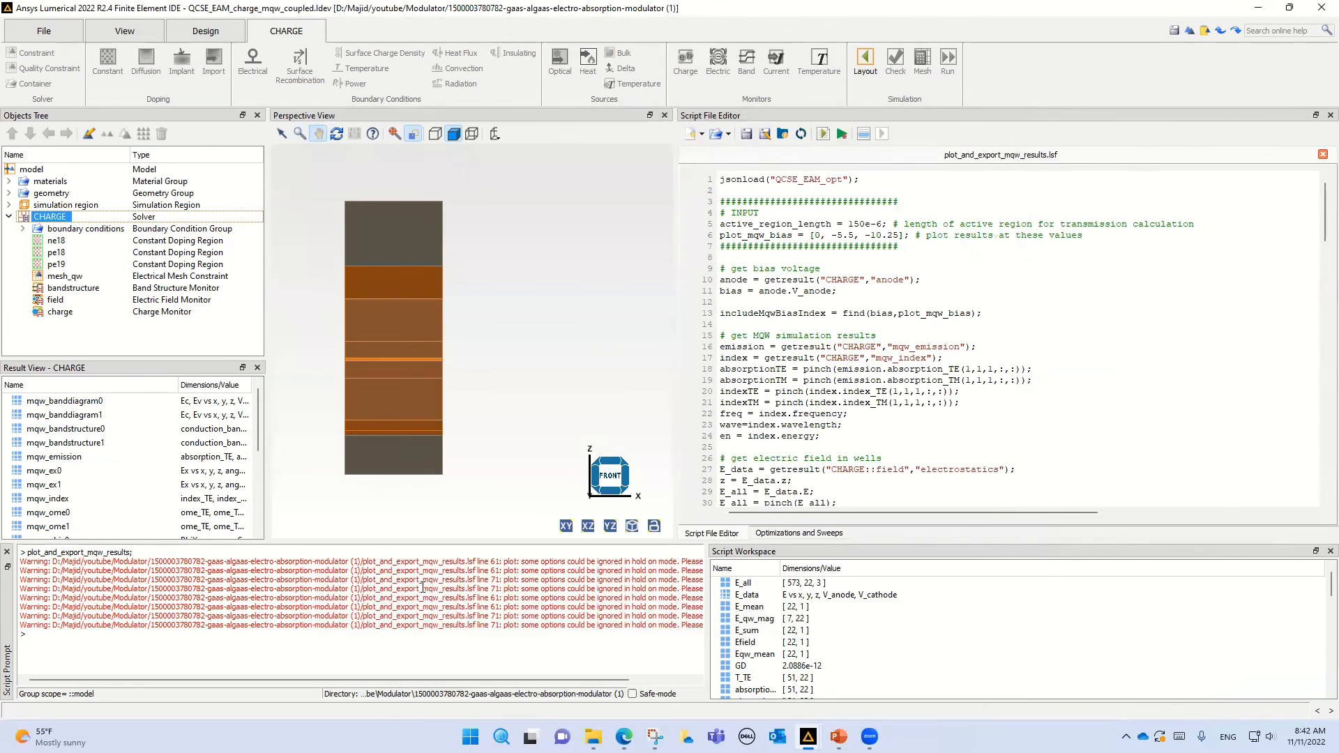